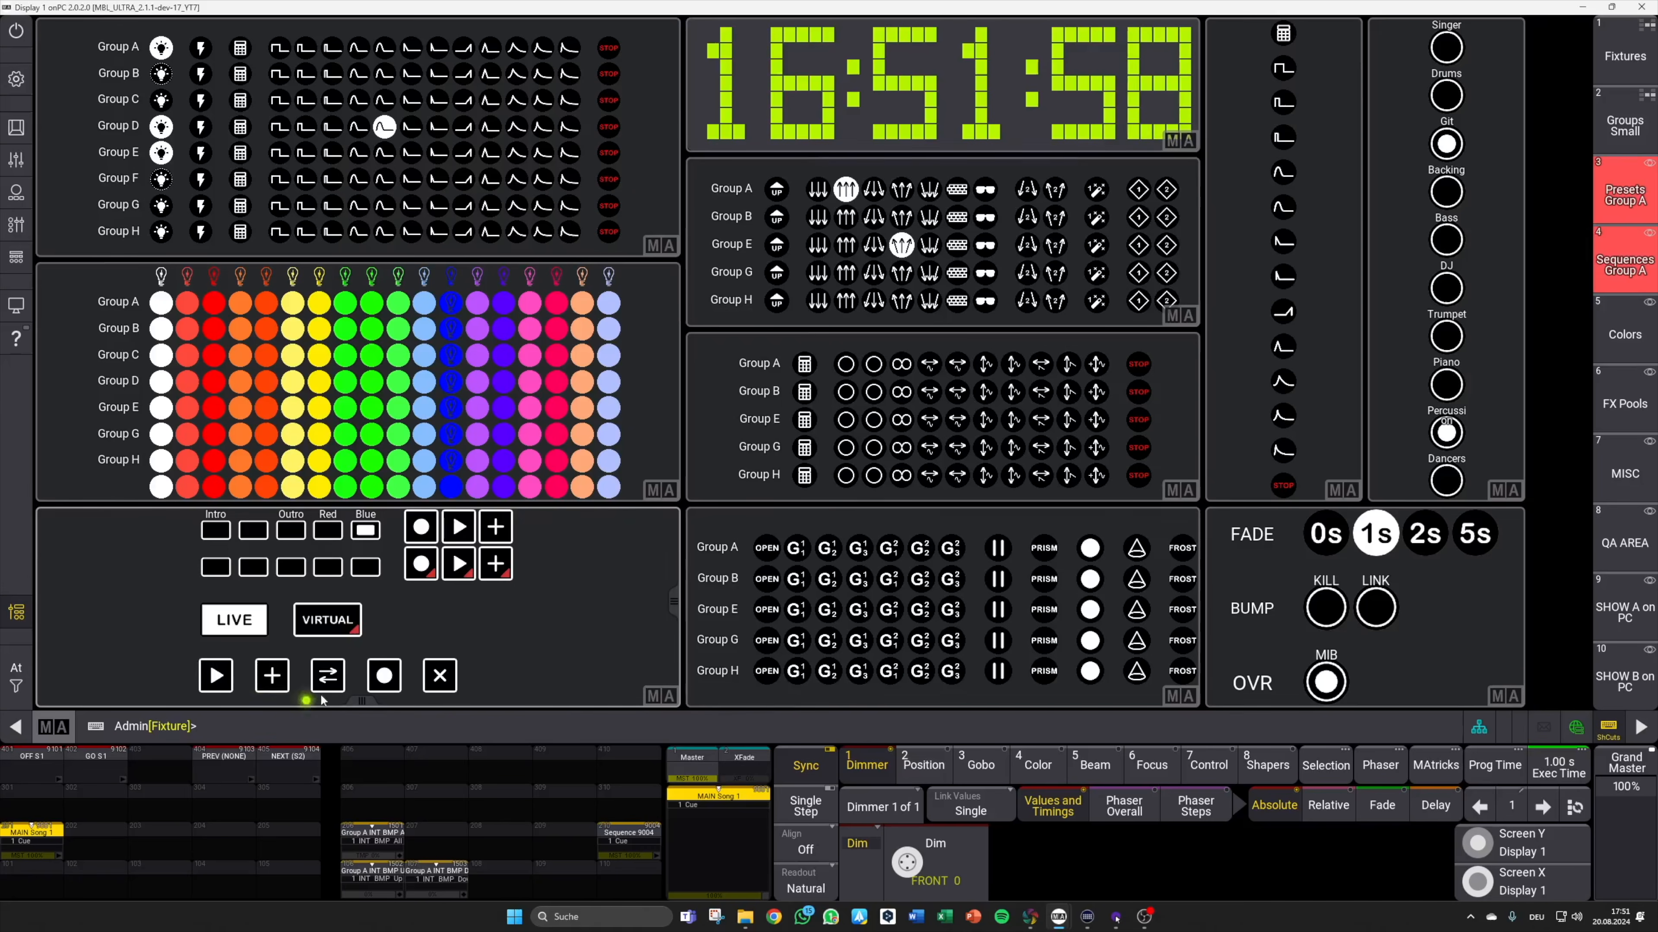
Step: Set all groups to red in the virtual layer and transfer that look to the live output
{"action": "left_click", "coordinate": [335, 626]}
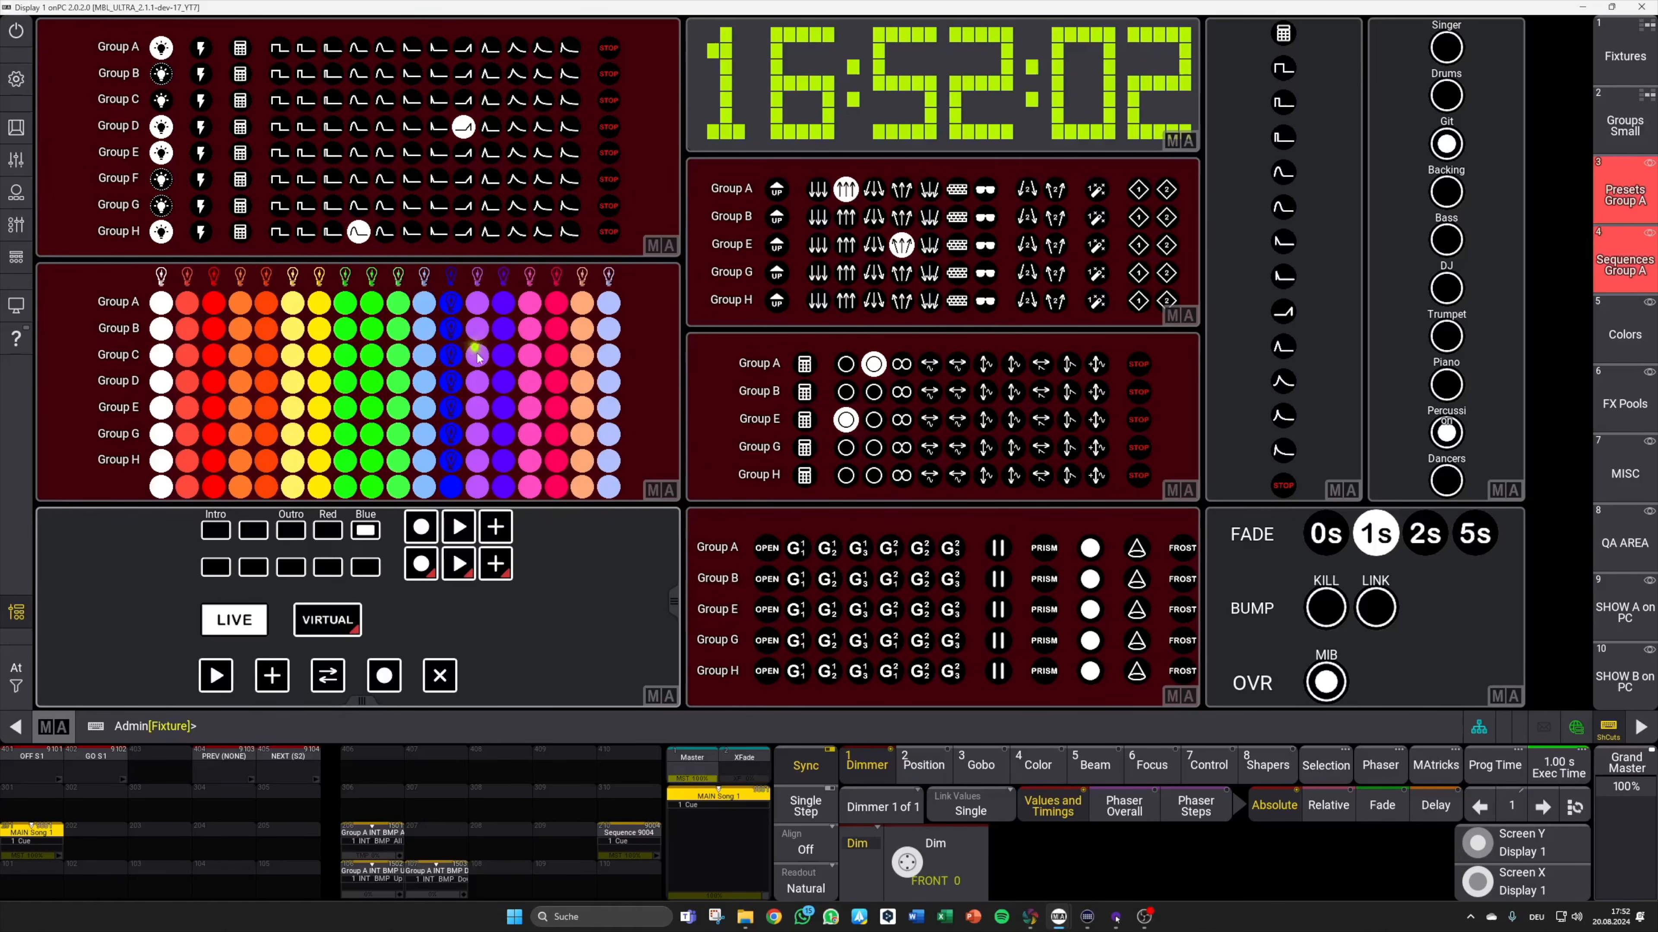
{"action": "left_click", "coordinate": [213, 278]}
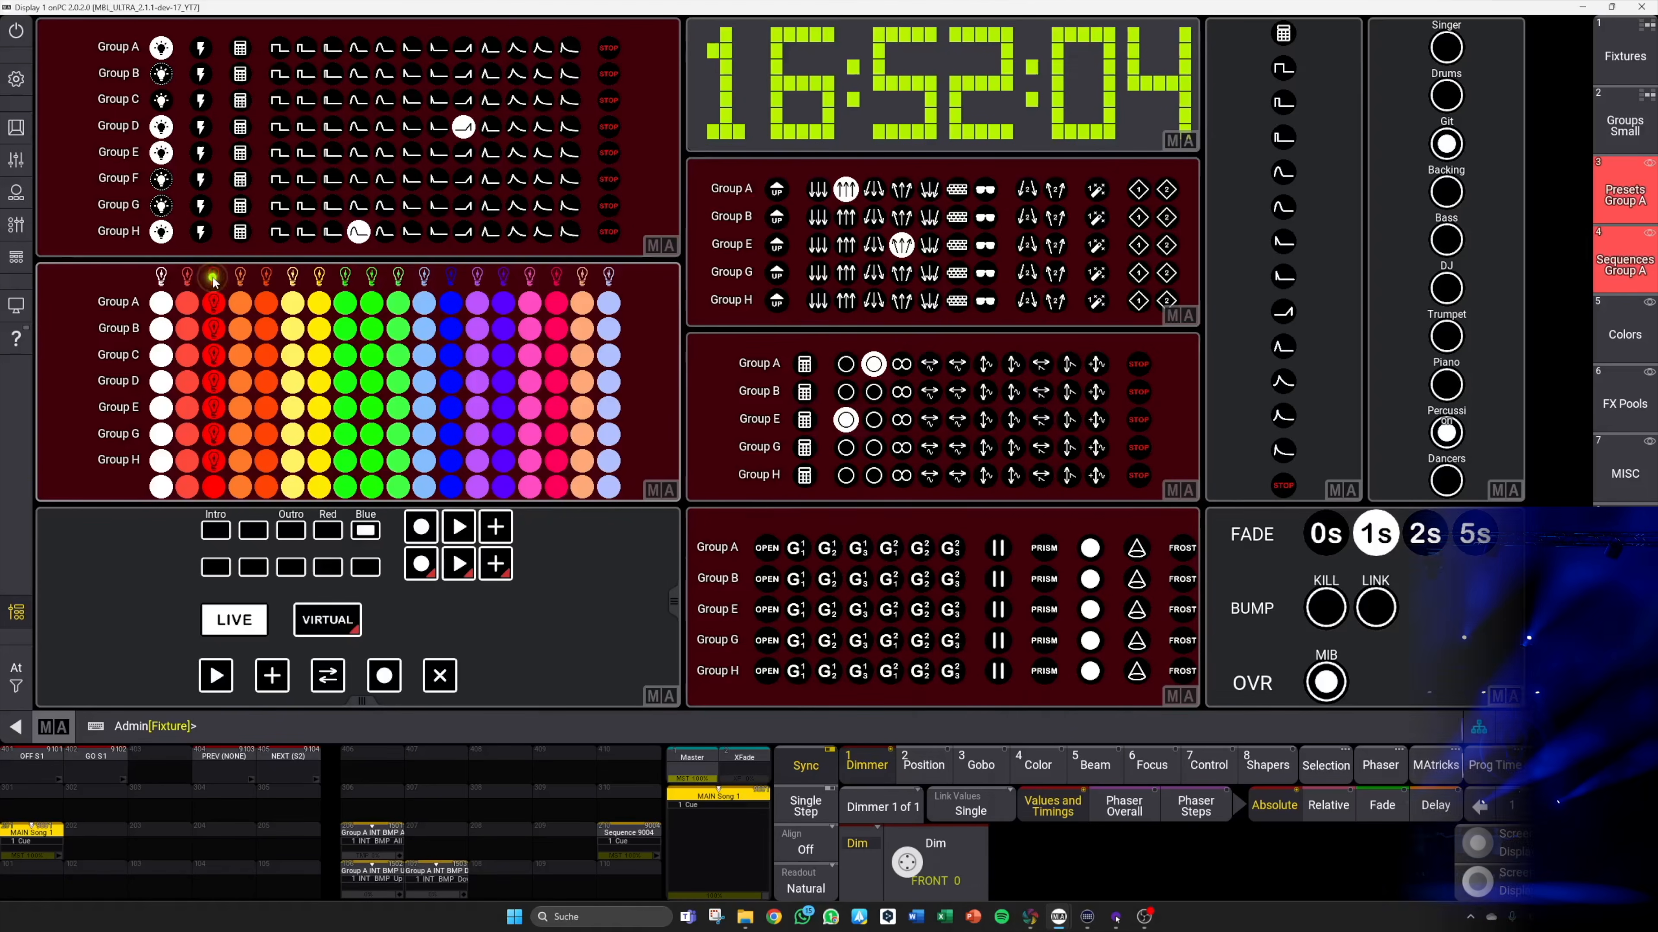
{"action": "left_click", "coordinate": [217, 686]}
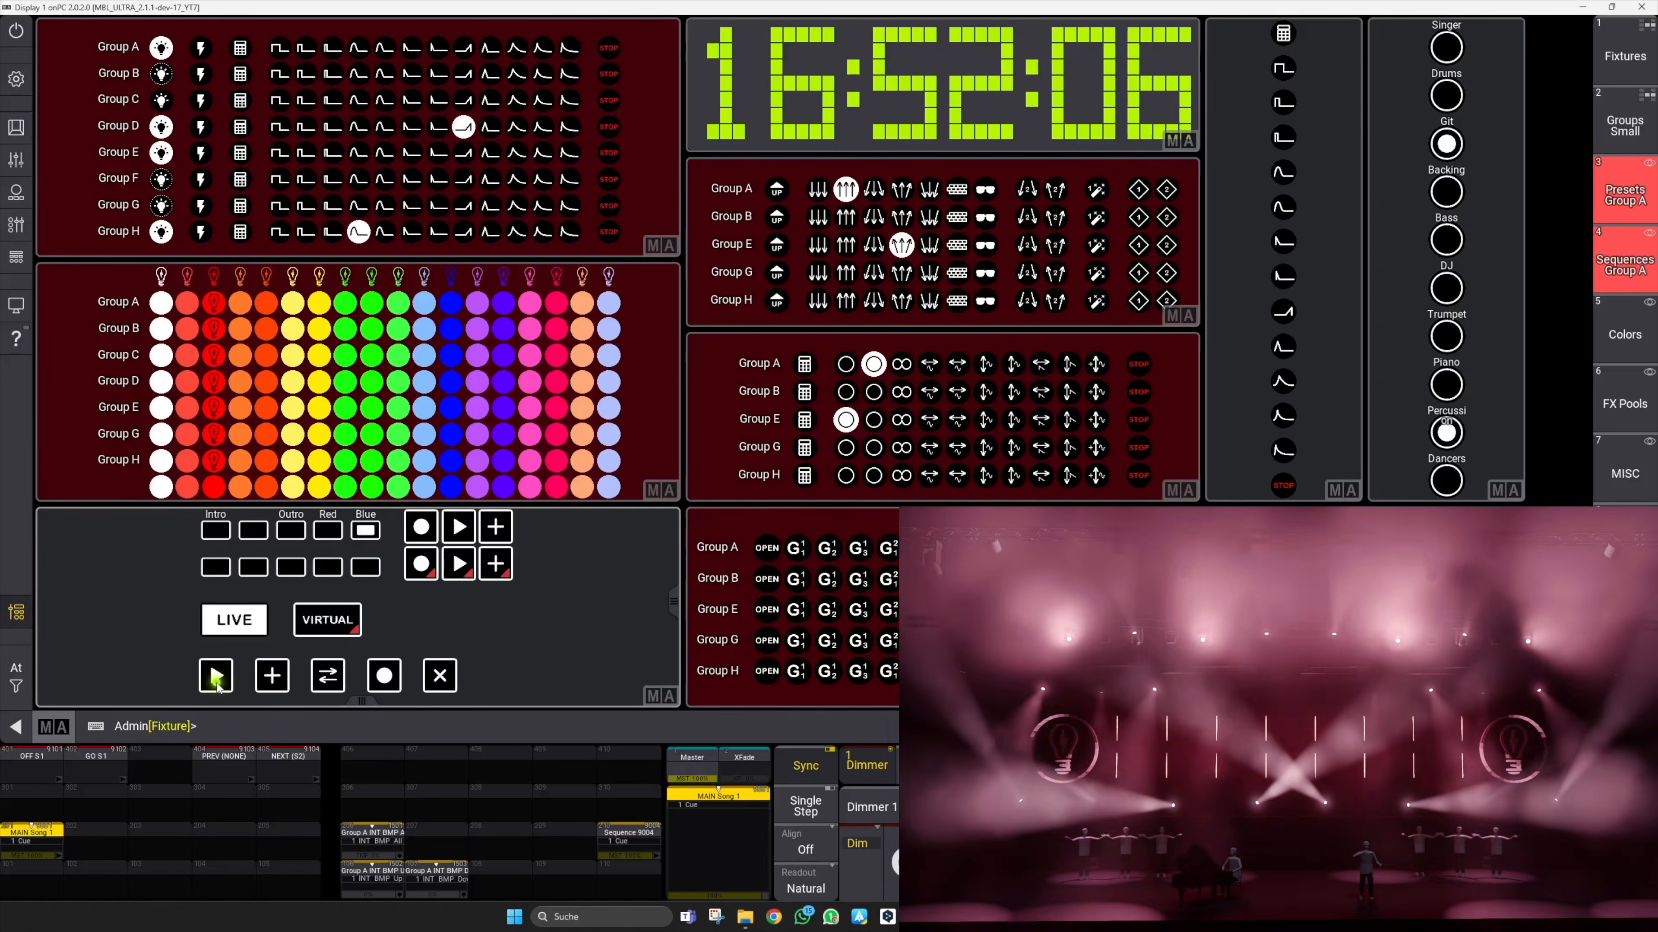
Step: Run the Song 3, Song 4 and Song 5 macros on the second display and return to Song 1
{"action": "key", "text": "alt+Tab"}
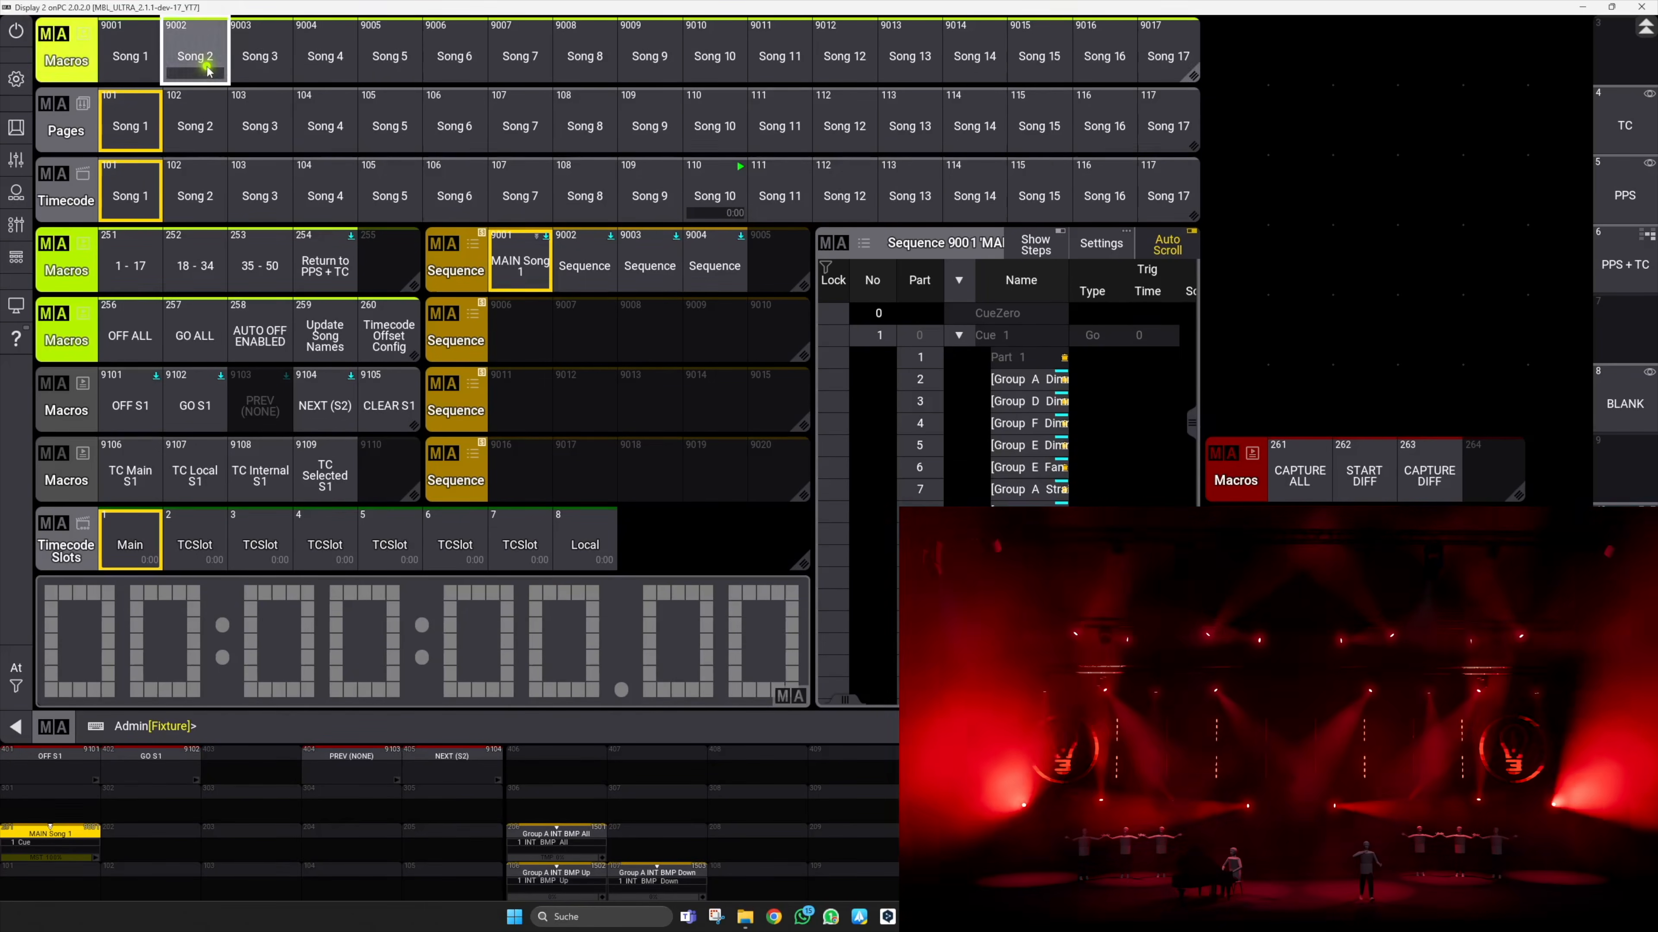
{"action": "left_click", "coordinate": [281, 66]}
{"action": "left_click", "coordinate": [325, 57]}
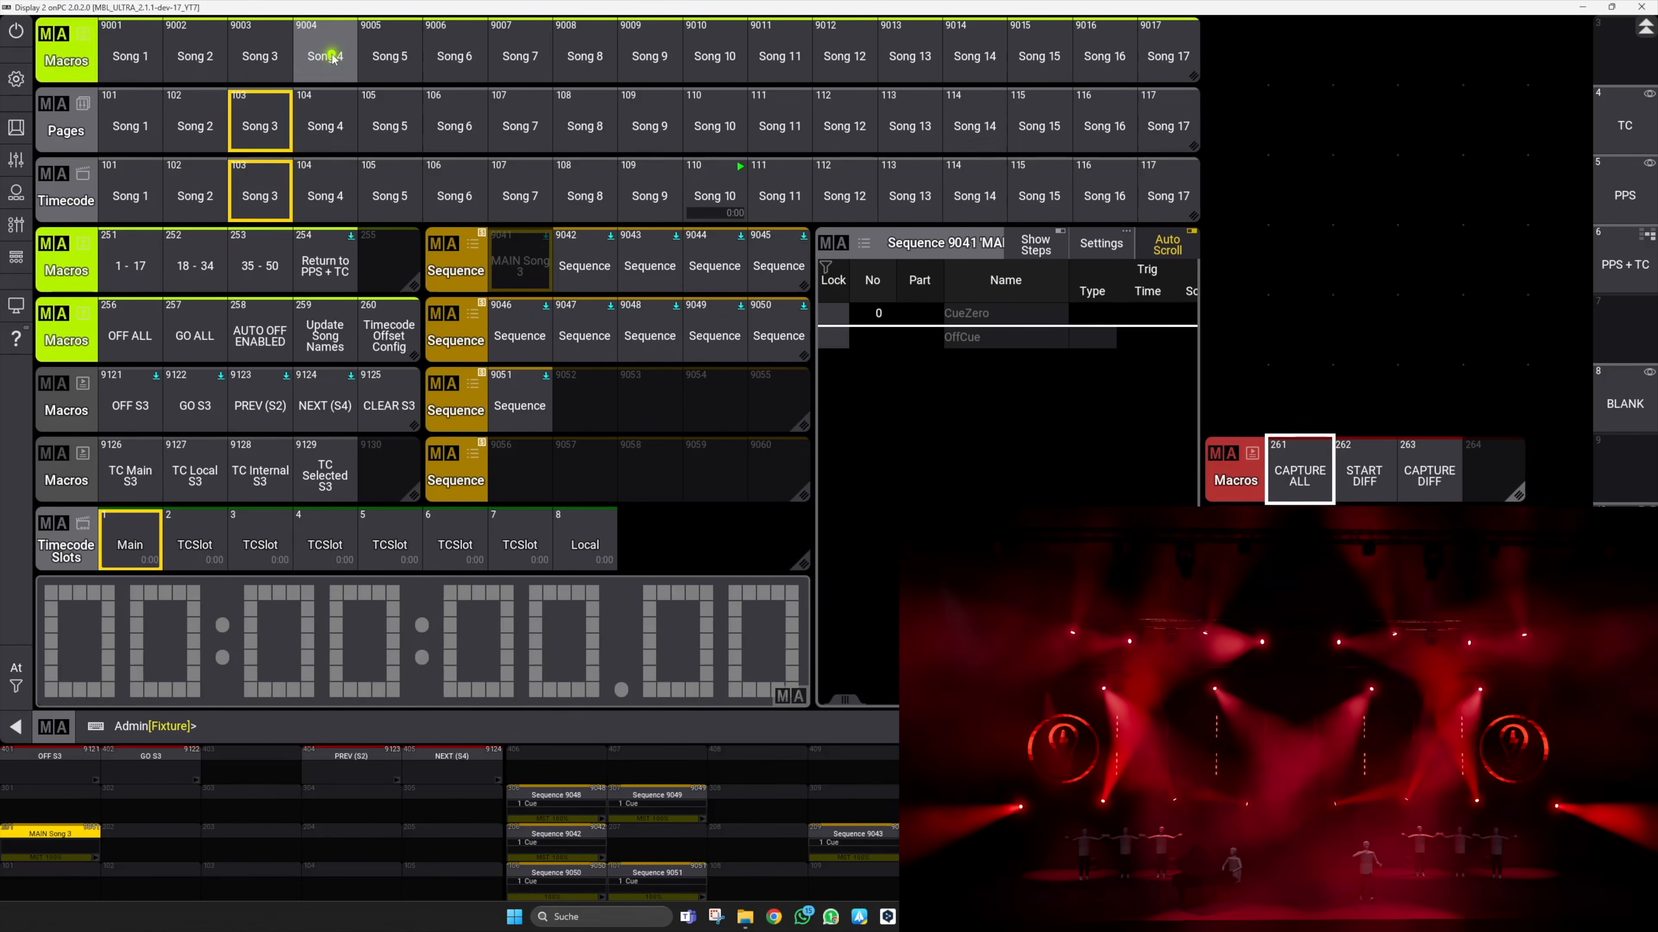
{"action": "left_click", "coordinate": [392, 60]}
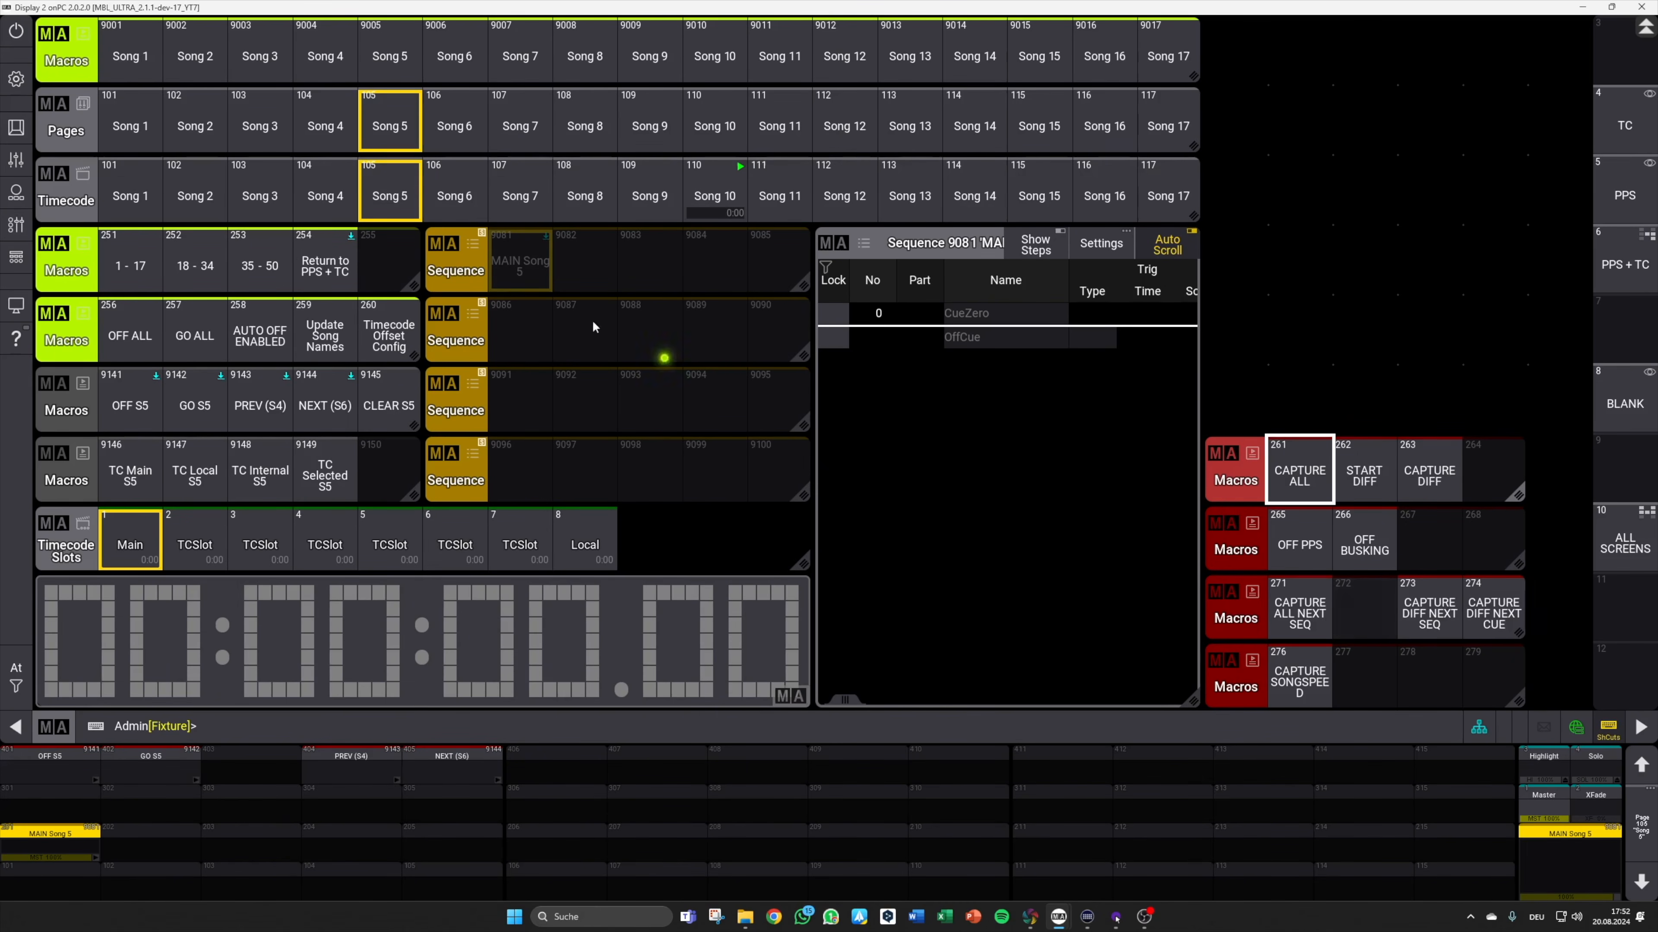
{"action": "left_click", "coordinate": [139, 43]}
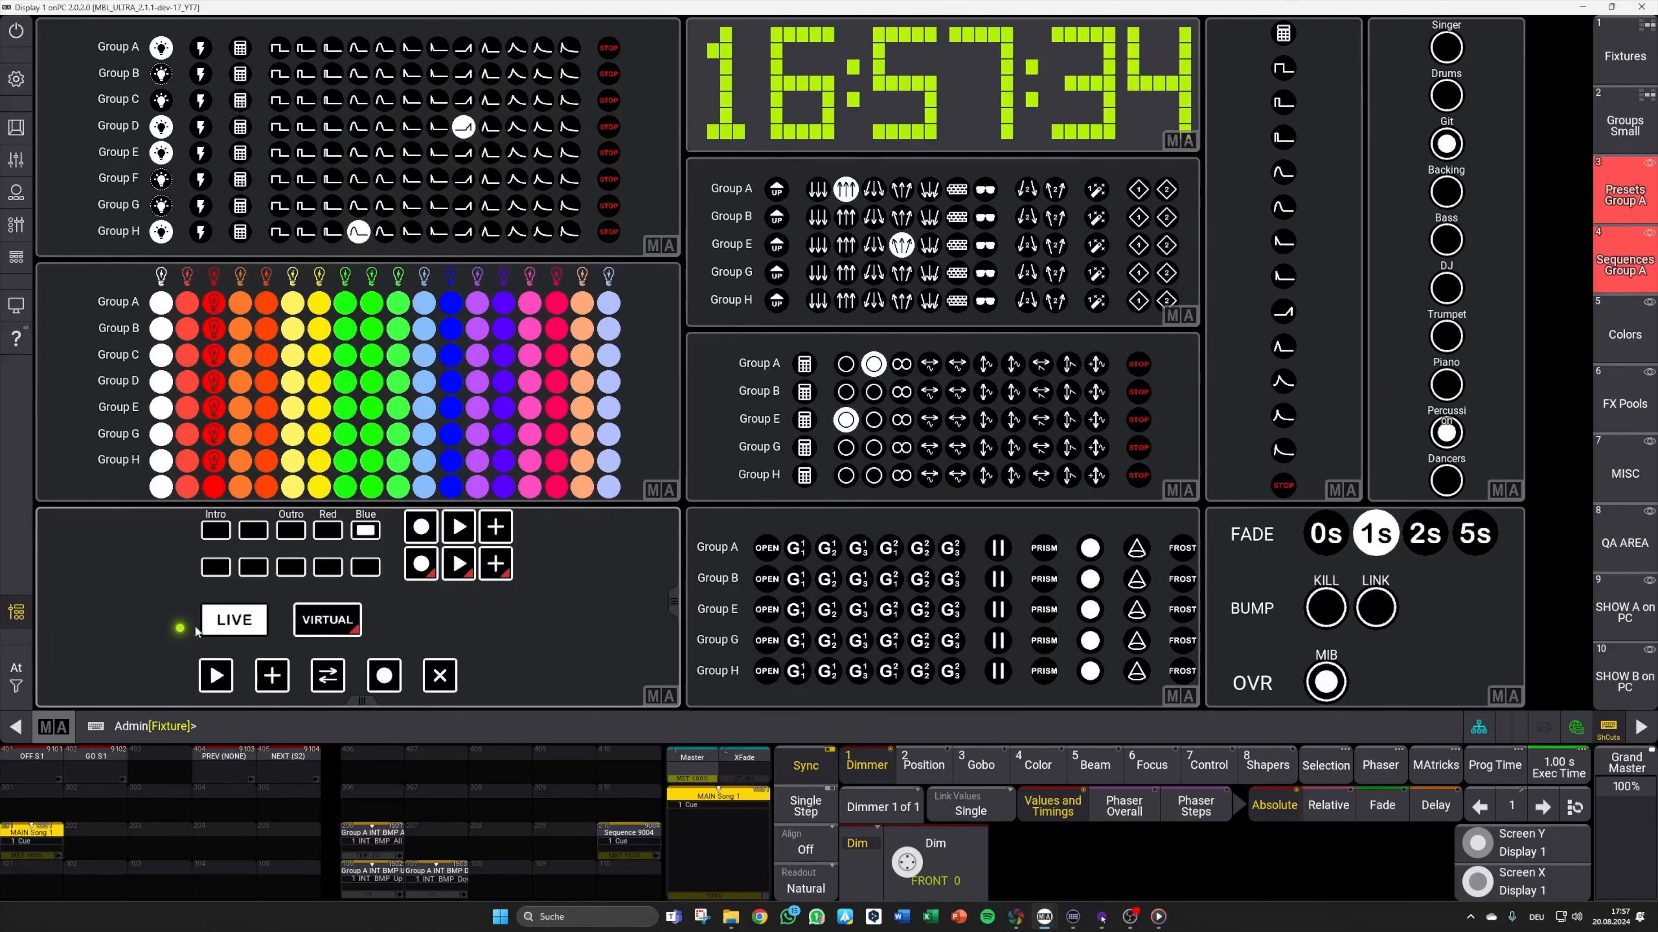
Step: Set all groups to white in the virtual layer and transfer that look to the live output
{"action": "left_click", "coordinate": [325, 622]}
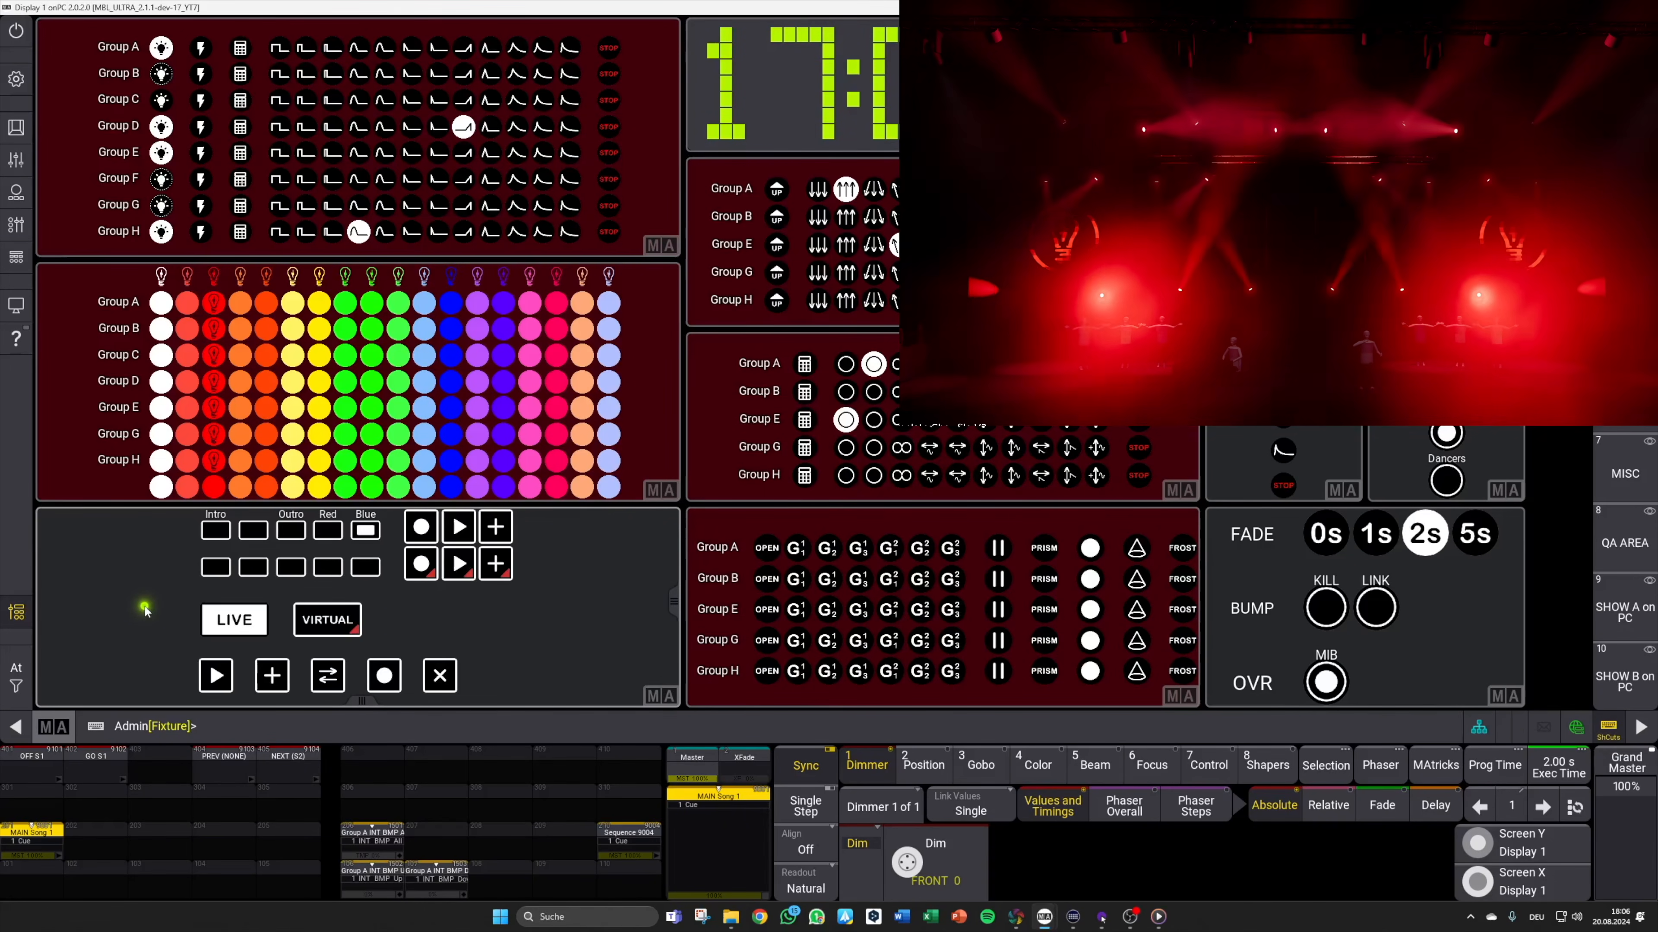
{"action": "left_click", "coordinate": [161, 277]}
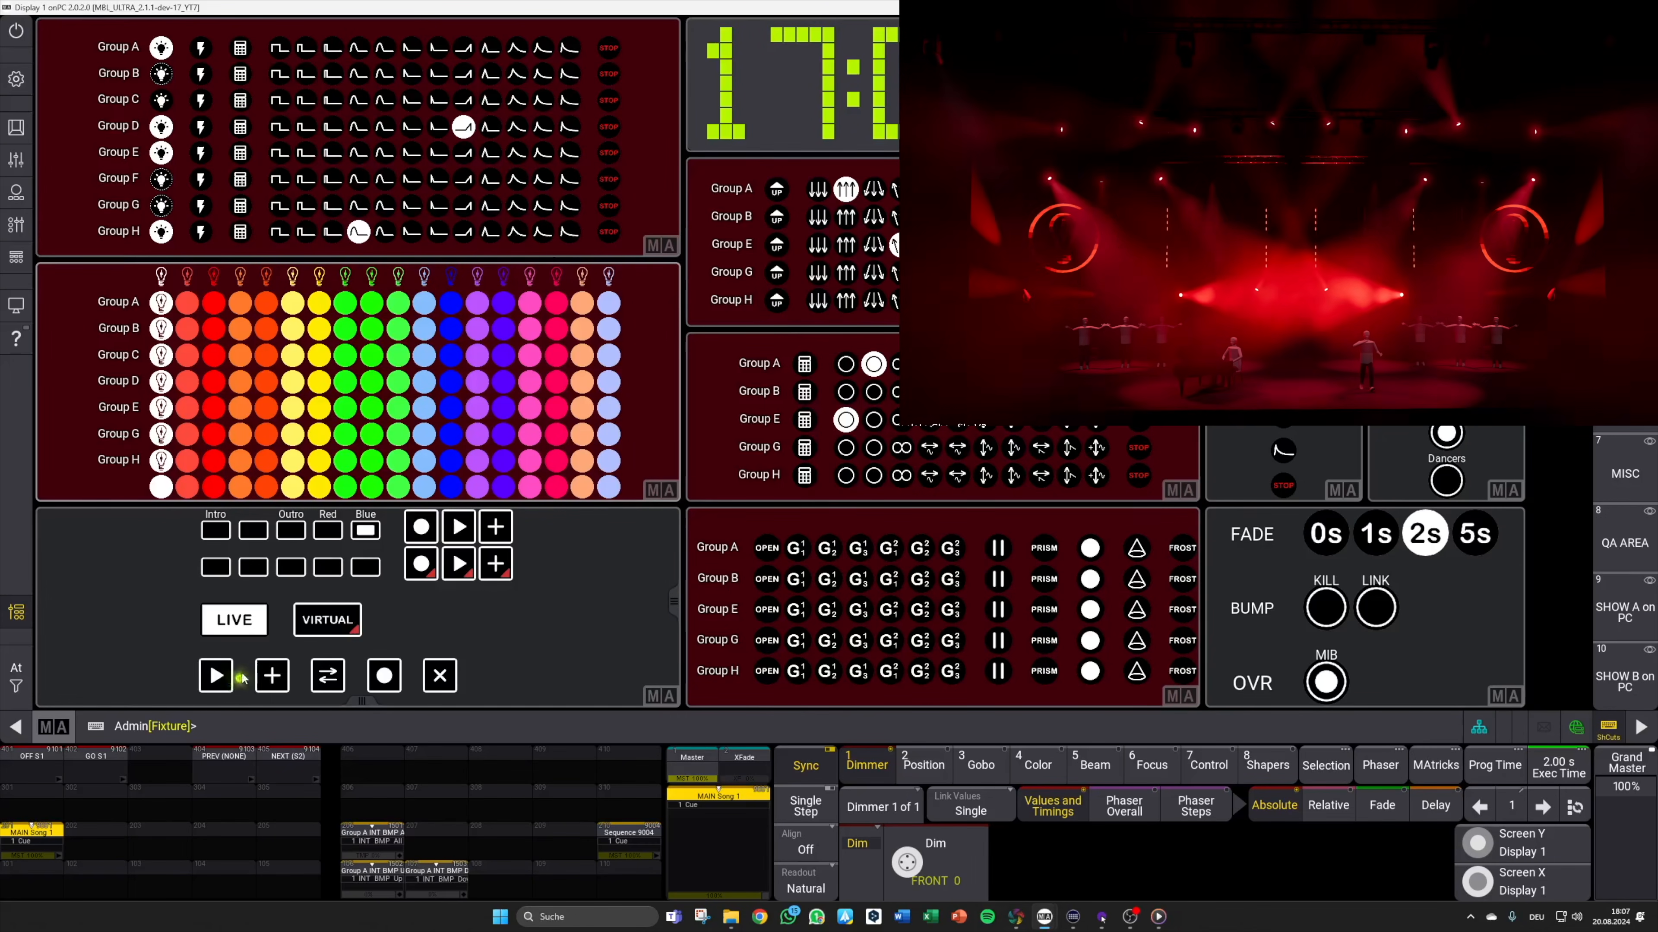
{"action": "left_click", "coordinate": [218, 680]}
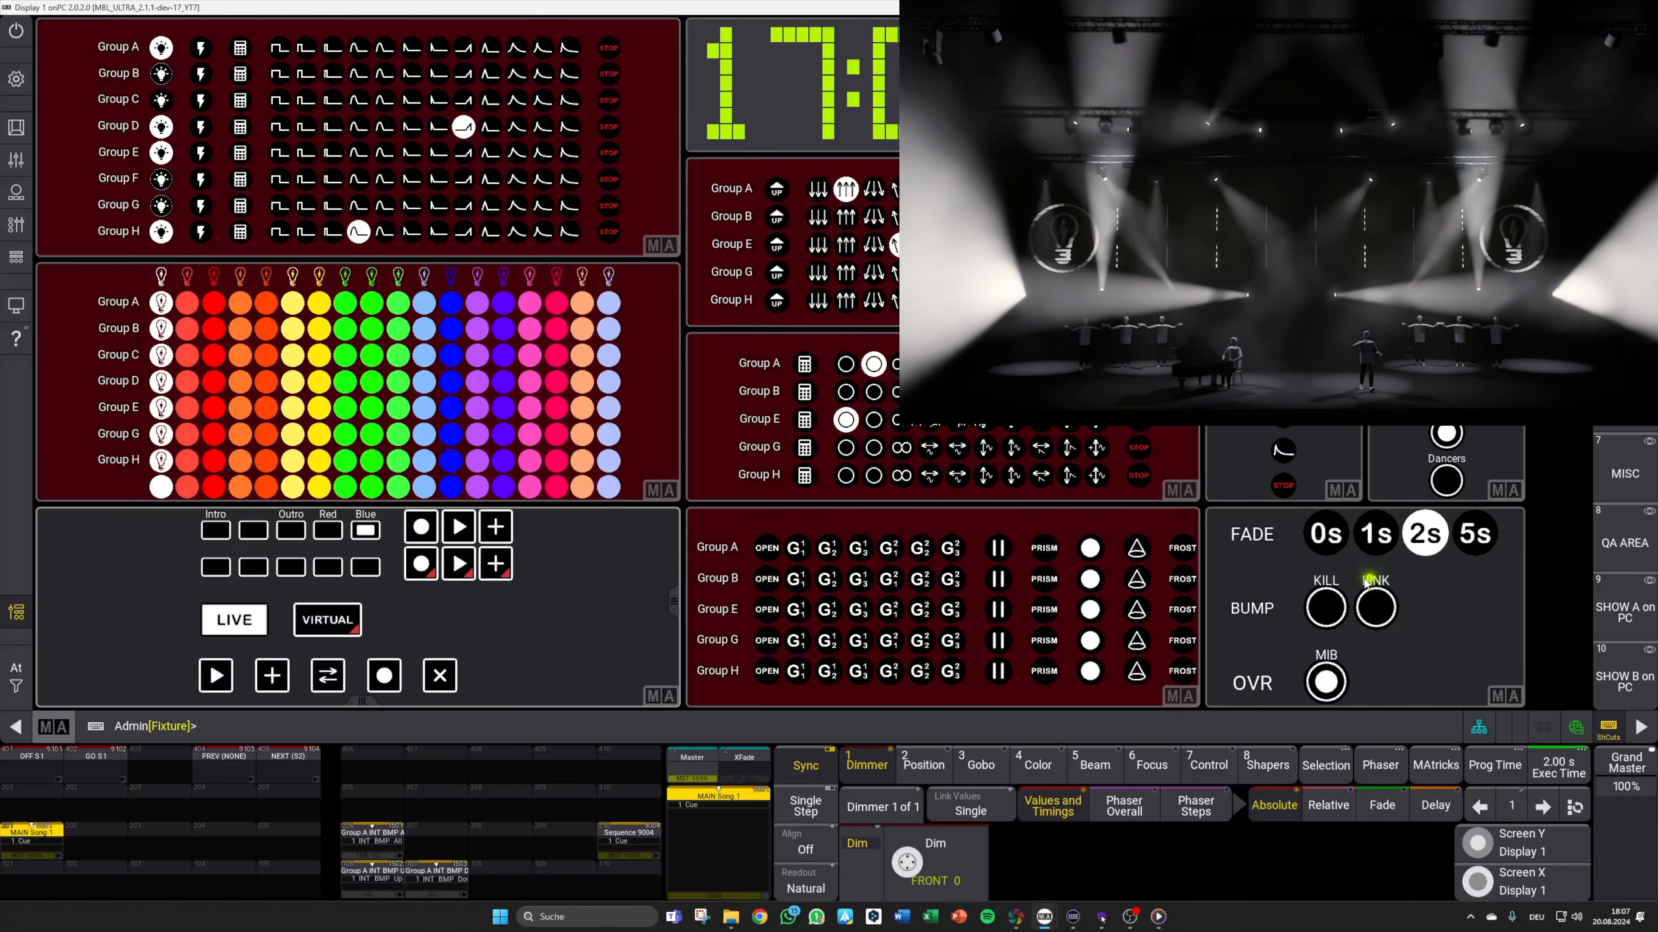
Step: Set the fade time to 0s and switch to the live layer
{"action": "left_click", "coordinate": [1325, 533]}
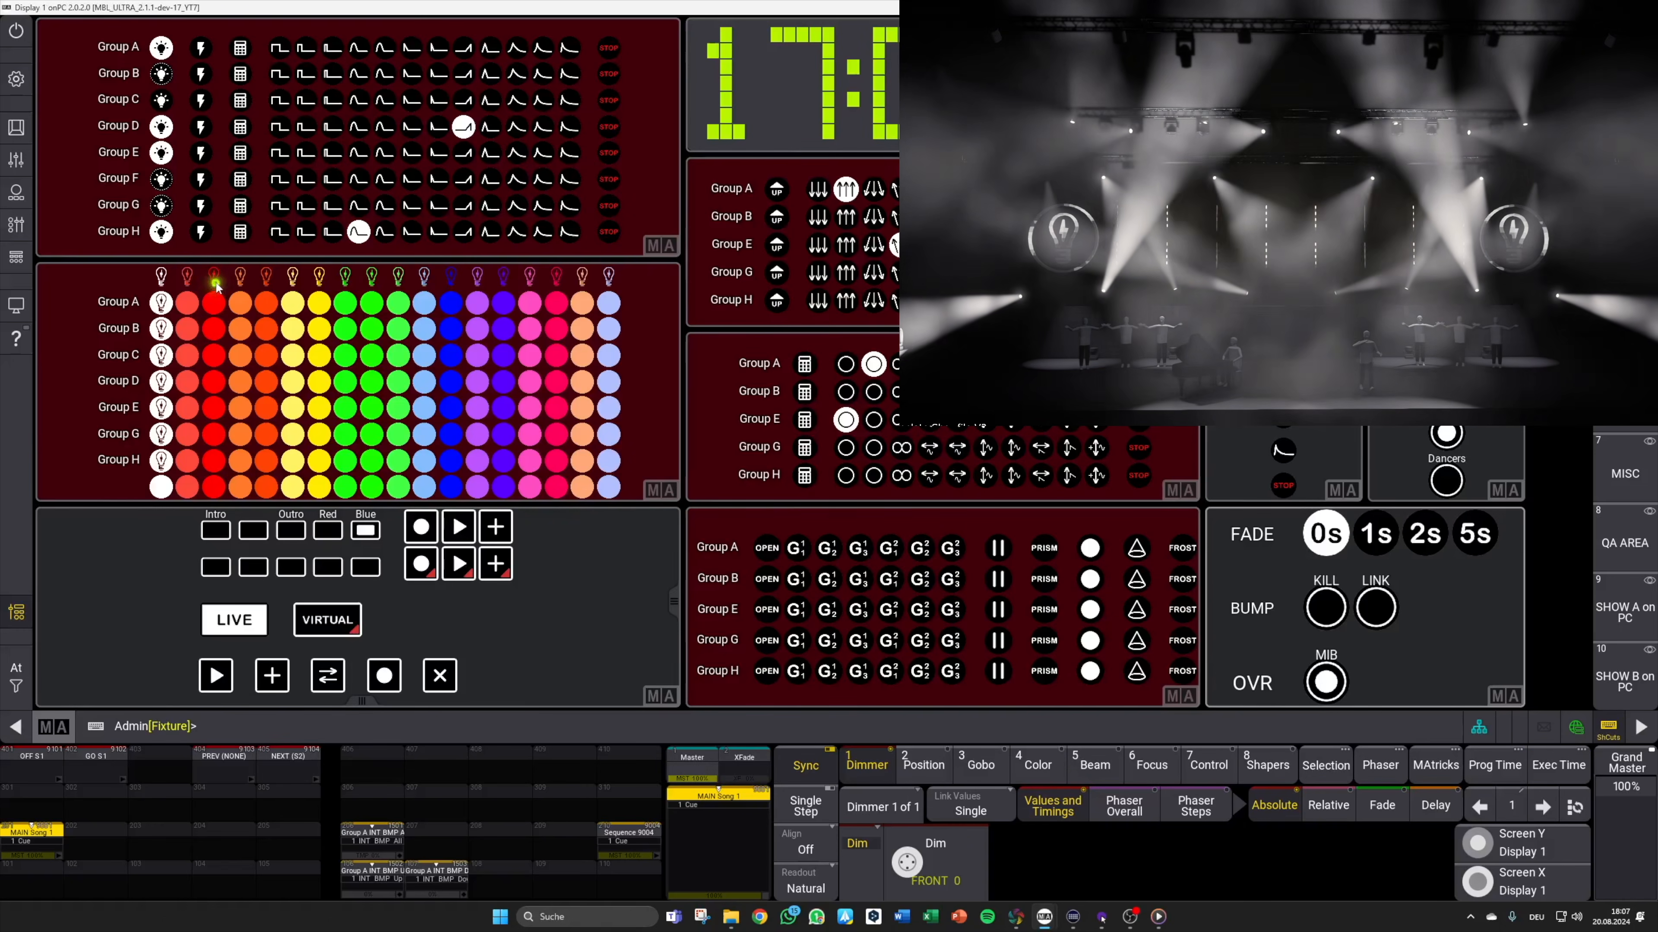
{"action": "left_click", "coordinate": [261, 630]}
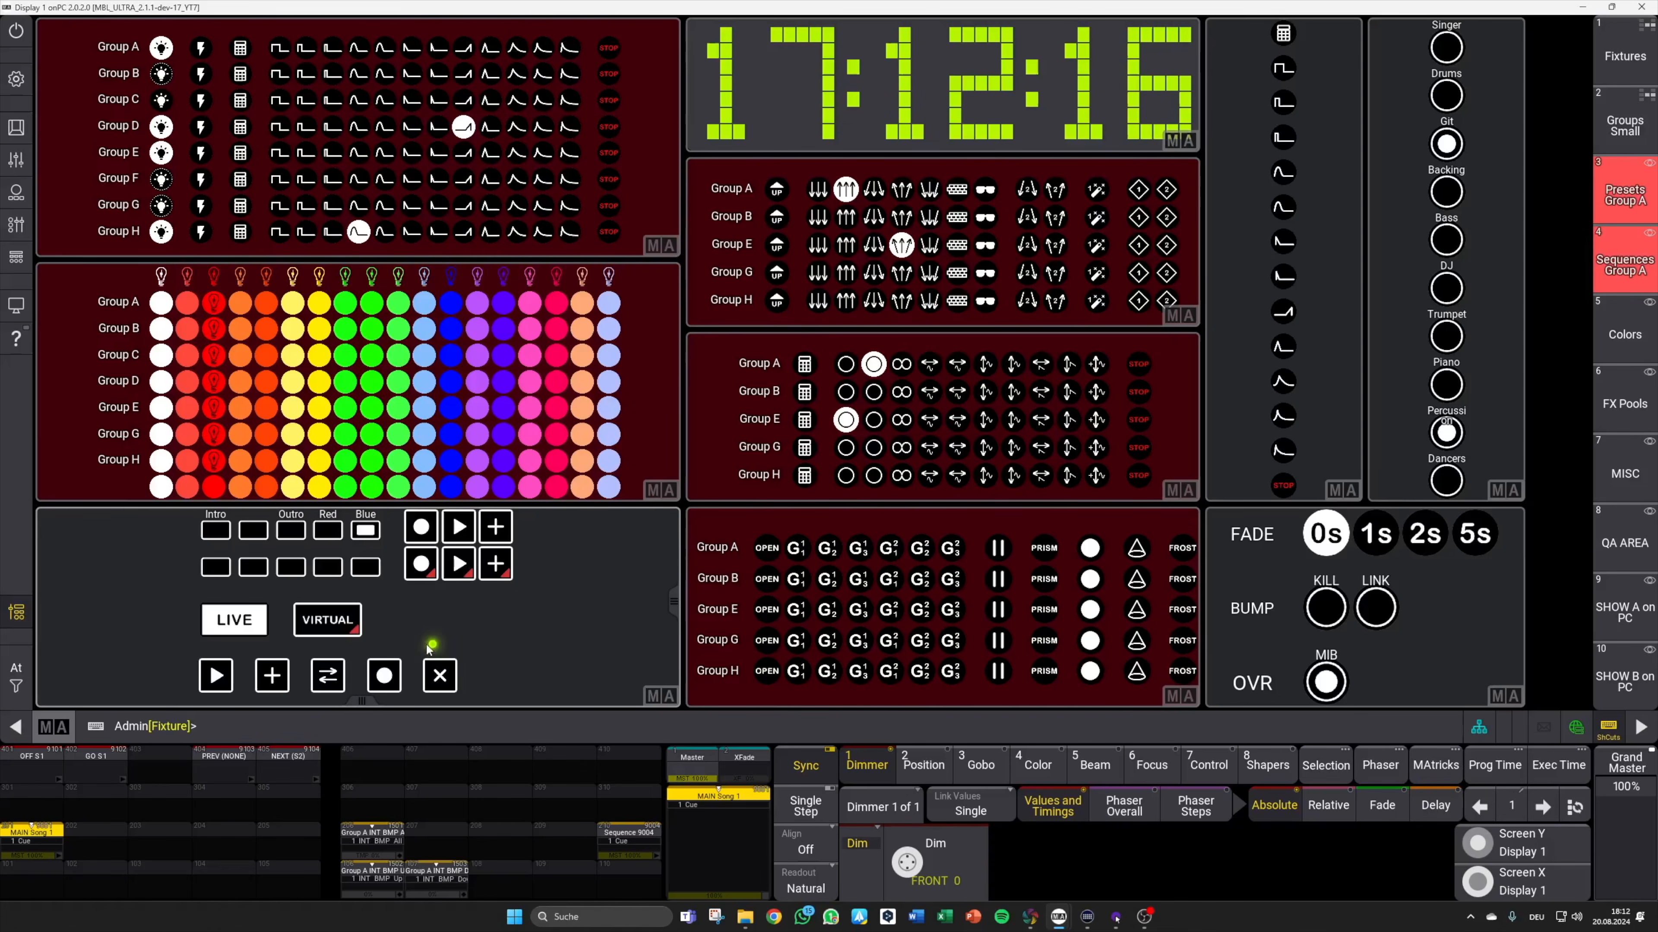
Step: Clear the virtual look and merge only Group A's white colour and narrow zoom into the live look
{"action": "left_click", "coordinate": [446, 682]}
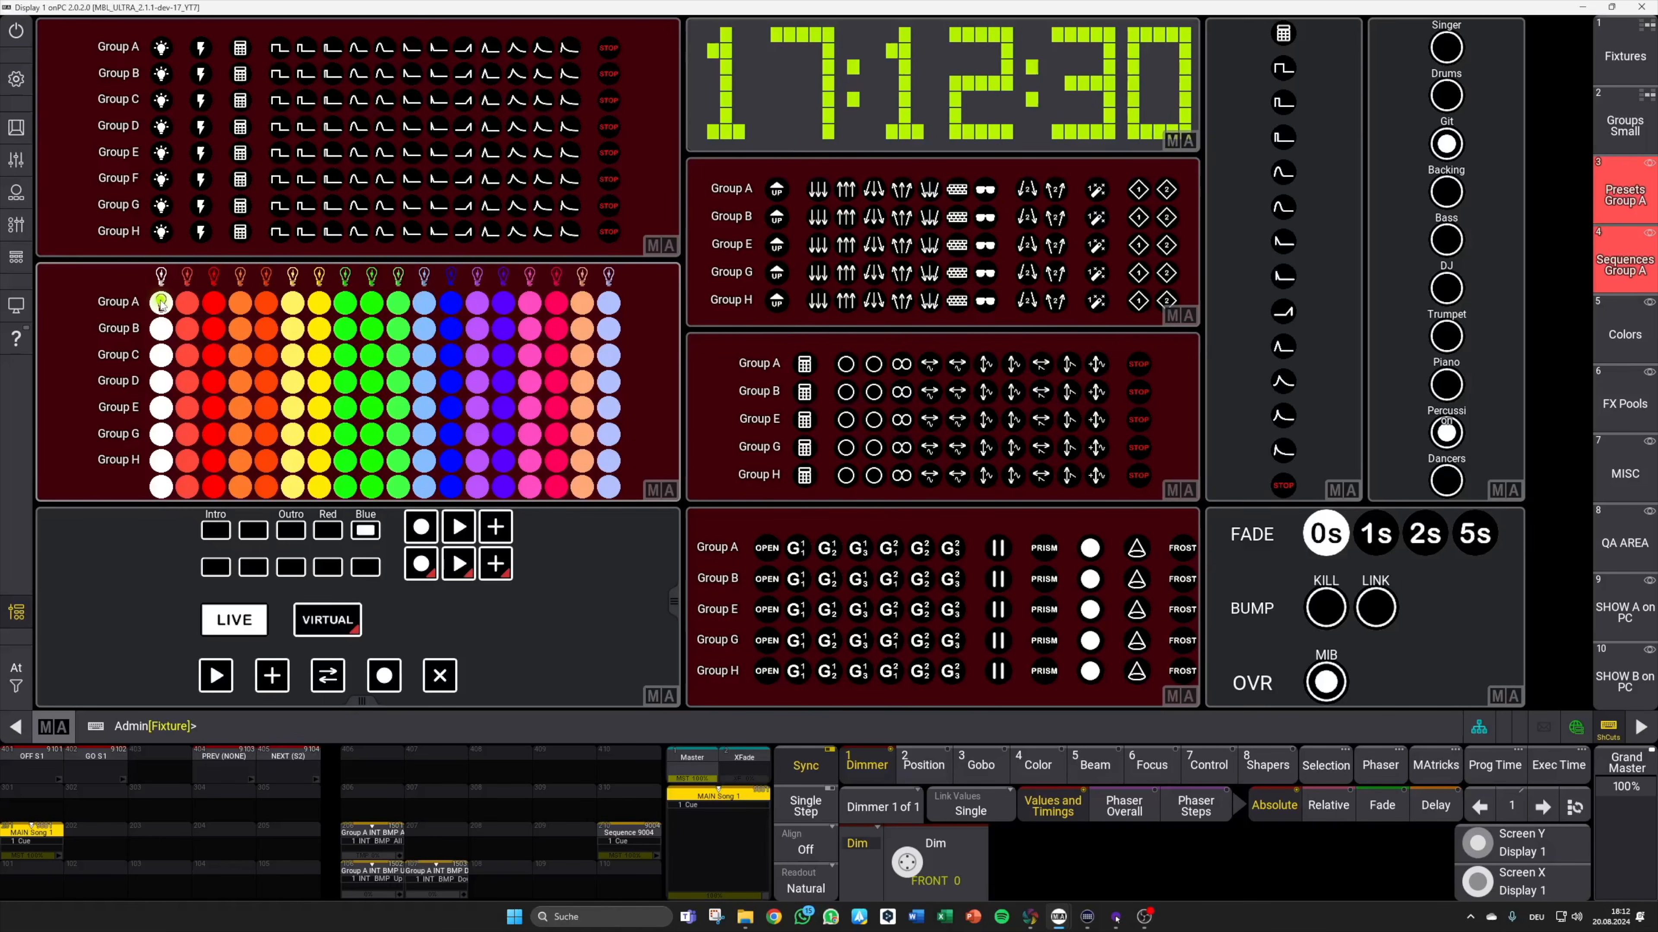
{"action": "left_click", "coordinate": [856, 555]}
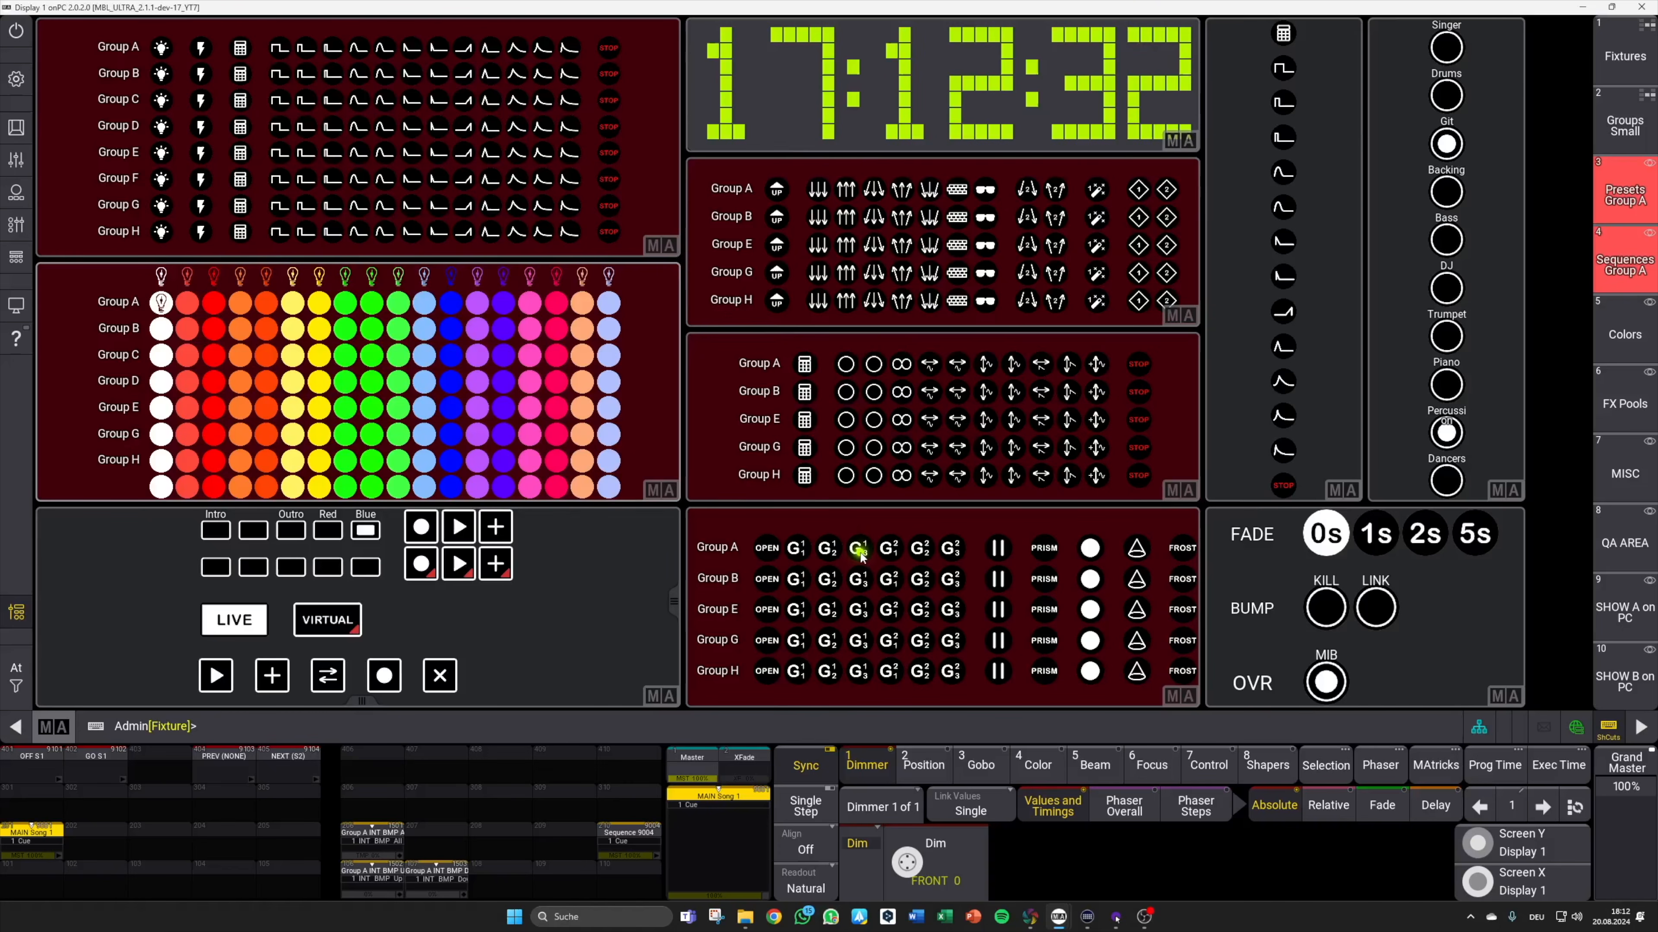
{"action": "left_click", "coordinate": [1137, 550]}
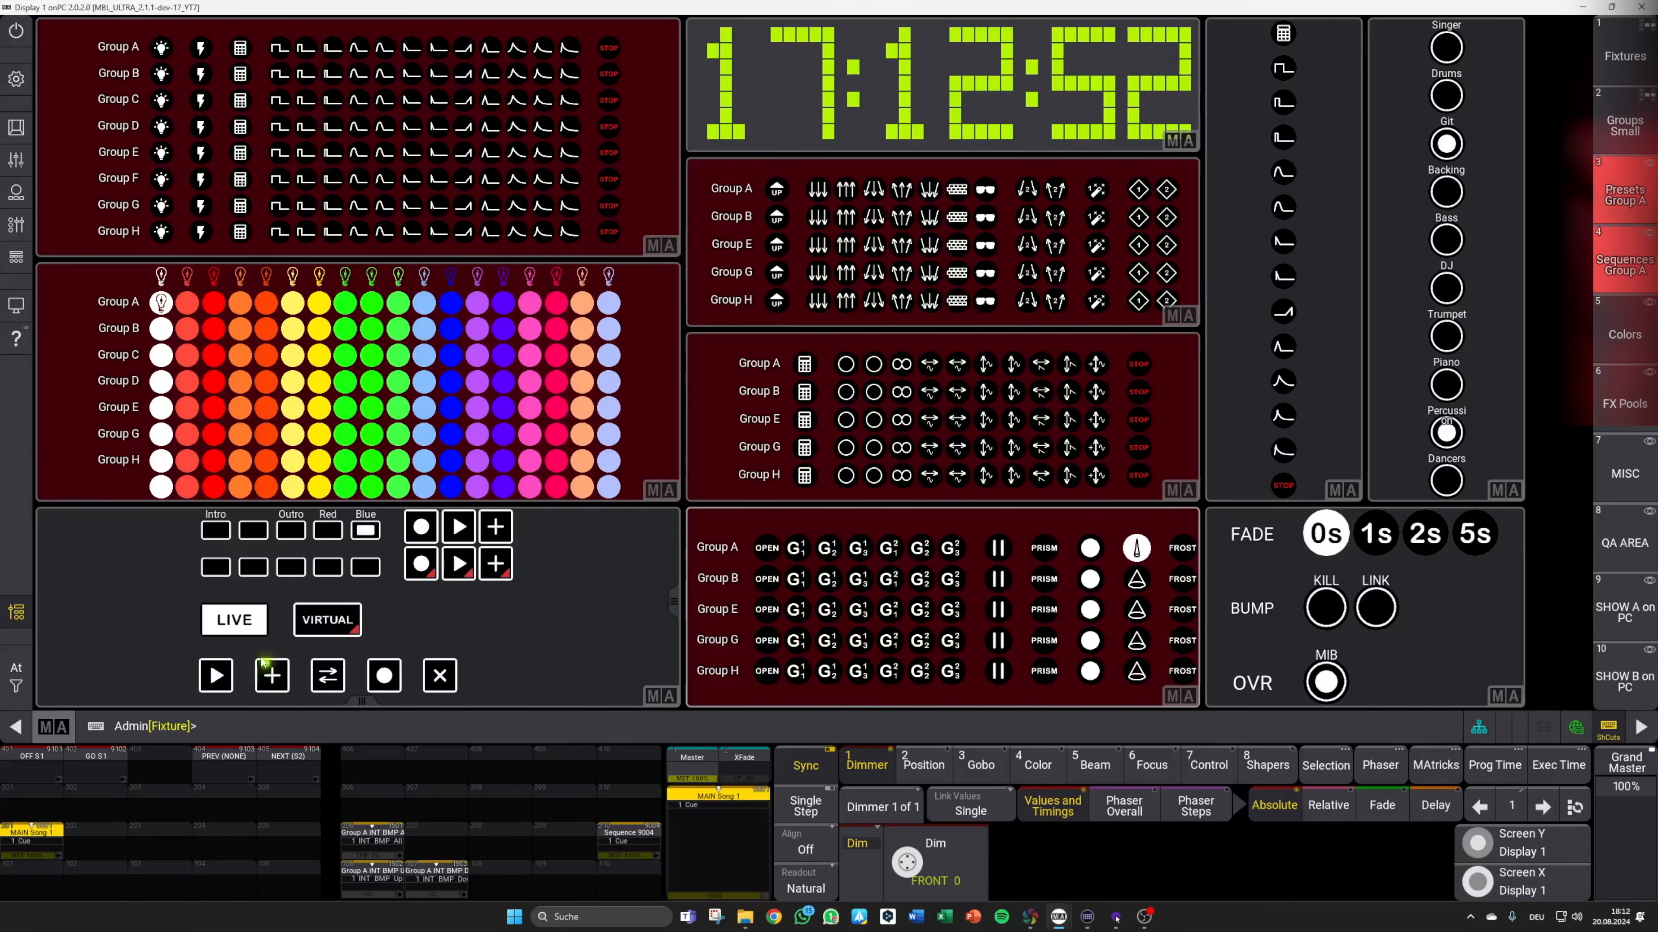
{"action": "left_click", "coordinate": [248, 621]}
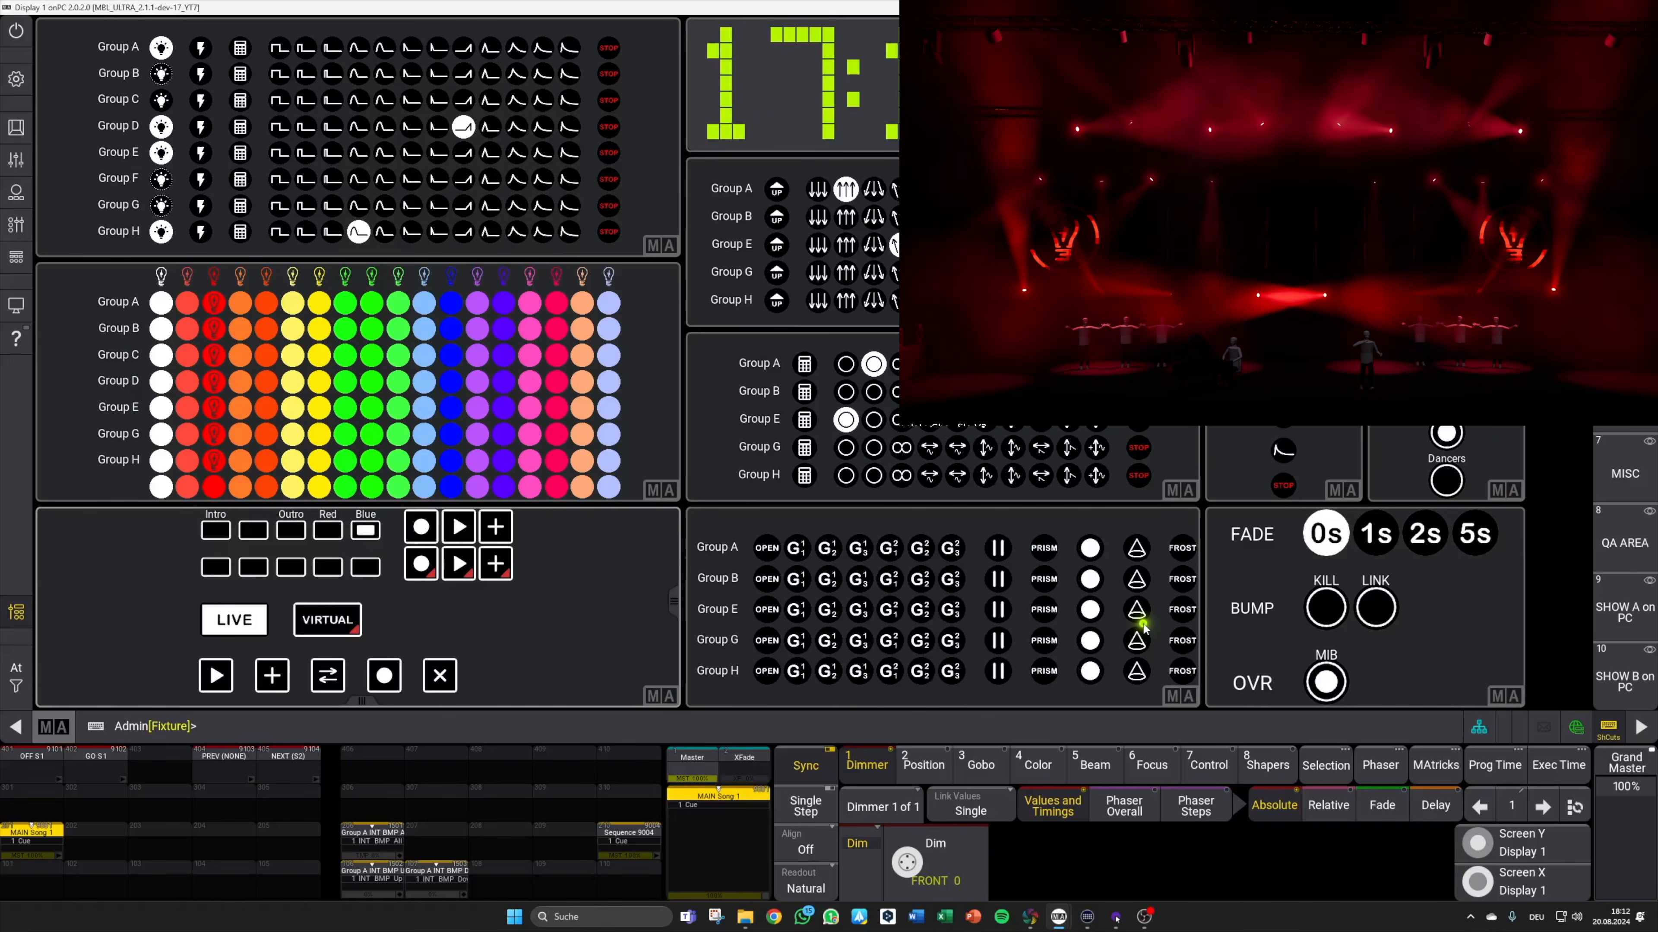
{"action": "left_click", "coordinate": [279, 680]}
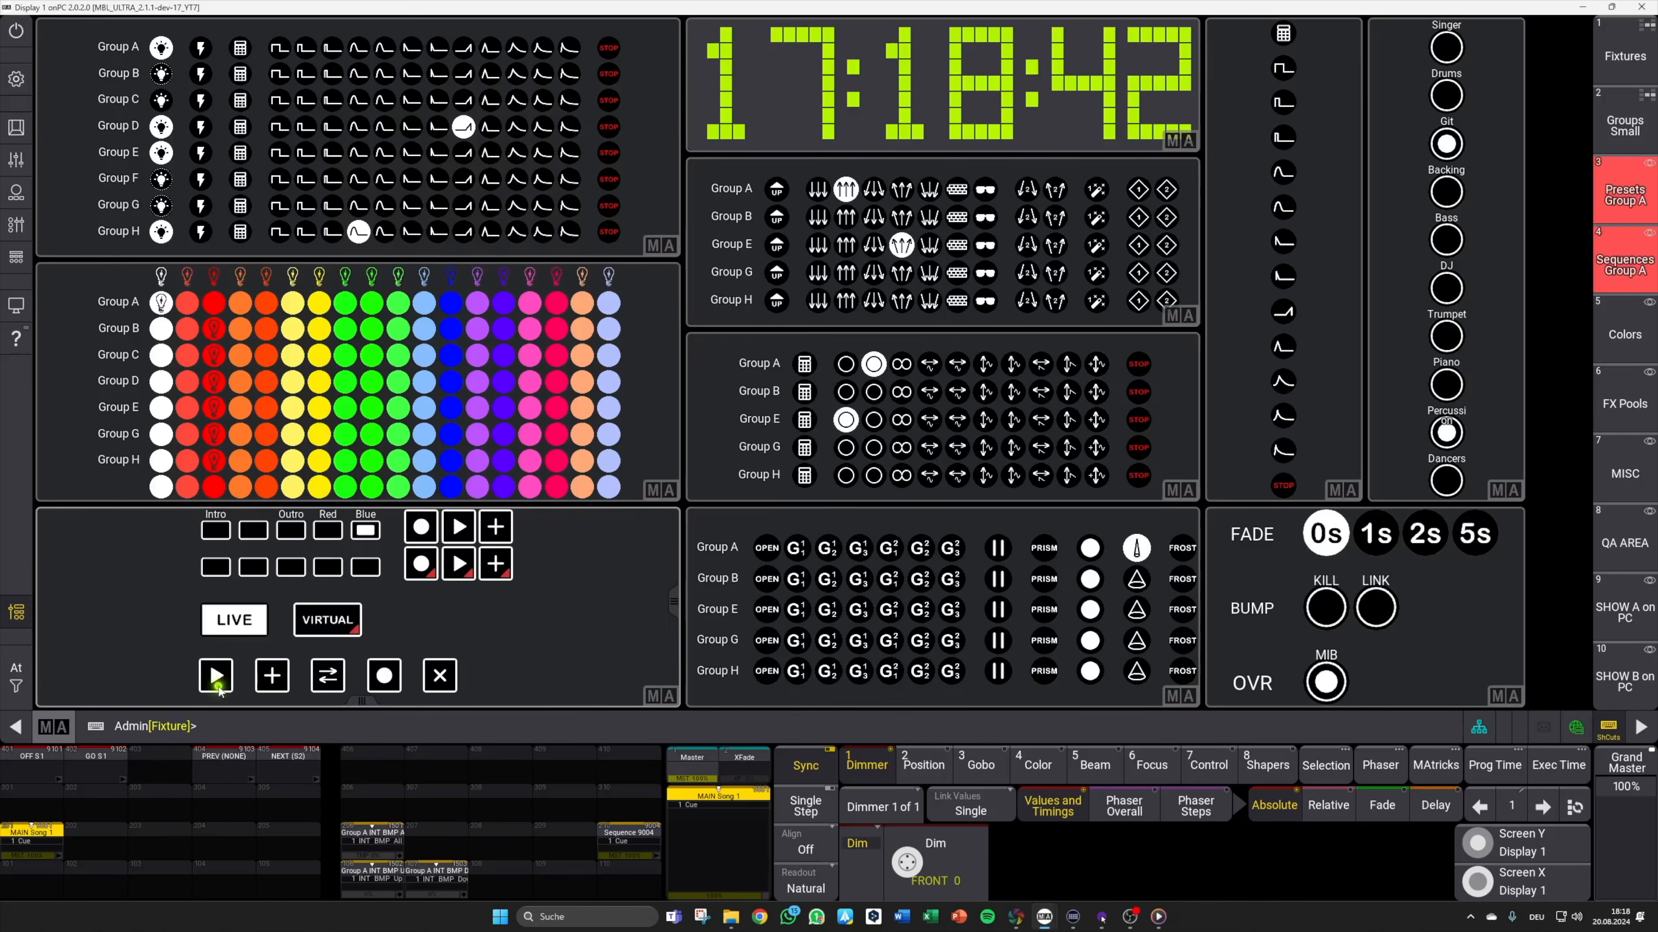
Step: Build a virtual look with all groups in violet and Group A in white
{"action": "left_click", "coordinate": [333, 627]}
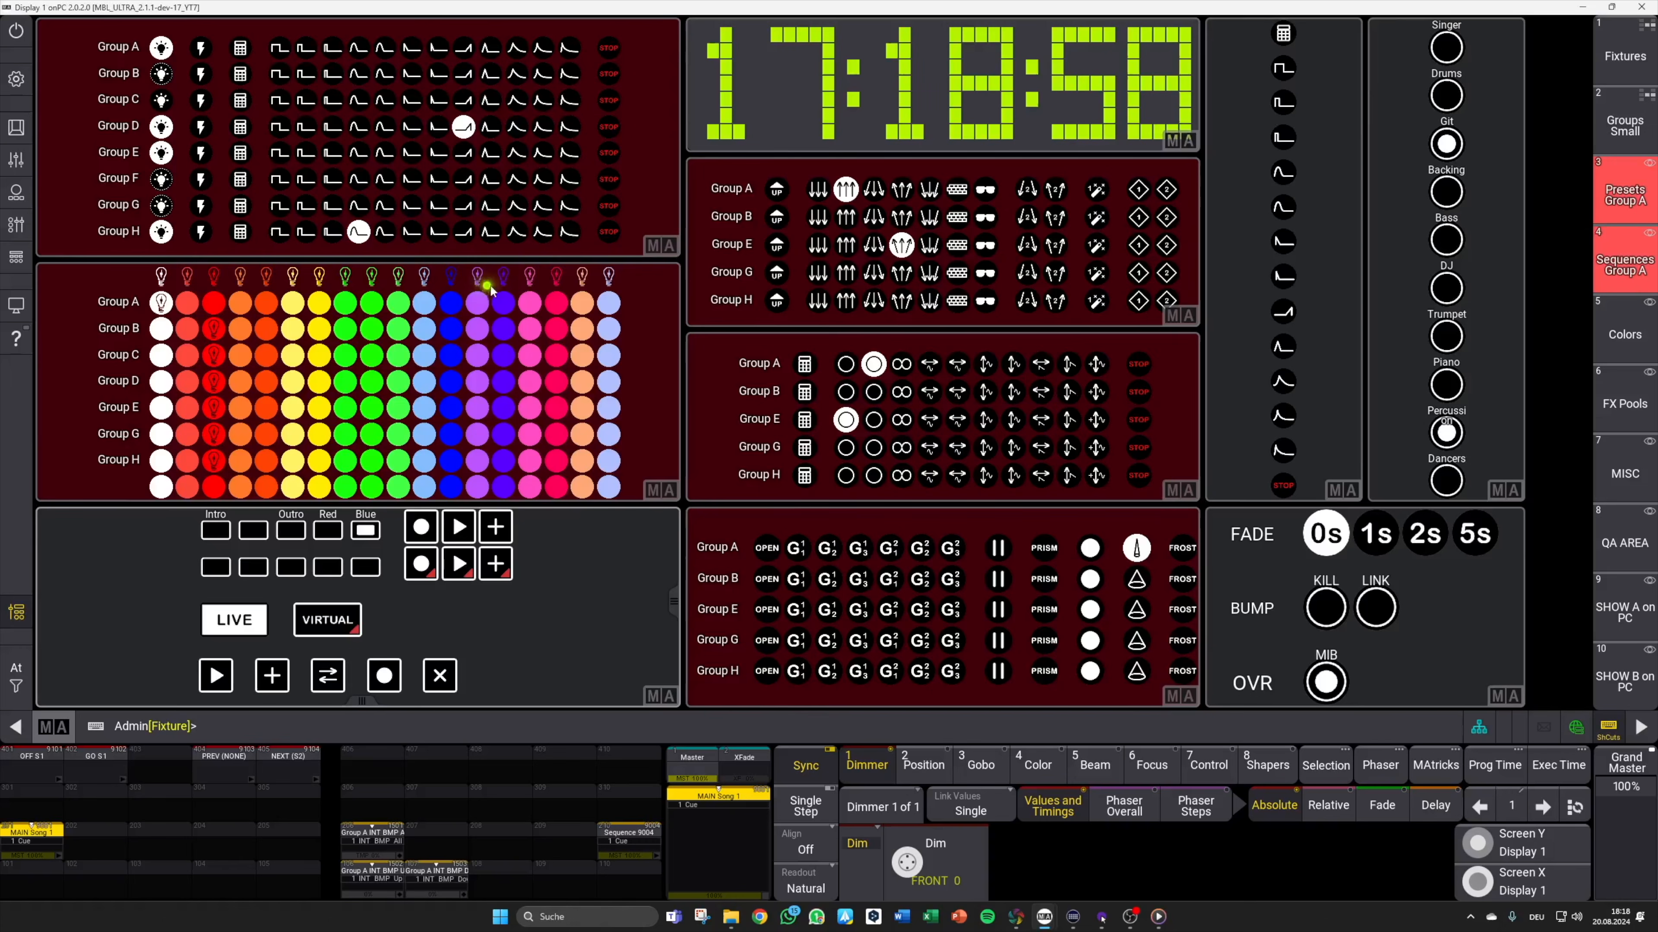
{"action": "left_click", "coordinate": [504, 279]}
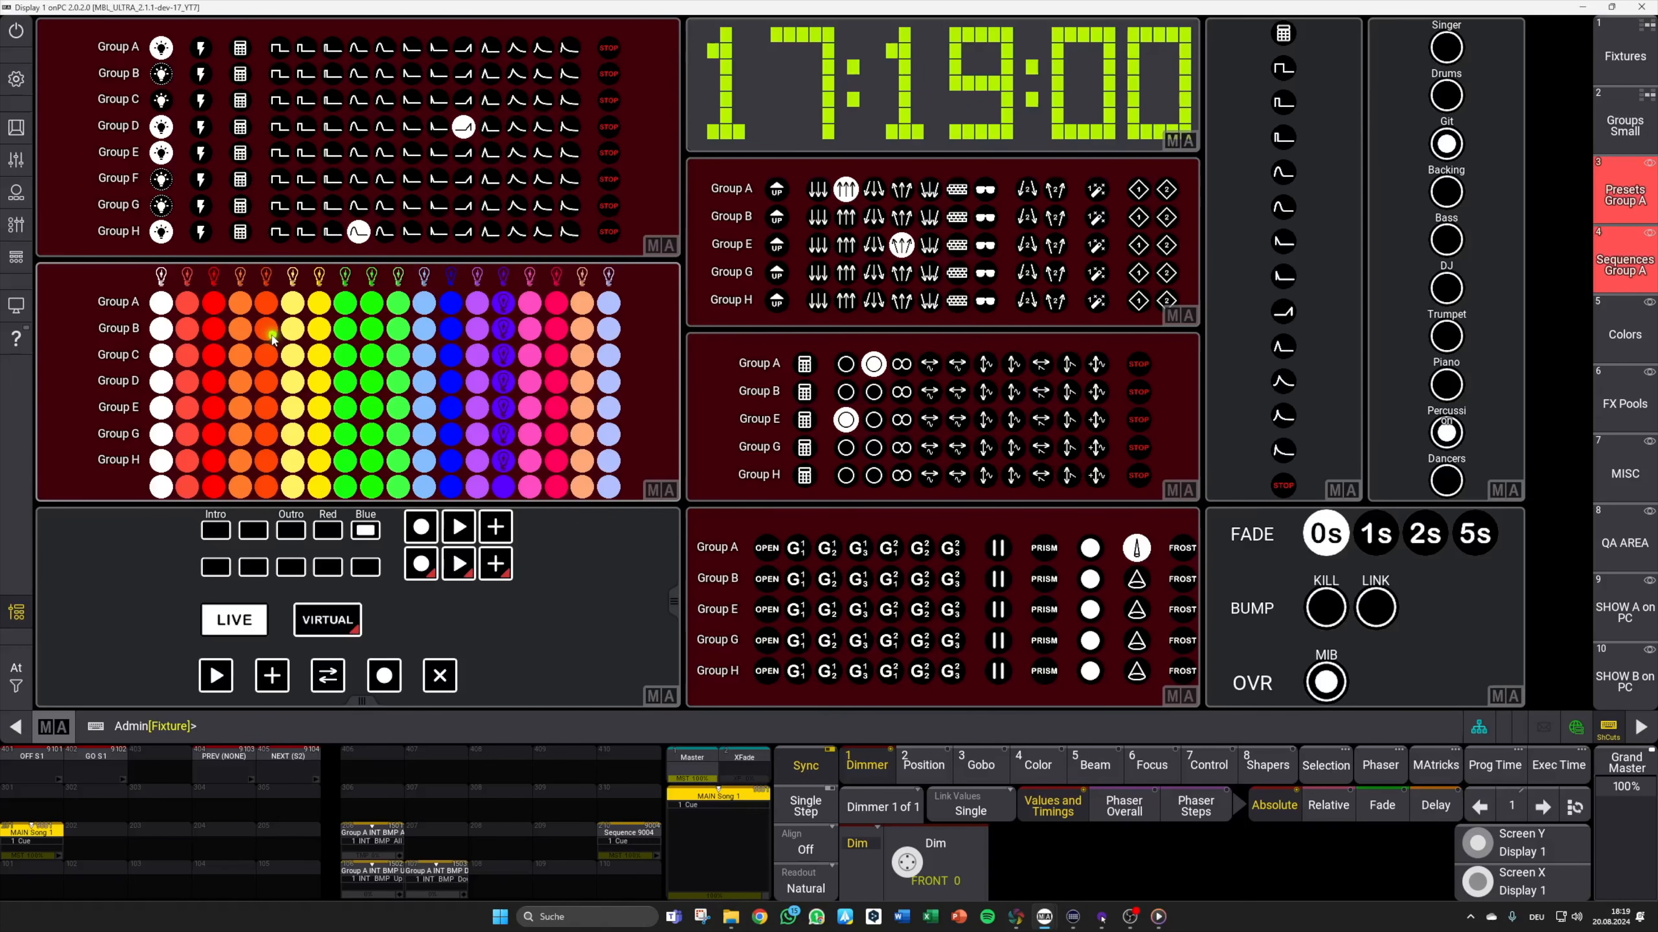
{"action": "left_click", "coordinate": [160, 302]}
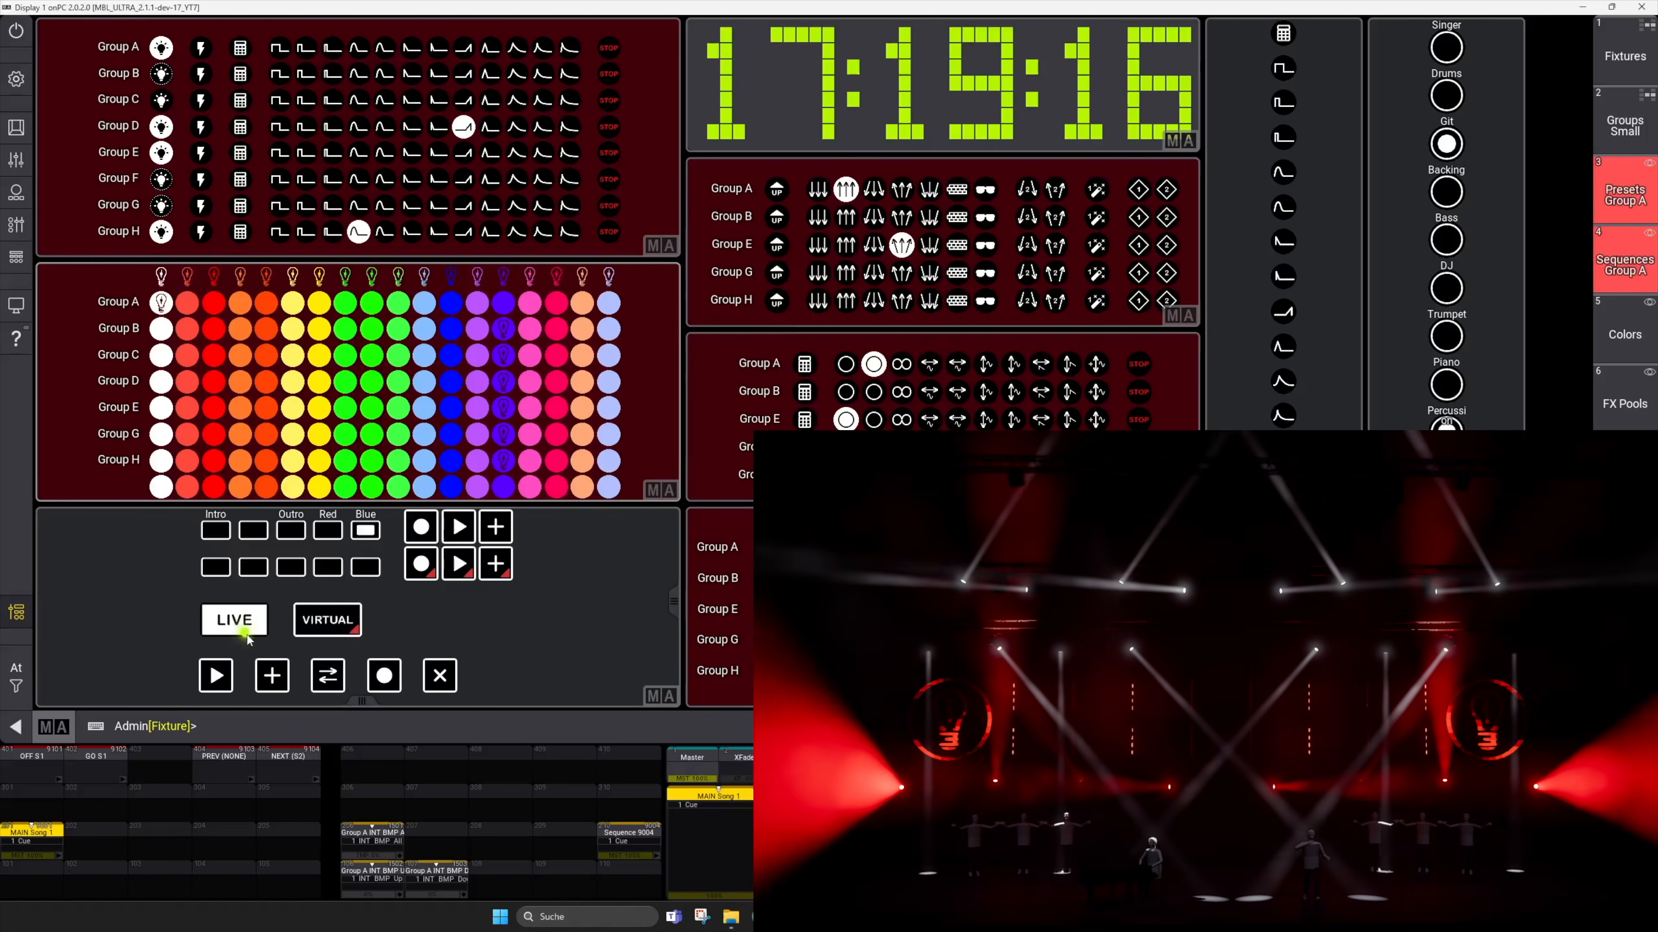
Step: Swap the live and virtual looks with each other several times
{"action": "left_click", "coordinate": [328, 681]}
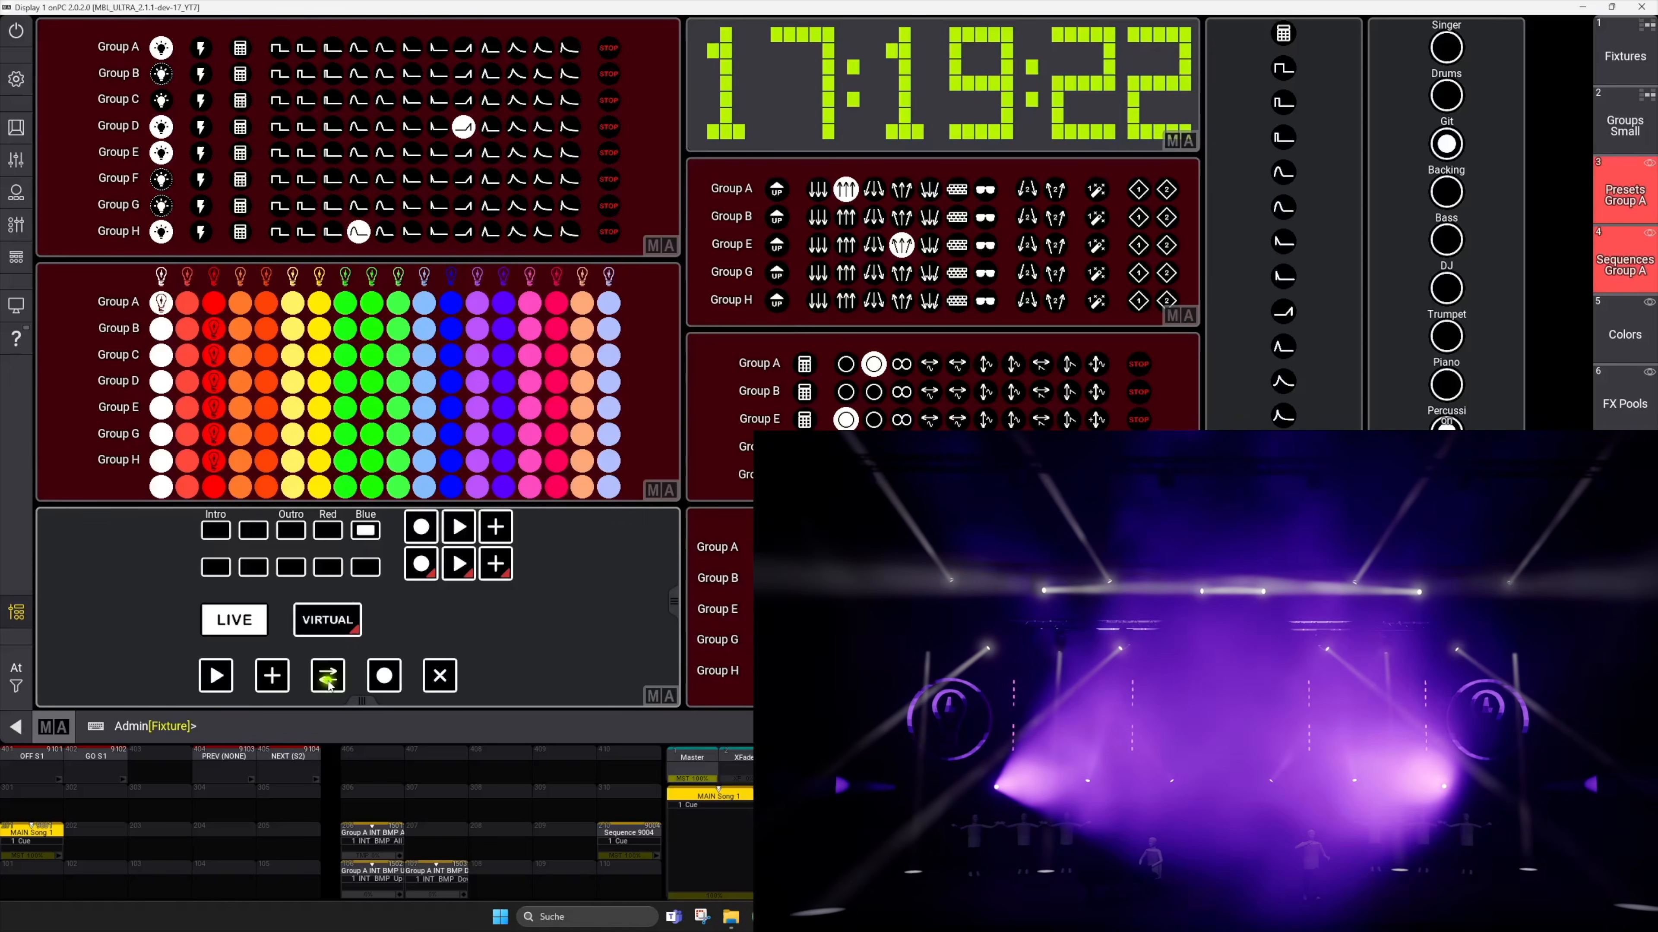
{"action": "left_click", "coordinate": [328, 681]}
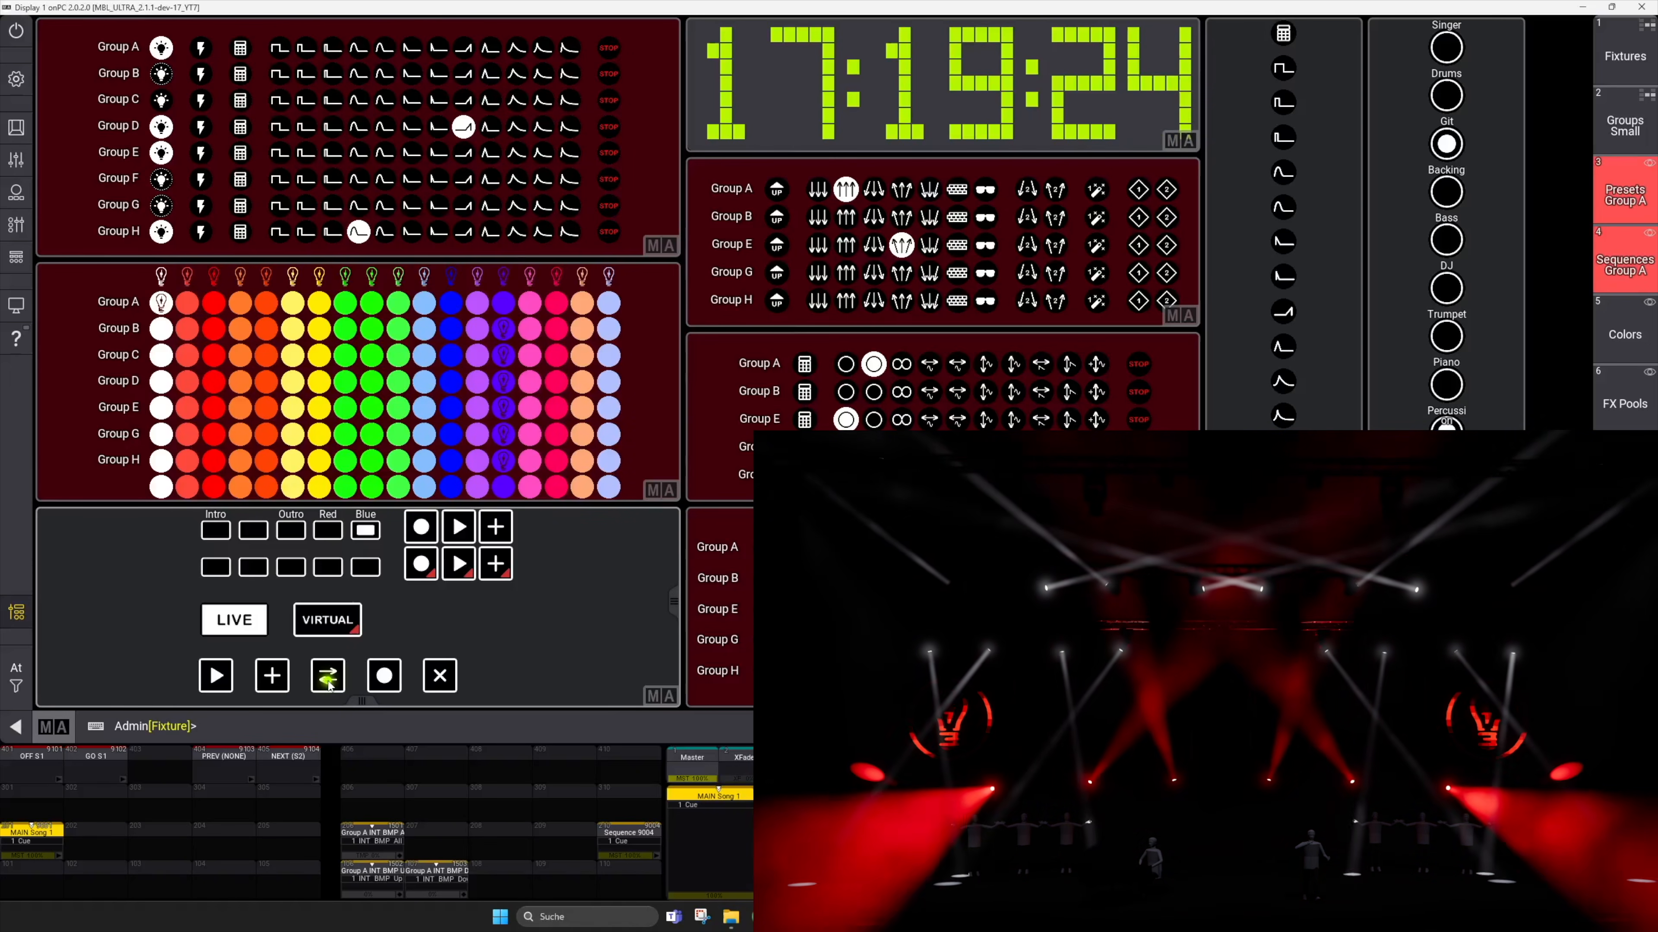
{"action": "left_click", "coordinate": [328, 681]}
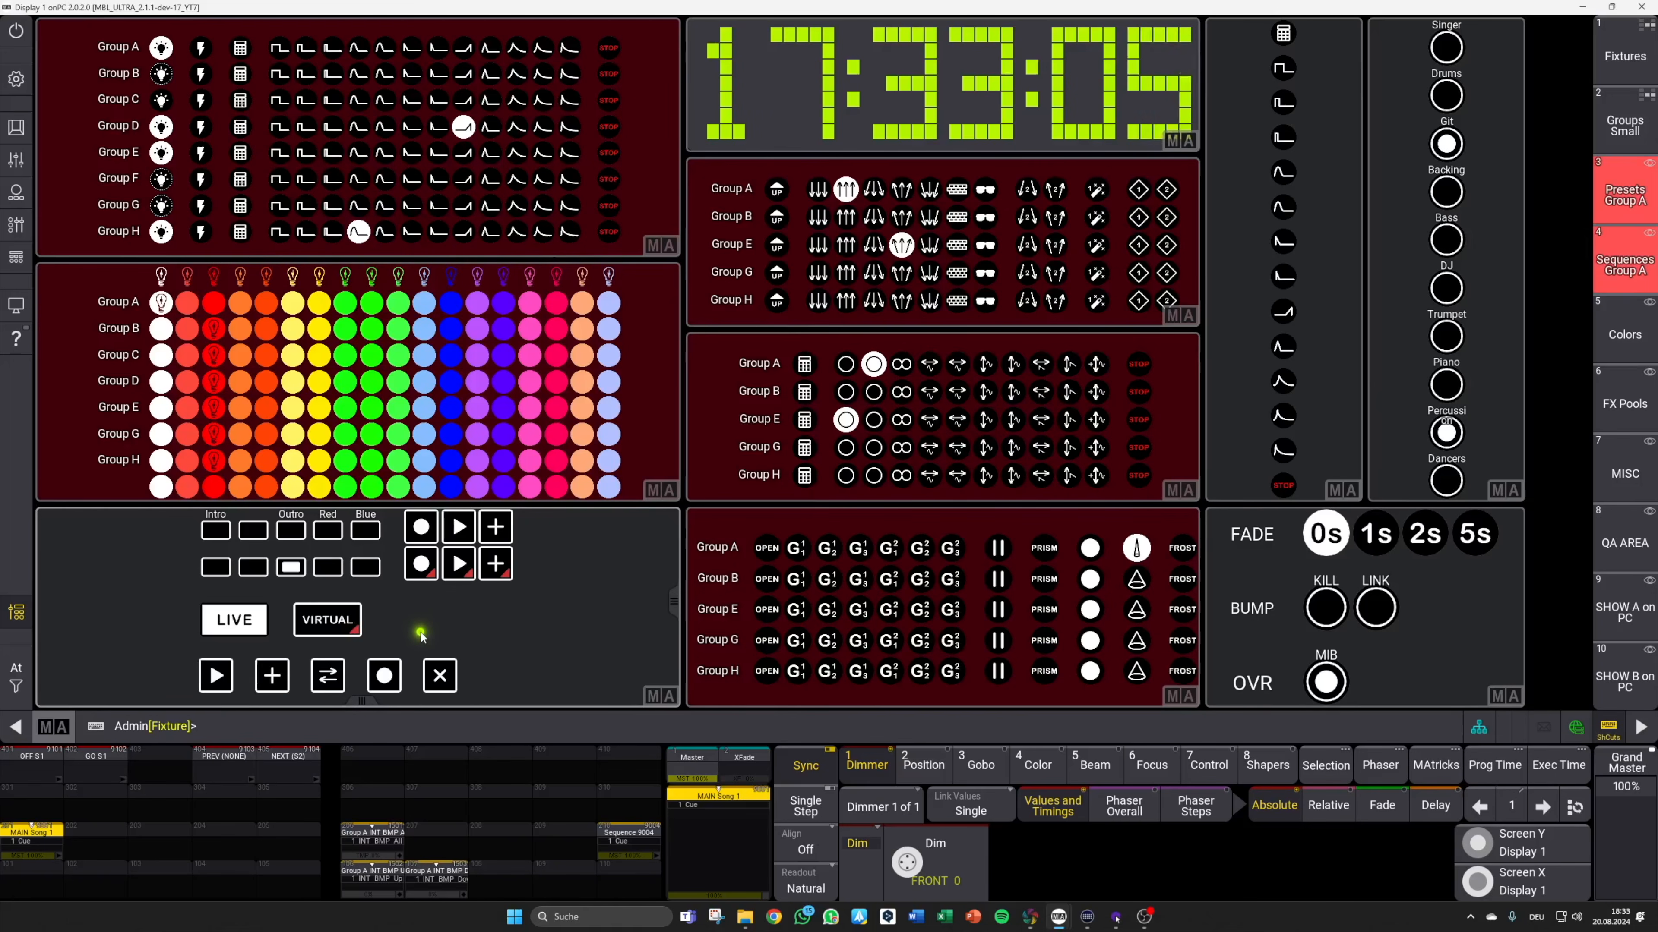
Step: Select the fourth and fifth memory slots of the second row and add the fifth to the virtual look
{"action": "left_click", "coordinate": [328, 568]}
{"action": "left_click", "coordinate": [367, 572]}
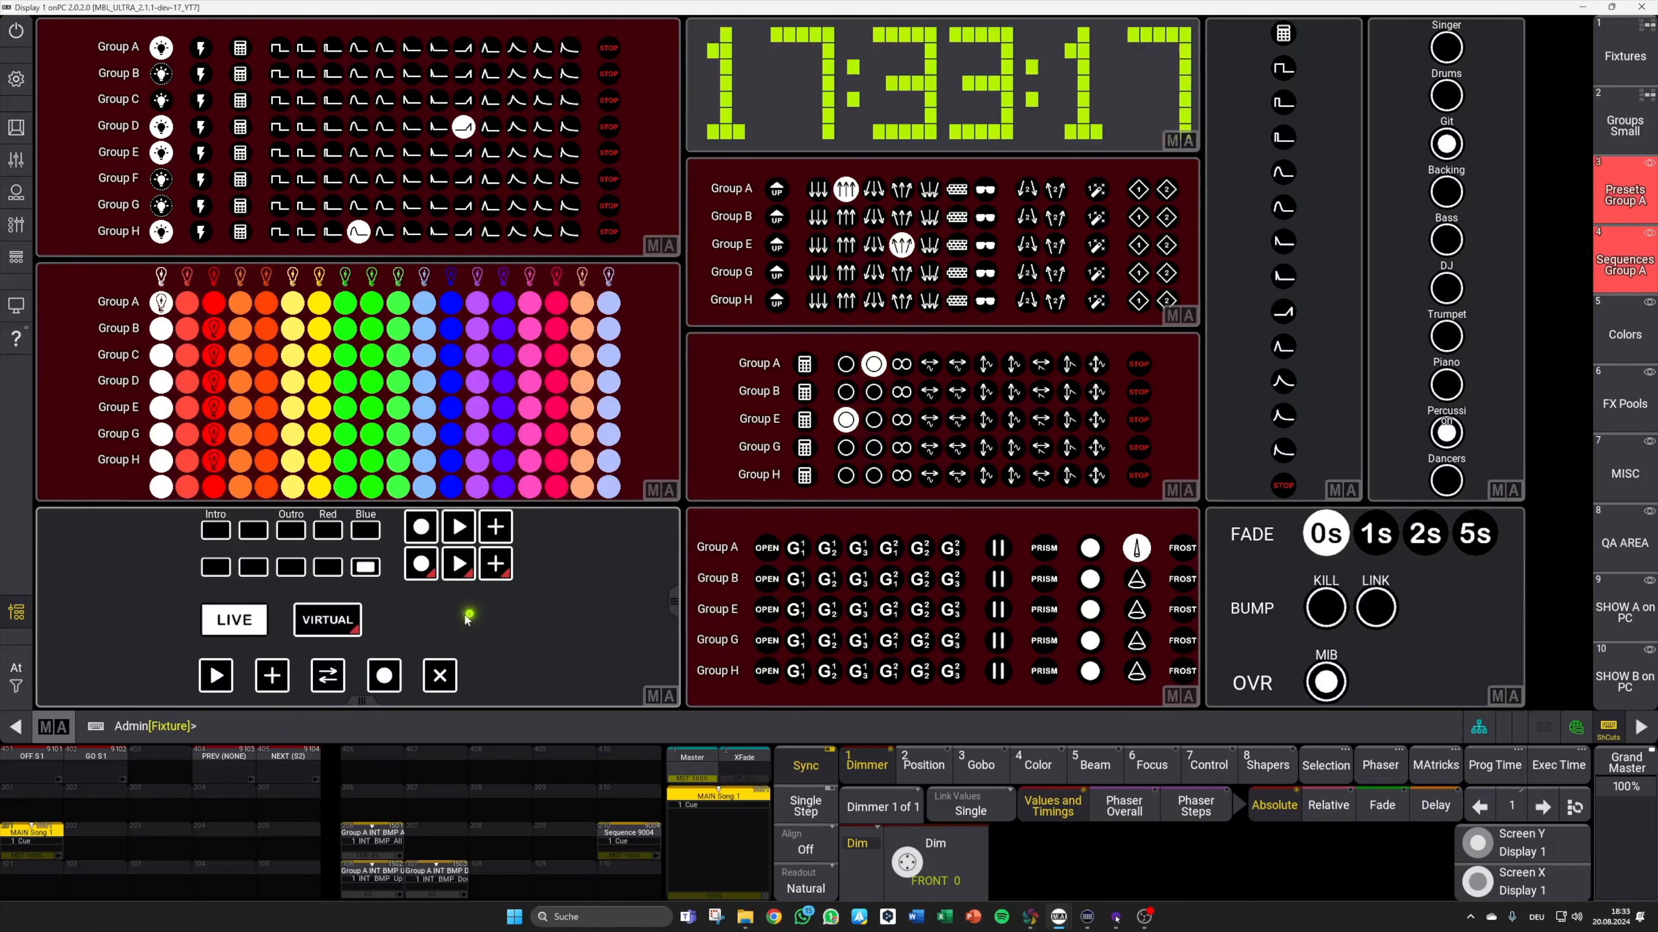
{"action": "left_click", "coordinate": [501, 578]}
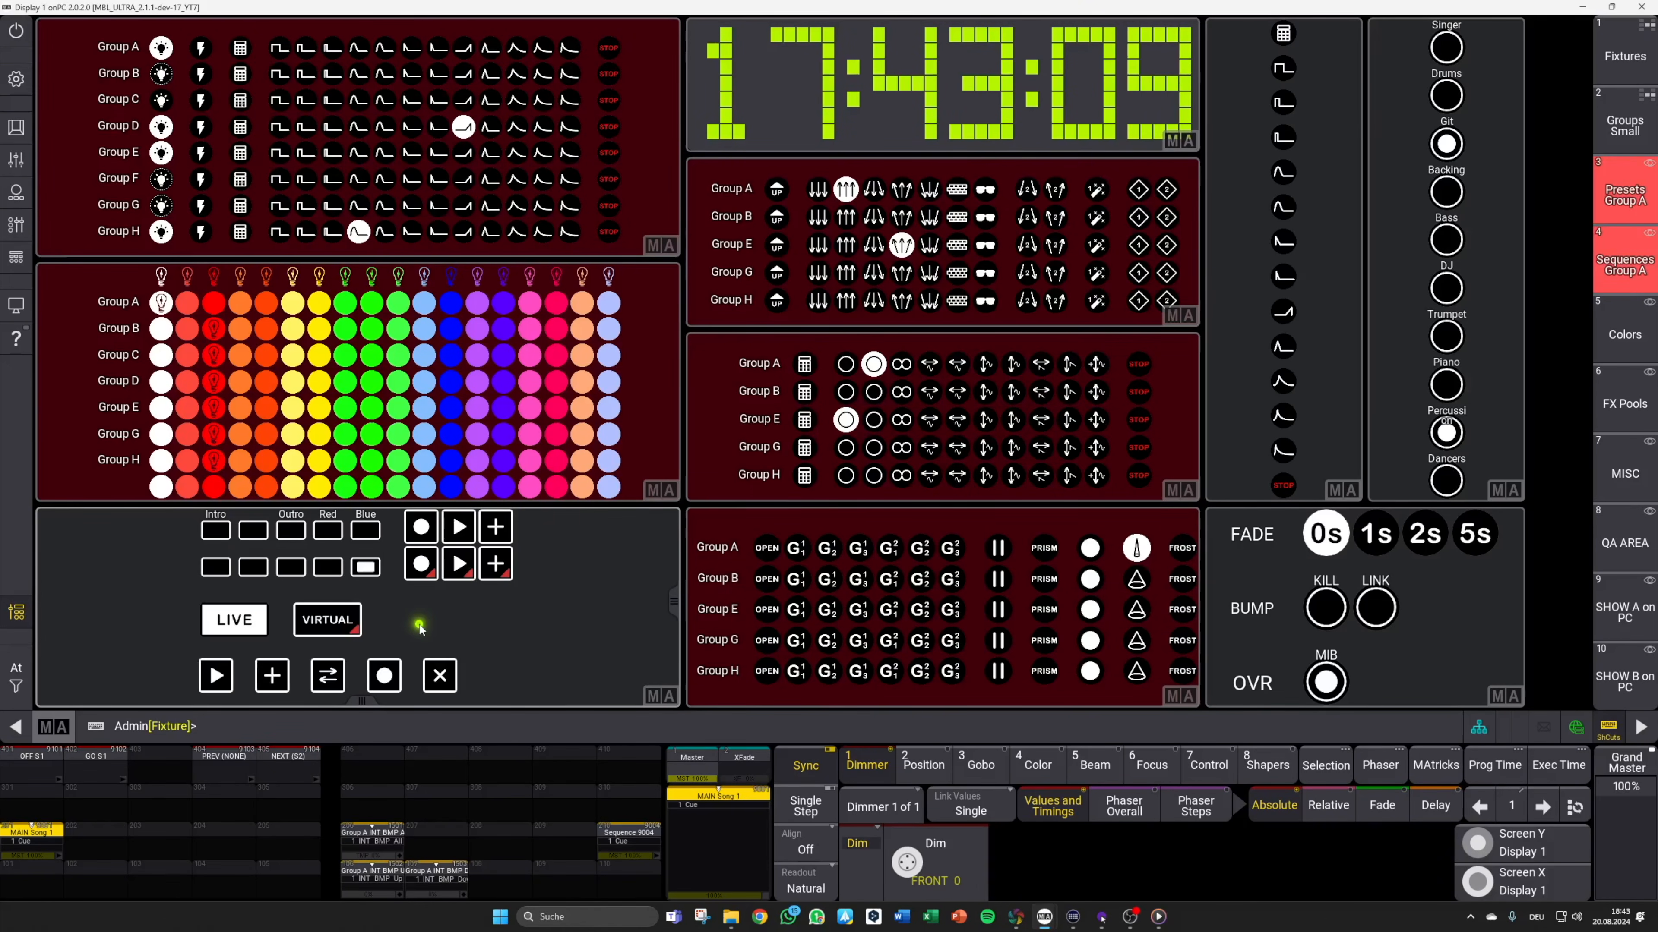
Step: Select the Blue memory slot for the live look and the Red memory slot for an all-red virtual look
{"action": "left_click", "coordinate": [221, 624]}
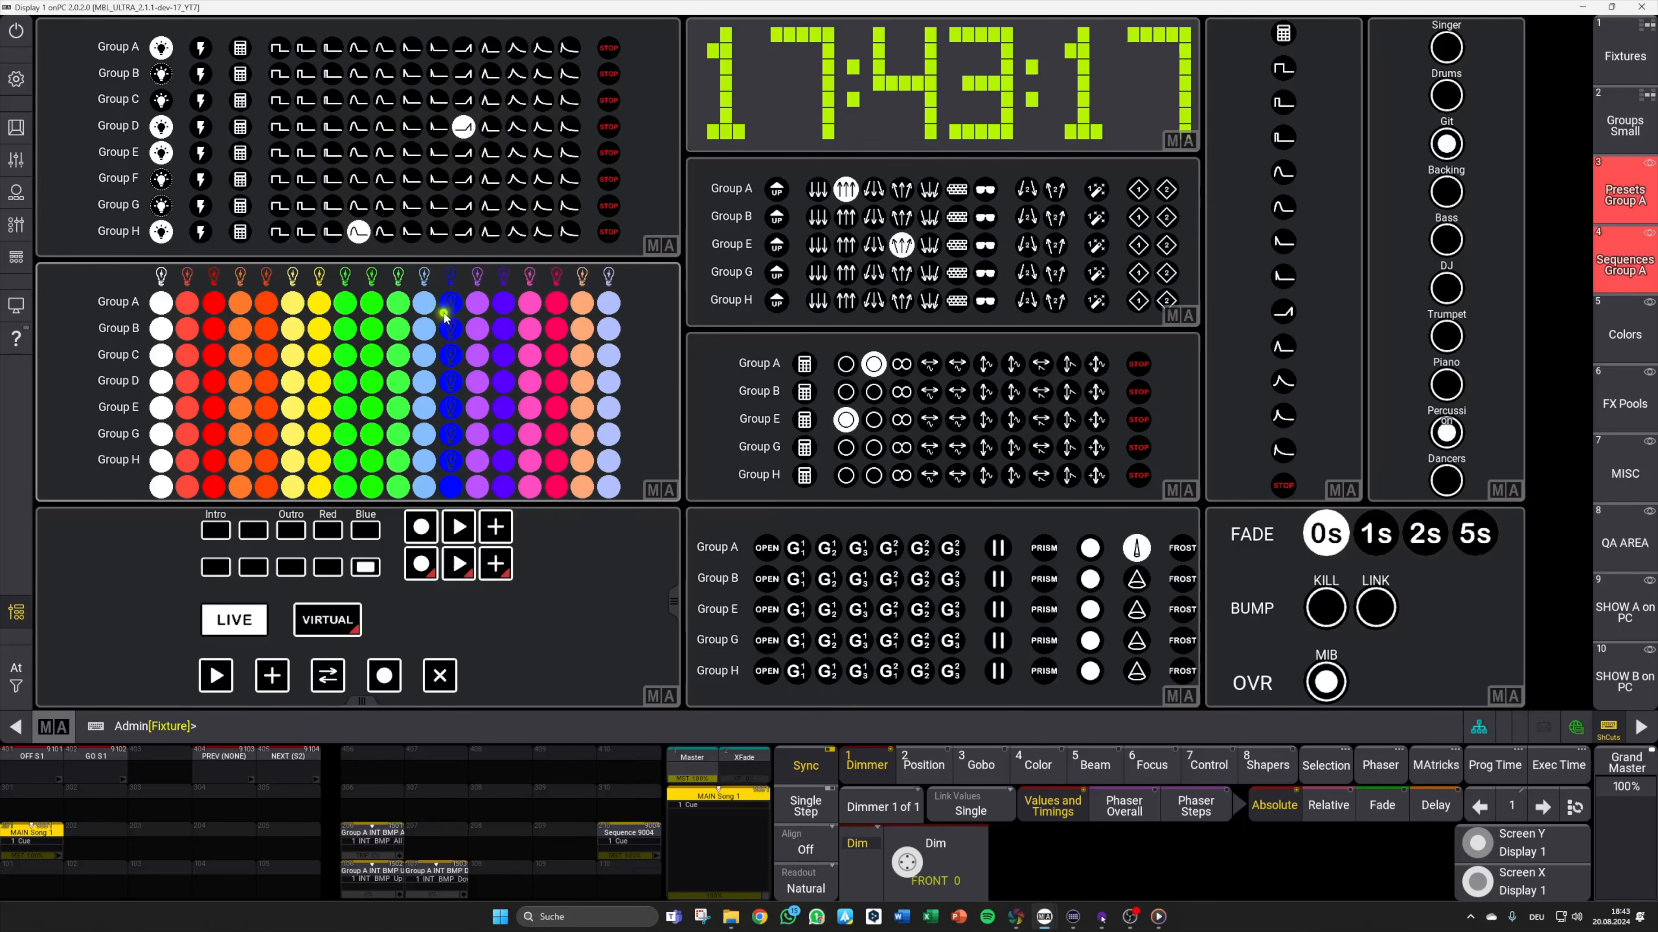
{"action": "left_click", "coordinate": [367, 531]}
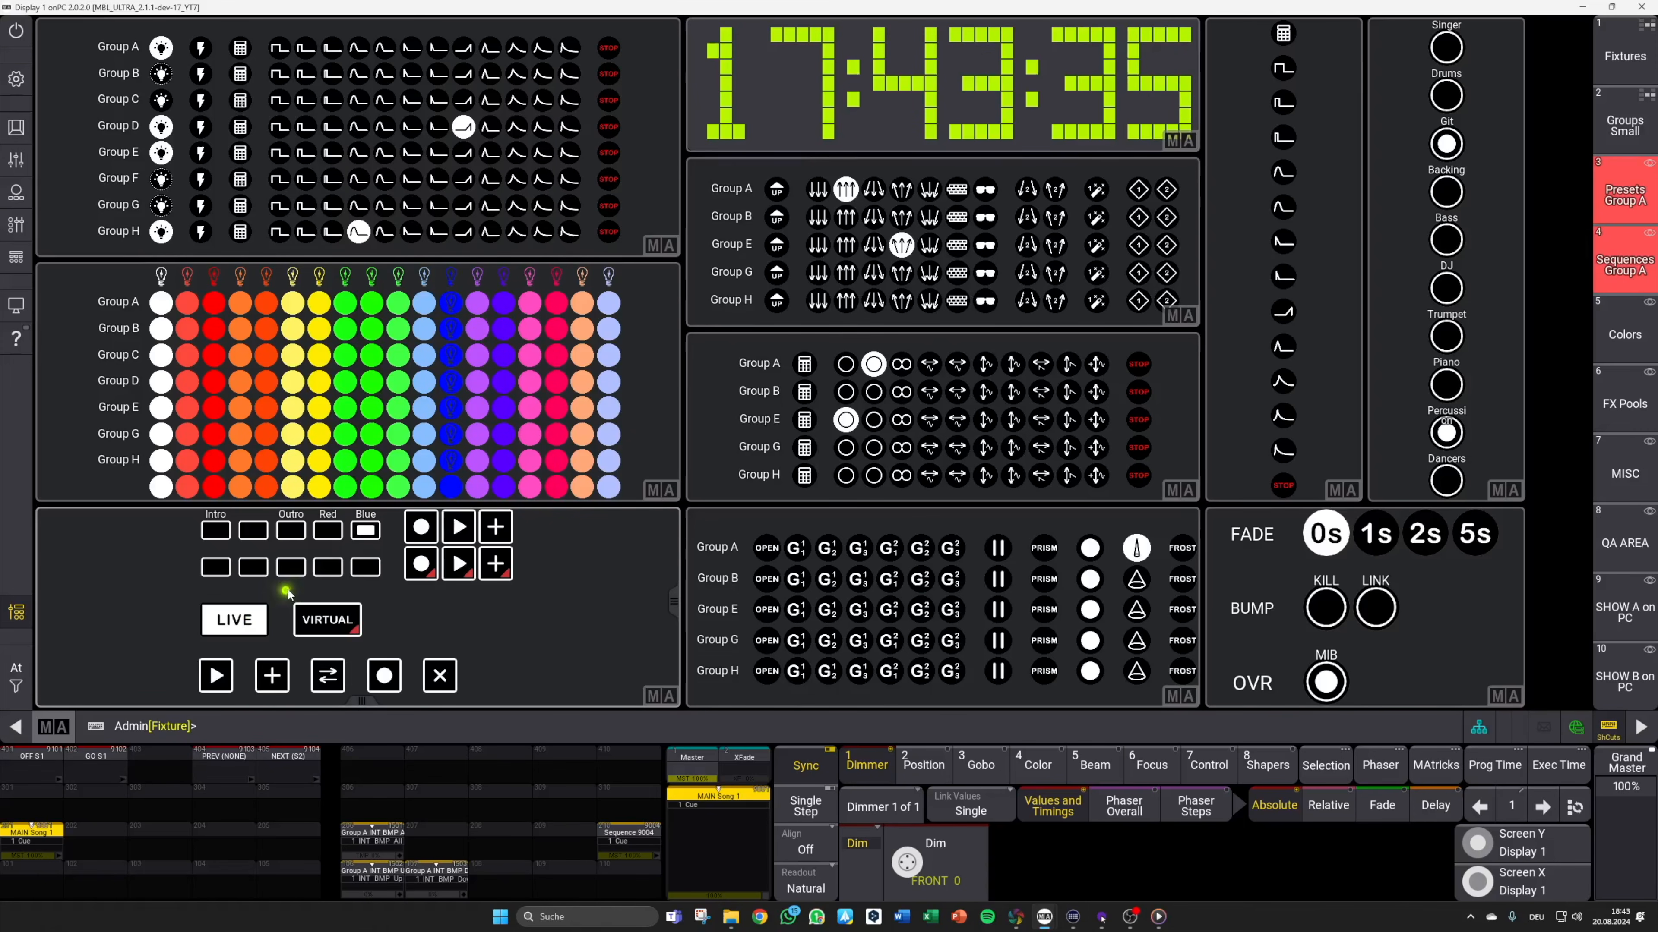
{"action": "left_click", "coordinate": [330, 621]}
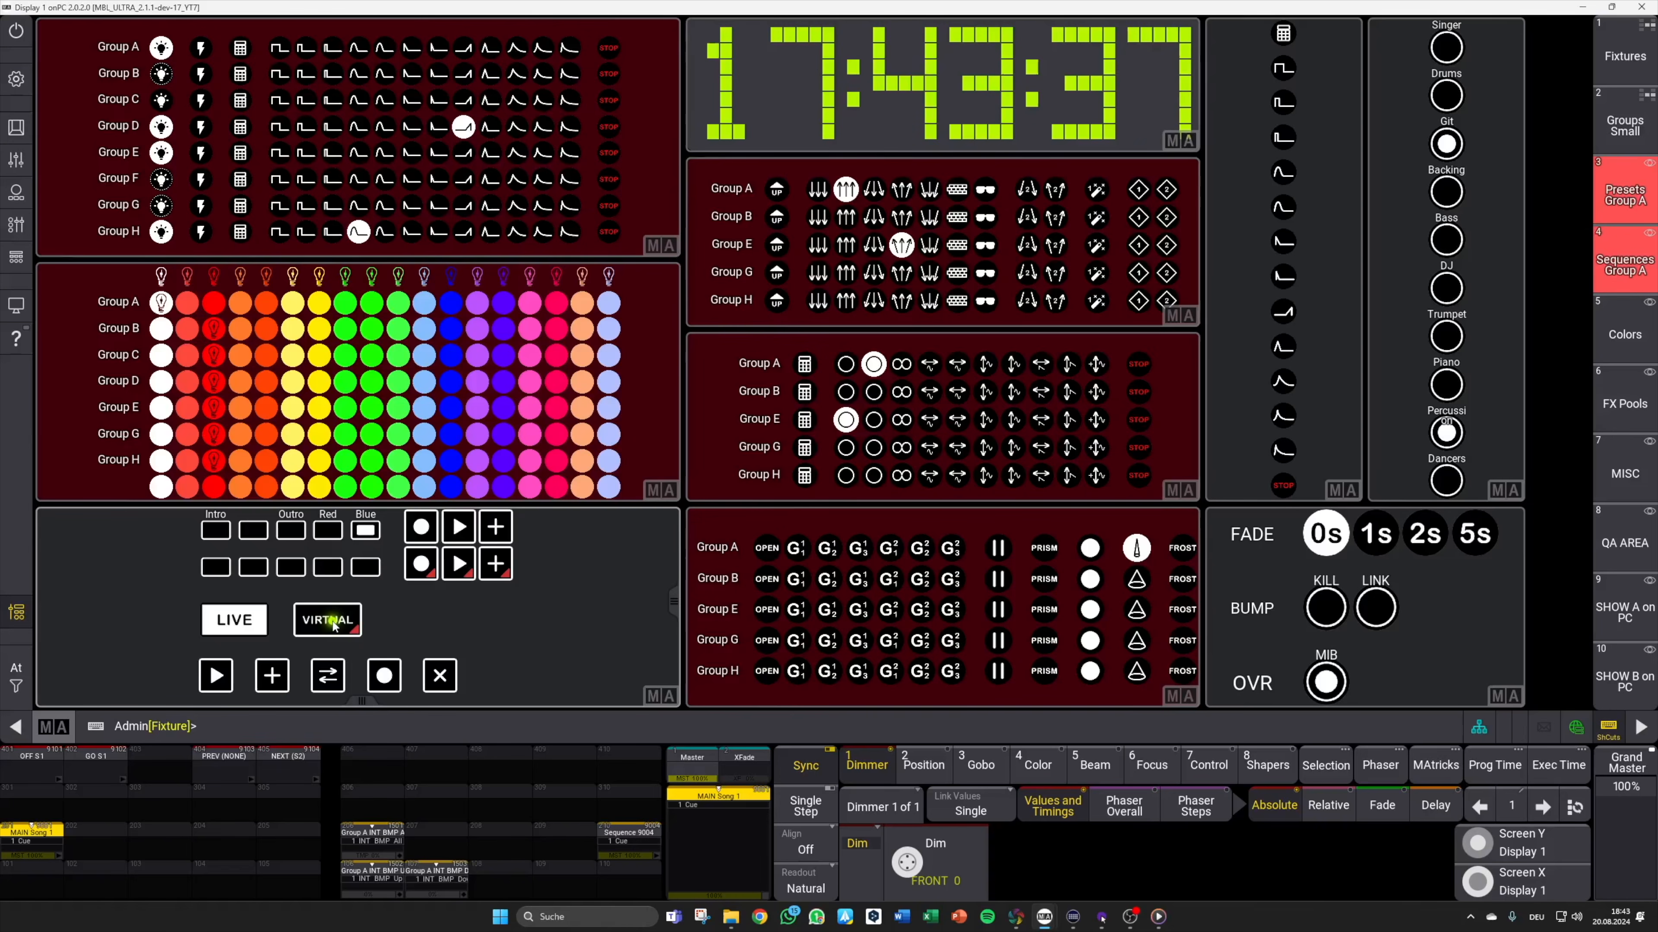
{"action": "left_click", "coordinate": [216, 277]}
{"action": "left_click", "coordinate": [268, 374]}
{"action": "left_click", "coordinate": [328, 530]}
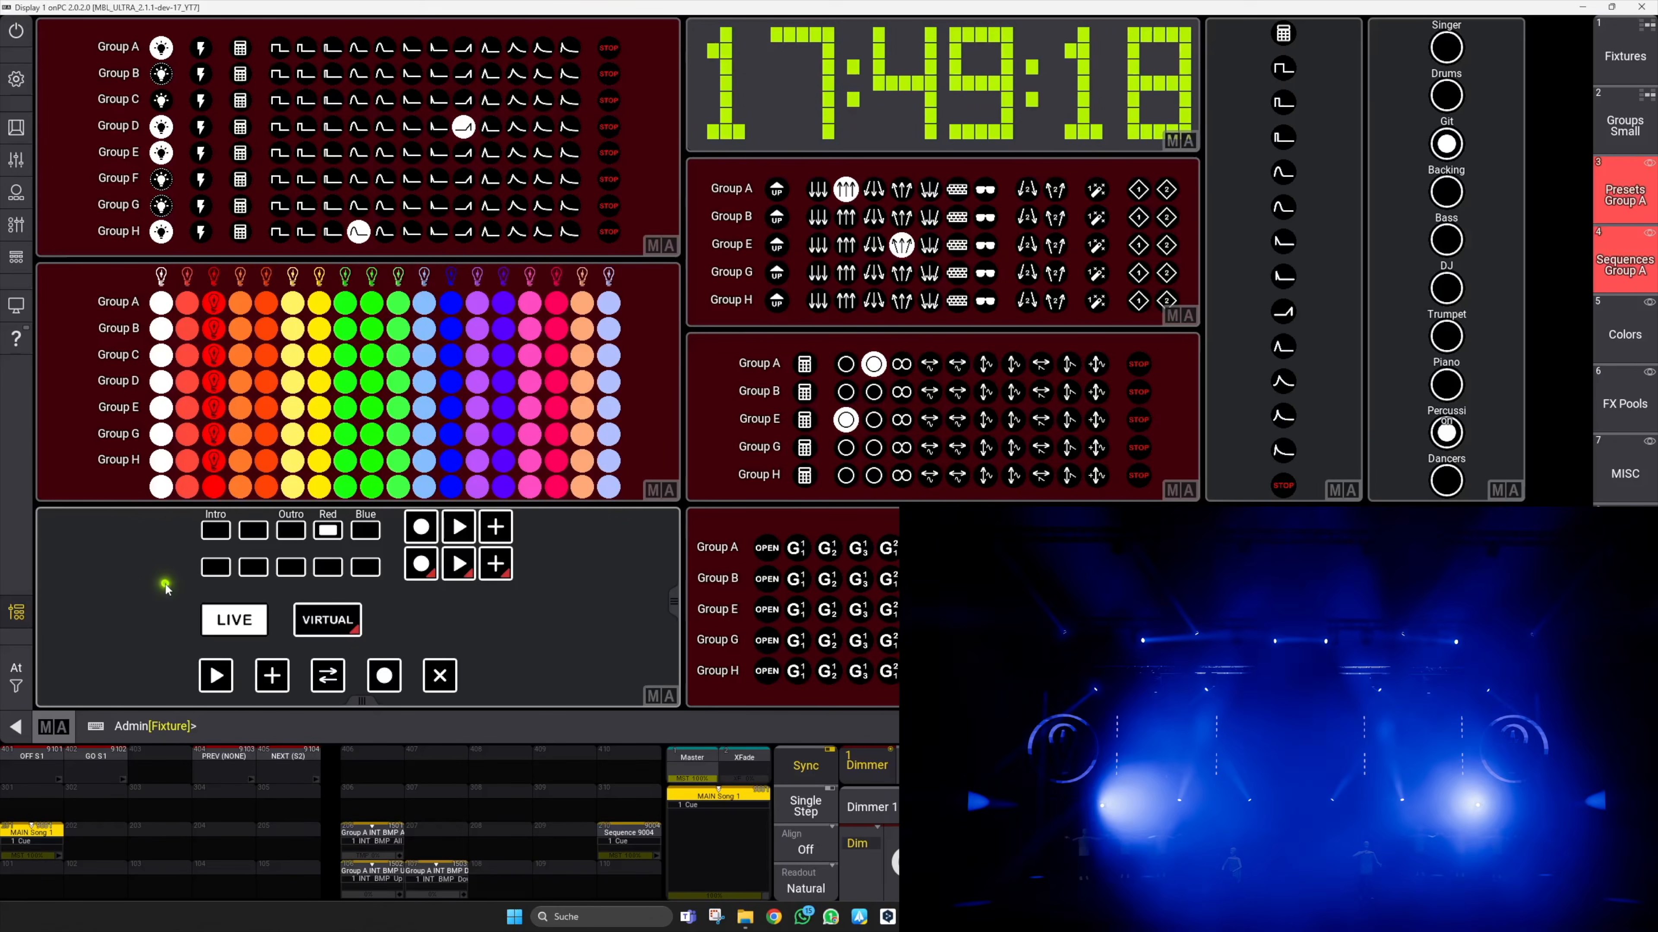
Step: Set all groups to white in the live layer and put Groups A and E in the downward position
{"action": "left_click", "coordinate": [210, 619]}
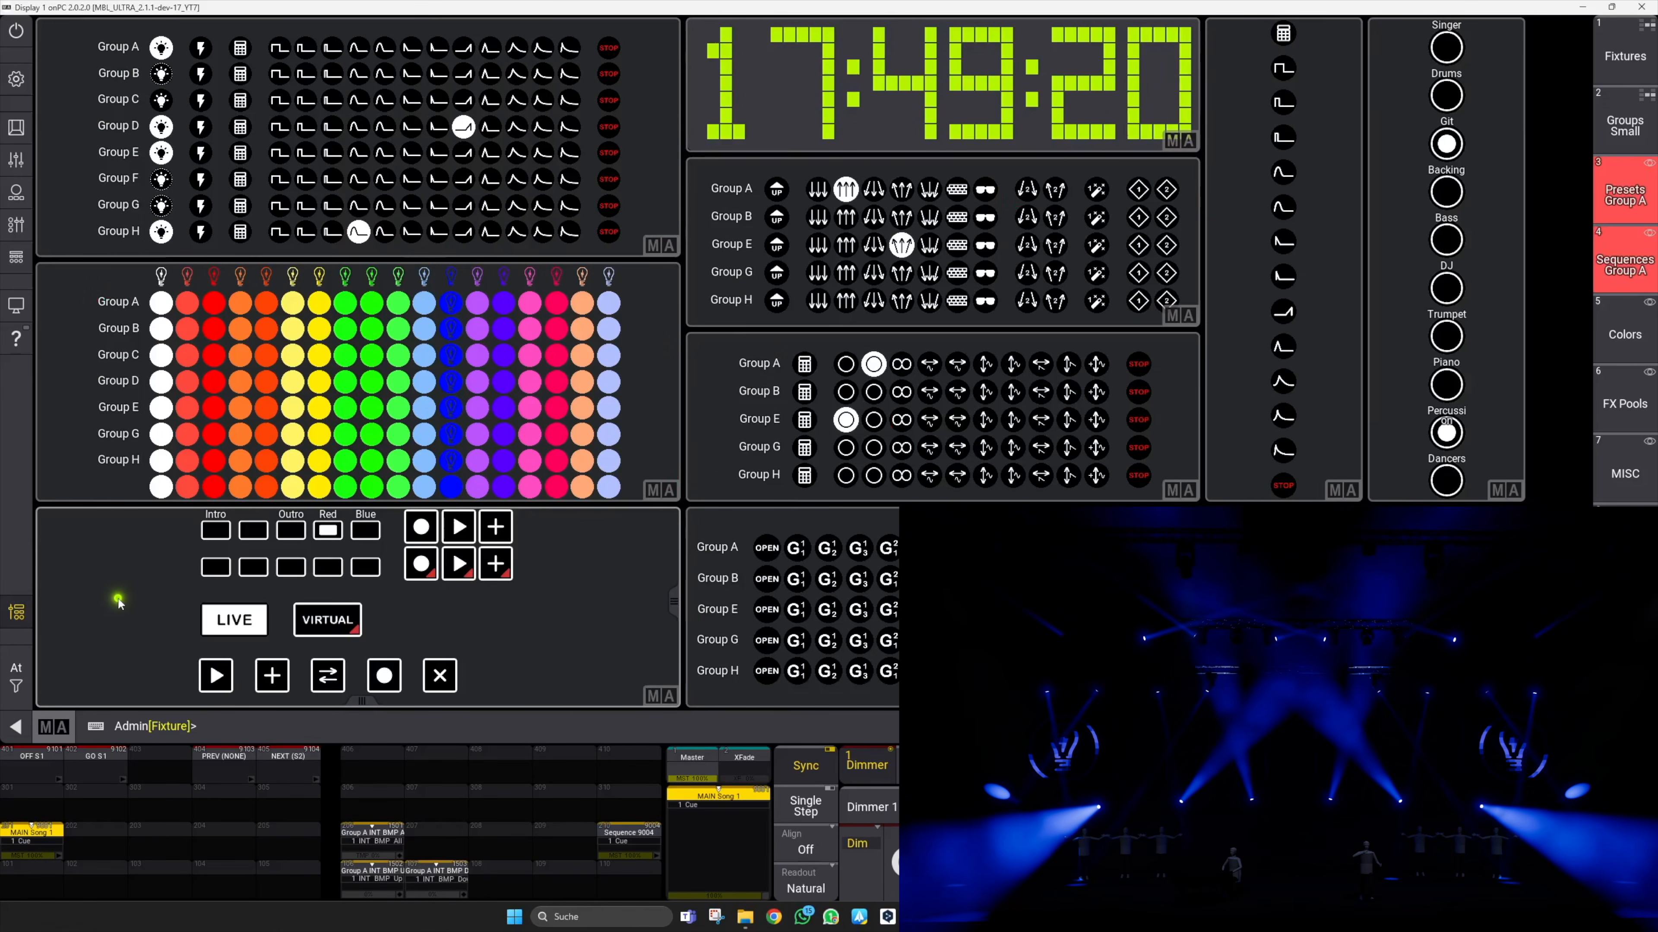
{"action": "left_click", "coordinate": [163, 282]}
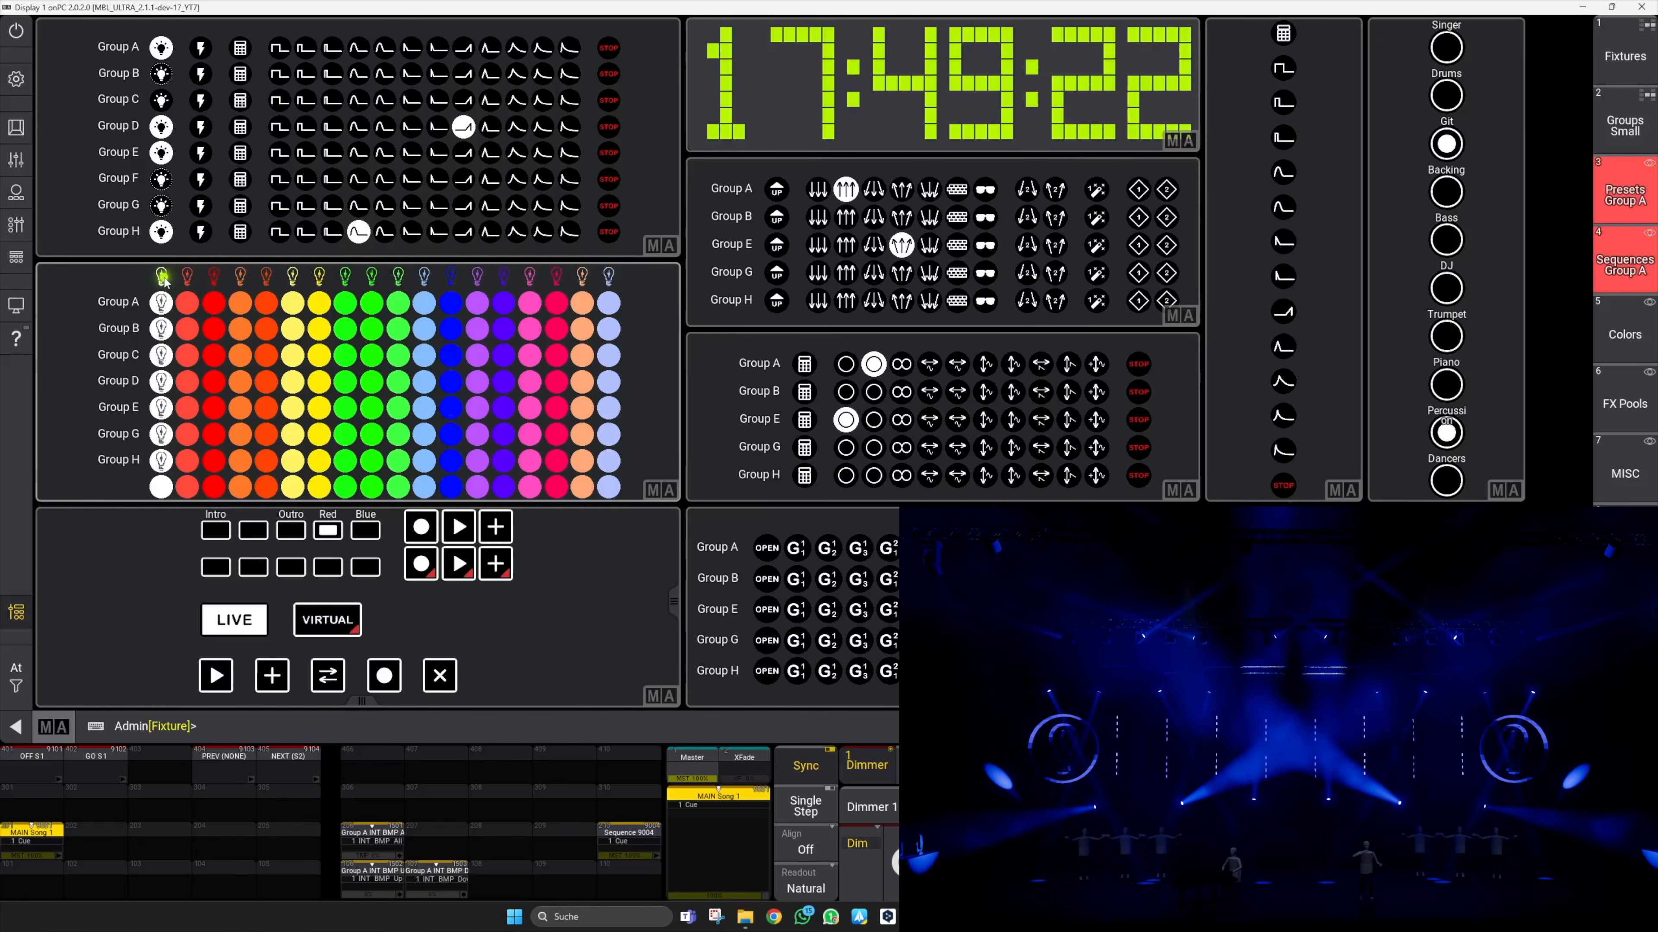
{"action": "left_click", "coordinate": [816, 216]}
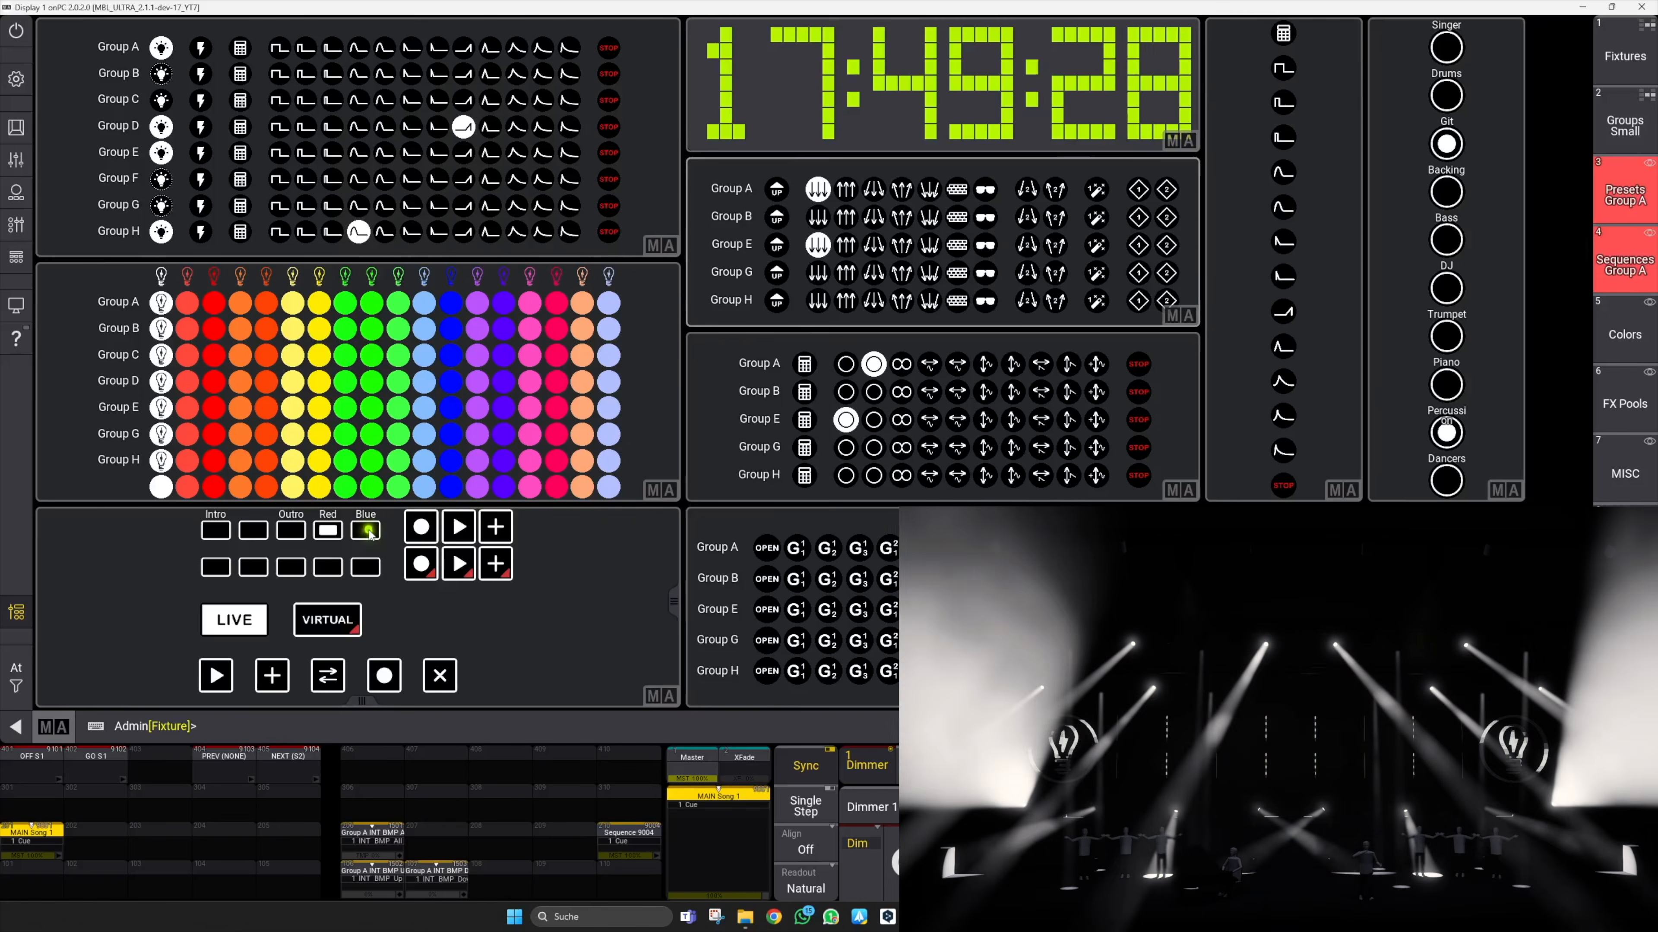
Step: Recall the Blue memory slot to the live output, followed by the Red one
{"action": "left_click", "coordinate": [366, 530]}
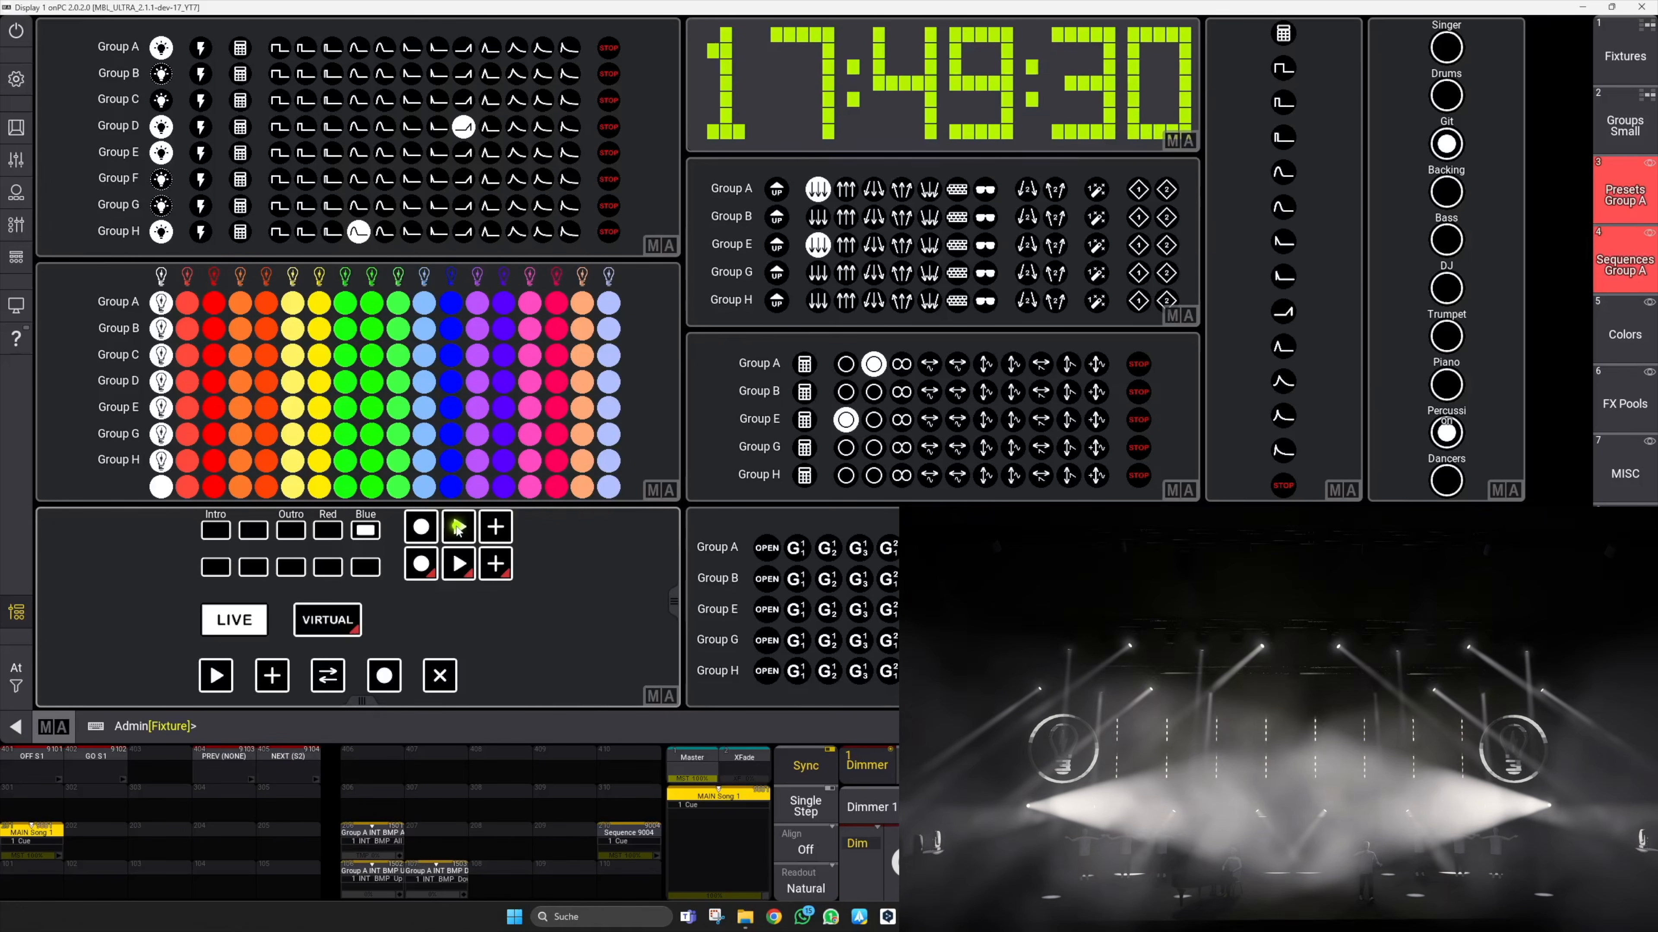
{"action": "left_click", "coordinate": [455, 530]}
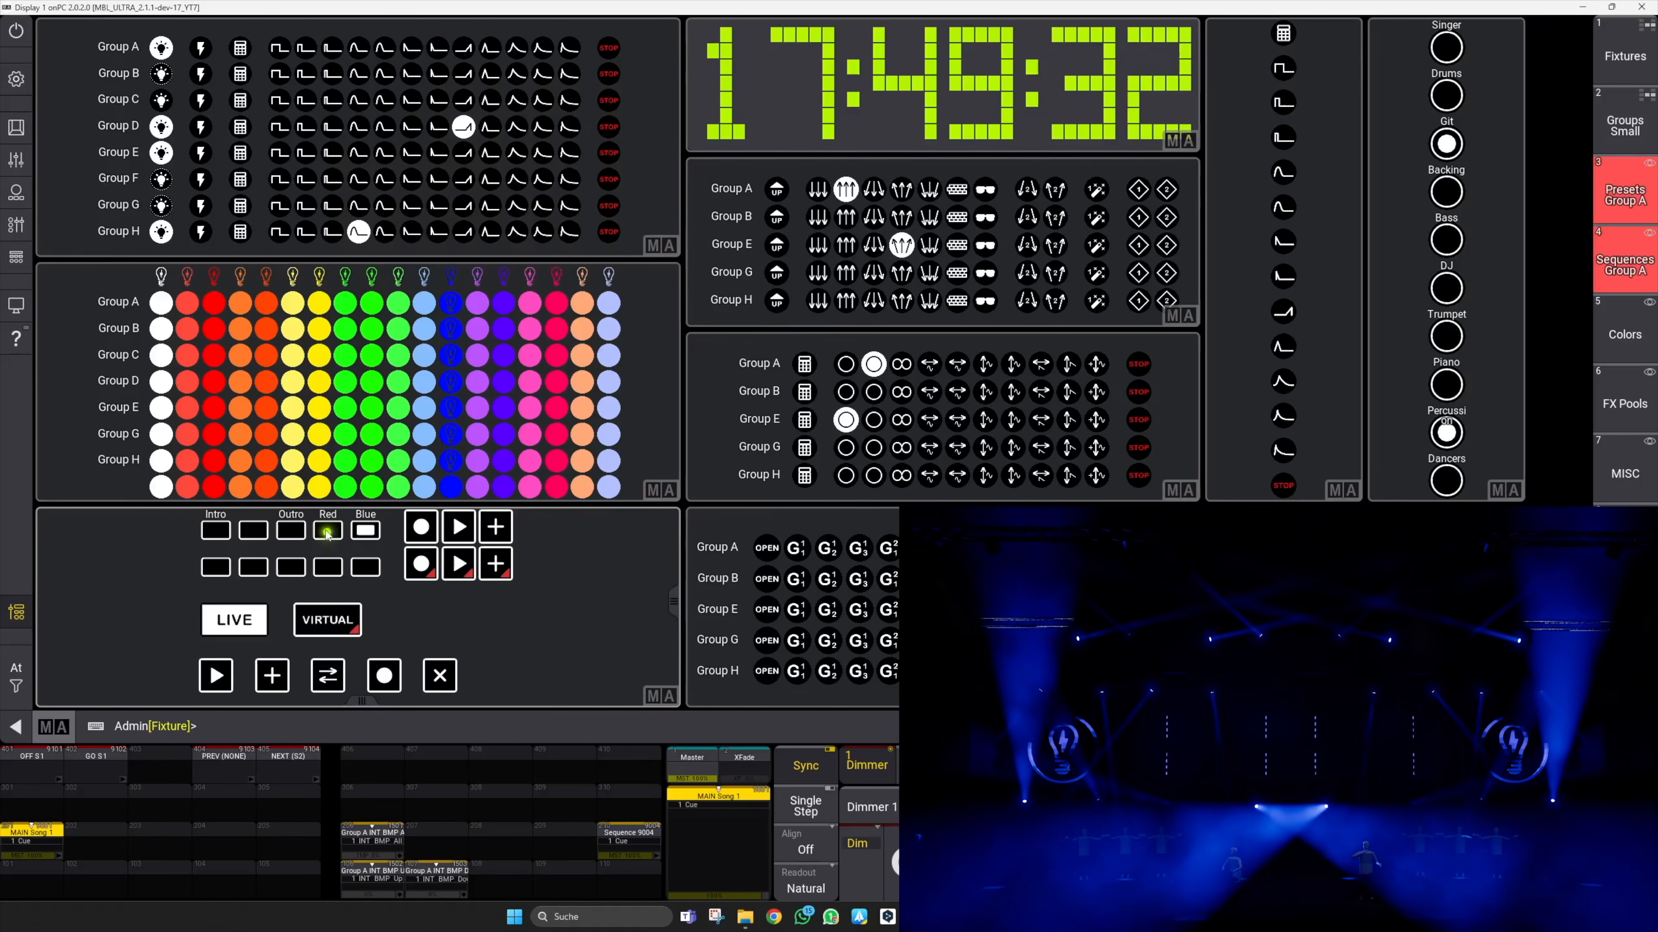
{"action": "left_click", "coordinate": [458, 530]}
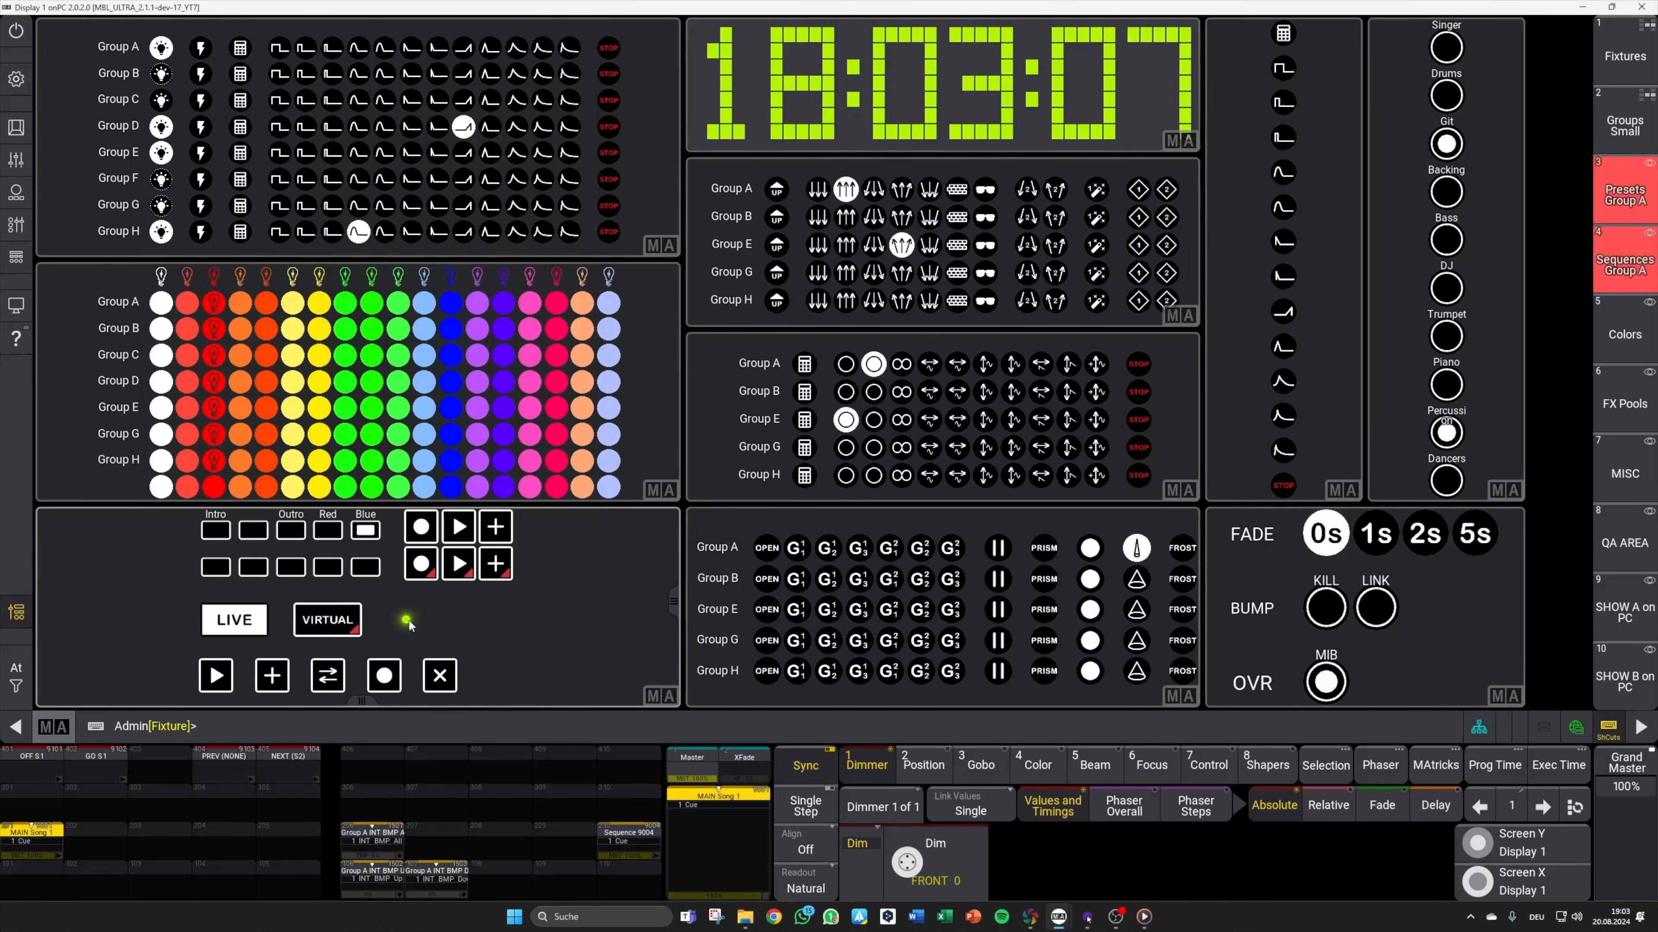
Step: Recall the Blue memory into the virtual layer and set all groups to the second yellow there
{"action": "left_click", "coordinate": [460, 564]}
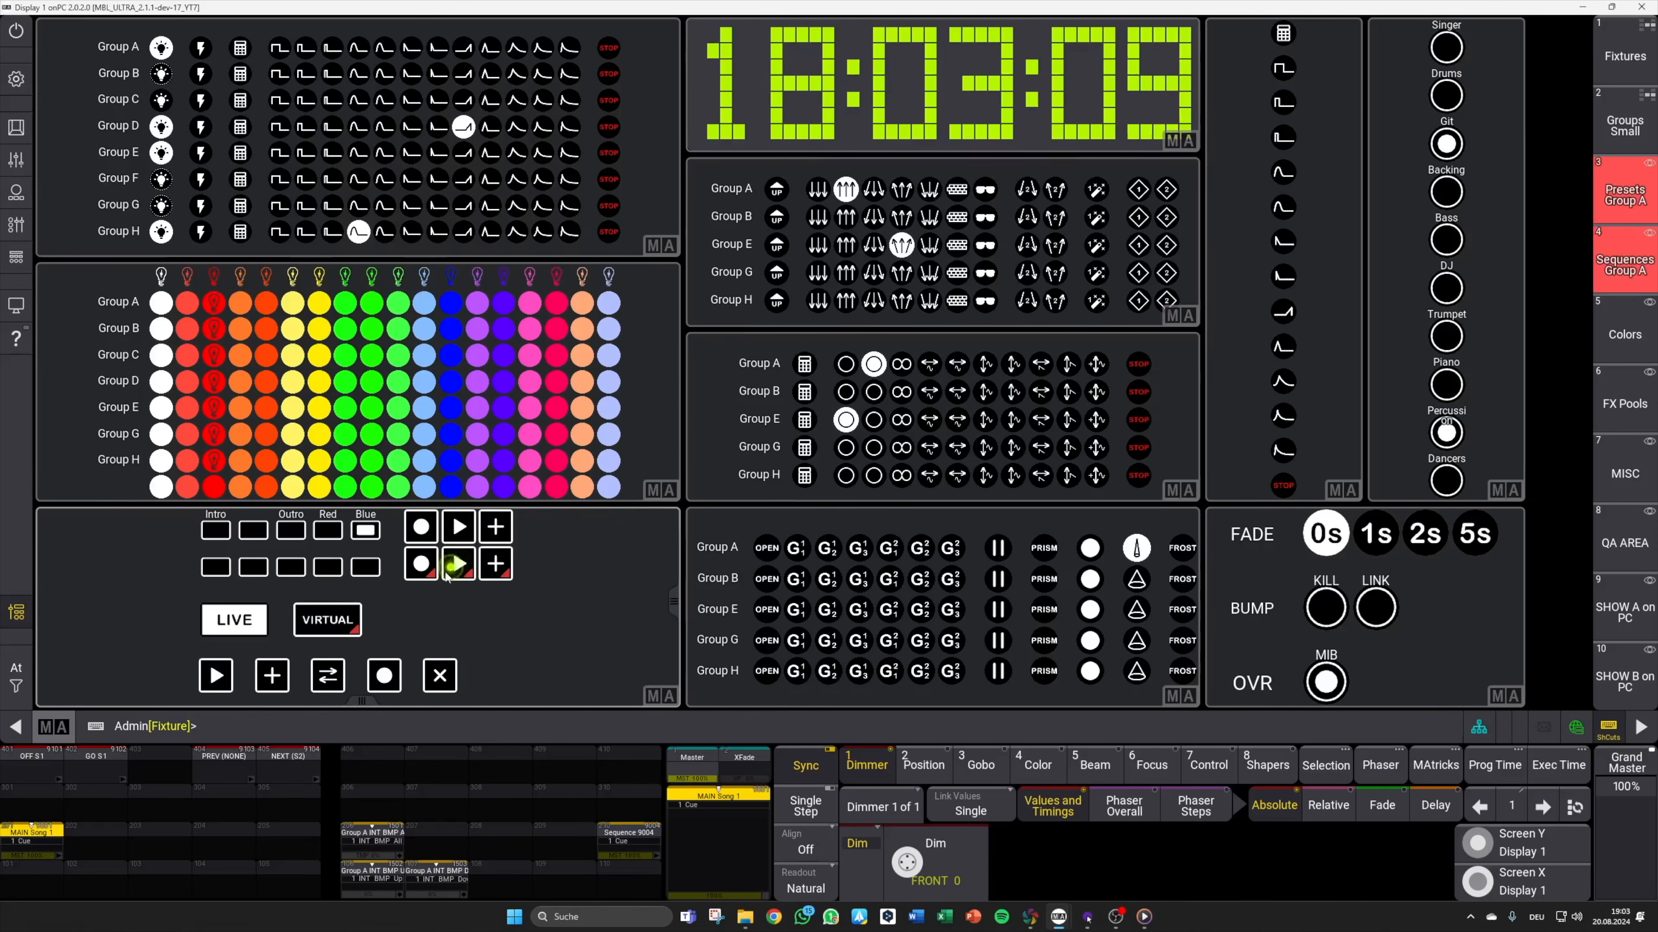
{"action": "left_click", "coordinate": [335, 623]}
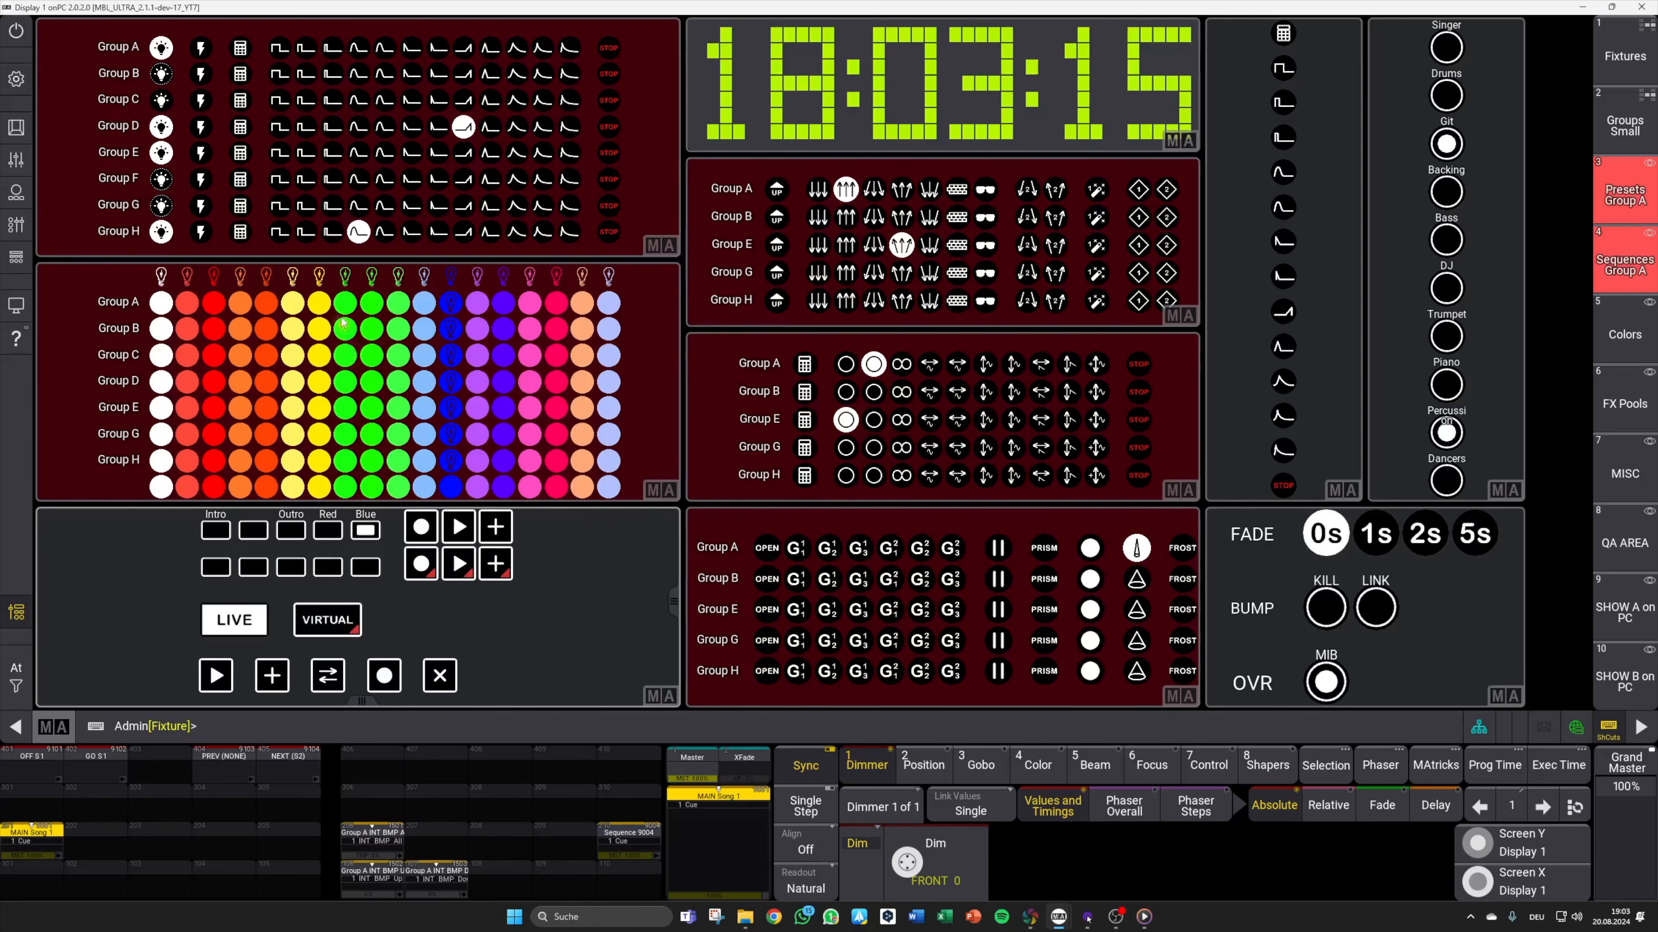
{"action": "left_click", "coordinate": [319, 277]}
Step: Set Groups B, E, G and H to the narrow beam in the virtual layer
{"action": "left_click", "coordinate": [1136, 580]}
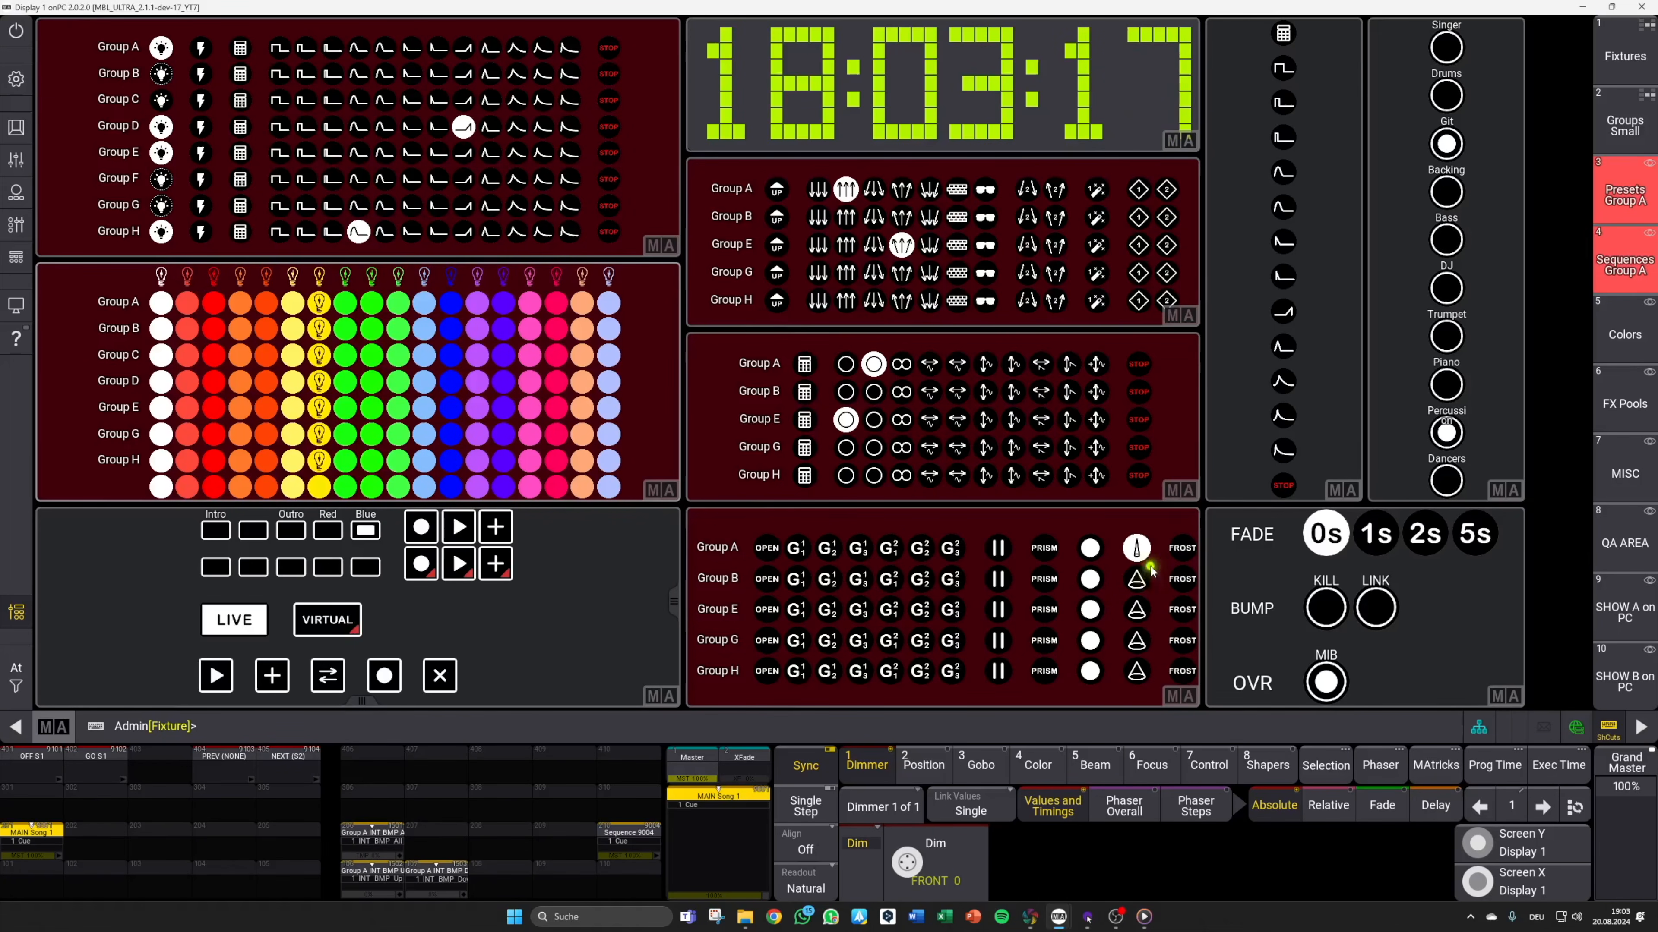
{"action": "left_click", "coordinate": [1136, 609]}
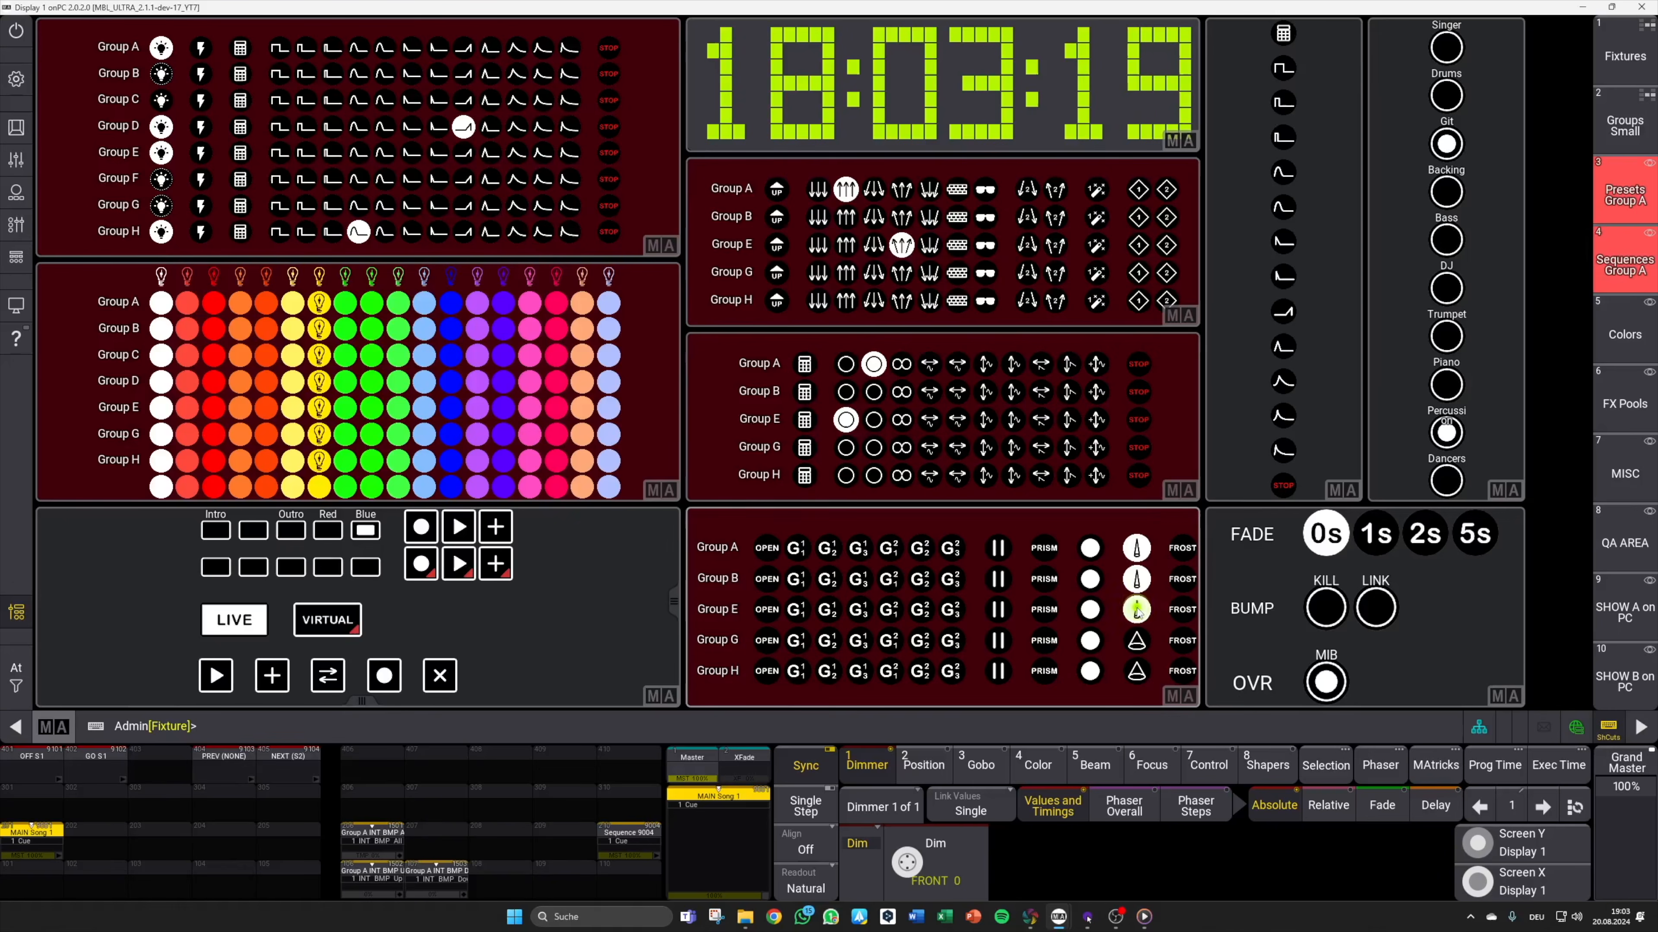
{"action": "left_click", "coordinate": [1136, 640]}
{"action": "left_click", "coordinate": [1138, 671]}
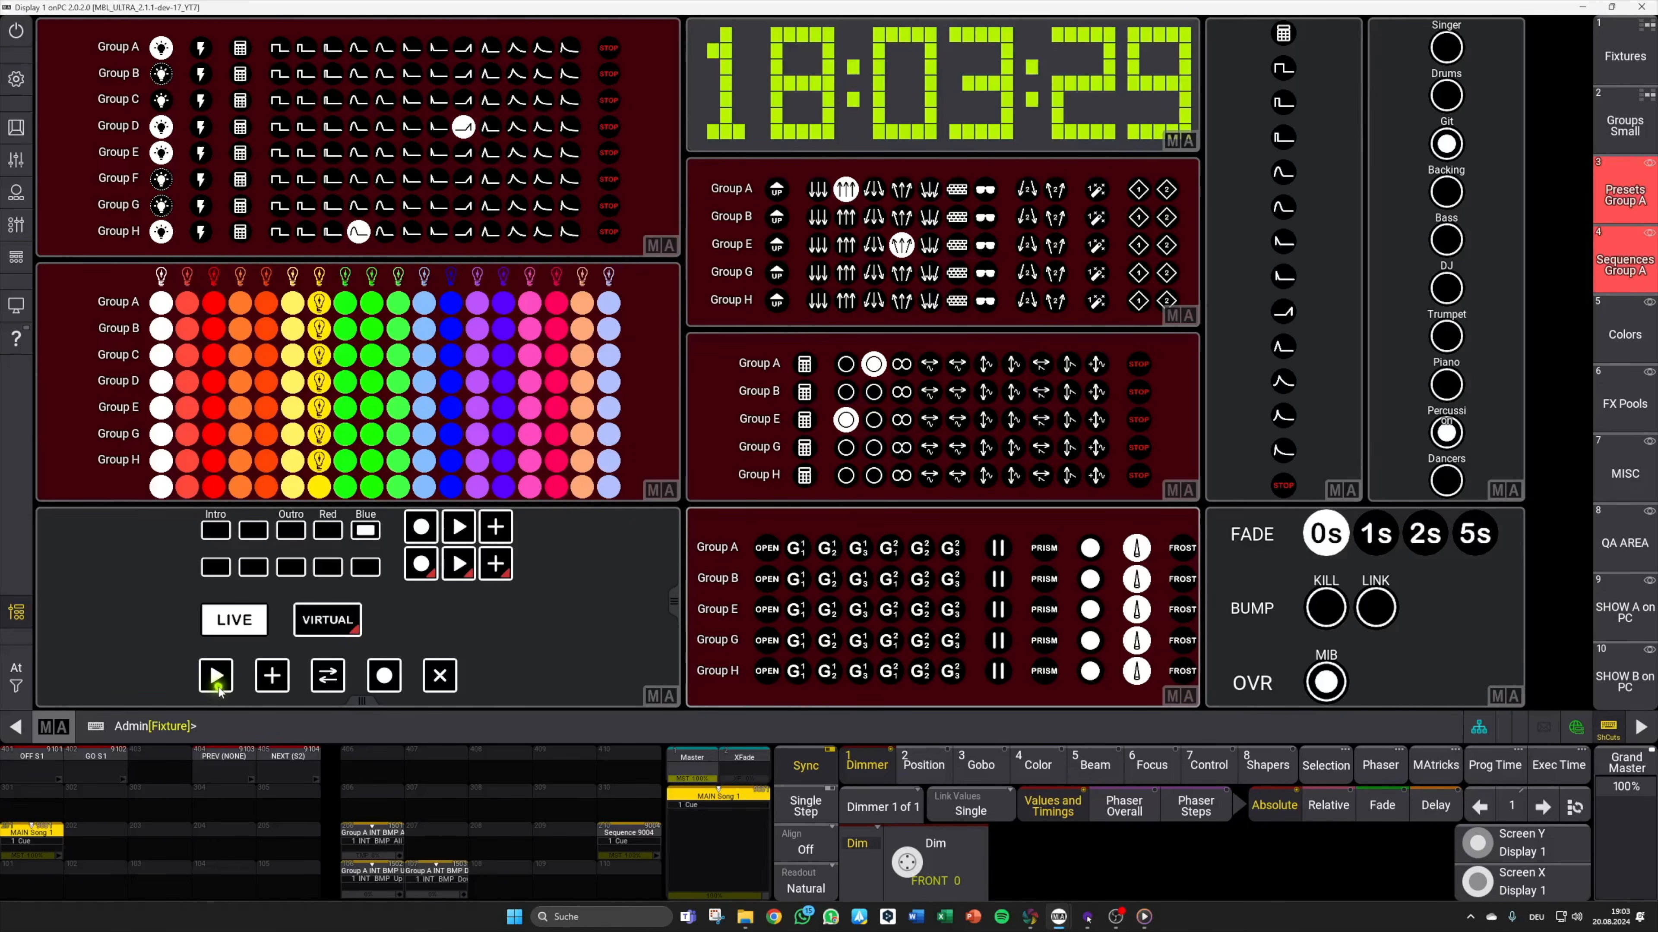
Step: Store the virtual look in the Intro memory slot and recall it to the live output
{"action": "left_click", "coordinate": [217, 532]}
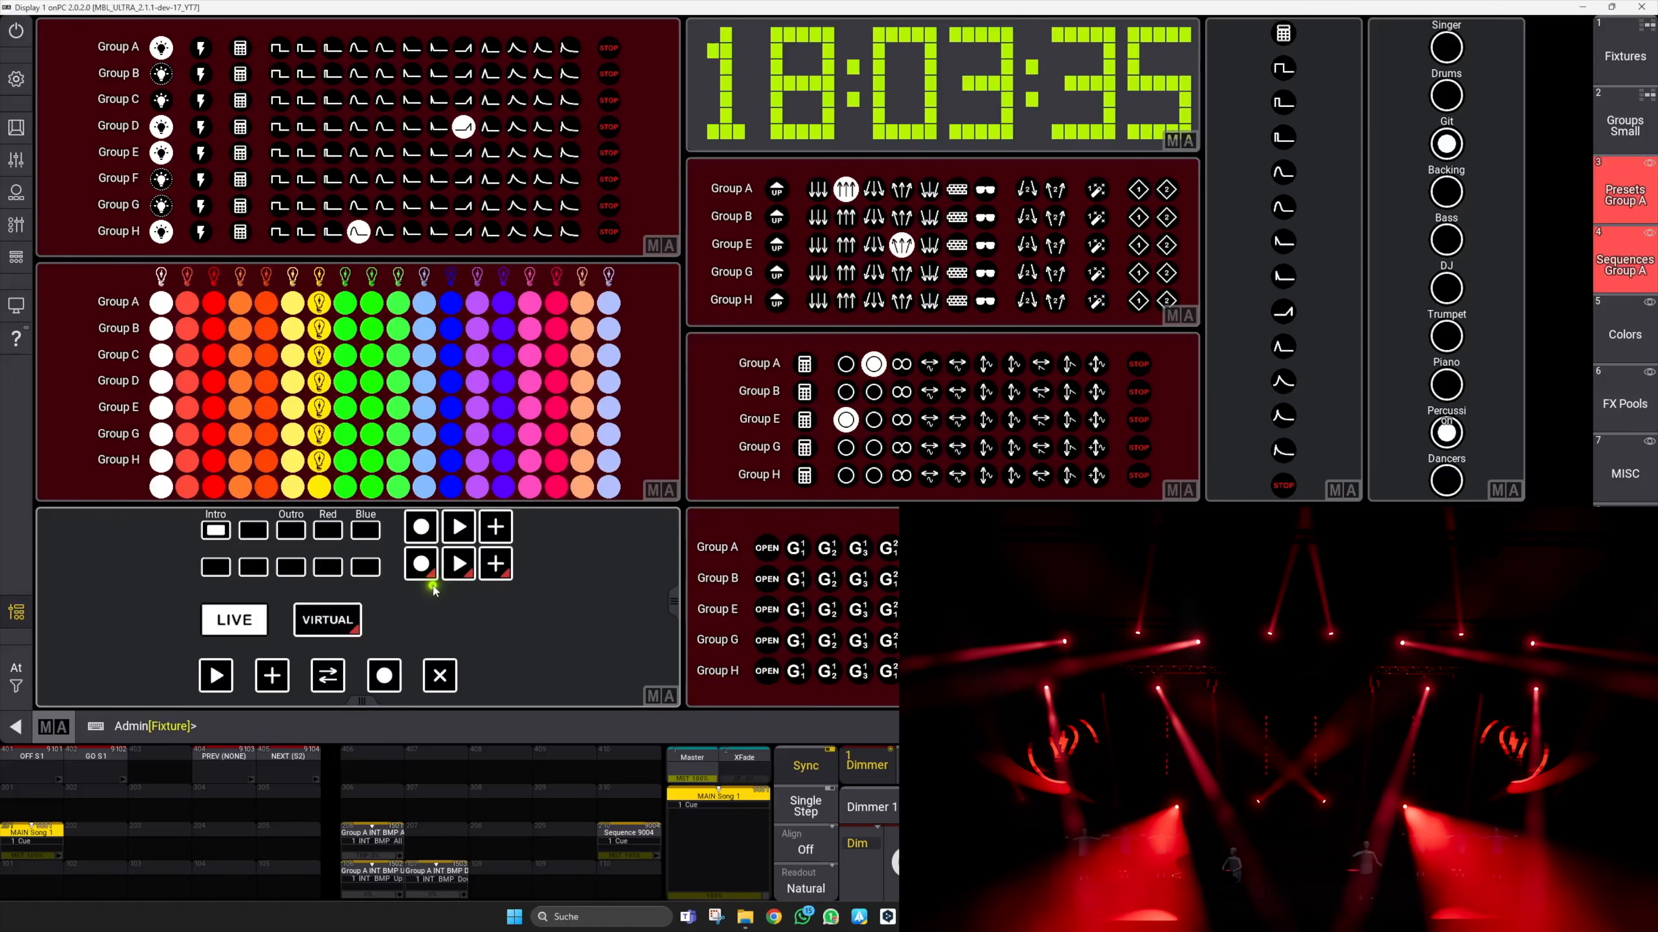
{"action": "left_click", "coordinate": [216, 532]}
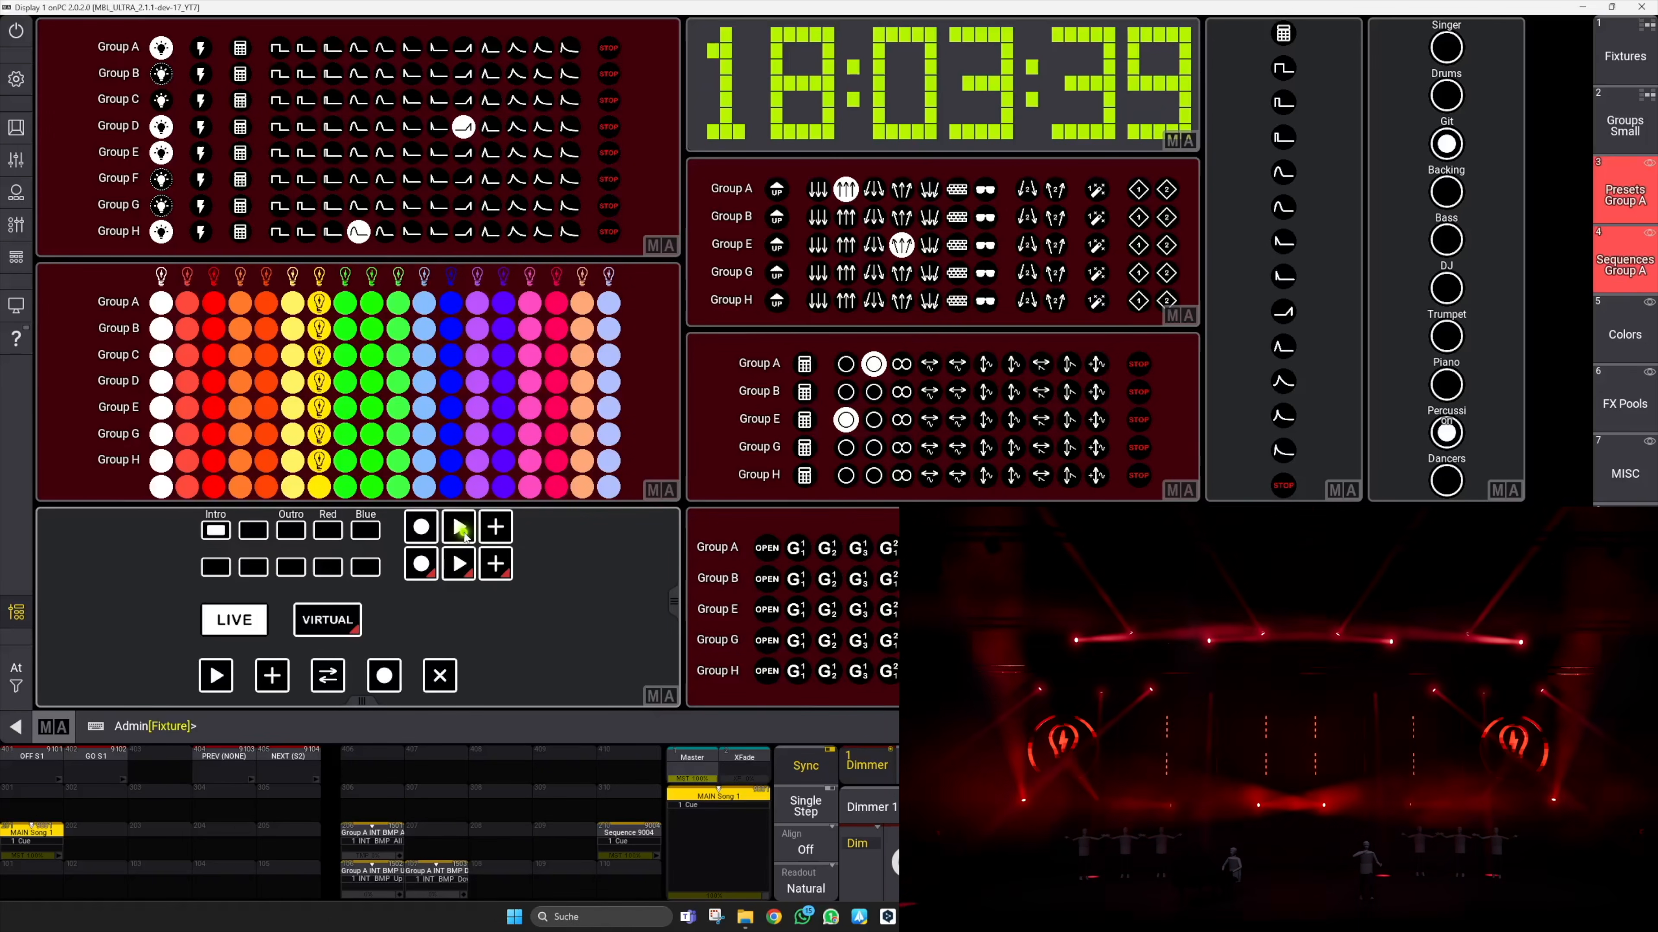
{"action": "left_click", "coordinate": [460, 529]}
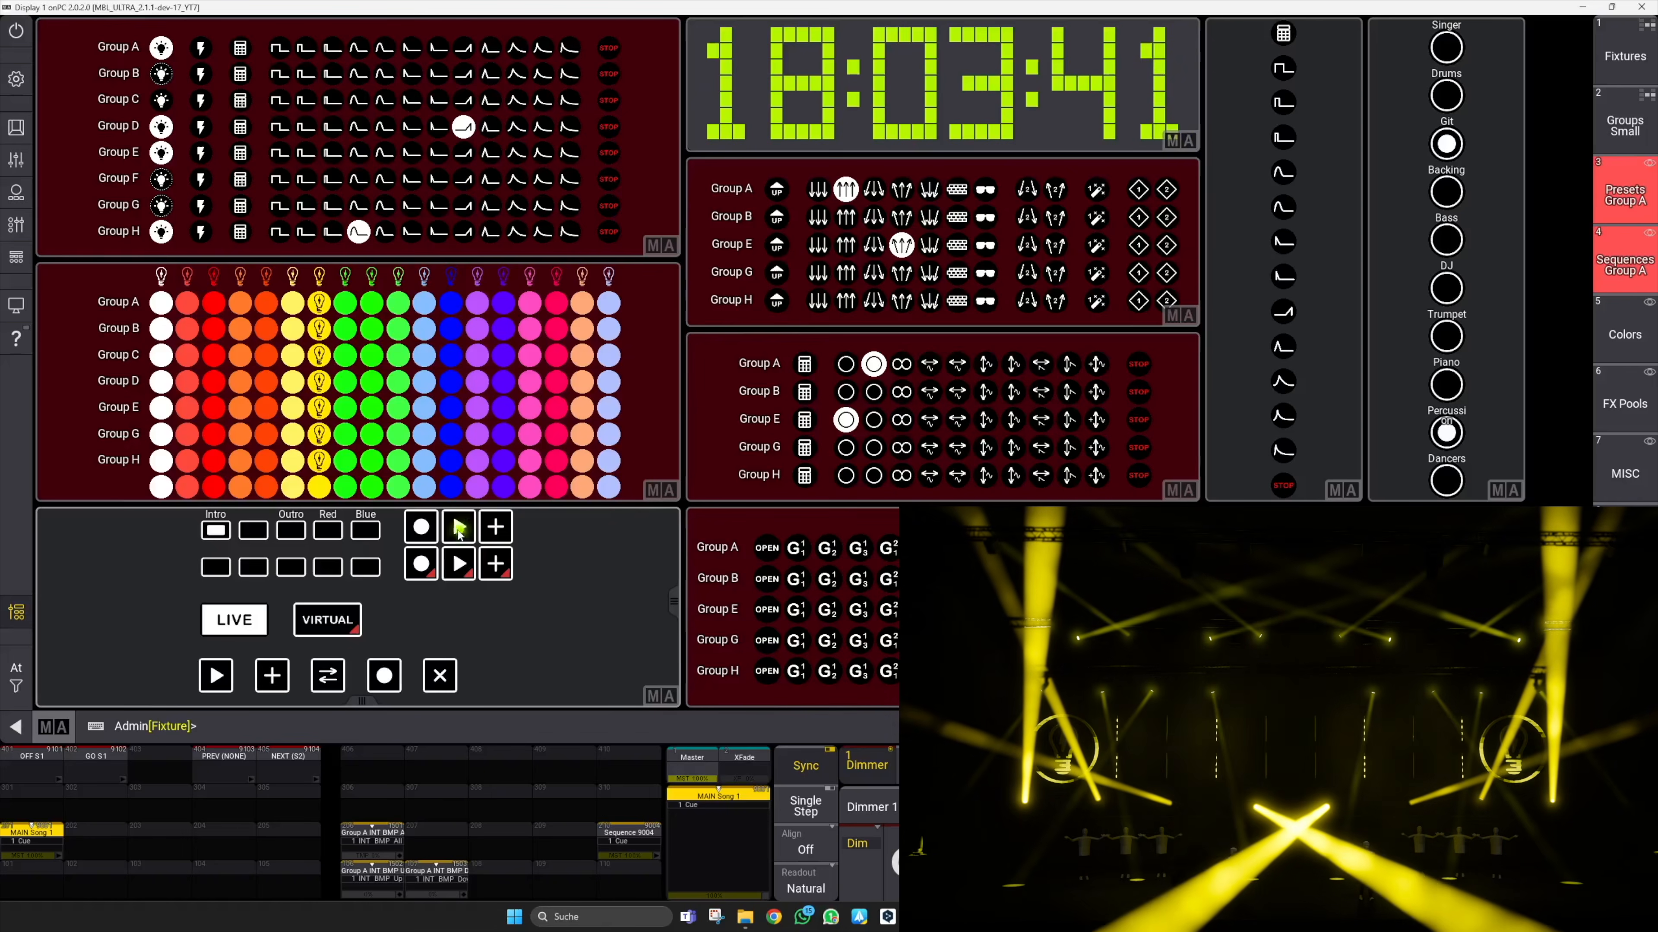
Step: Select the Red memory slot for the live look and switch to the SHOW B on PC view
{"action": "left_click", "coordinate": [333, 533]}
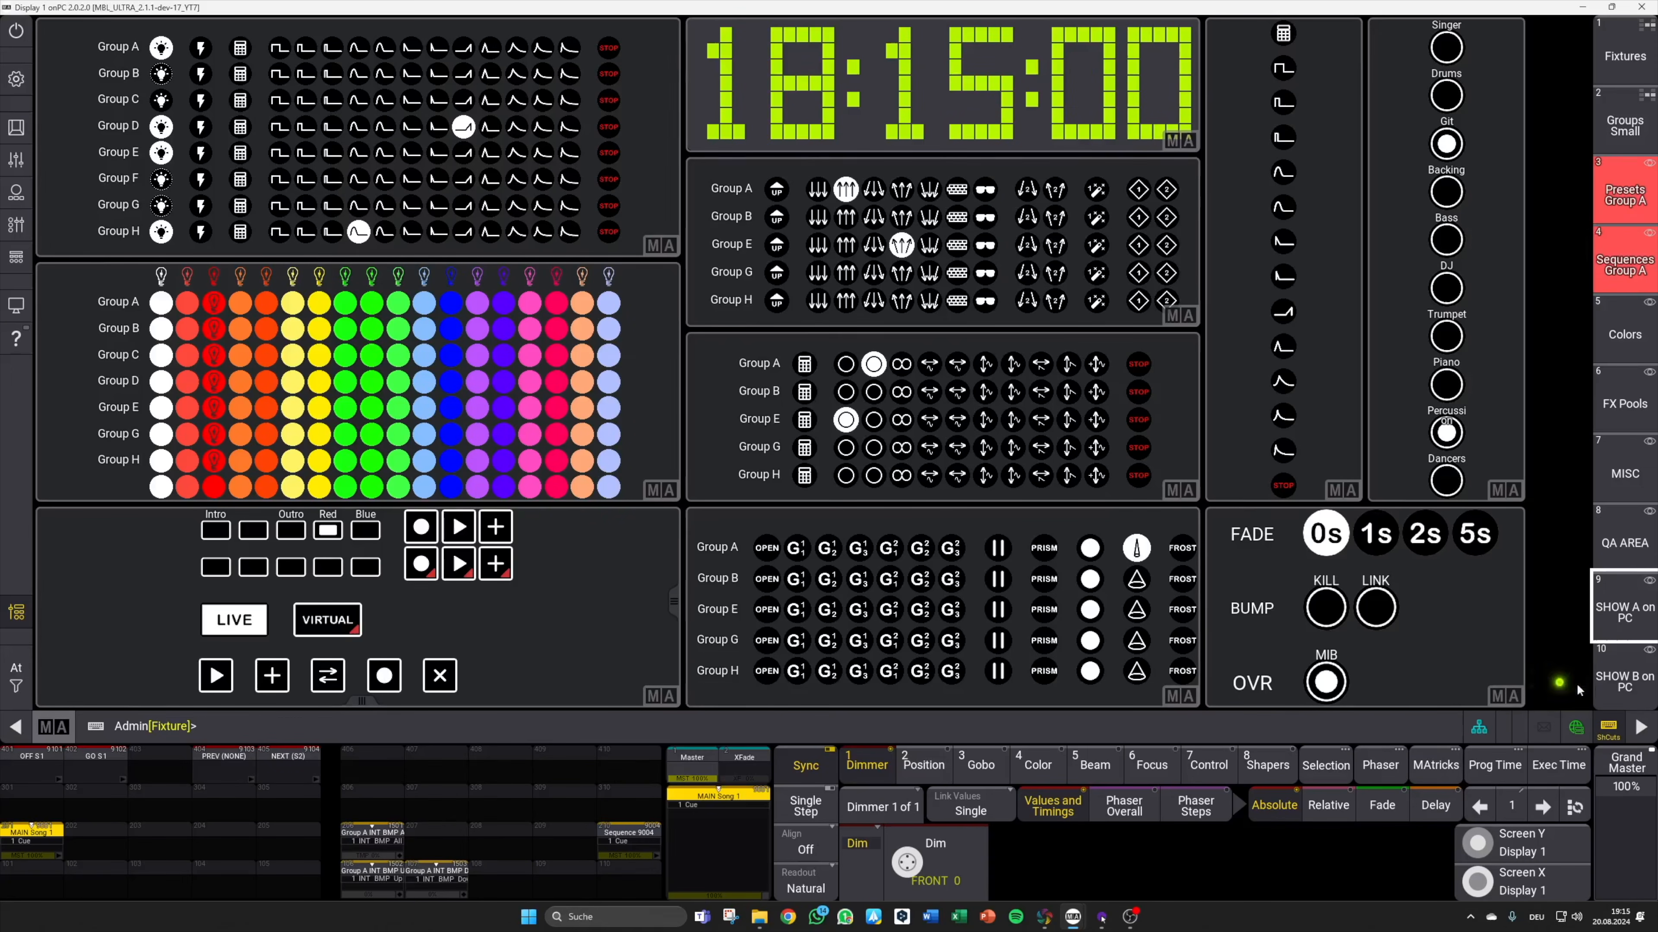
{"action": "left_click", "coordinate": [1625, 682]}
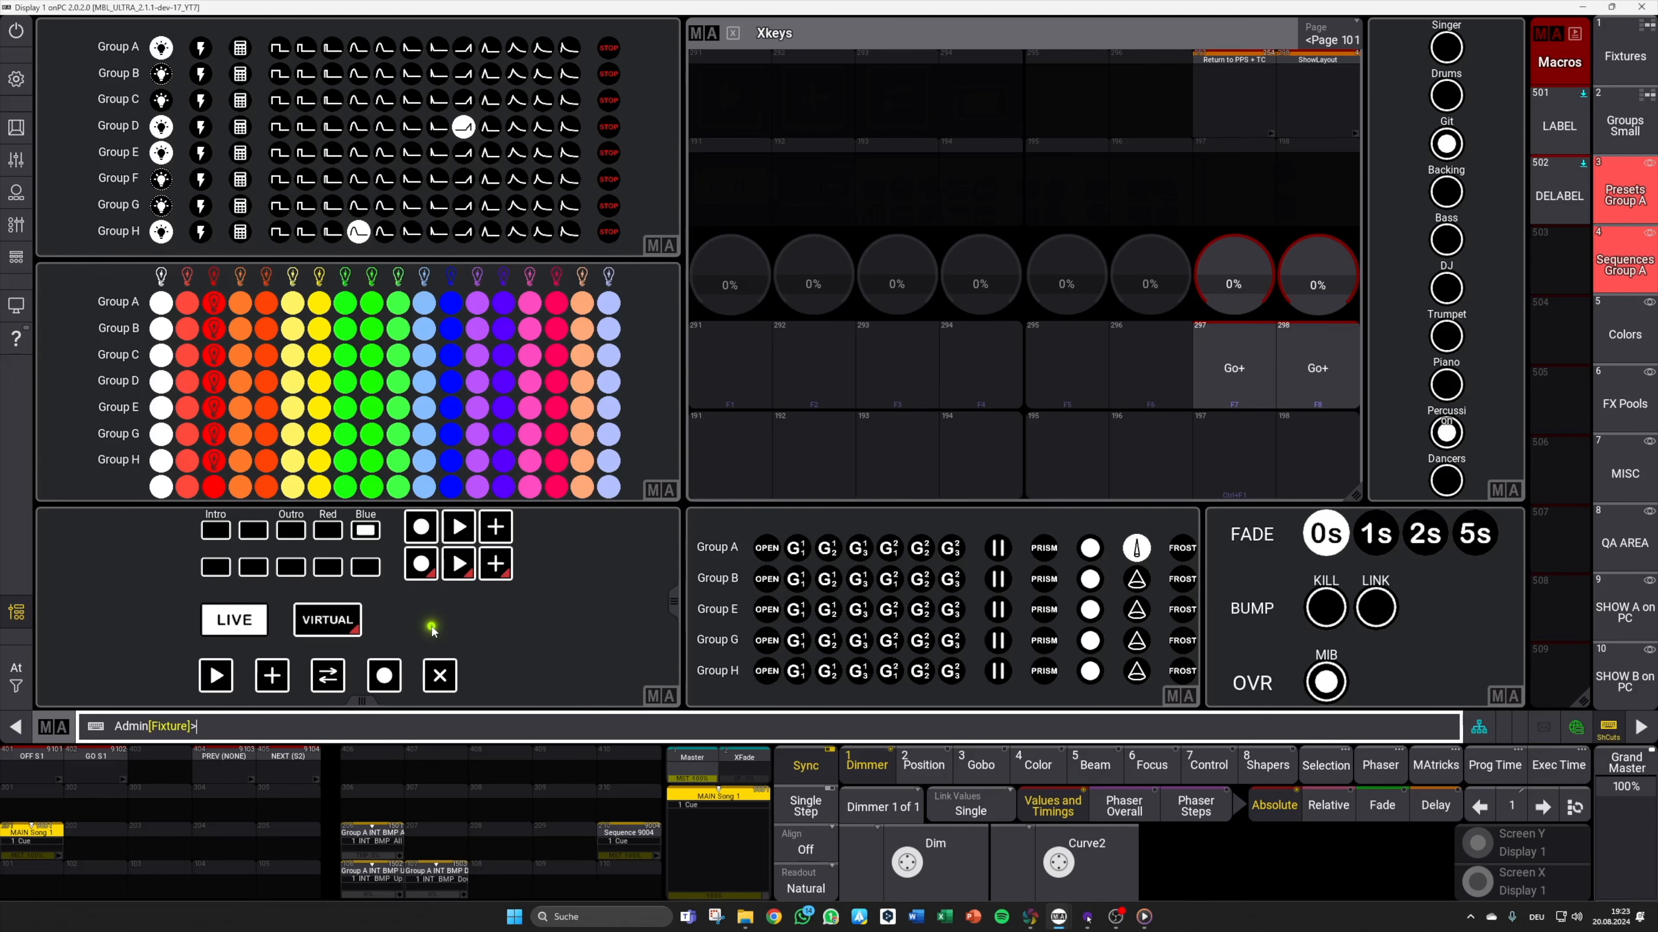
Step: Assign Macro 453, the Take function, to Xkeys executor 291
{"action": "key", "text": "a"}
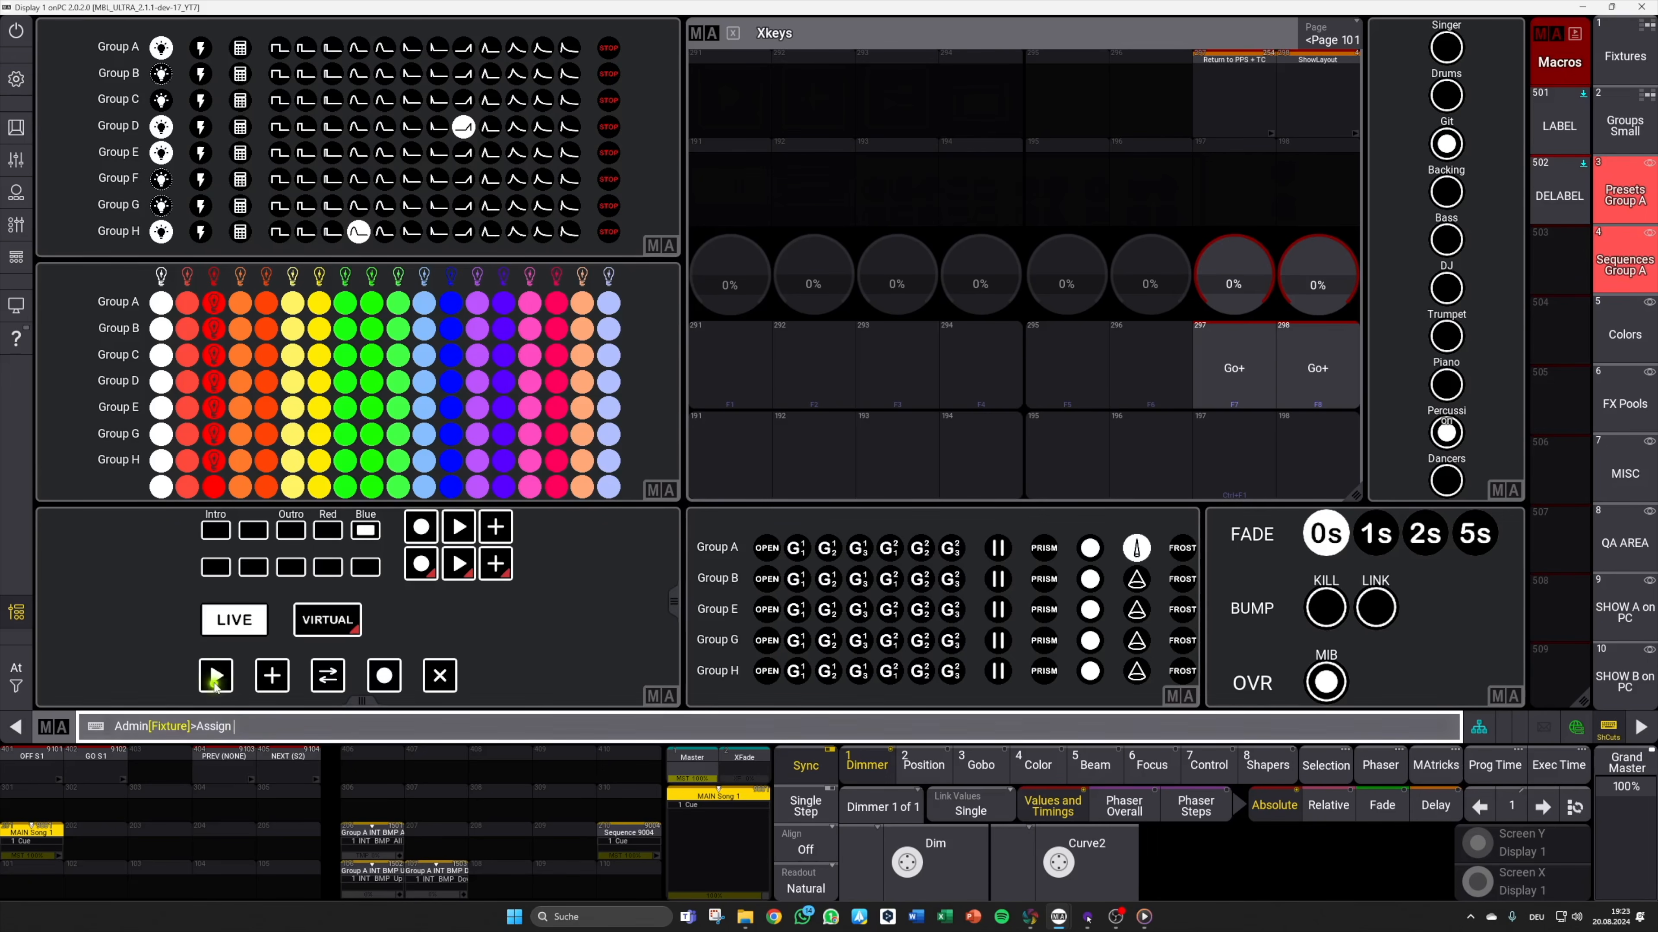
{"action": "type", "text": "m453"}
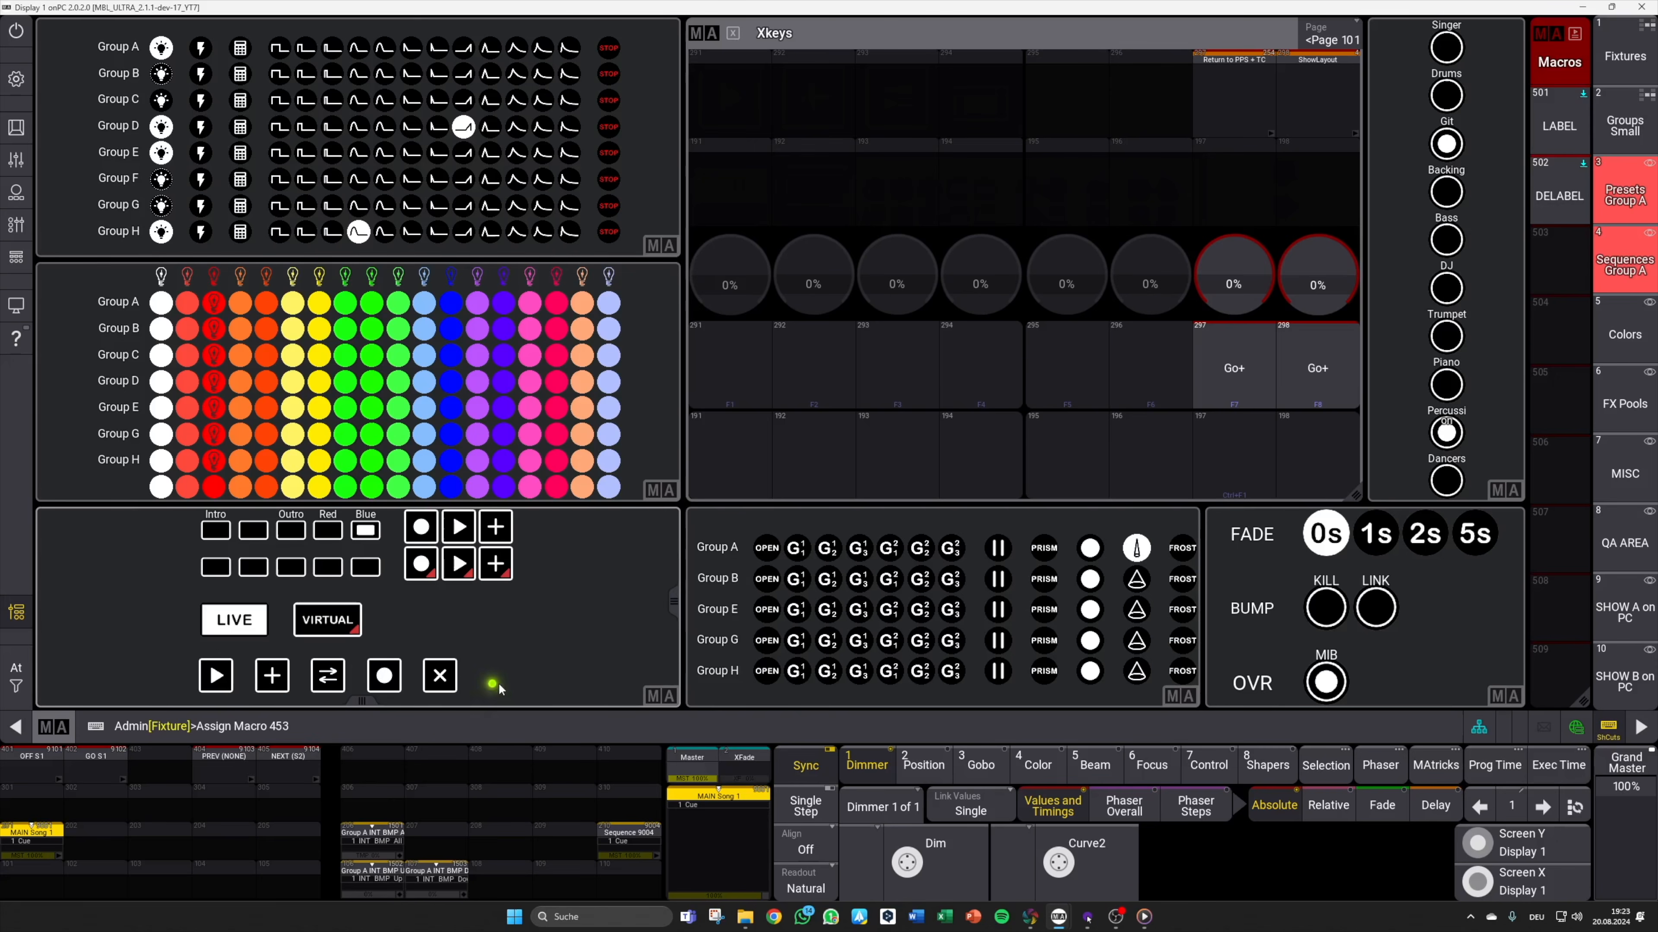
{"action": "left_click", "coordinate": [733, 369]}
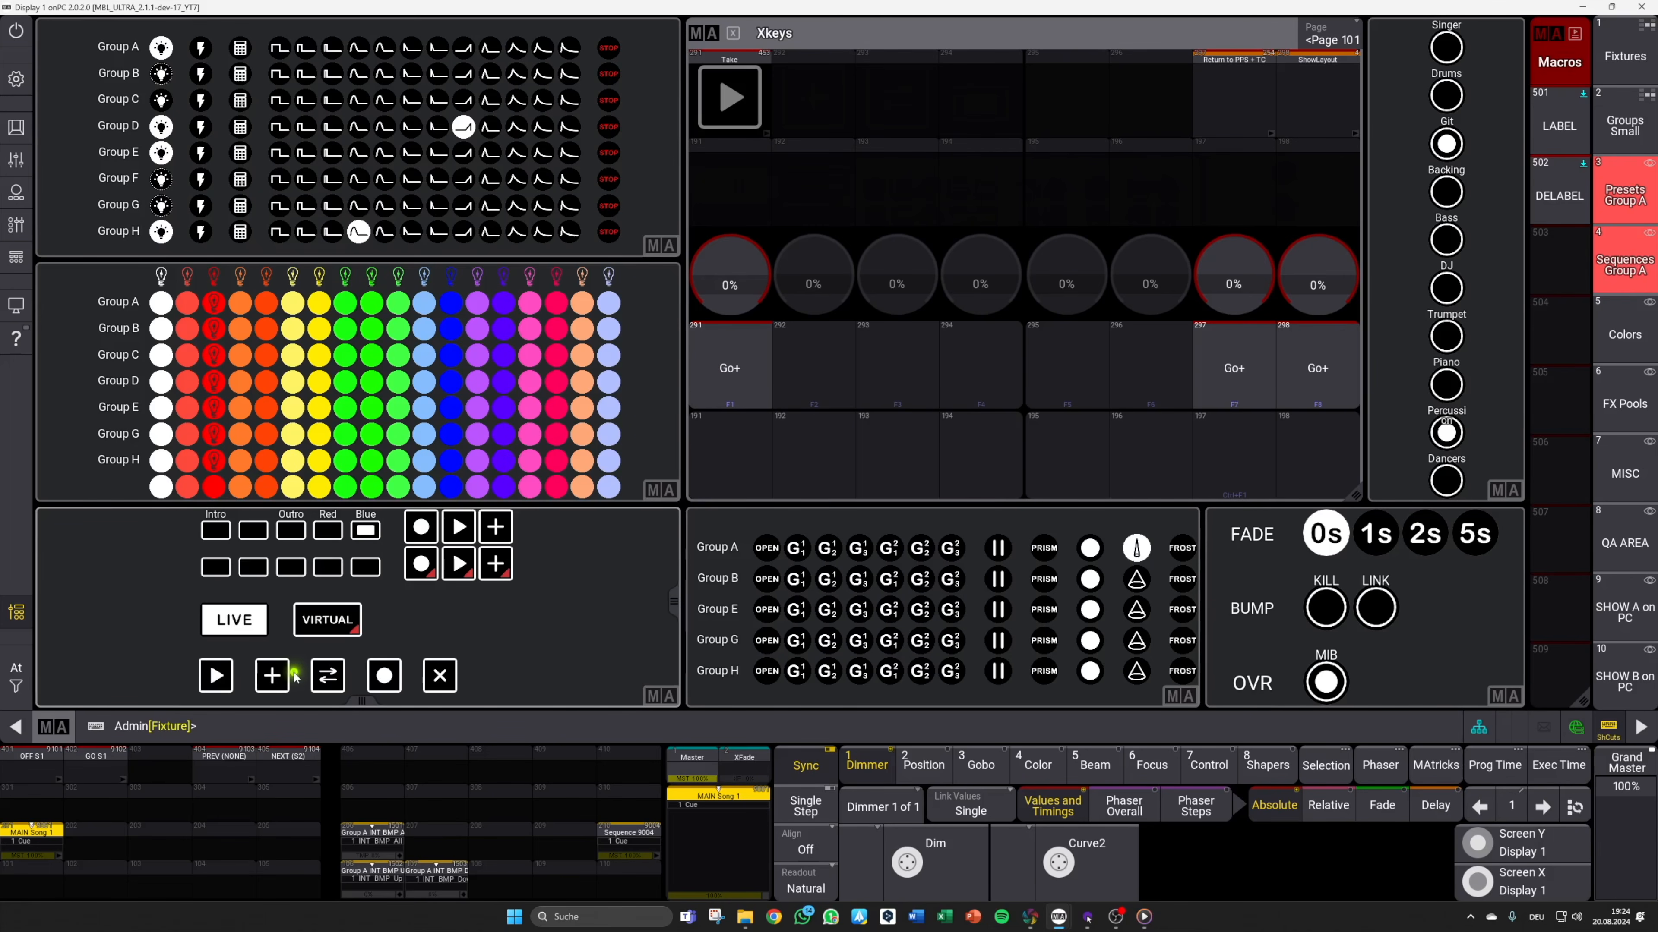
Step: Assign the Combine, Swap, Capture and Clear macros to Xkeys executors 292, 293, 294 and 295
{"action": "left_click", "coordinate": [273, 681]}
{"action": "left_click", "coordinate": [807, 365]}
{"action": "left_click", "coordinate": [340, 687]}
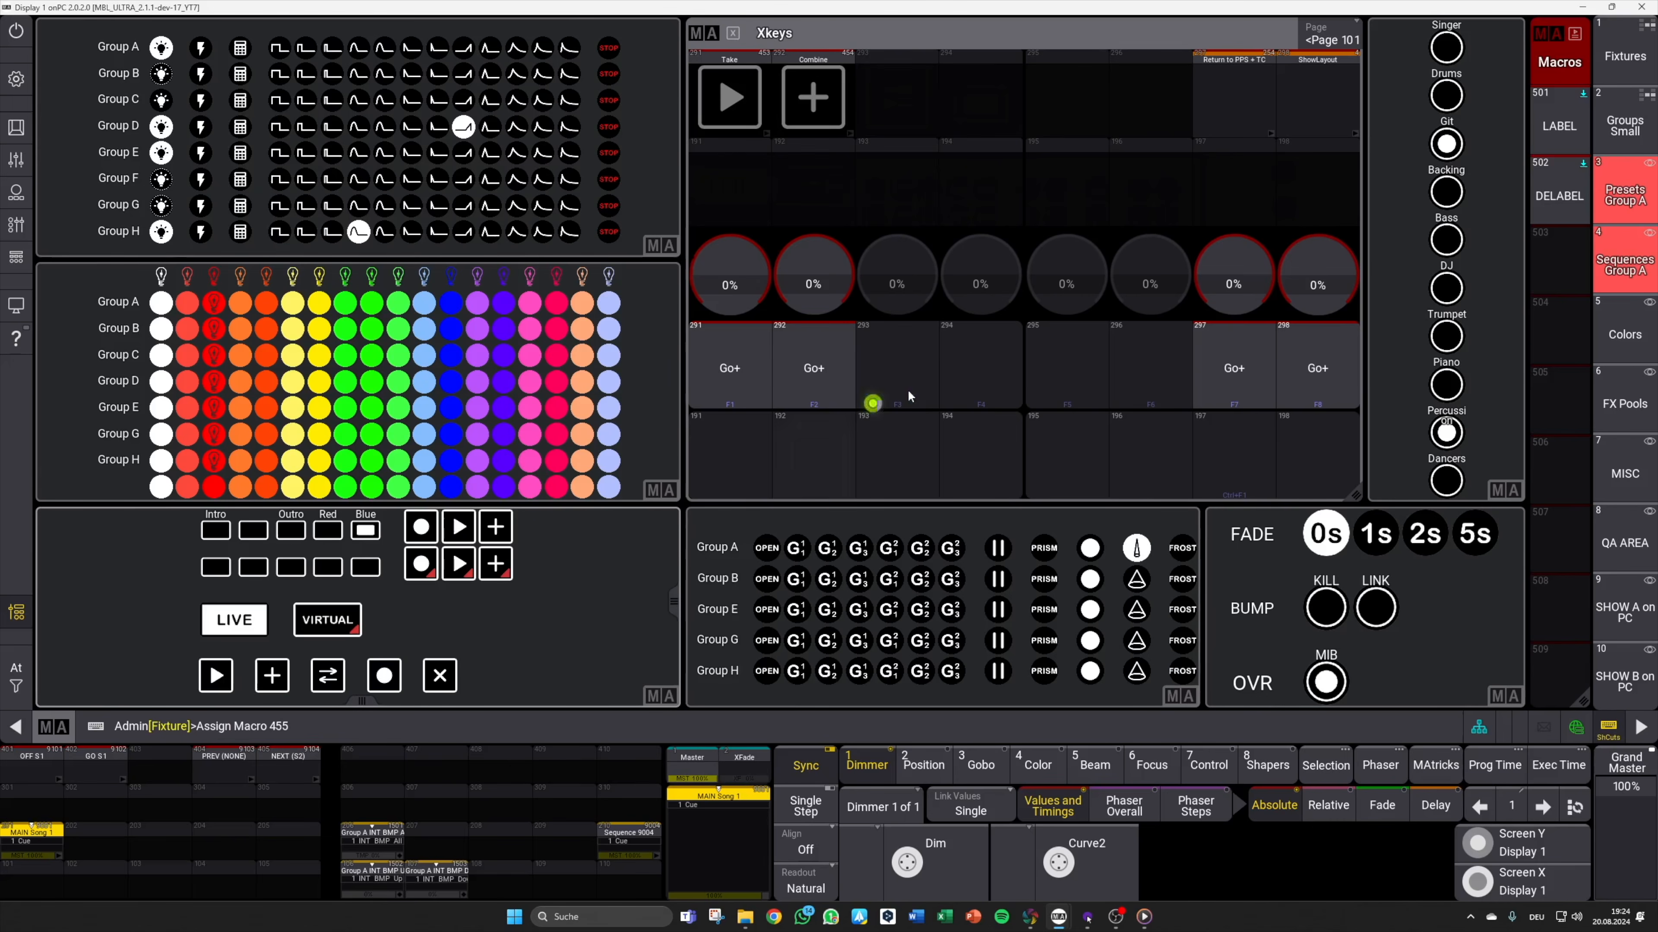
{"action": "left_click", "coordinate": [898, 369]}
{"action": "left_click", "coordinate": [384, 679]}
{"action": "left_click", "coordinate": [965, 356]}
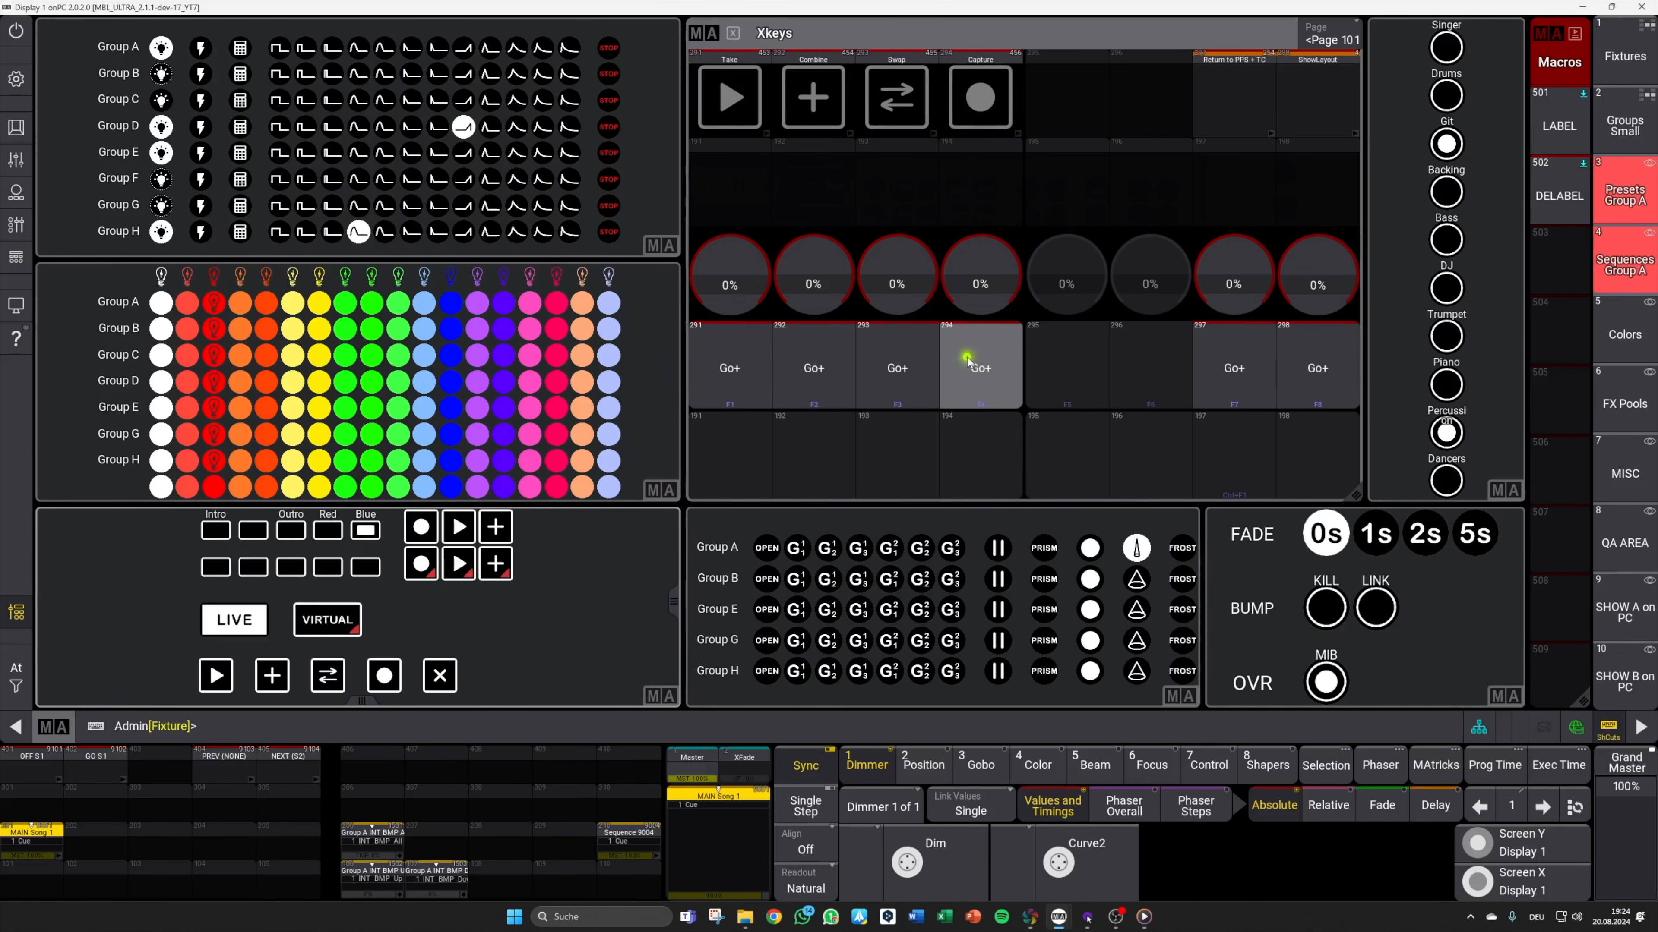
{"action": "left_click", "coordinate": [440, 676]}
{"action": "left_click", "coordinate": [1098, 376]}
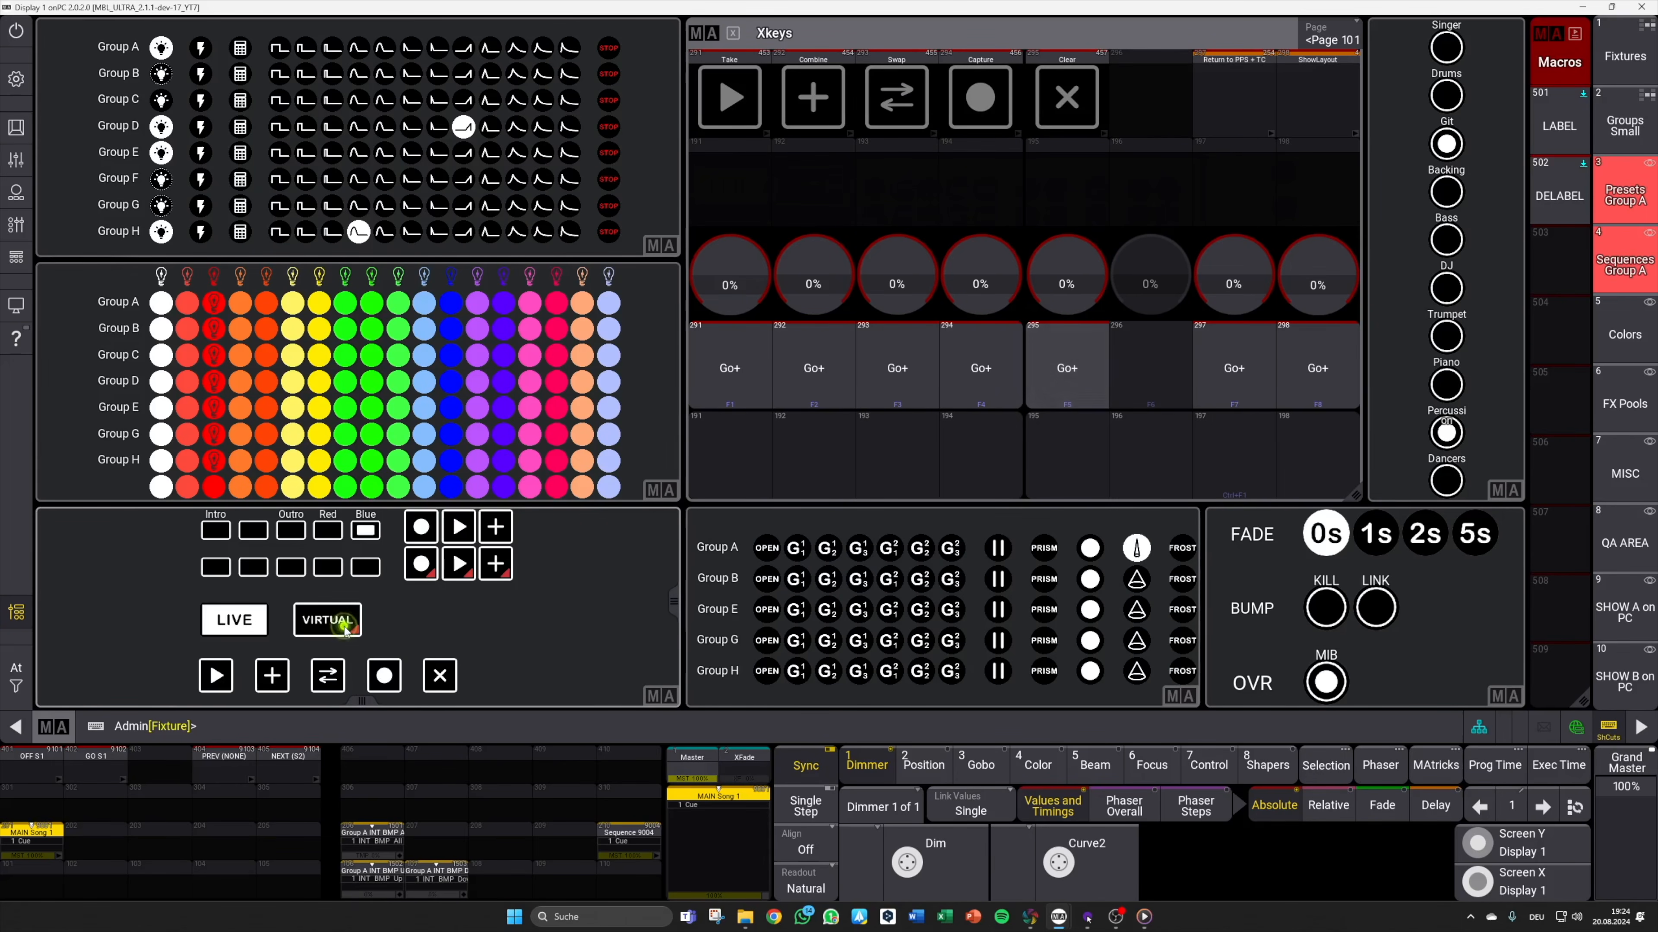
Step: Assign the Live and Virtual layer macros to Xkeys executors 191 and 192
{"action": "left_click", "coordinate": [244, 628]}
{"action": "left_click", "coordinate": [781, 472]}
{"action": "left_click", "coordinate": [295, 628]}
{"action": "left_click", "coordinate": [803, 457]}
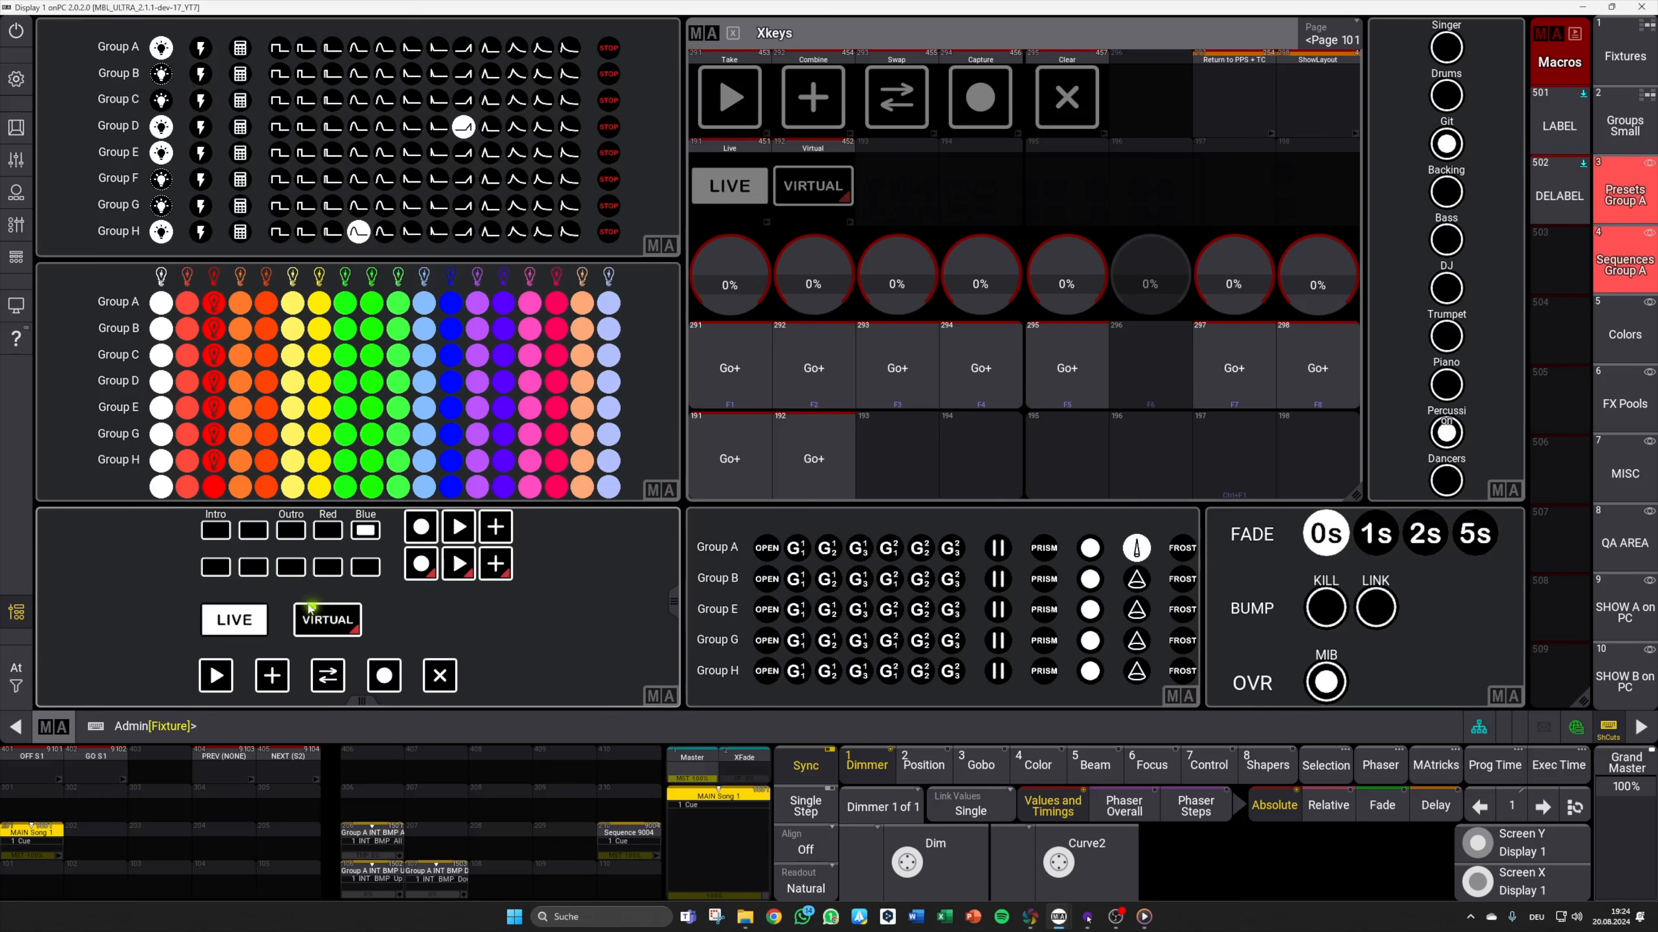
Step: Assign the Intro memory slot to Xkeys executor 194 and the Take Live macro to executor 195
{"action": "left_click", "coordinate": [217, 530]}
{"action": "left_click", "coordinate": [988, 459]}
{"action": "left_click", "coordinate": [992, 459]}
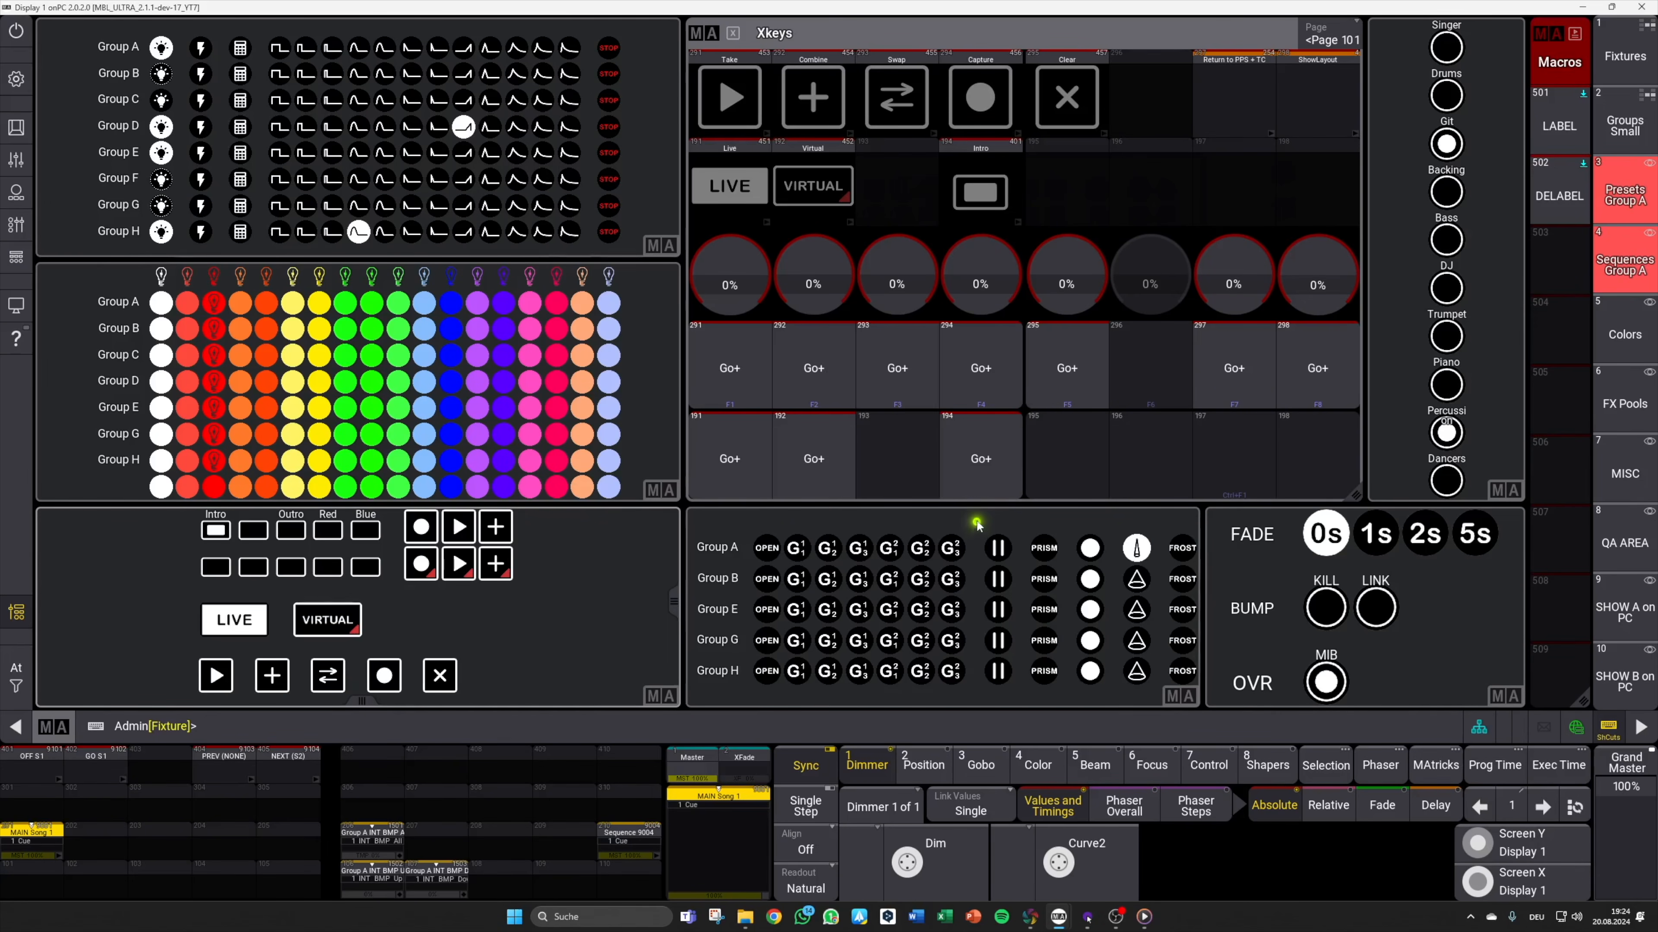
{"action": "left_click", "coordinate": [459, 527]}
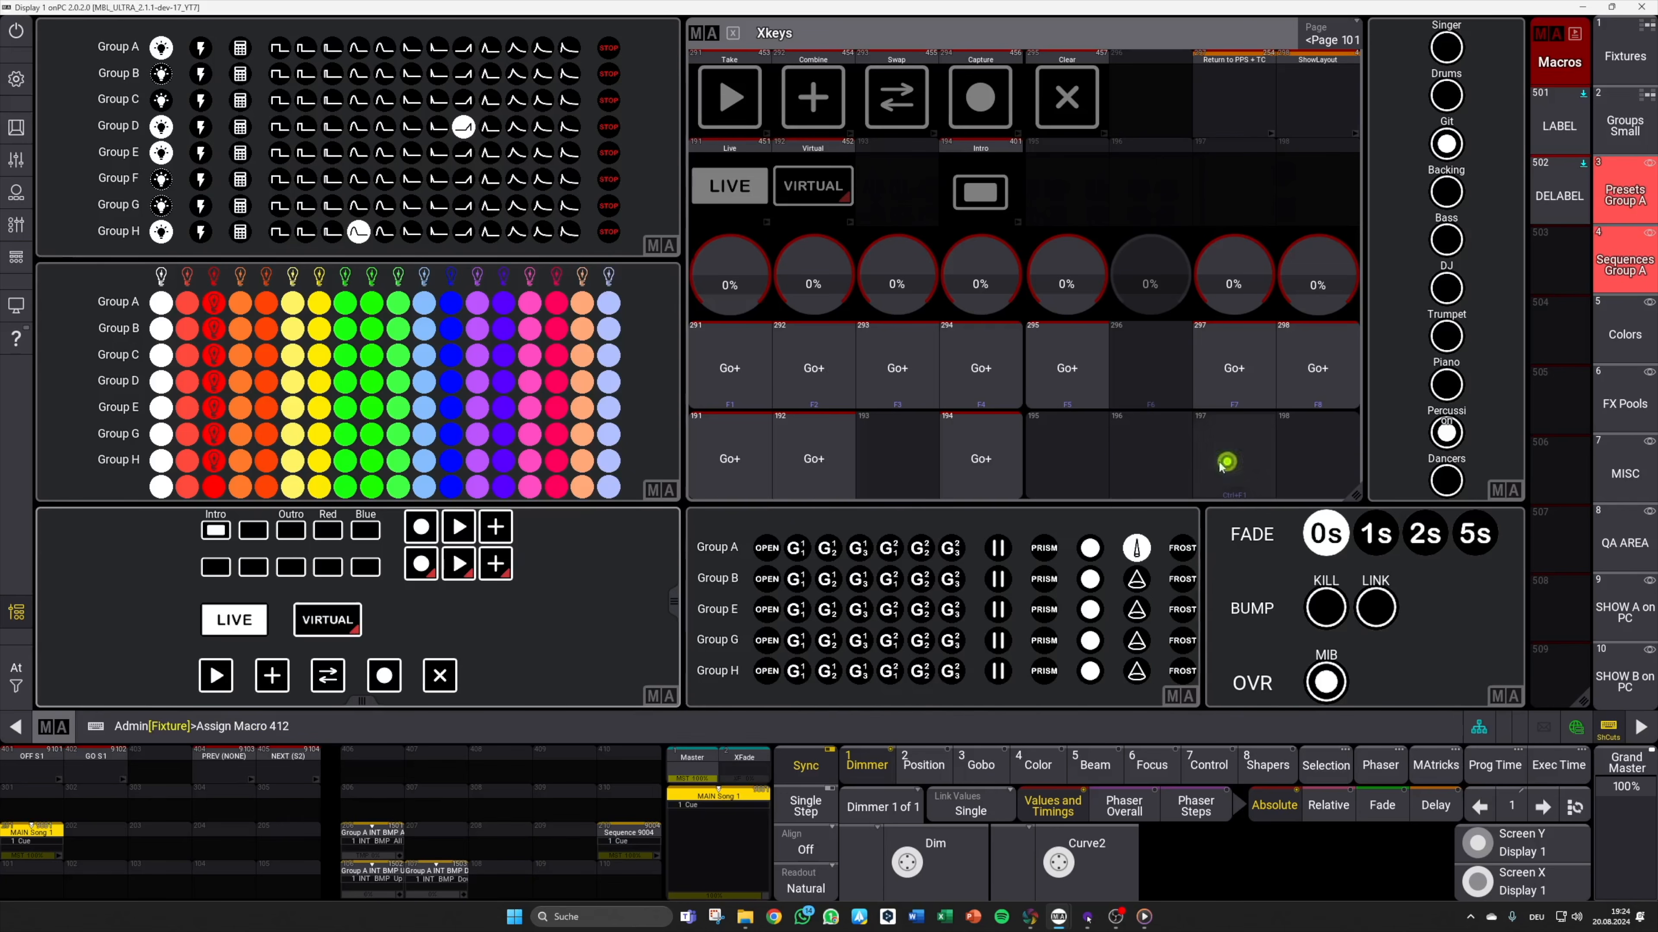
{"action": "left_click", "coordinate": [1067, 457]}
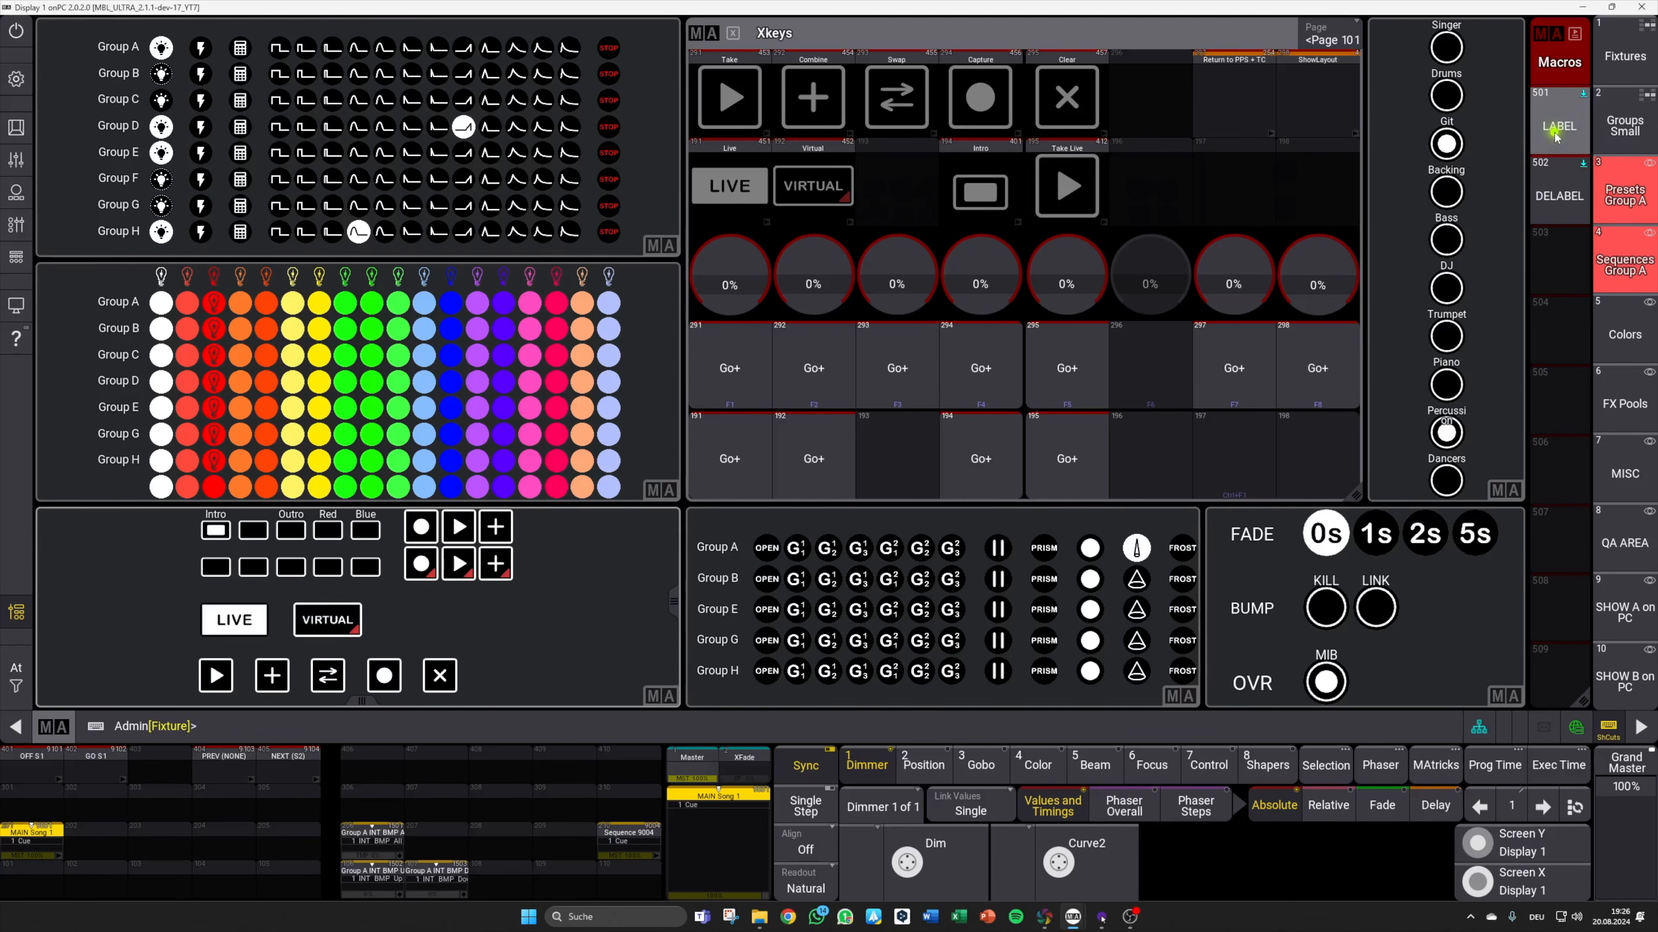
Step: Look up the LABEL macro in the Macros Plugins view, then return to the SHOW A on PC view
{"action": "left_click", "coordinate": [1615, 464]}
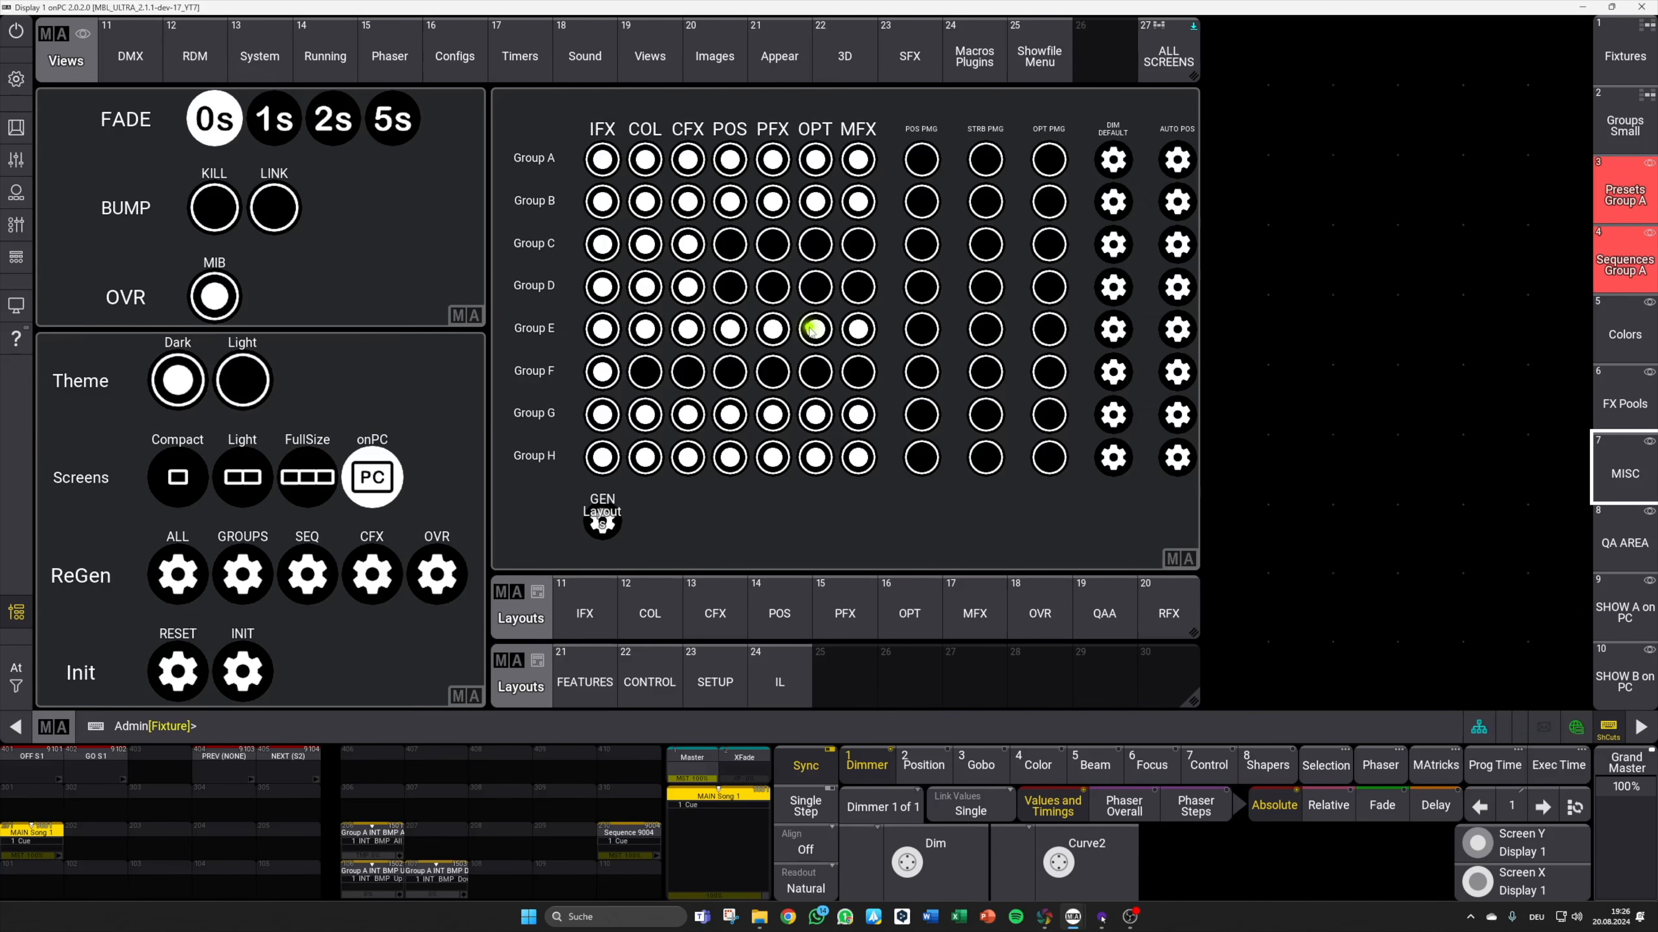
{"action": "left_click", "coordinate": [974, 56]}
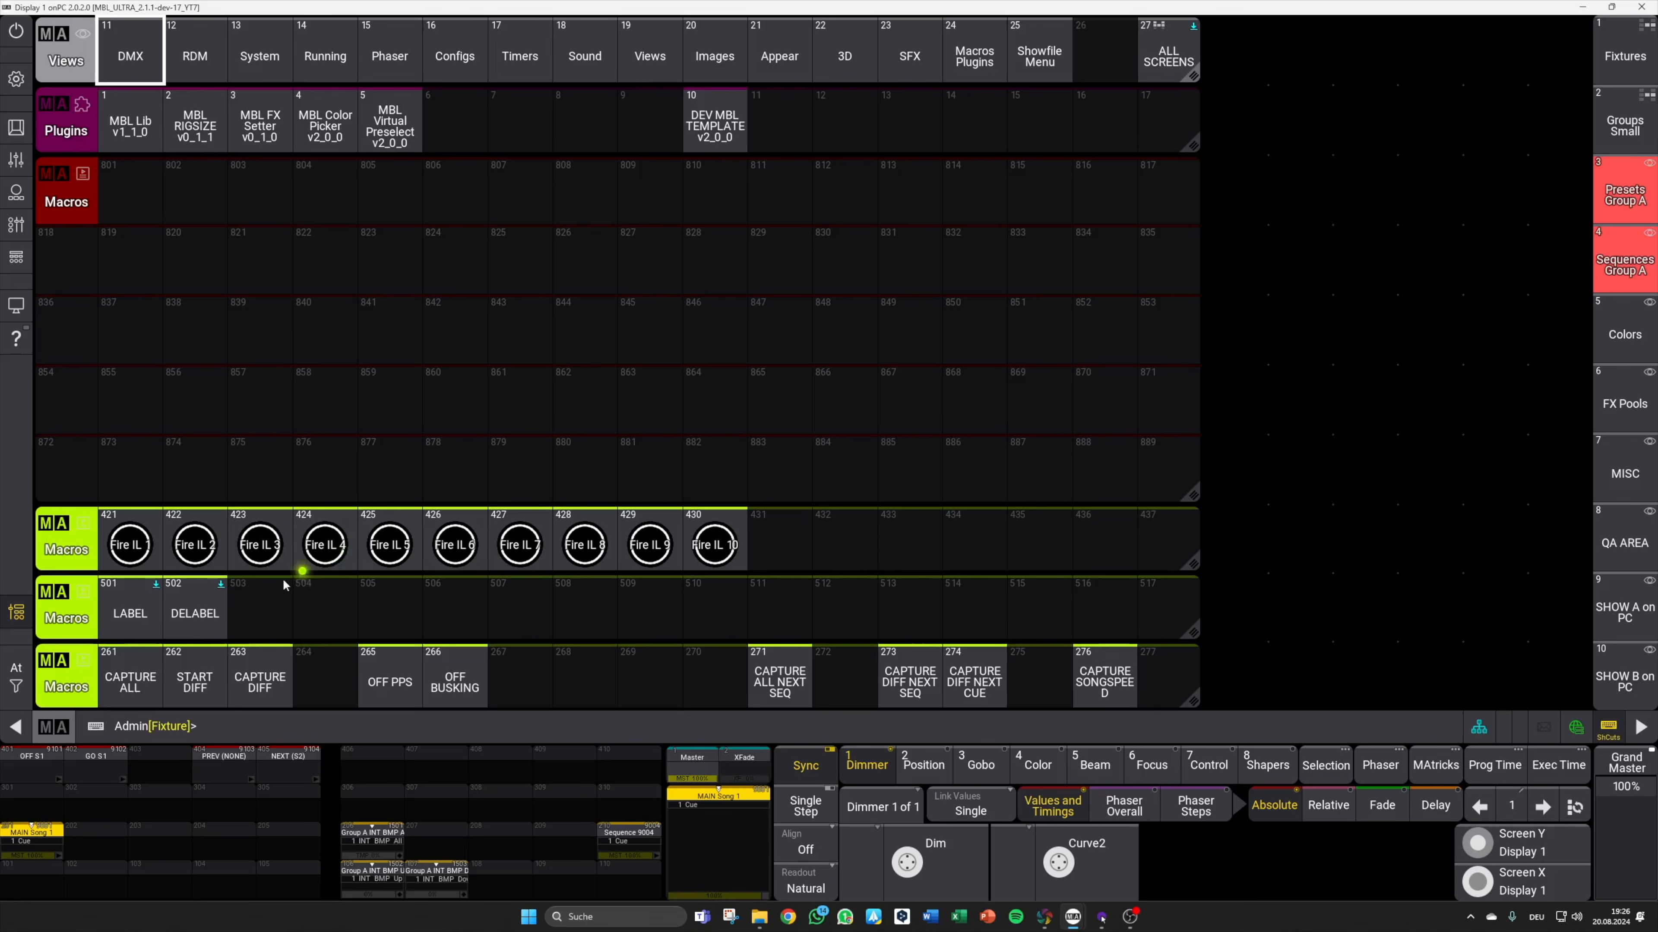
{"action": "left_click", "coordinate": [105, 596]}
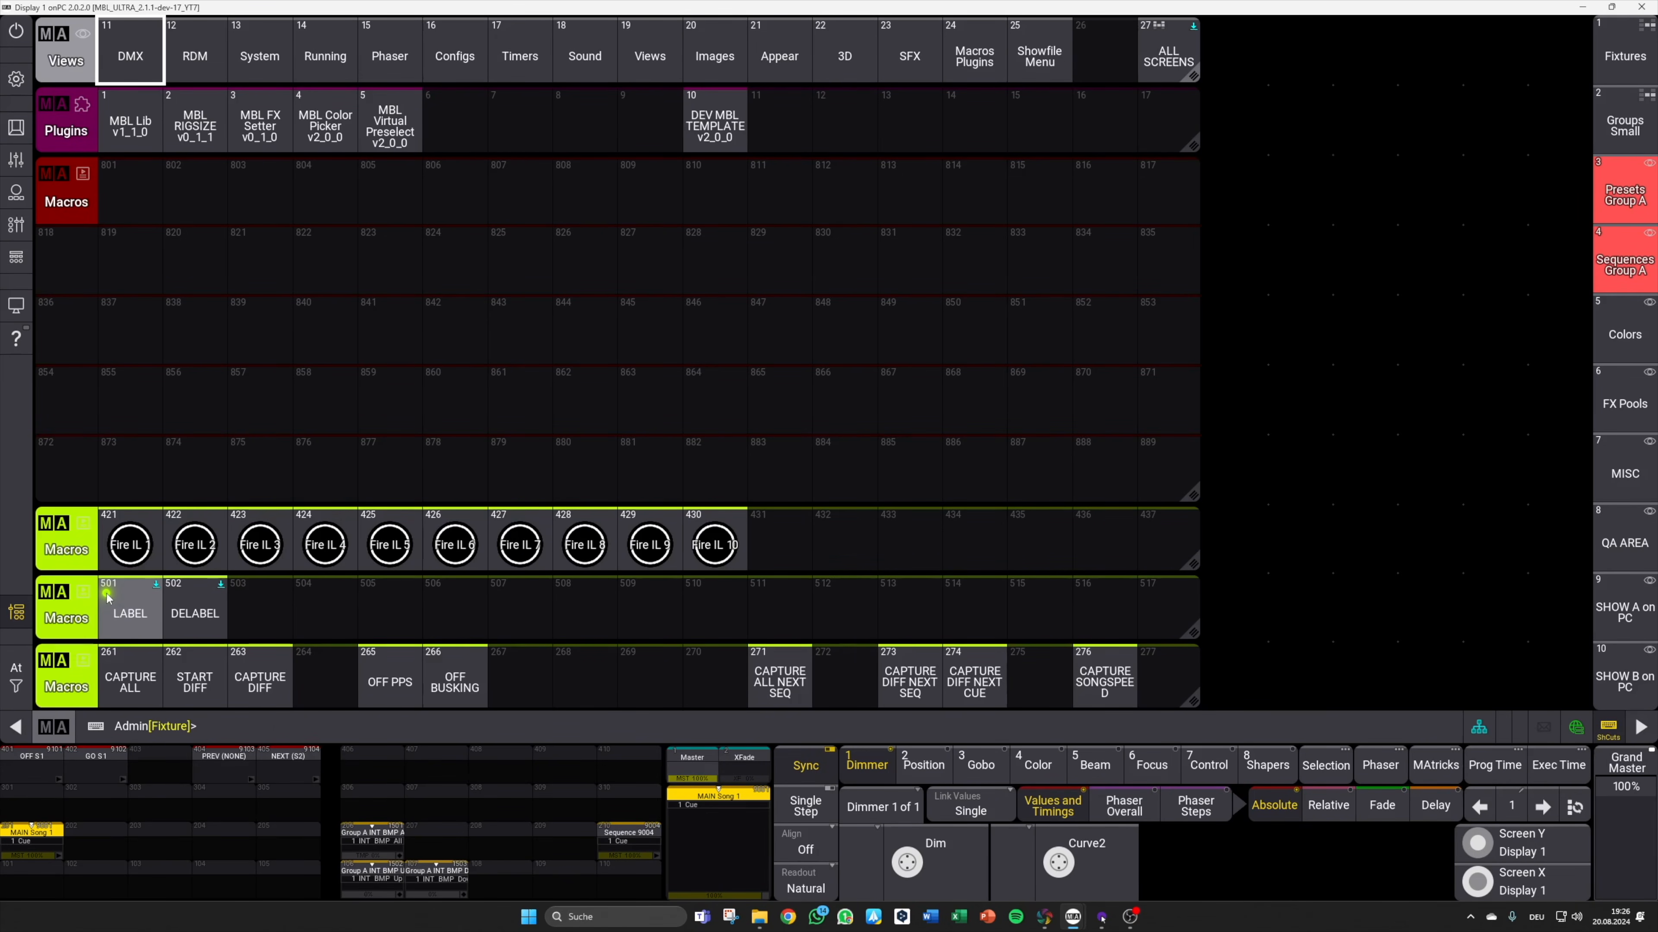
{"action": "left_click", "coordinate": [1623, 617]}
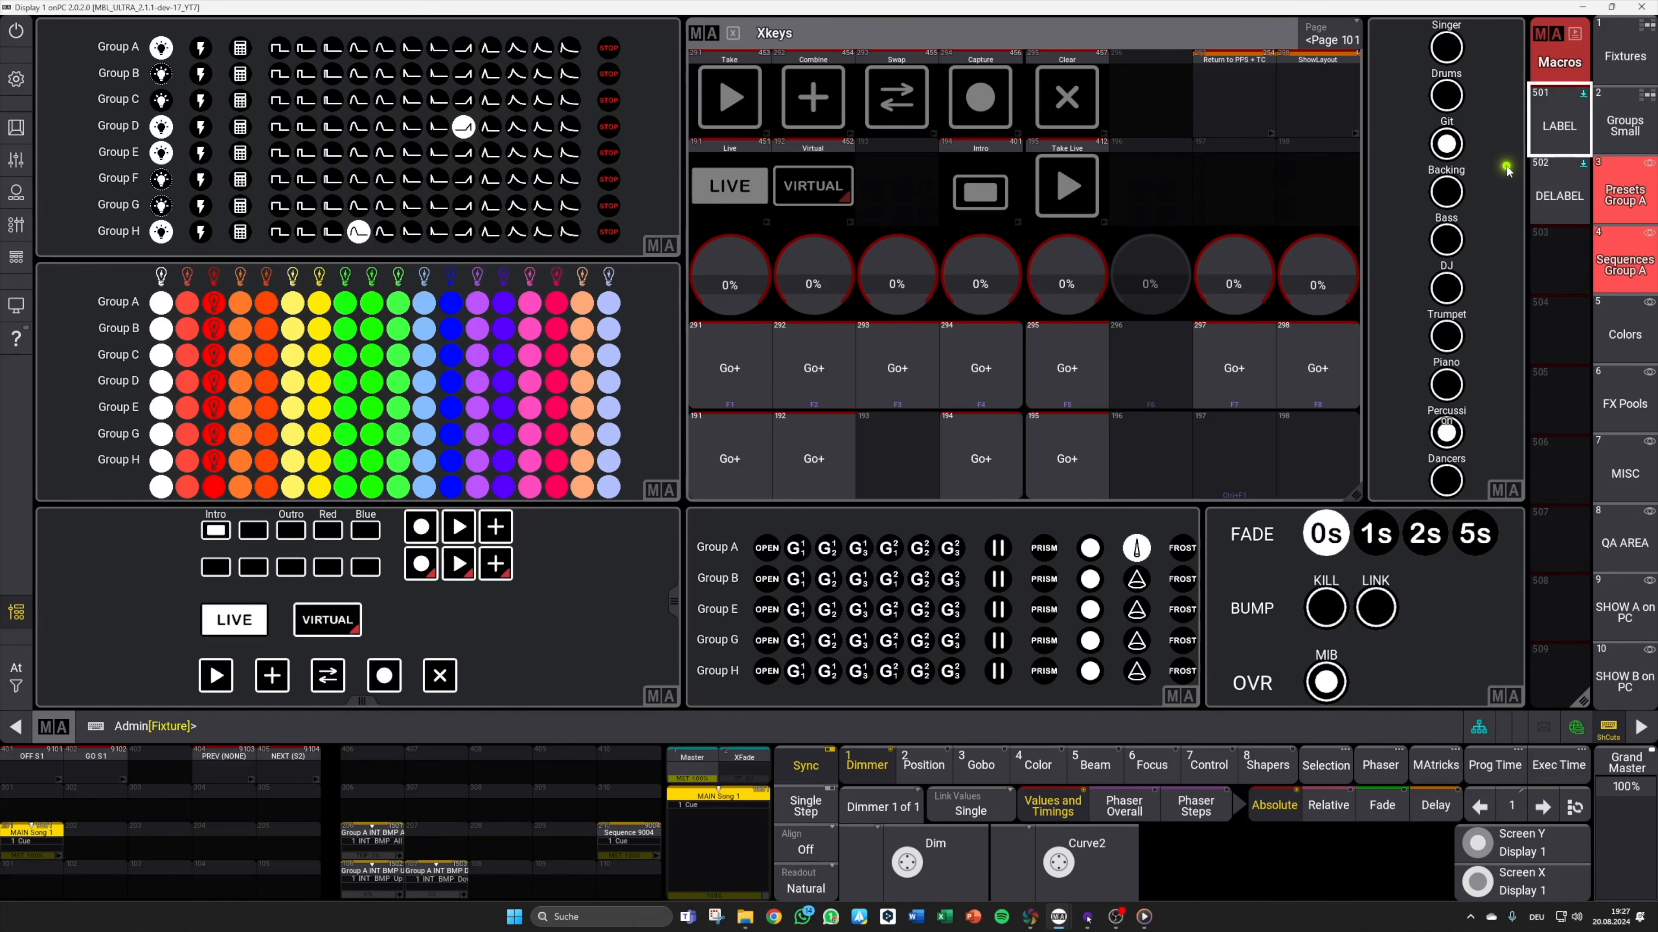
Step: Label the fifth memory slot of the second row "YouTube" with the LABEL macro
{"action": "left_click", "coordinate": [1560, 130]}
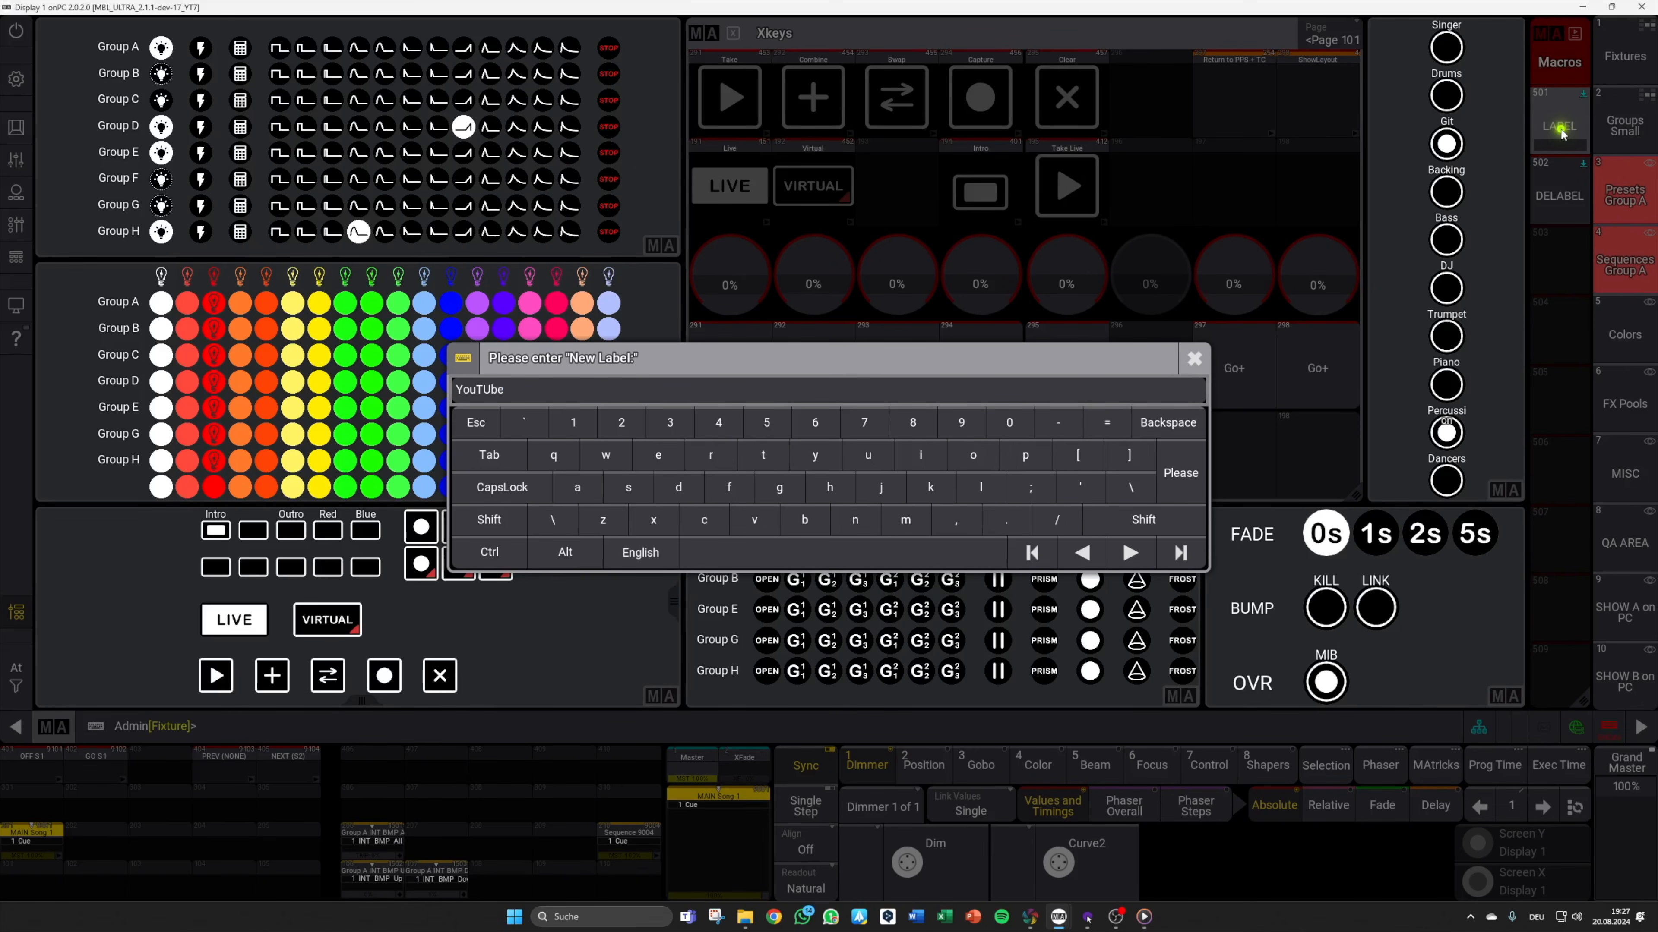
{"action": "type", "text": "YouTube"}
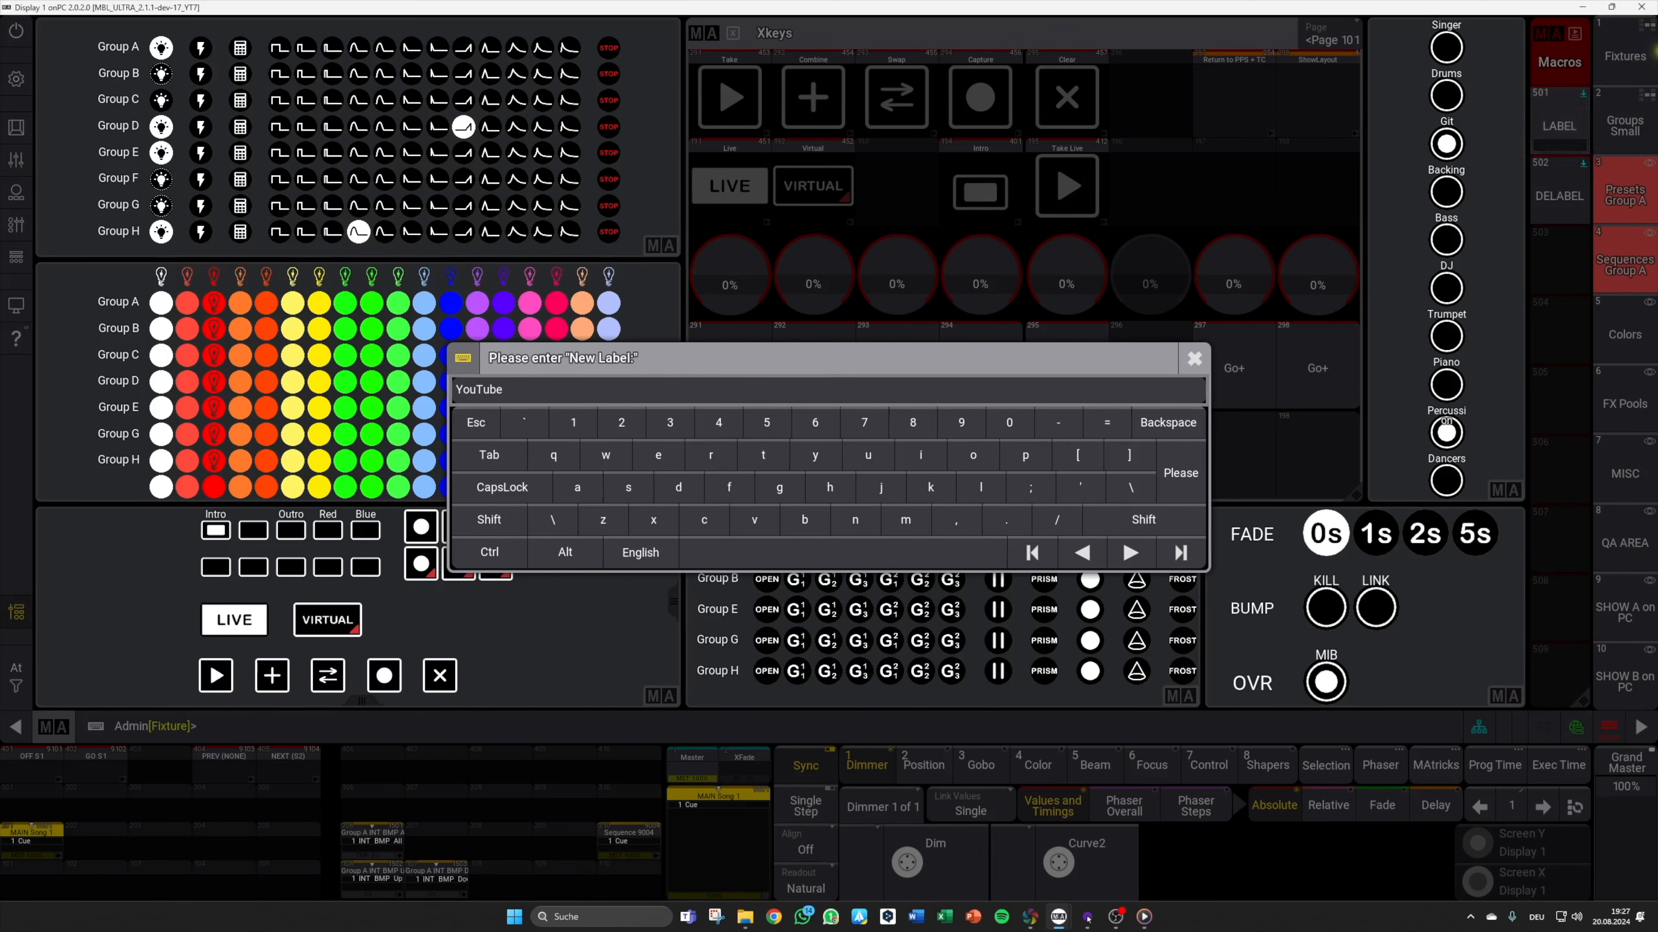
{"action": "left_click", "coordinate": [1180, 476]}
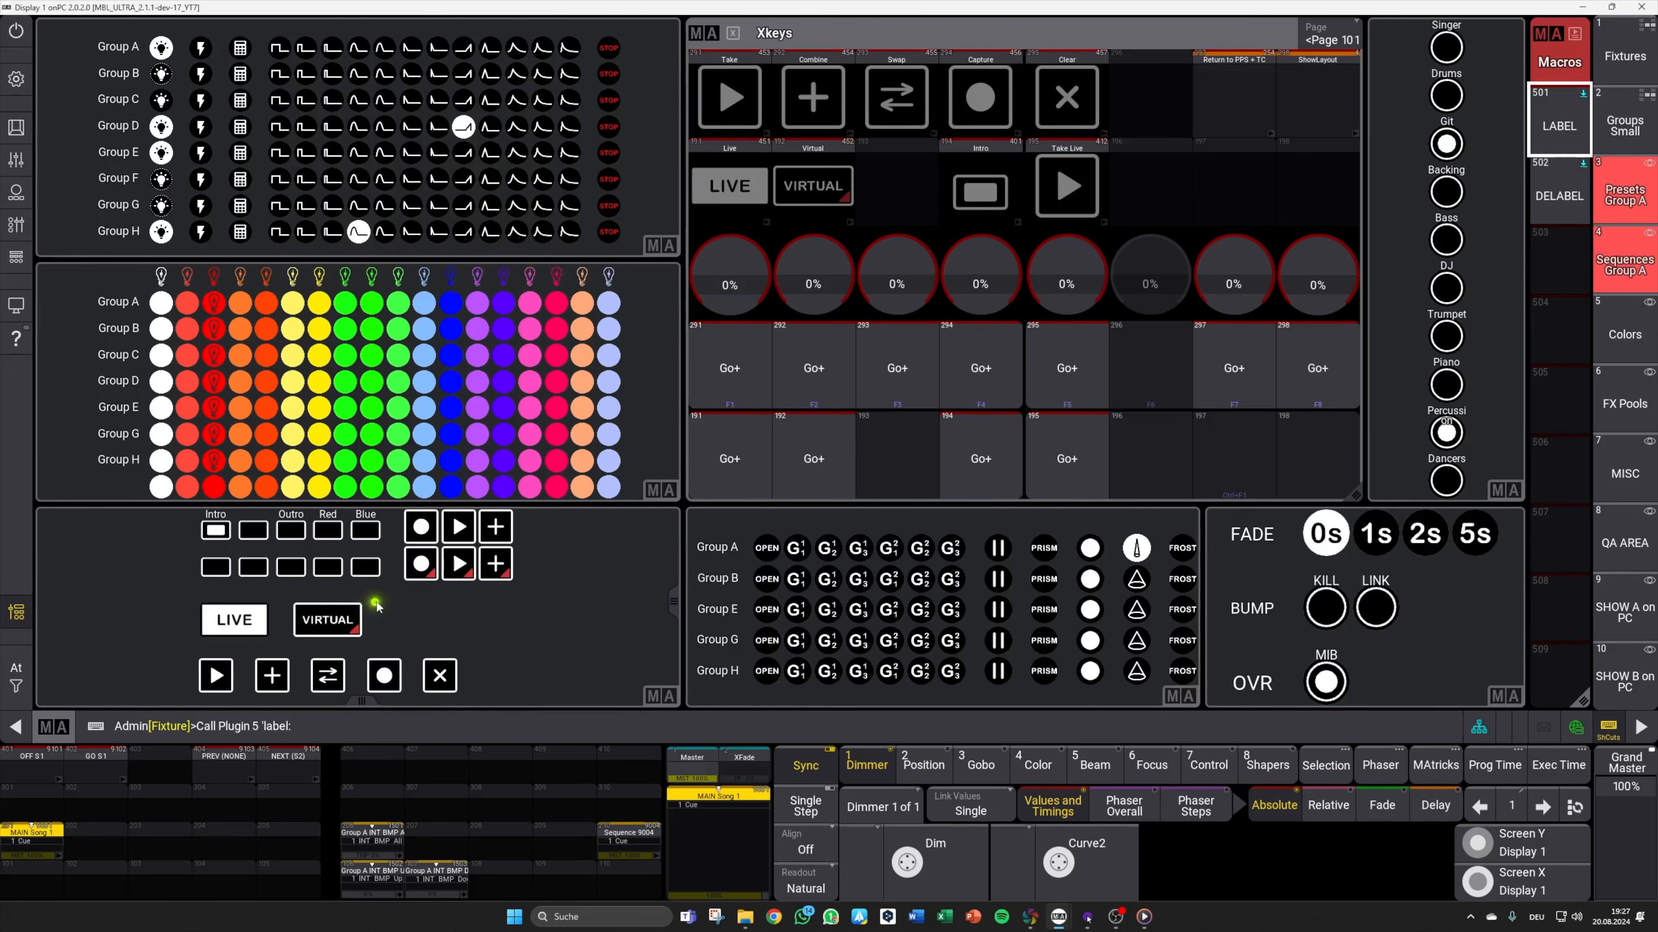
{"action": "left_click", "coordinate": [367, 570]}
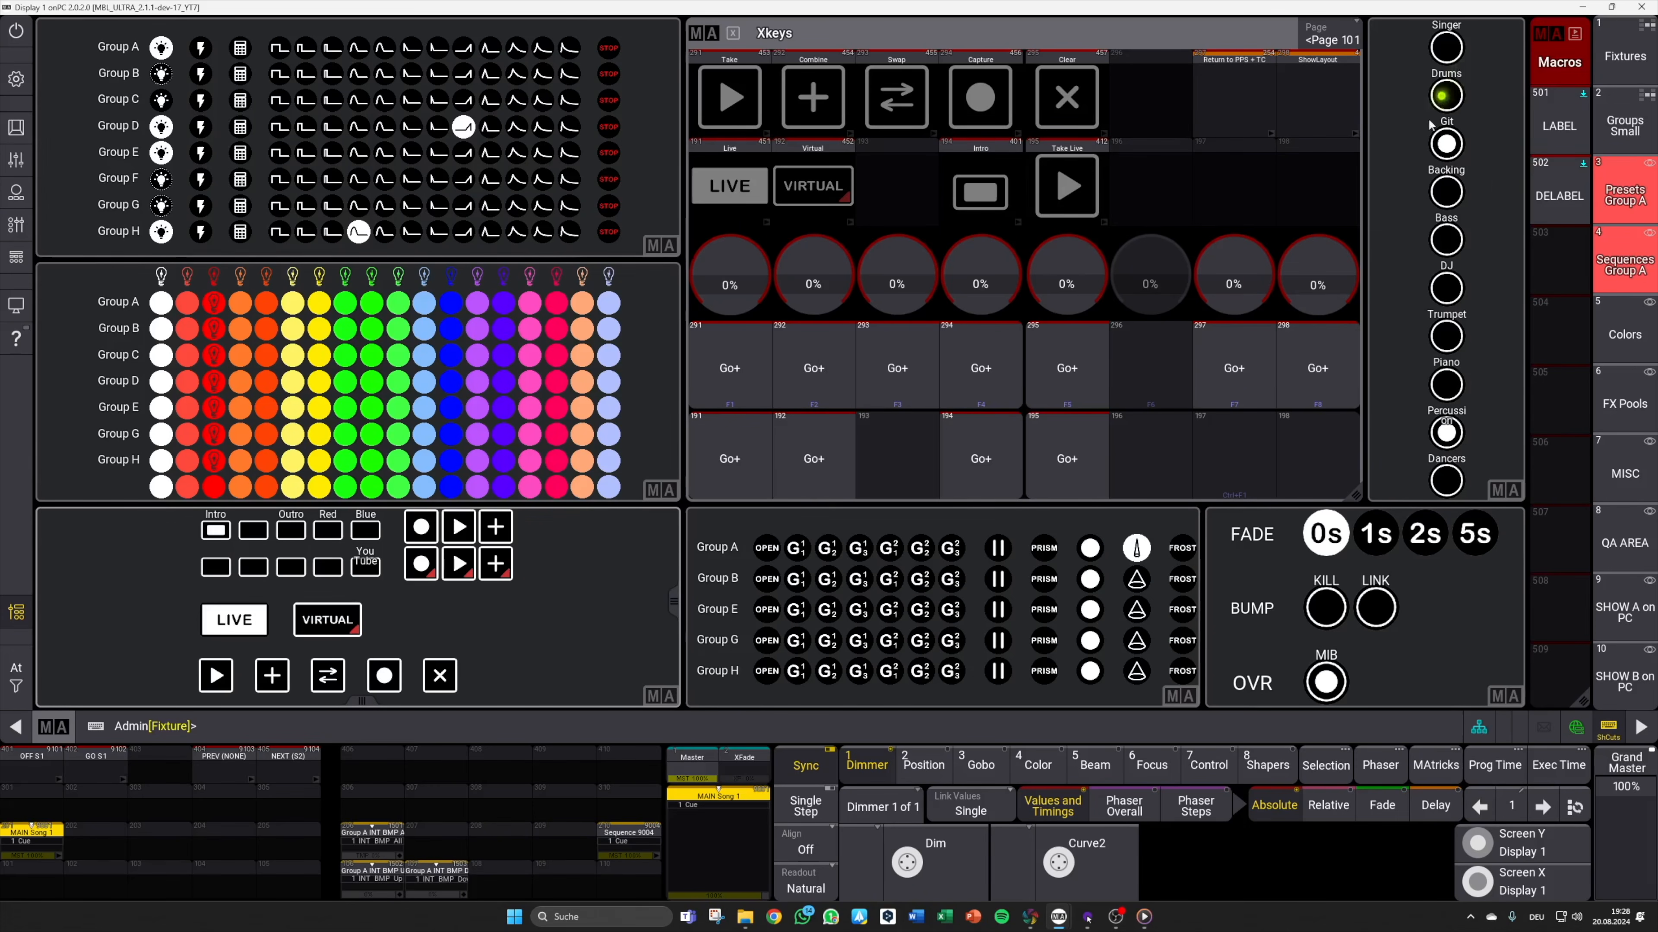
Step: Relabel the Drums button as "YouTube 2" with the LABEL macro
{"action": "left_click", "coordinate": [1549, 136]}
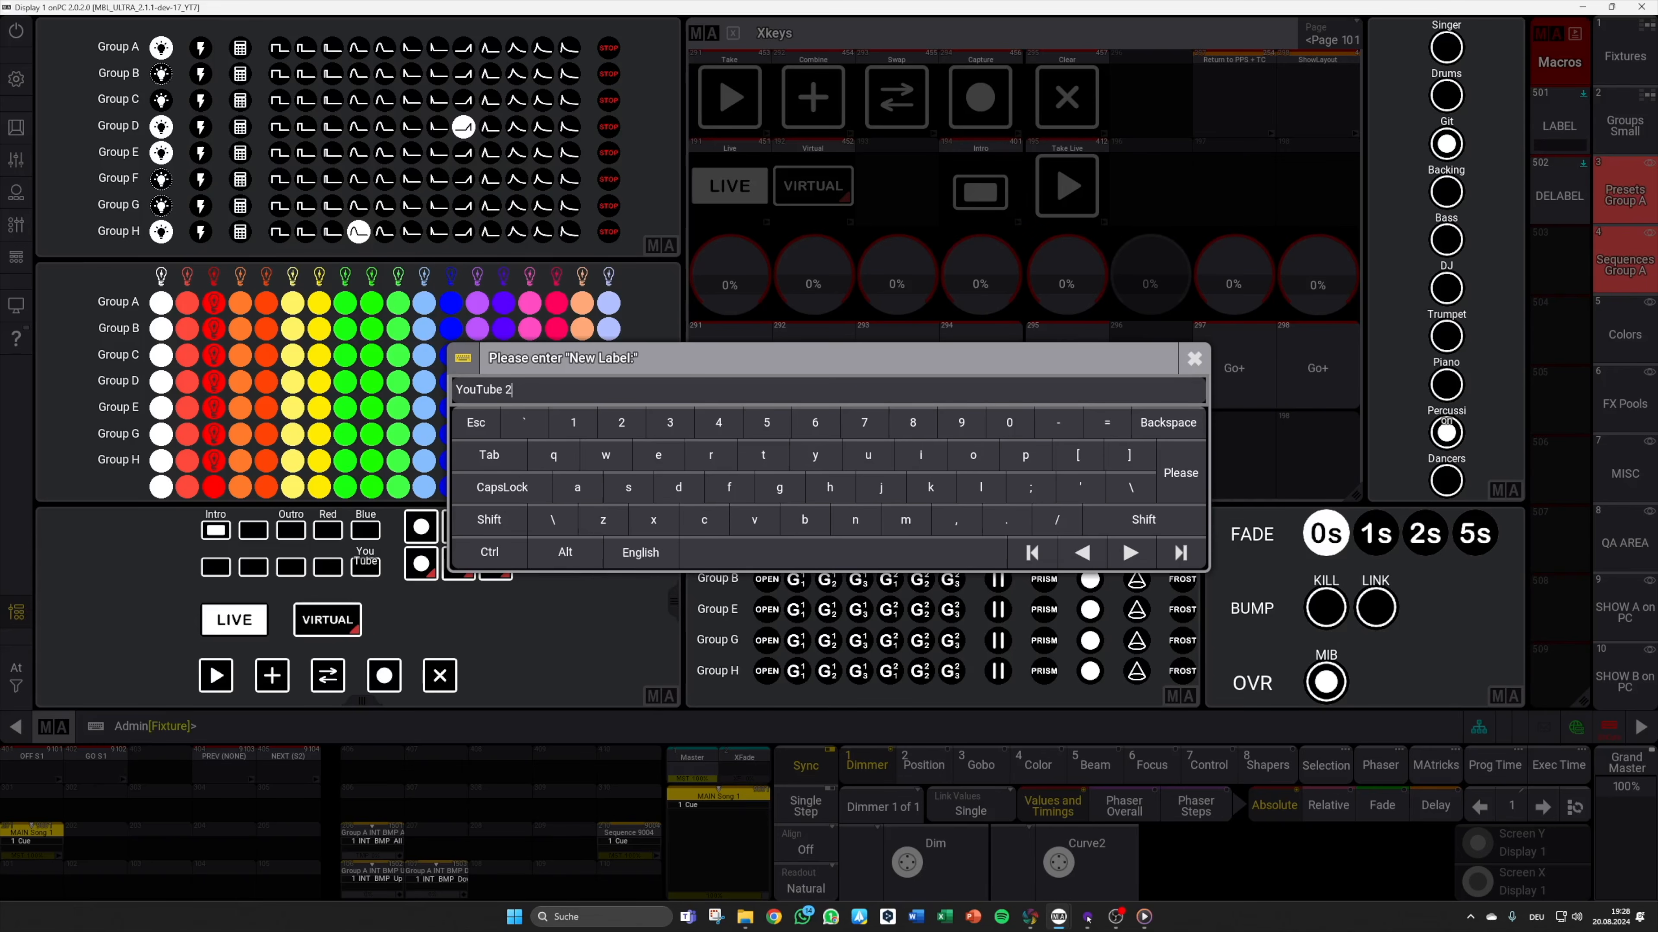
{"action": "left_click", "coordinate": [1181, 473]}
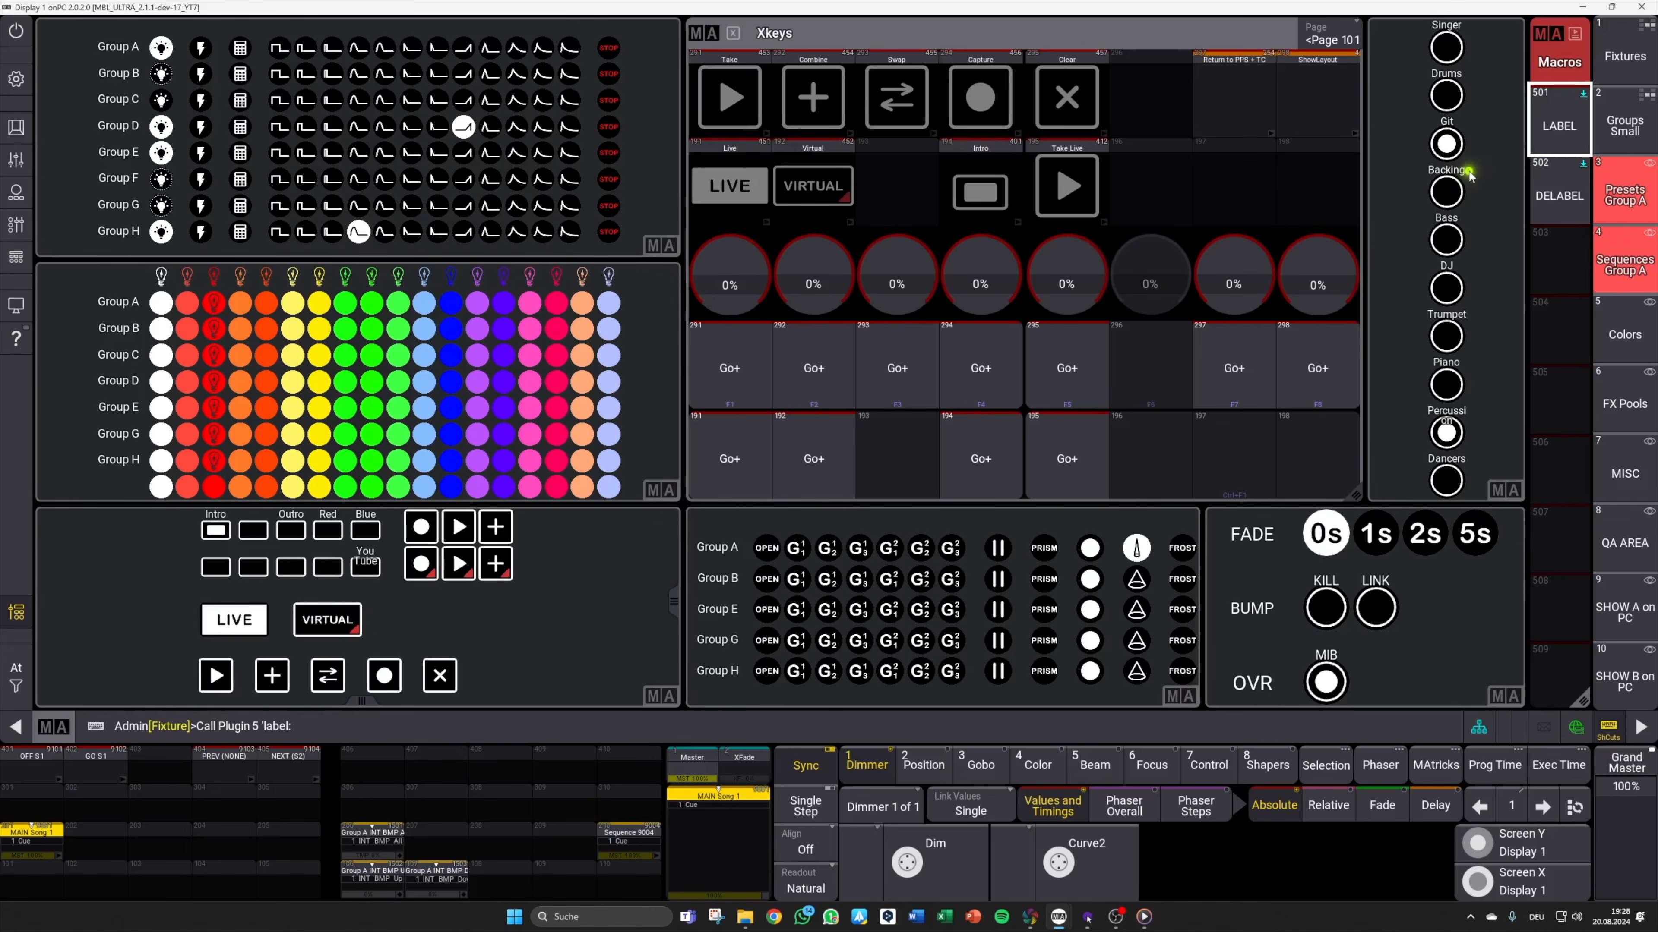
{"action": "left_click", "coordinate": [1446, 96]}
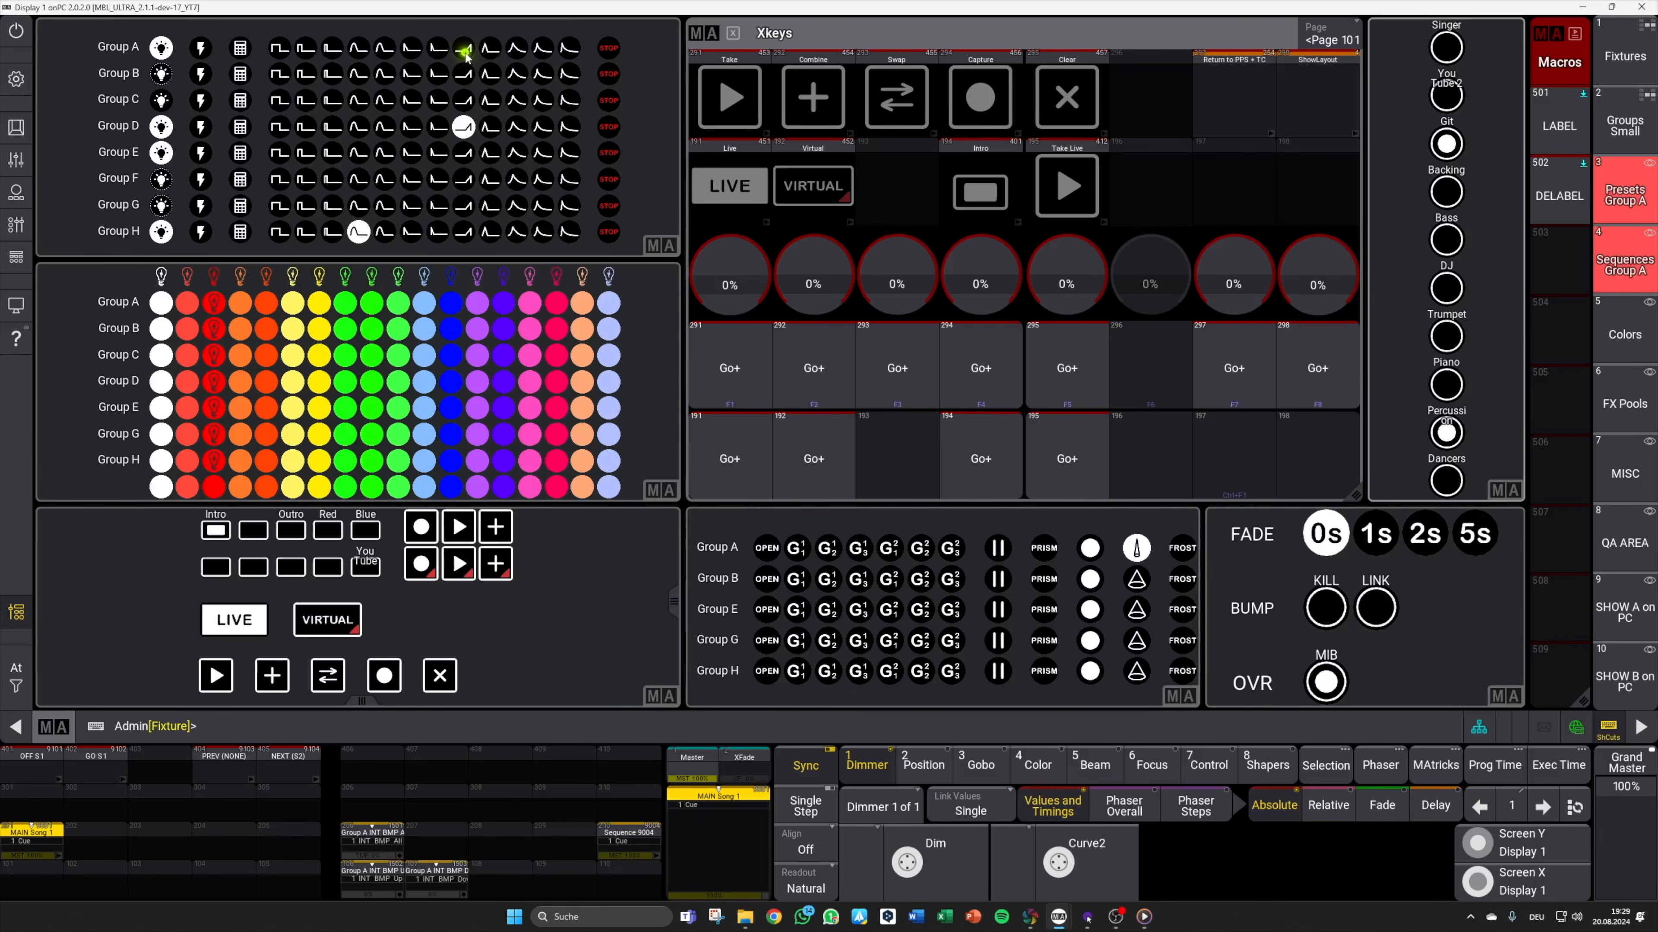
Step: Remove the Singer, Drums and Git labels with the DELABEL macro
{"action": "left_click", "coordinate": [1542, 225]}
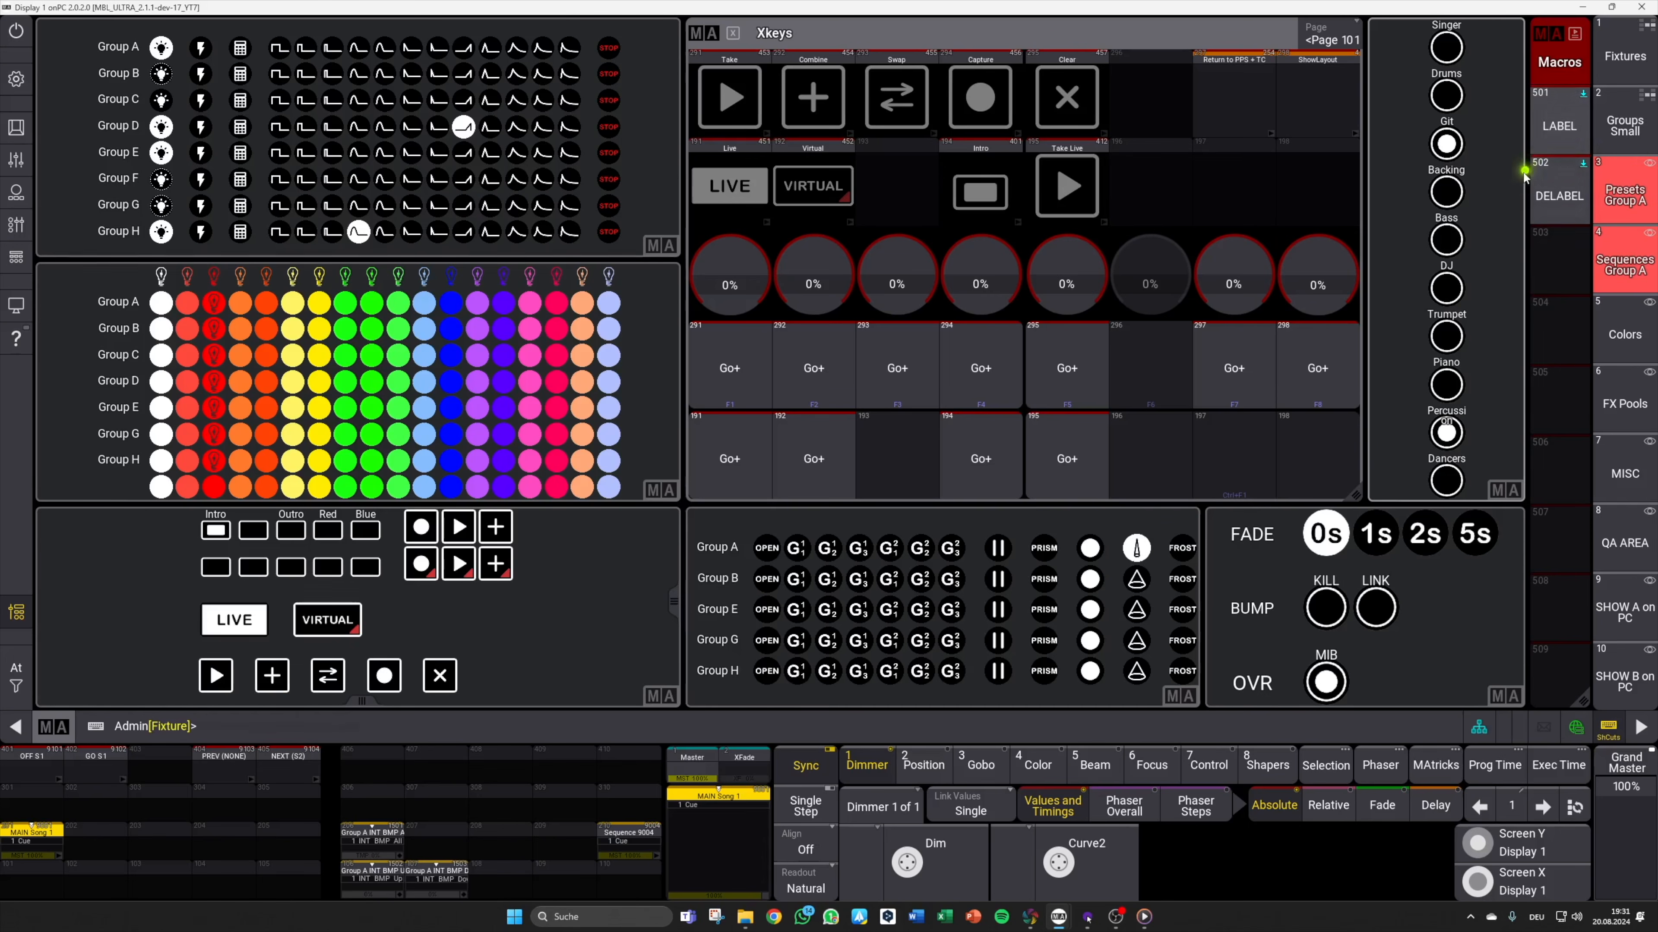
{"action": "left_click", "coordinate": [1561, 220]}
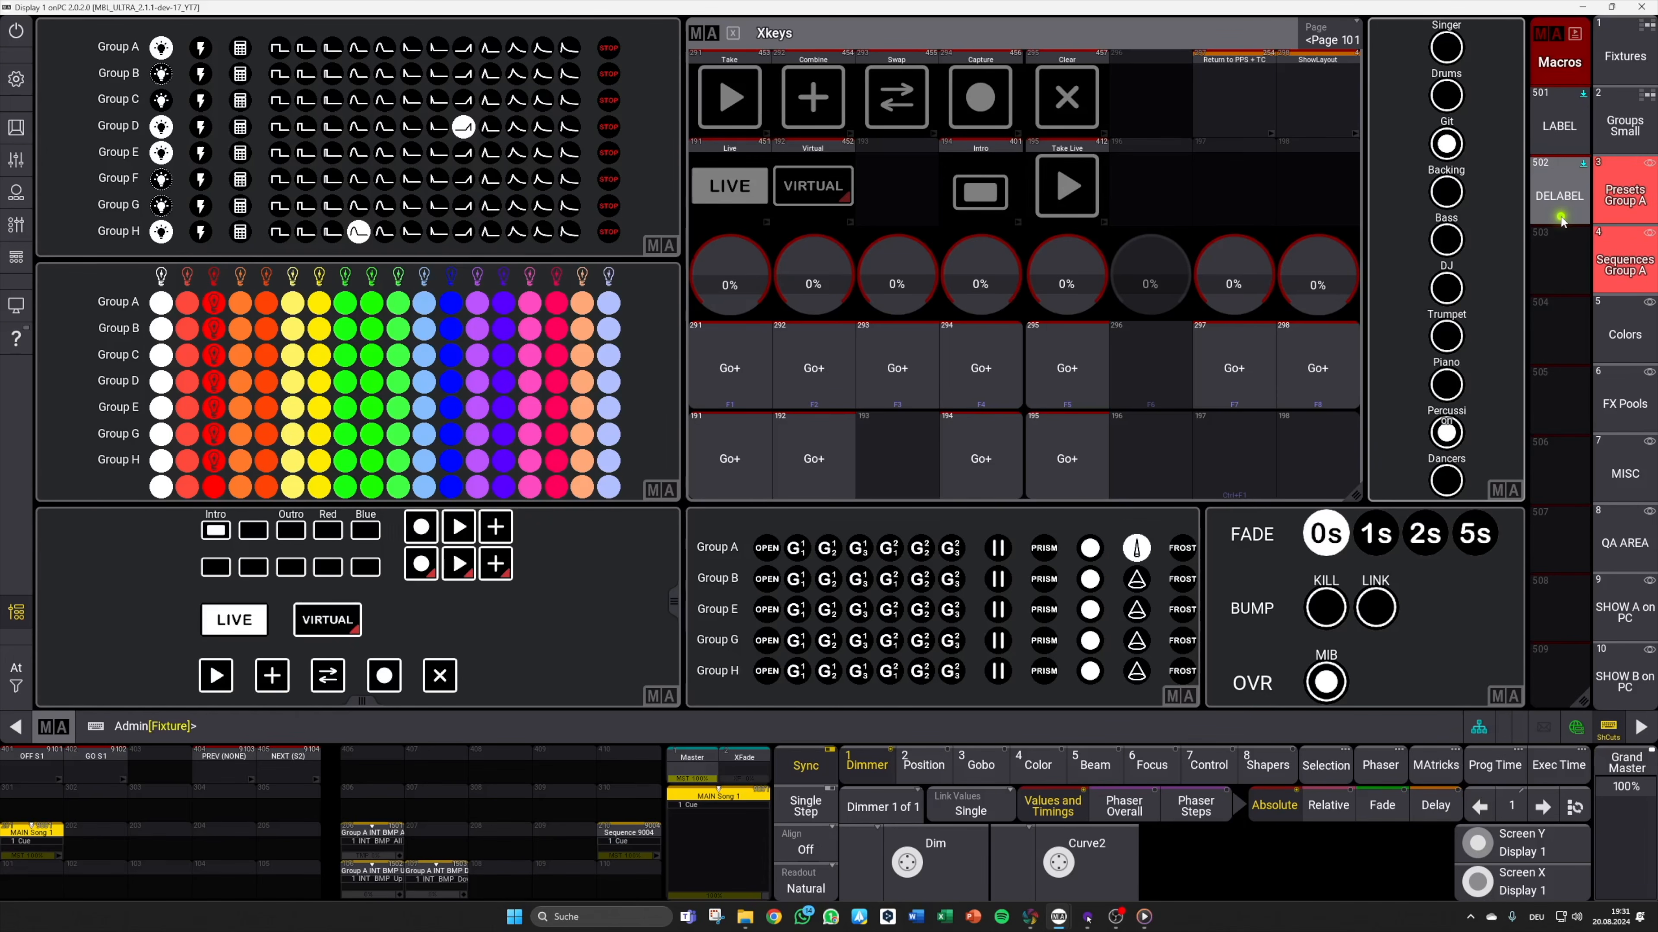
{"action": "left_click", "coordinate": [1552, 208]}
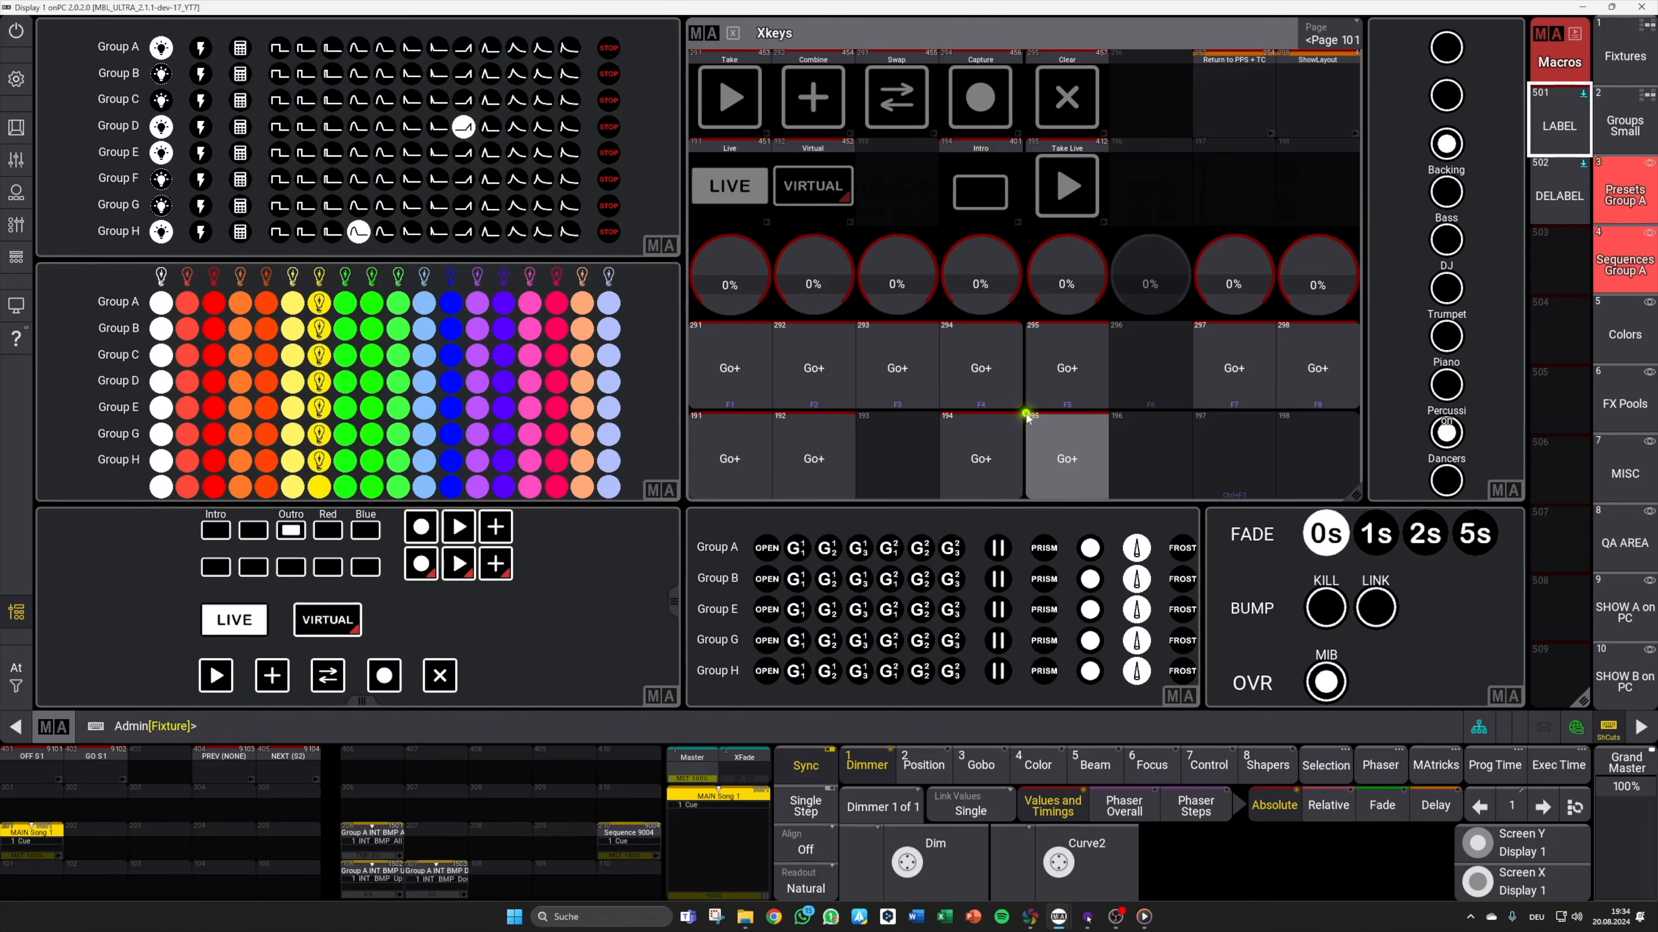
Step: Trigger the Intro slot's Xkeys executor and select the third memory slot of the second row
{"action": "left_click", "coordinate": [986, 461]}
{"action": "left_click", "coordinate": [291, 567]}
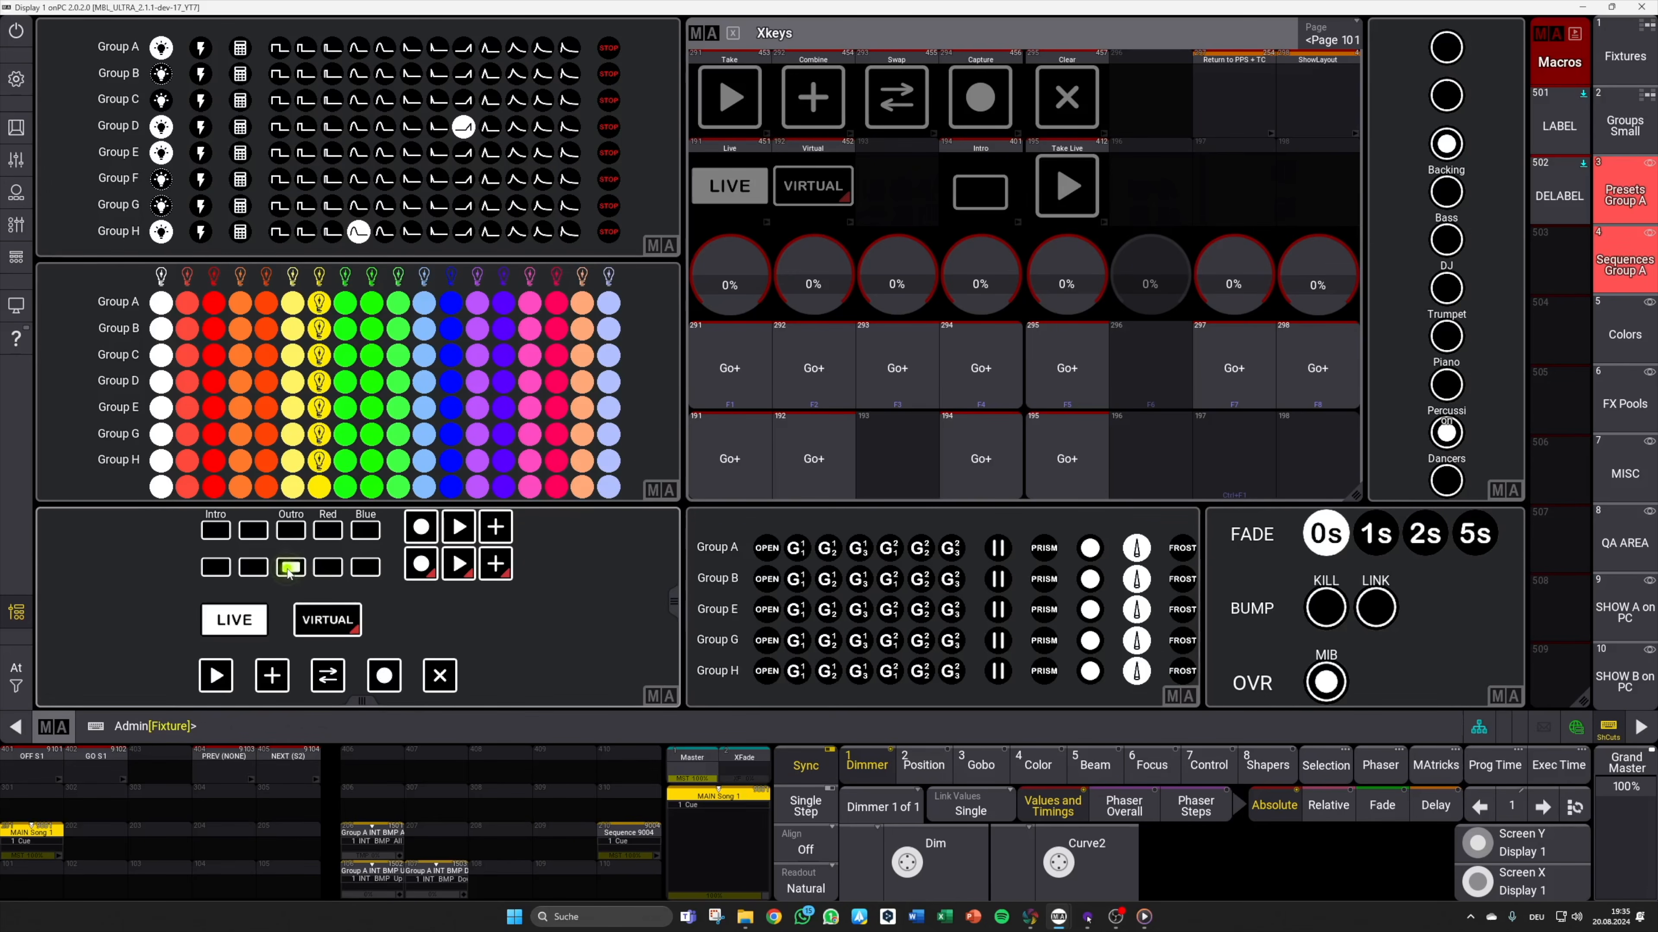
Step: Open the Macros Plugins view from MISC and run the Fire IL 4 and Fire IL 5 macros
{"action": "left_click", "coordinate": [1086, 498]}
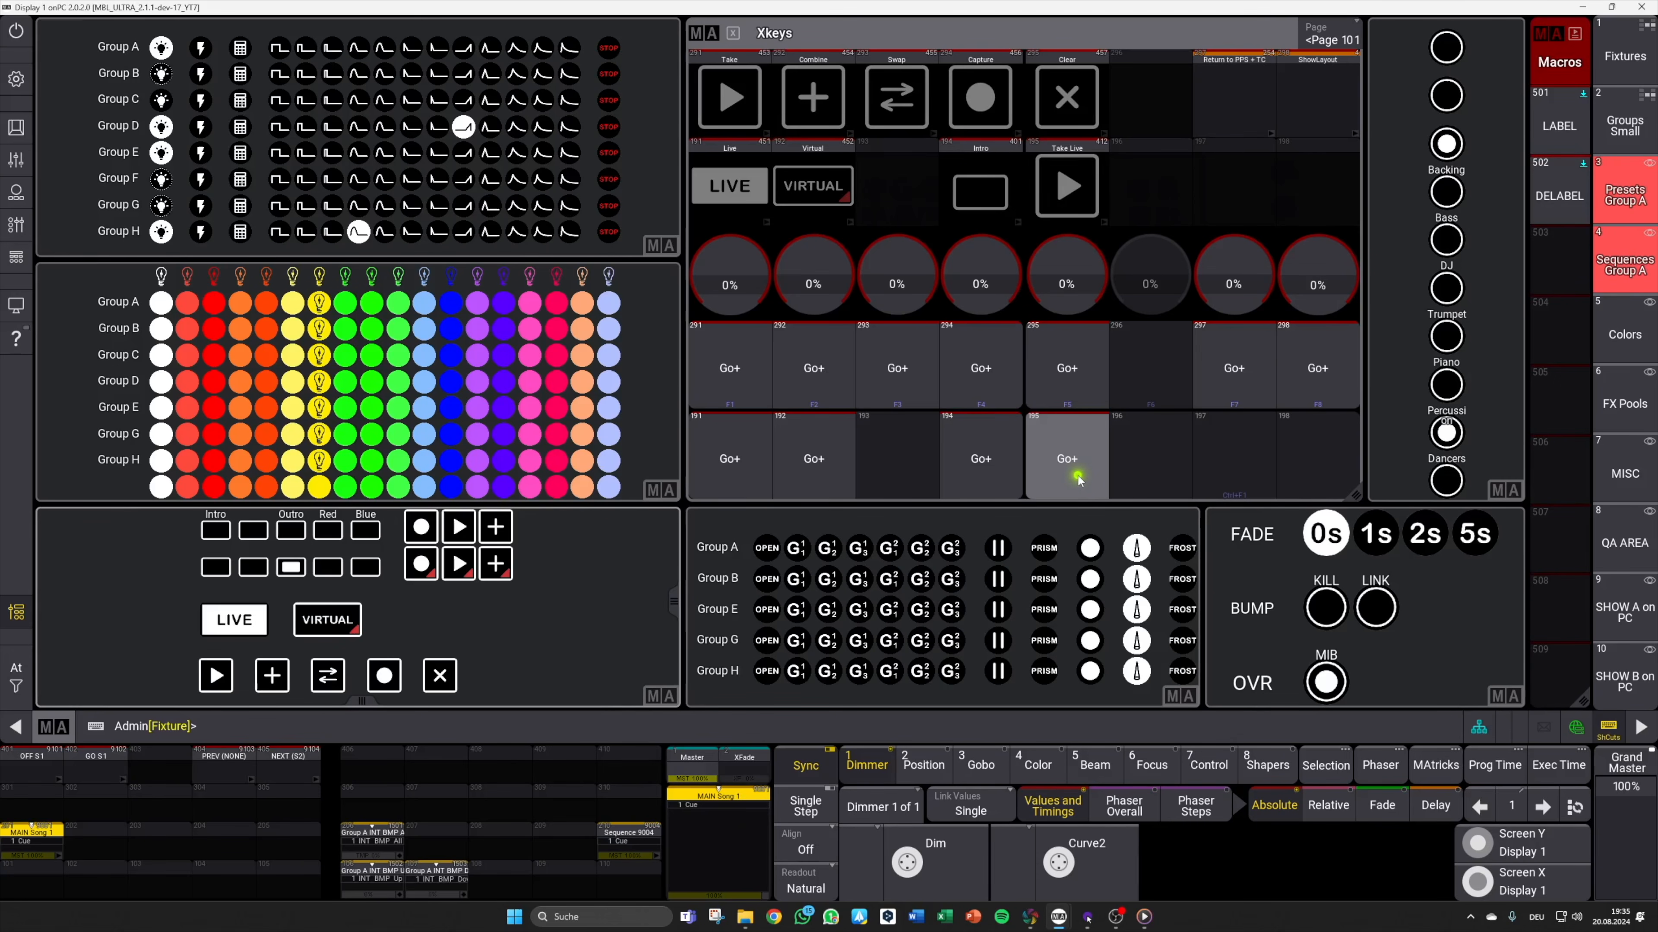
{"action": "left_click", "coordinate": [1619, 467]}
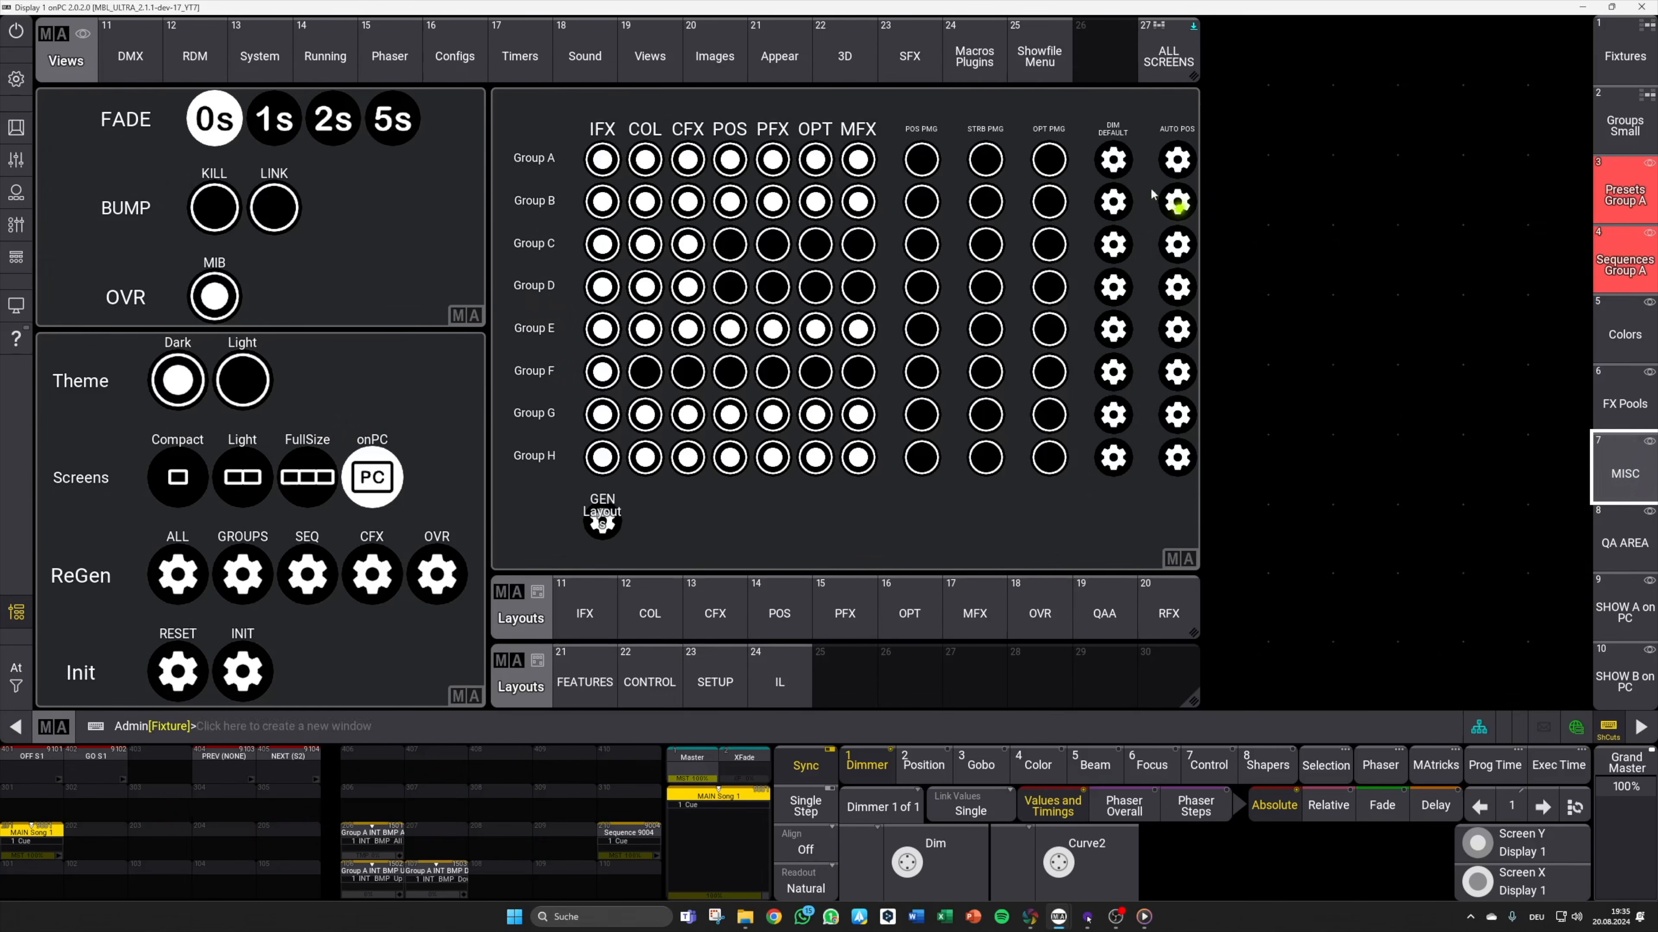
{"action": "left_click", "coordinate": [972, 48]}
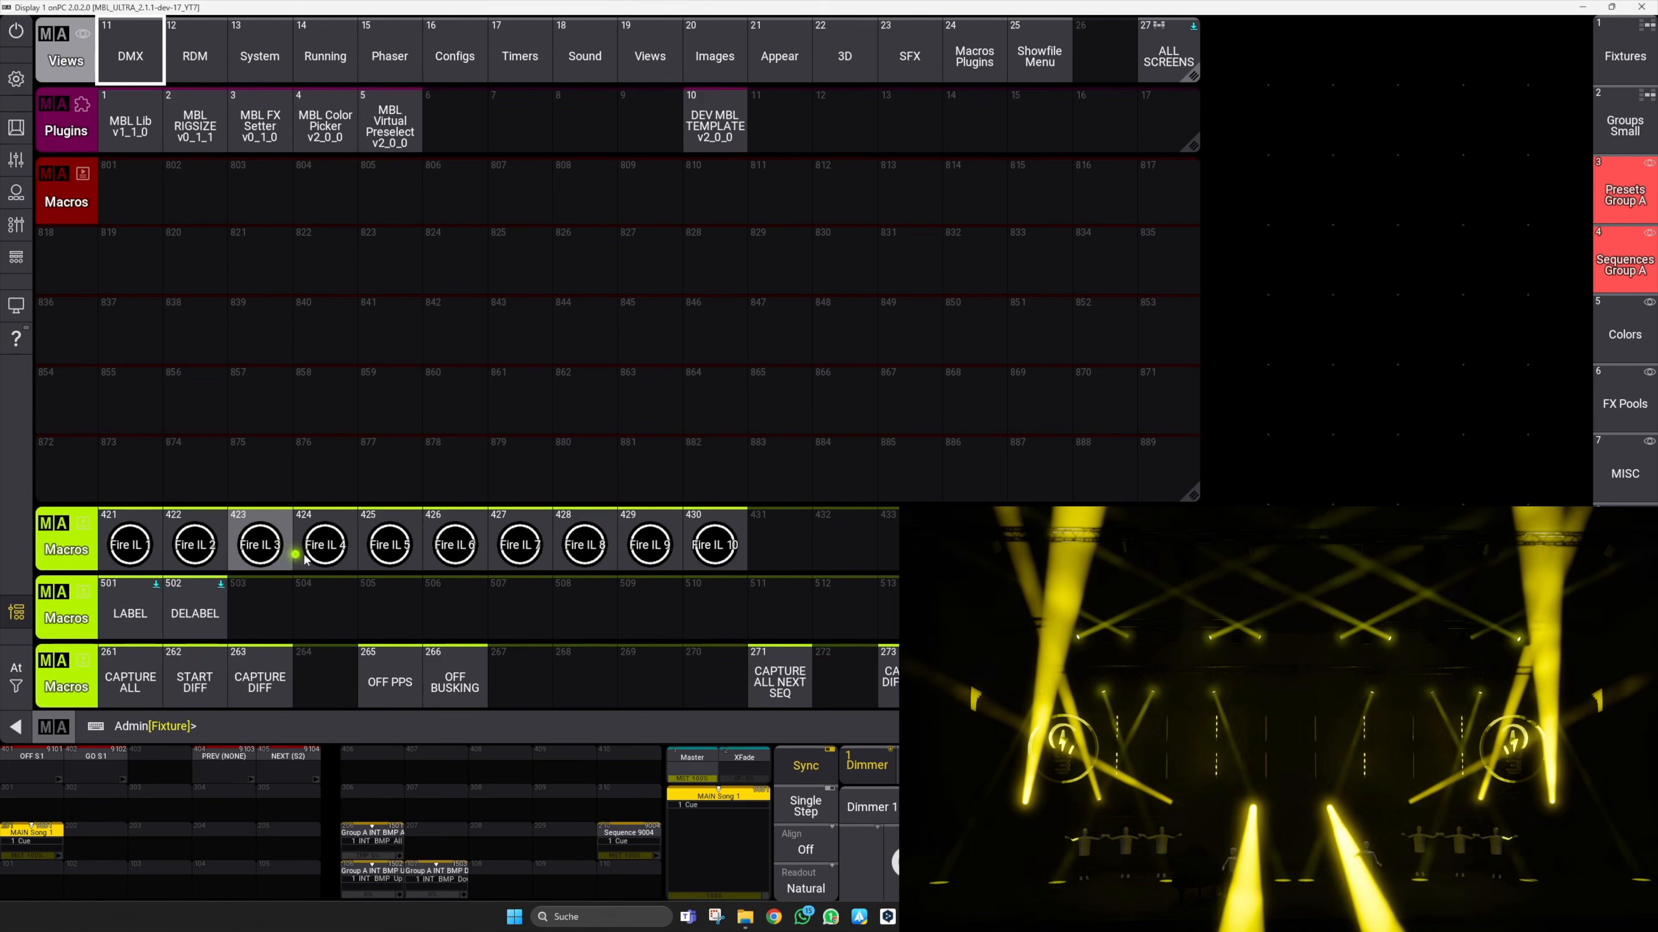
{"action": "left_click", "coordinate": [328, 554]}
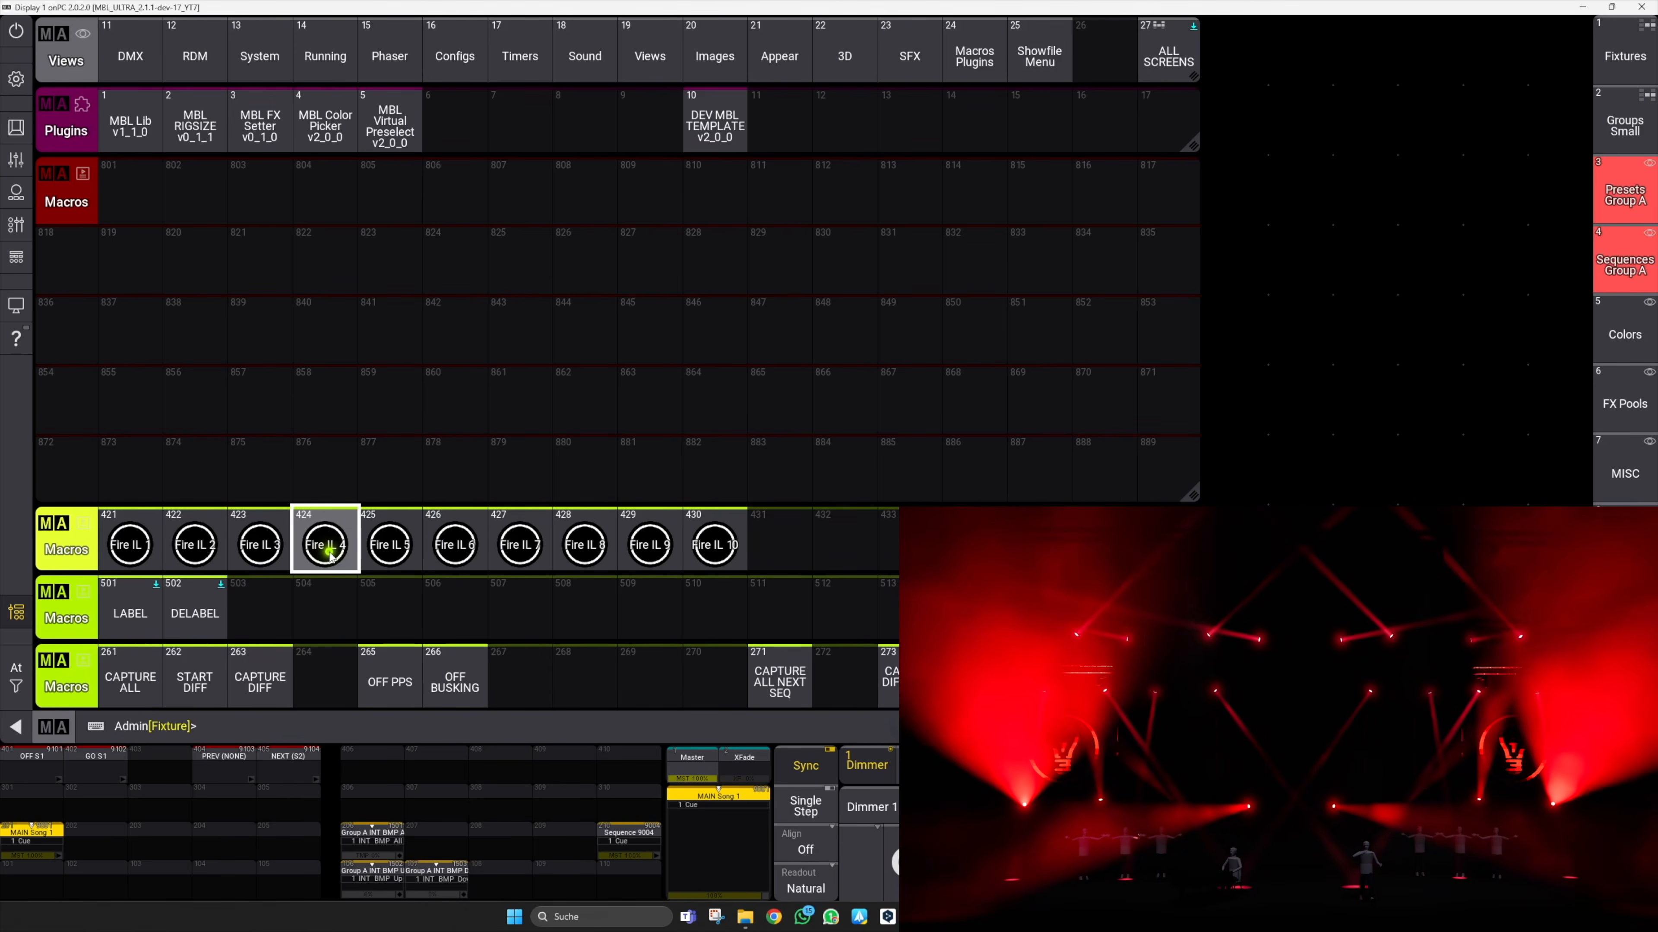
{"action": "left_click", "coordinate": [391, 550]}
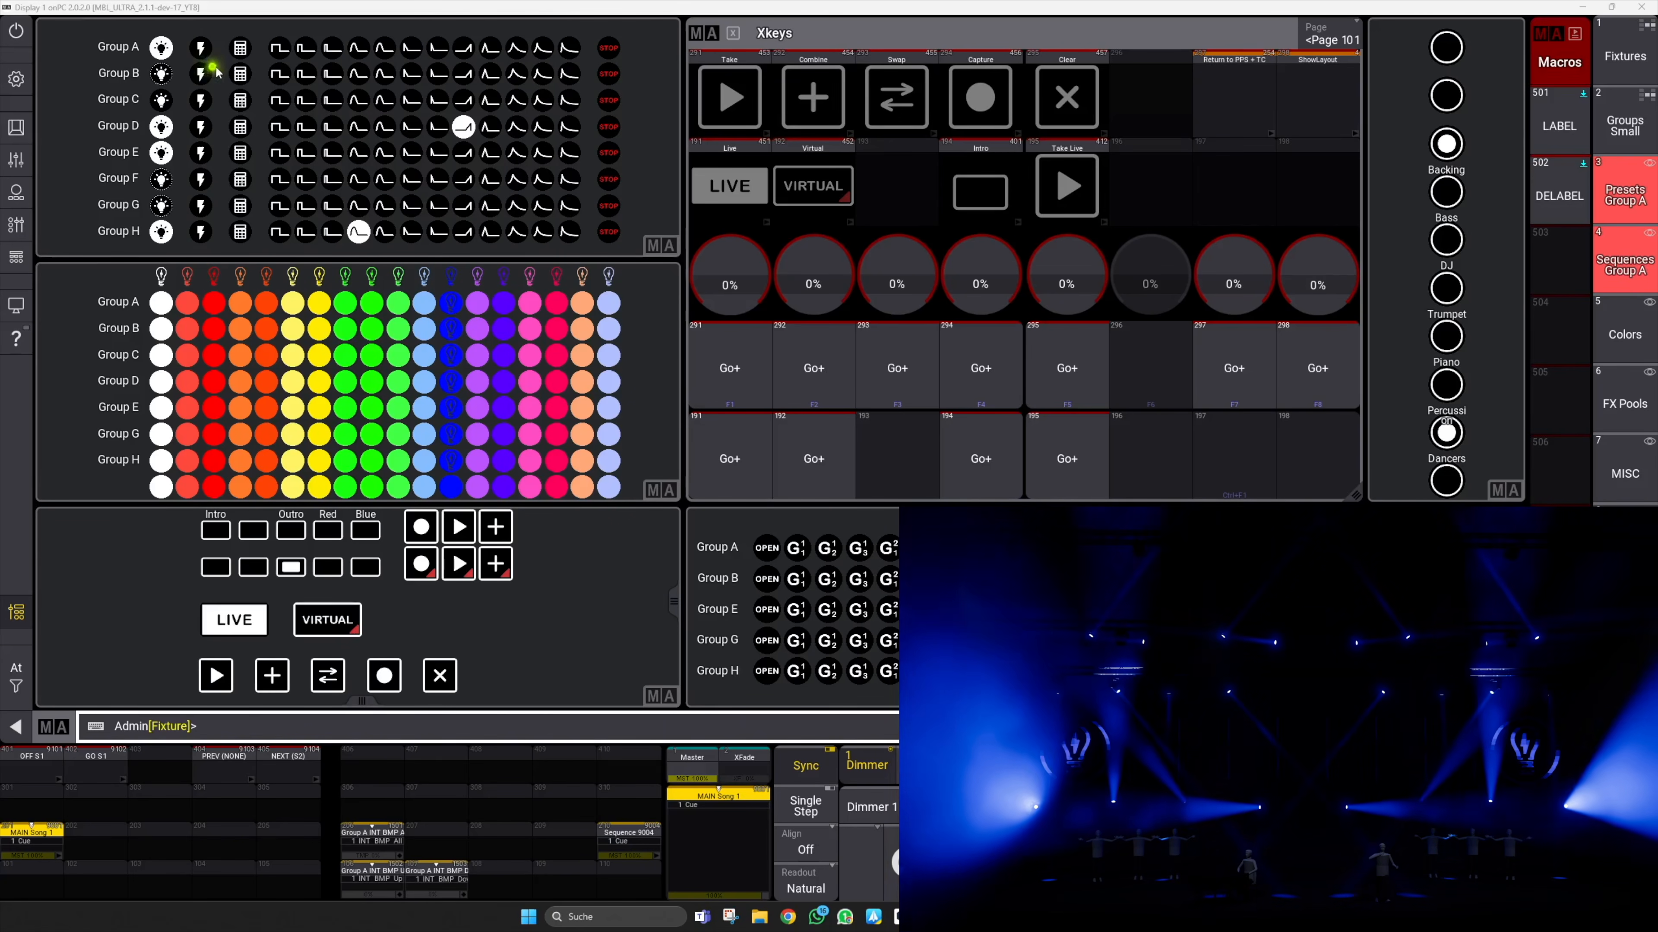
Step: Activate Group A's strobe and call up the SHOW B on PC view
{"action": "left_click", "coordinate": [217, 45]}
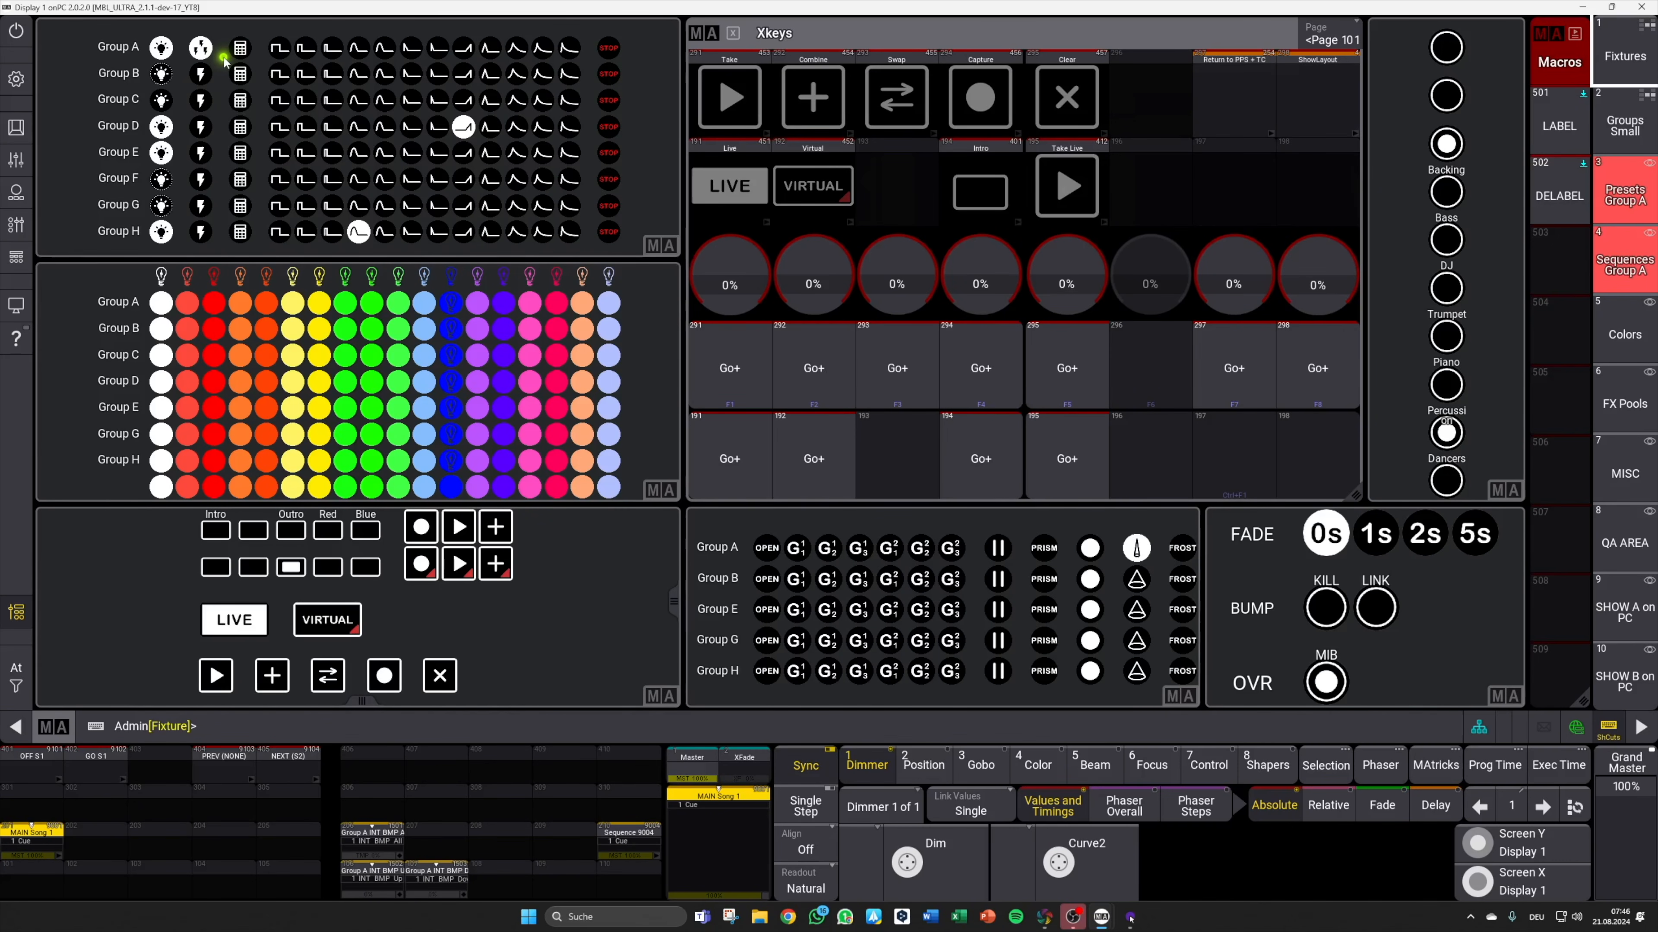
{"action": "left_click", "coordinate": [1633, 679]}
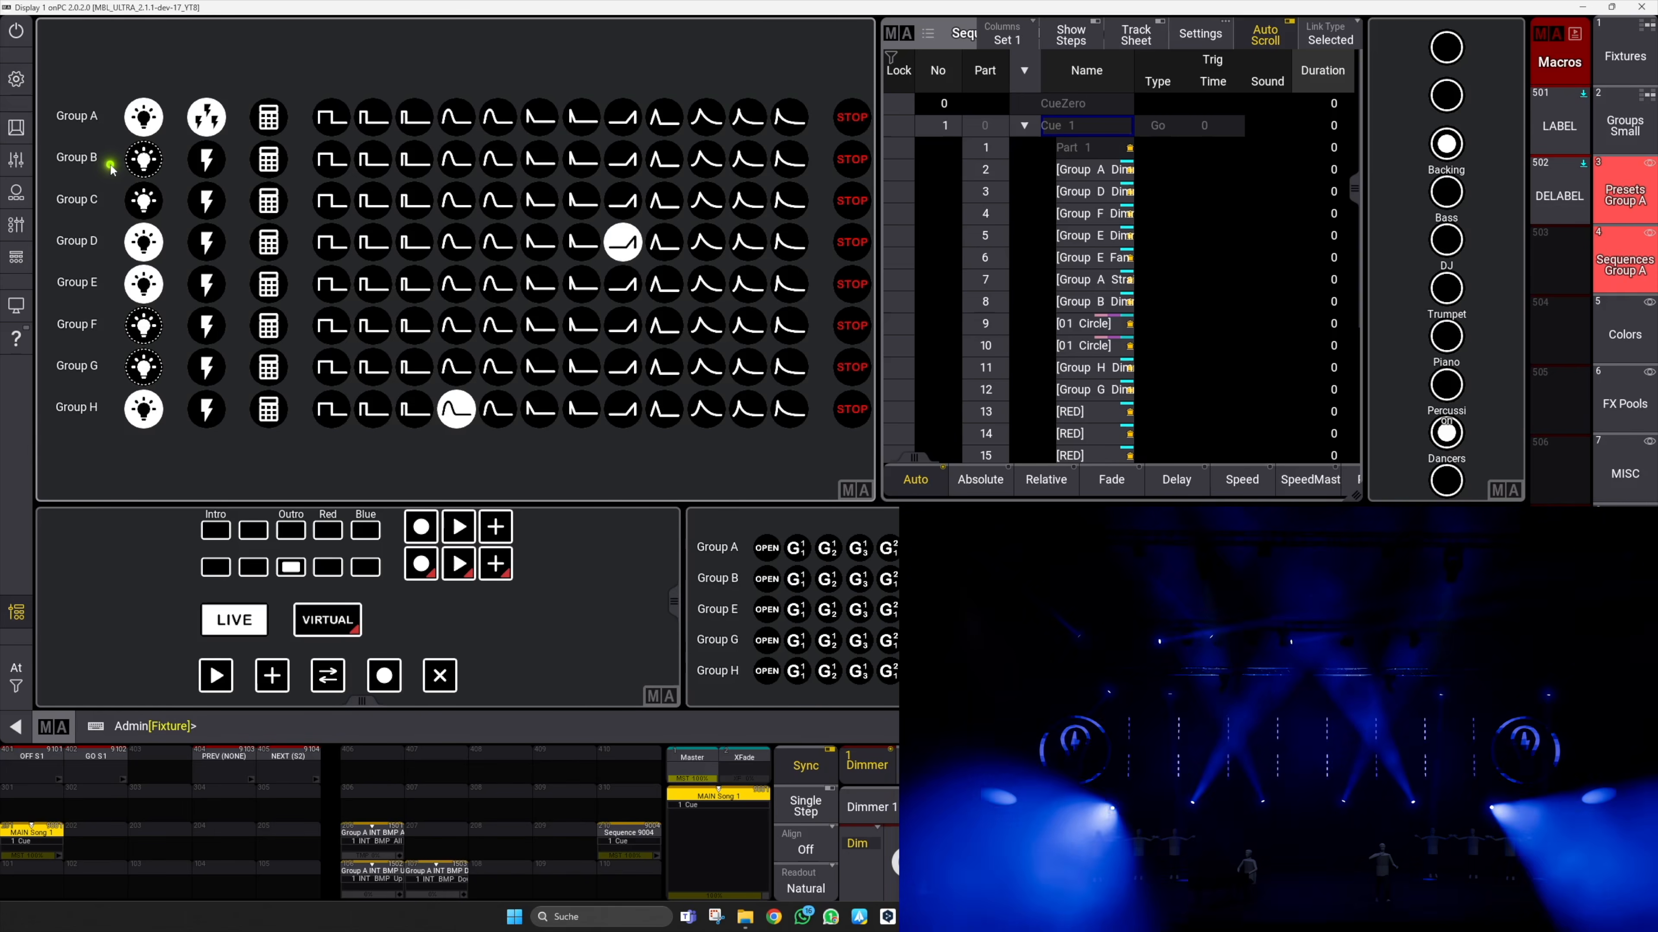
Step: Select Group A's dimmer sequence for the sequence sheet and widen the Name column to fit its cue names
{"action": "key", "text": "l"}
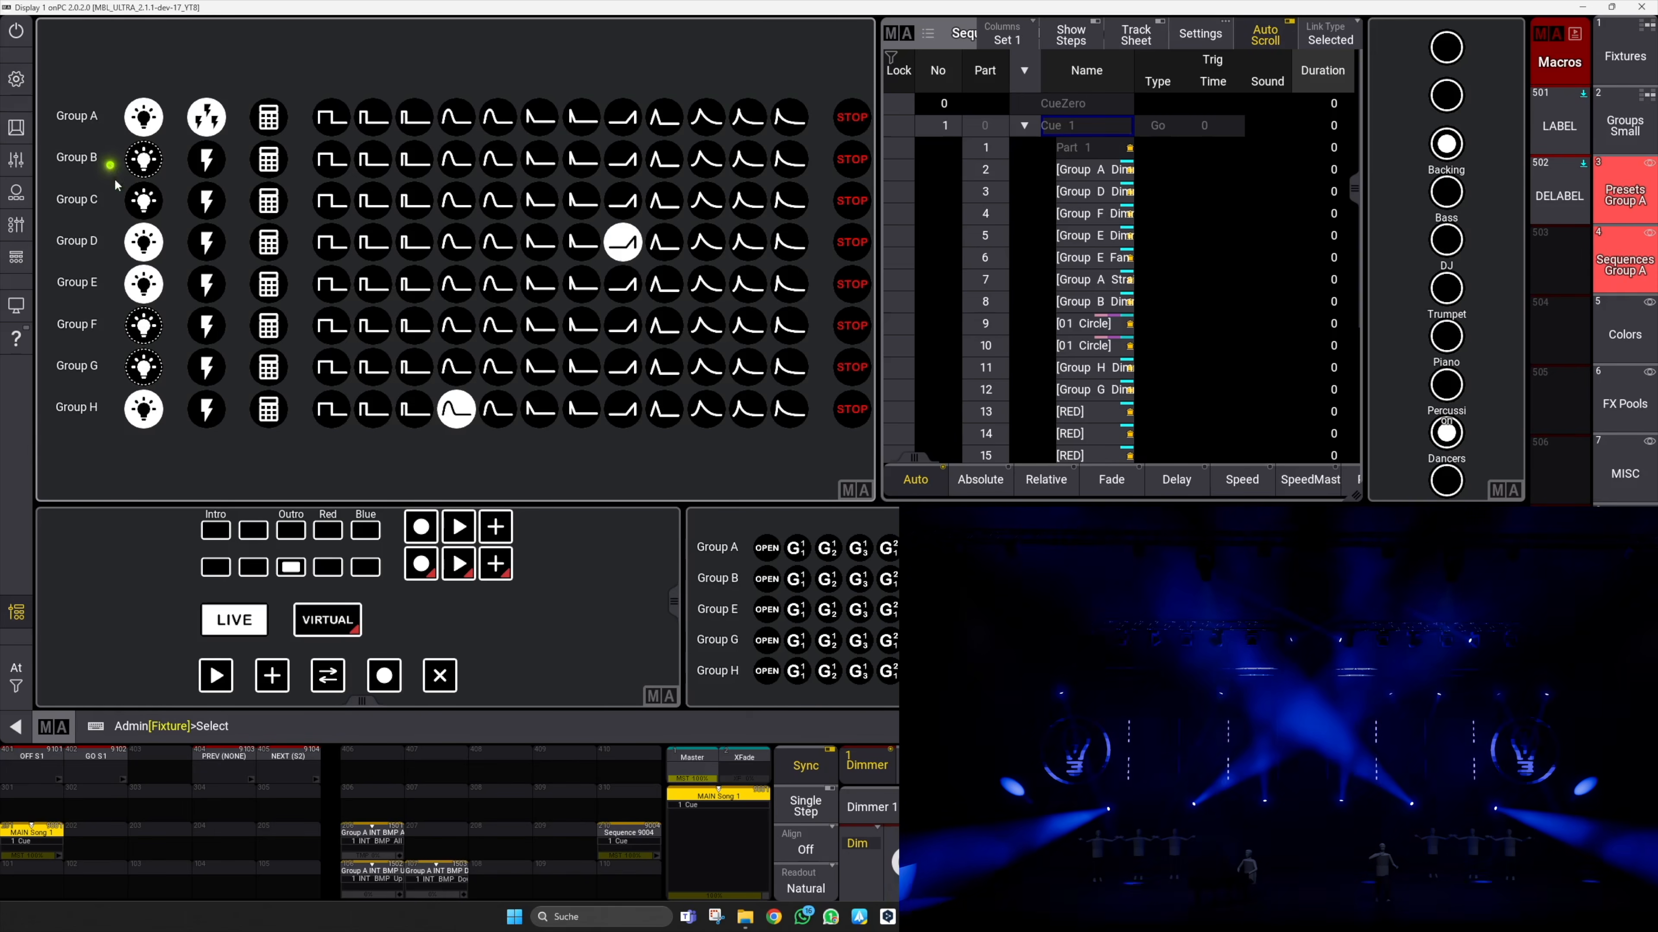
{"action": "left_click", "coordinate": [151, 121]}
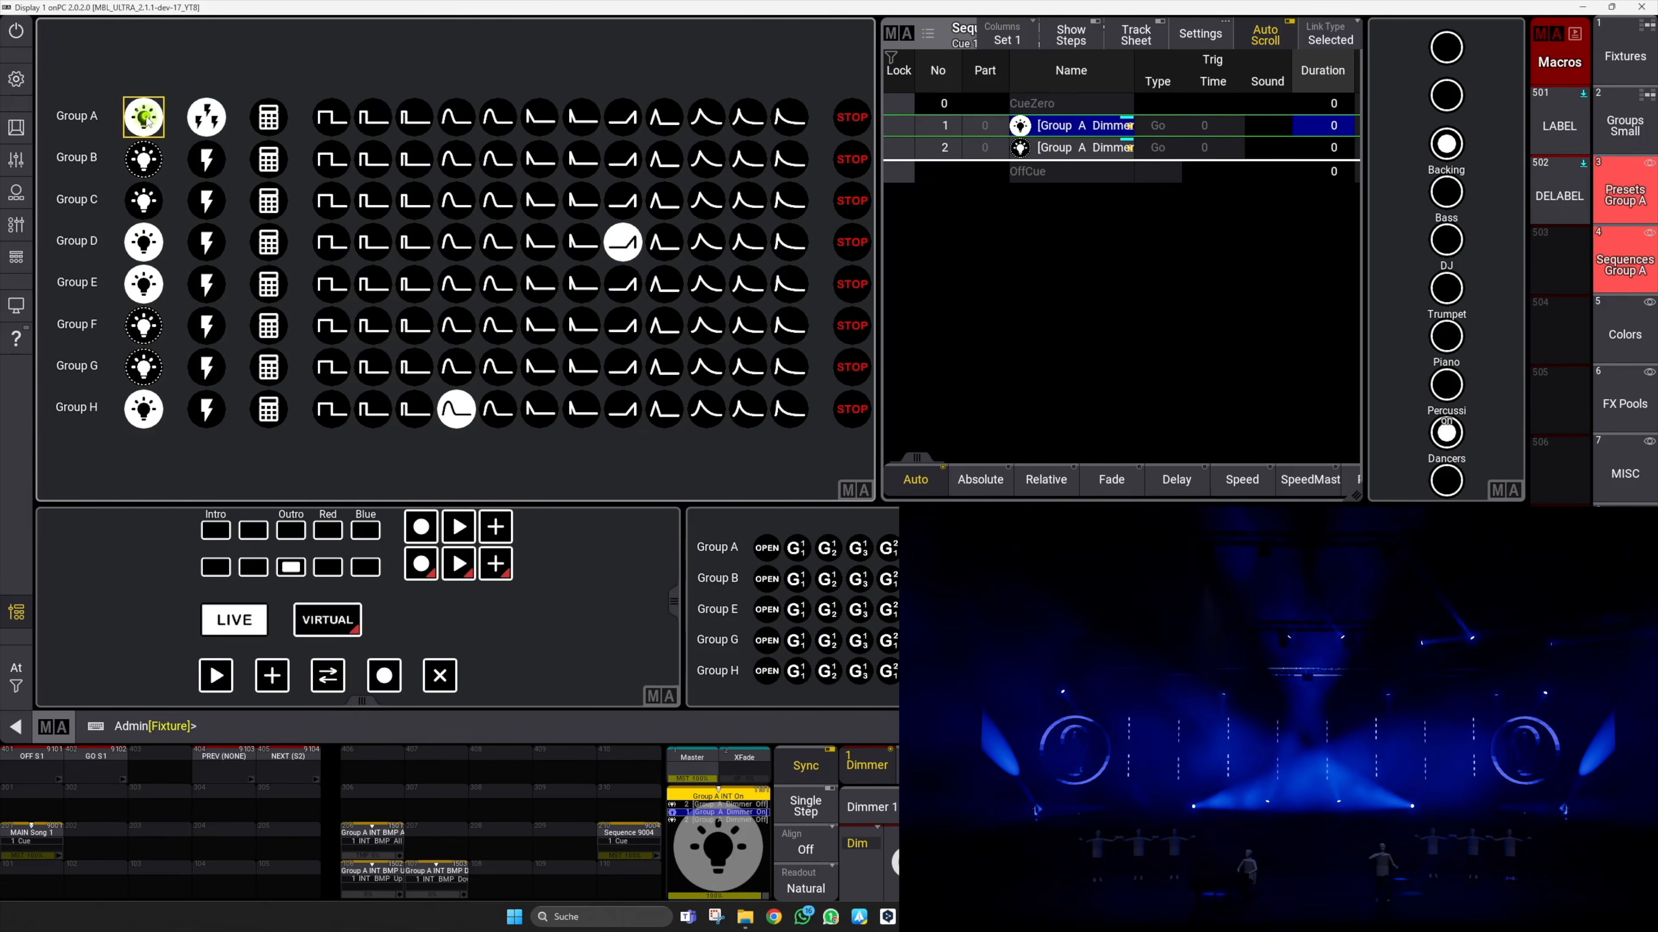
{"action": "left_click", "coordinate": [1104, 128]}
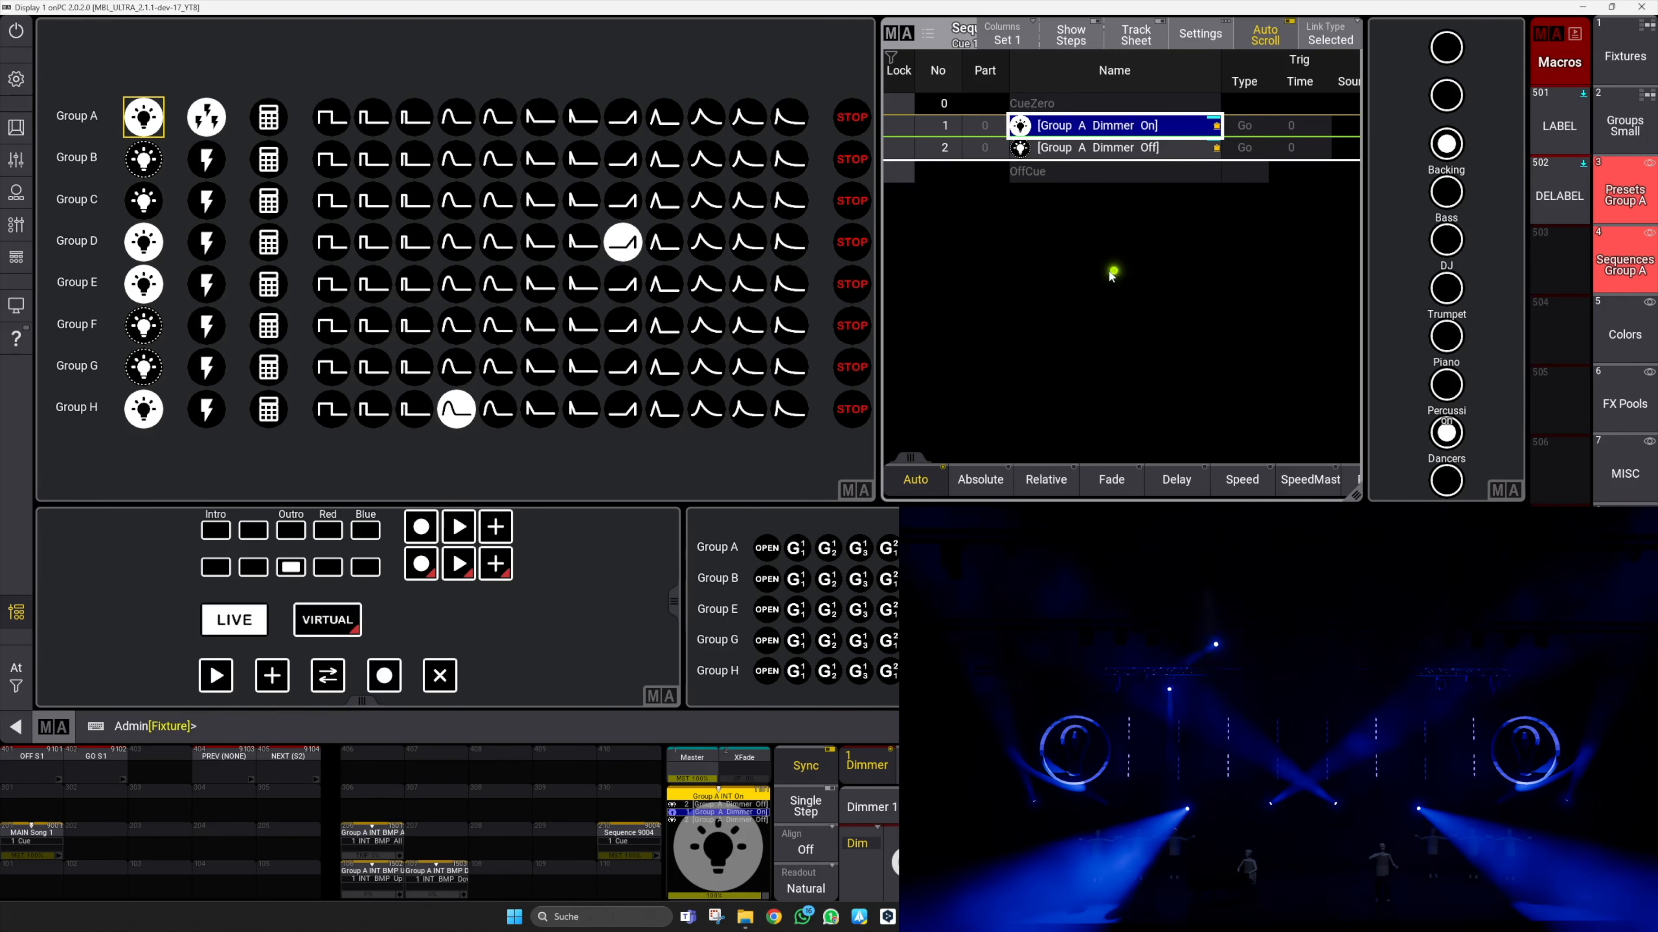
Step: Toggle Group A's dimmer repeatedly between its Dimmer On and Dimmer Off cues, ending on Dimmer Off
{"action": "left_click", "coordinate": [148, 127]}
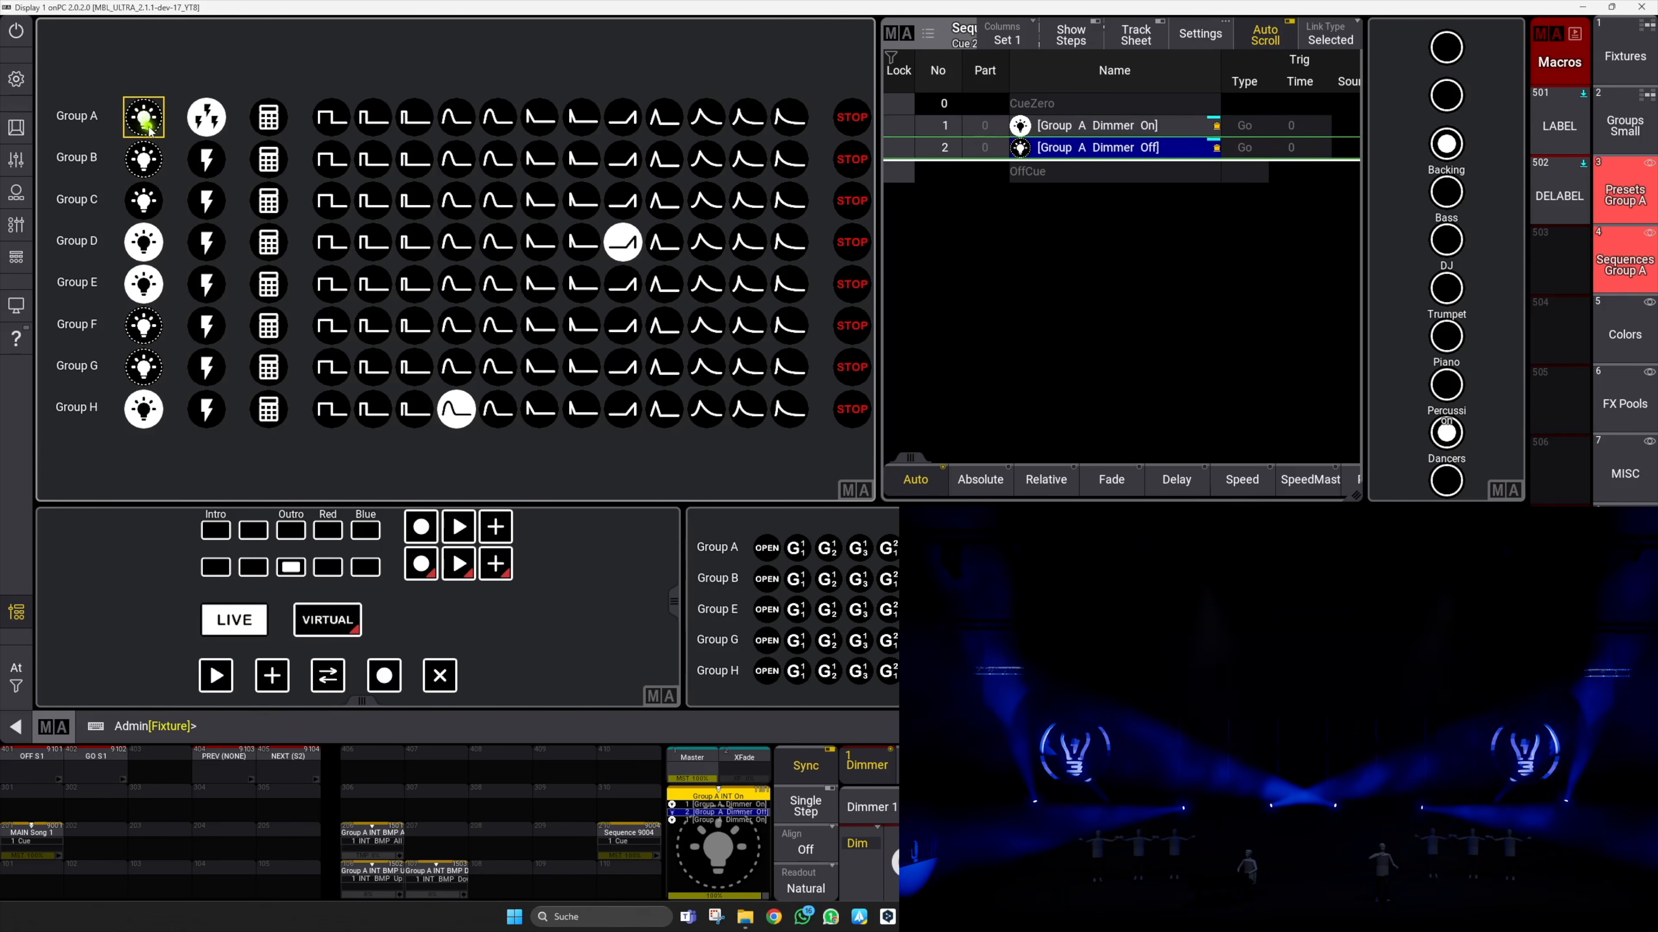
{"action": "left_click", "coordinate": [149, 128]}
{"action": "left_click", "coordinate": [149, 127]}
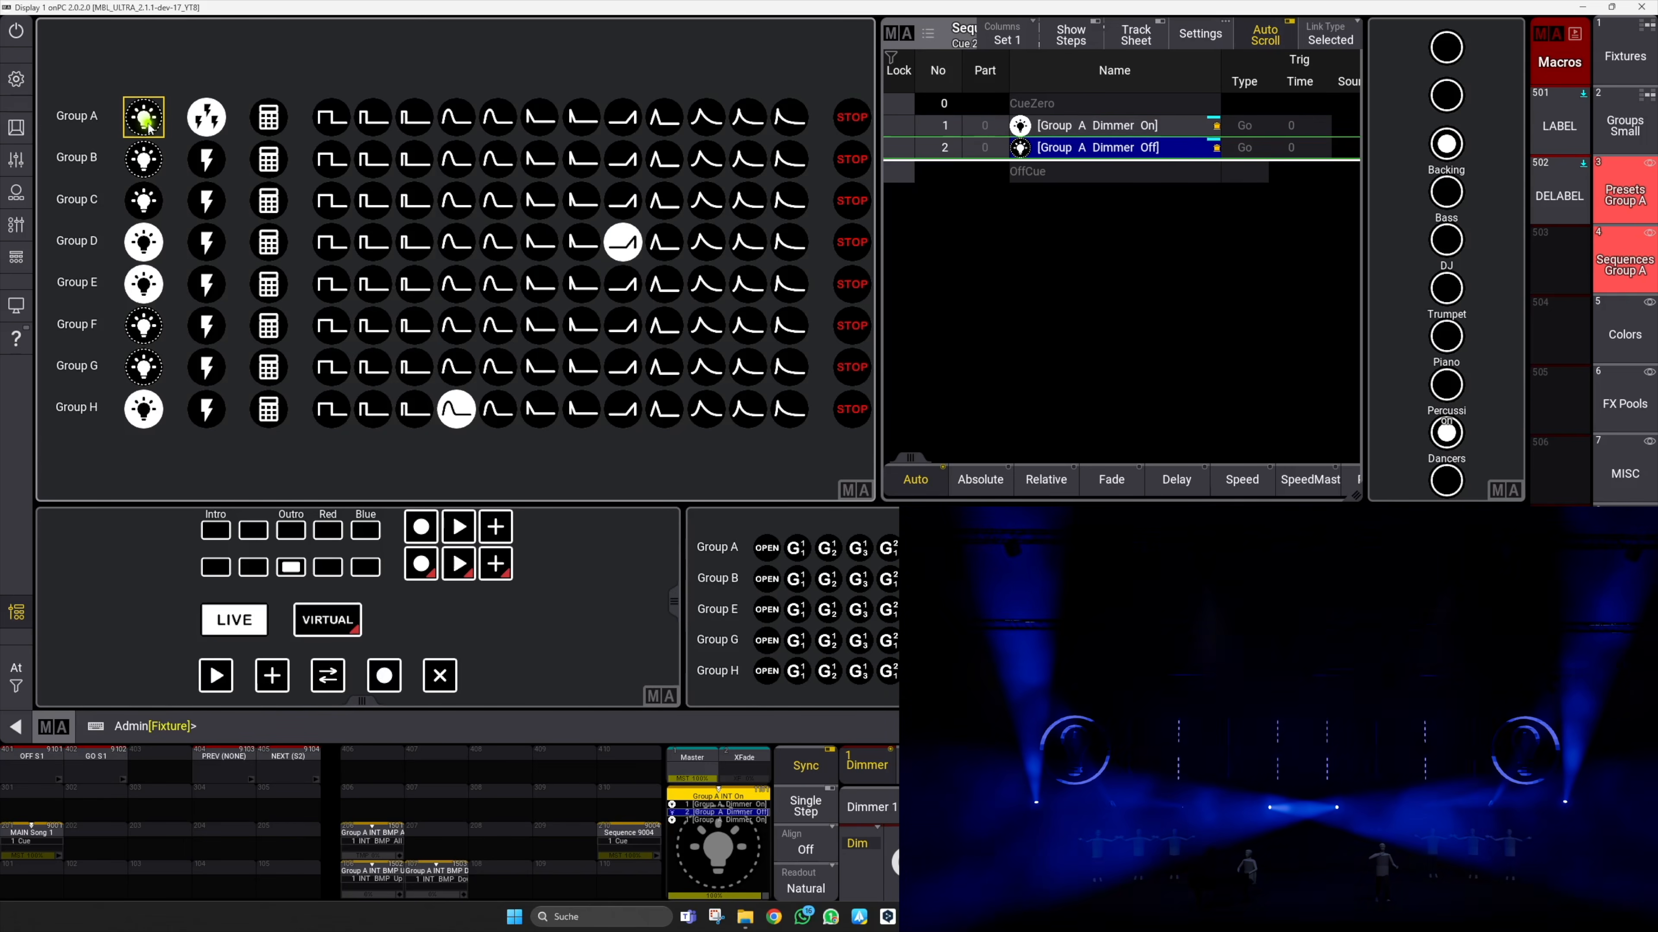
{"action": "left_click", "coordinate": [149, 127]}
{"action": "left_click", "coordinate": [149, 127]}
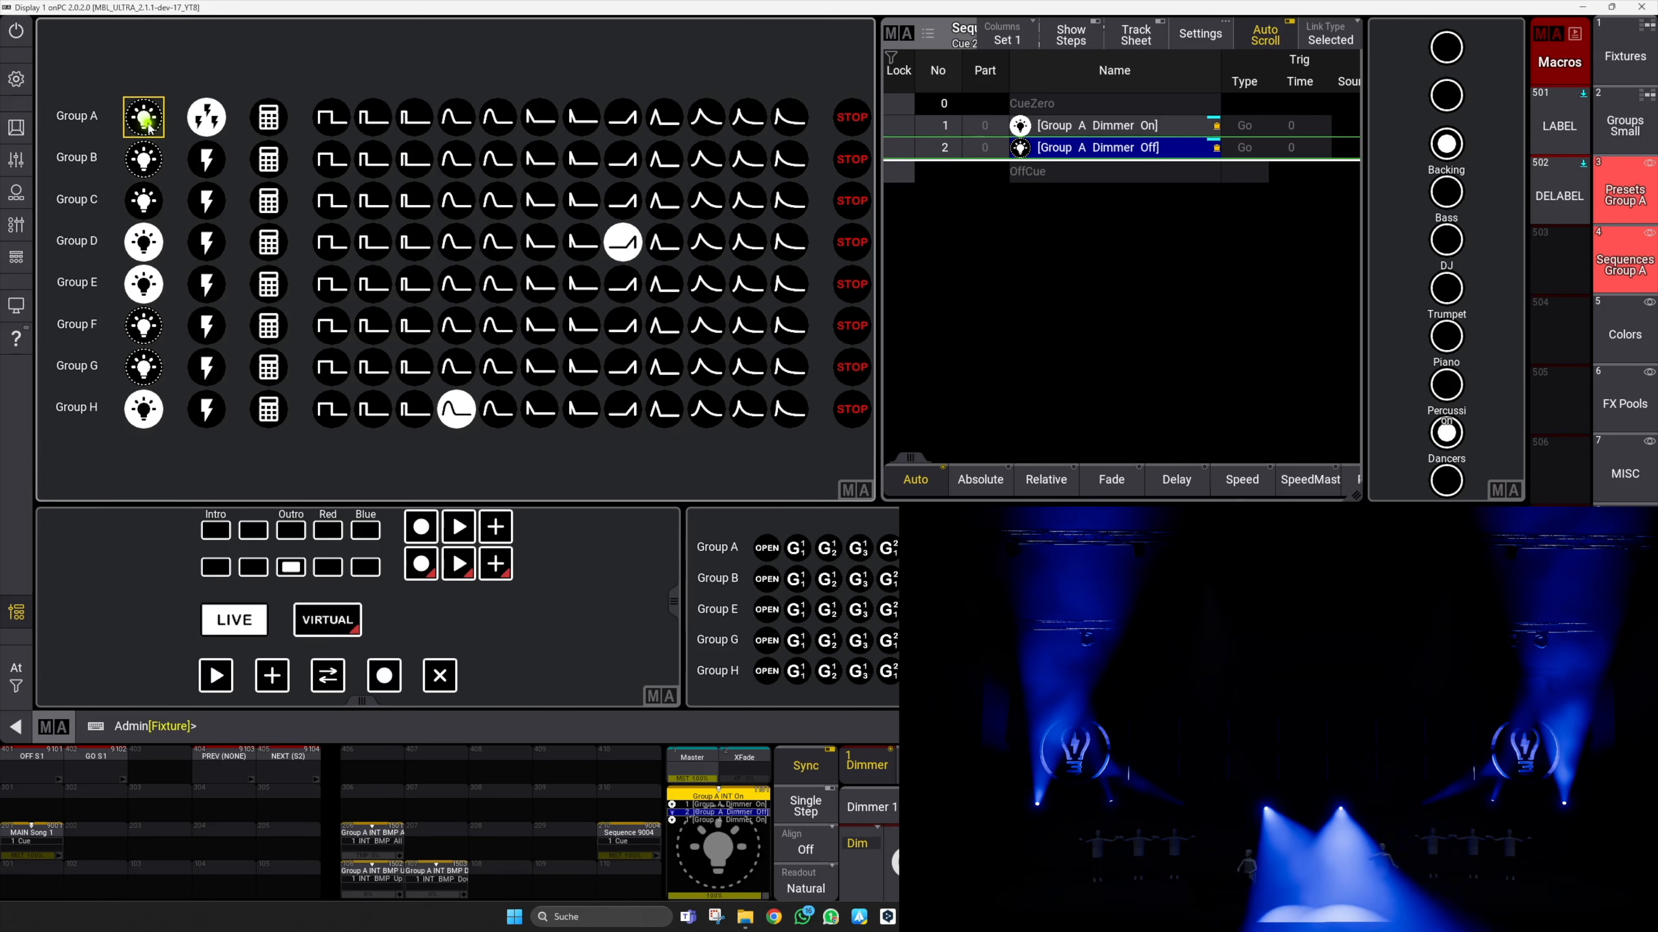
{"action": "left_click", "coordinate": [149, 127]}
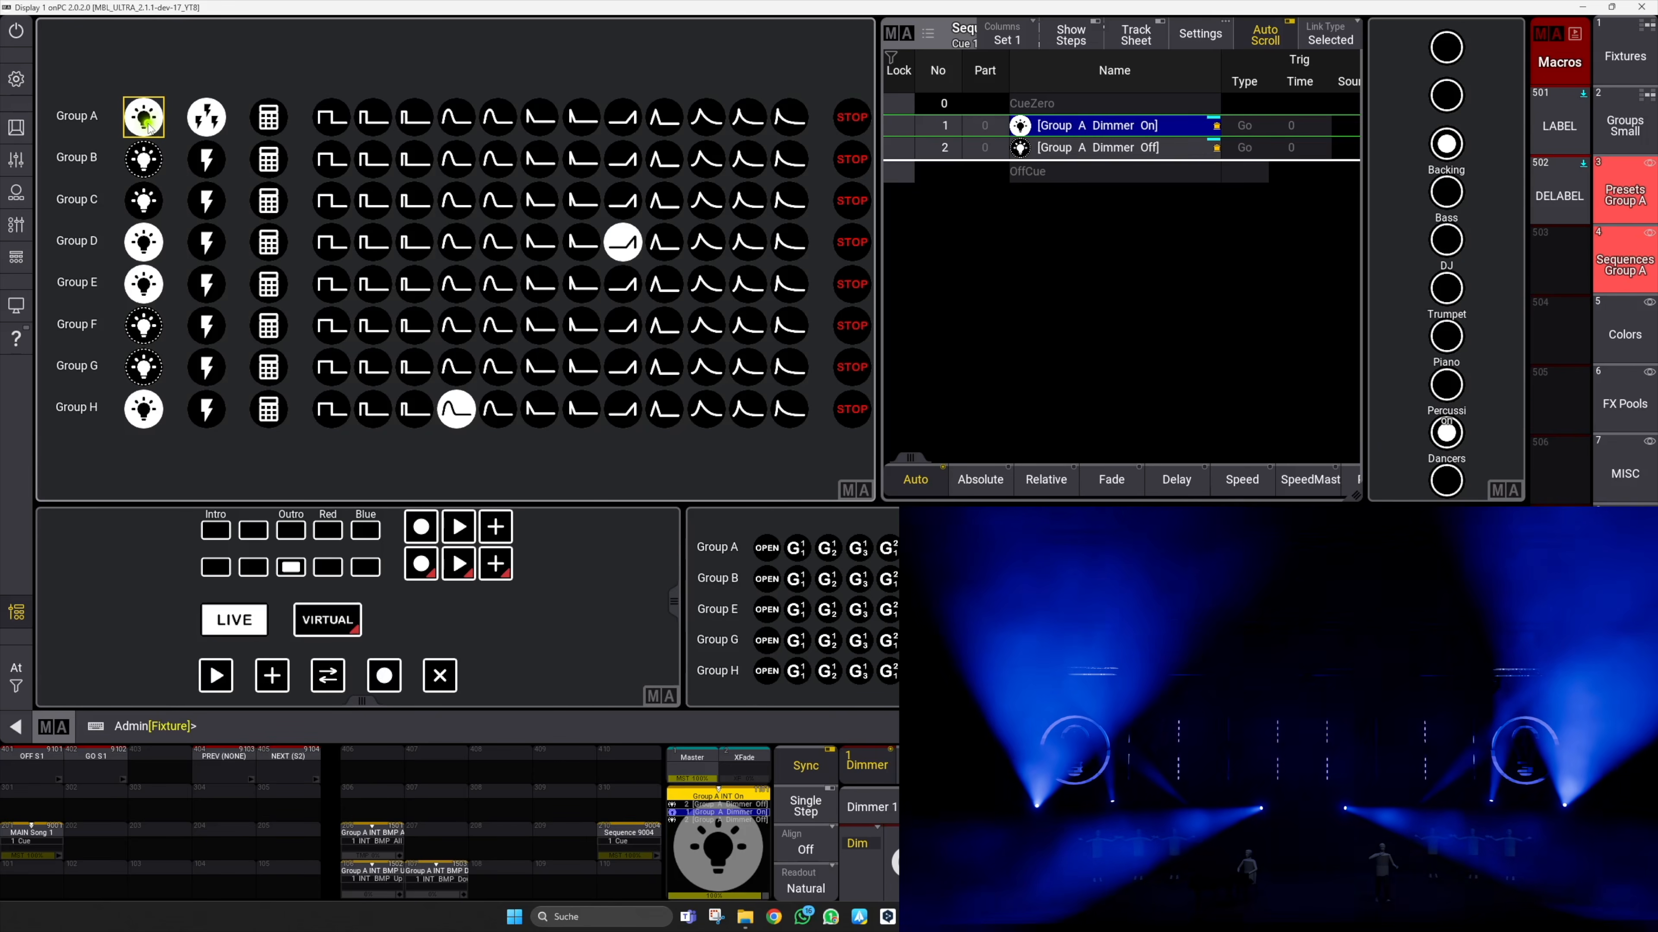
{"action": "left_click", "coordinate": [149, 128]}
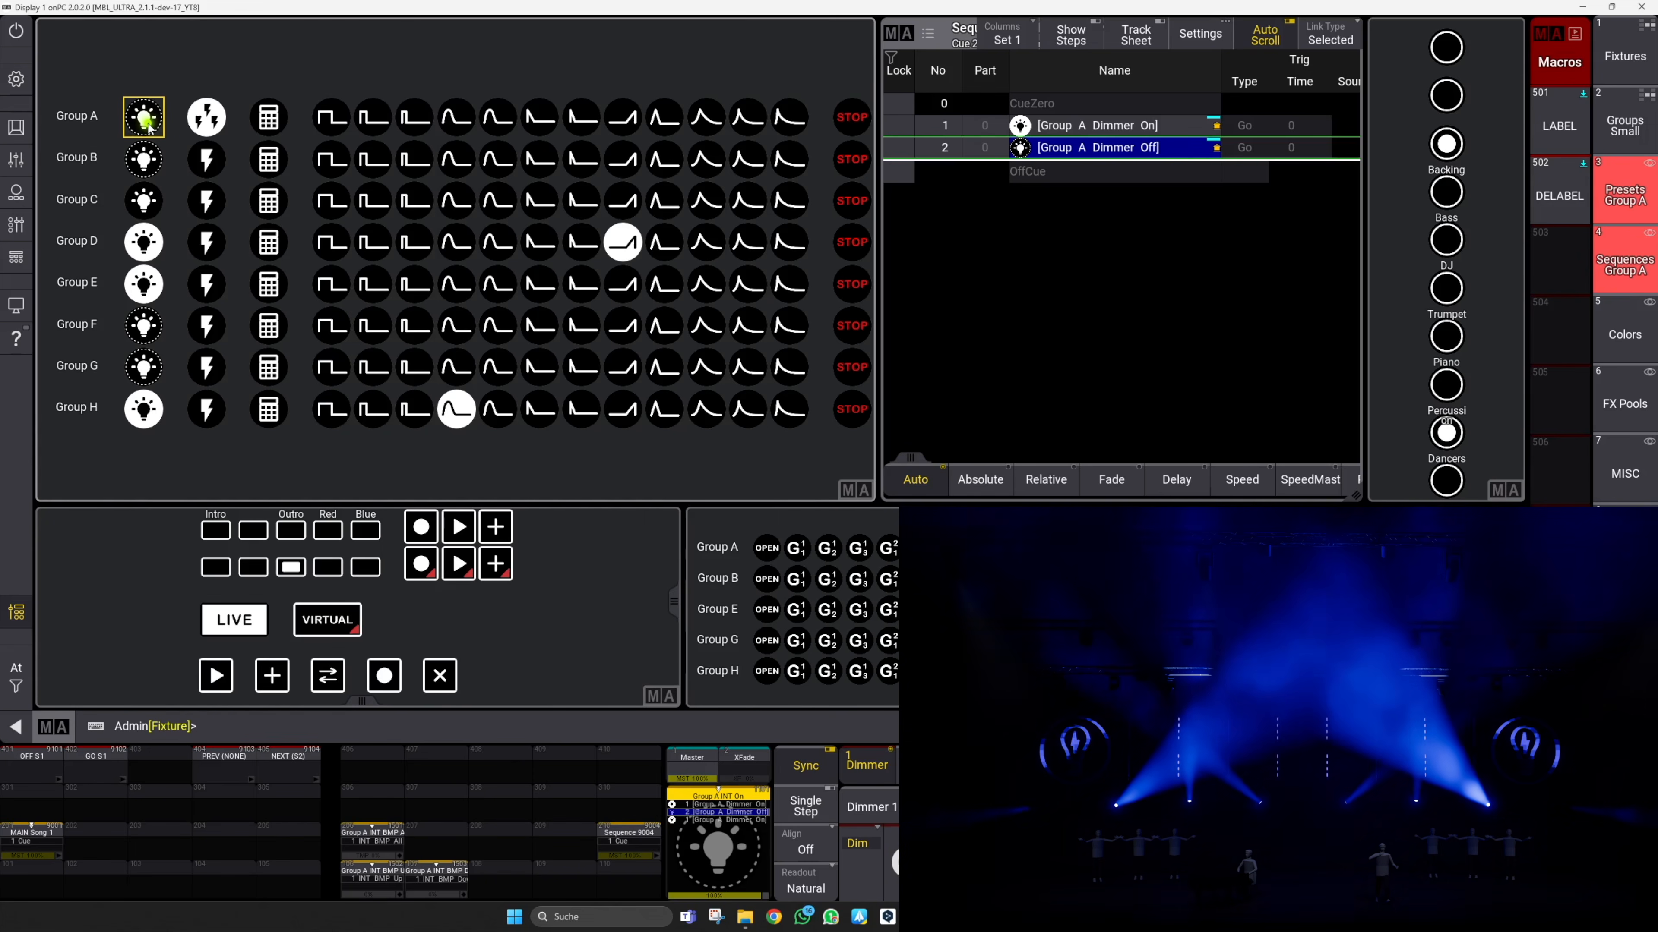
Step: Release Group A's dimmer sequence with the Off command, and trigger it again to its Dimmer On cue
{"action": "key", "text": "o"}
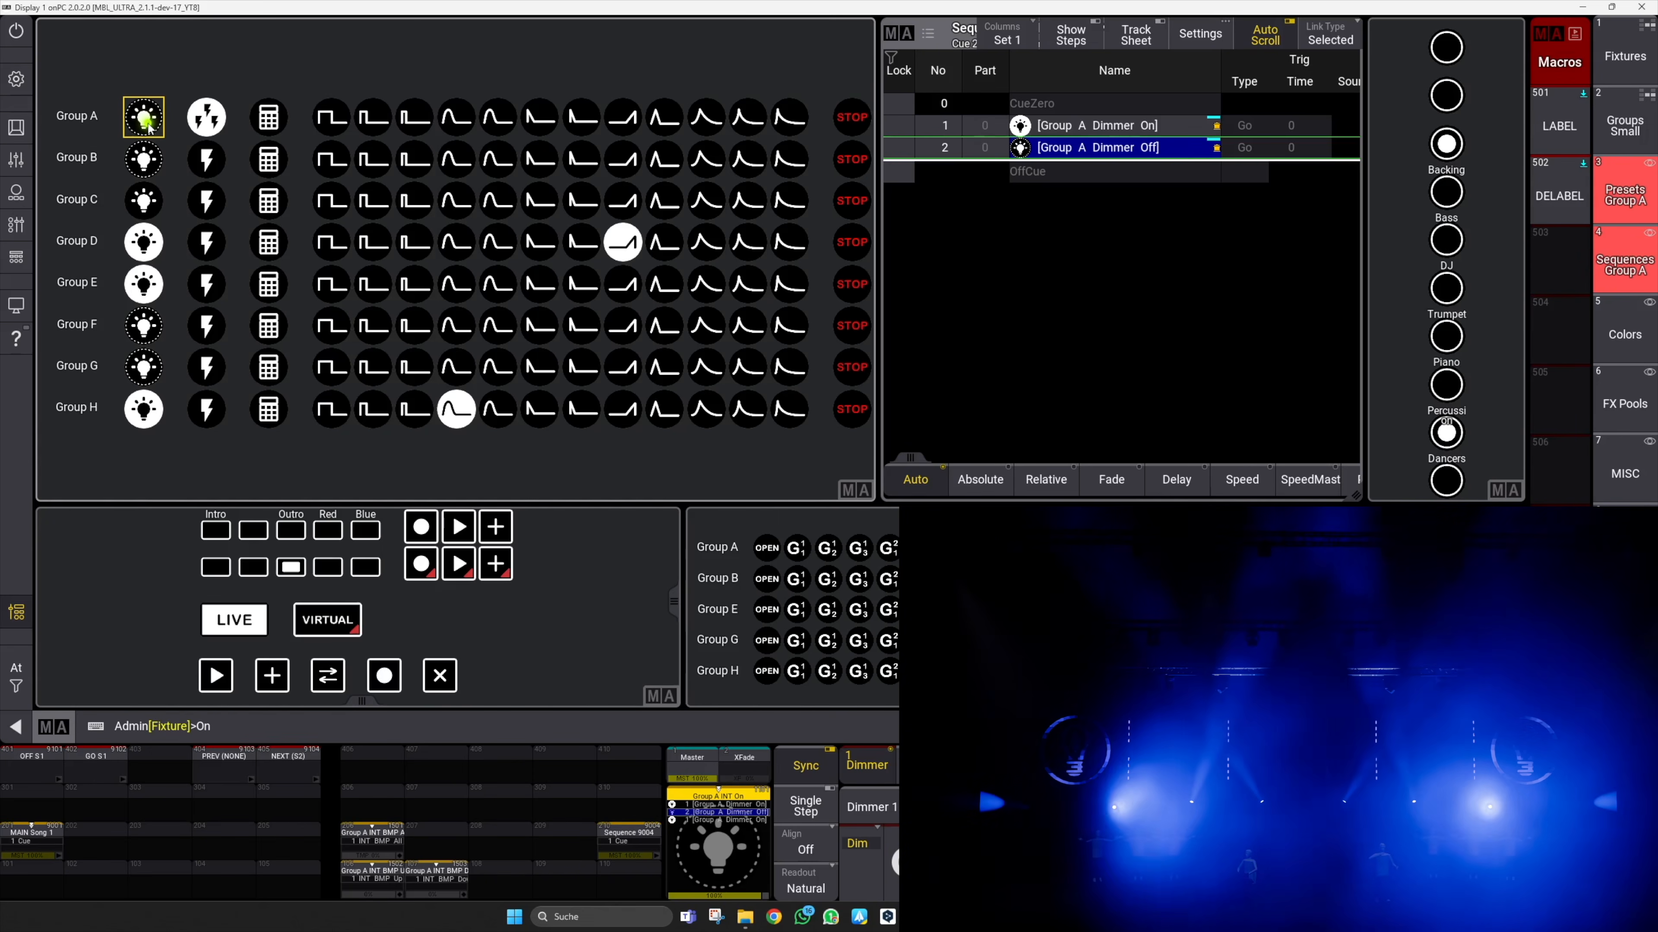
{"action": "key", "text": "o"}
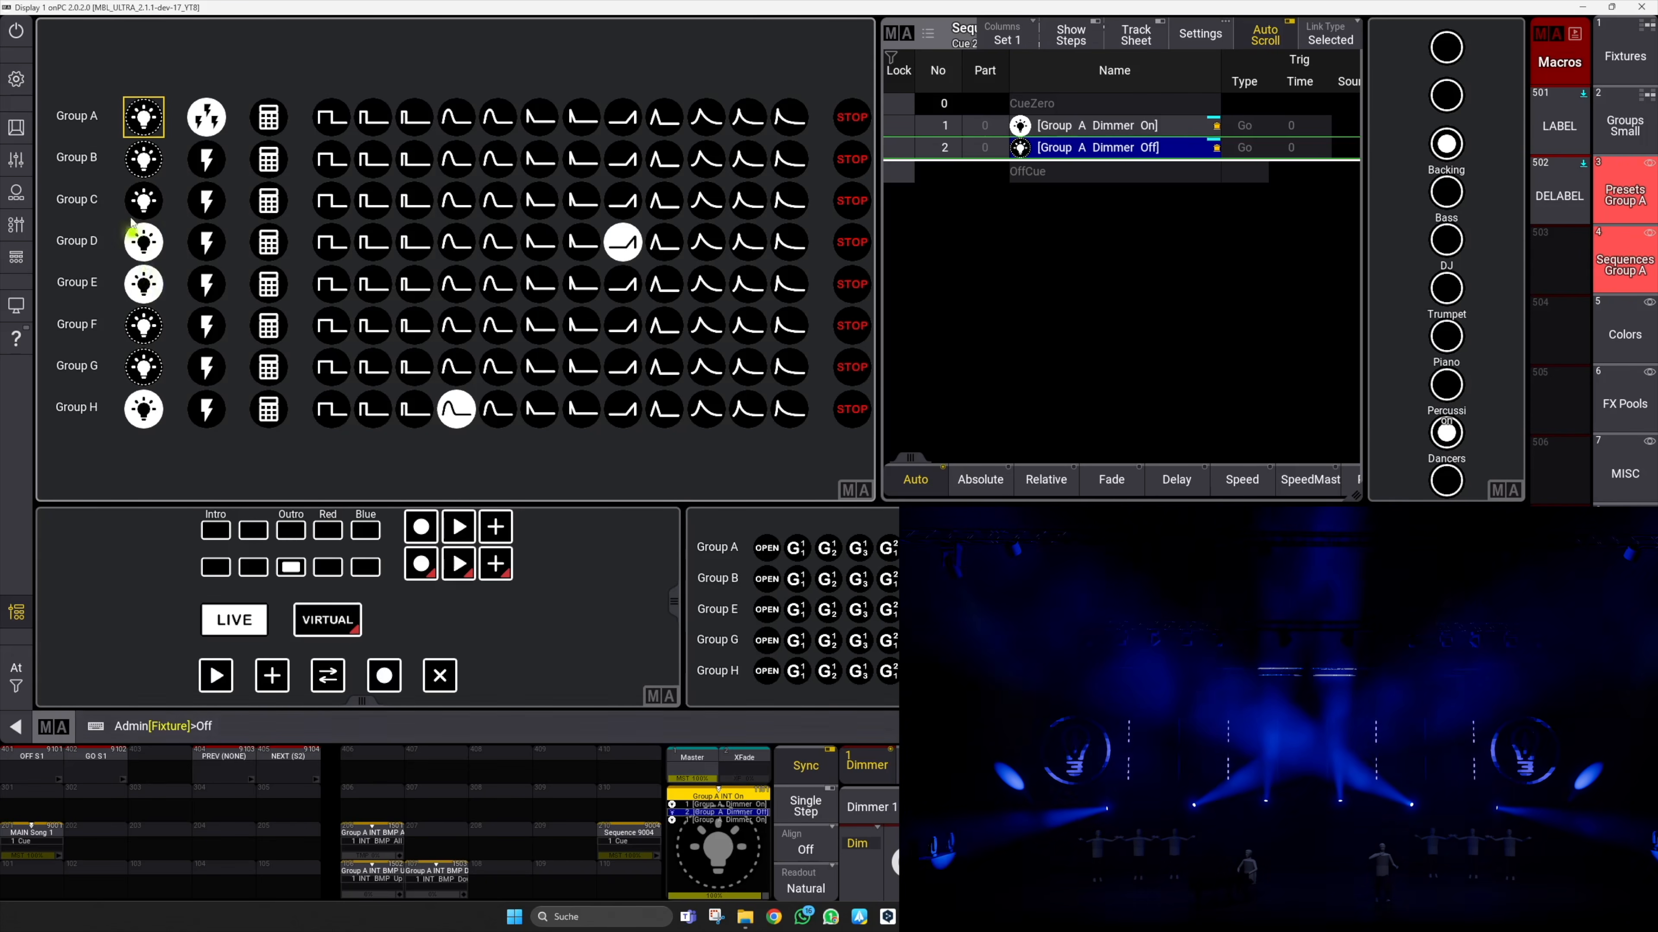
{"action": "left_click", "coordinate": [150, 119]}
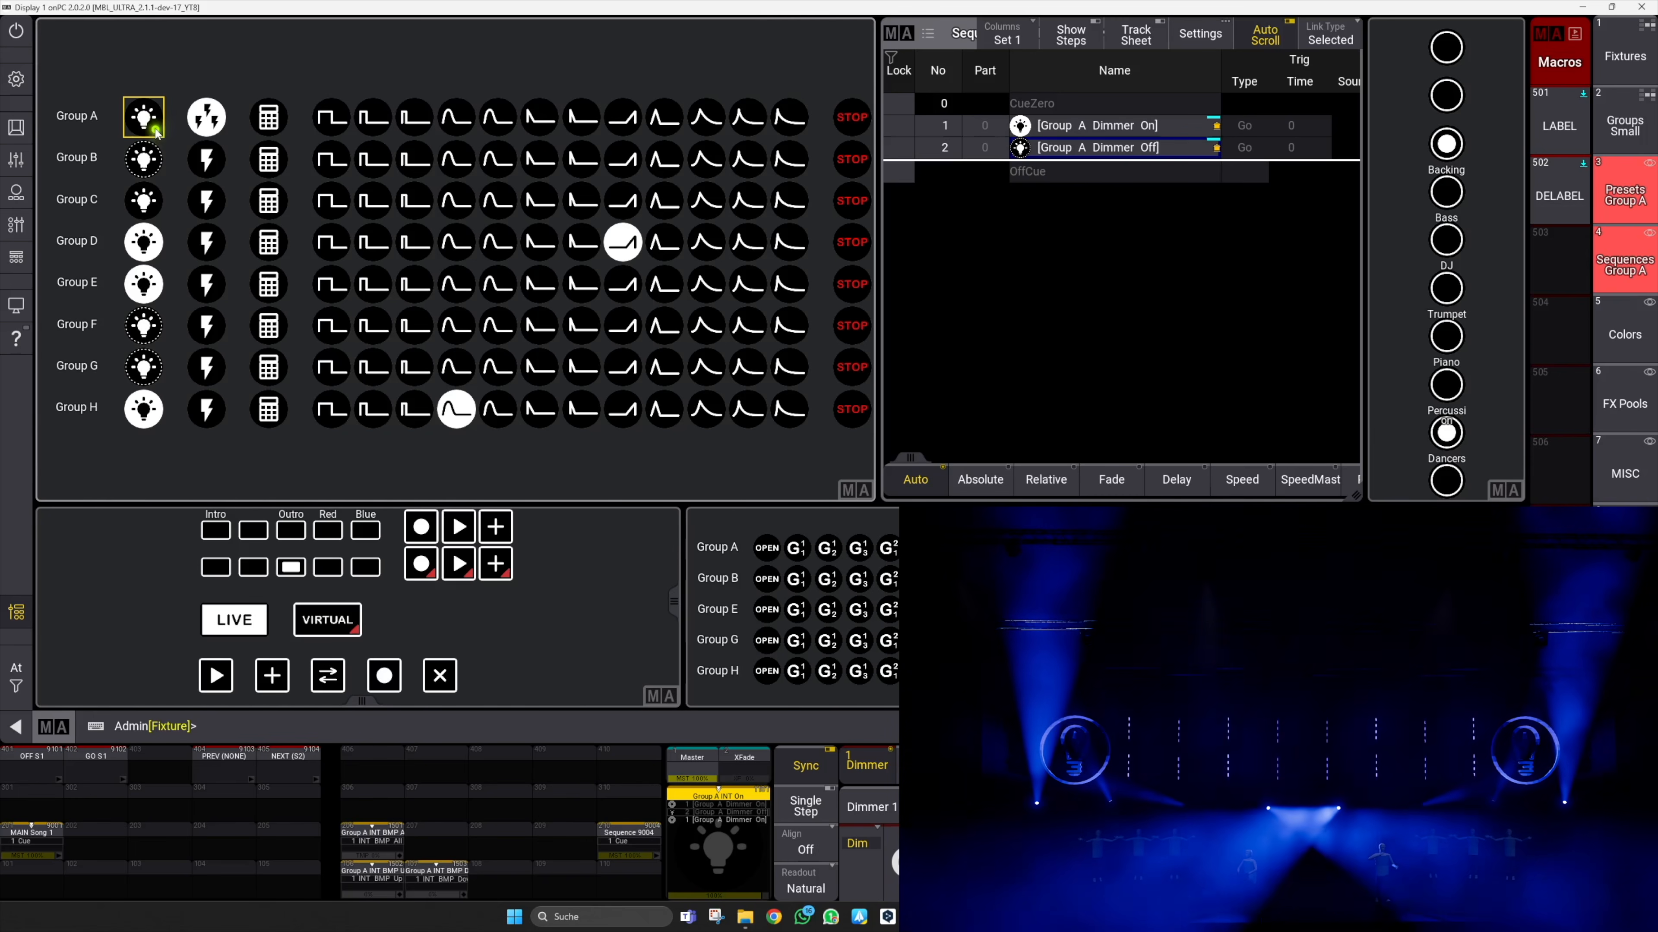
{"action": "left_click", "coordinate": [138, 134]}
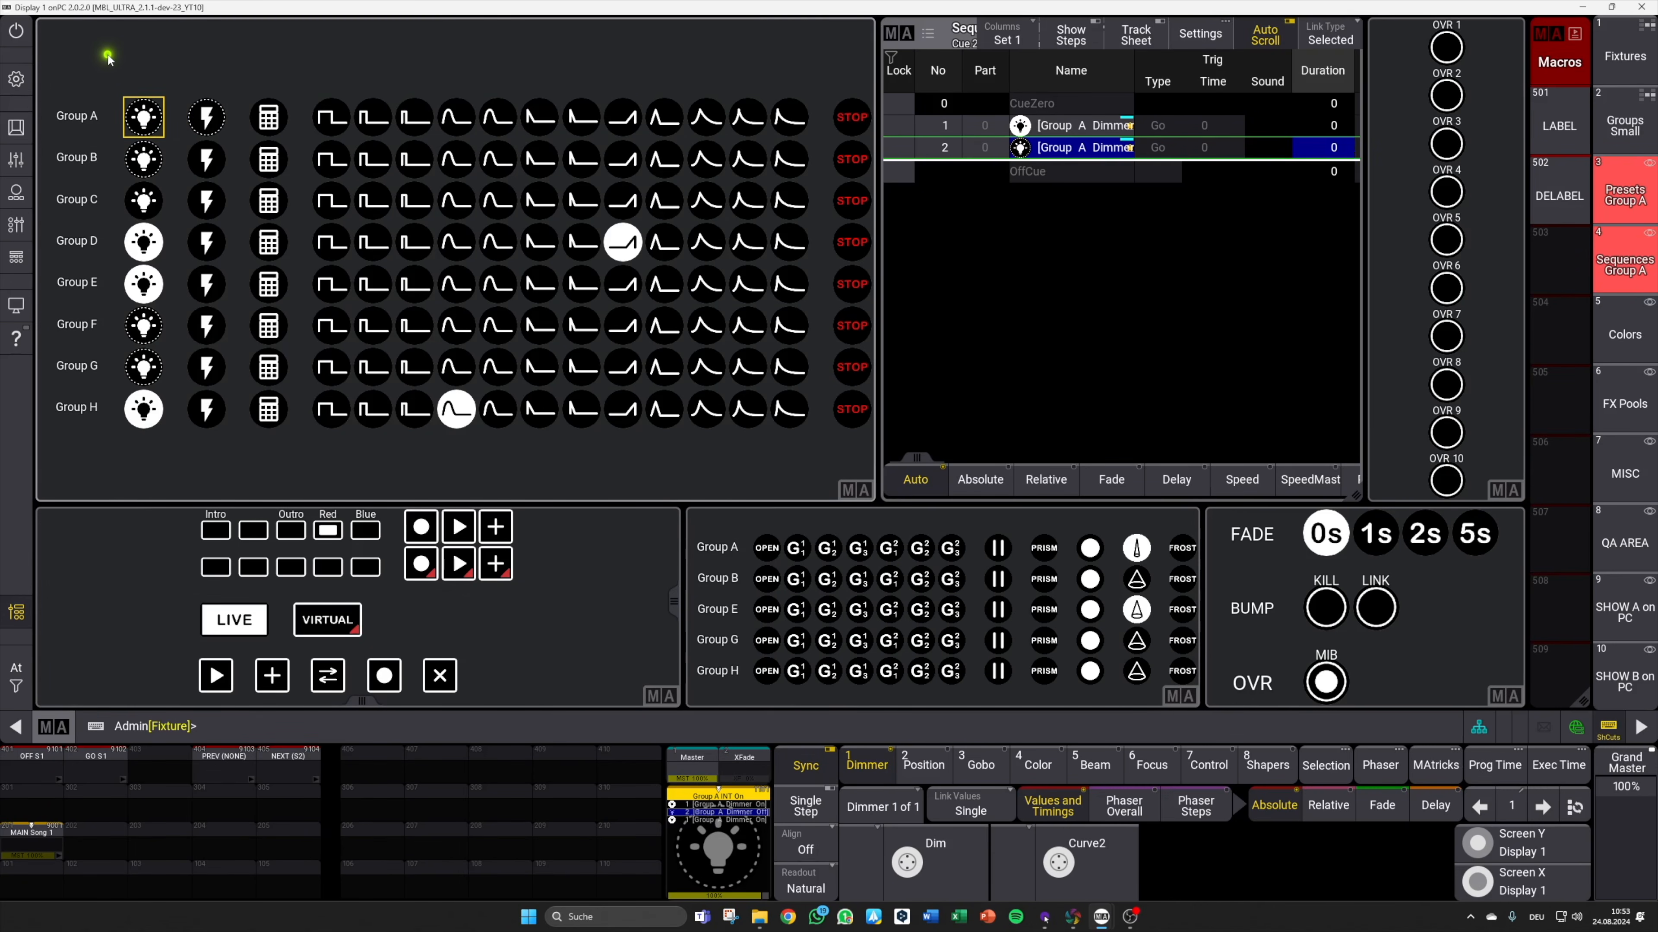
{"action": "left_click", "coordinate": [144, 123]}
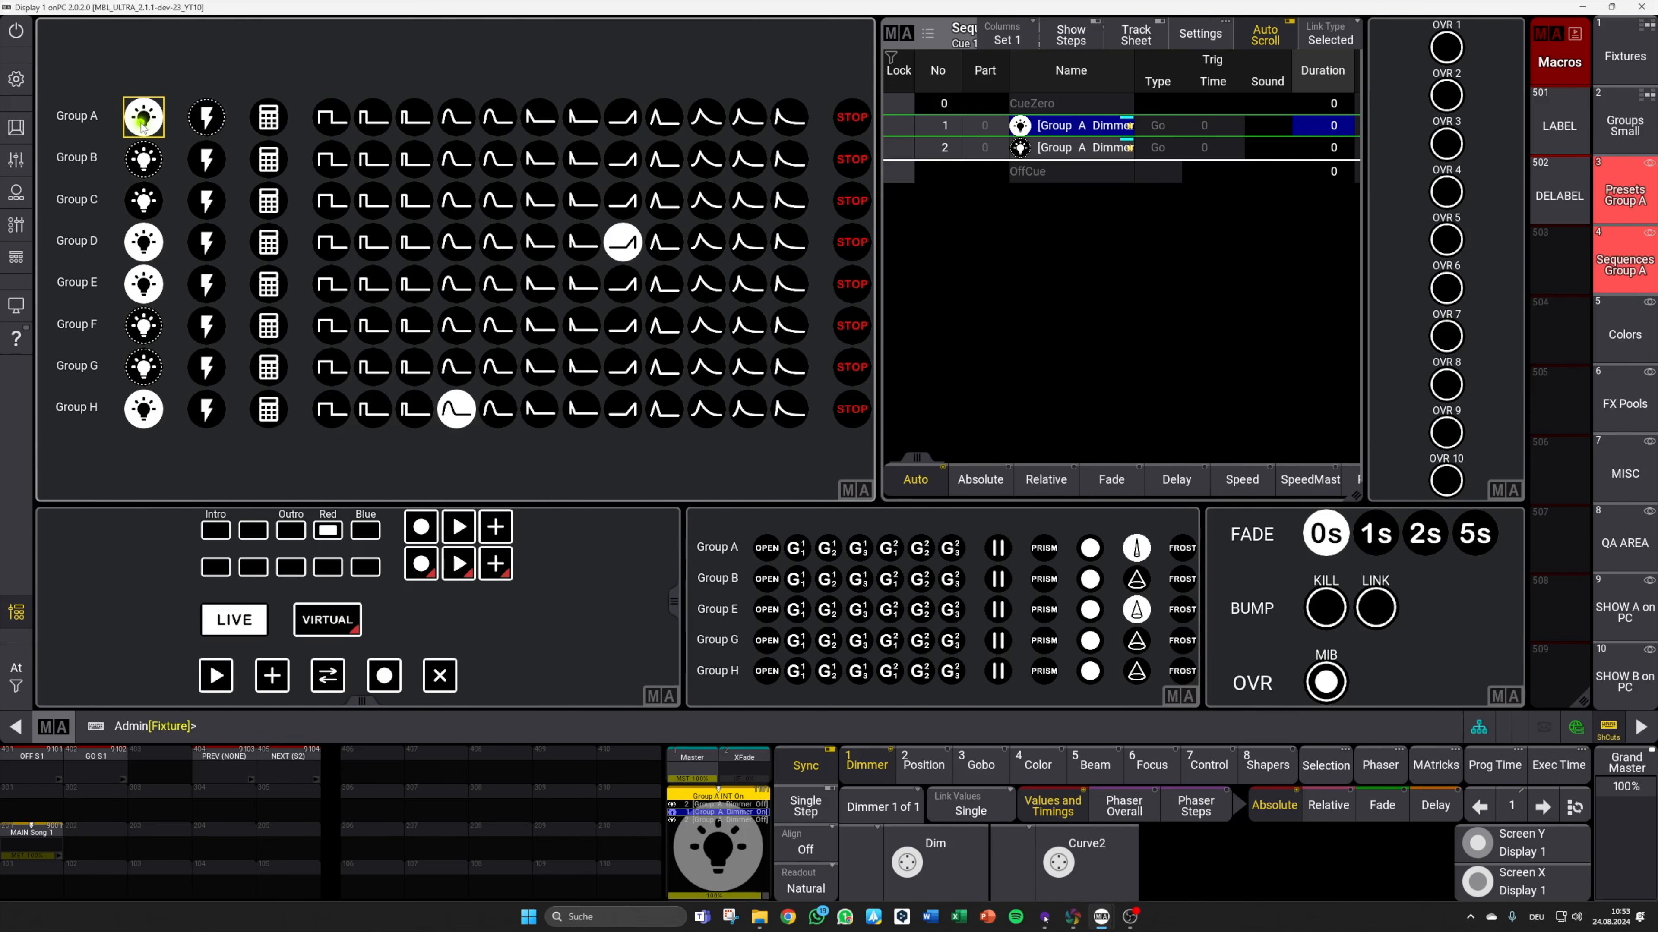
Step: In the virtual layer, switch on Group B's dimmer and set Group A's to Dimmer Off, and combine this look with the live output
{"action": "left_click", "coordinate": [330, 617]}
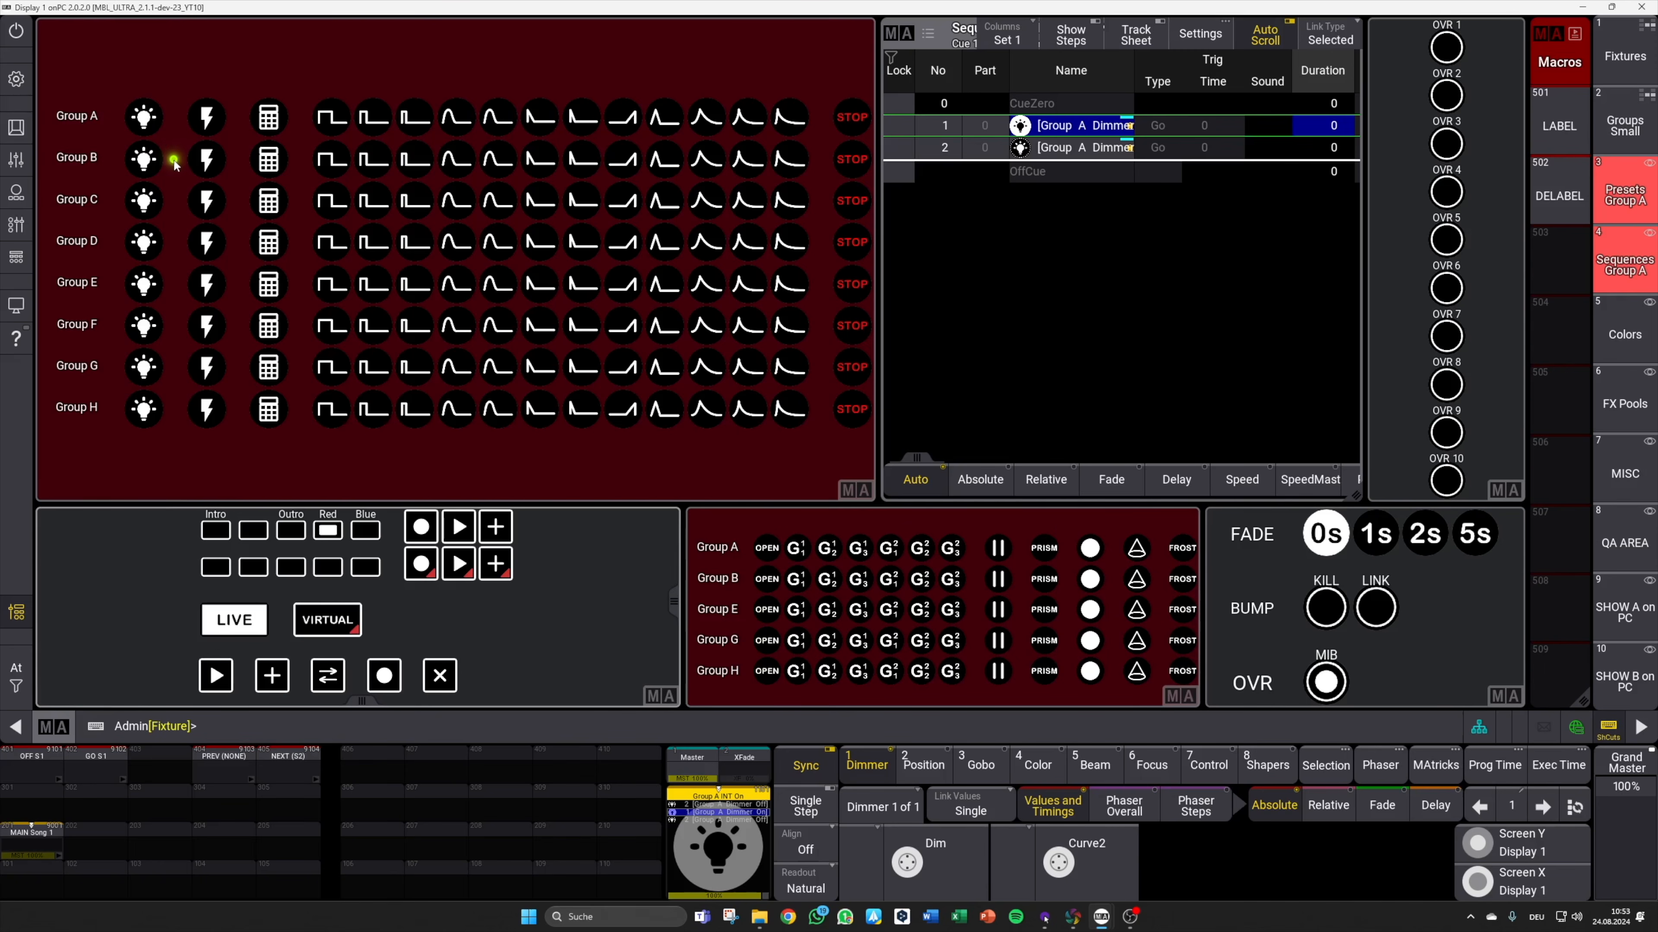
{"action": "left_click", "coordinate": [147, 169]}
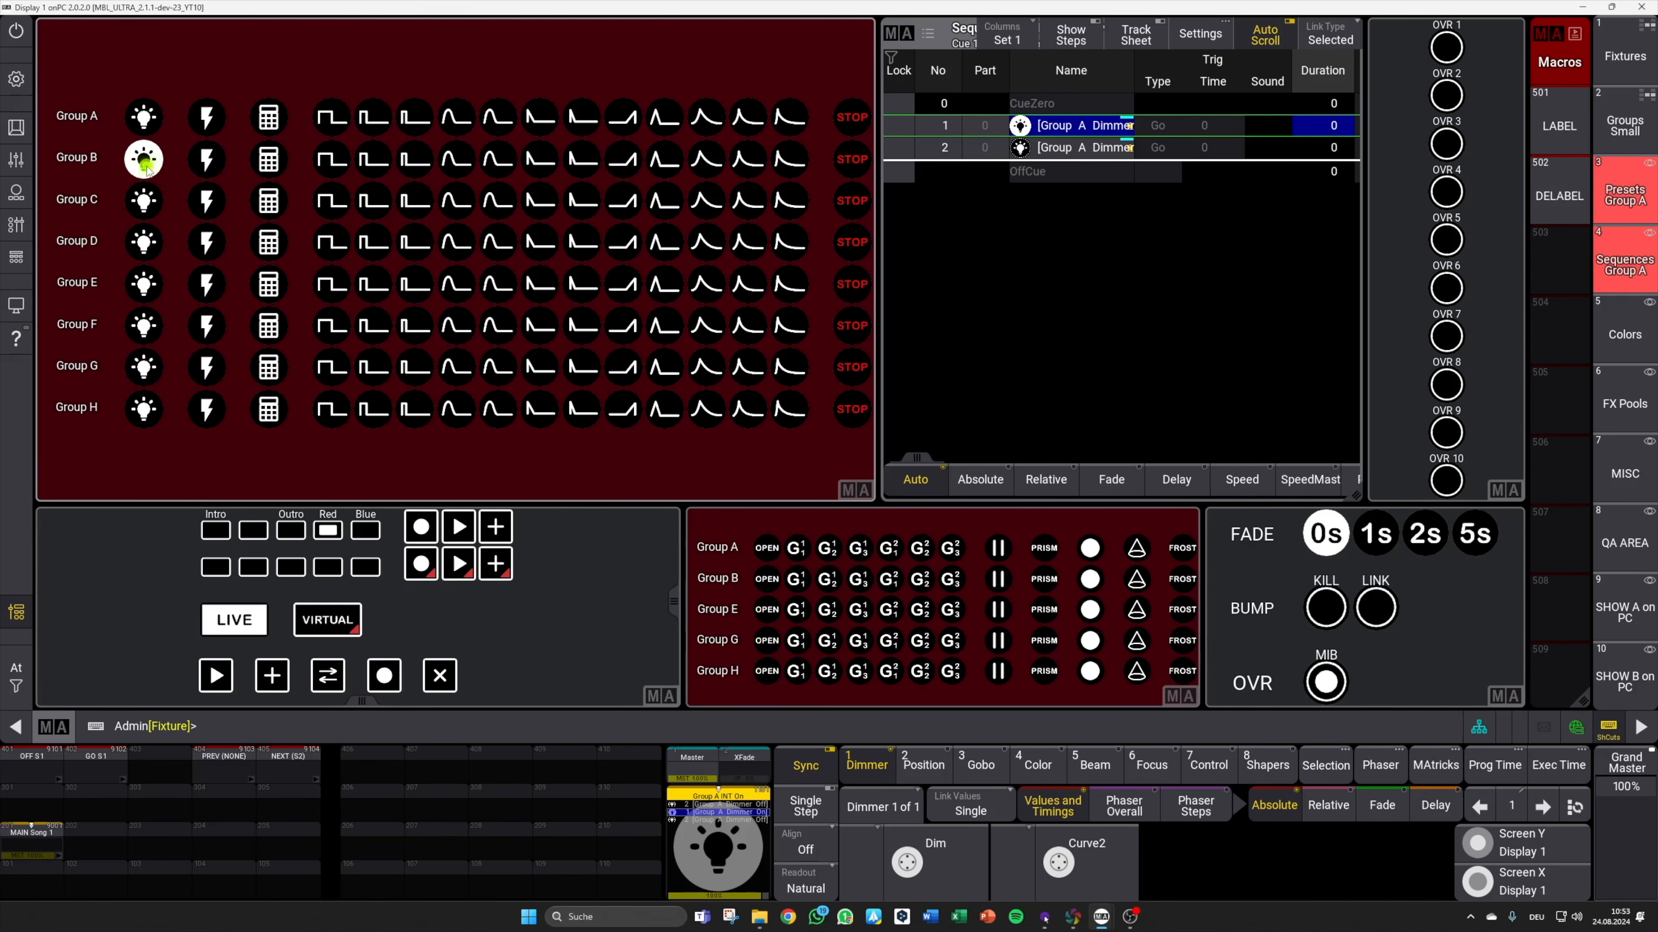
{"action": "left_click", "coordinate": [150, 124]}
{"action": "left_click", "coordinate": [149, 124]}
{"action": "left_click", "coordinate": [275, 679]}
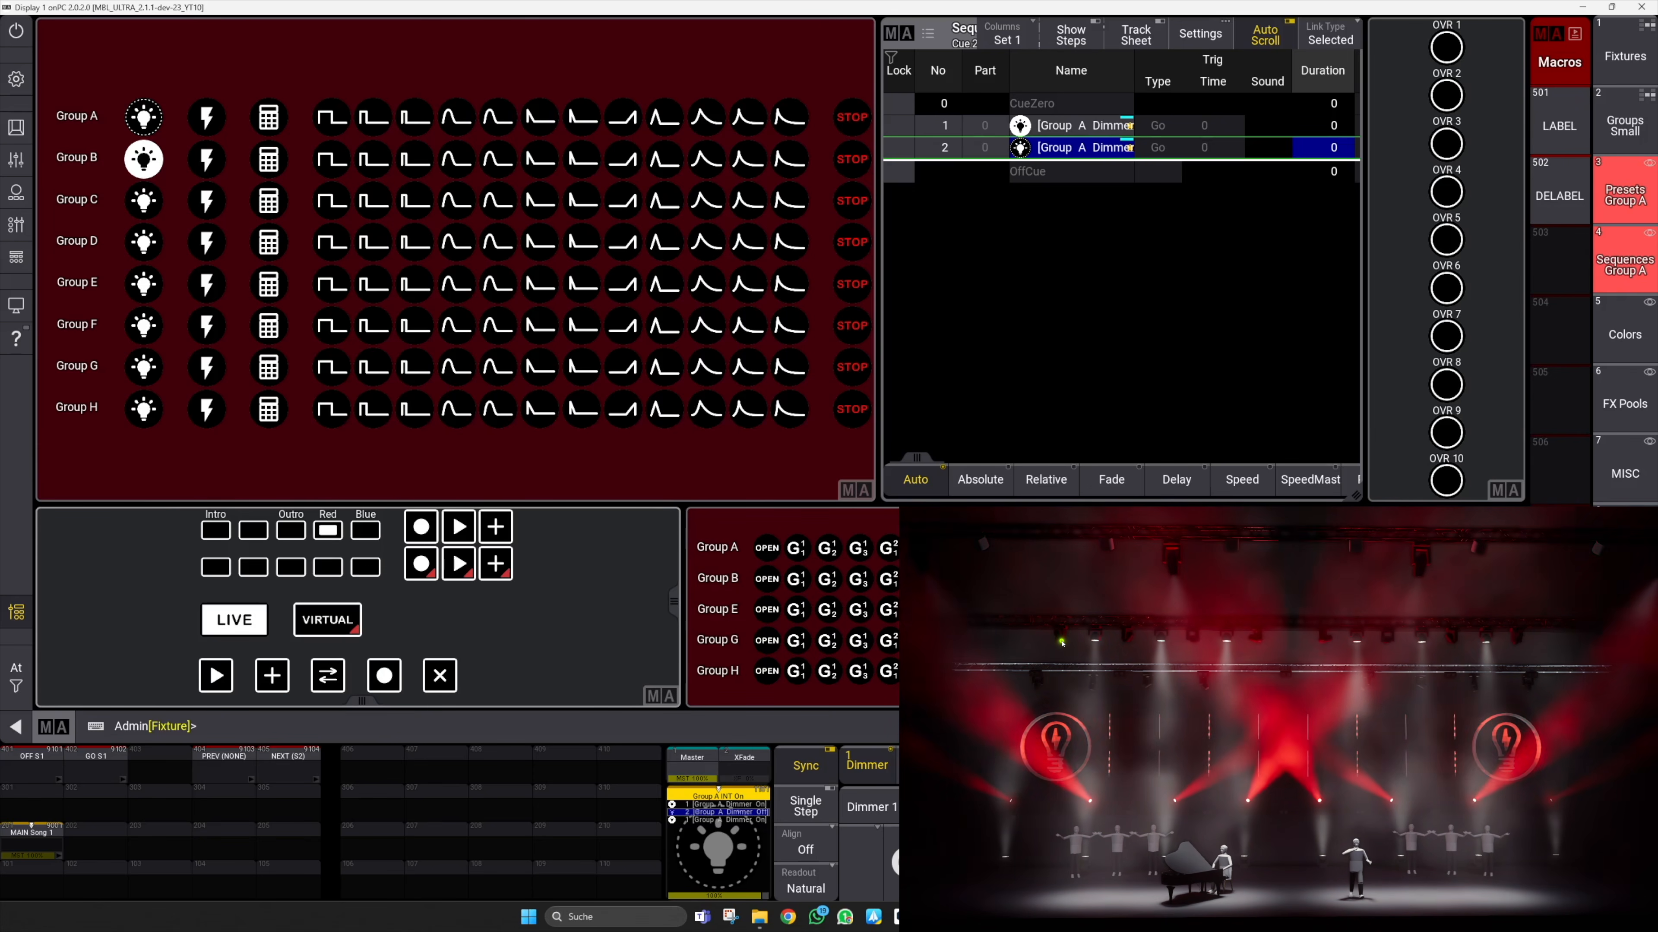
{"action": "left_click", "coordinate": [565, 637]}
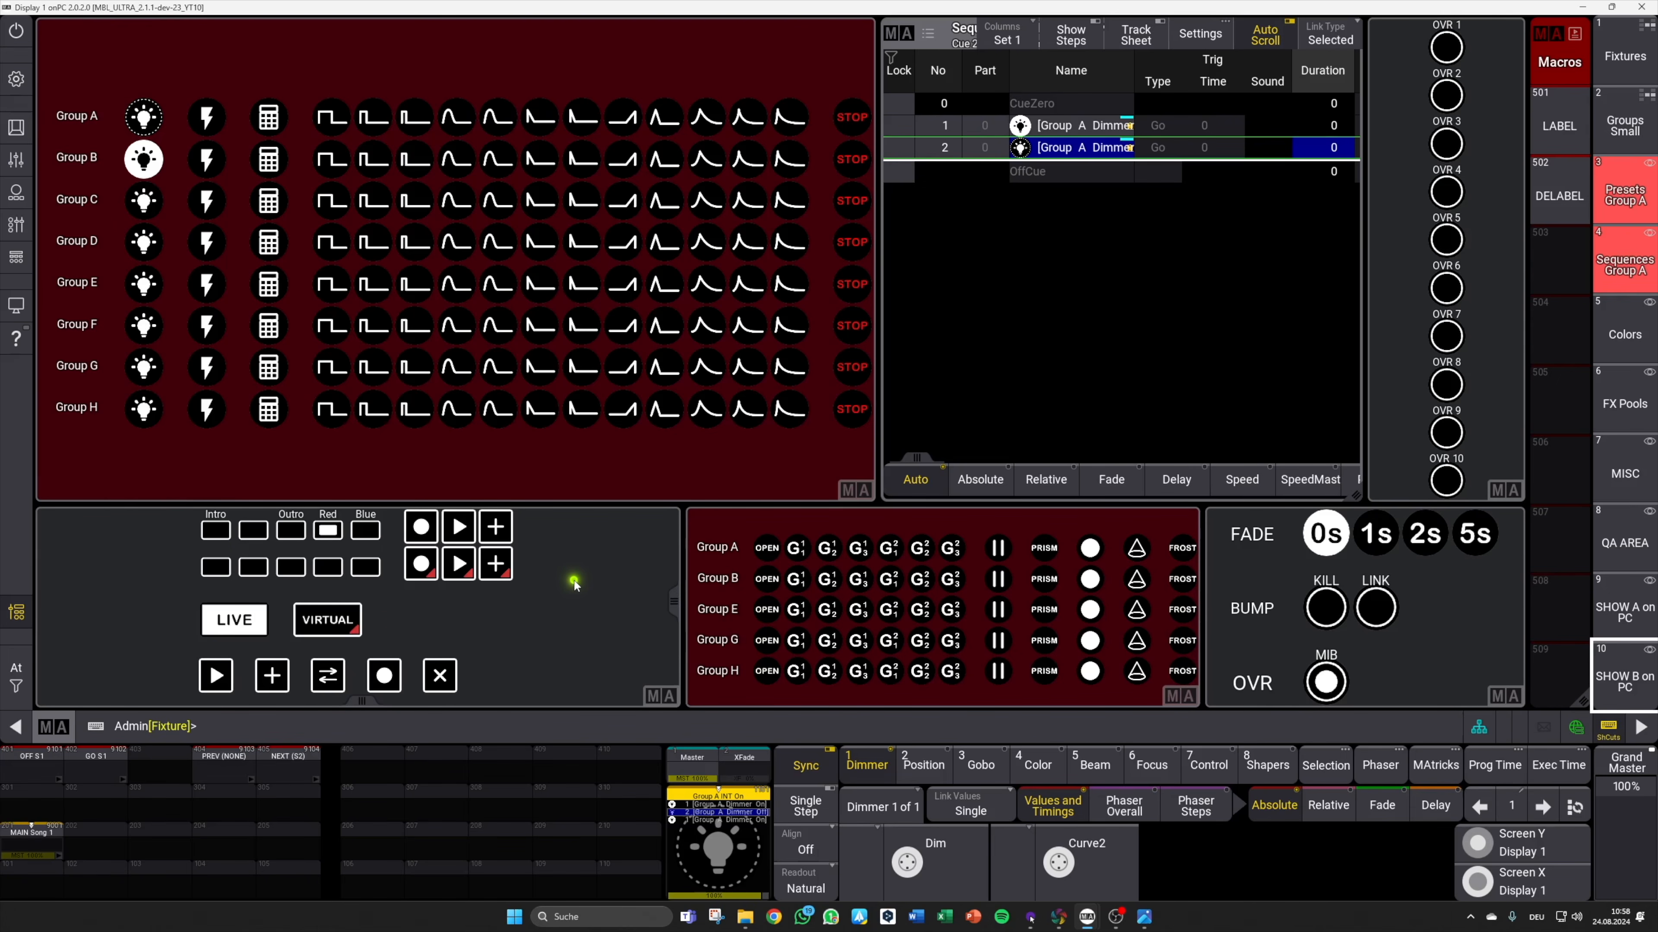
Step: Bring up the console photo, and show the TC and PPS views in the Display 2 window
{"action": "left_click", "coordinate": [1149, 921]}
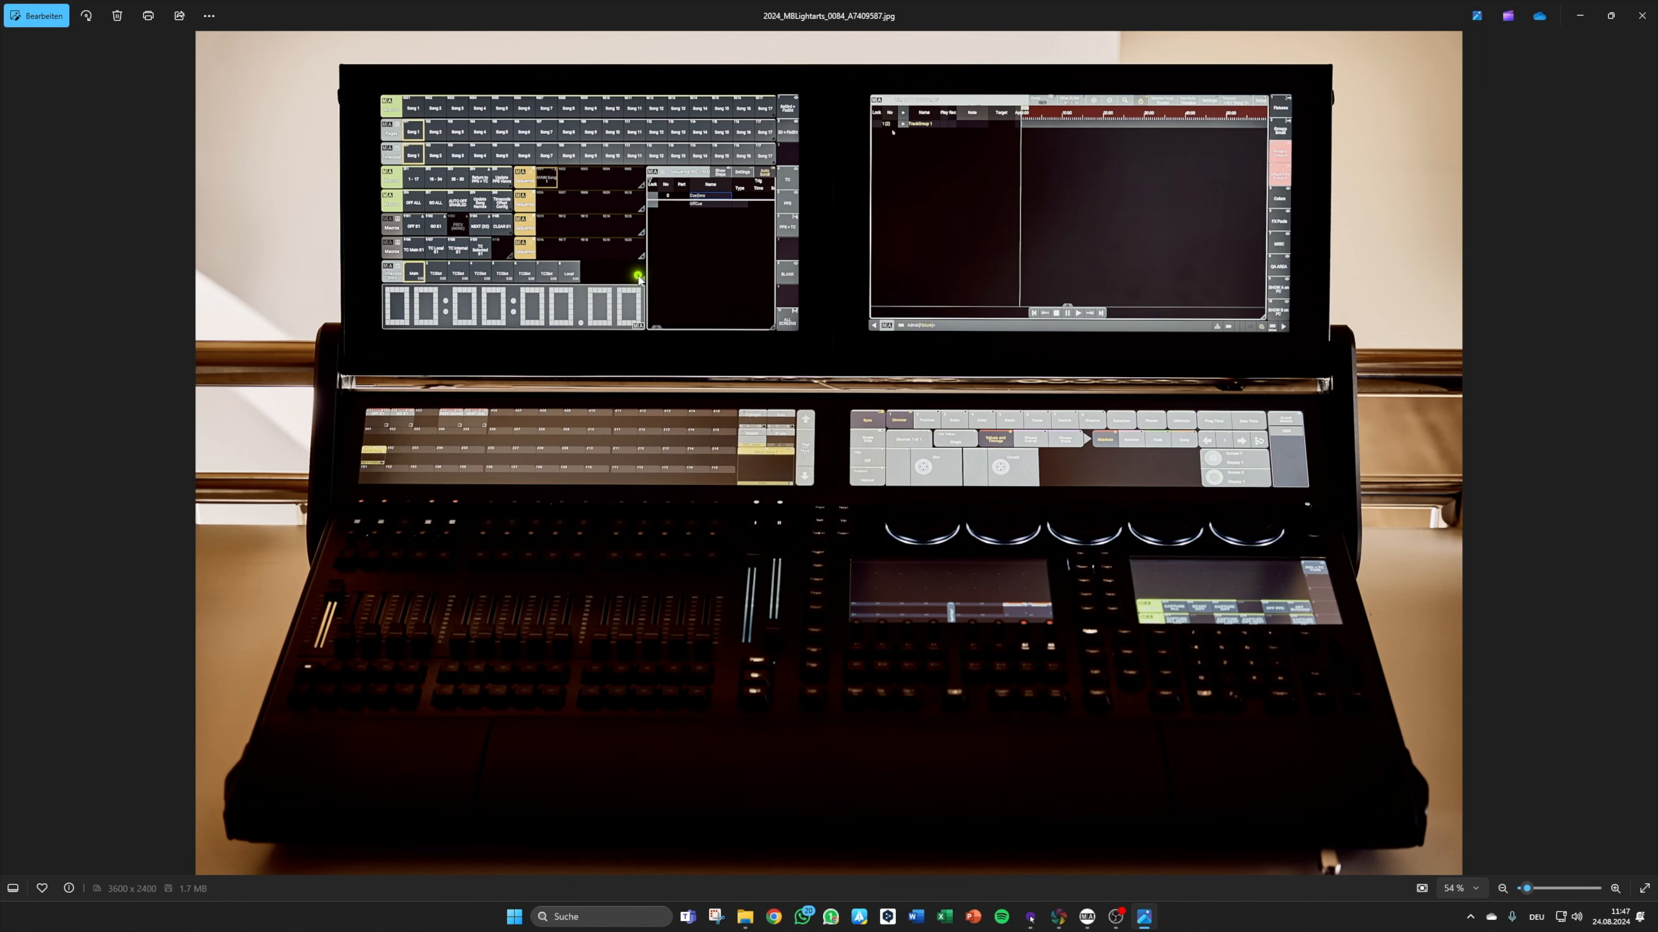
{"action": "mouse_move", "coordinate": [1087, 916]}
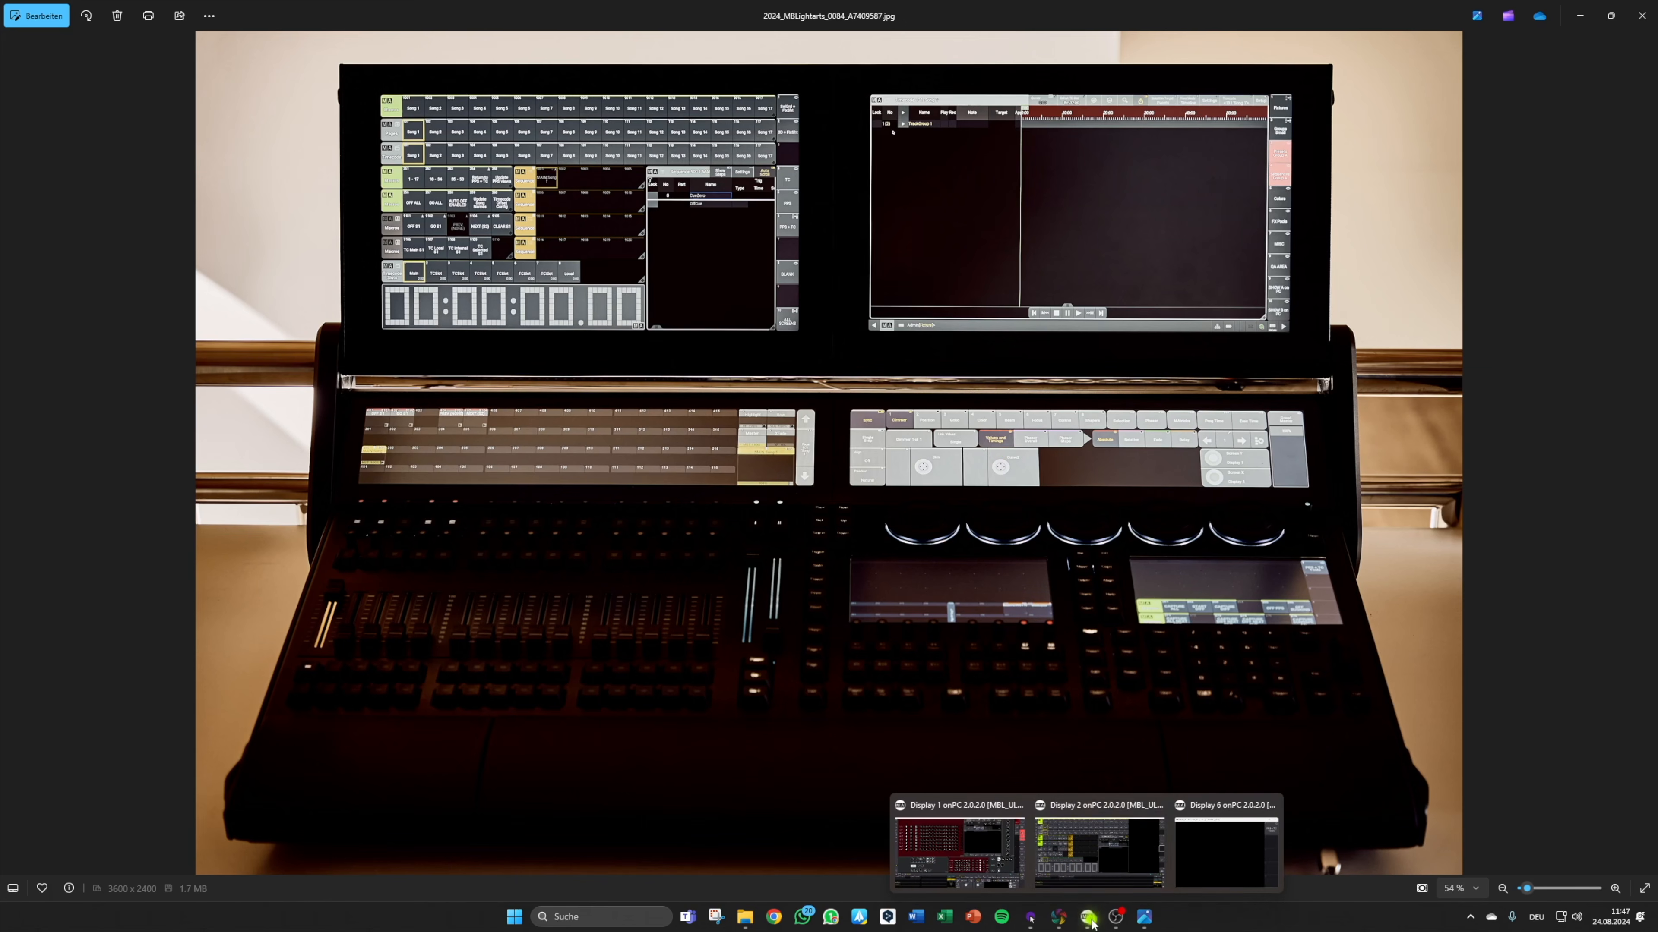
{"action": "left_click", "coordinate": [1095, 855]}
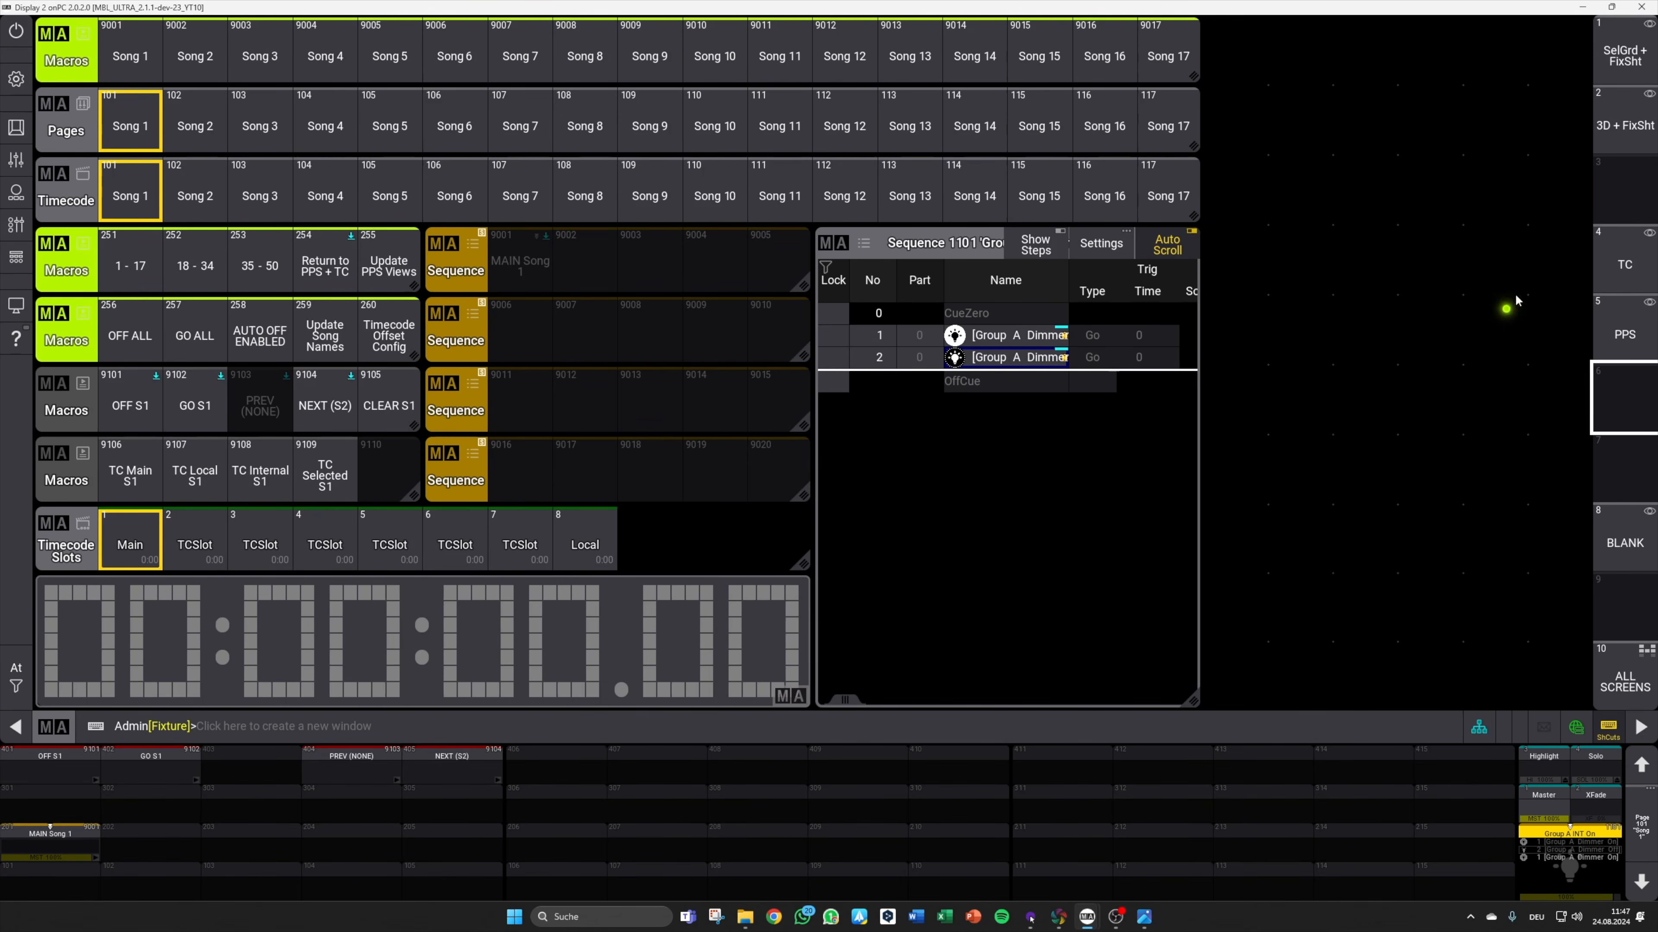
{"action": "left_click", "coordinate": [1625, 274]}
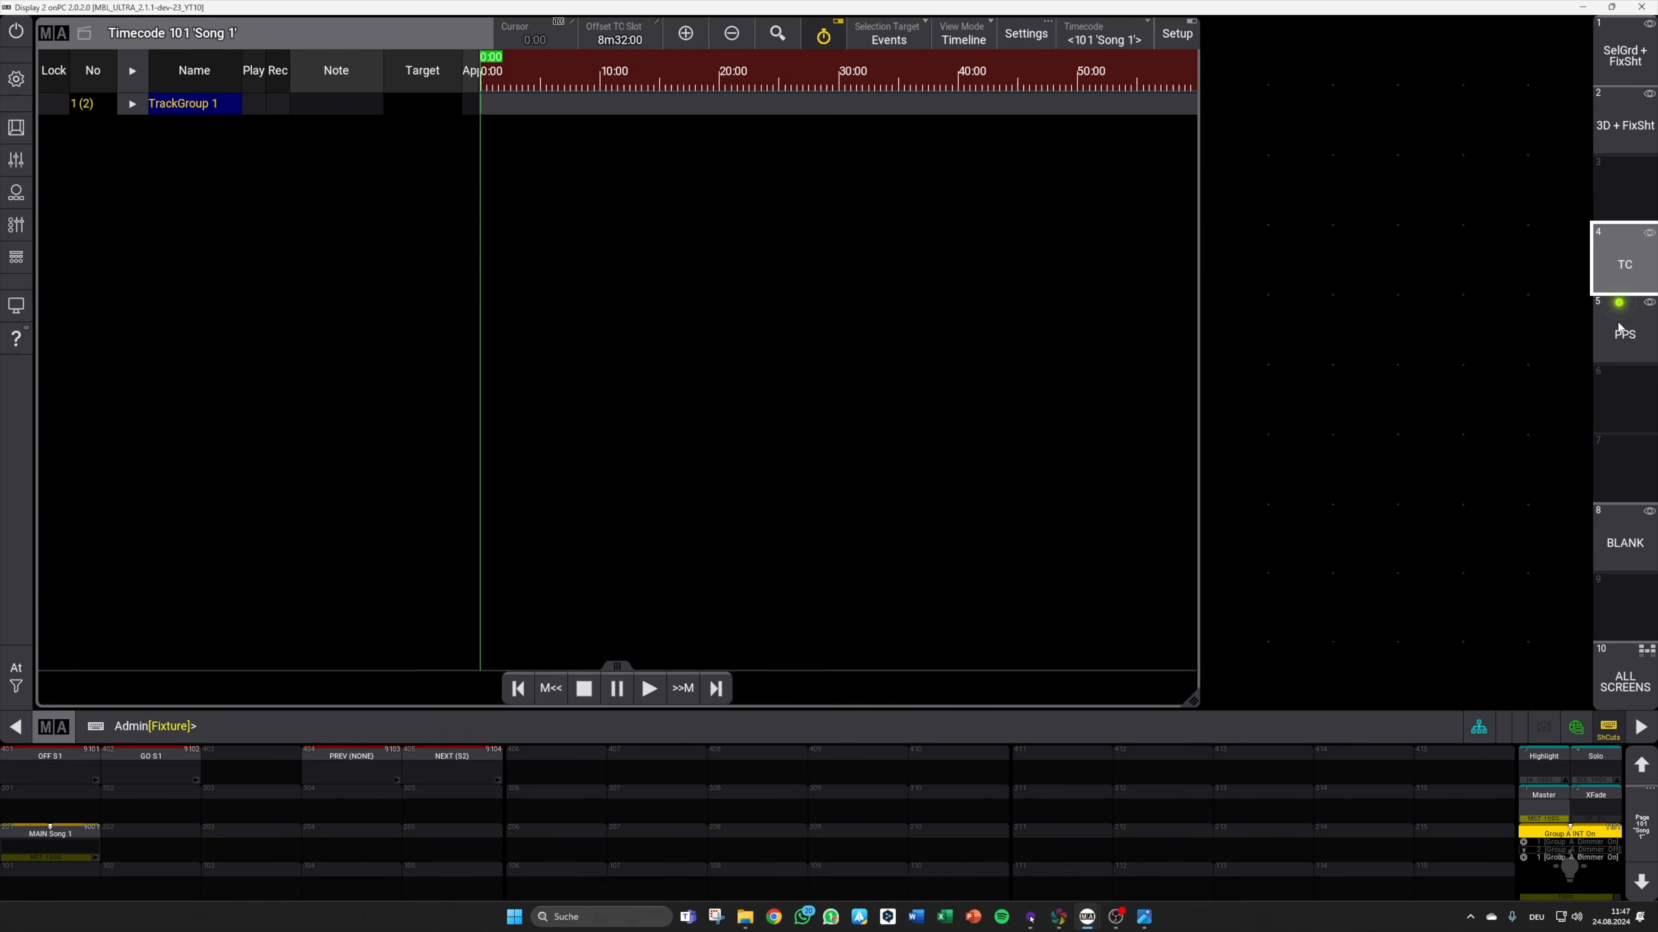
{"action": "left_click", "coordinate": [1620, 350]}
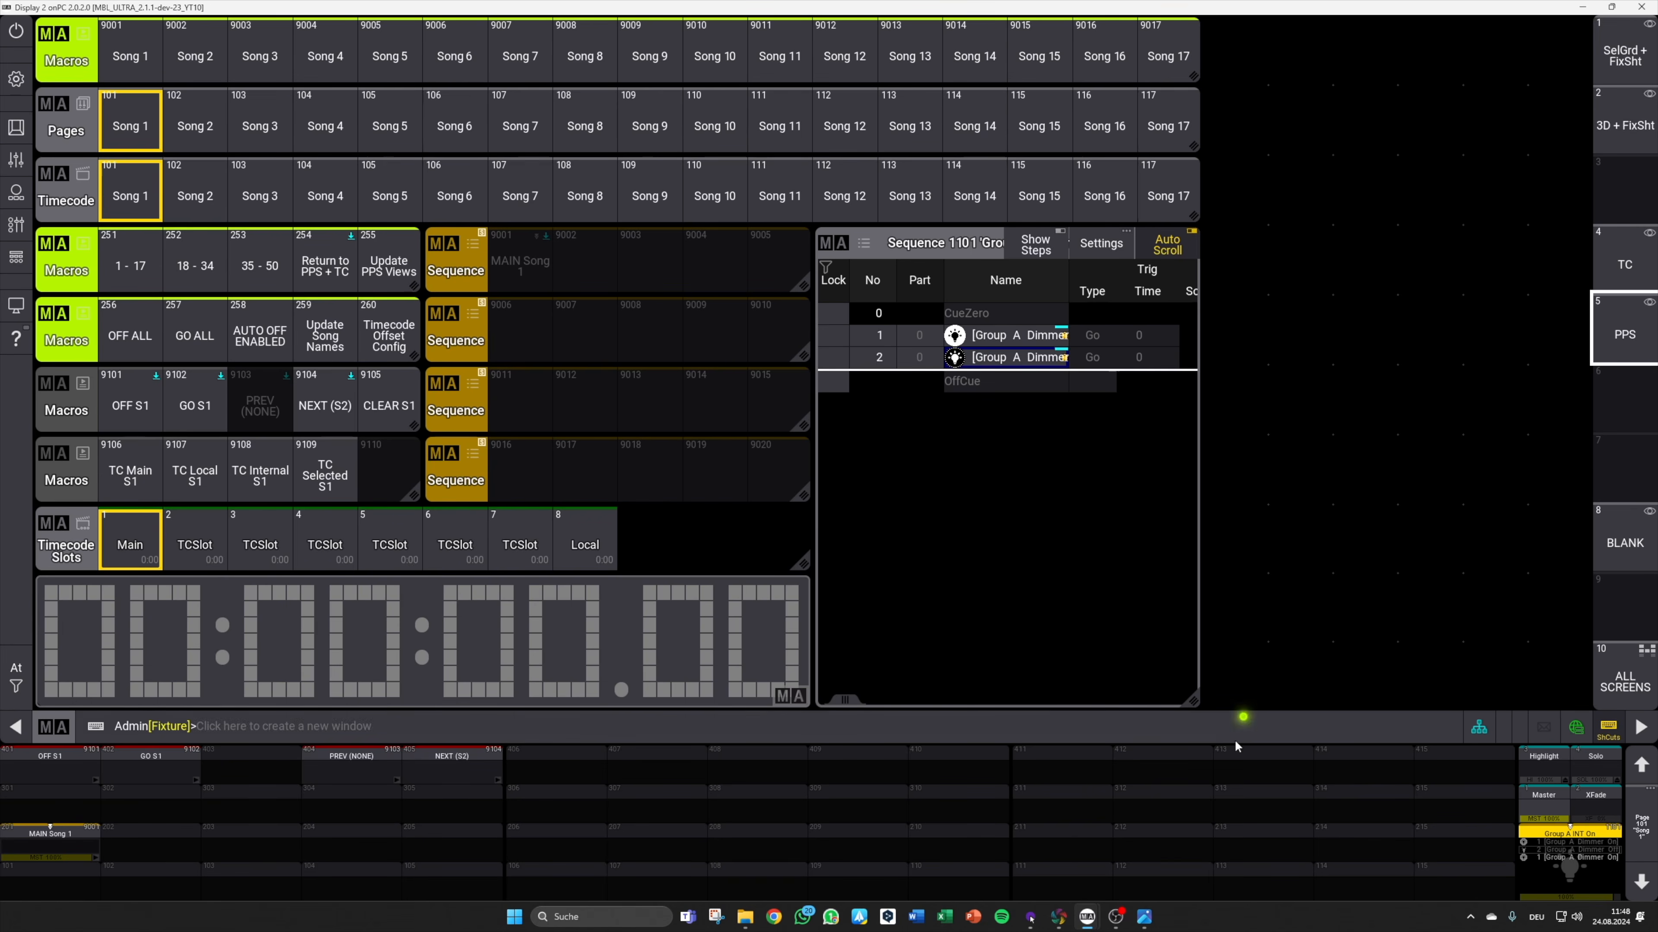
Step: Return to the Display 1 window and call up its own TC and PPS views, ending on PPS
{"action": "mouse_move", "coordinate": [1116, 917]}
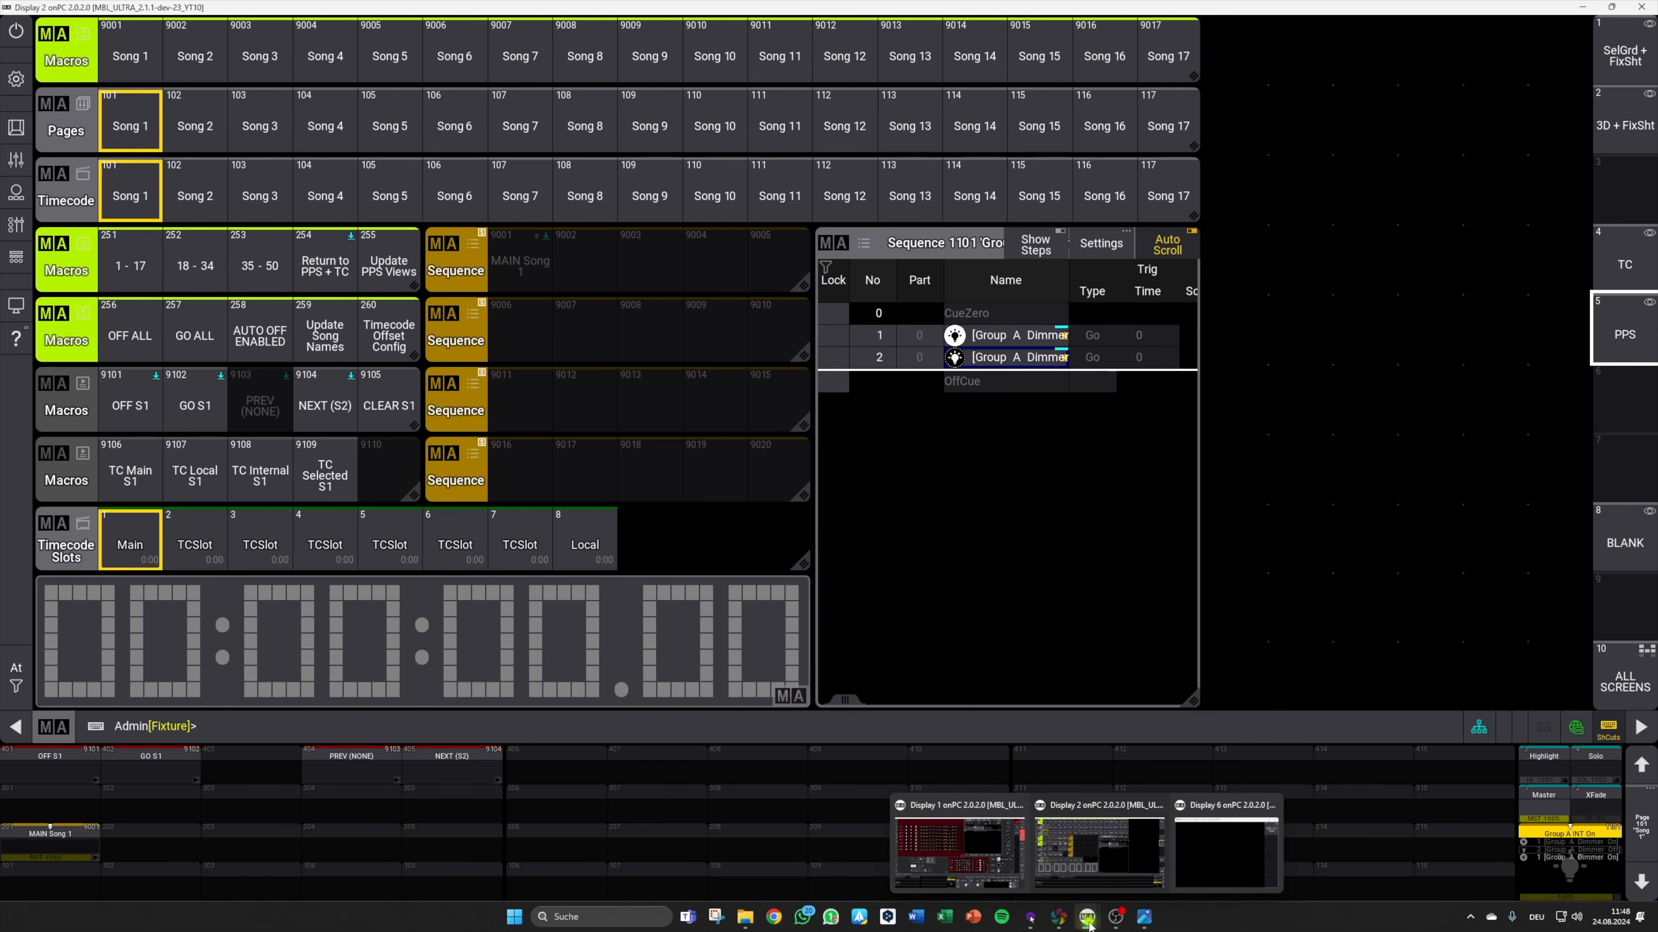
{"action": "left_click", "coordinate": [957, 835]}
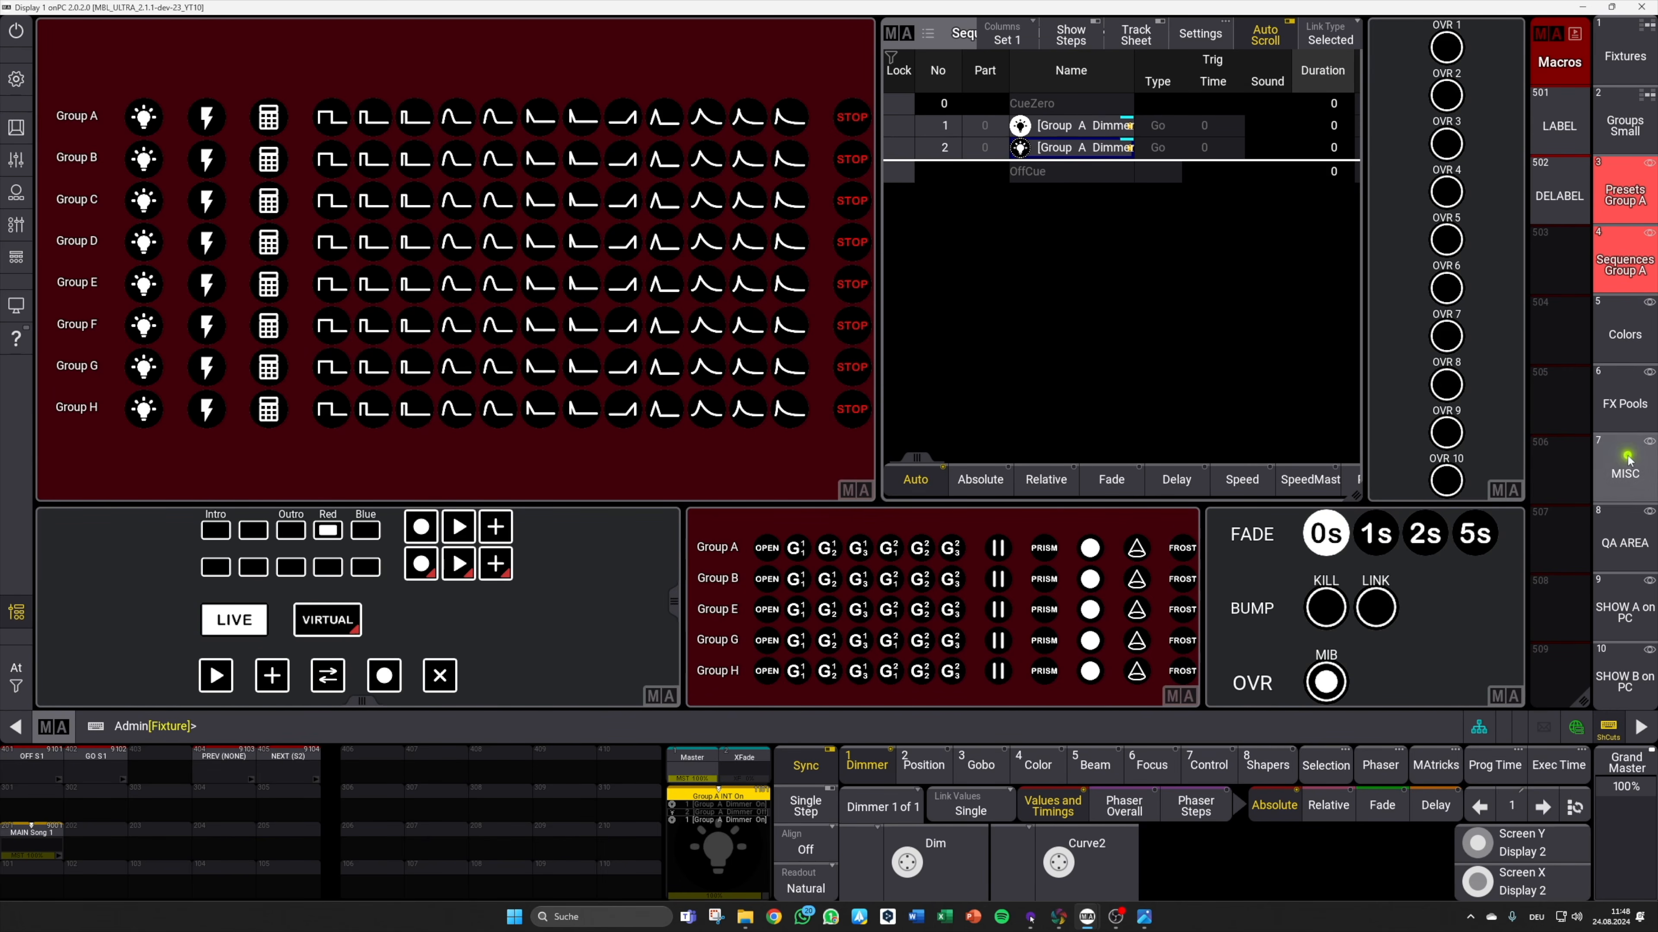
{"action": "scroll", "coordinate": [1624, 587], "scroll_direction": "down", "scroll_amount": 9}
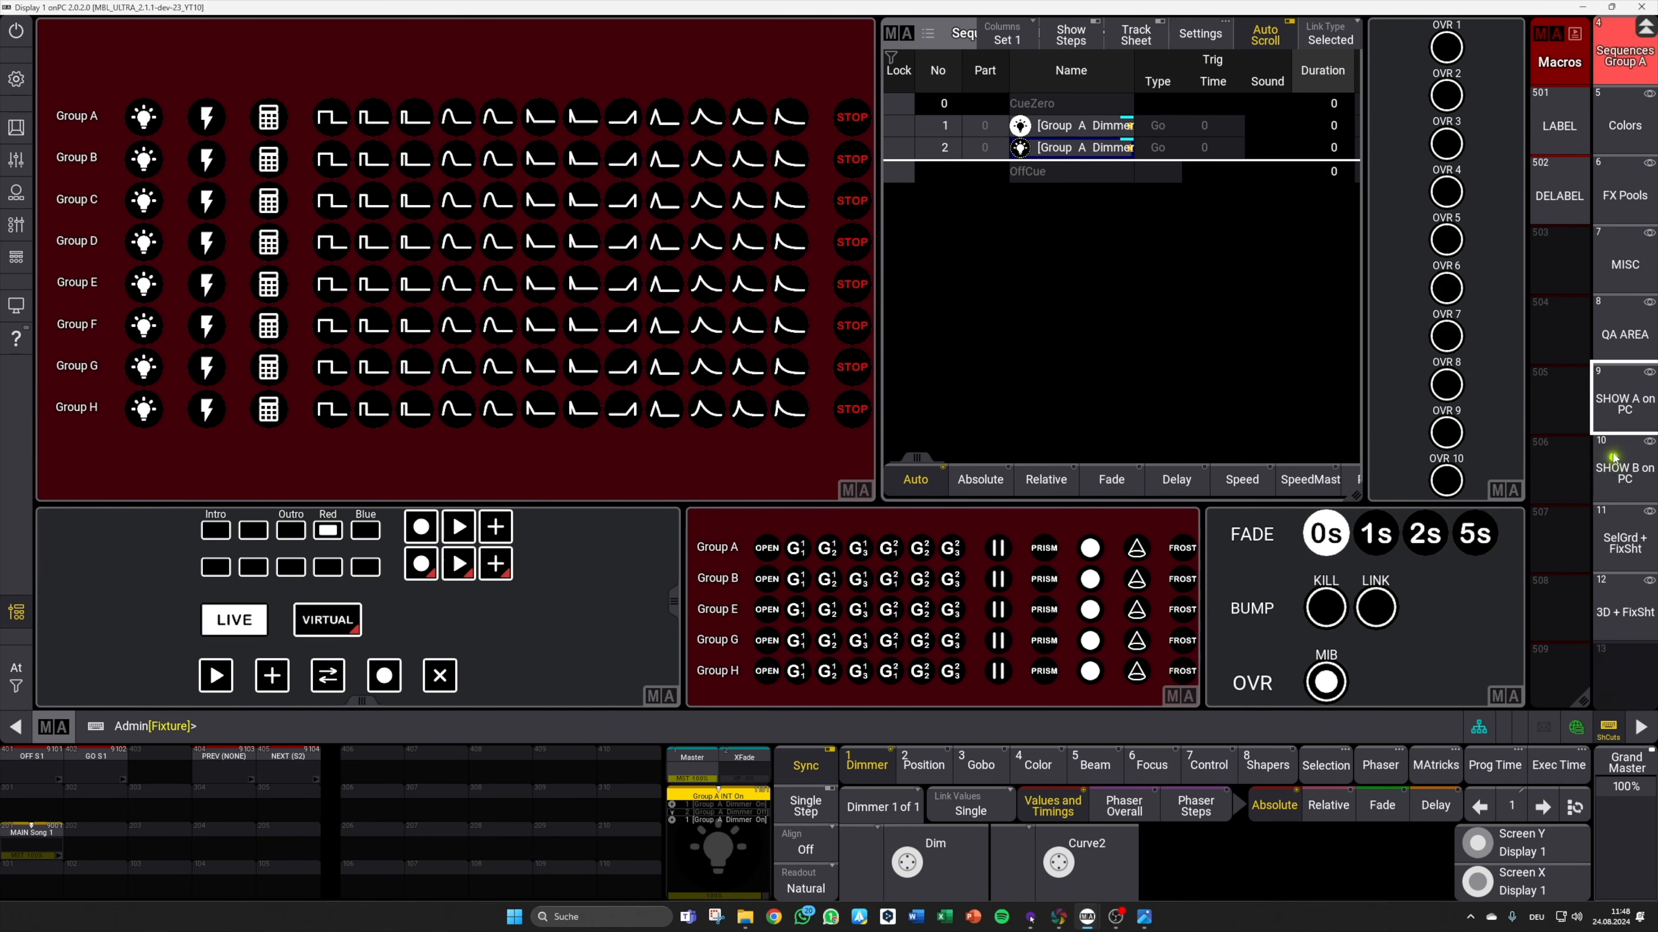
{"action": "scroll", "coordinate": [1623, 222], "scroll_direction": "down", "scroll_amount": 3}
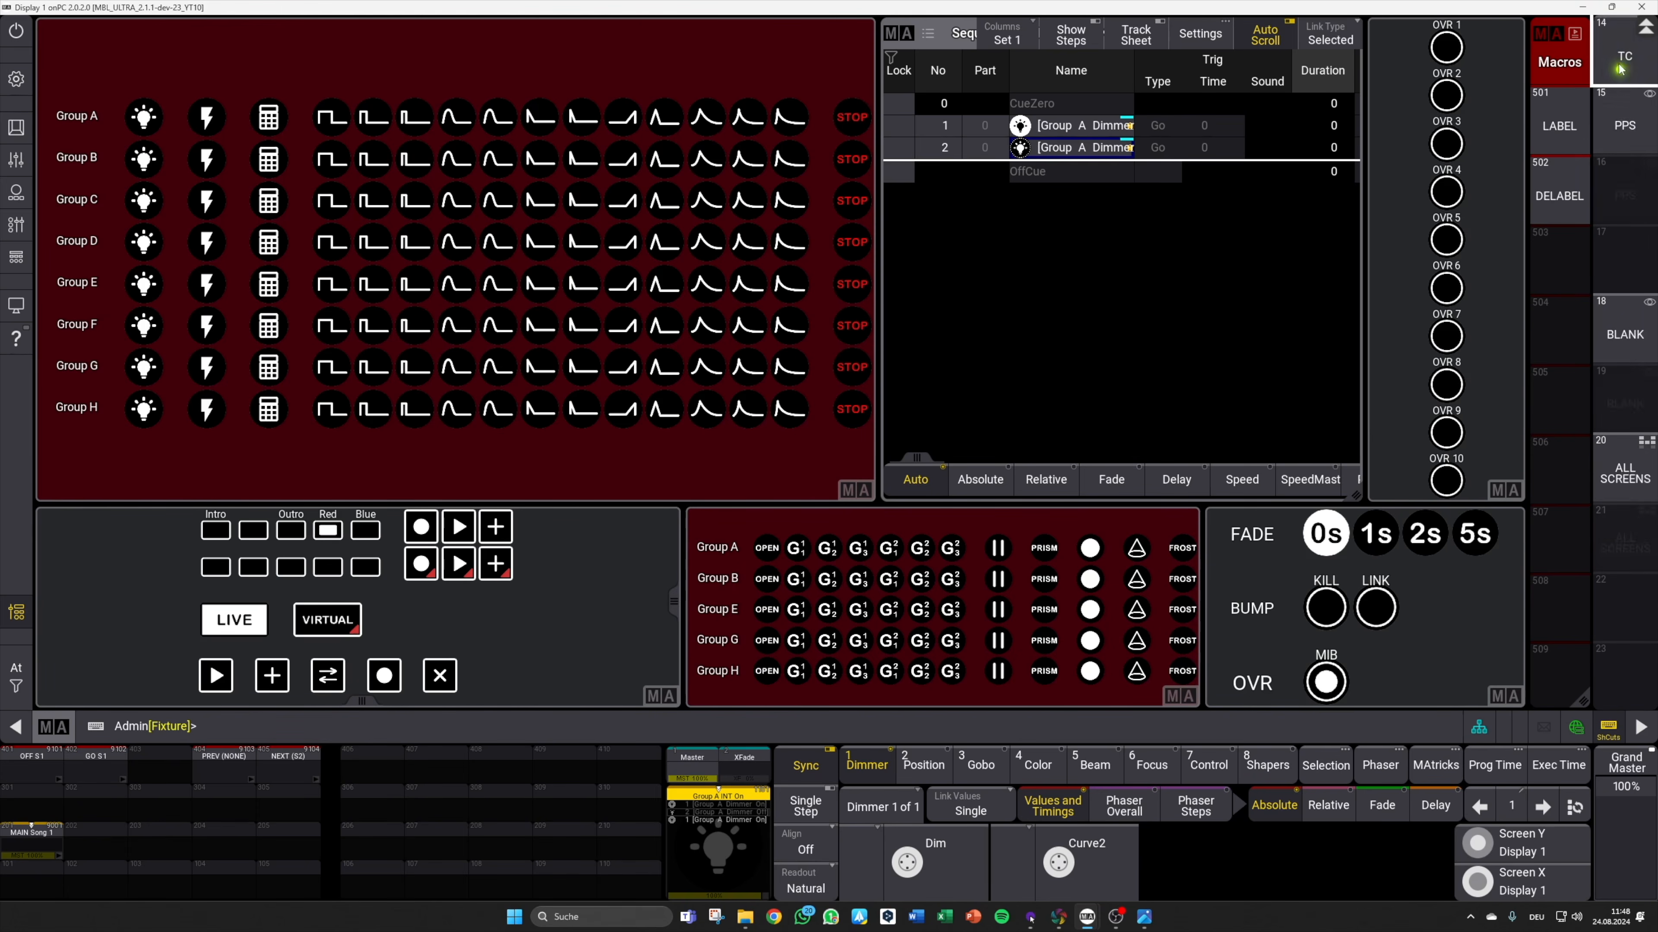
{"action": "scroll", "coordinate": [1623, 227], "scroll_direction": "up", "scroll_amount": 2}
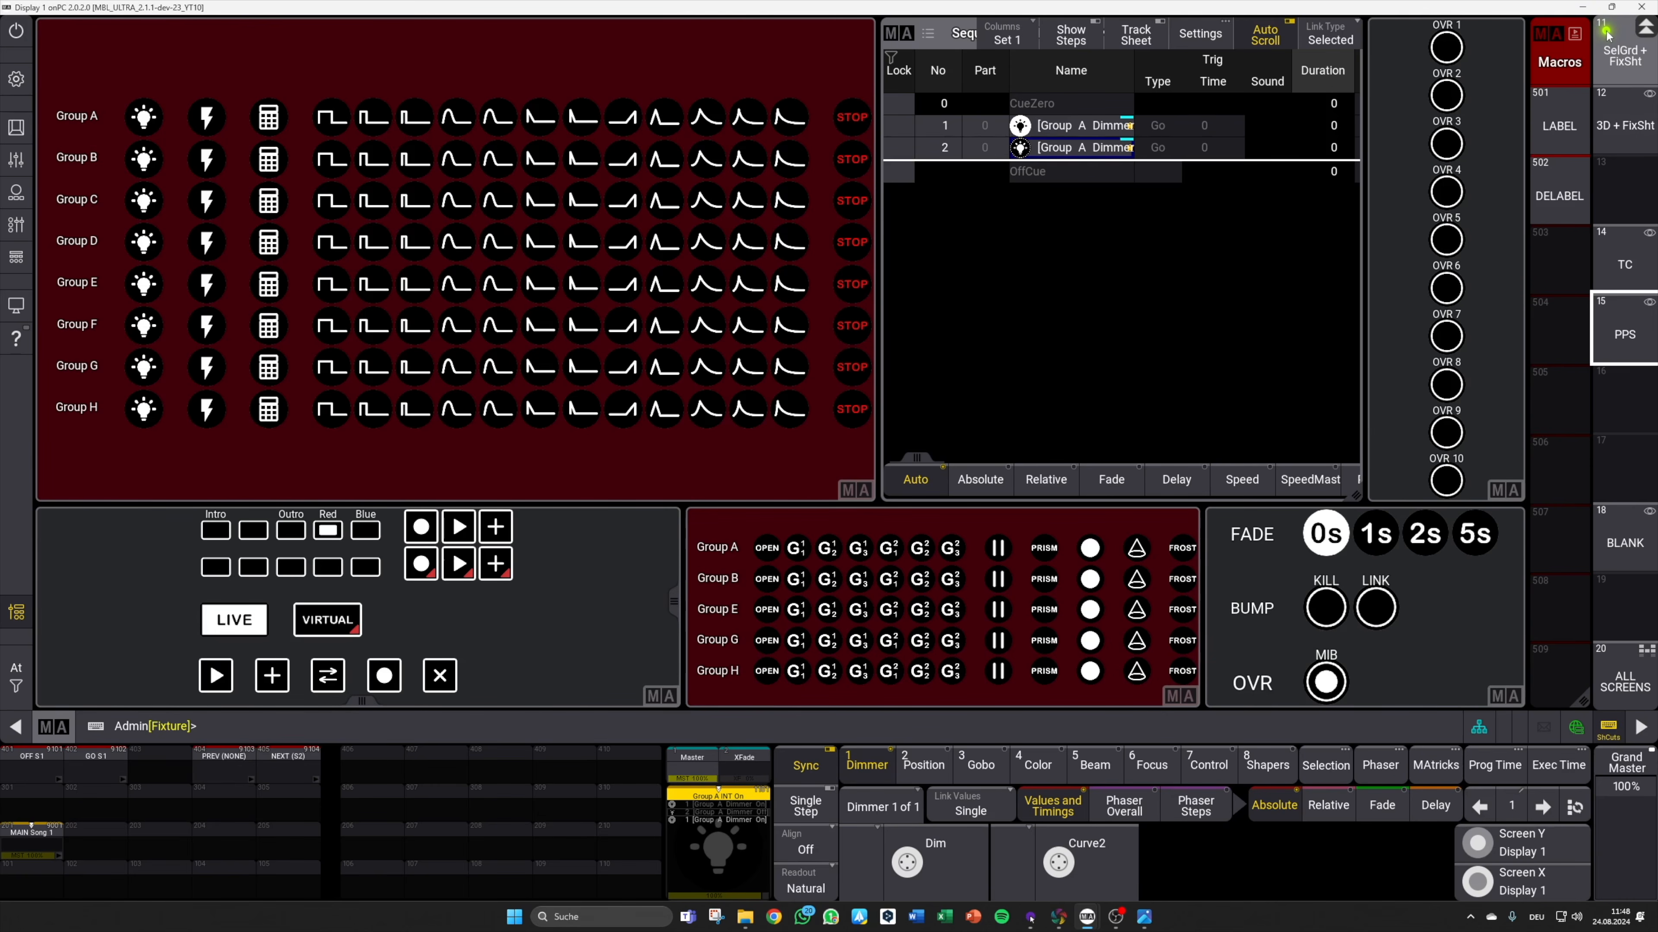
{"action": "left_click", "coordinate": [1624, 264]}
{"action": "left_click", "coordinate": [1632, 340]}
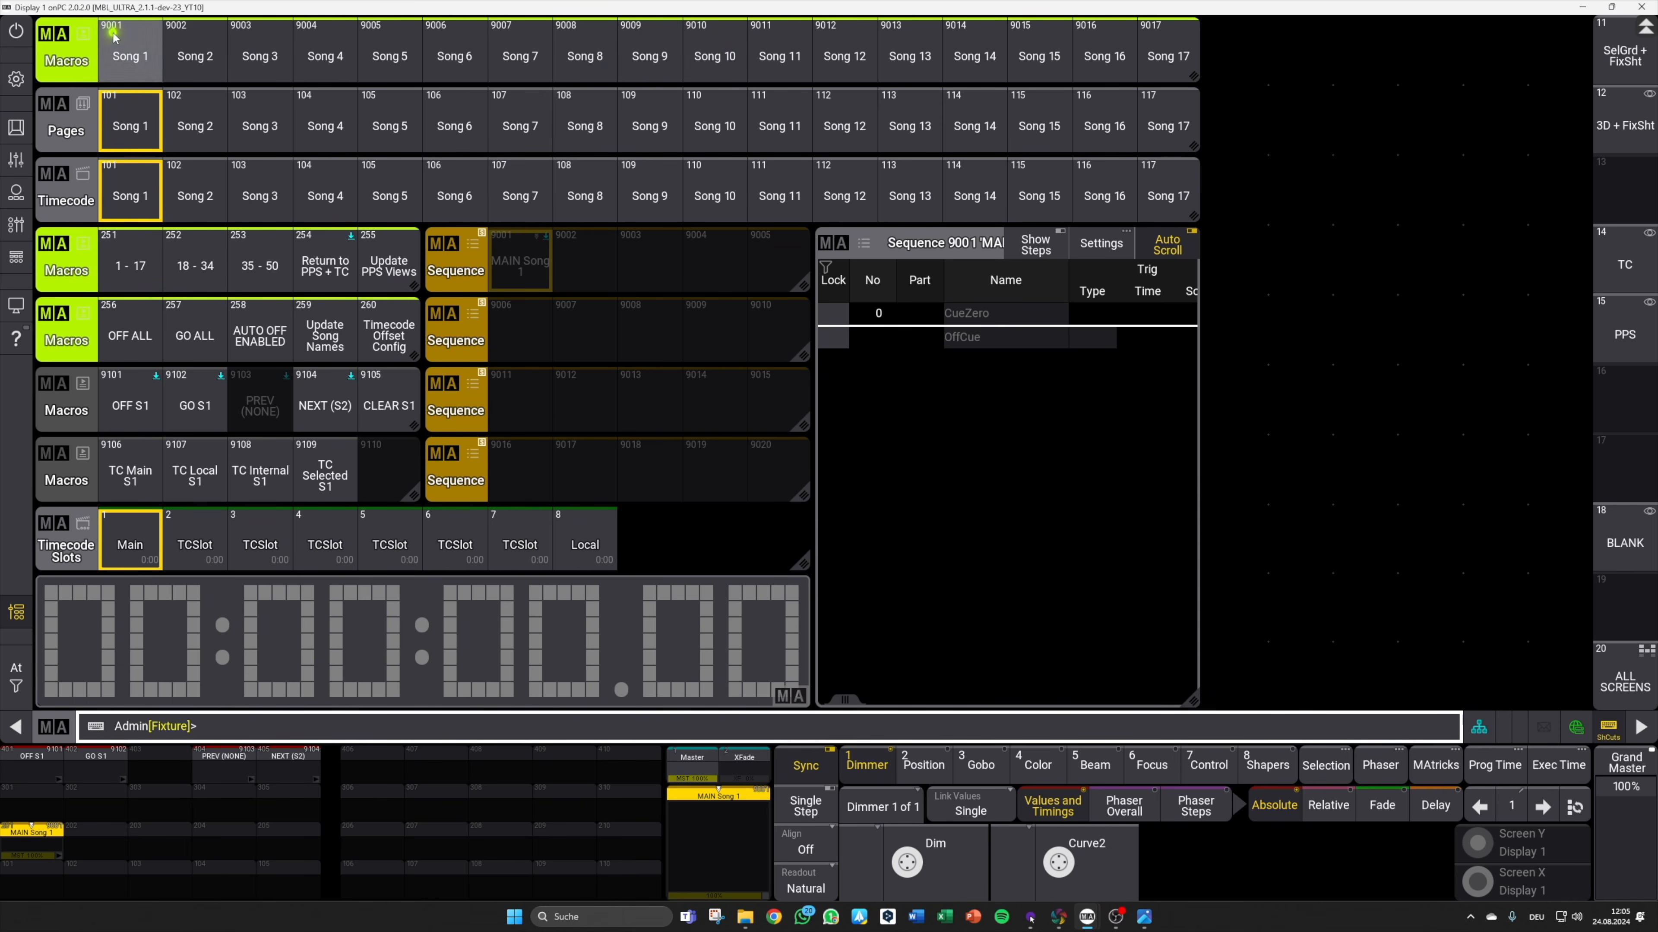
Step: Select Song 2 with its song macro, and switch the selection to Song 3
{"action": "left_click", "coordinate": [205, 40]}
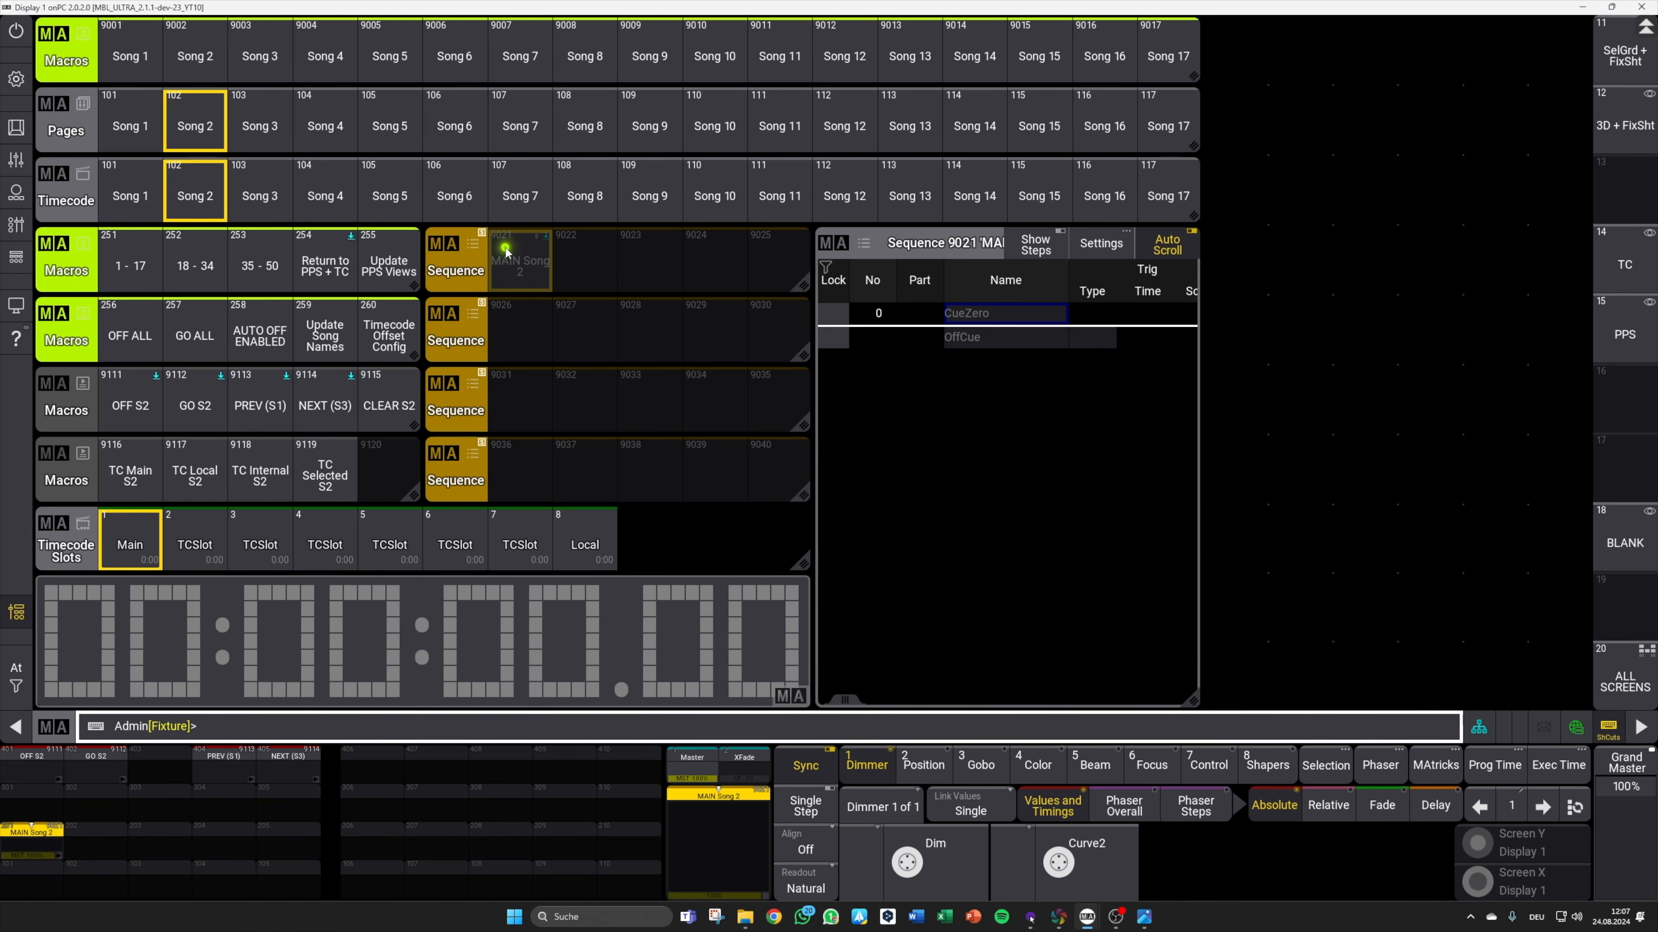
{"action": "left_click", "coordinate": [260, 56]}
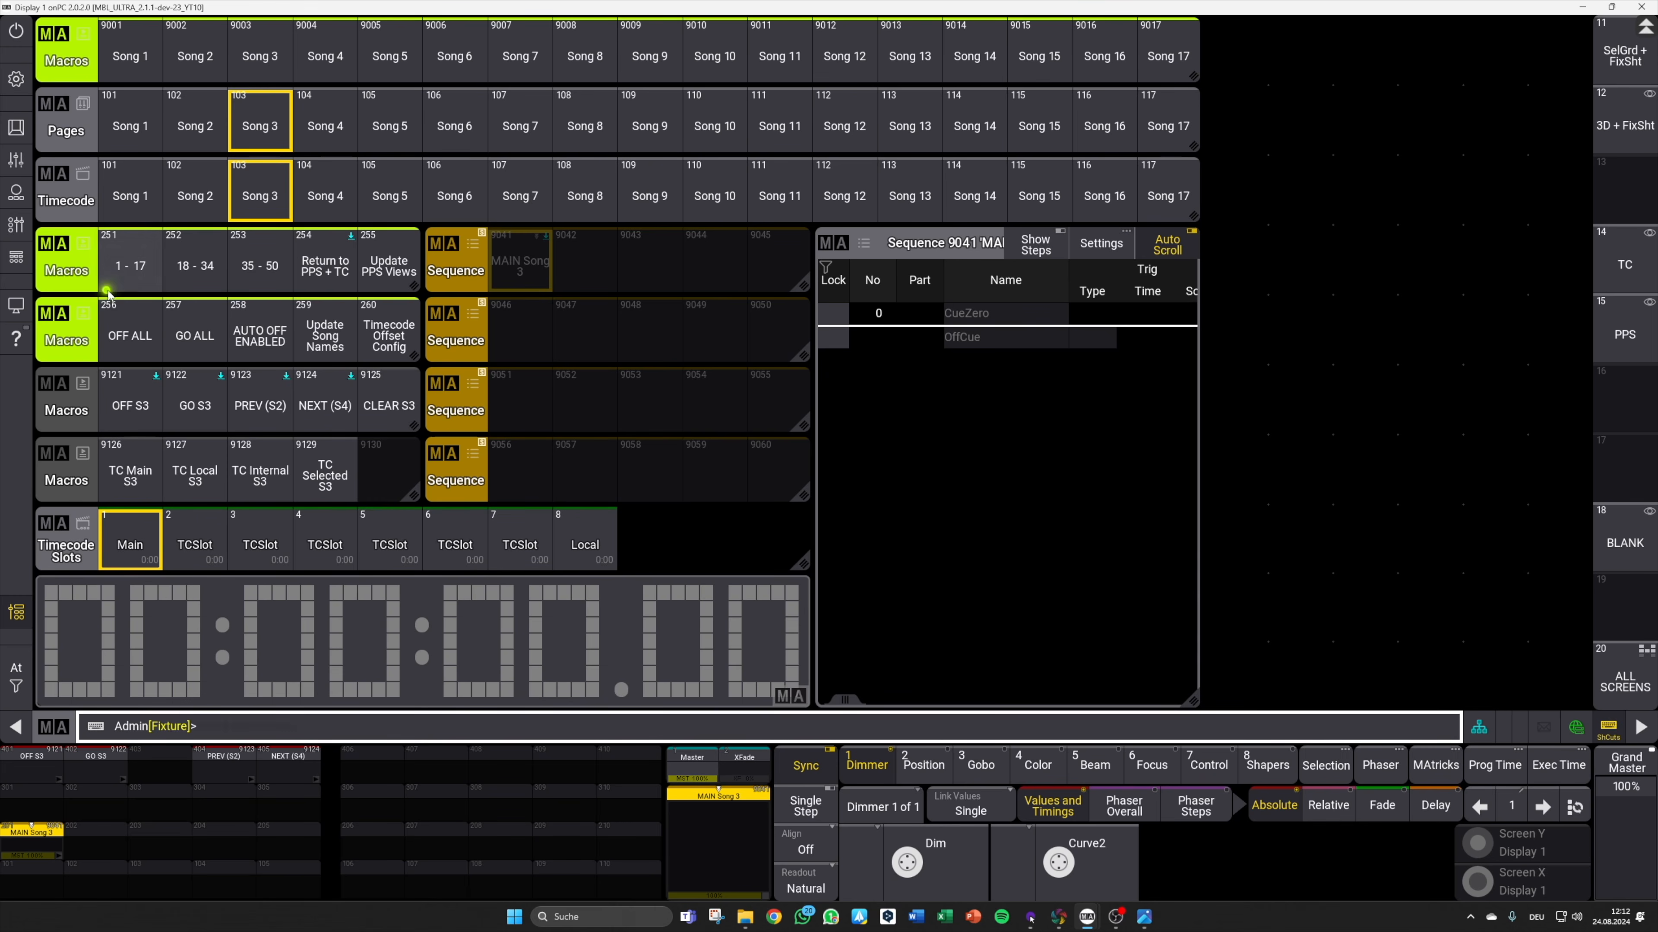
Step: Page the song pools through the ranges 1 - 17, 18 - 34 and 35 - 50, and run the Update PPS Views macro
{"action": "left_click", "coordinate": [142, 269]}
{"action": "left_click", "coordinate": [195, 266]}
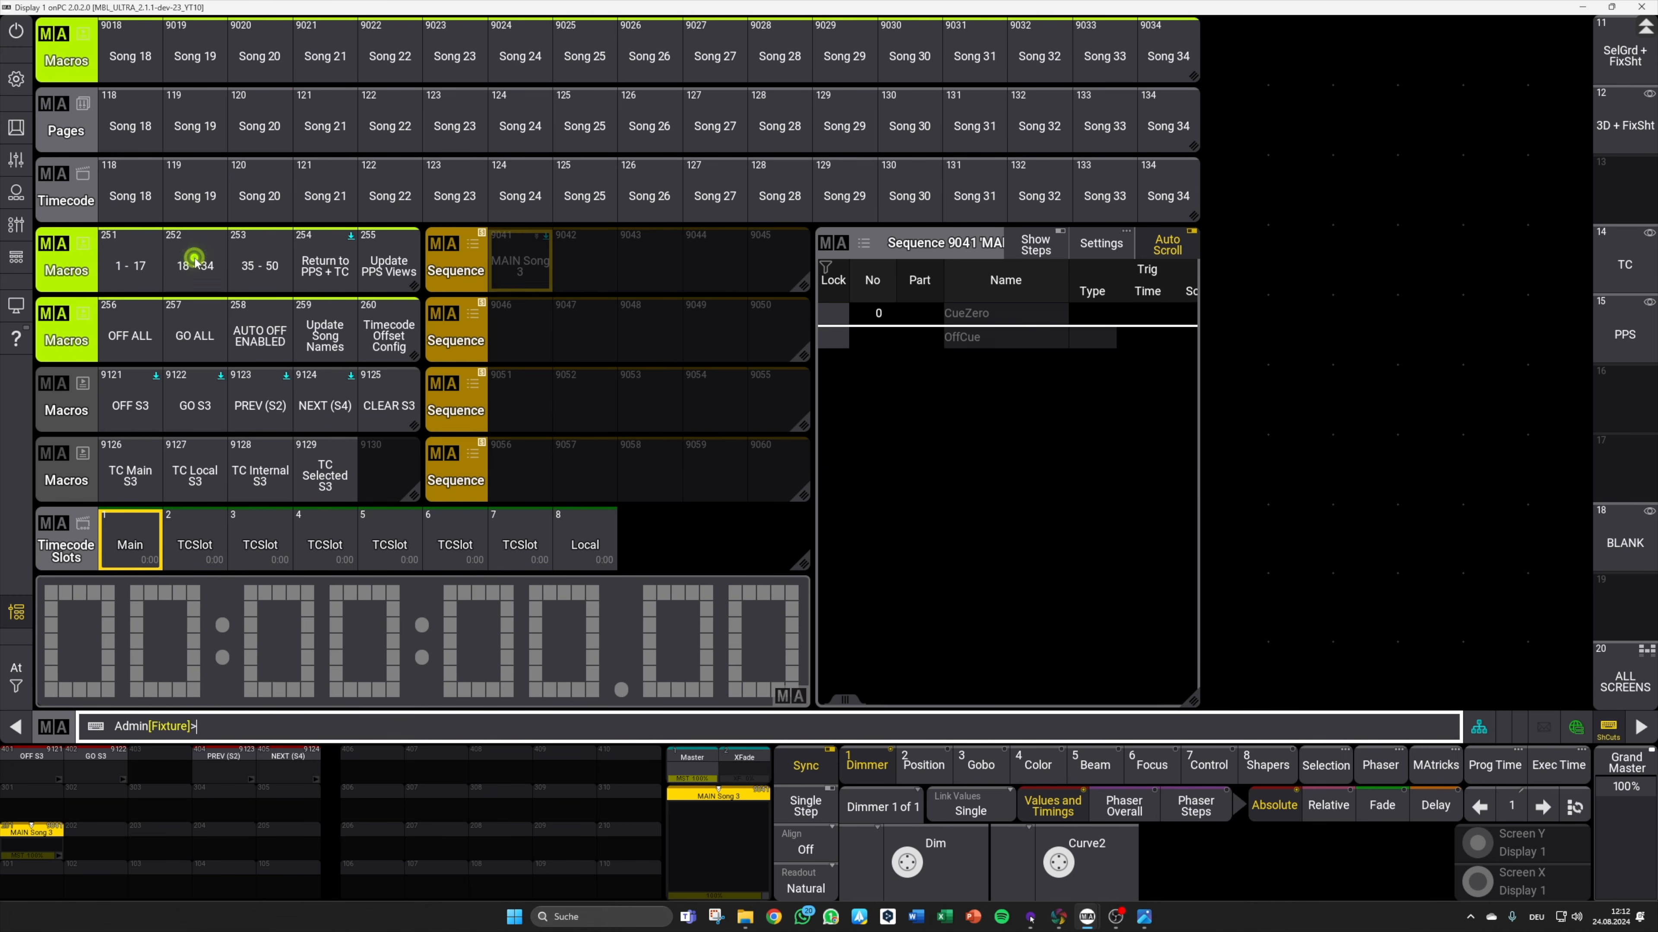
{"action": "left_click", "coordinate": [261, 266]}
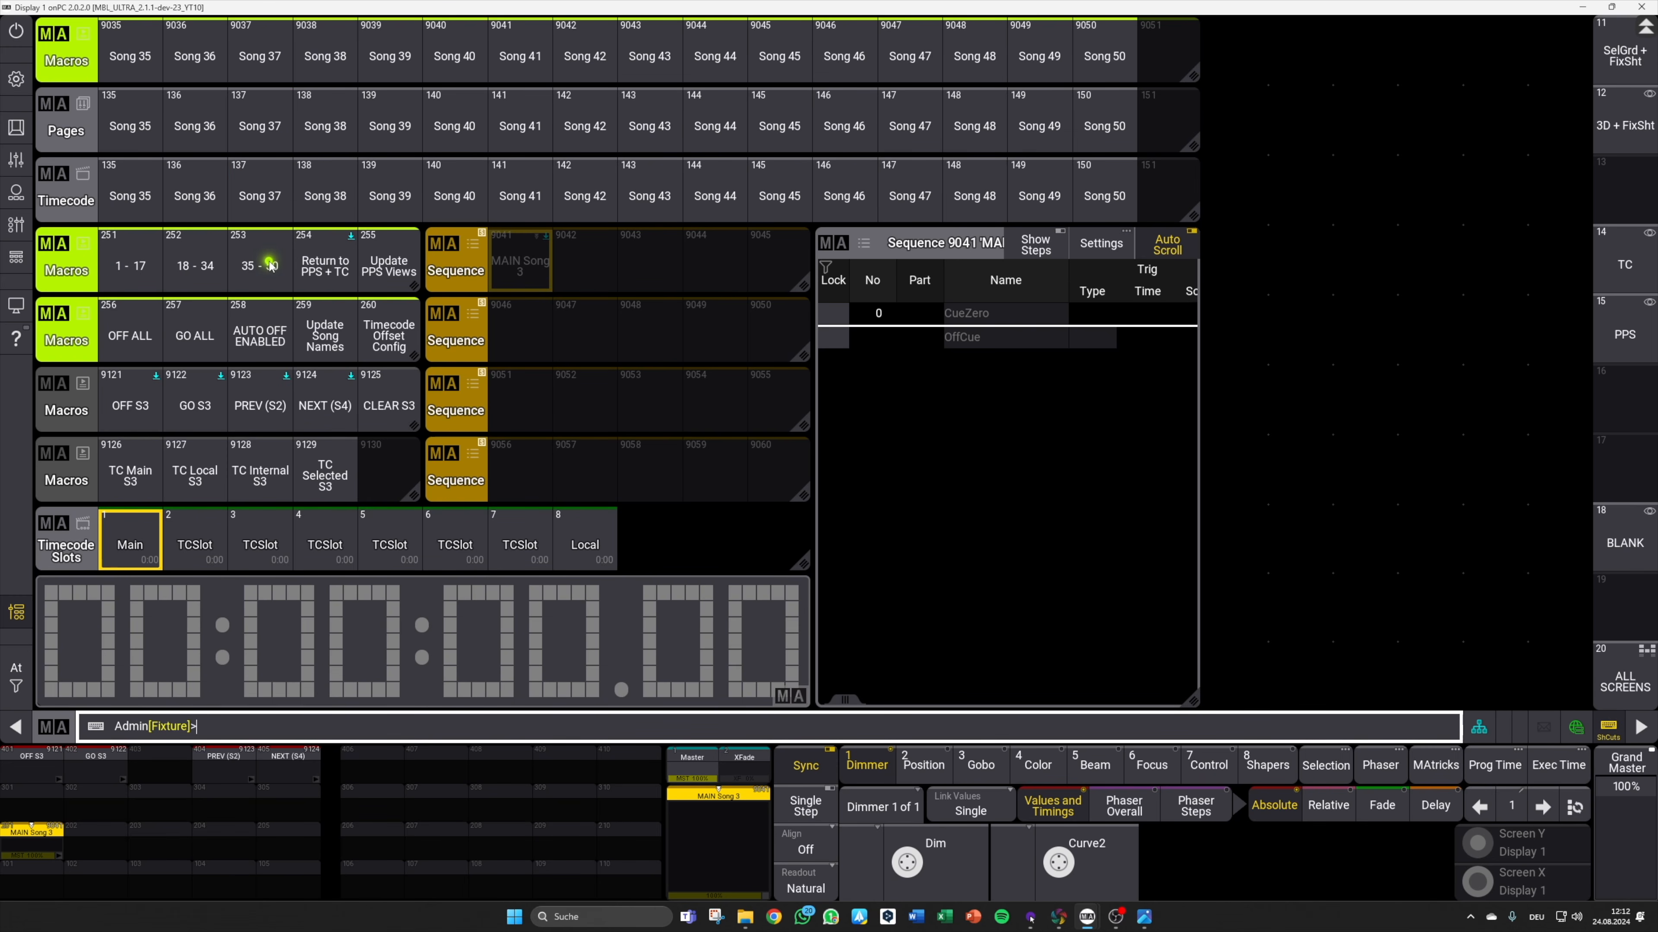
{"action": "left_click", "coordinate": [394, 251]}
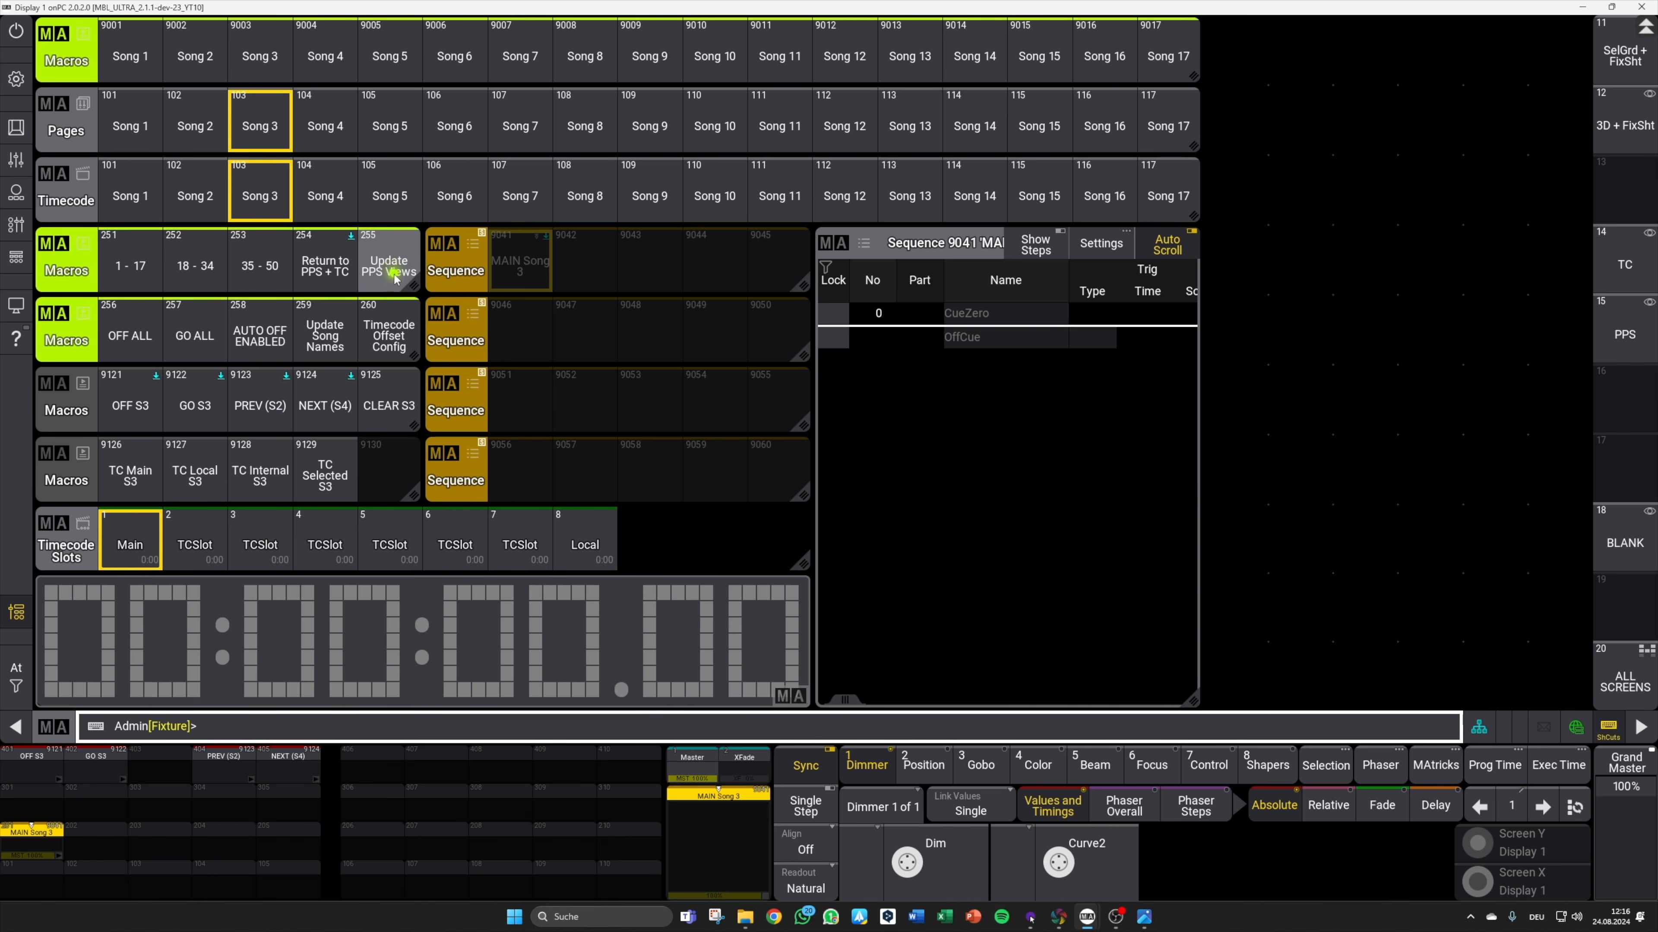
Step: Edit the Return to PPS + TC macro so its third line reads Call View 121 /Screen "1", and close the macro editor
{"action": "right_click", "coordinate": [325, 277]}
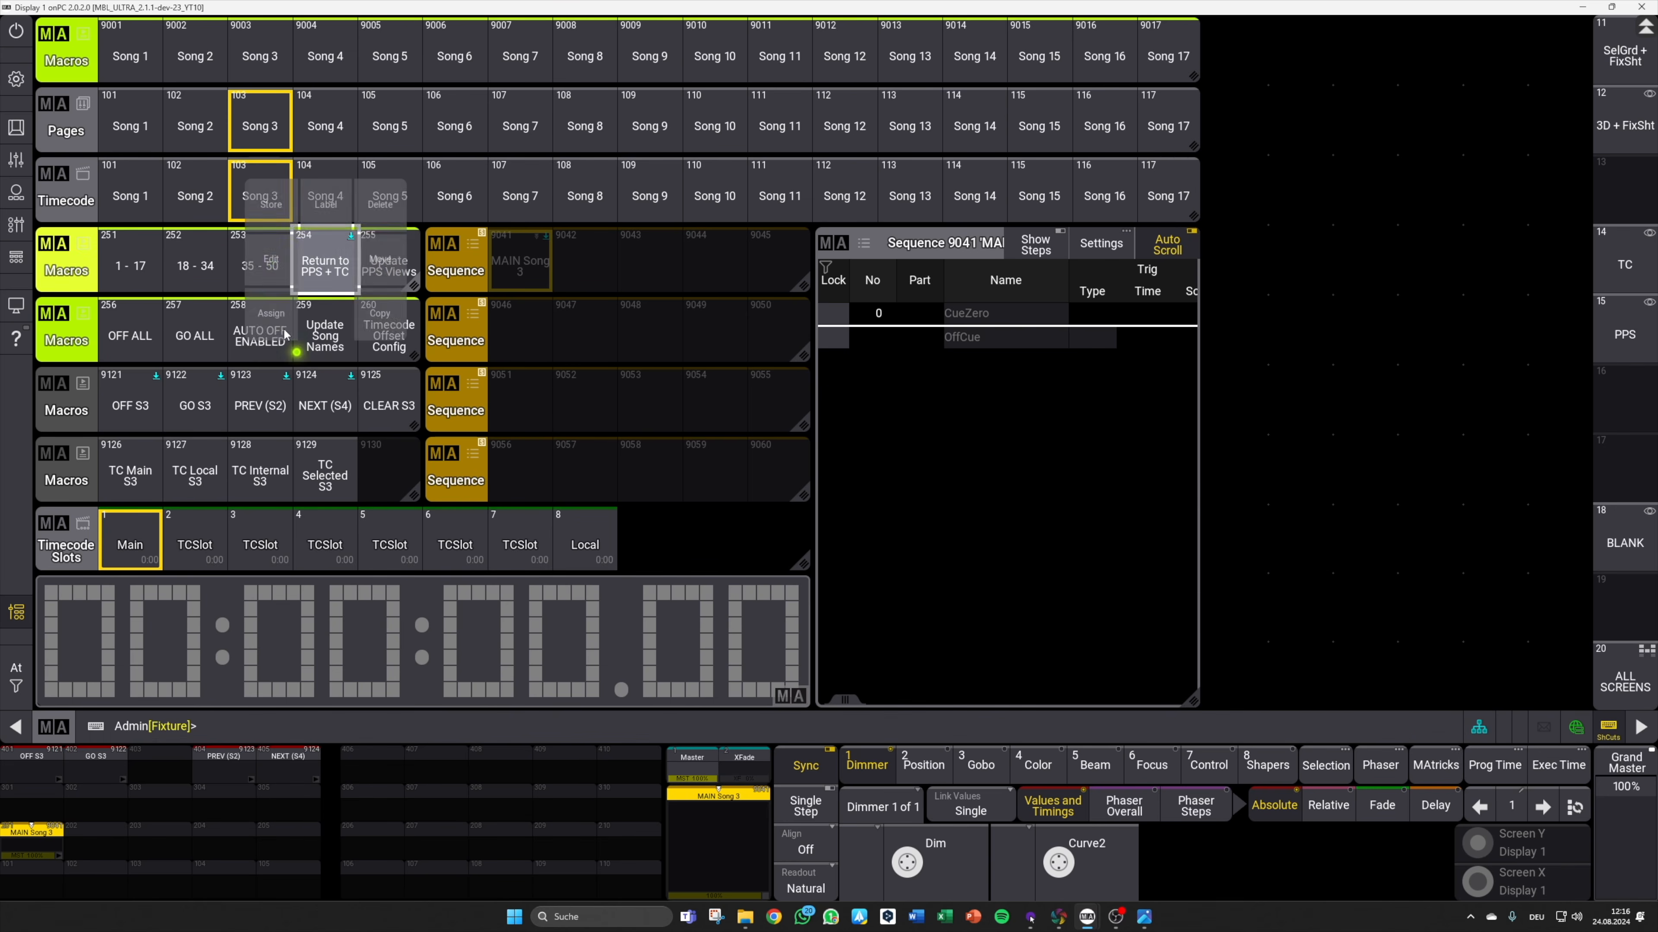
{"action": "left_click", "coordinate": [274, 263]}
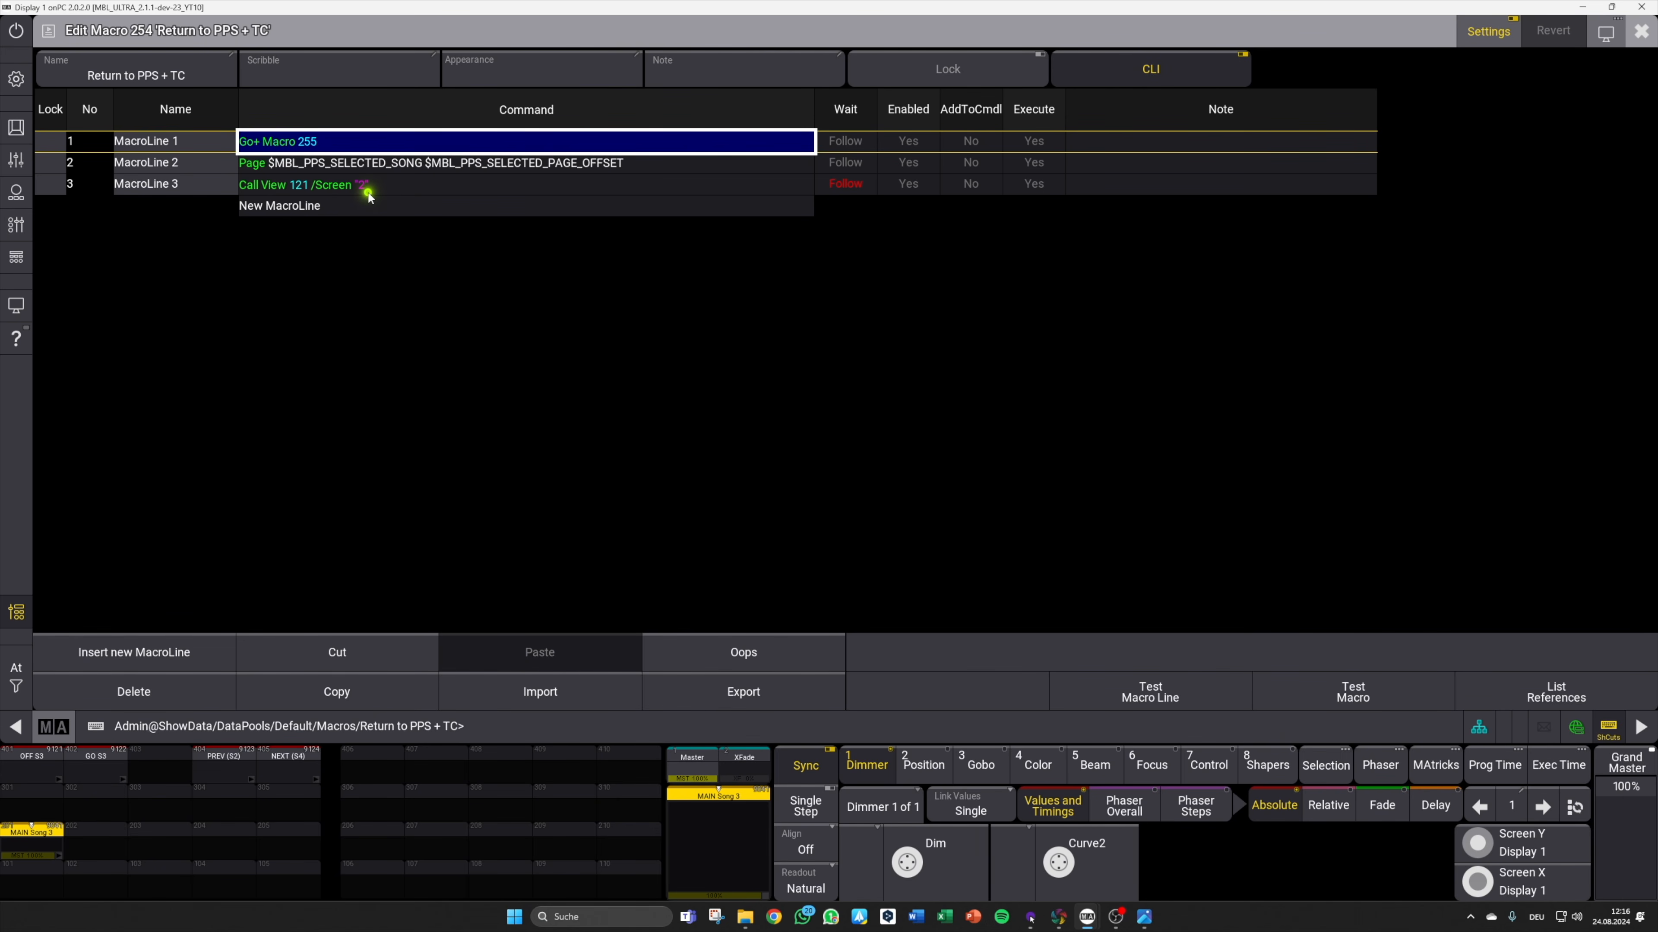
{"action": "double_click", "coordinate": [392, 187]}
{"action": "left_click", "coordinate": [606, 240]}
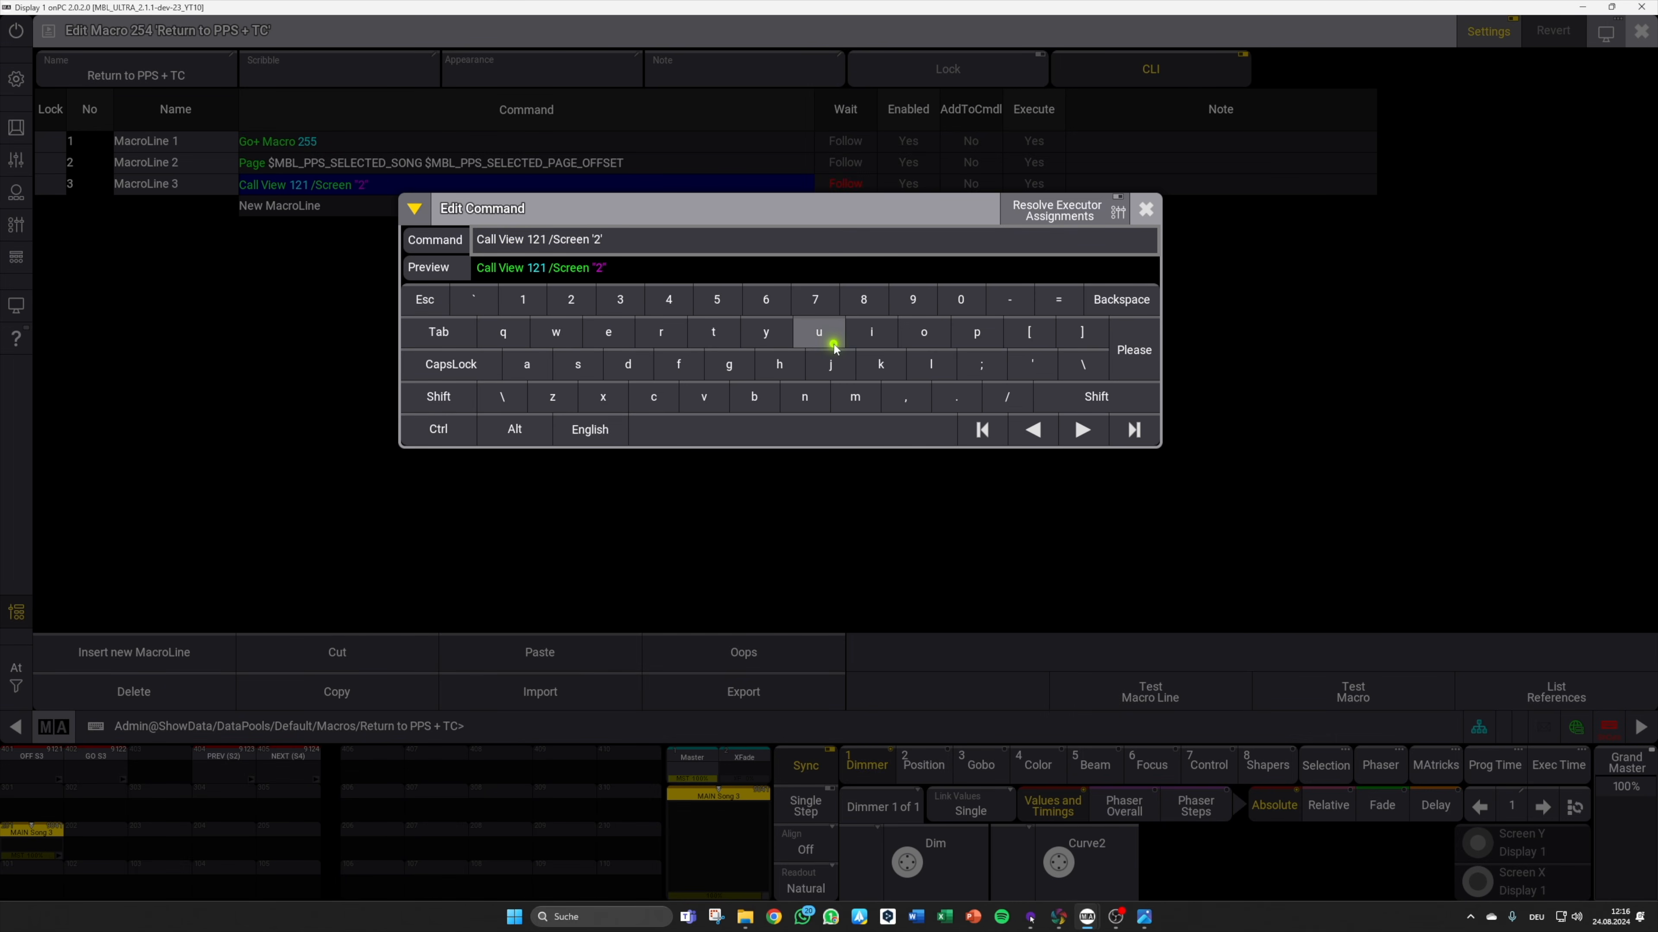
{"action": "key", "text": "BackSpace"}
{"action": "type", "text": "1"}
{"action": "key", "text": "Return"}
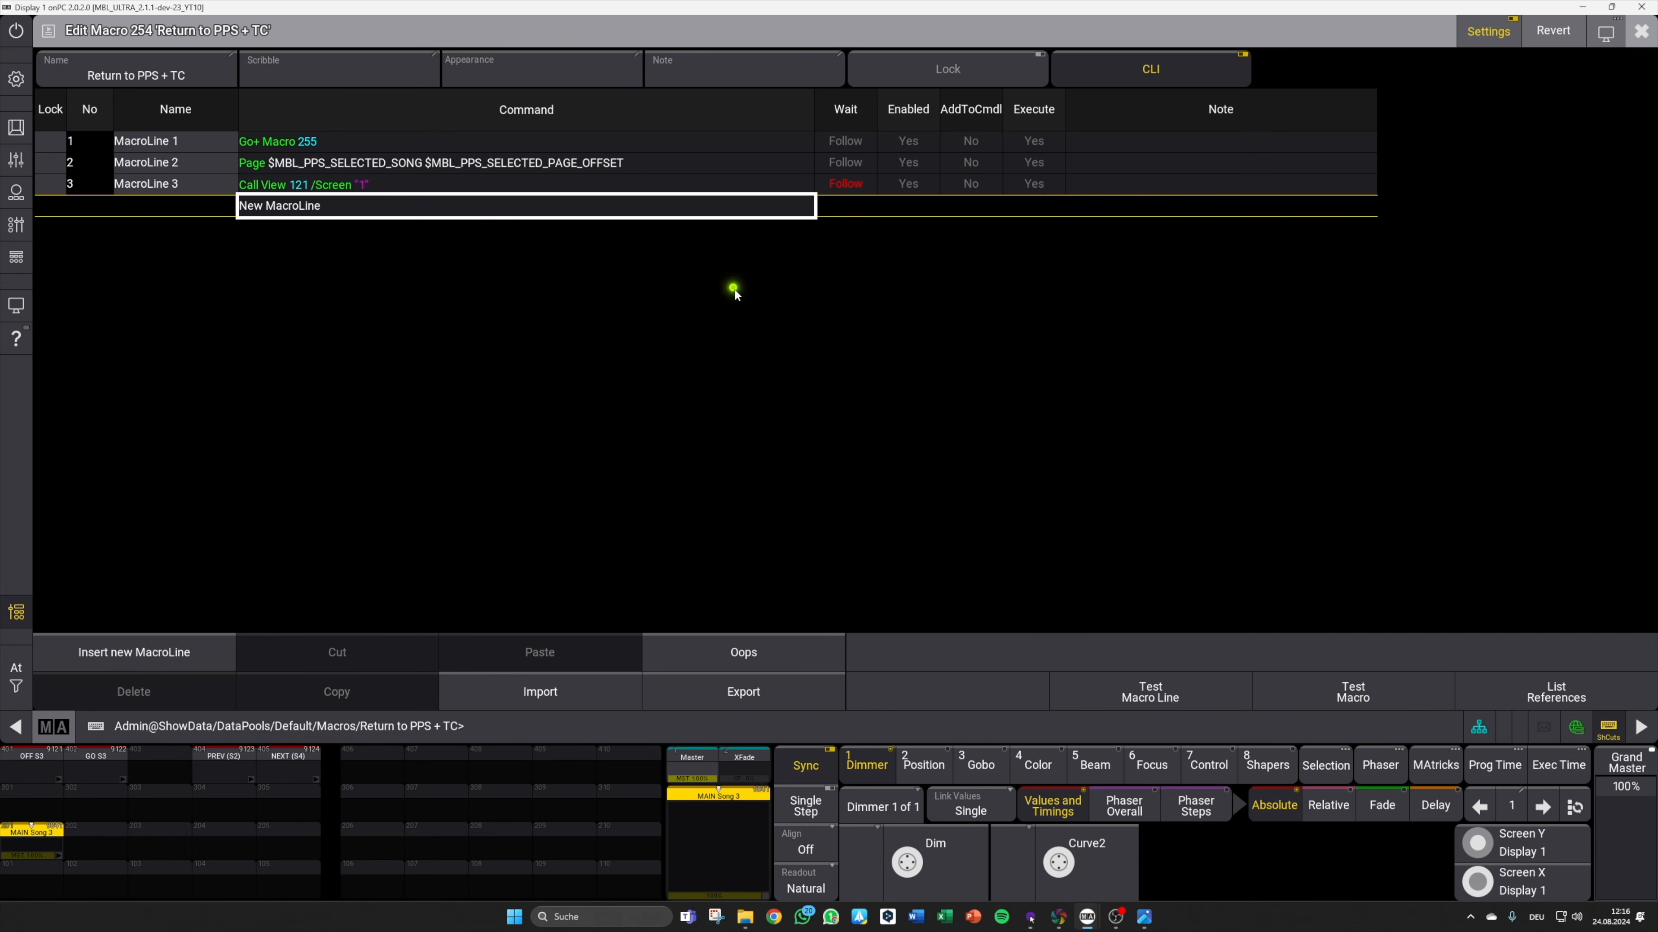
{"action": "left_click", "coordinate": [1641, 30]}
Step: Add an Xkeys window in the empty area beside the sequence sheet
{"action": "left_click", "coordinate": [1227, 453]}
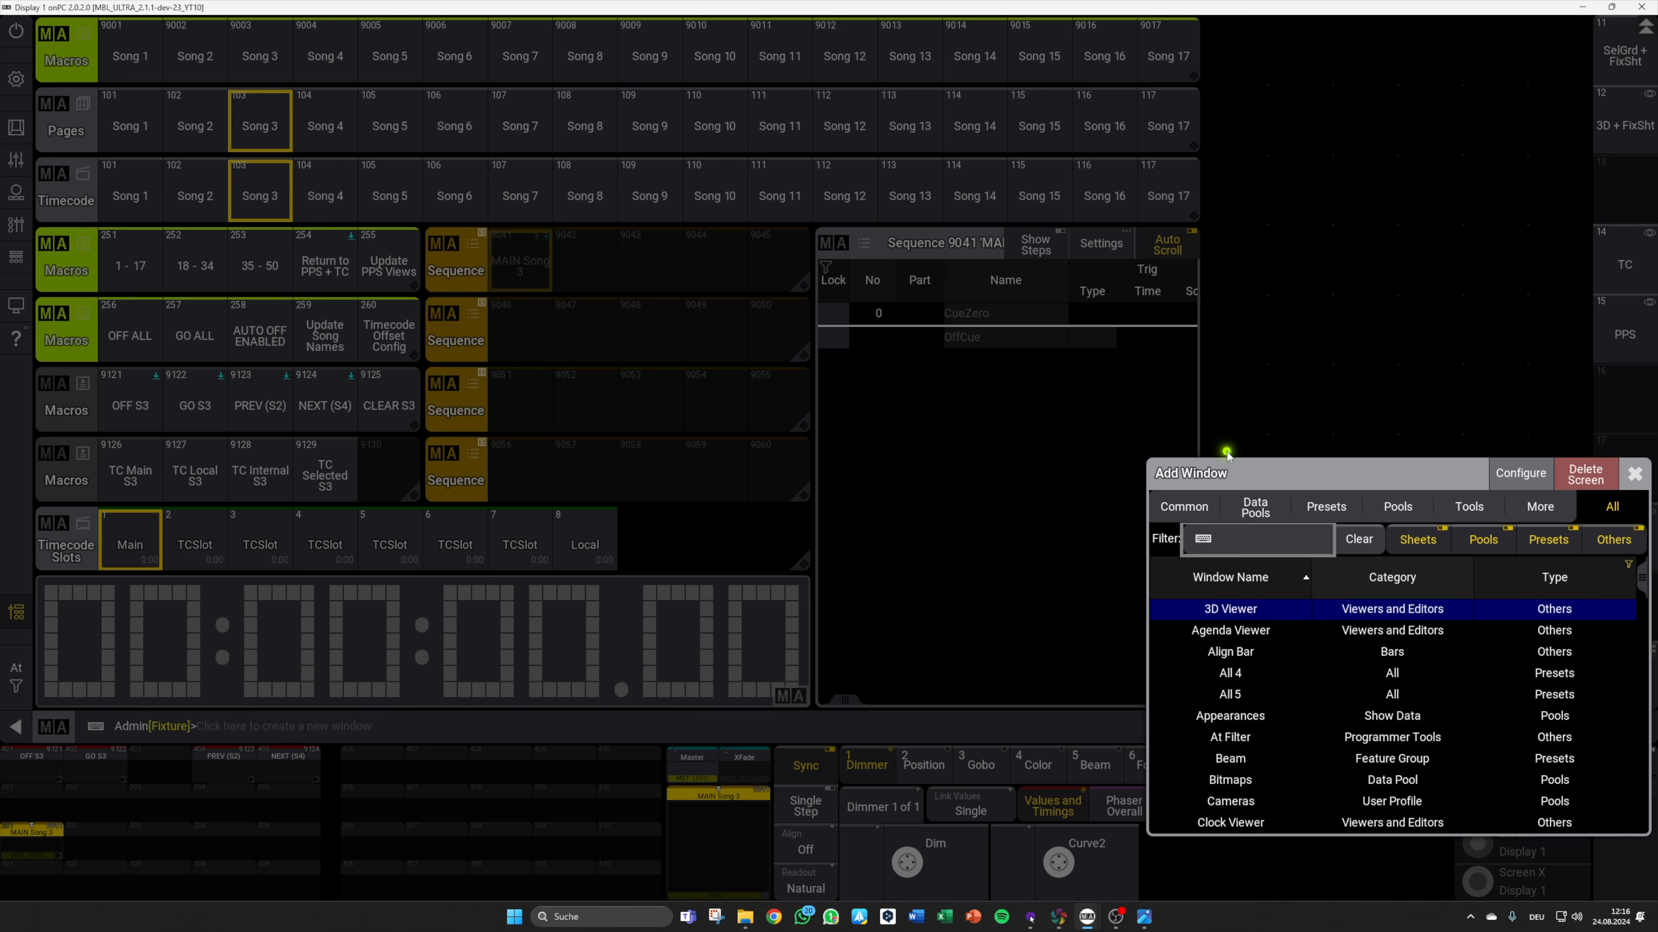
{"action": "type", "text": "xky"}
{"action": "key", "text": "BackSpace"}
{"action": "key", "text": "Return"}
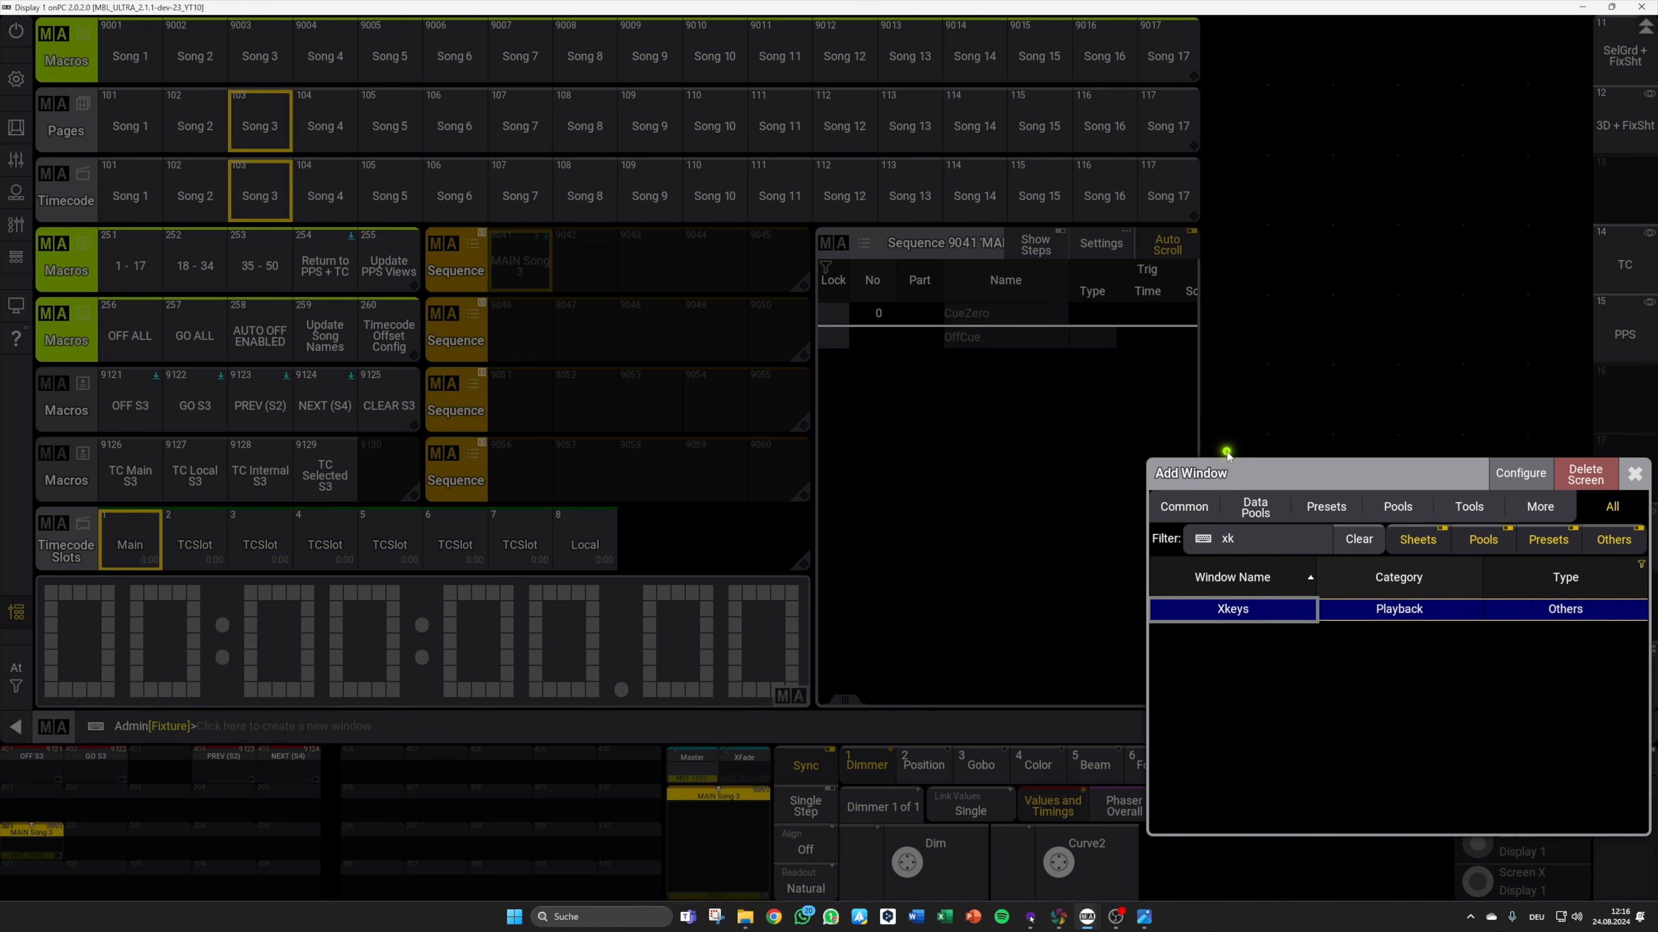
{"action": "key", "text": "Return"}
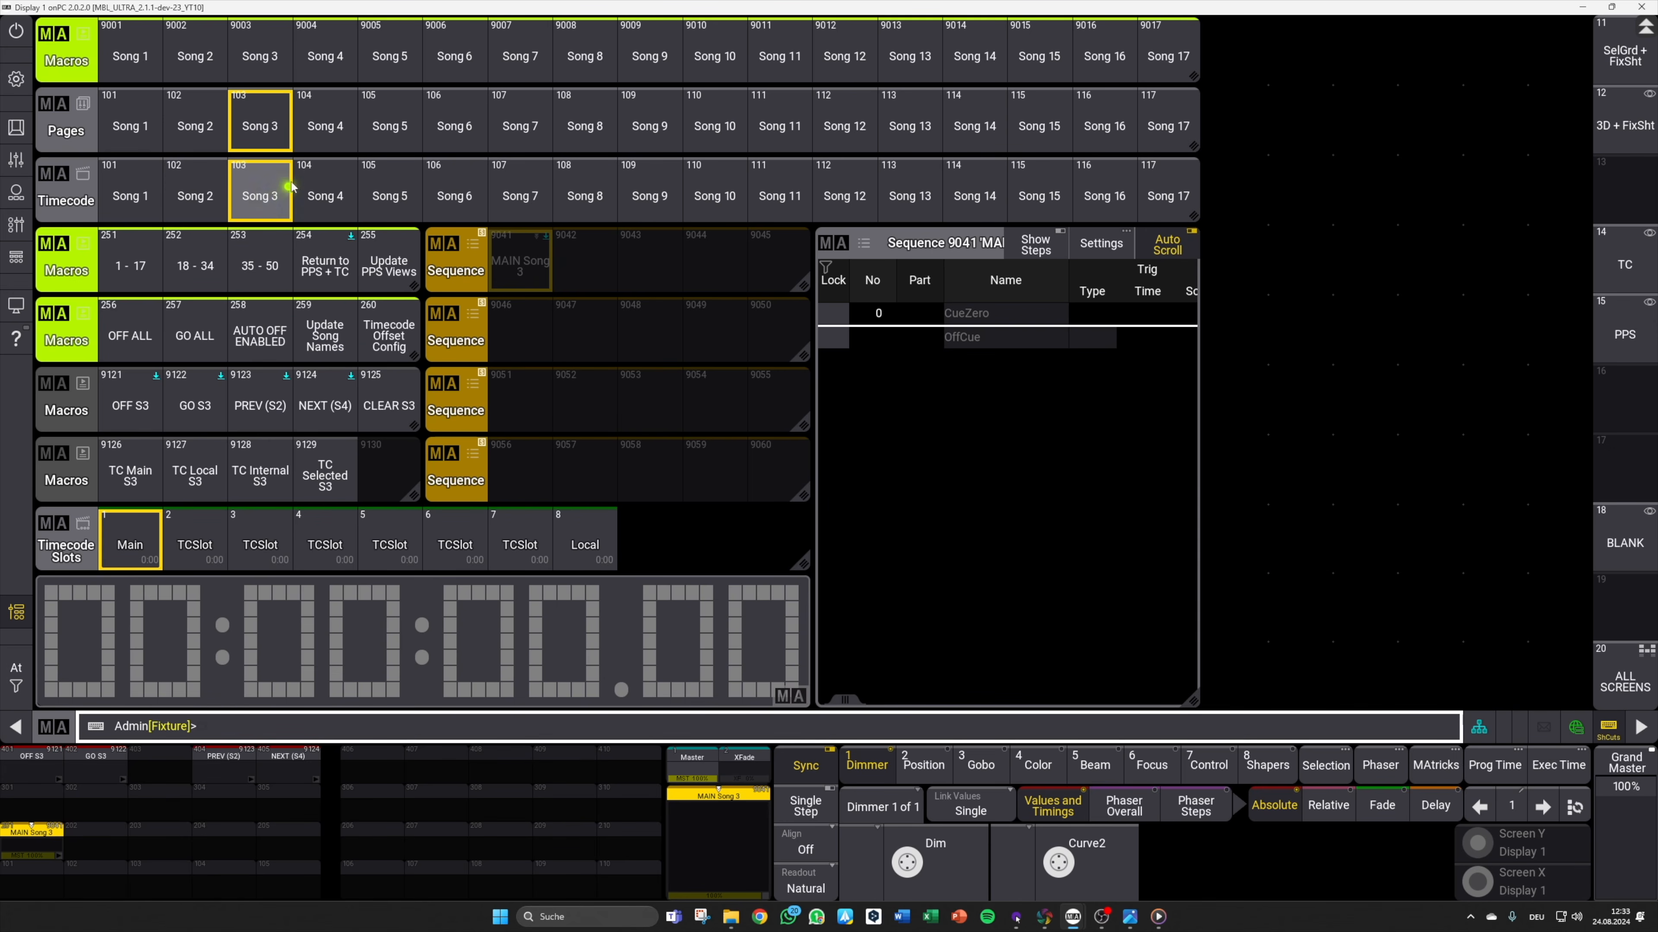
Step: Label the Song 3 macro TEST and the Song 4 macro YouTube, and run the Update Song Names macro
{"action": "left_click", "coordinate": [272, 76]}
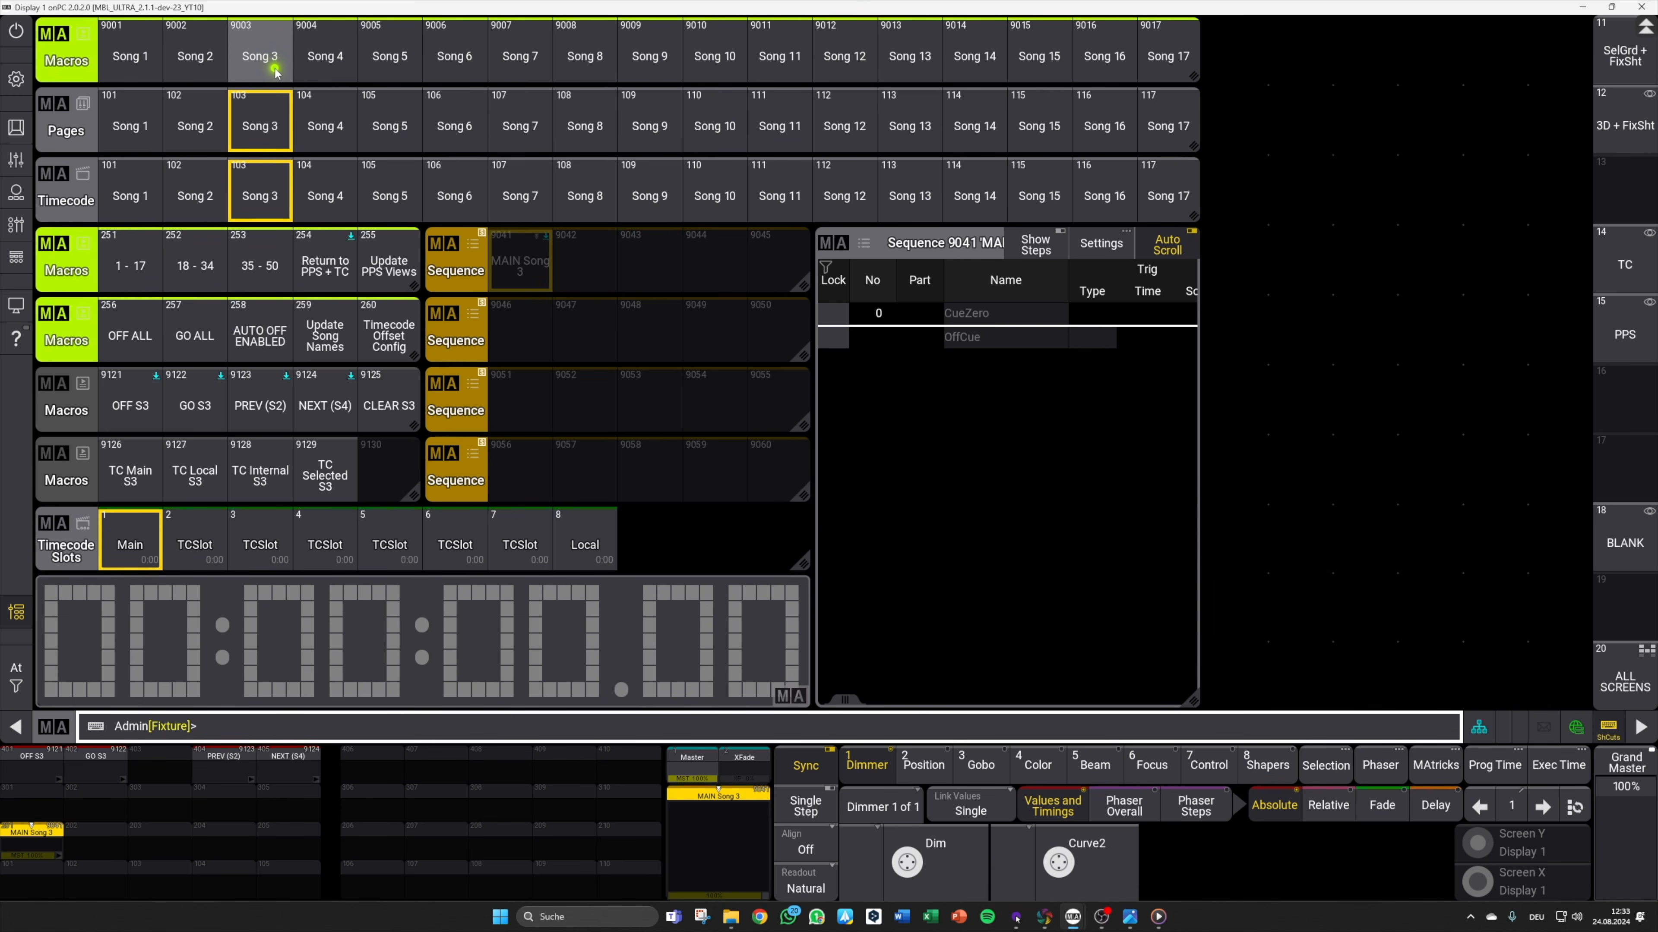
{"action": "left_click_drag", "start_coordinate": [274, 73], "coordinate": [266, 47]}
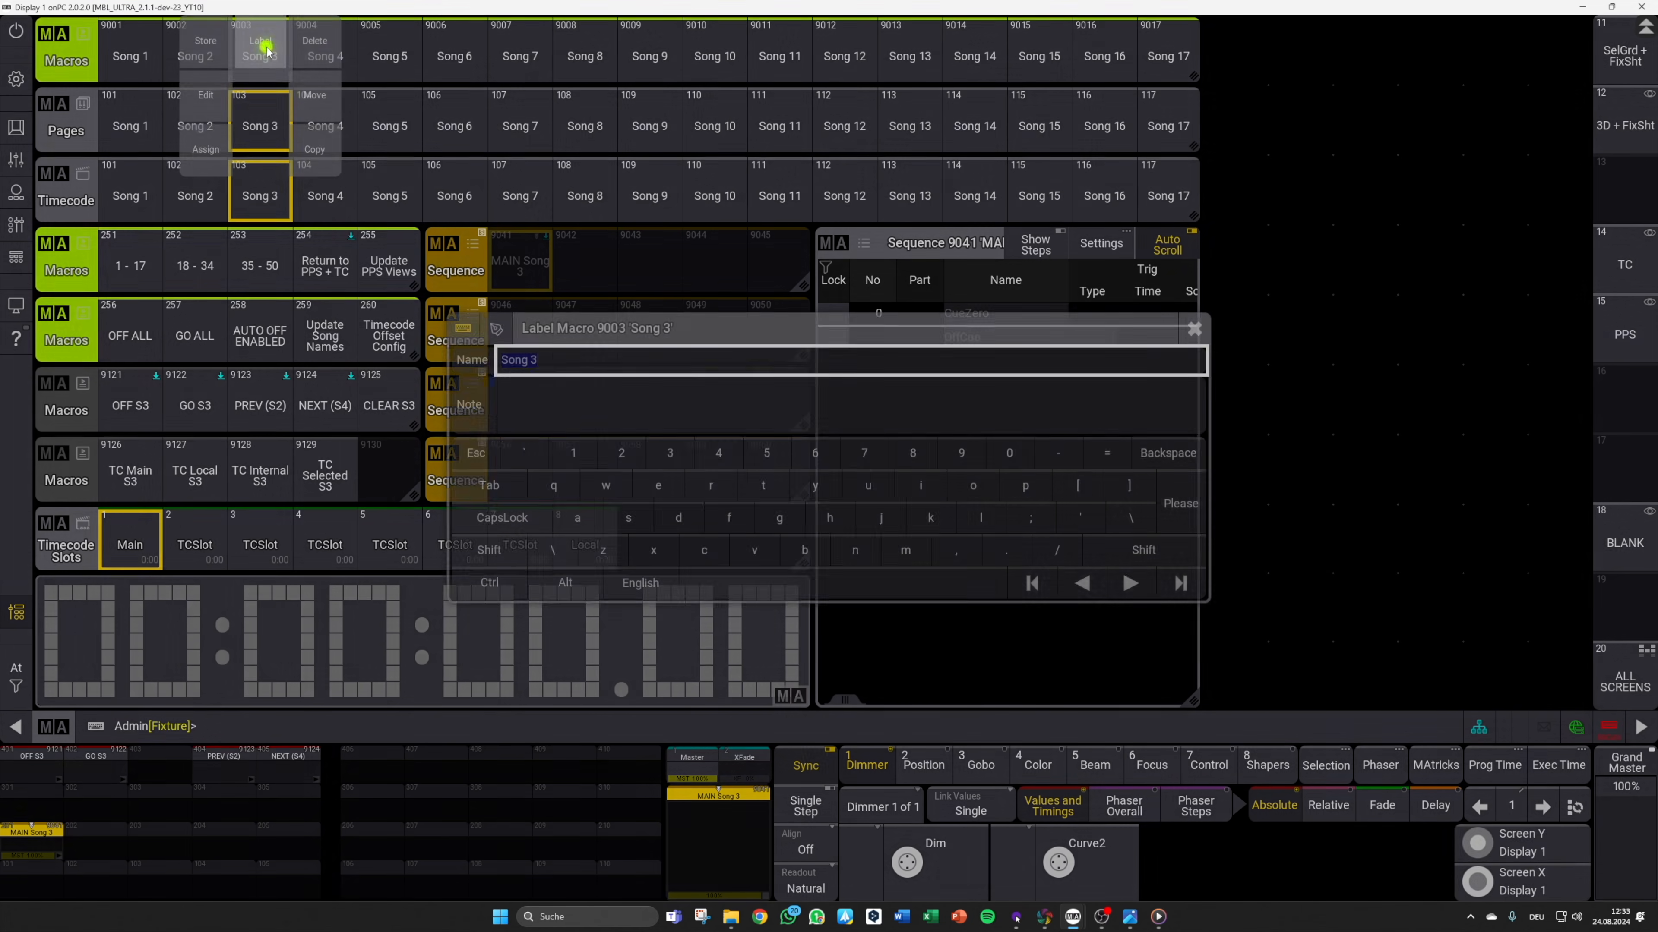
{"action": "type", "text": "TEST"}
{"action": "key", "text": "Return"}
{"action": "left_click_drag", "start_coordinate": [326, 65], "coordinate": [337, 53]}
{"action": "type", "text": "YouTube"}
{"action": "key", "text": "Return"}
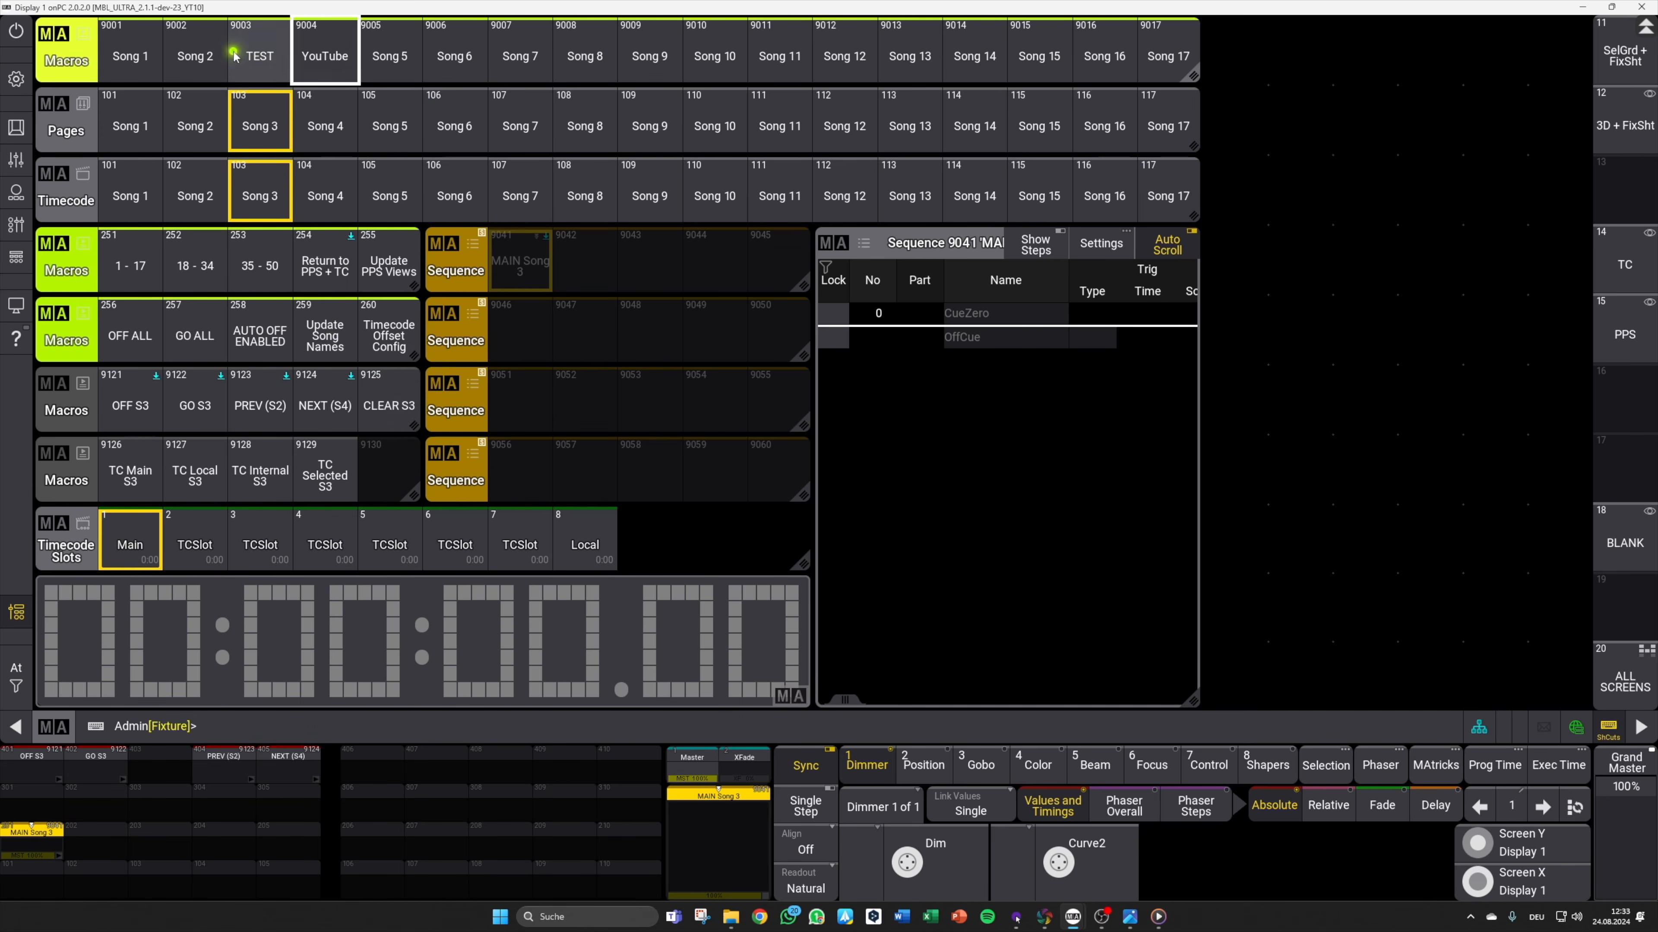
{"action": "left_click", "coordinate": [314, 335]}
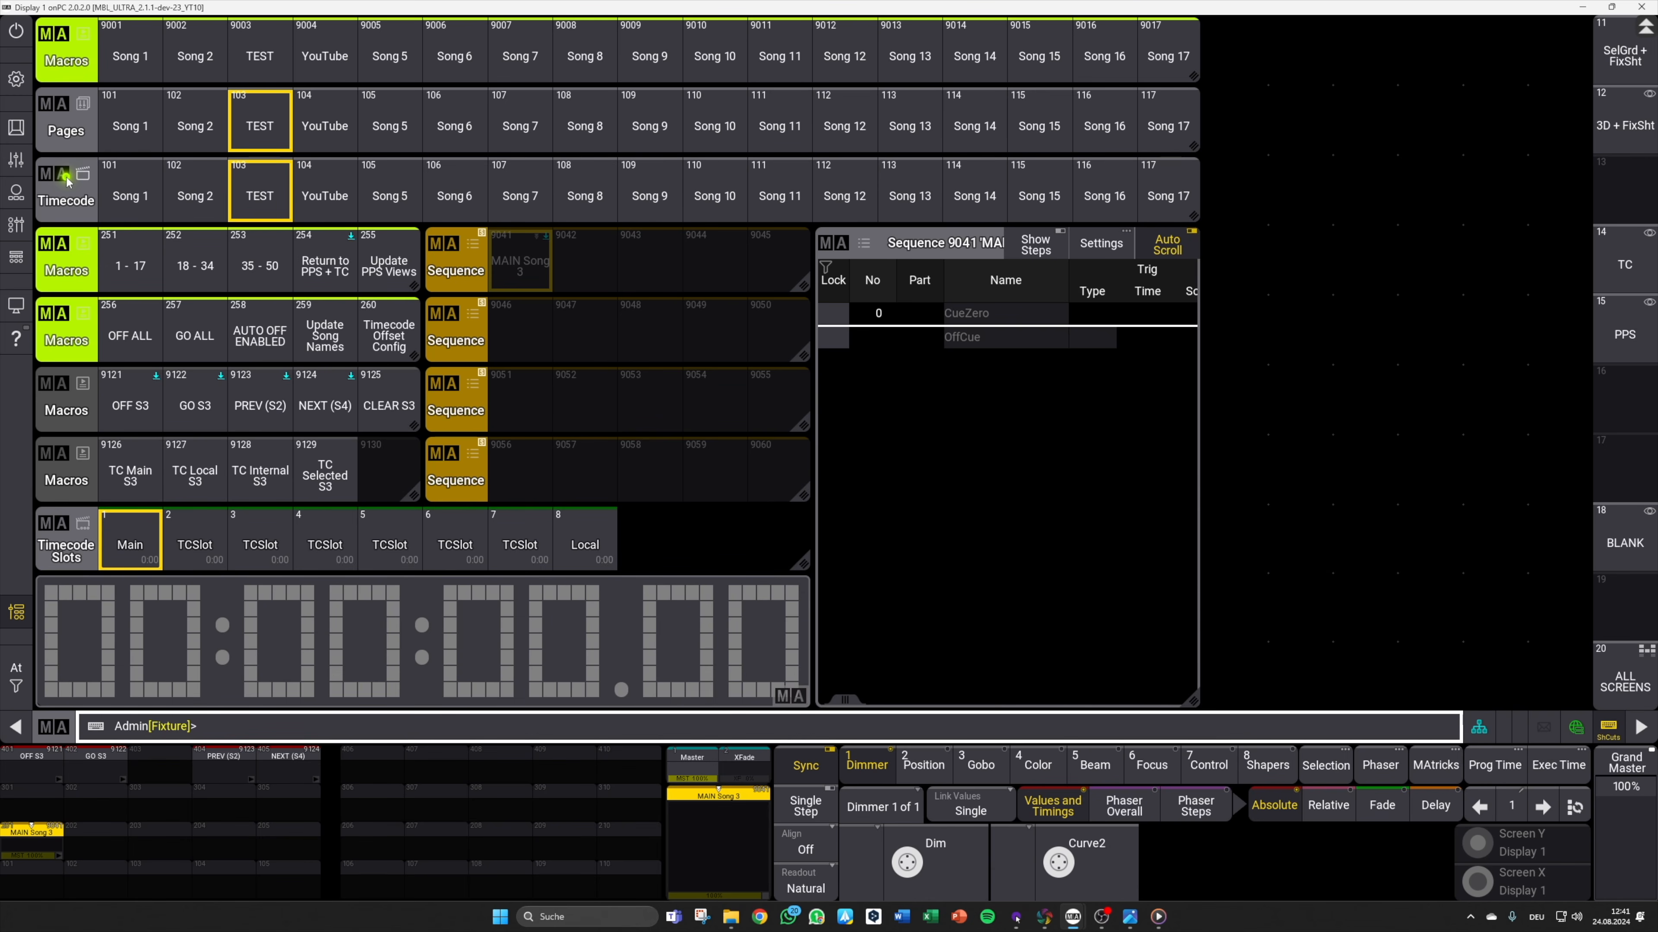
Step: Run the Timecode Offset Config macro with an offset of 15 minutes
{"action": "left_click", "coordinate": [390, 338]}
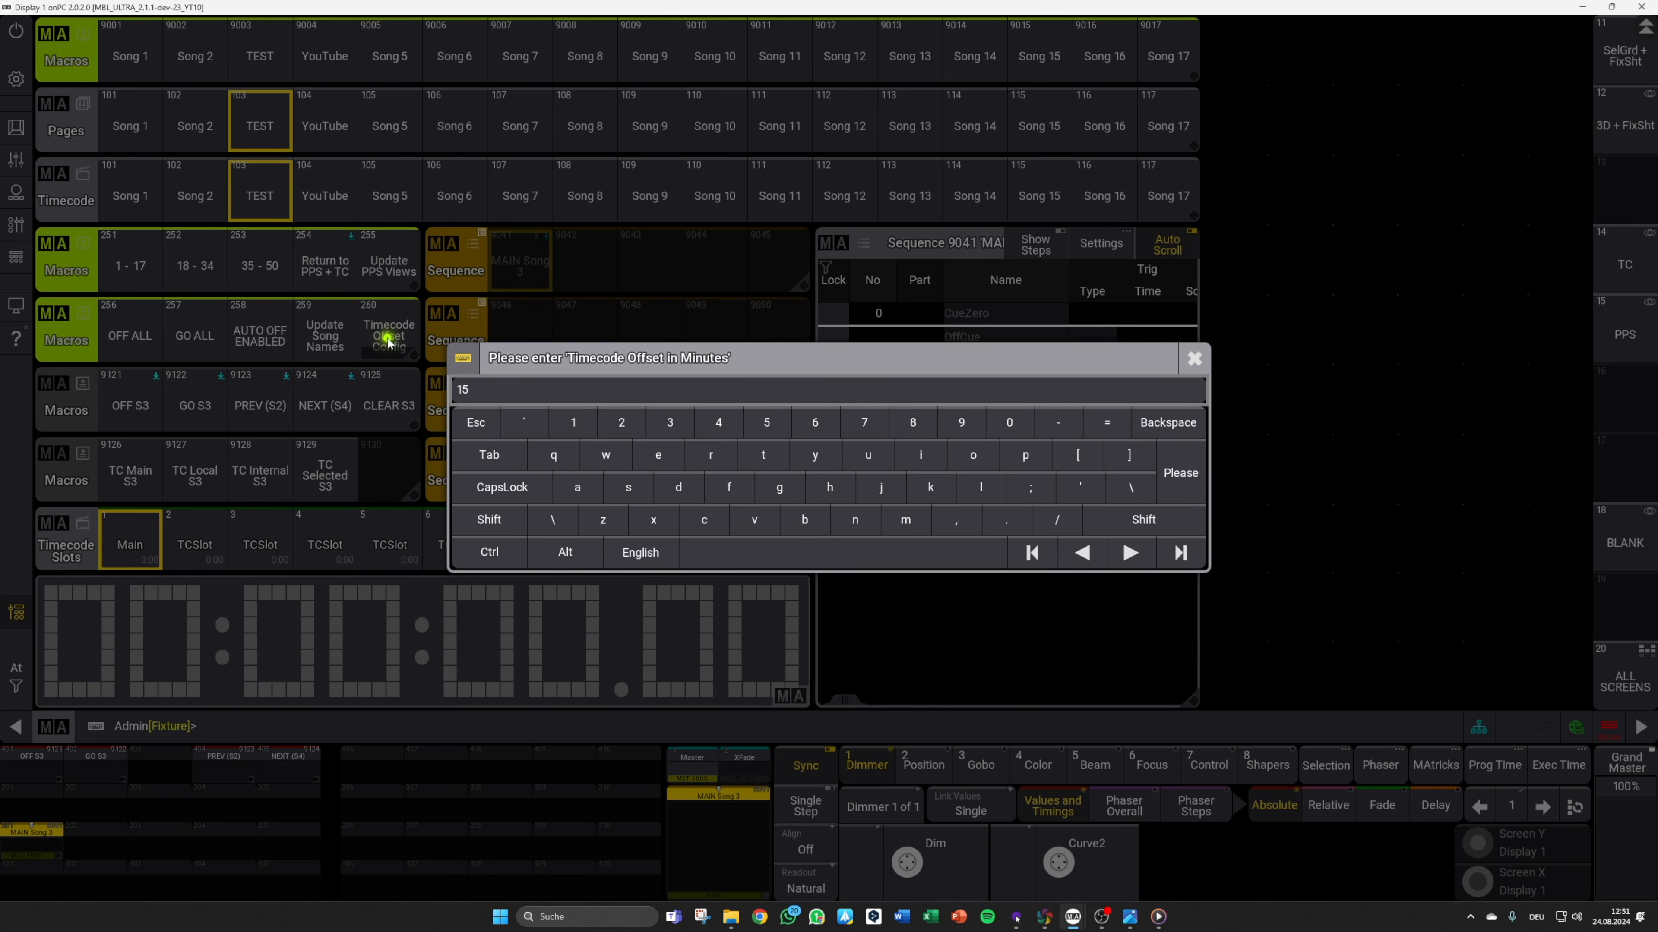
{"action": "left_click", "coordinate": [1162, 470]}
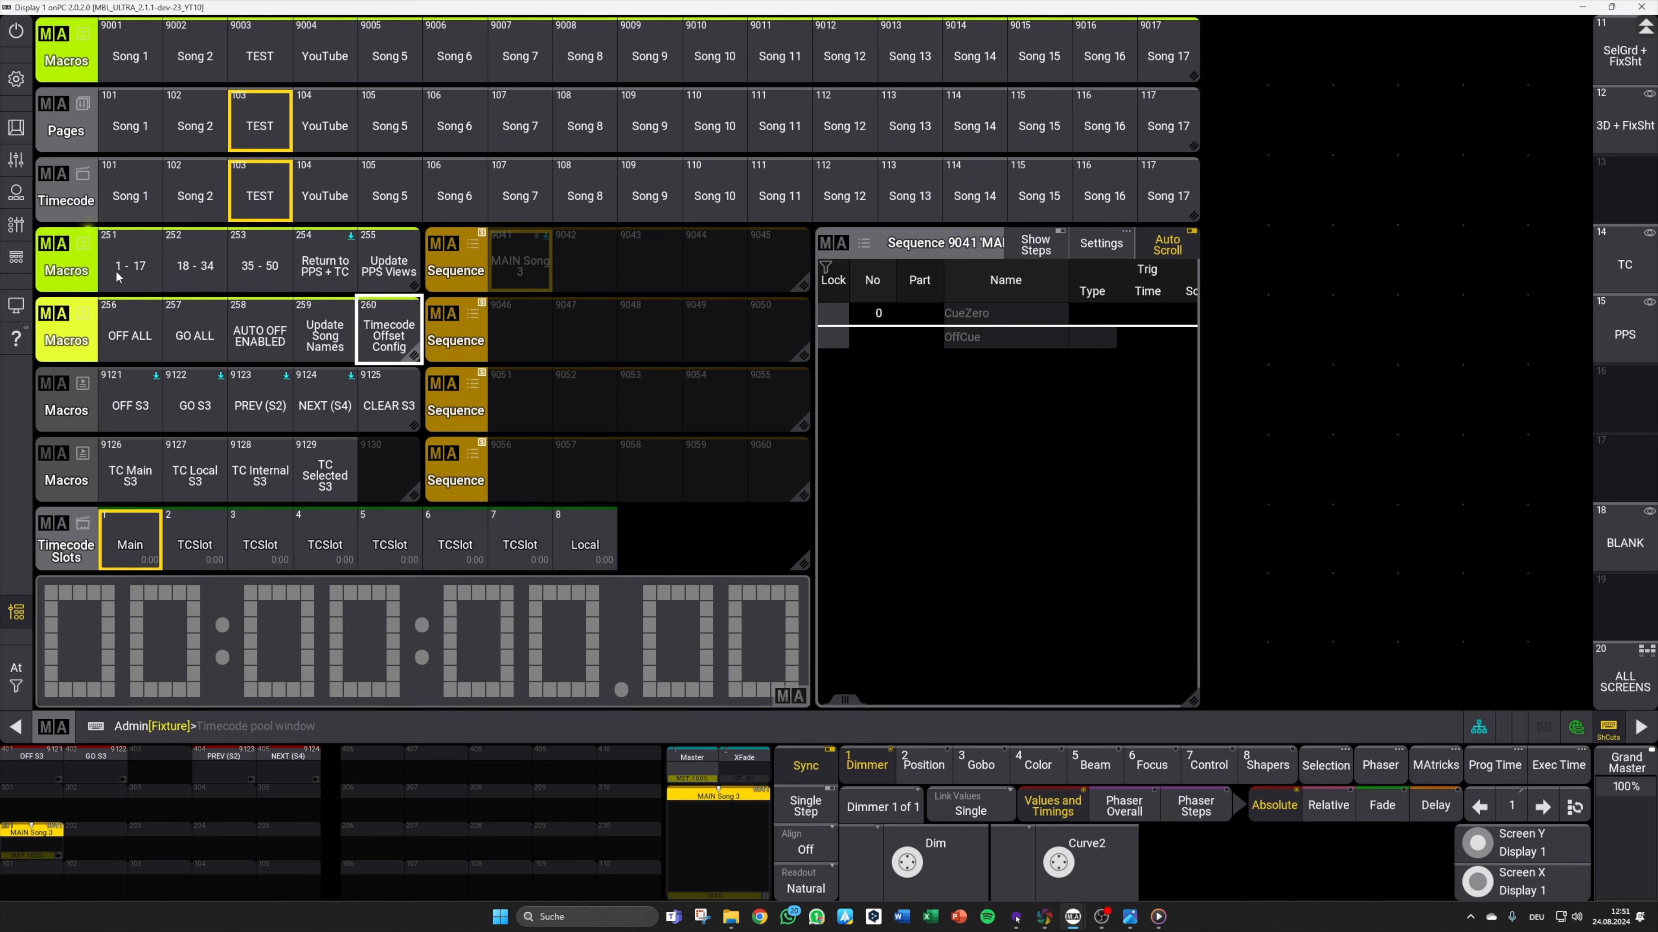
Step: Check the TC slot offset in the settings of the Song 1, Song 2 and TEST timecodes
{"action": "key", "text": "e"}
{"action": "key", "text": "e"}
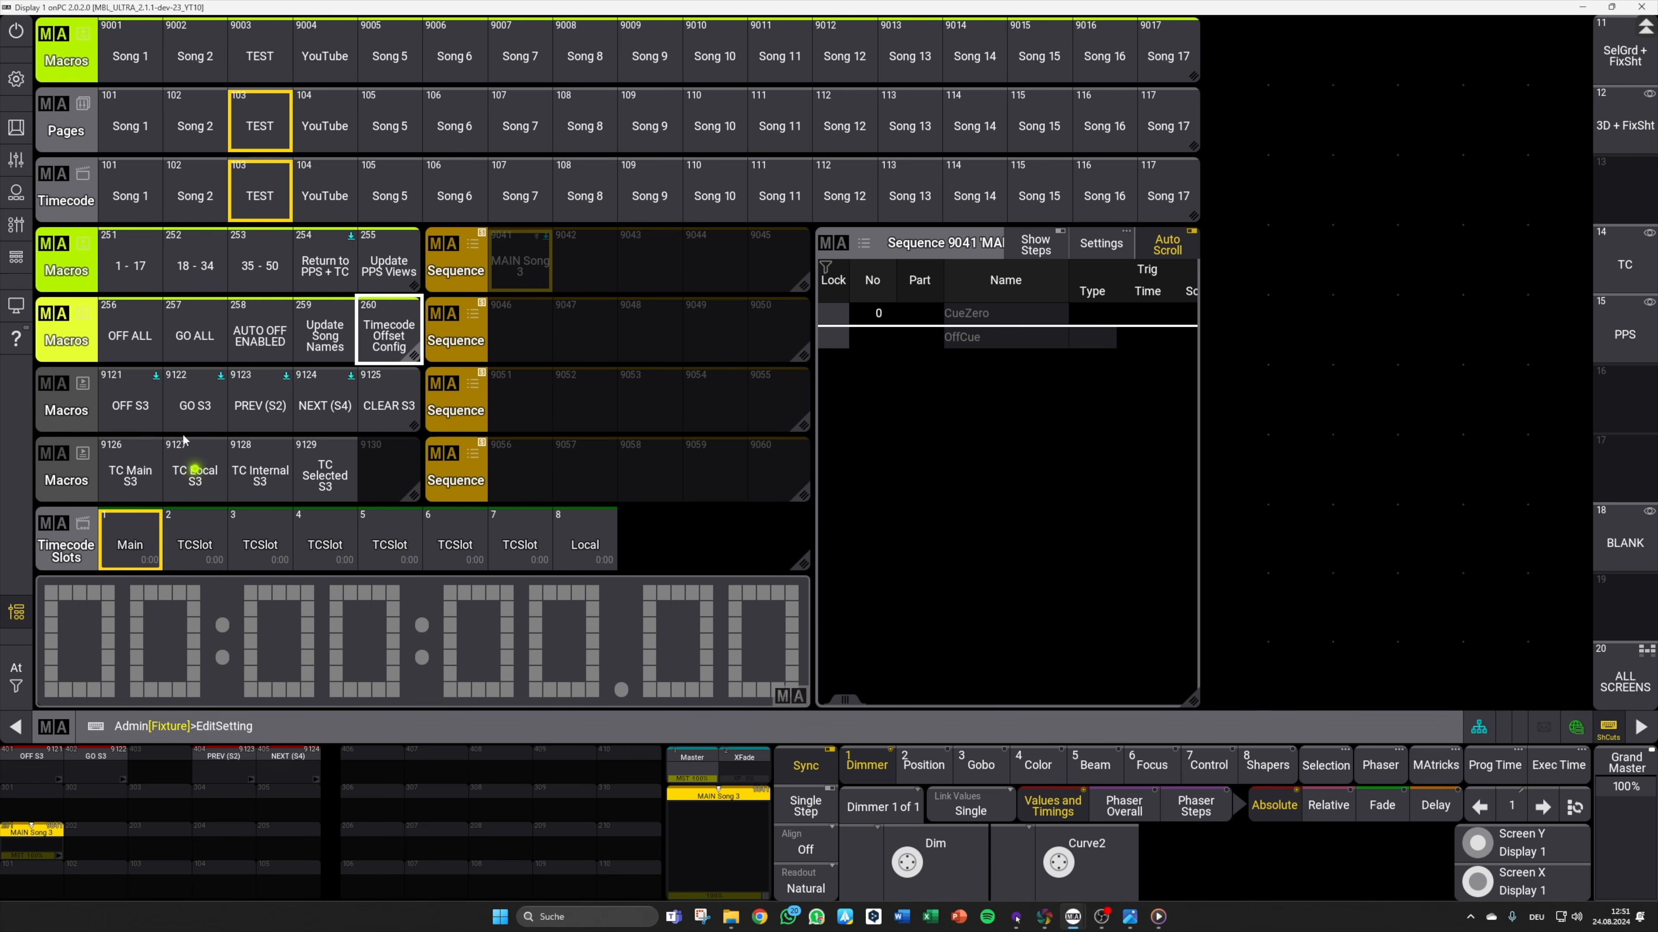
{"action": "left_click", "coordinate": [130, 196]}
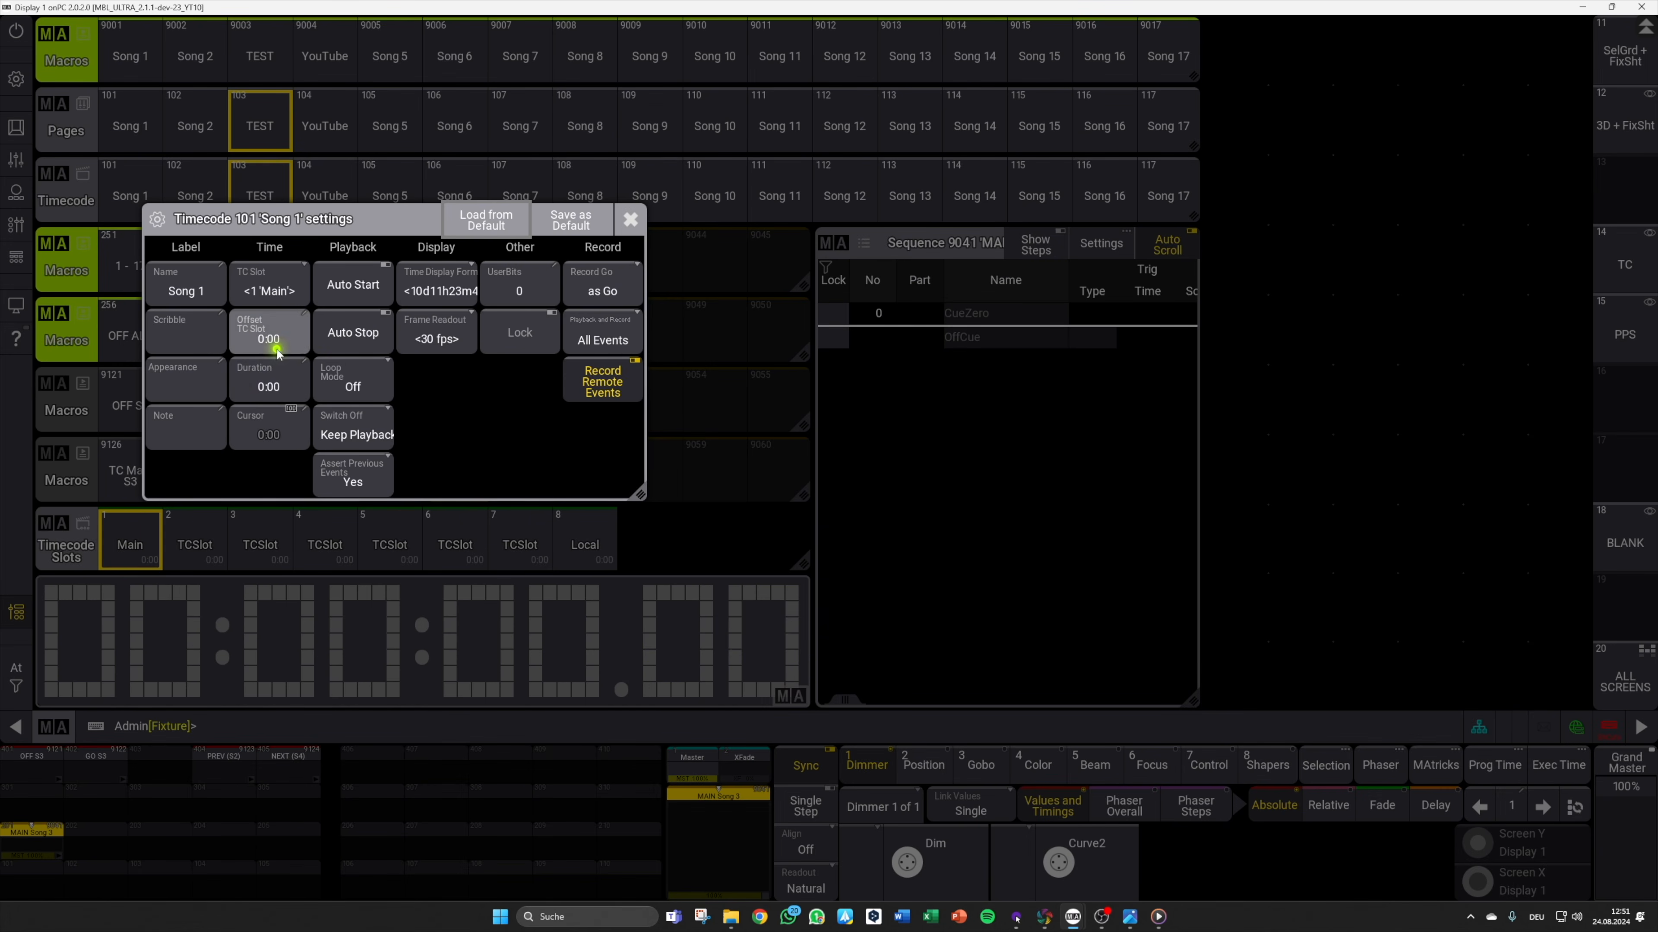
{"action": "left_click", "coordinate": [630, 219]}
{"action": "left_click", "coordinate": [225, 206]}
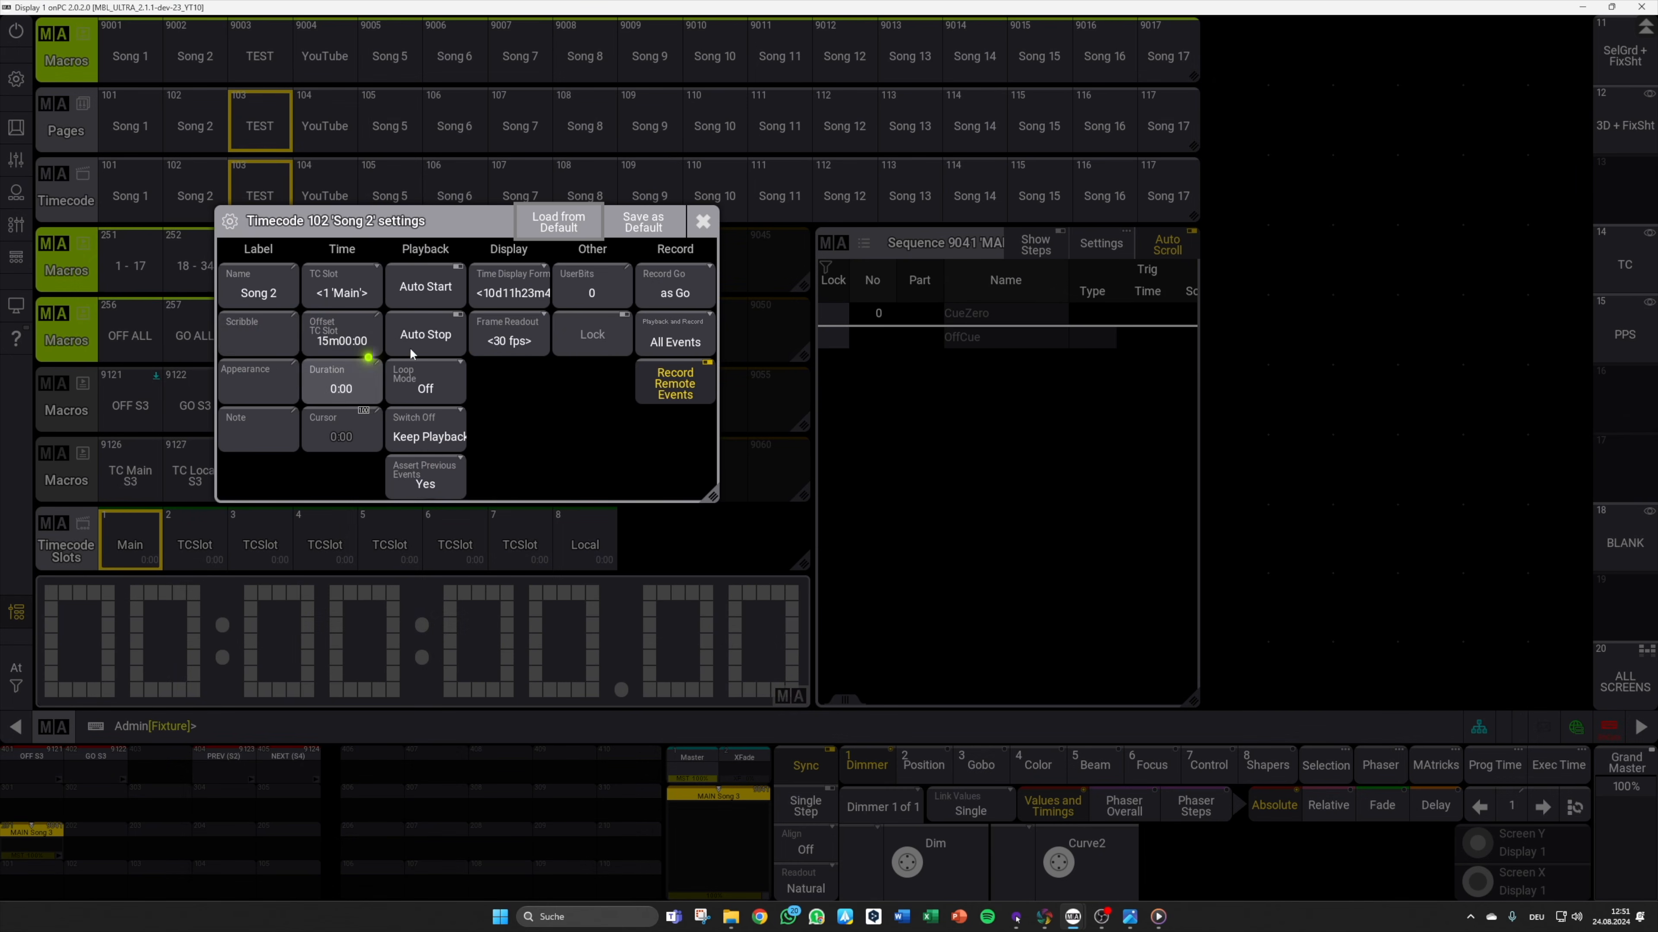
{"action": "left_click", "coordinate": [702, 221]}
{"action": "left_click", "coordinate": [271, 199]}
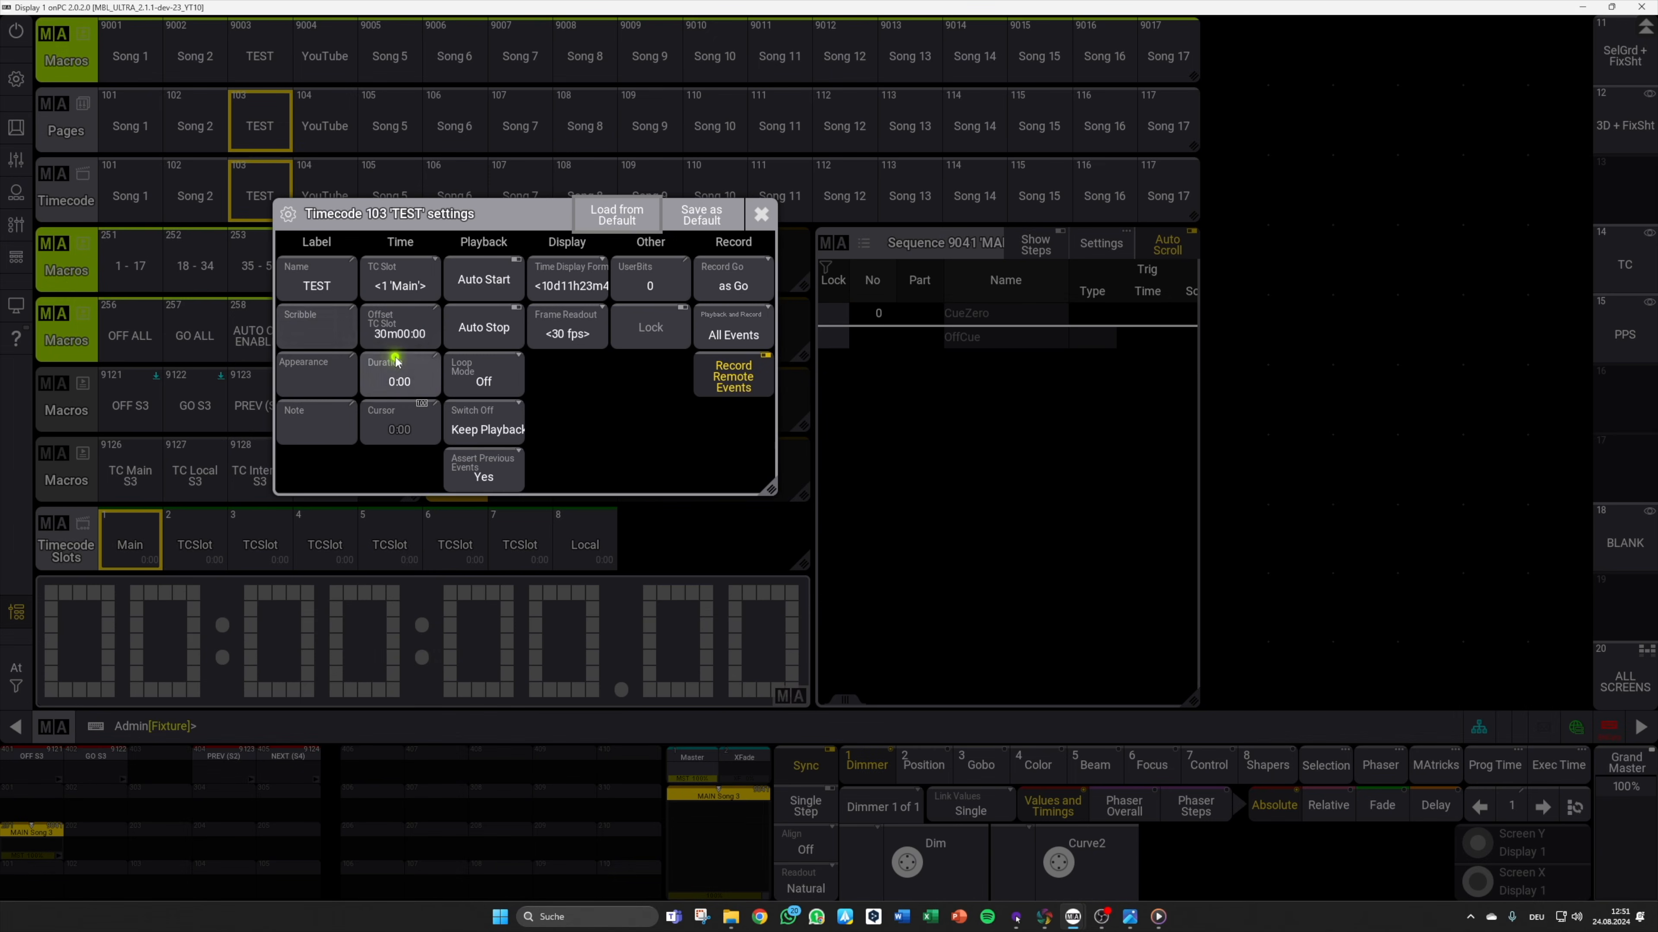
{"action": "left_click", "coordinate": [761, 214]}
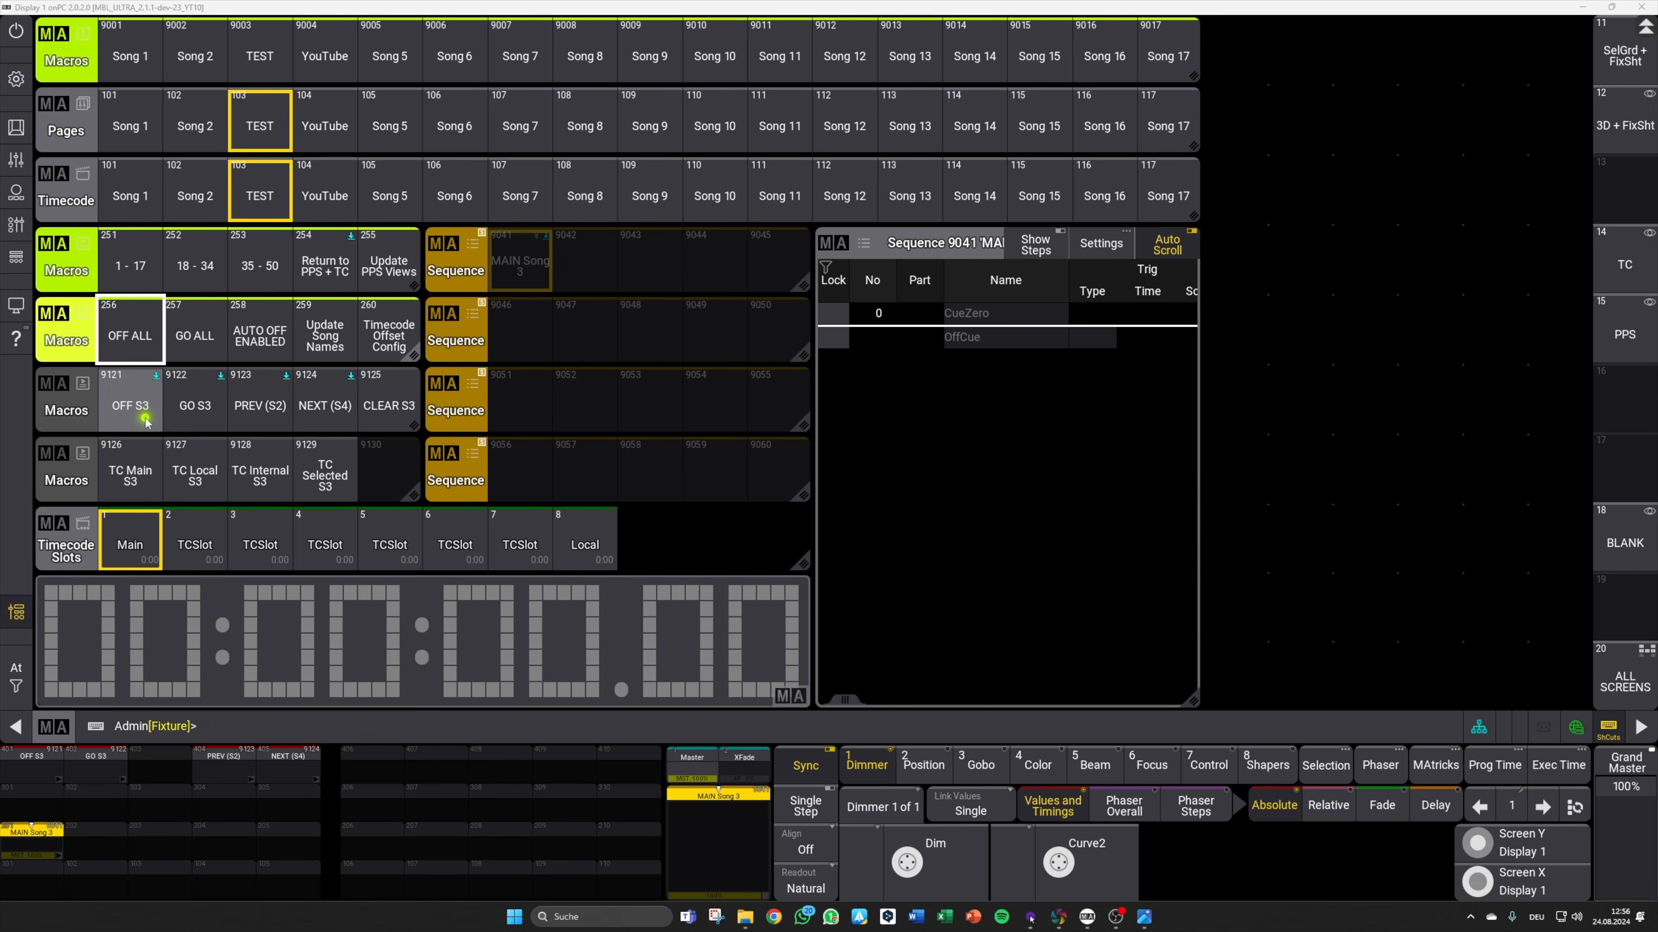
Step: Advance the song selection to Song 7, and step back to Song 6 with the PREV macro
{"action": "left_click", "coordinate": [207, 408]}
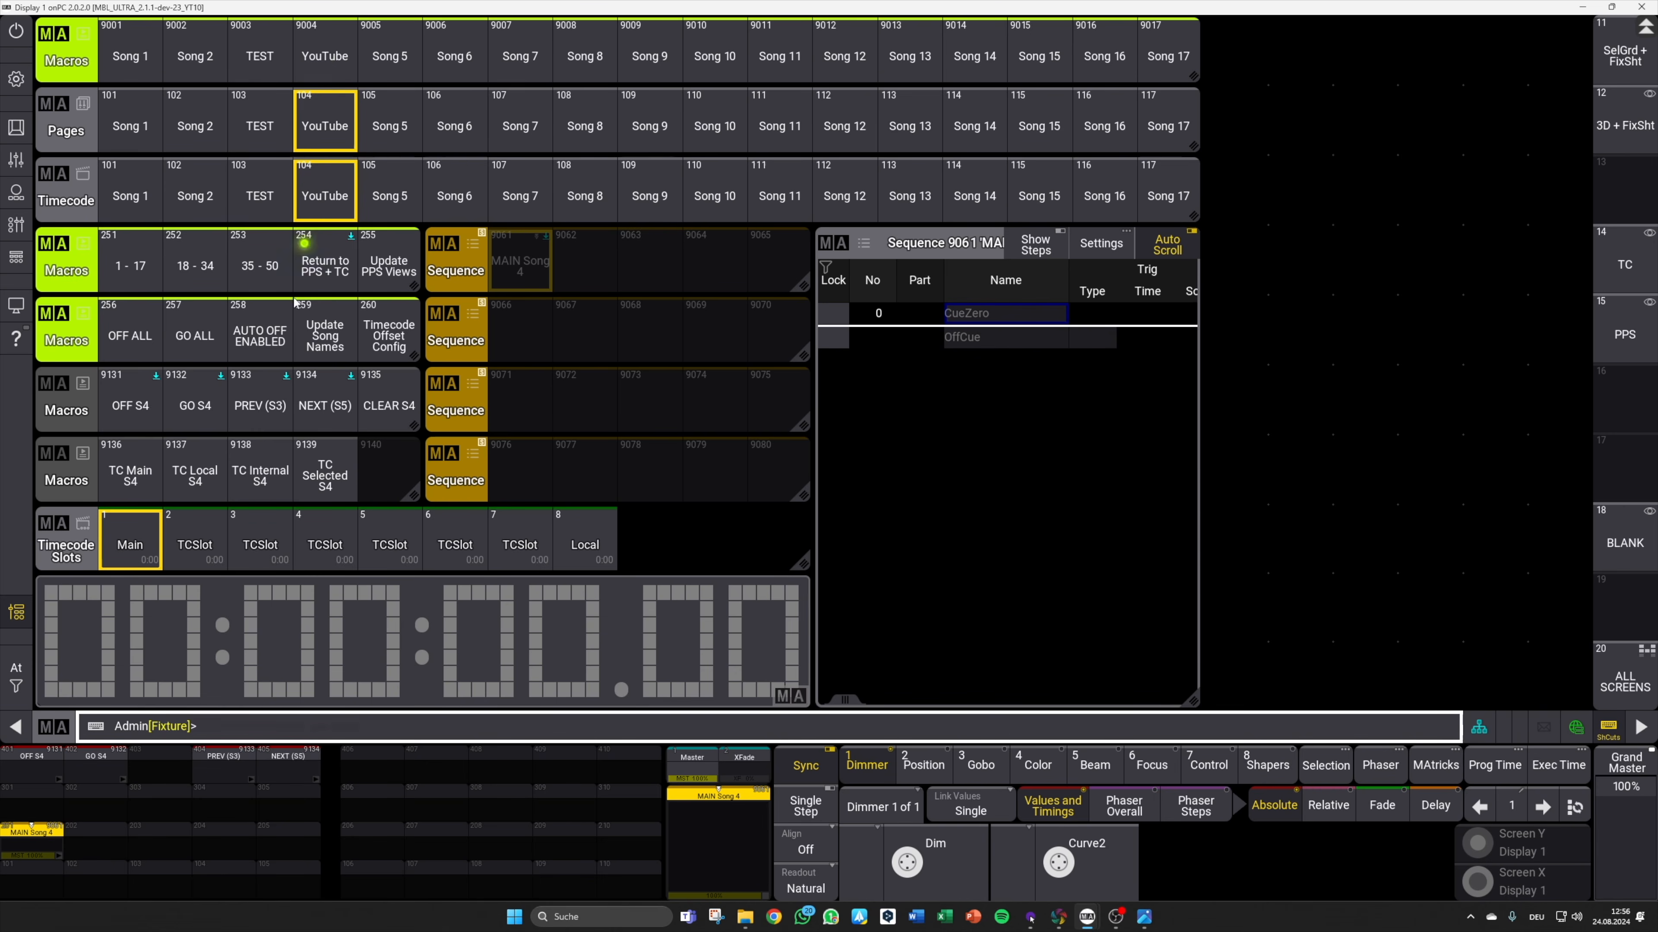
{"action": "left_click", "coordinate": [207, 426]}
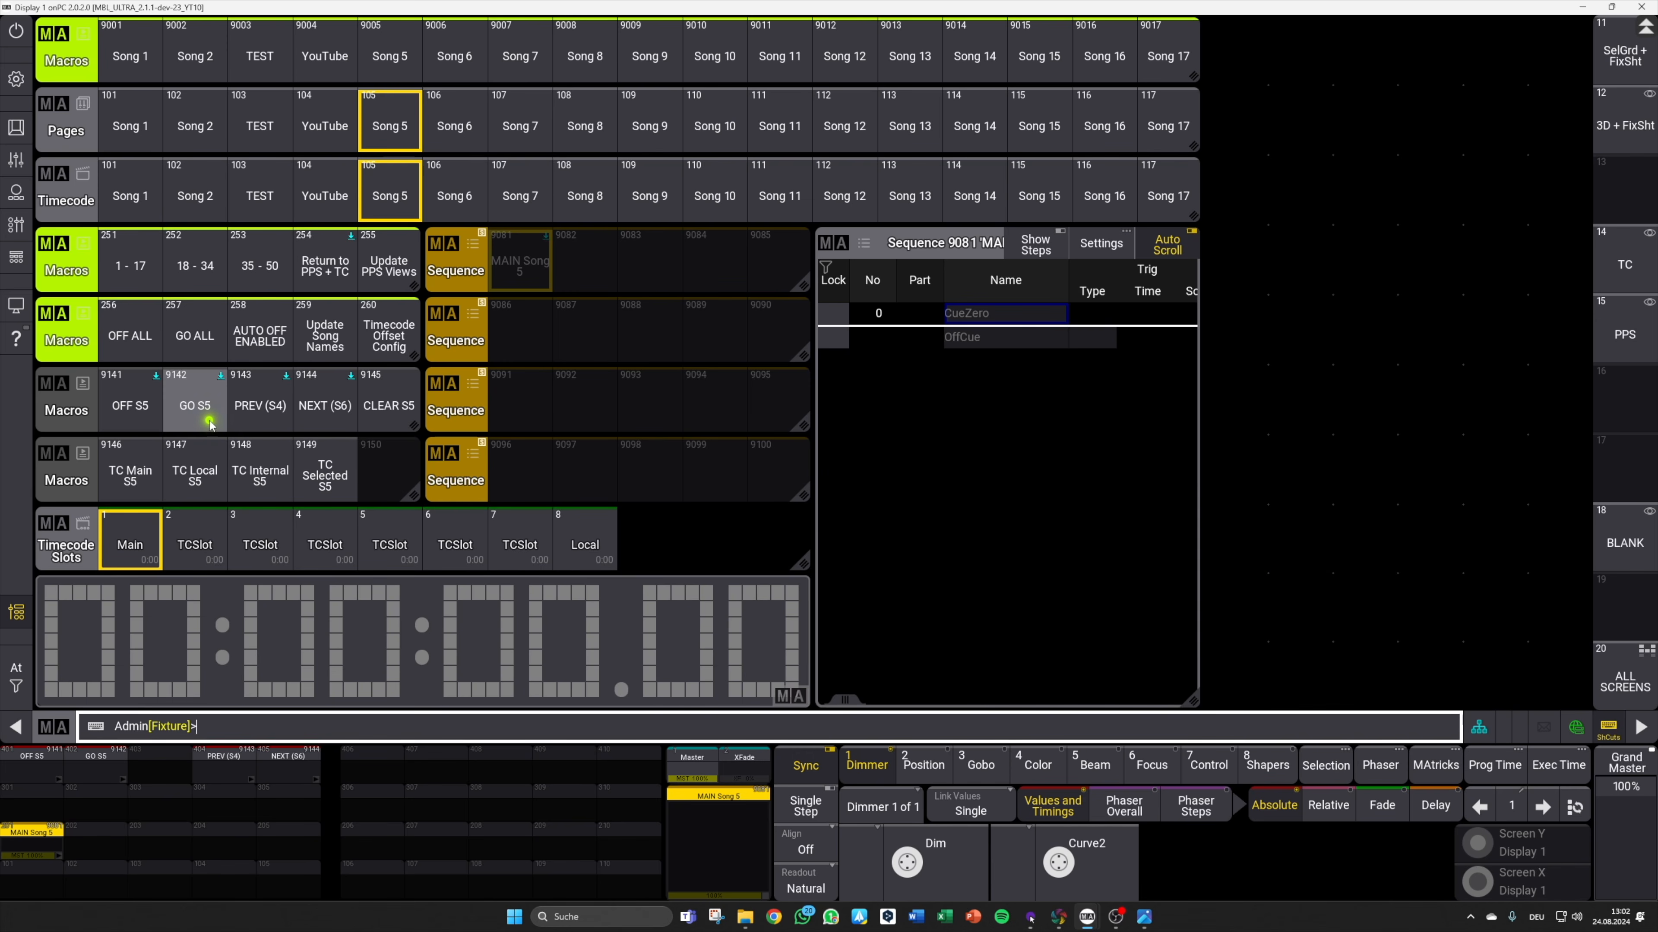
{"action": "left_click", "coordinate": [328, 425]}
{"action": "left_click", "coordinate": [328, 426]}
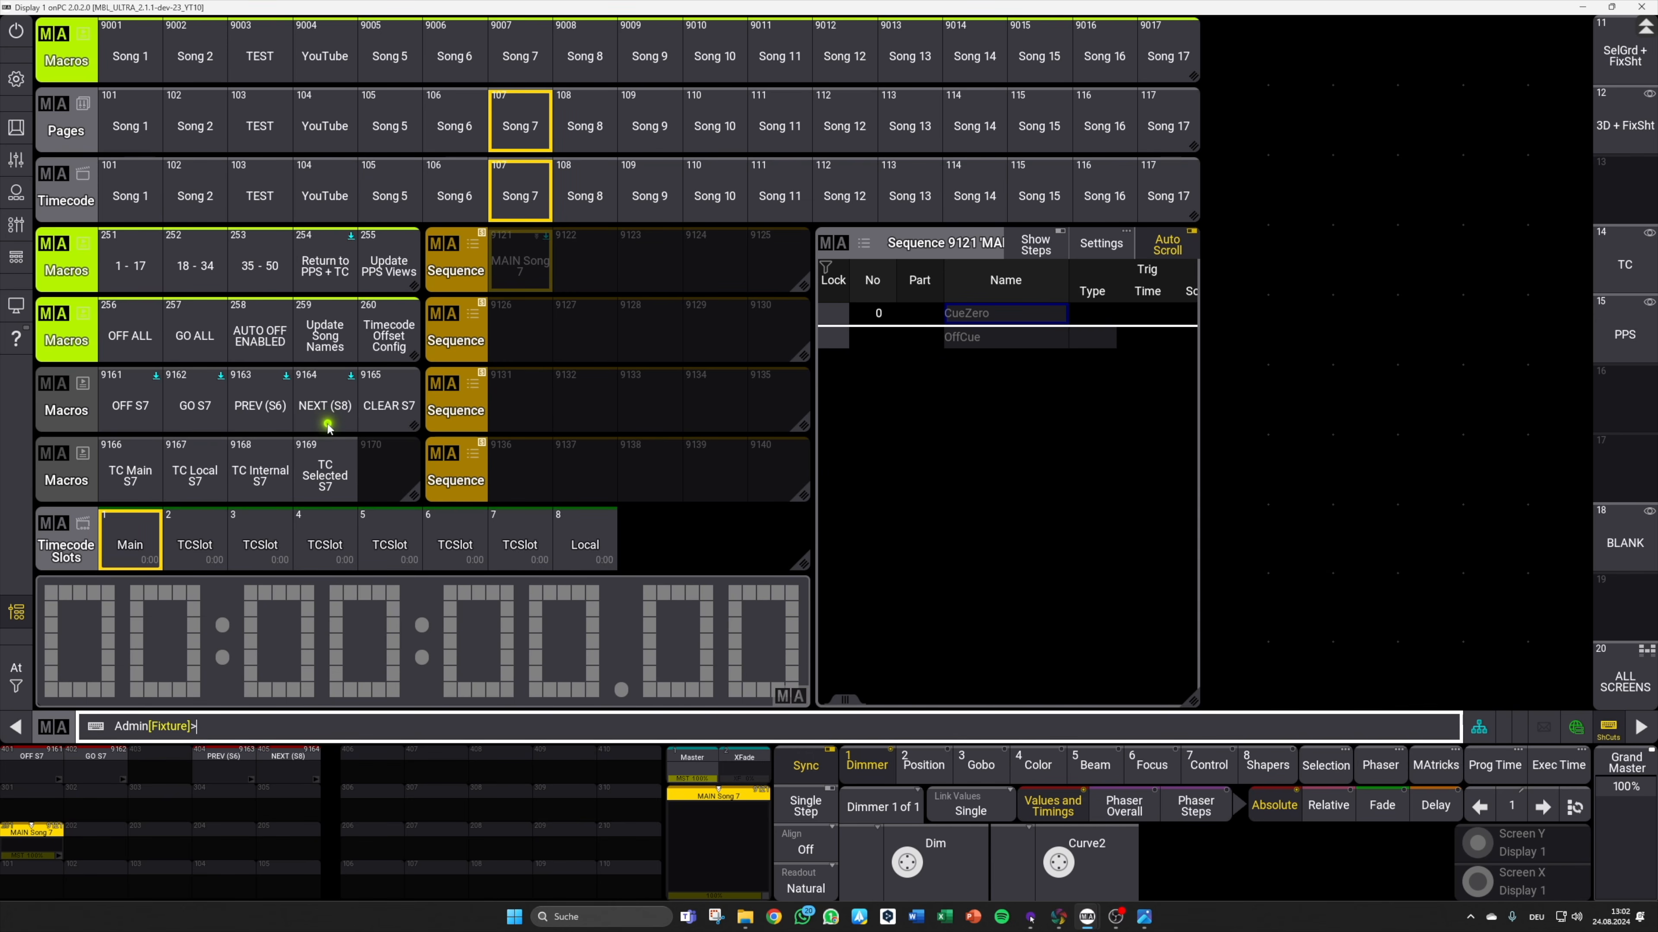
{"action": "left_click", "coordinate": [260, 427]}
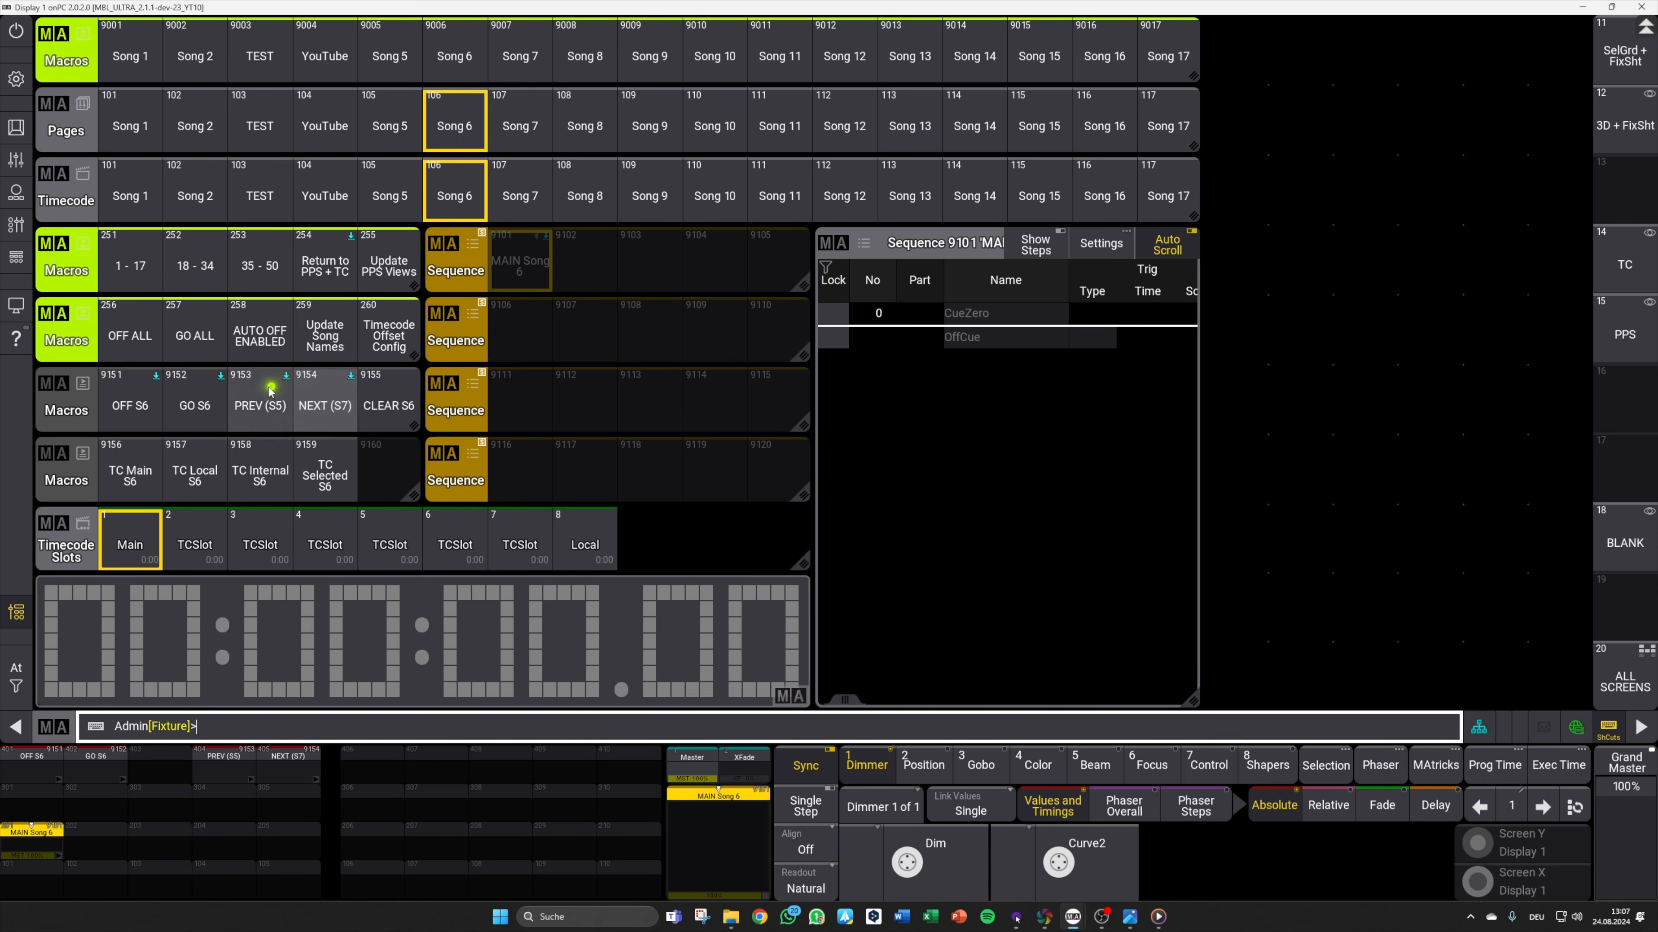
Step: Disable Auto Off and enable it again, and store a cue as sequence 9108 in Song 6's sequence pool
{"action": "left_click", "coordinate": [260, 320]}
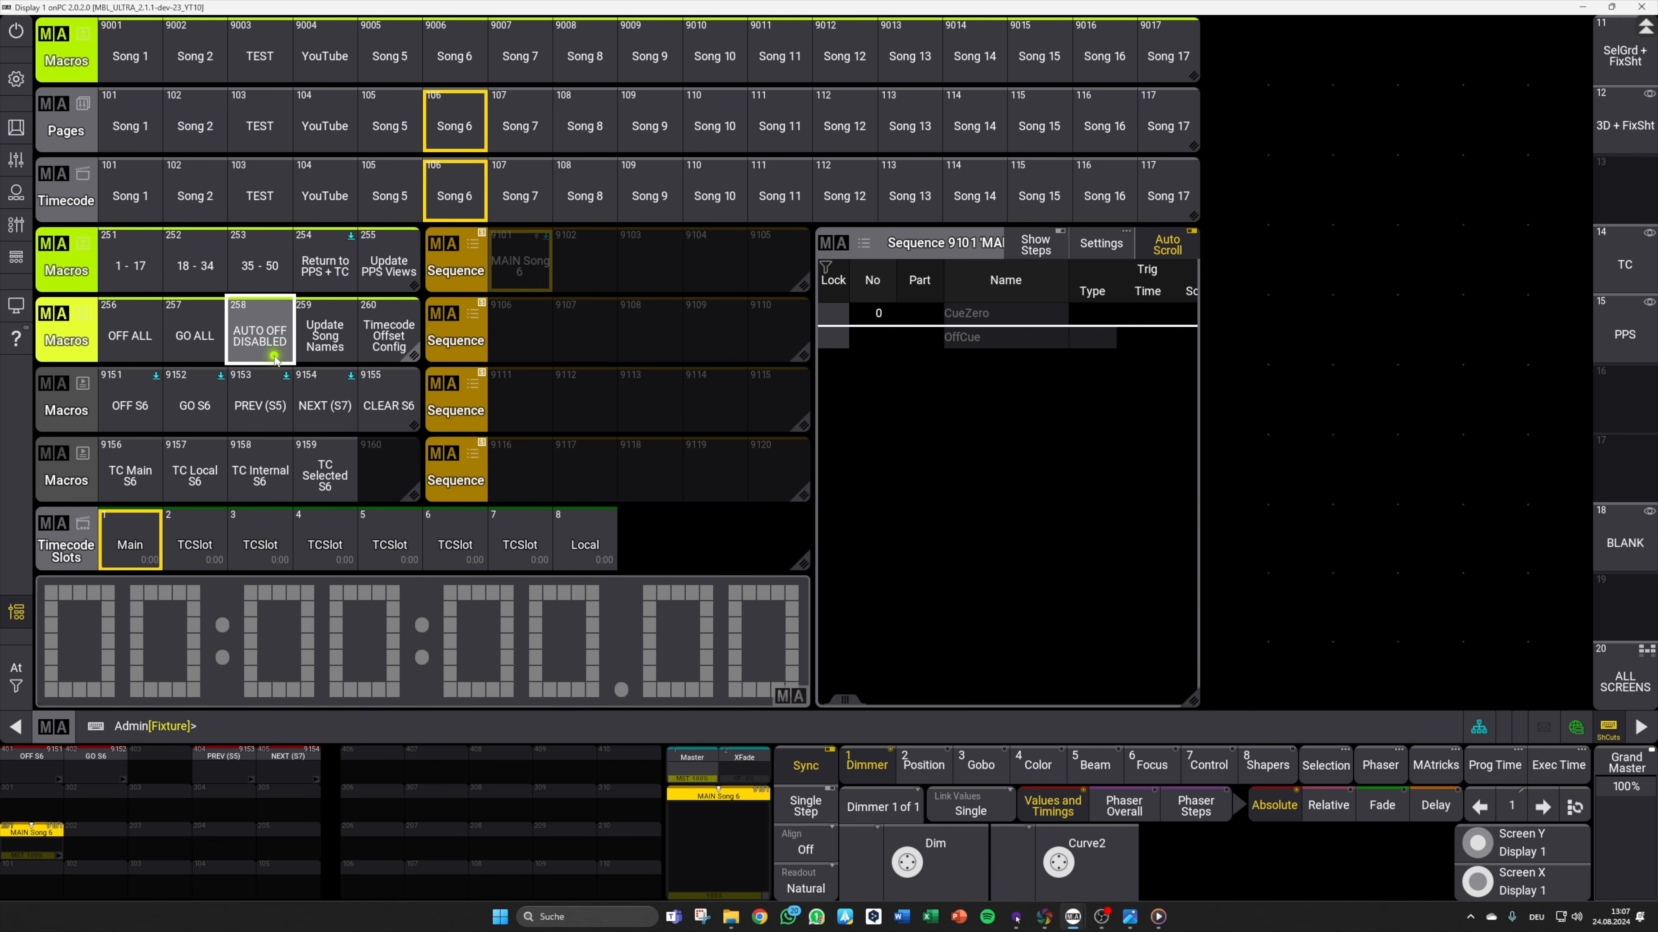
{"action": "left_click", "coordinate": [262, 313]}
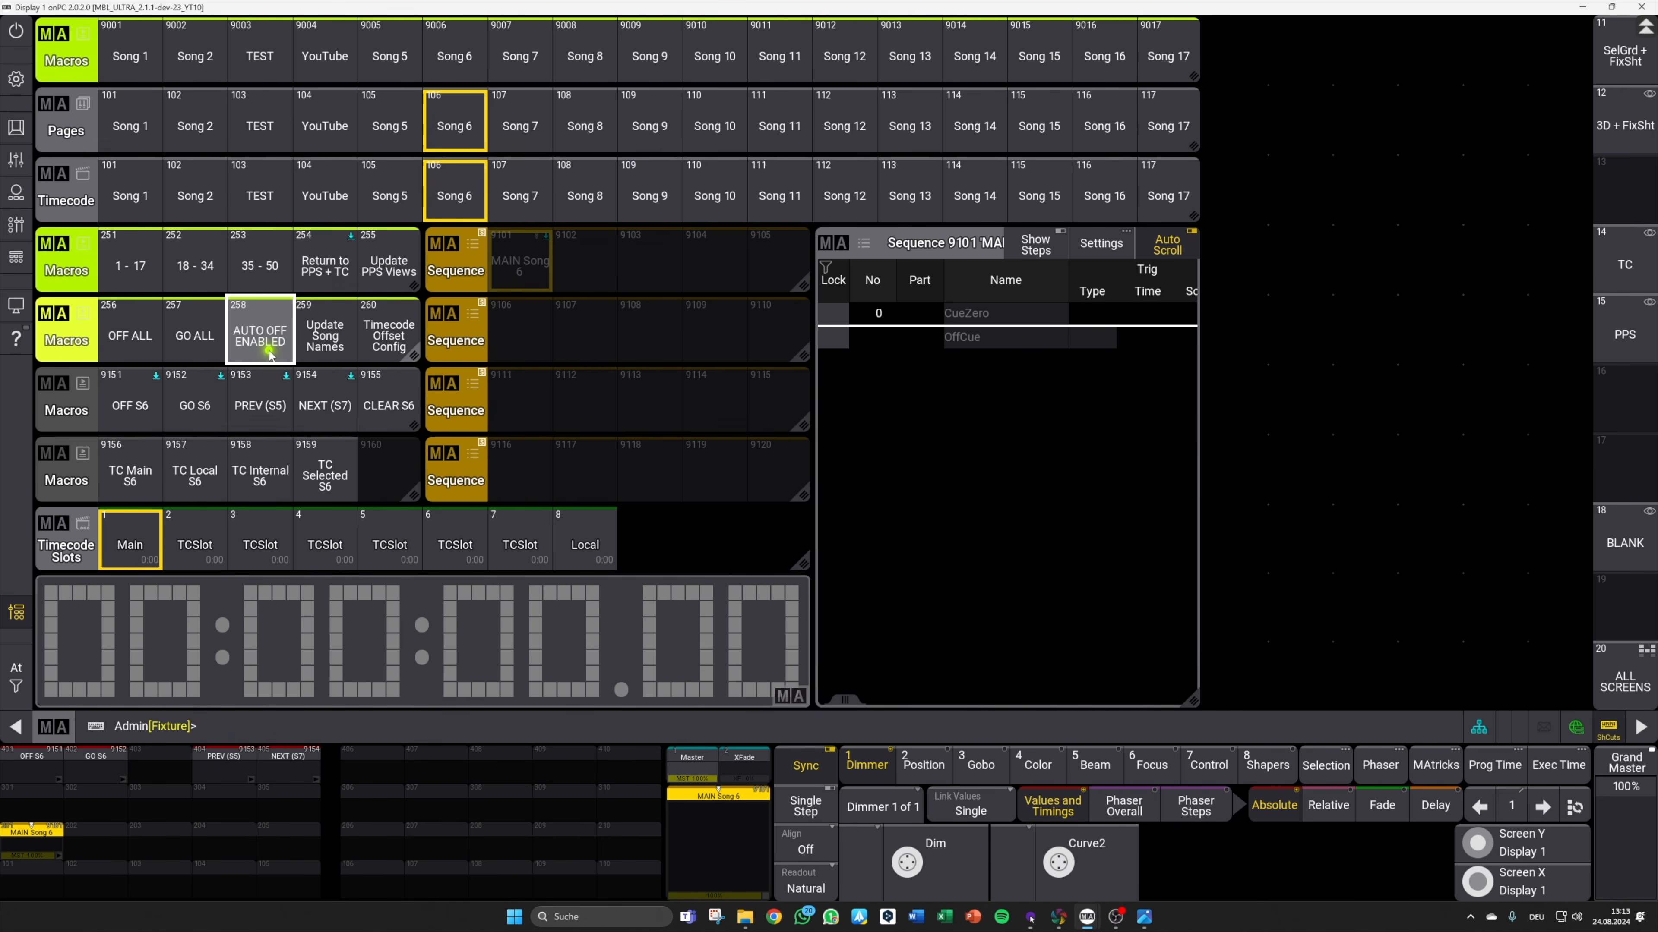
{"action": "left_click", "coordinate": [649, 336]}
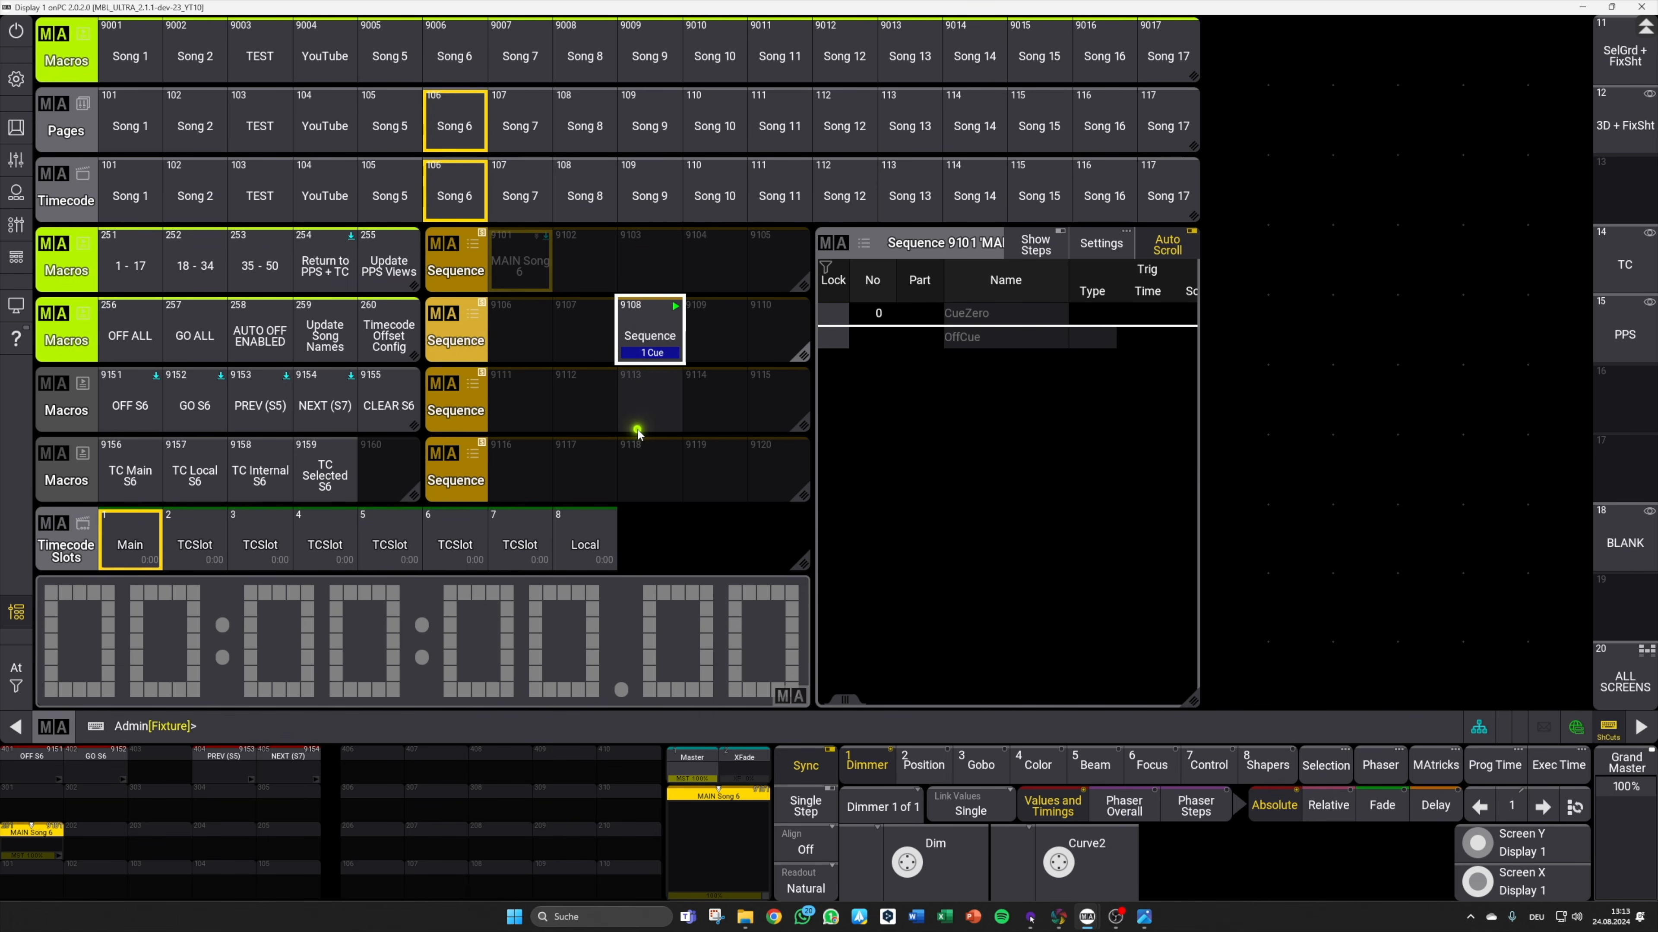
Step: Move on to Song 7 with the NEXT macro, and select Song 6 and Song 8 with their song macros
{"action": "left_click", "coordinate": [334, 422]}
{"action": "left_click", "coordinate": [528, 186]}
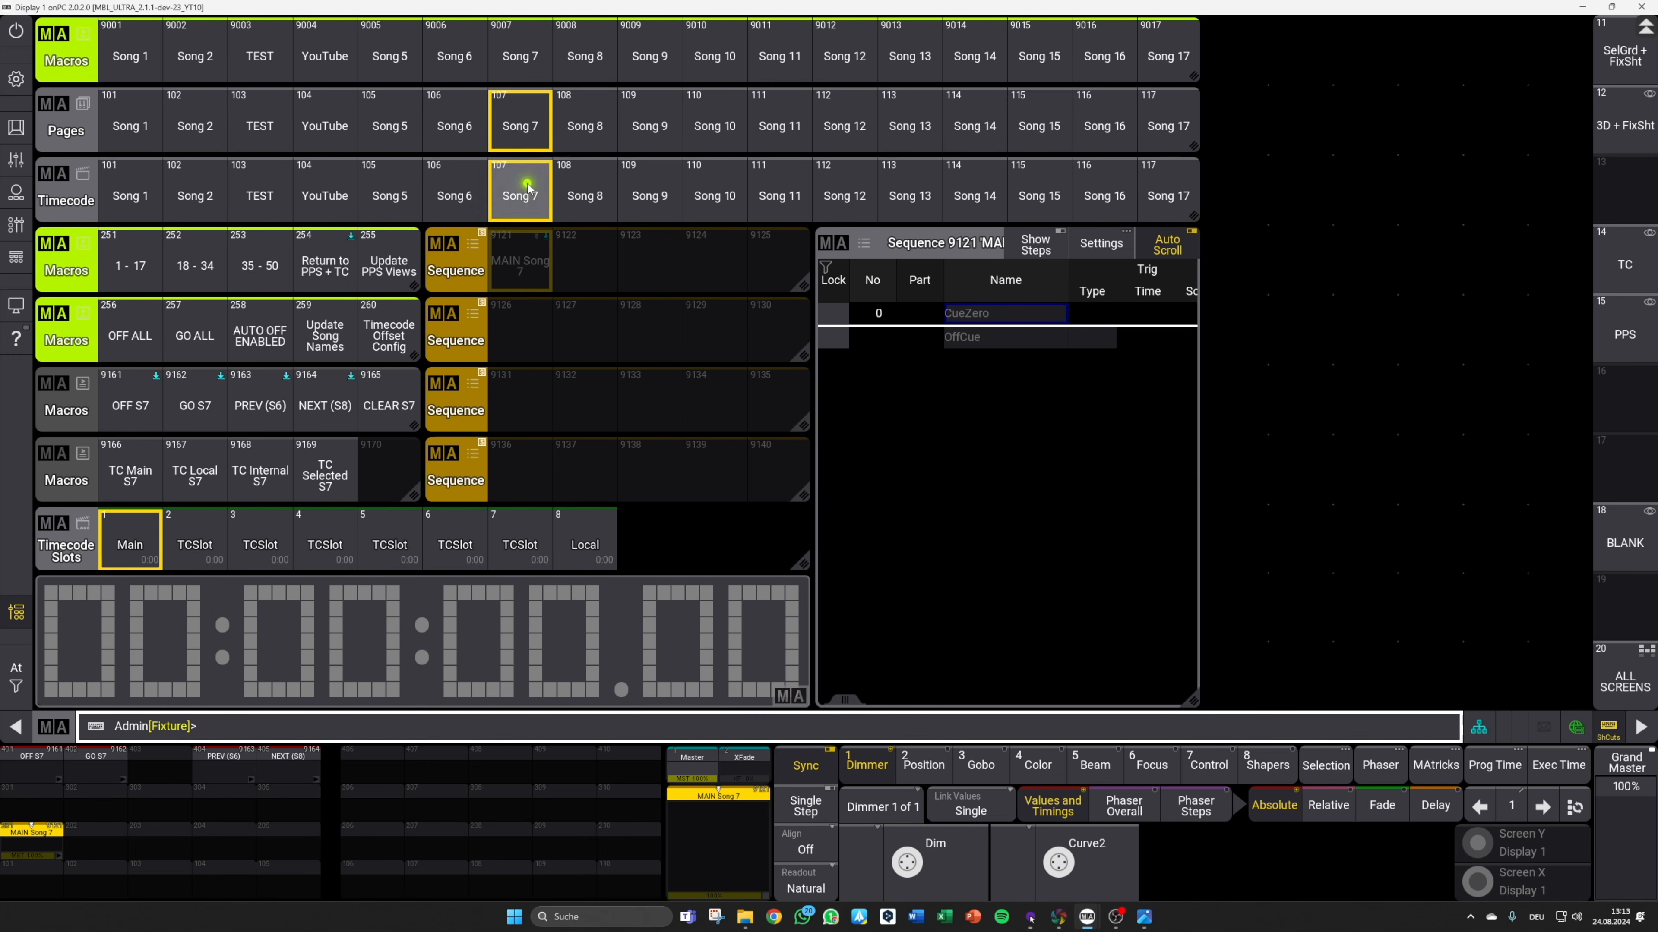
{"action": "left_click", "coordinate": [459, 65]}
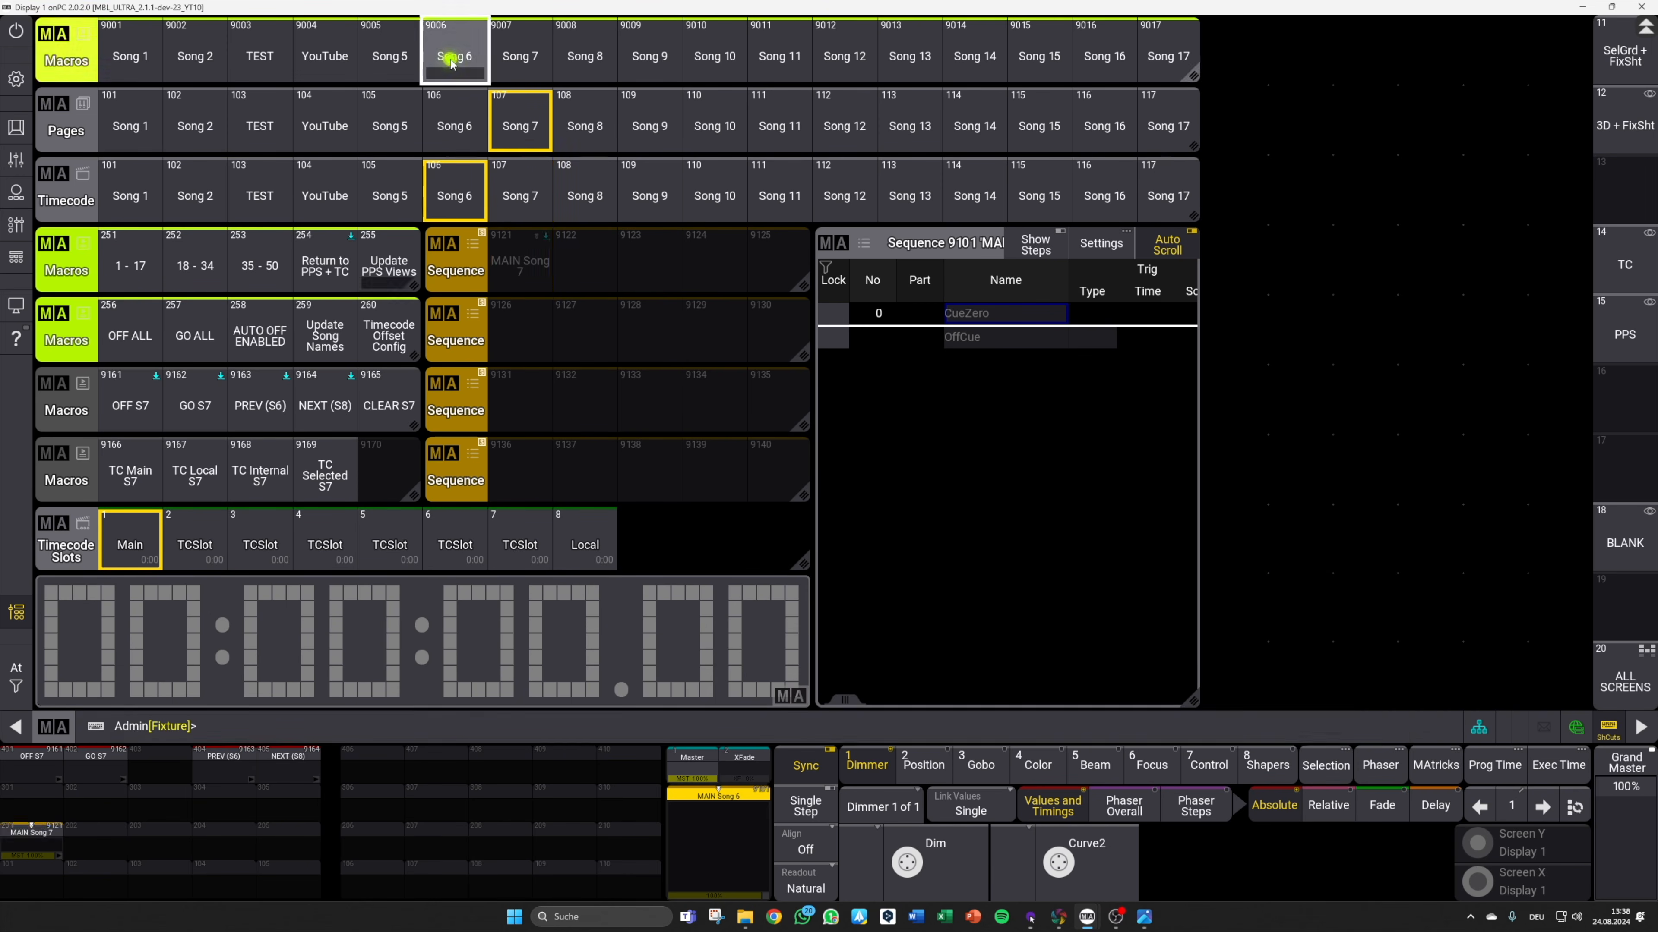
{"action": "left_click", "coordinate": [581, 58]}
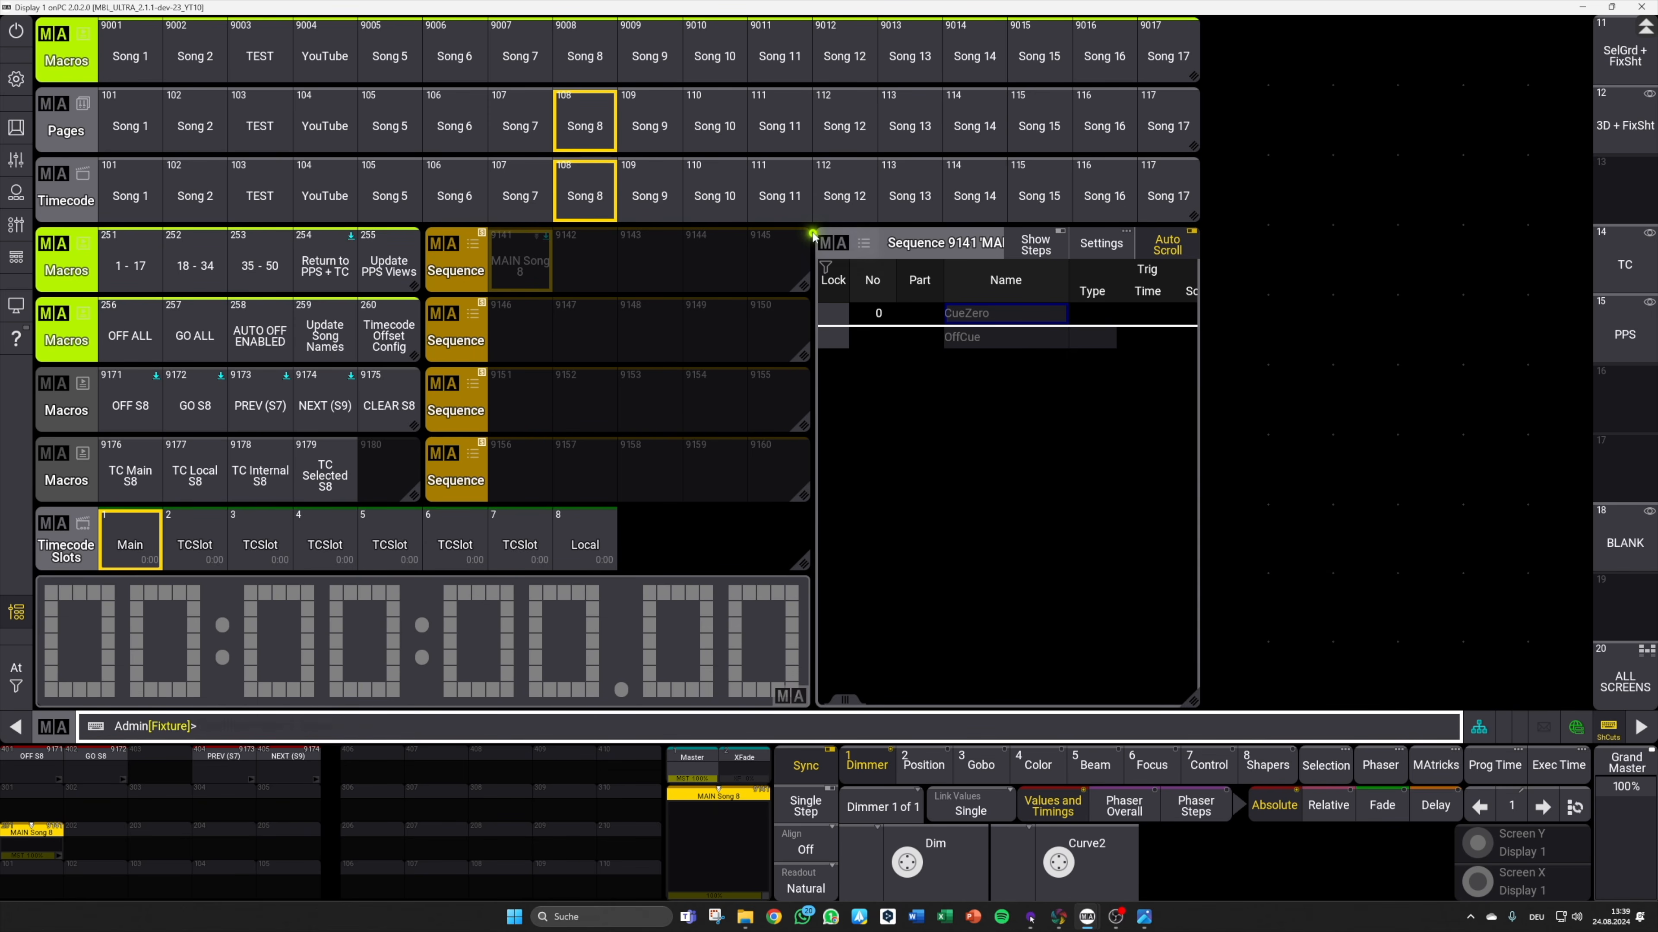
Step: Remove the sequence sheet from the PPS view and add a Beam preset pool window in the freed space
{"action": "left_click", "coordinate": [833, 243]}
{"action": "left_click", "coordinate": [1263, 261]}
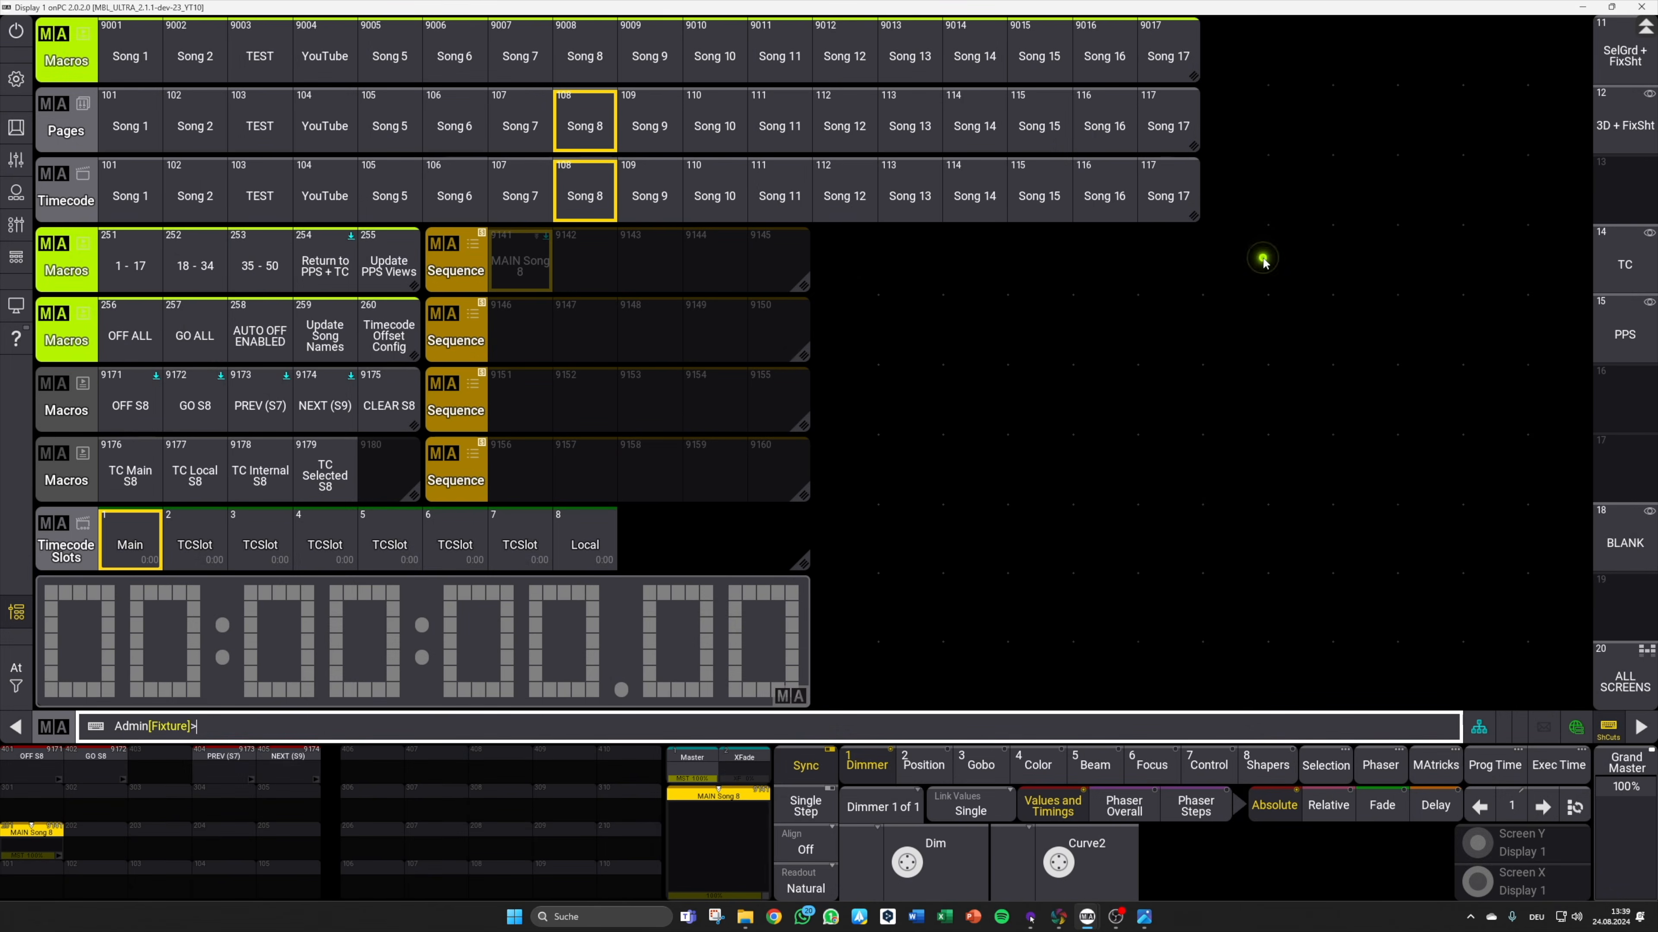
{"action": "left_click", "coordinate": [861, 274]}
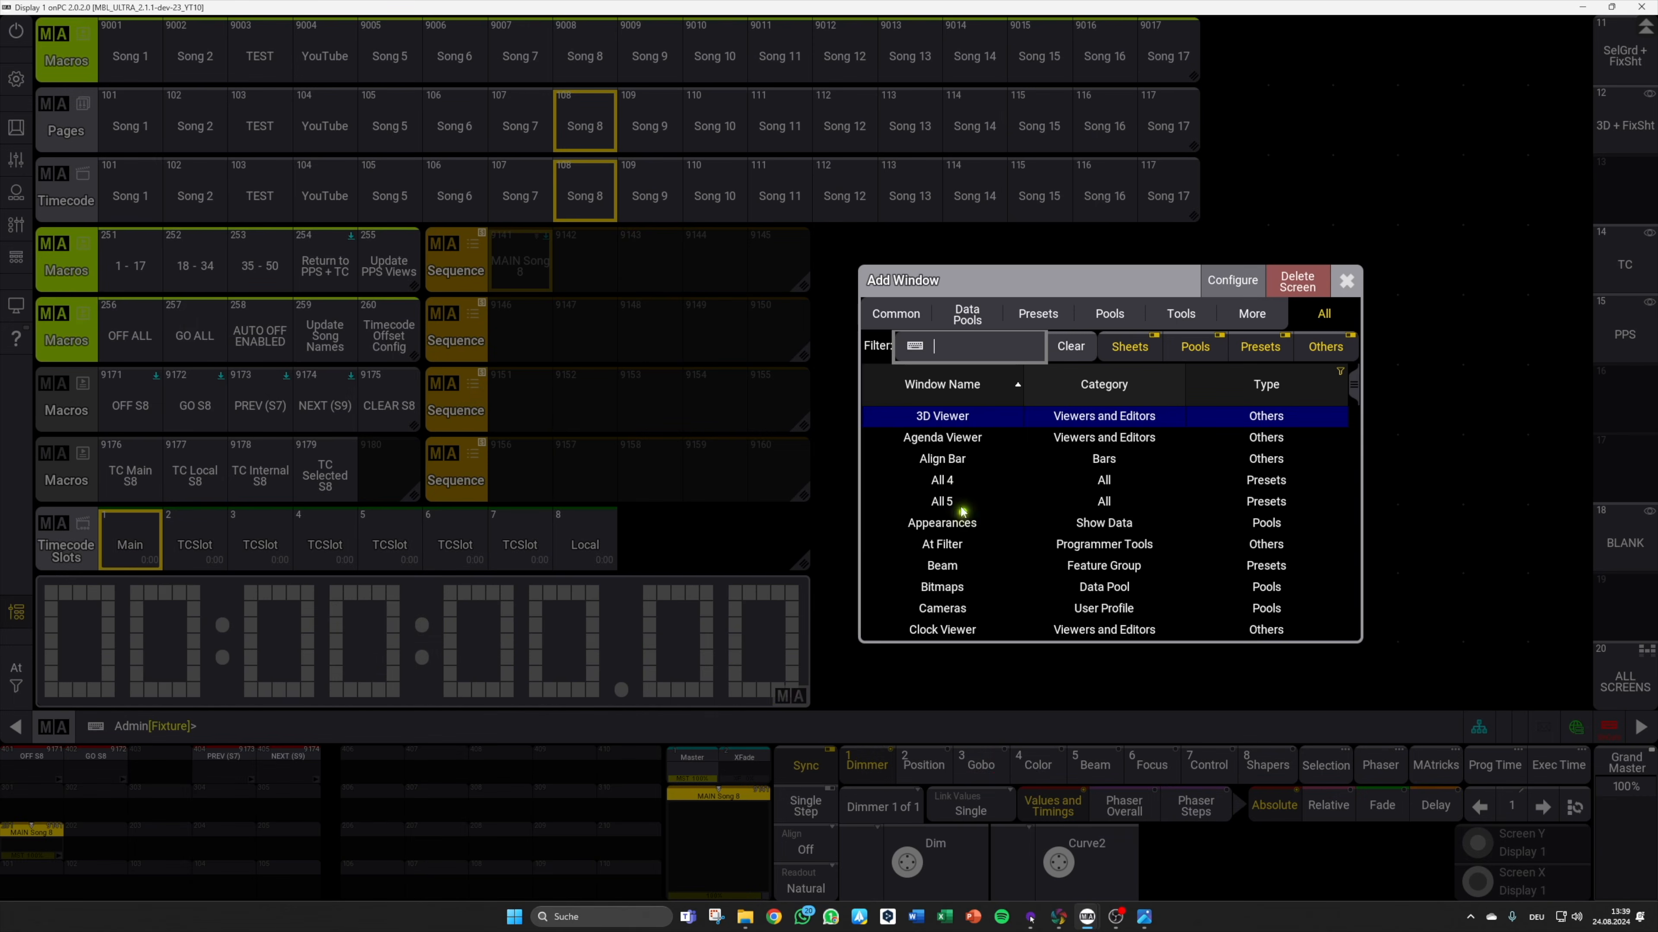
{"action": "left_click", "coordinate": [949, 562]}
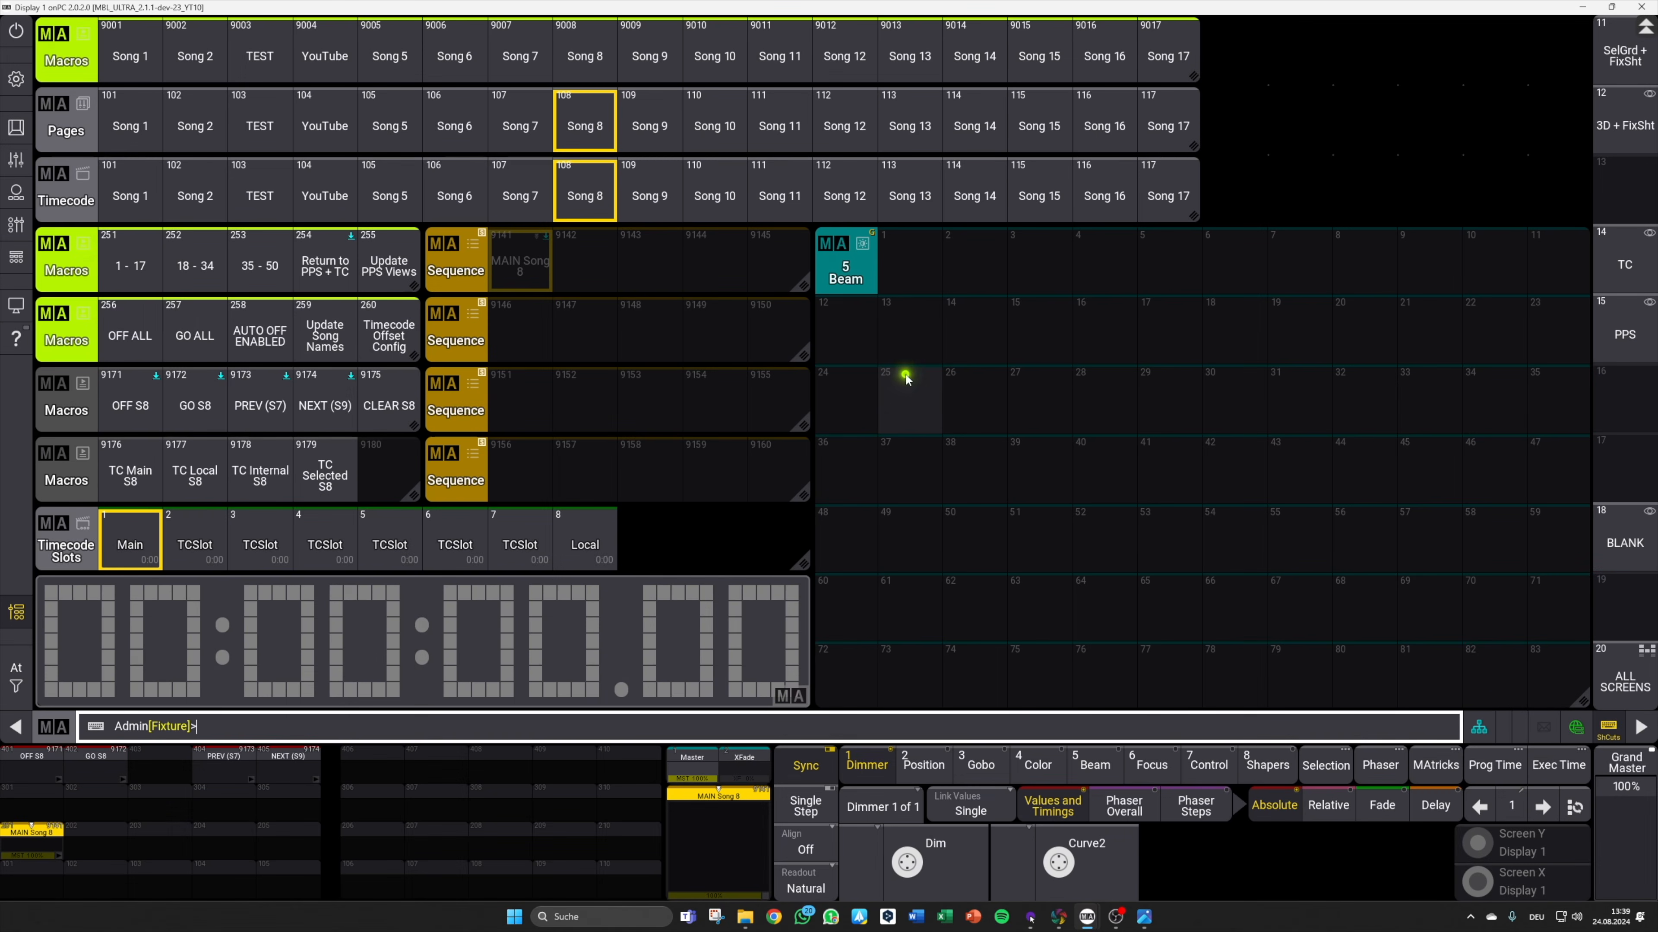
Step: Store the changed window layout on the PPS view button, keeping the label PPS and the Internal 1 screen
{"action": "type", "text": "store"}
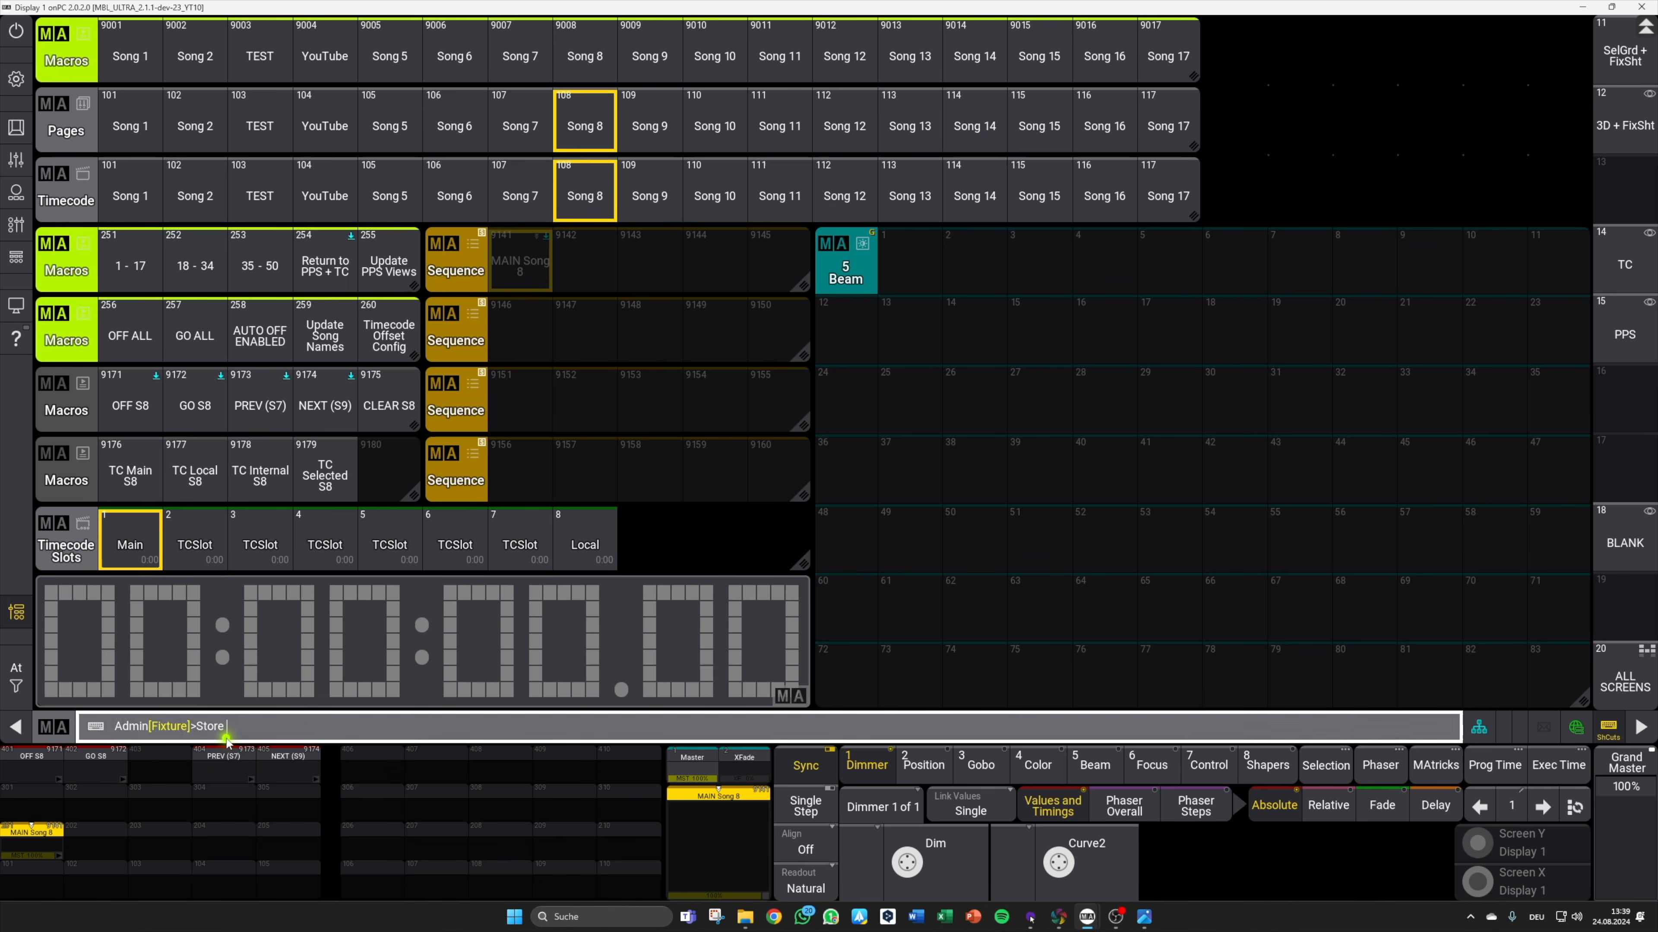
{"action": "left_click", "coordinate": [1622, 339]}
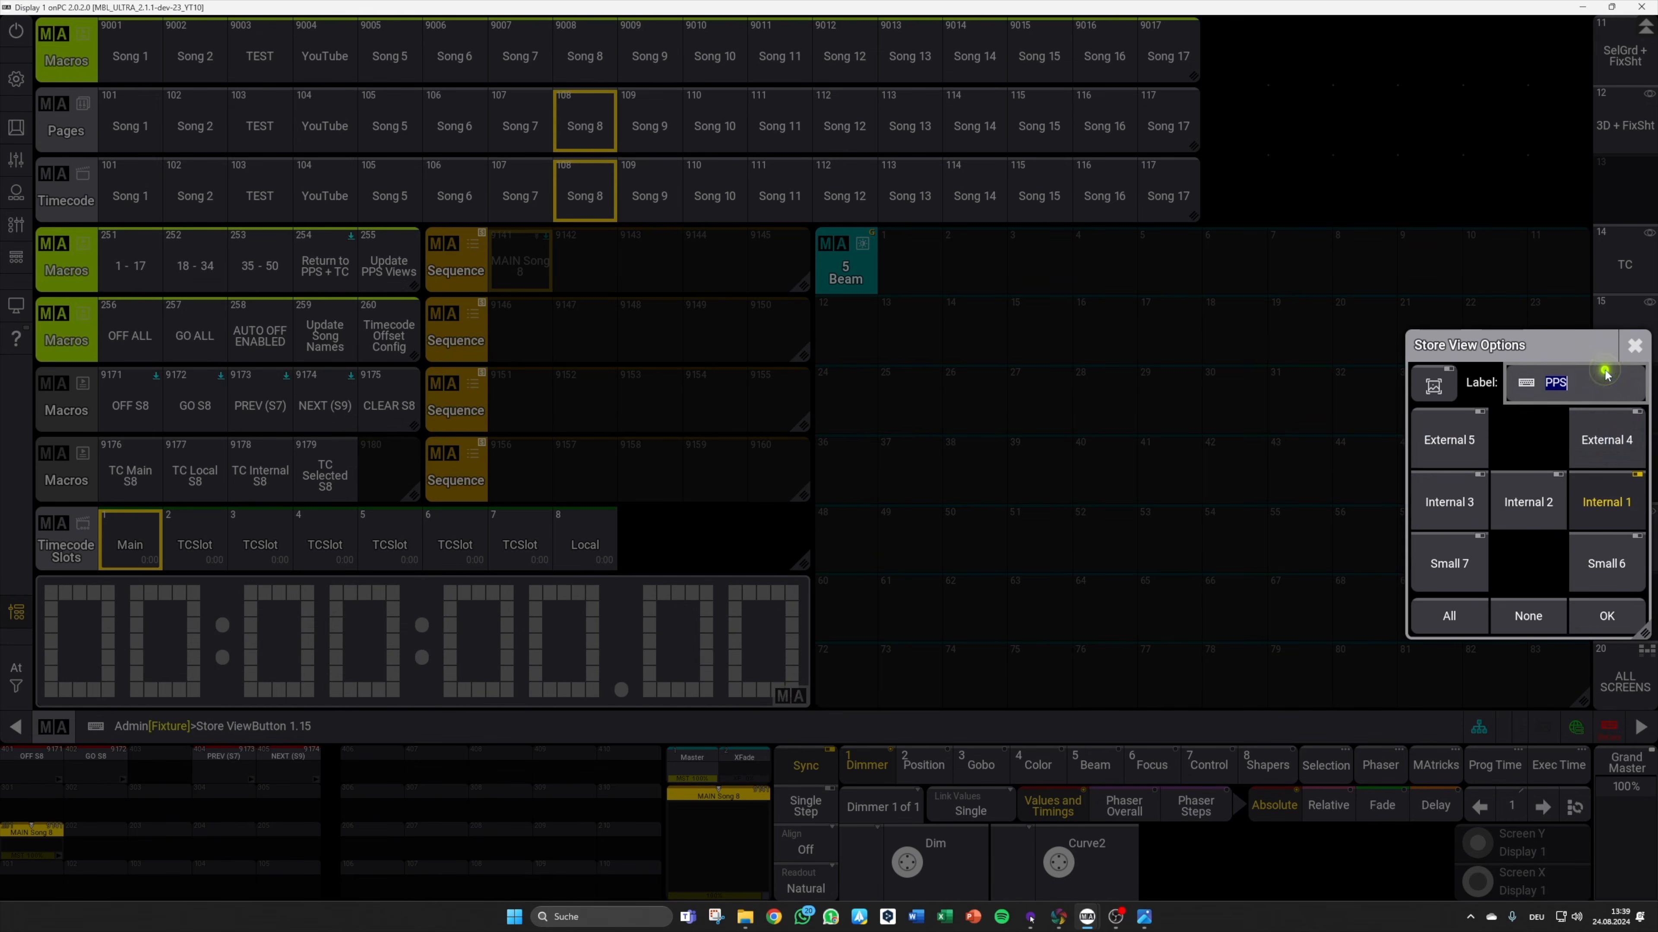
{"action": "left_click", "coordinate": [1610, 616]}
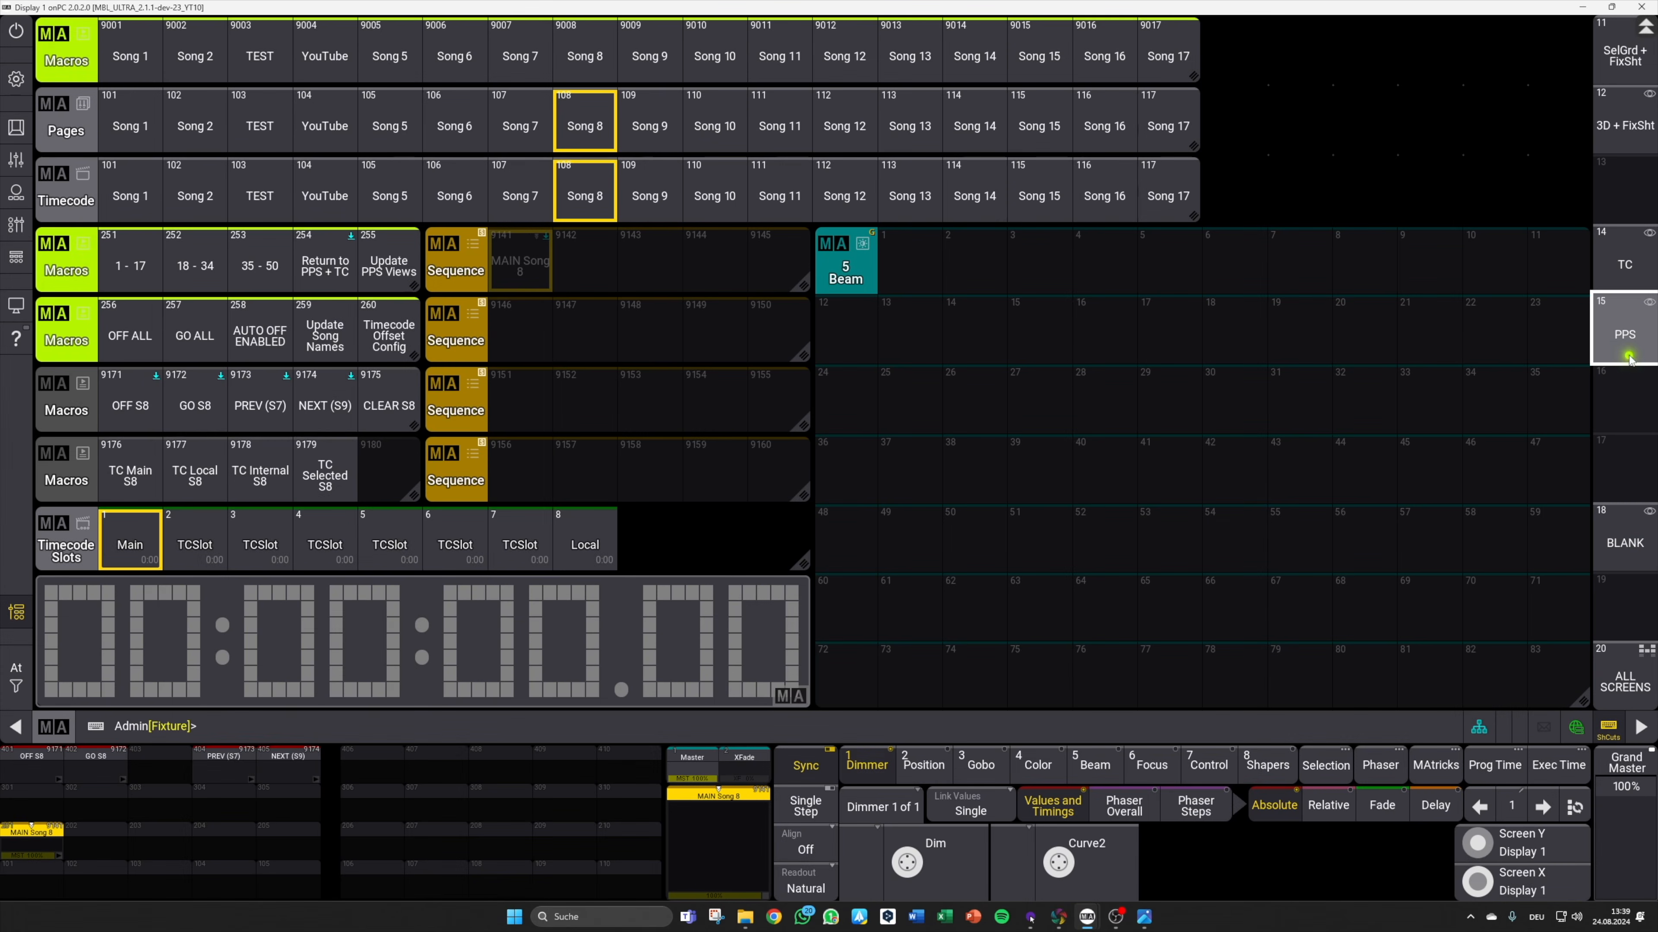
Step: Select Song 5, YouTube and Song 7 one after another with their song macros
{"action": "left_click", "coordinate": [383, 47]}
{"action": "left_click", "coordinate": [324, 51]}
{"action": "left_click", "coordinate": [518, 47]}
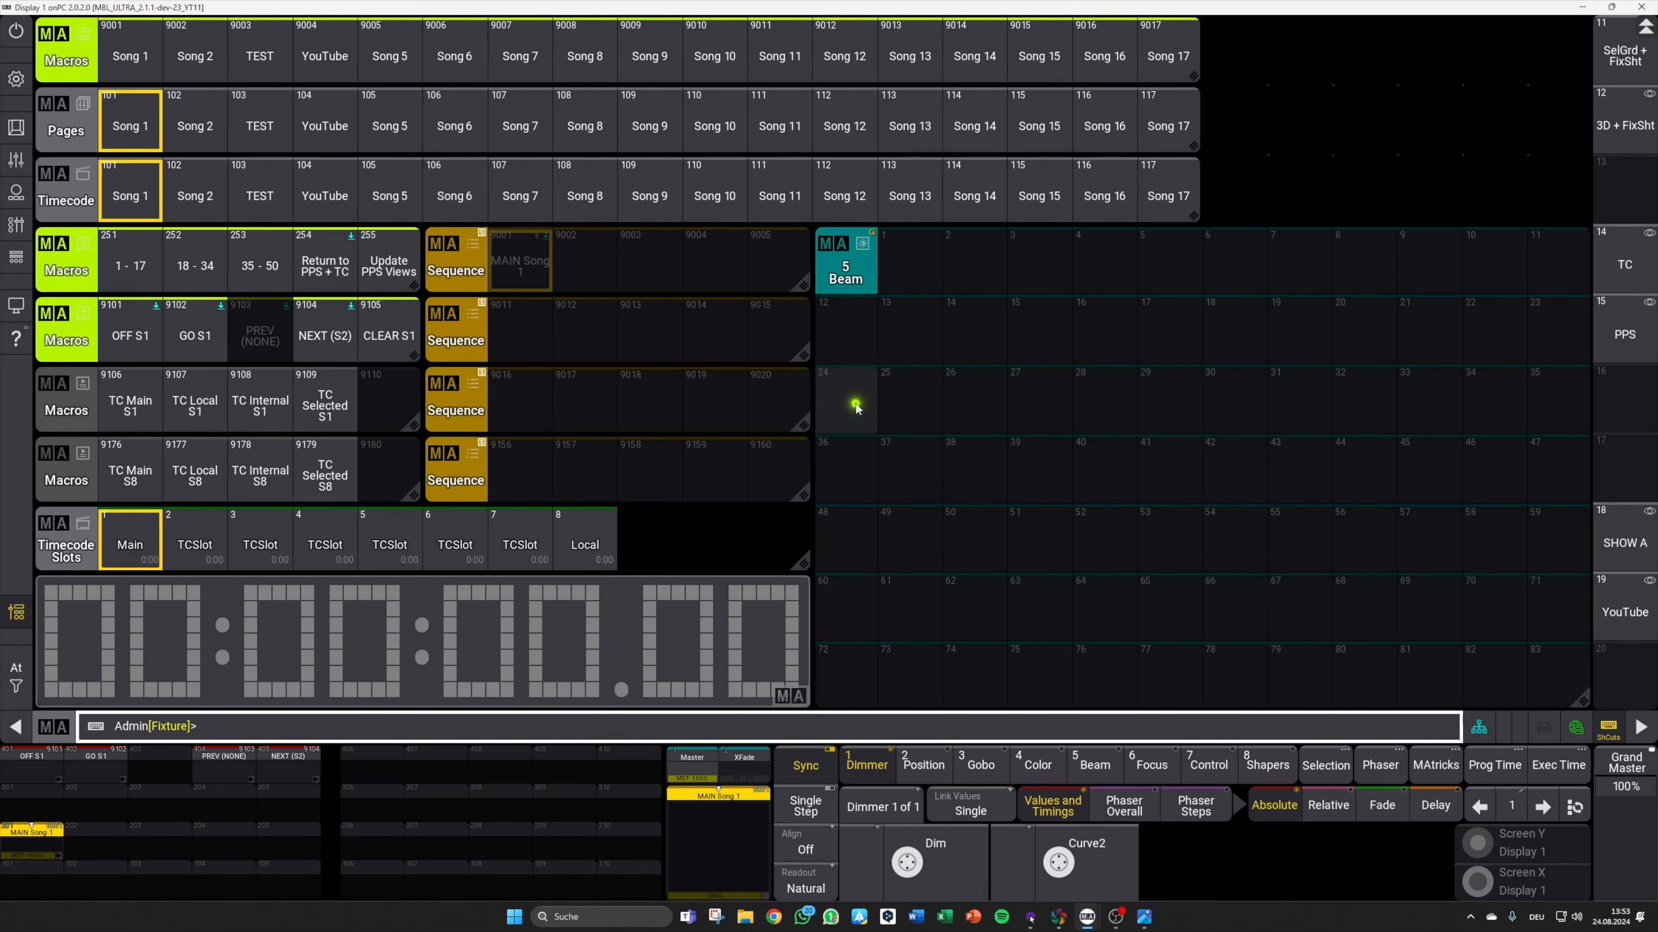
Step: Recall the YouTube view, open the show layout, and turn on the dimmers of Groups A, D, H and E with all groups in blue
{"action": "left_click", "coordinate": [1634, 619]}
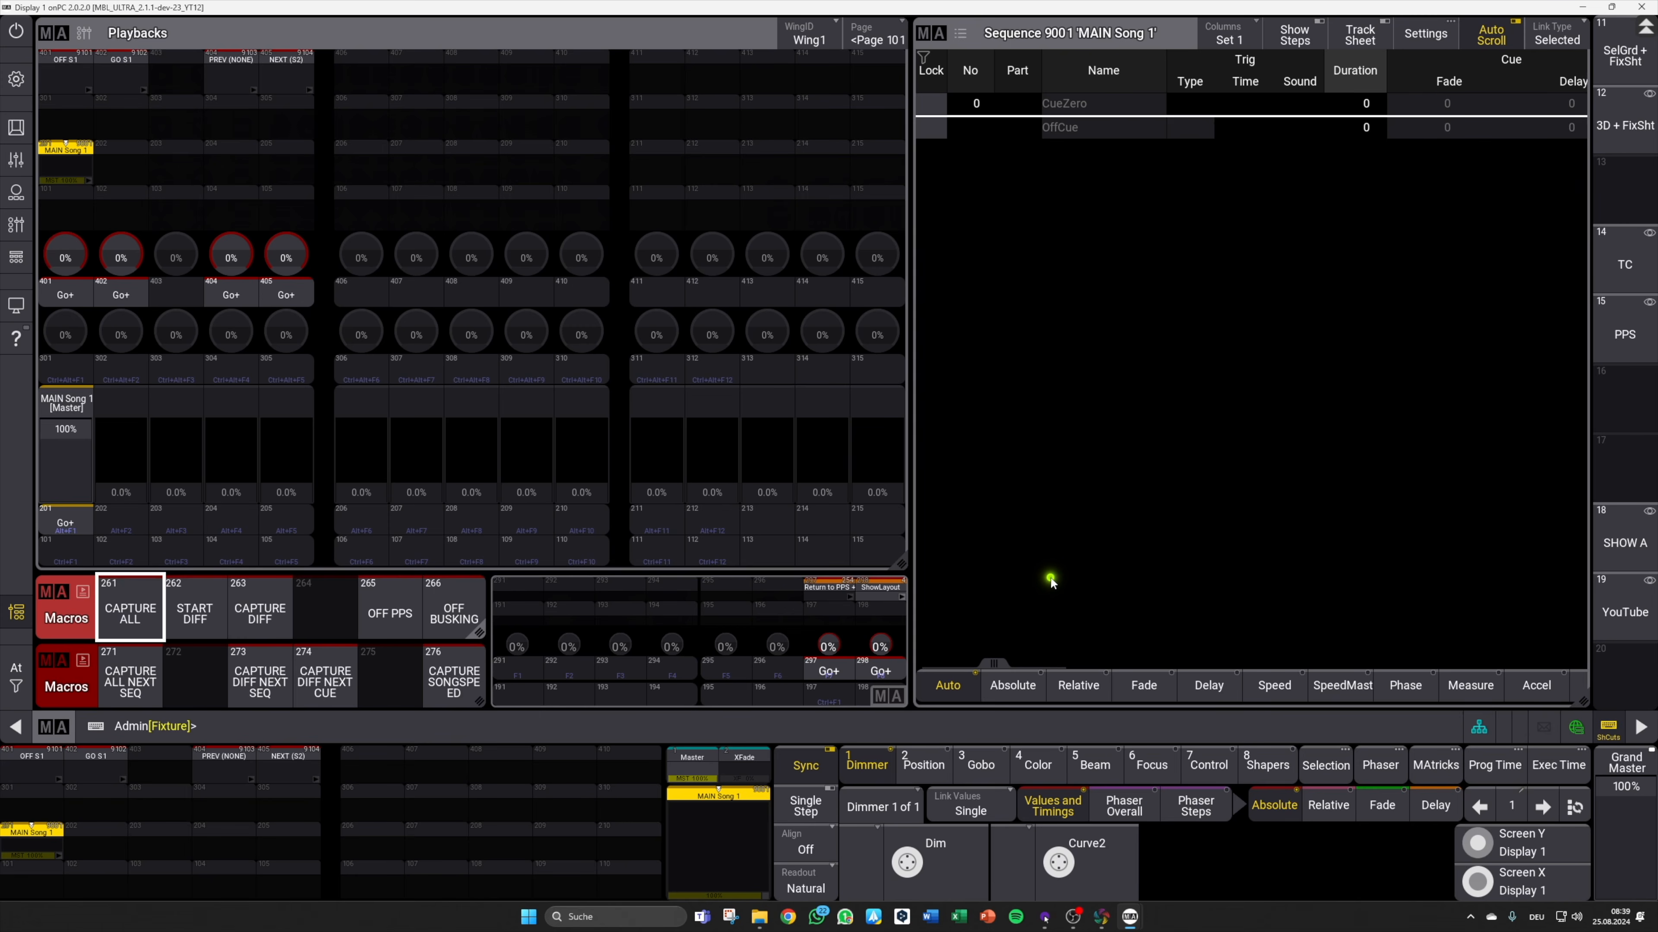
{"action": "left_click", "coordinate": [880, 671]}
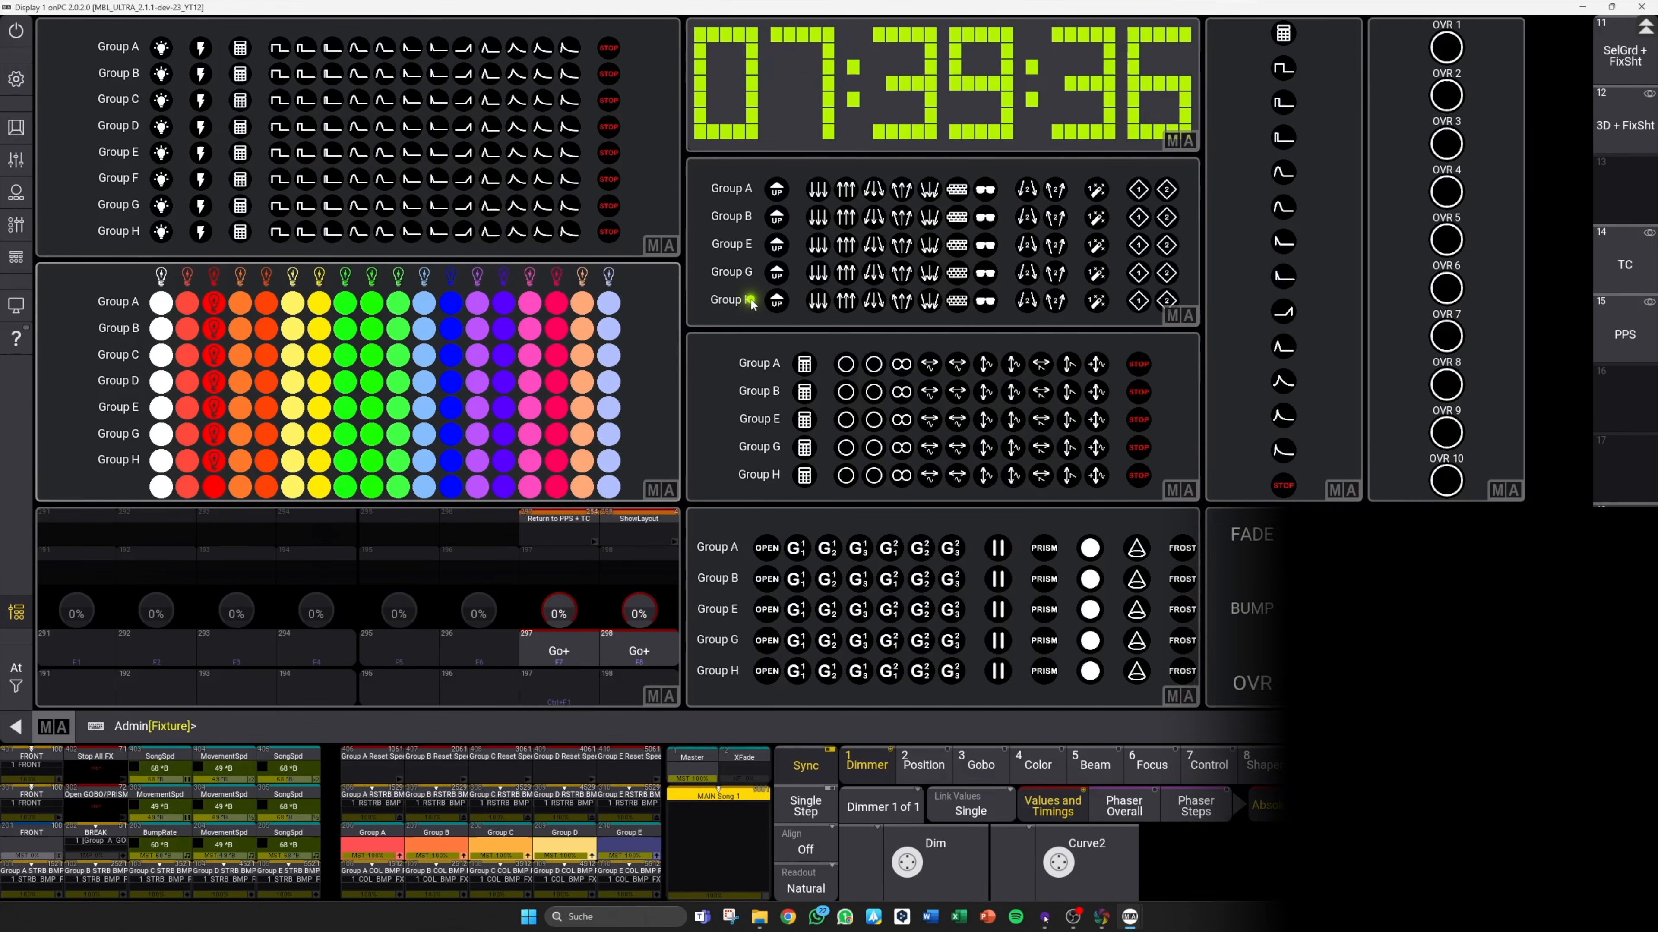
{"action": "left_click", "coordinate": [161, 48]}
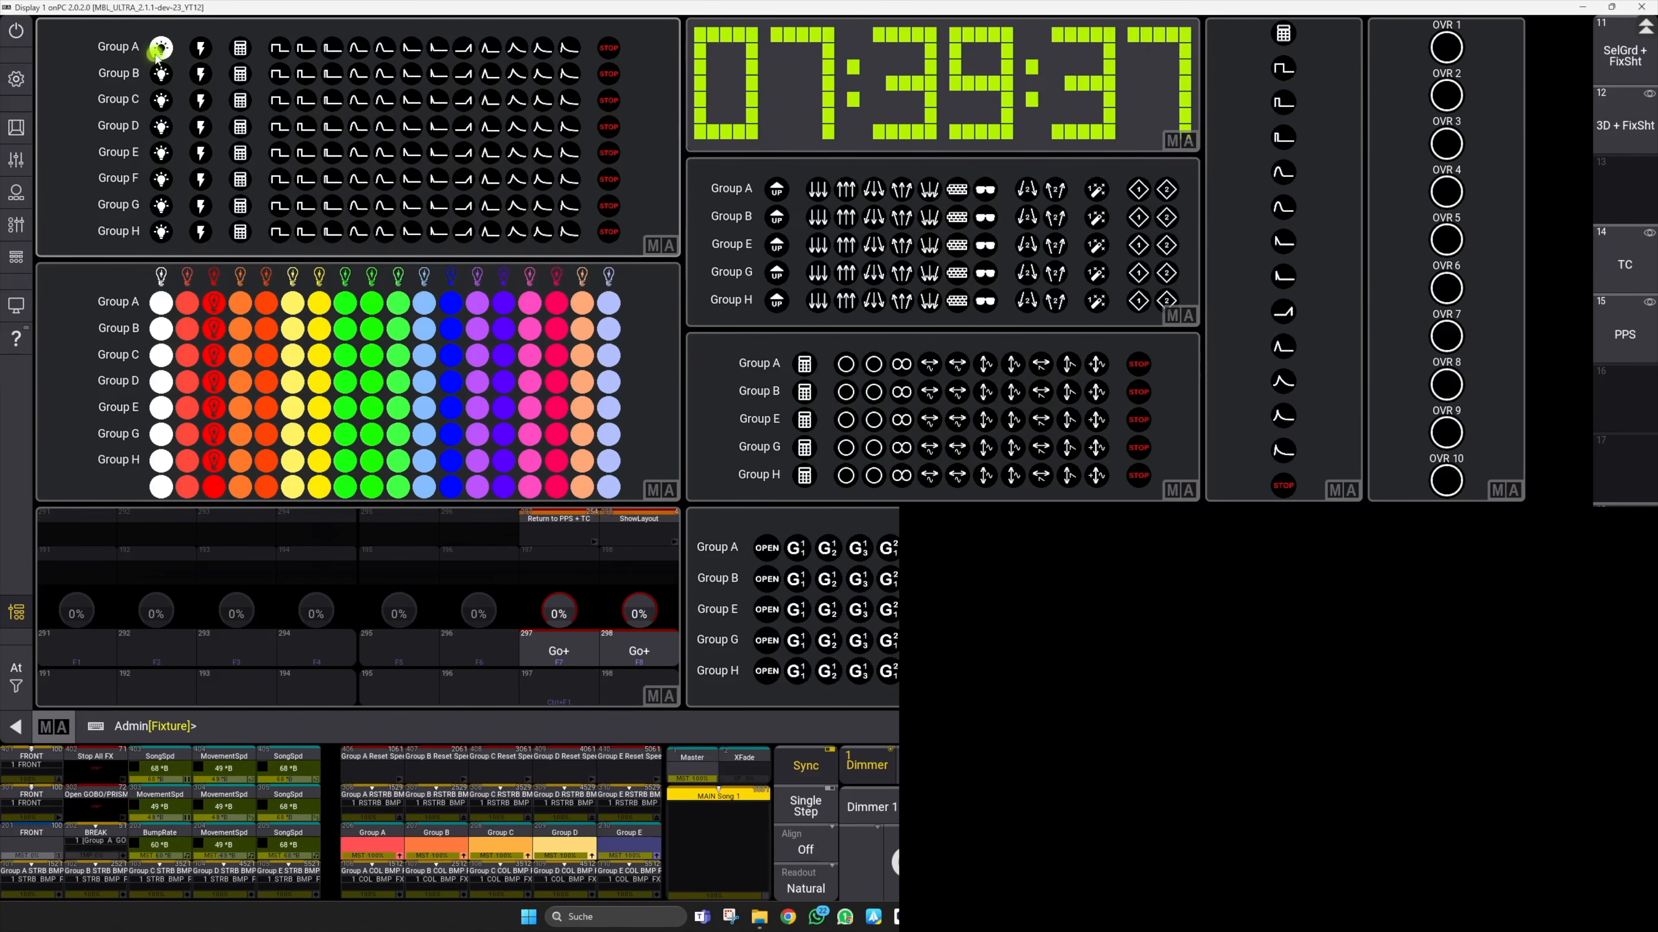
{"action": "left_click", "coordinate": [451, 275]}
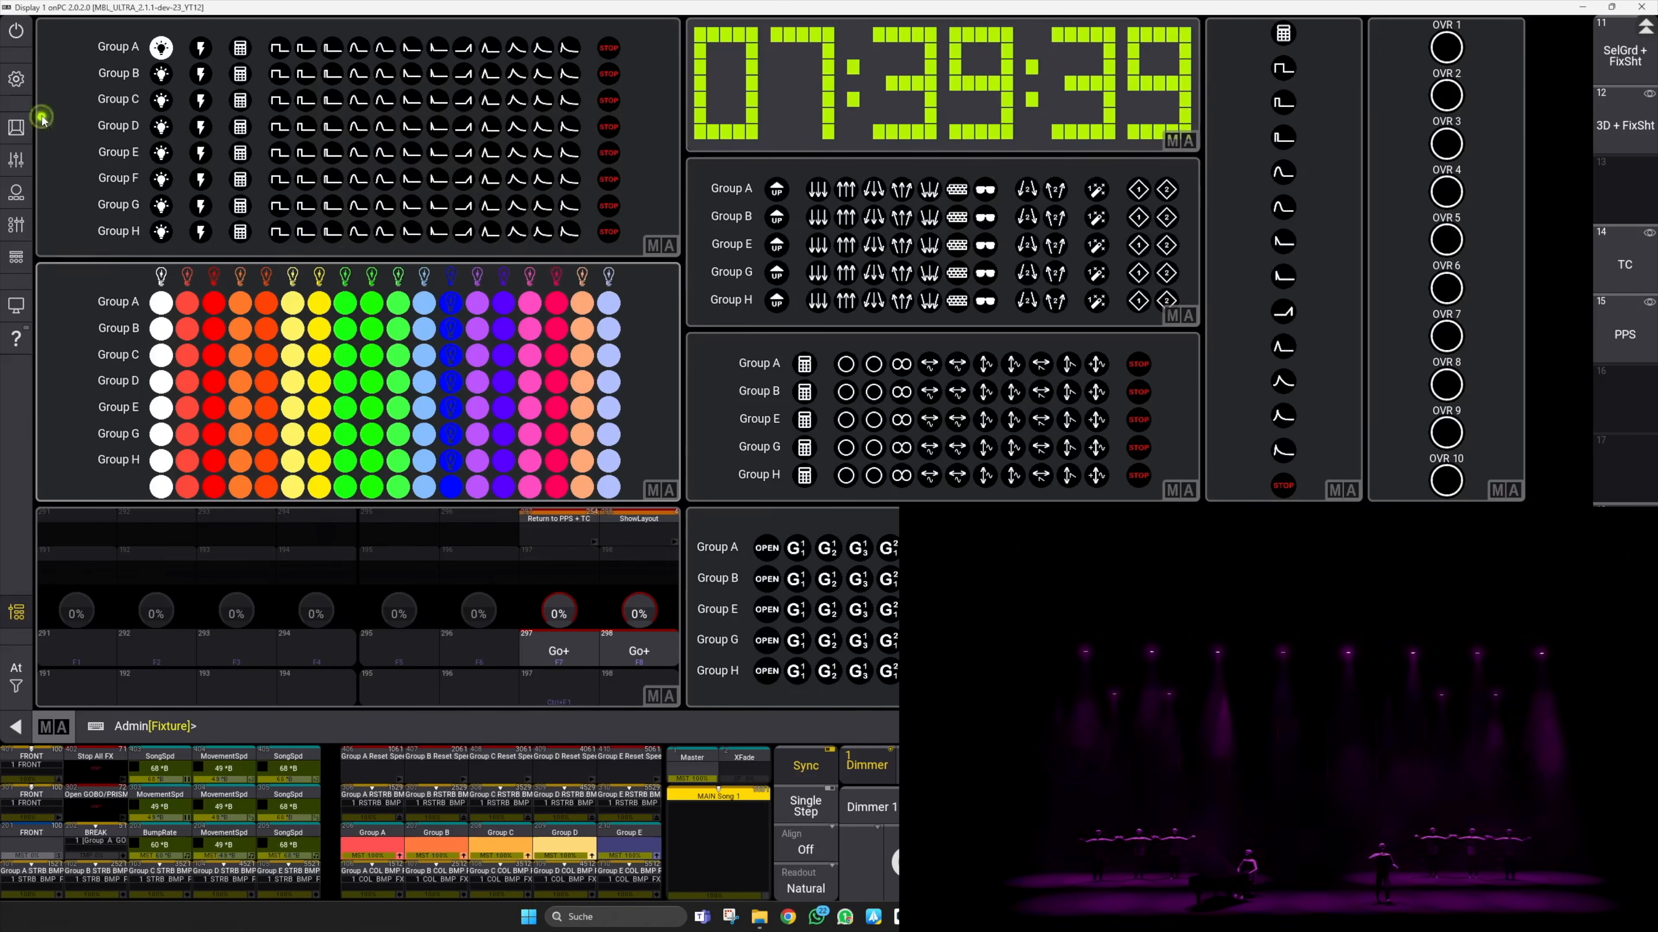
{"action": "left_click", "coordinate": [161, 126]}
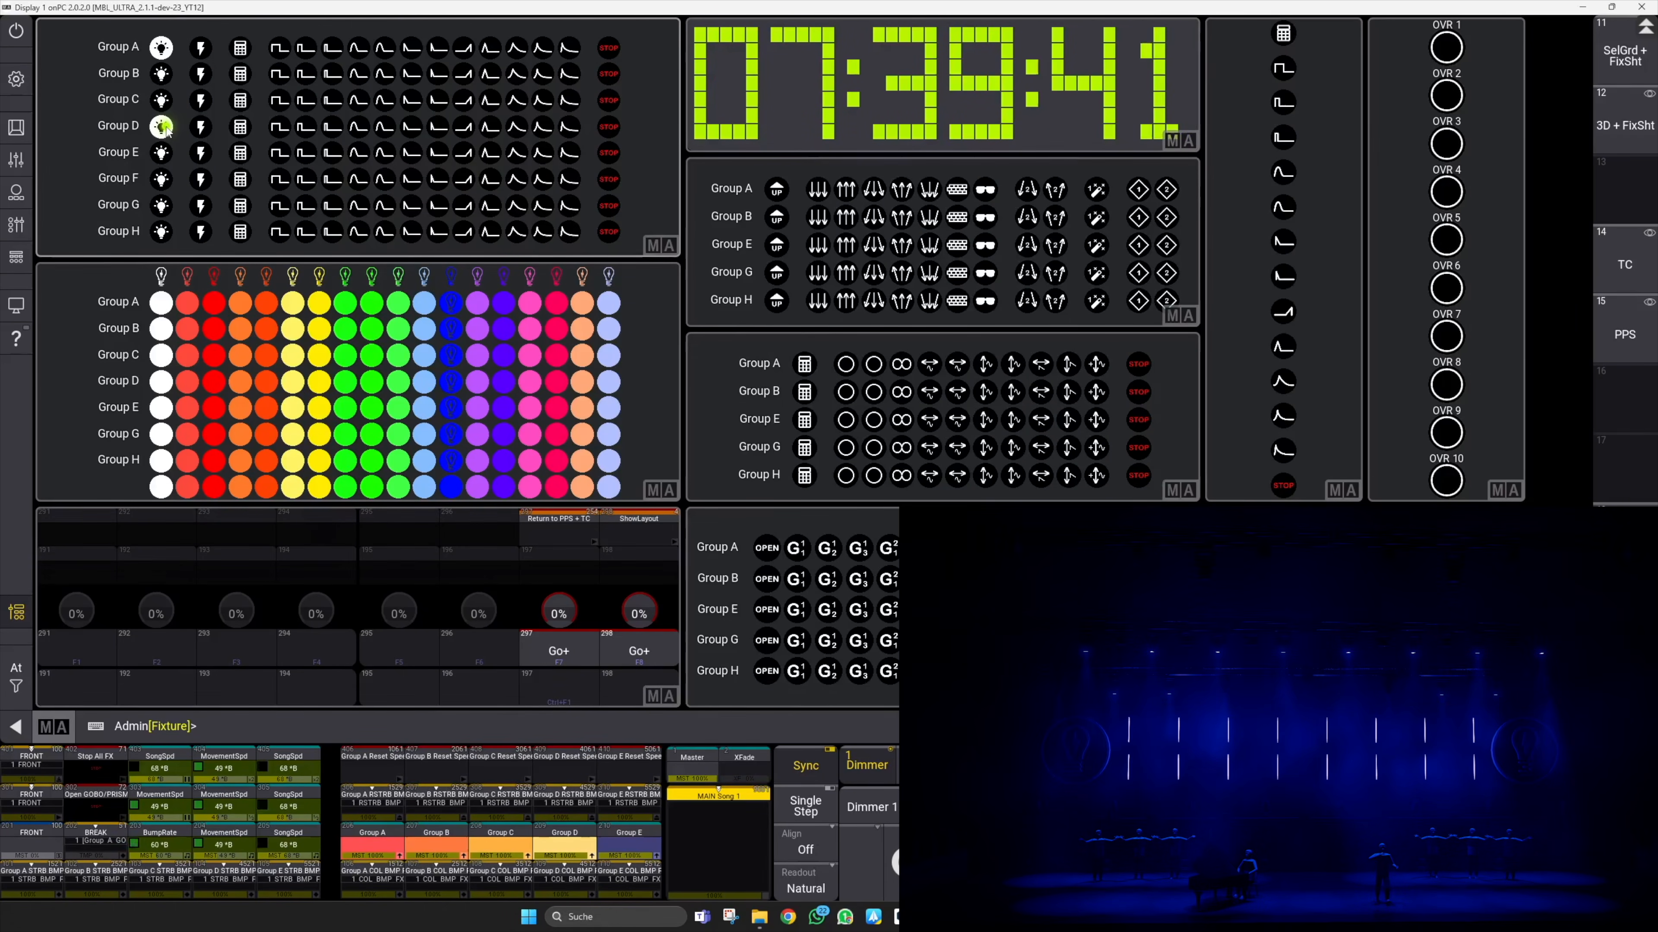
{"action": "left_click", "coordinate": [161, 231]}
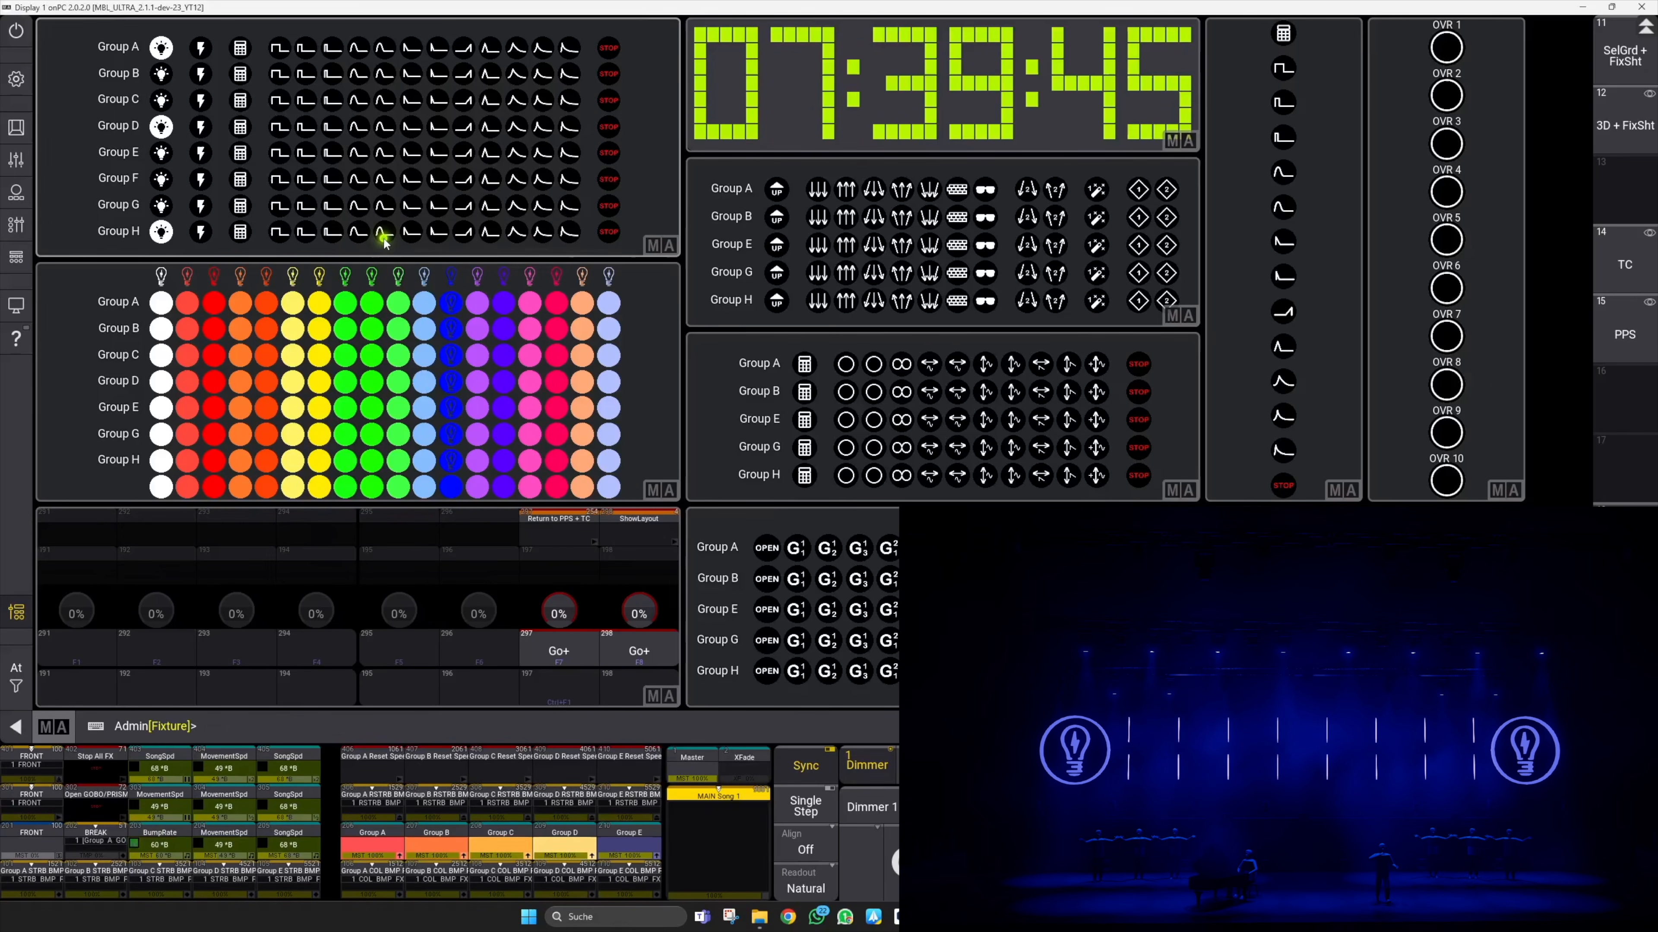
{"action": "left_click", "coordinate": [161, 153]}
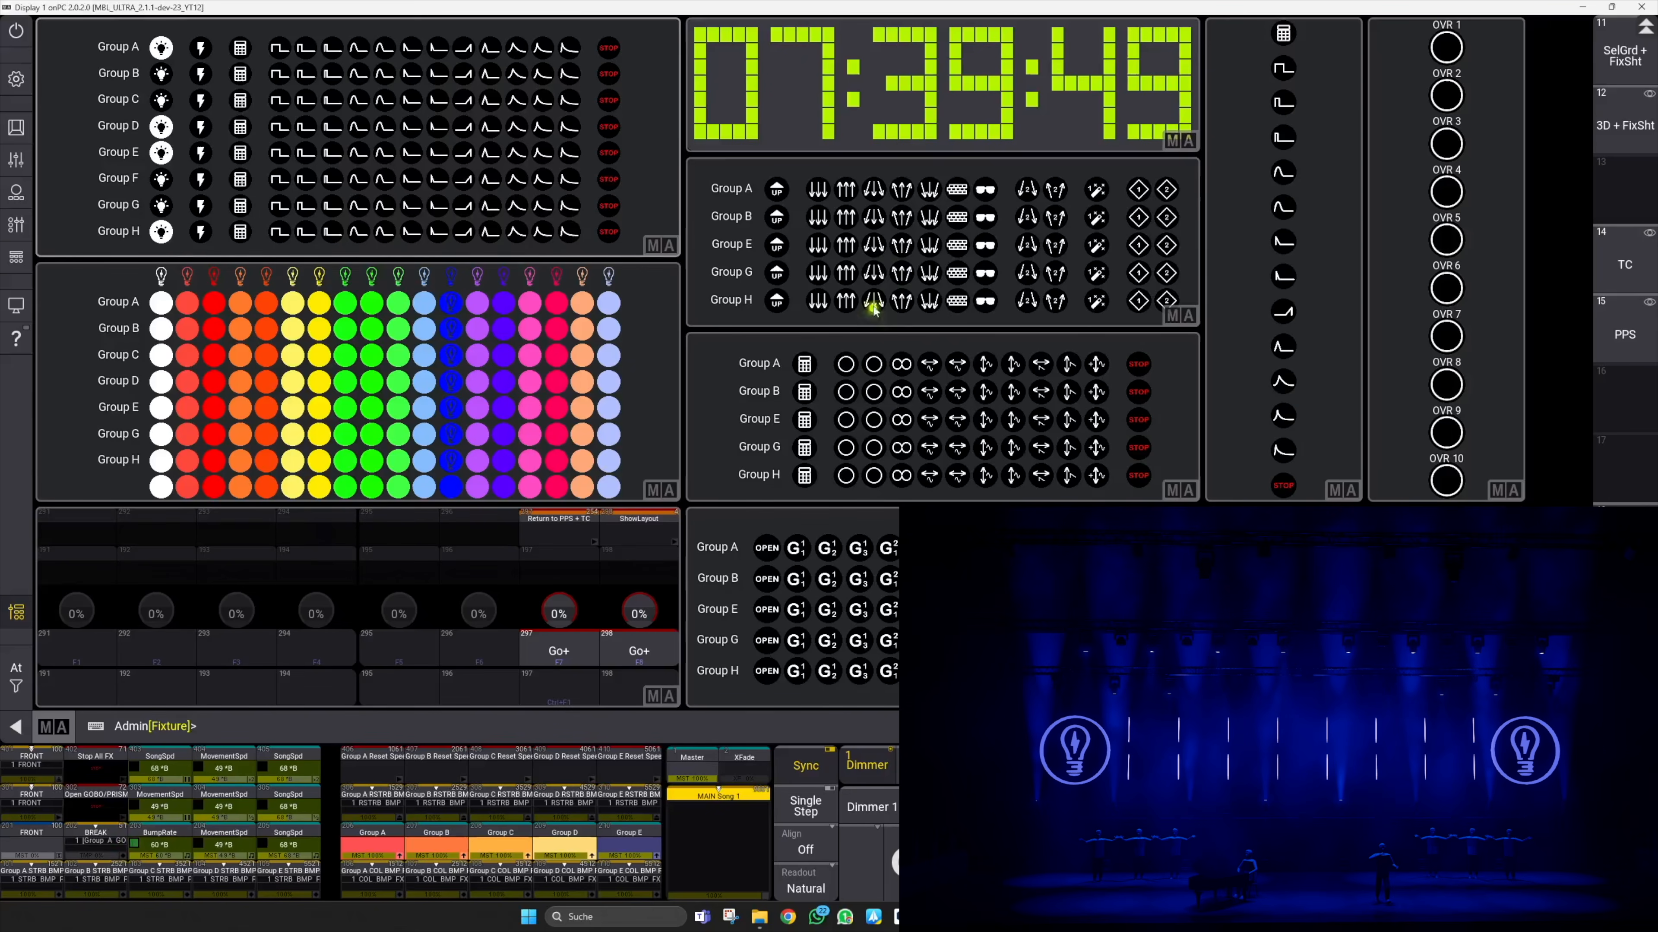
Step: Apply the Fan Out Up position to Groups G and E, and switch it off again for Group G
{"action": "left_click", "coordinate": [901, 271]}
{"action": "left_click", "coordinate": [902, 245]}
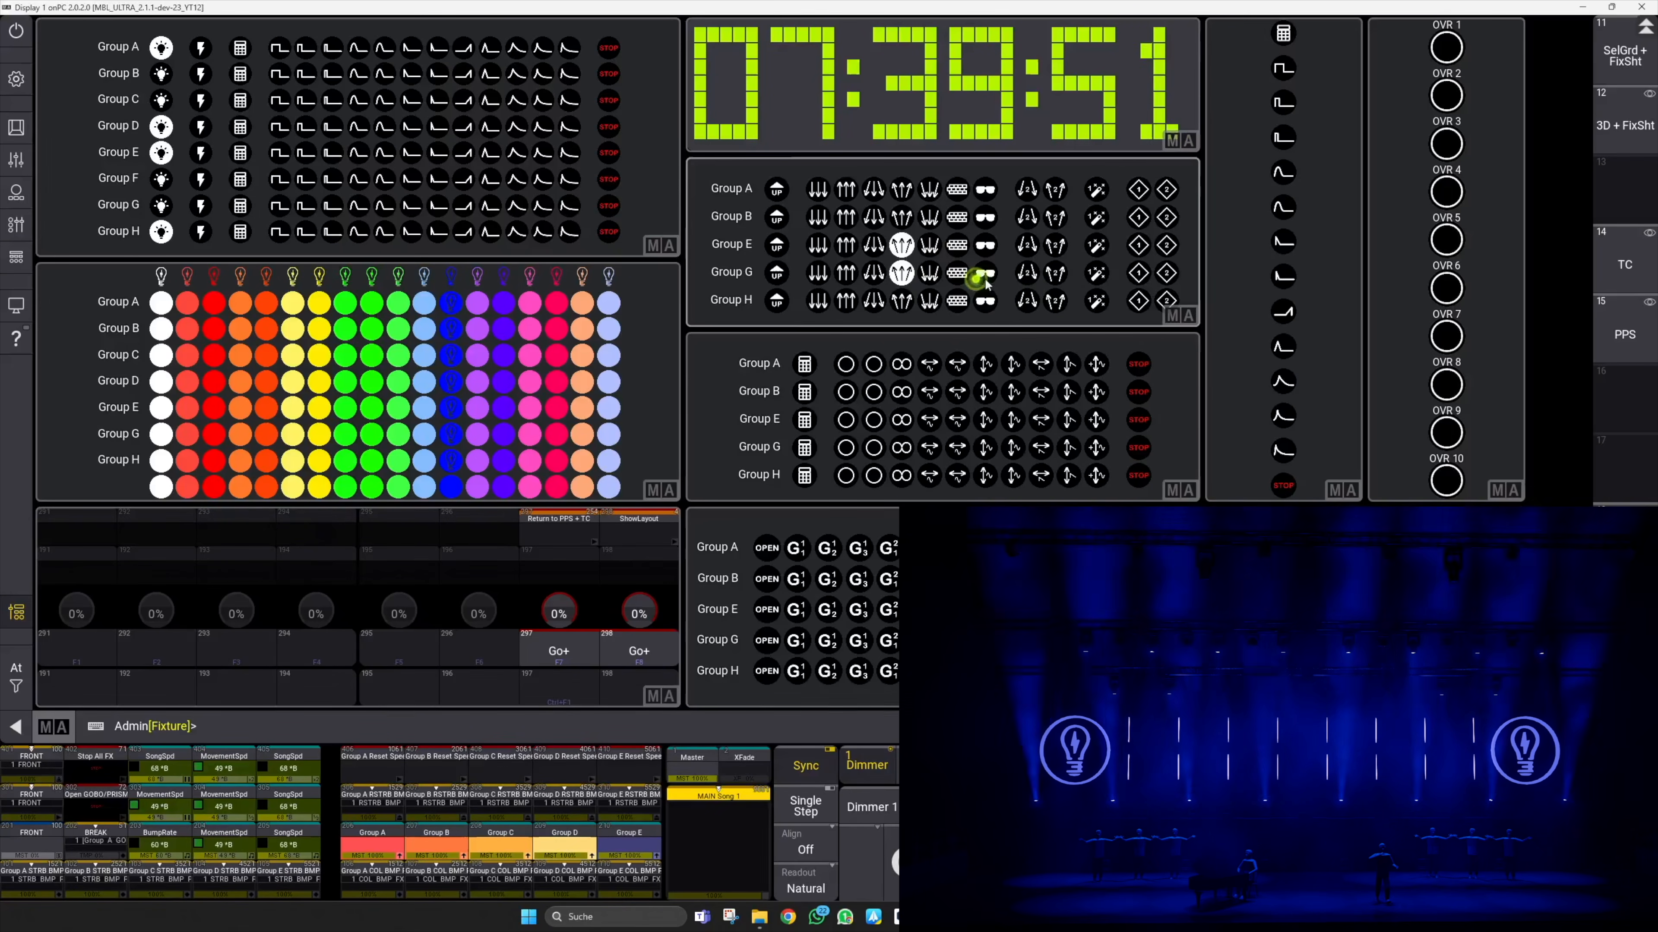
{"action": "left_click", "coordinate": [904, 273]}
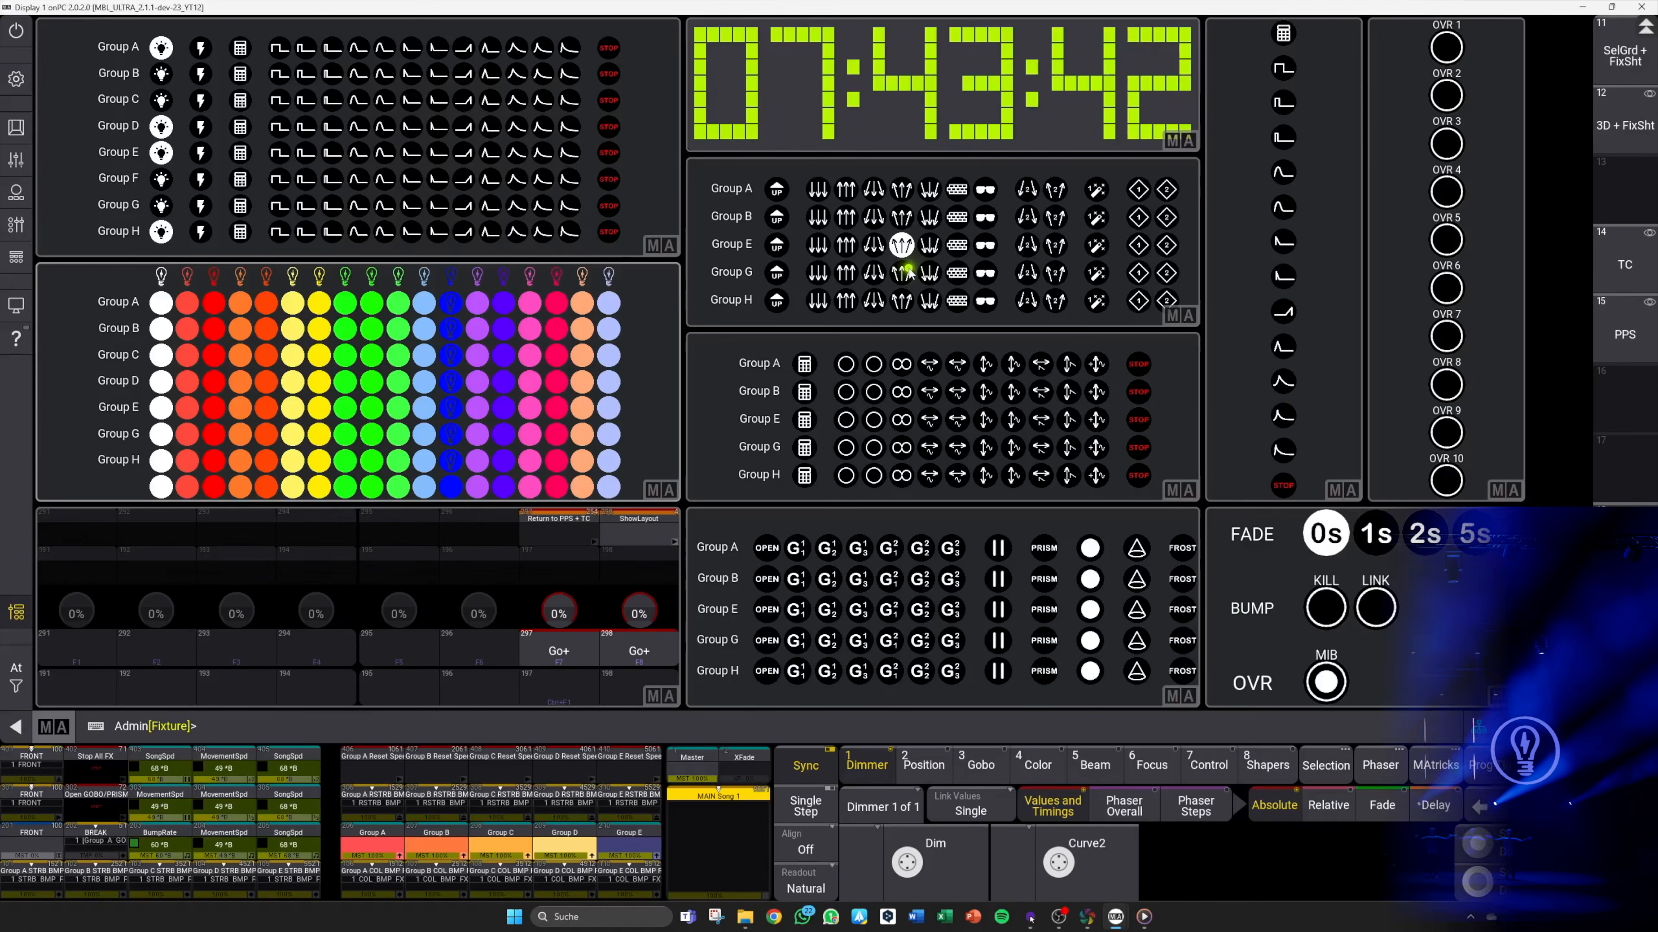
Step: Return to the playback view and record the current look as cue 1 of MAIN Song 1 with the CAPTURE ALL macro
{"action": "left_click", "coordinate": [559, 649]}
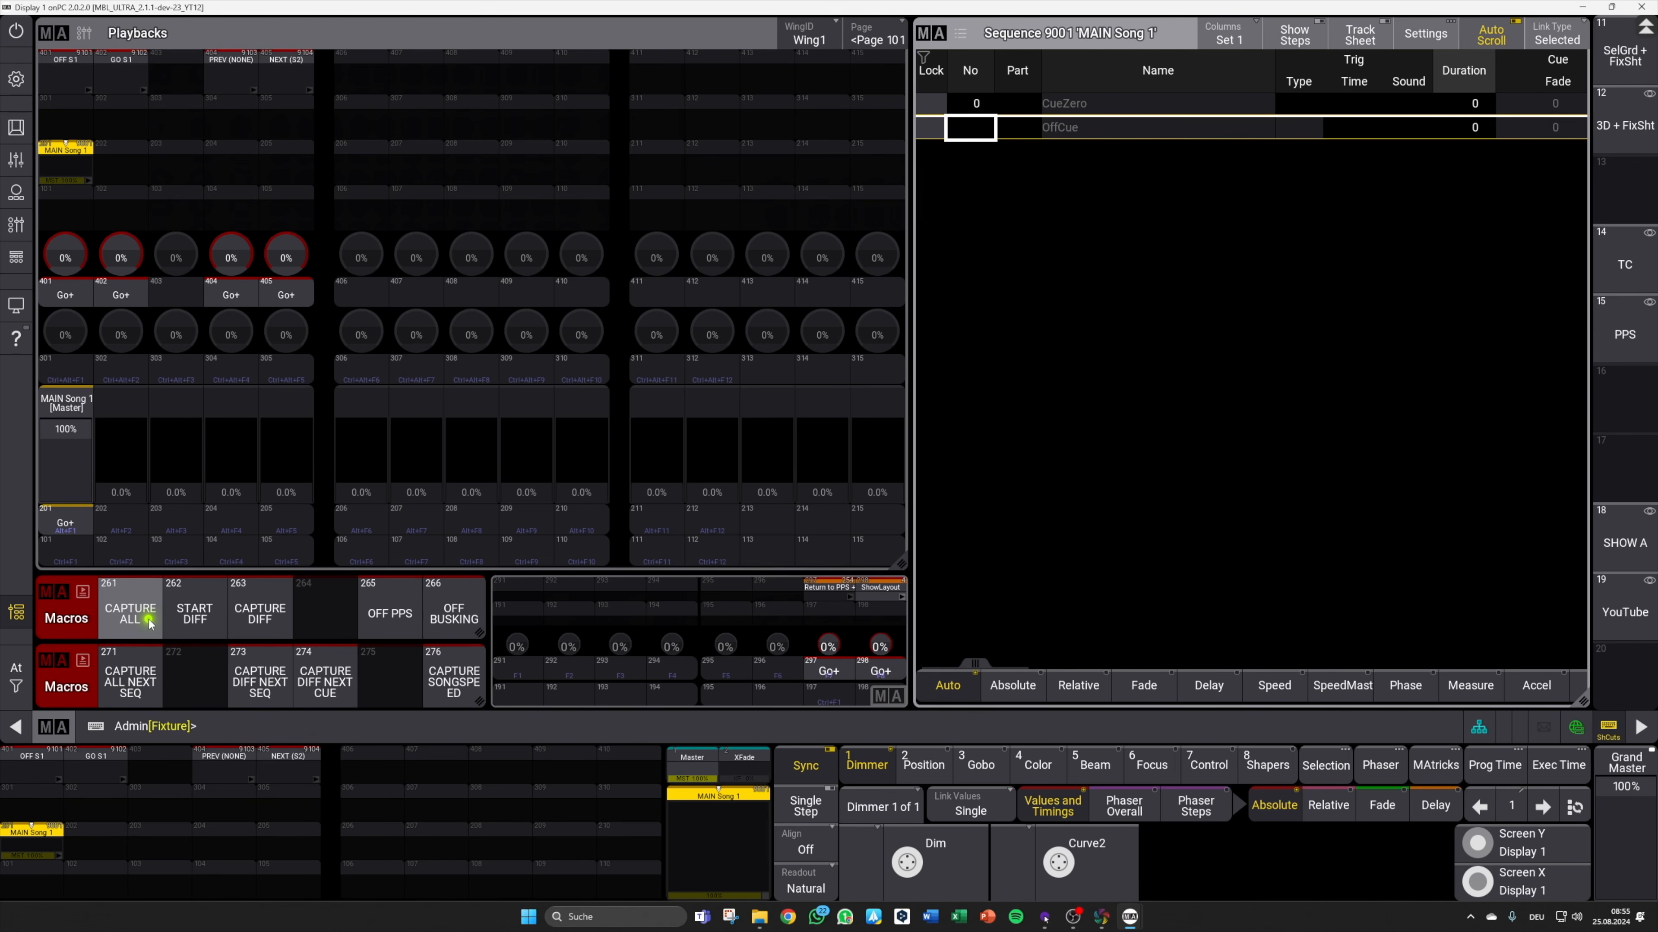
{"action": "left_click", "coordinate": [152, 627]}
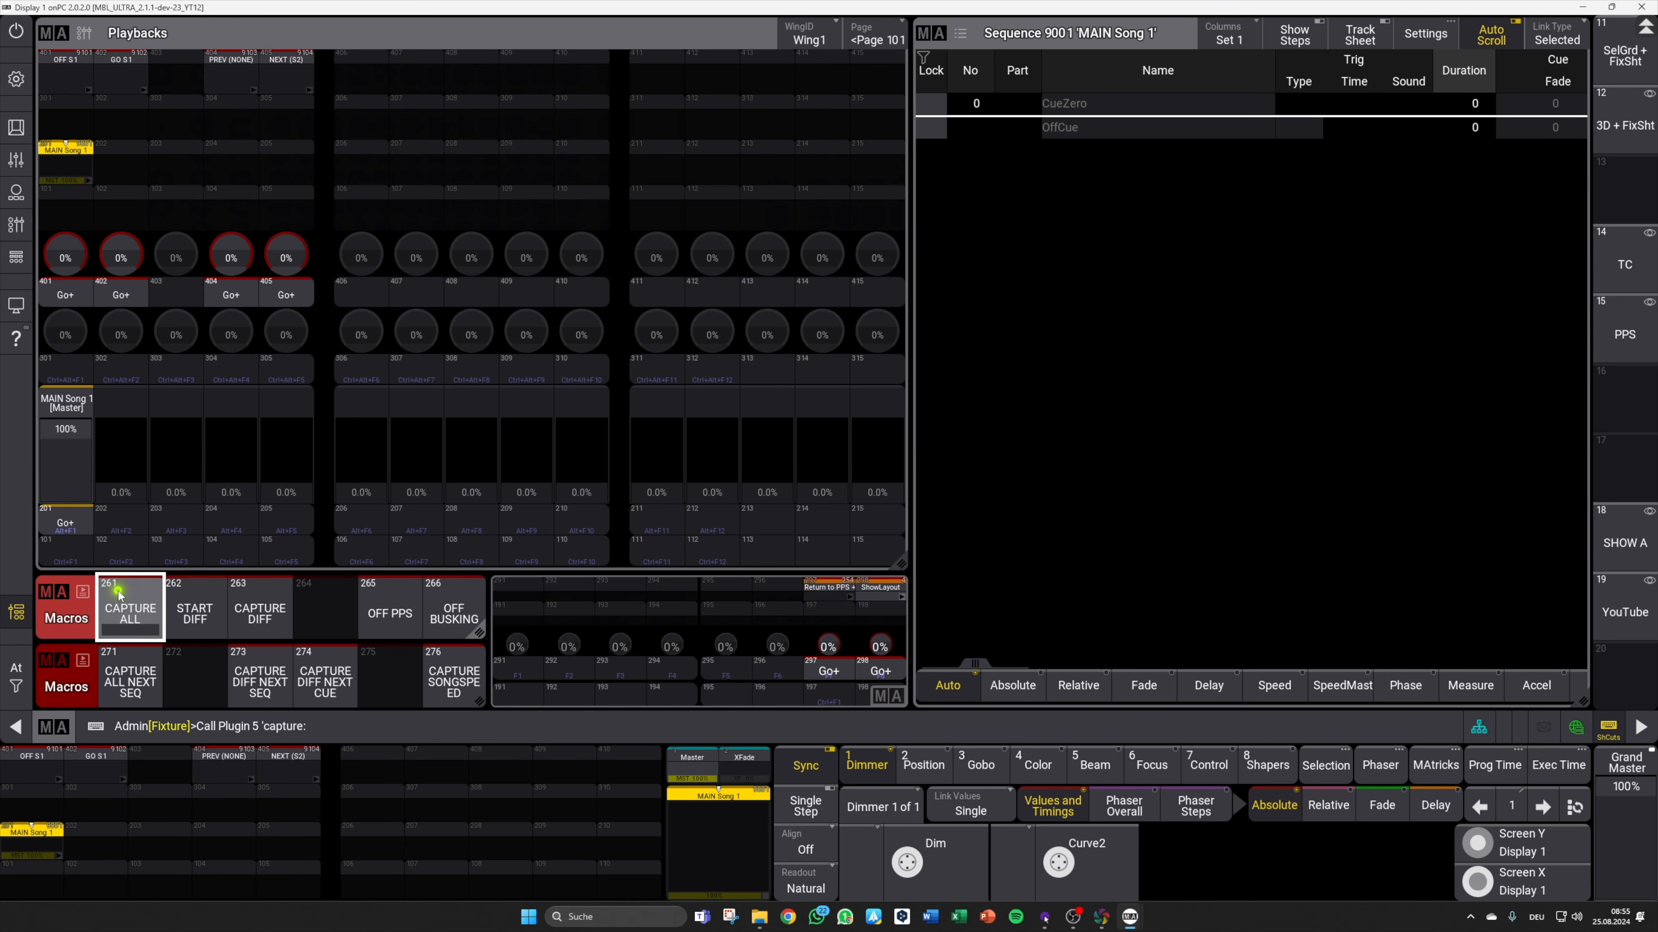
{"action": "left_click", "coordinate": [69, 520]}
{"action": "left_click", "coordinate": [1184, 508]}
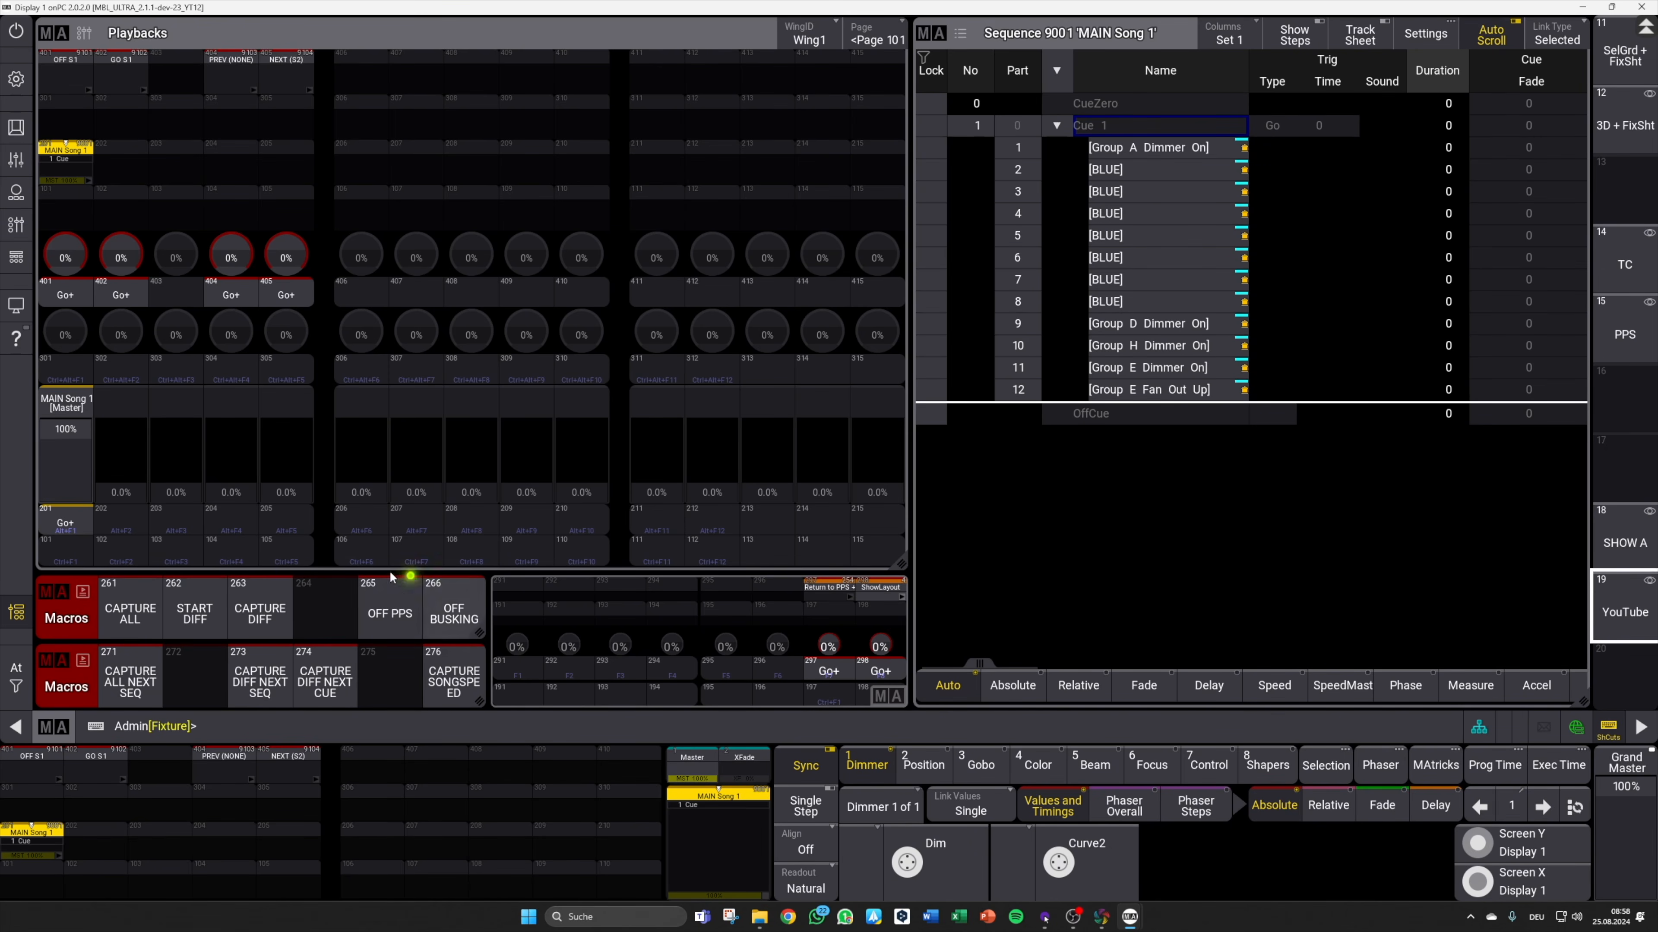
Step: Change all groups to red in the show layout and record the look as cue 2 of MAIN Song 1 with CAPTURE ALL
{"action": "left_click", "coordinate": [428, 676]}
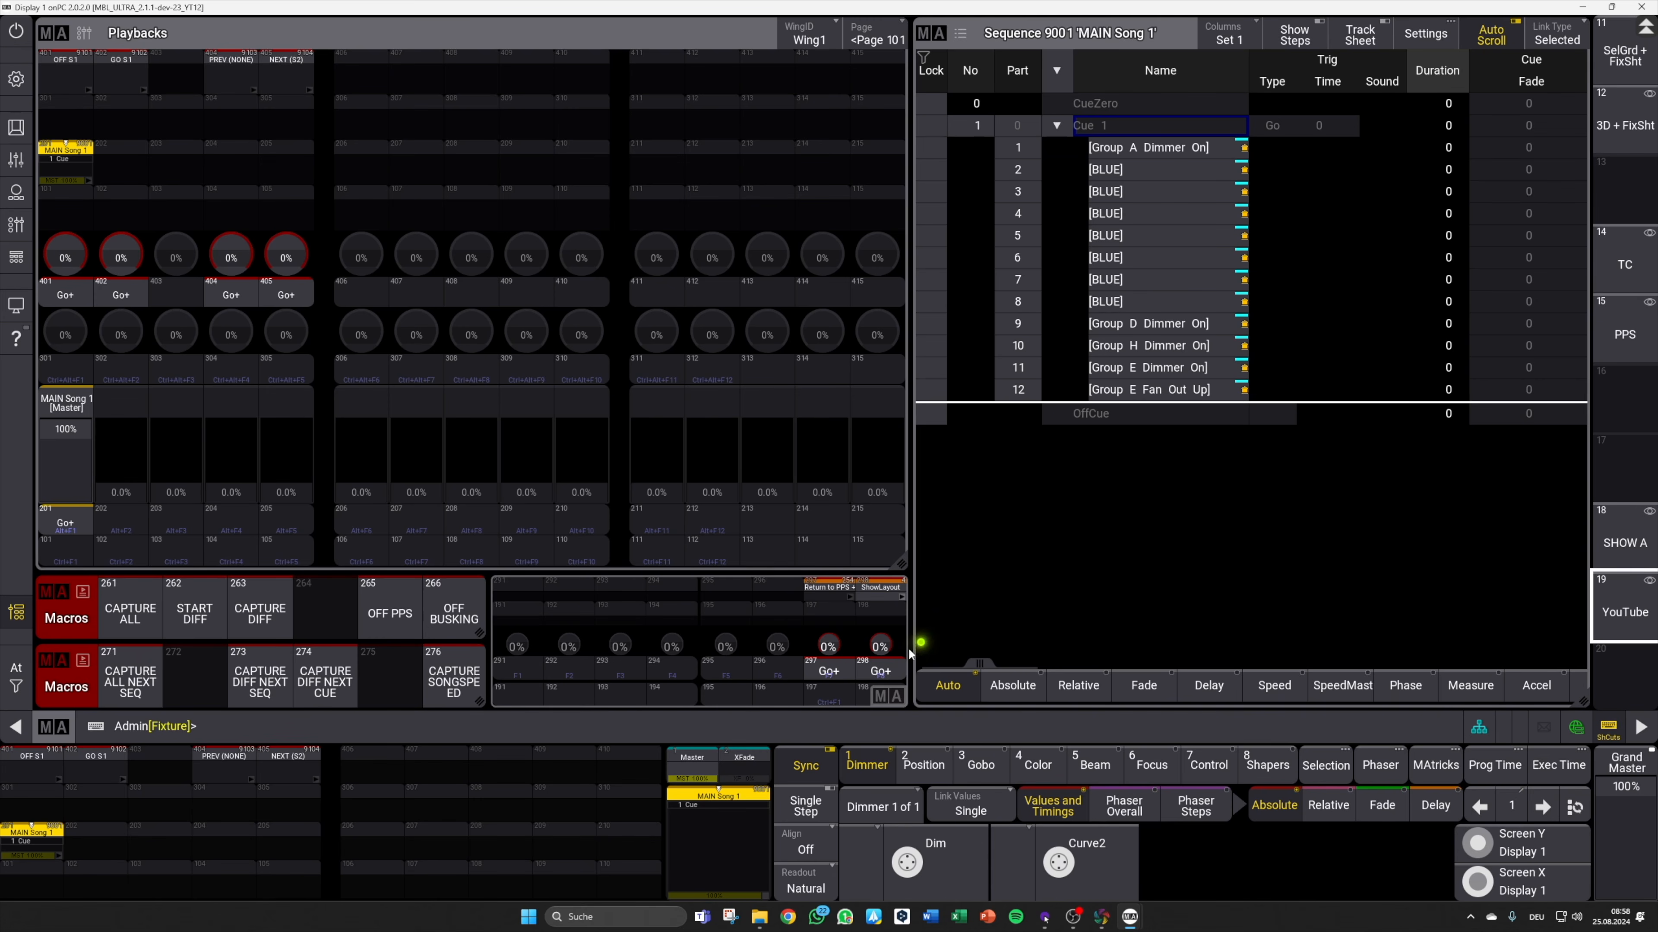
{"action": "left_click", "coordinate": [878, 671]}
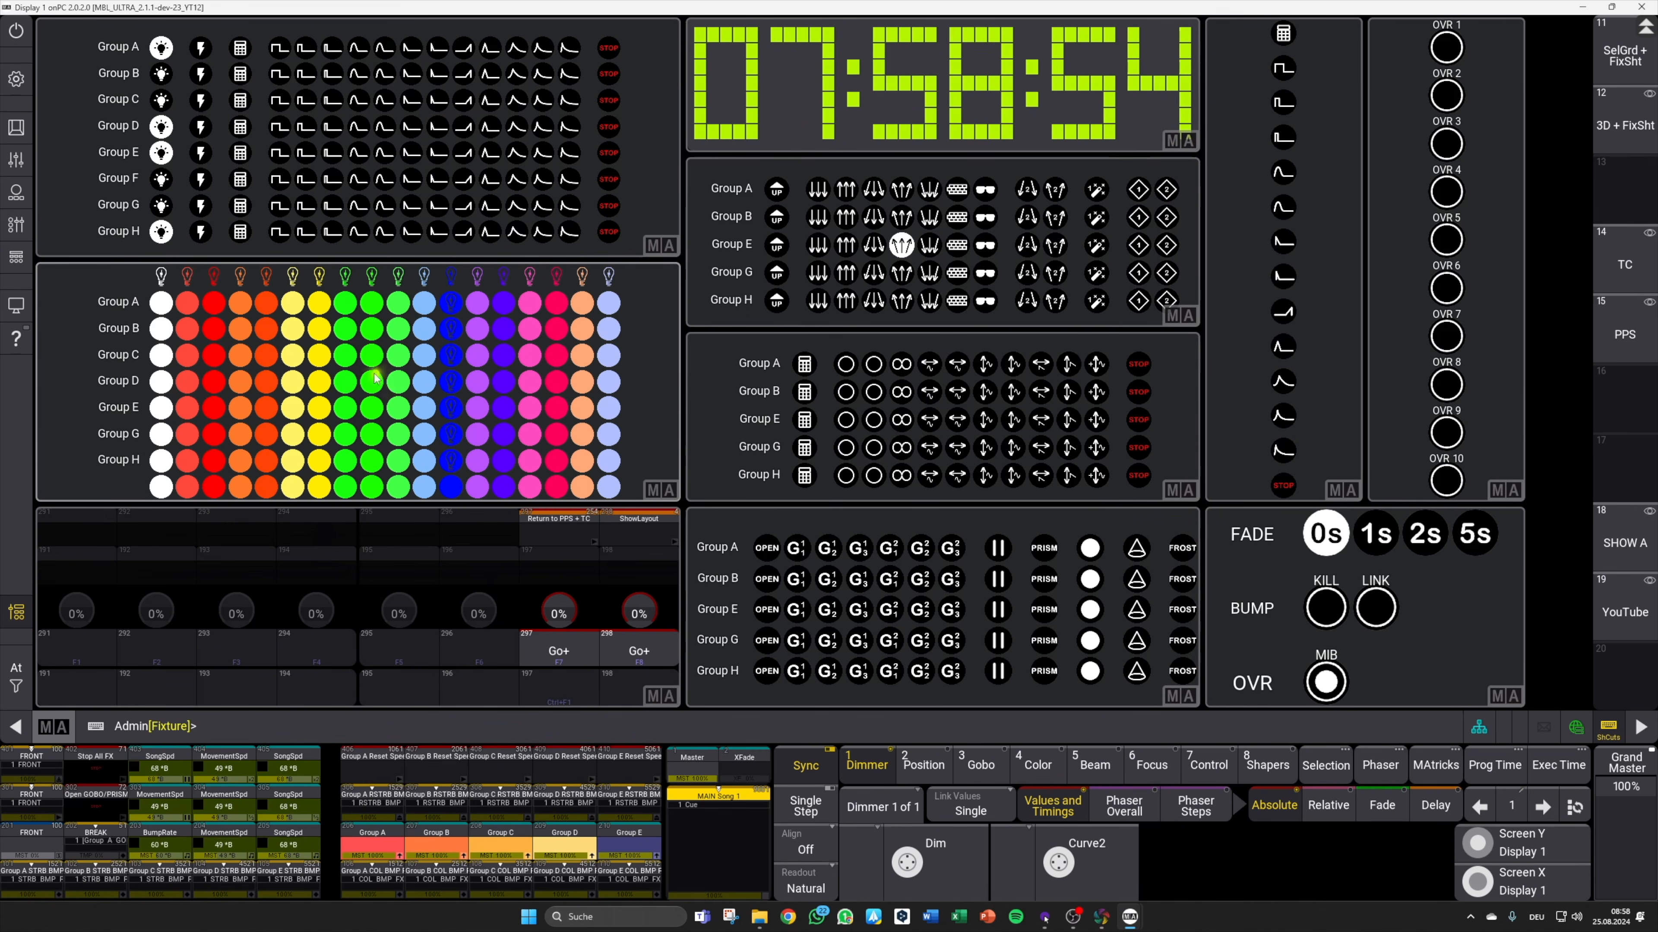
{"action": "left_click", "coordinate": [215, 278]}
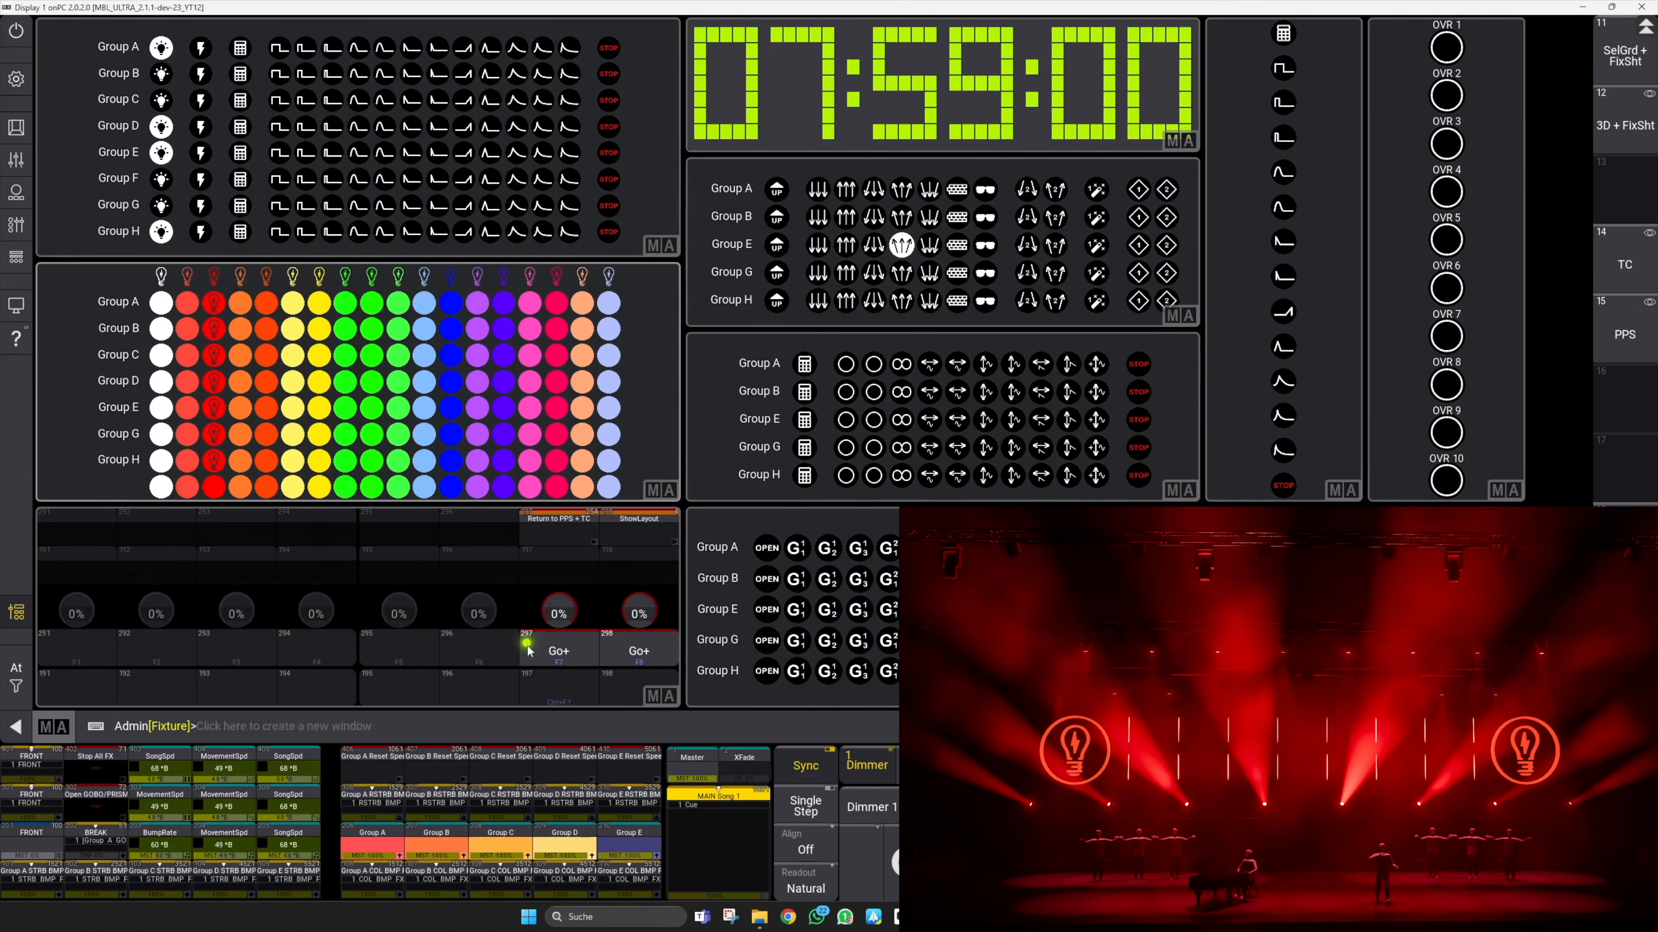
{"action": "left_click", "coordinate": [556, 653]}
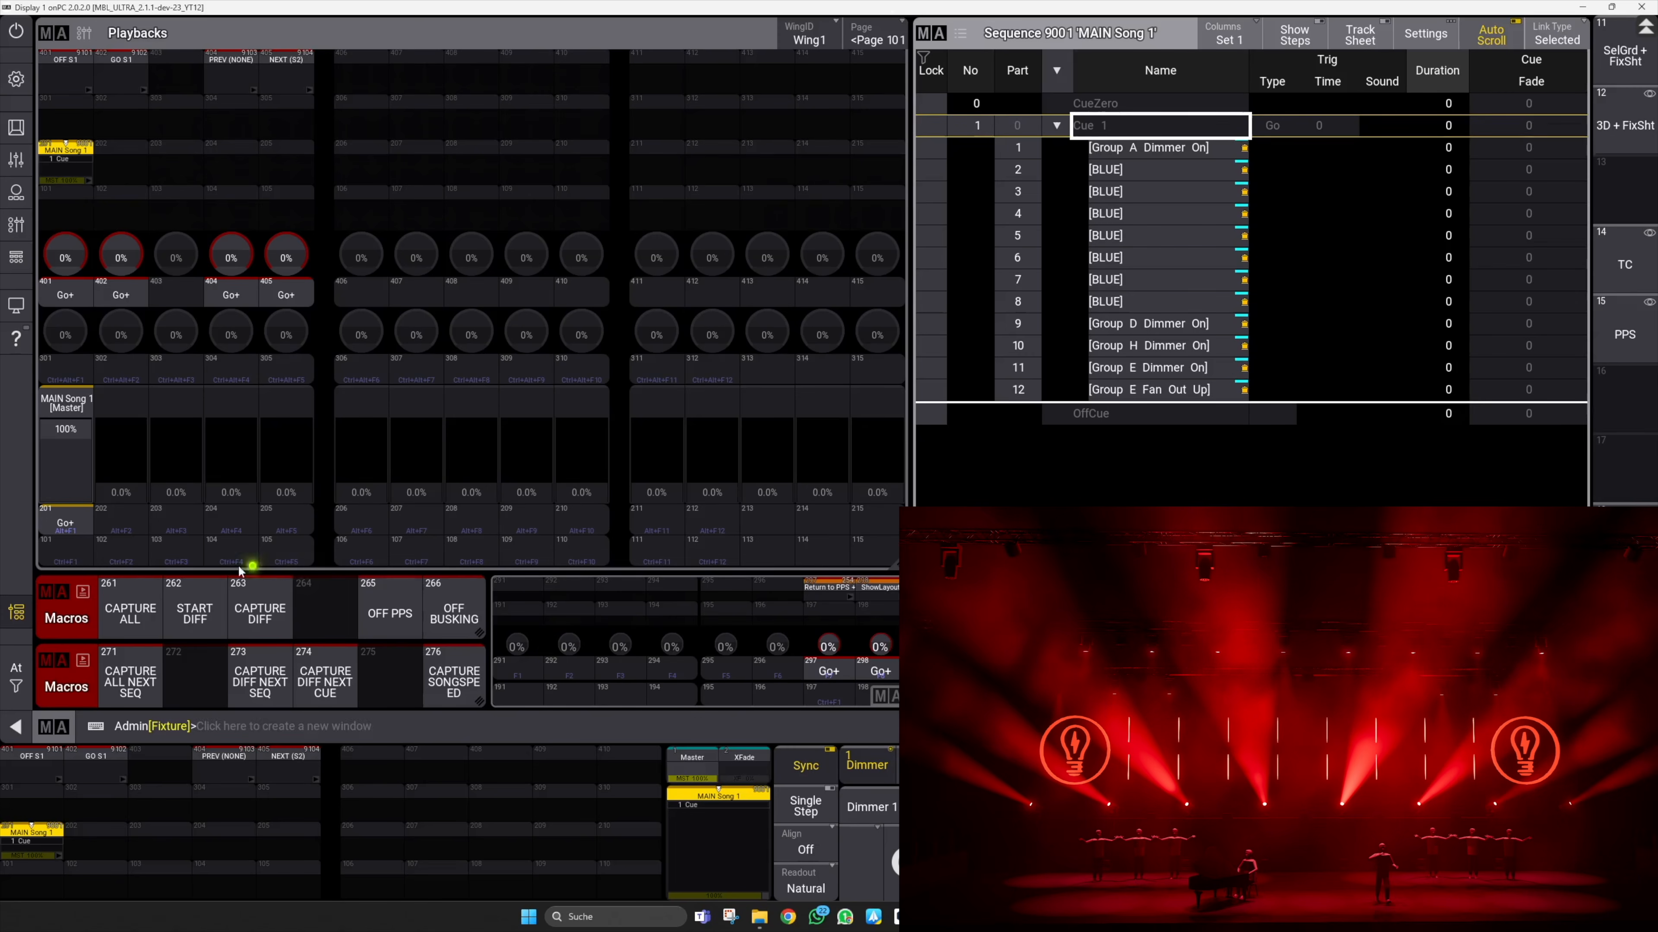
{"action": "left_click", "coordinate": [147, 620]}
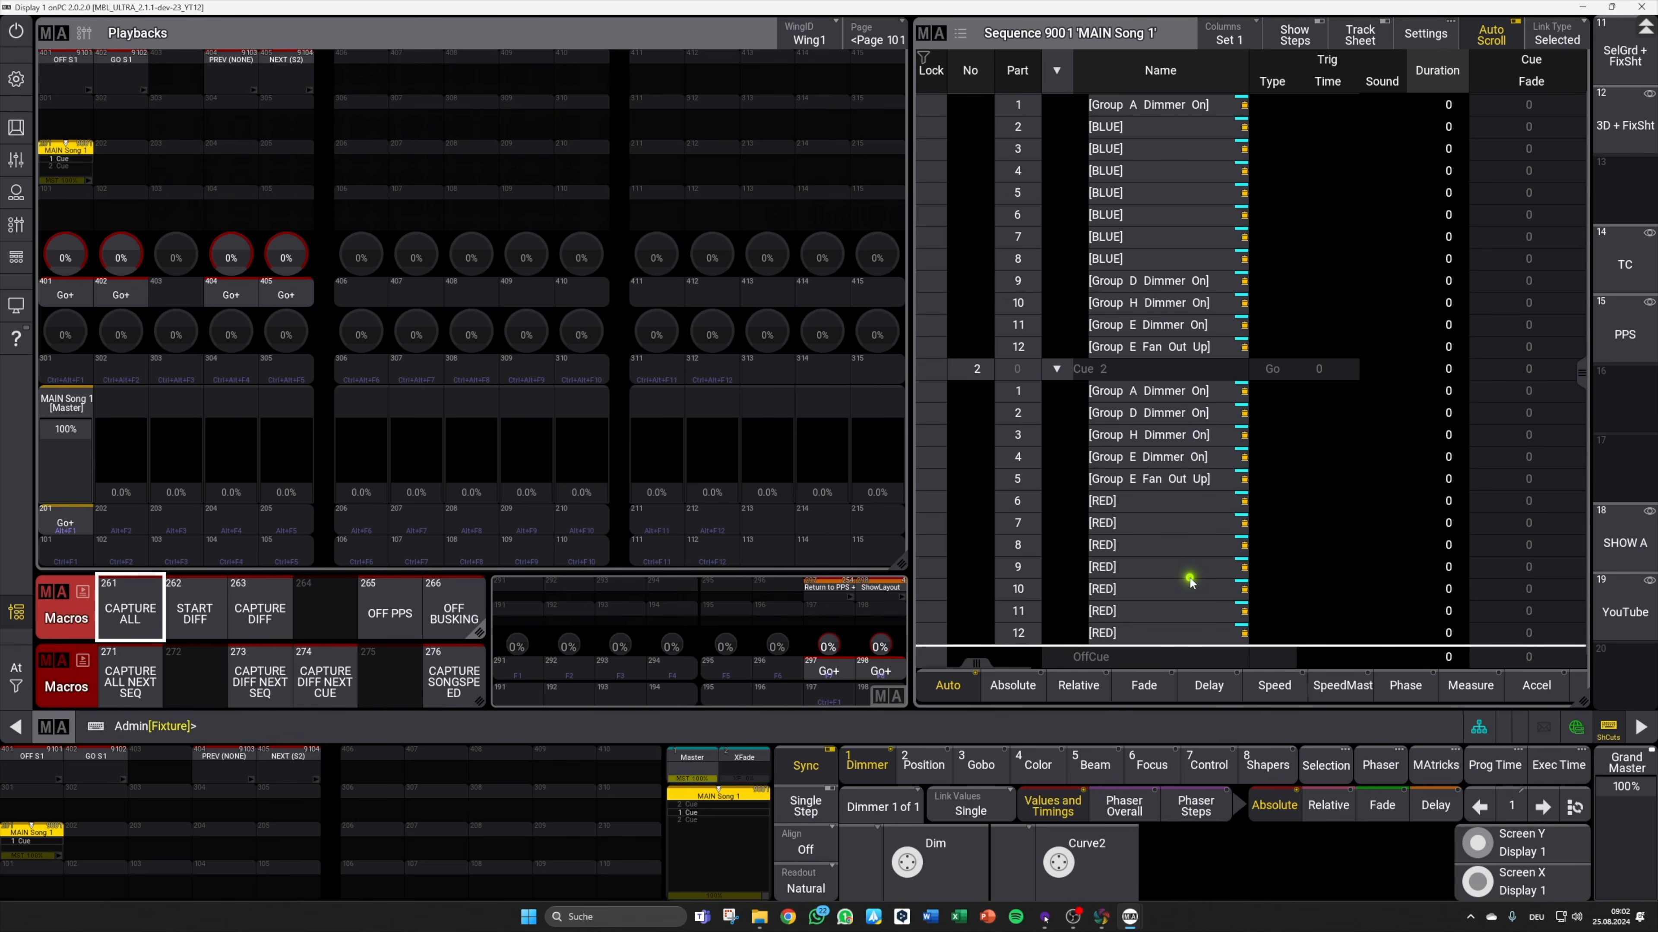
{"action": "scroll", "coordinate": [1580, 248], "scroll_direction": "up", "scroll_amount": 2}
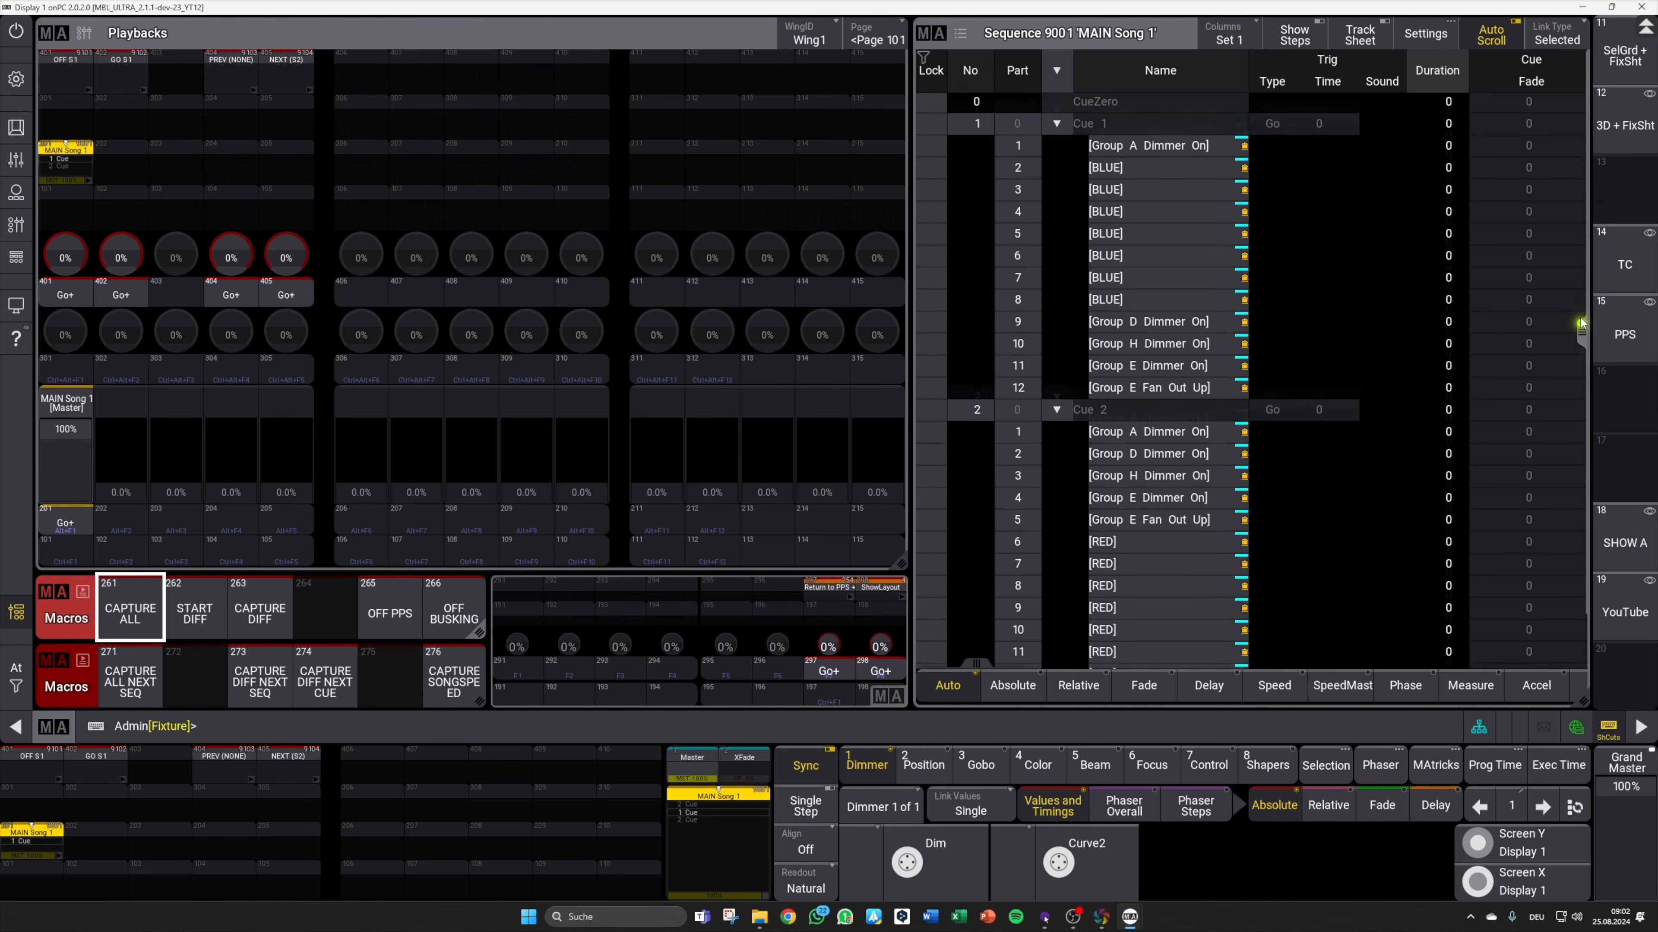
{"action": "scroll", "coordinate": [1573, 294], "scroll_direction": "down", "scroll_amount": 2}
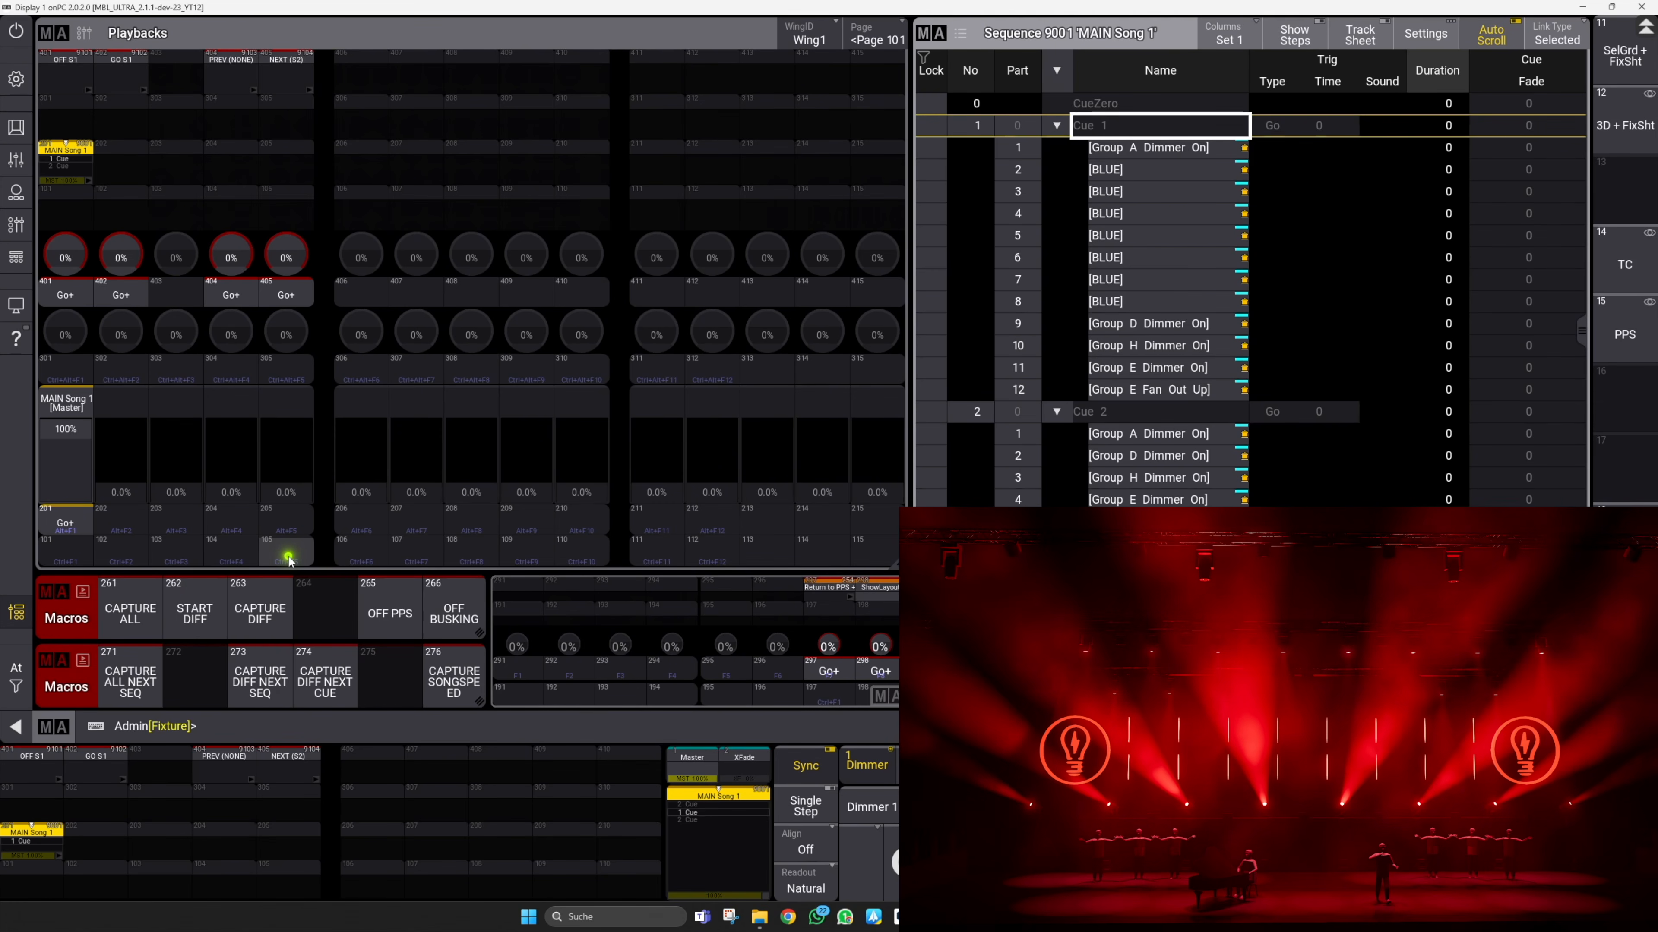
Step: Change all groups back to blue and record only the changes as cue 3 of MAIN Song 1 with CAPTURE DIFF
{"action": "left_click", "coordinate": [883, 673]}
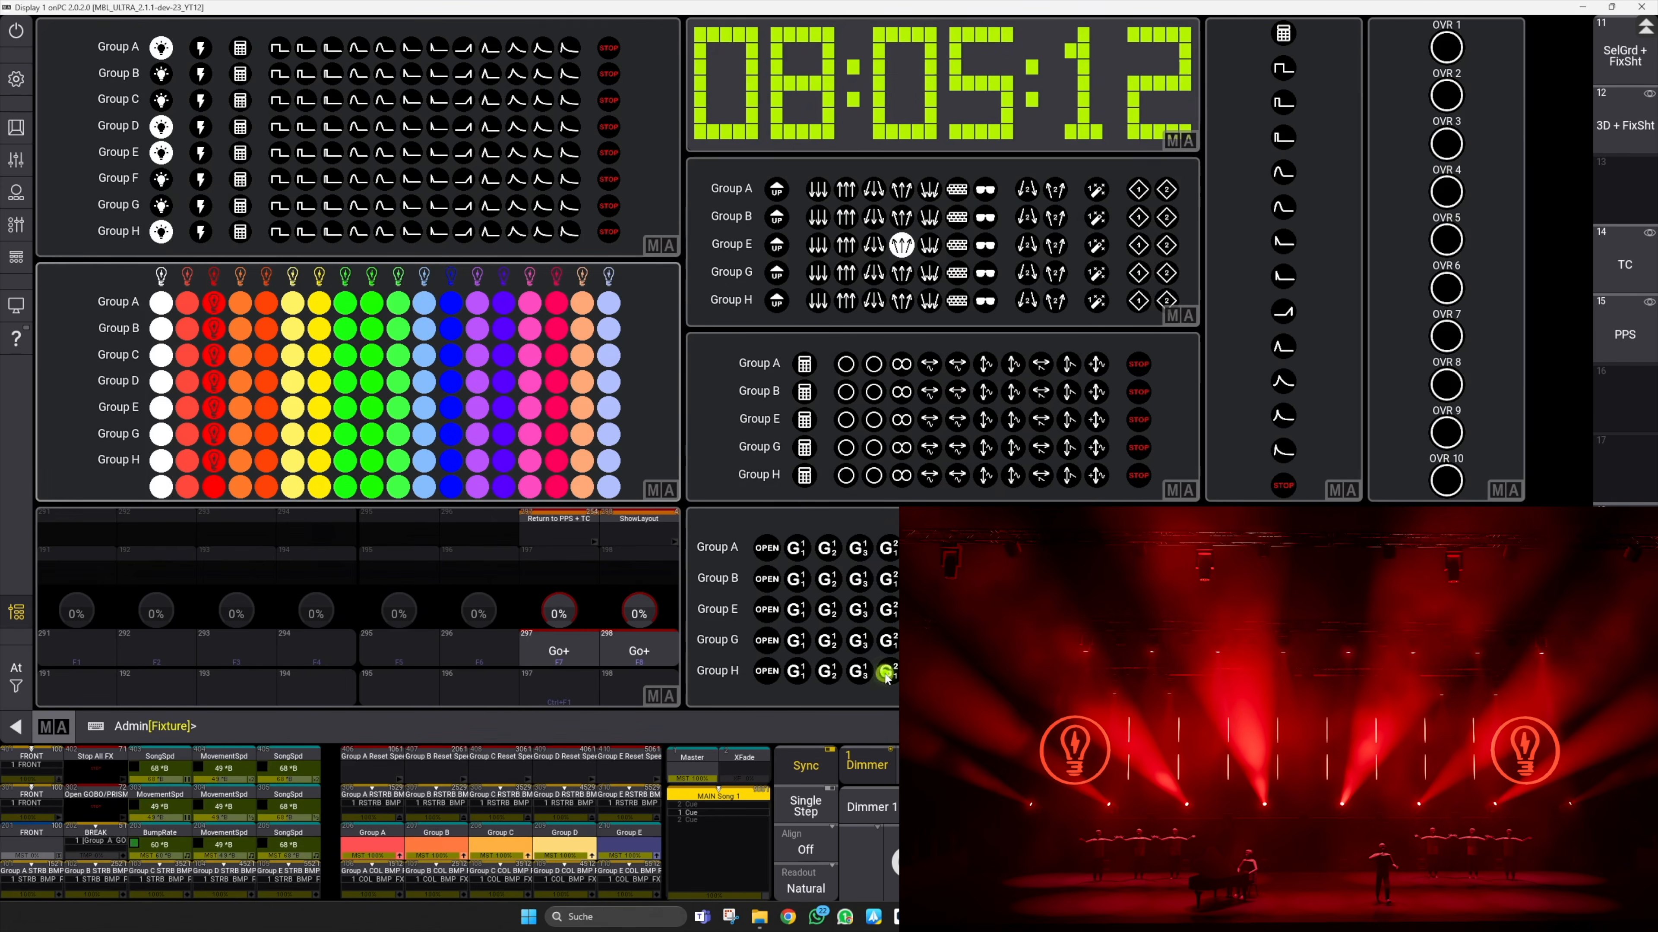
{"action": "left_click", "coordinate": [451, 276]}
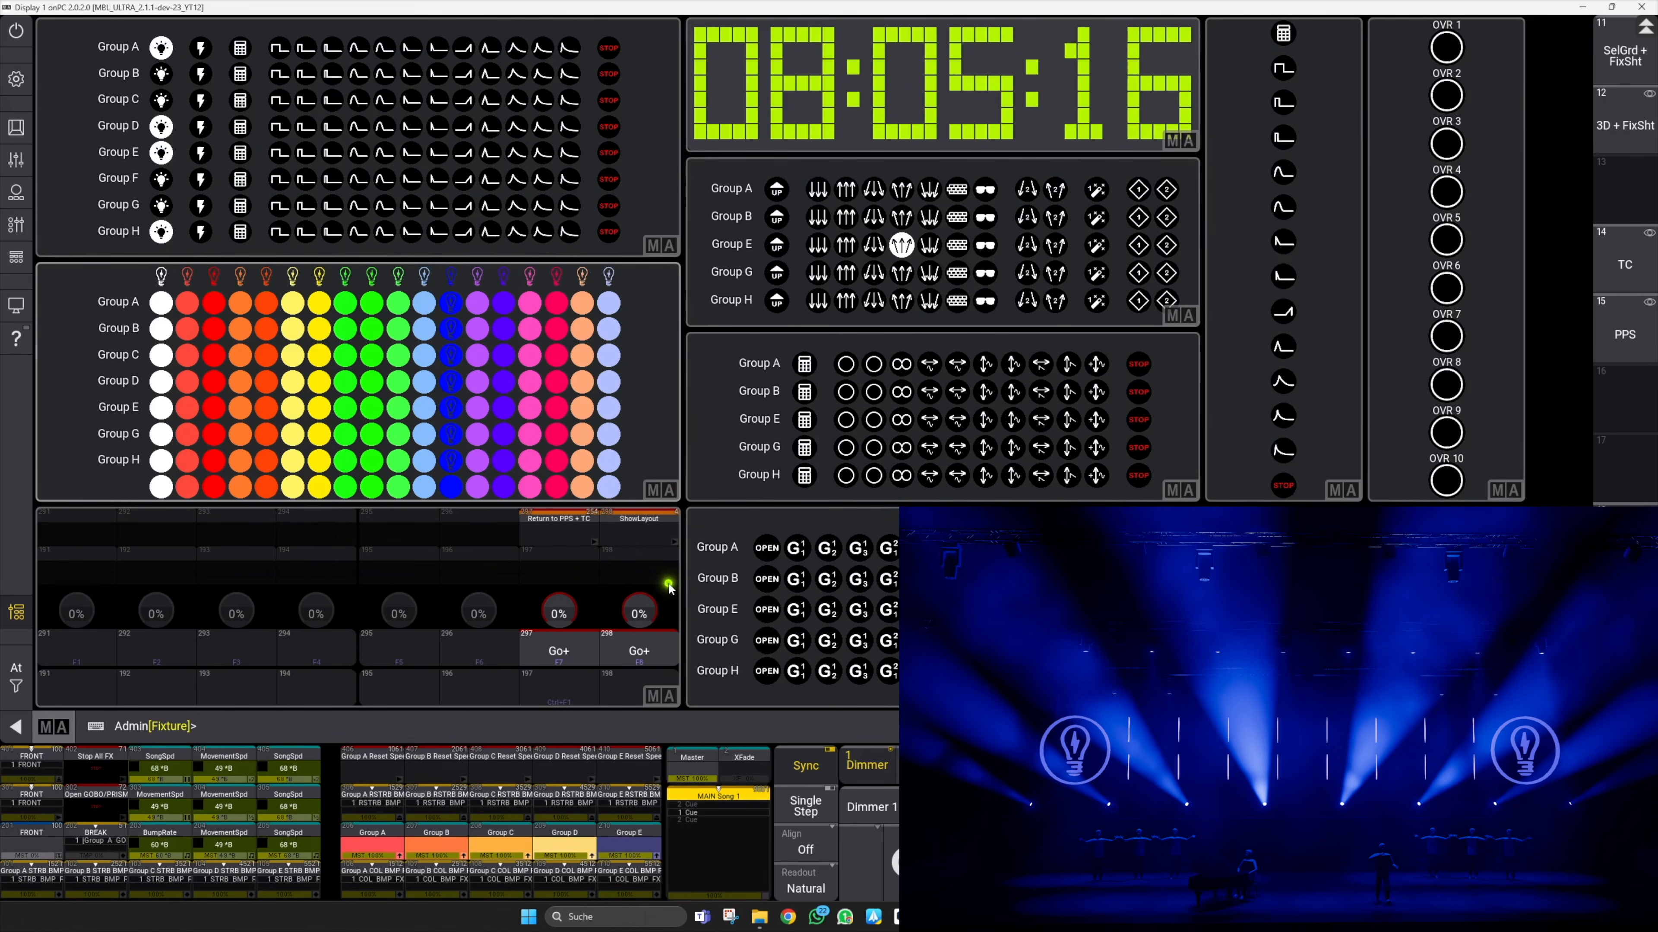
{"action": "left_click", "coordinate": [577, 650]}
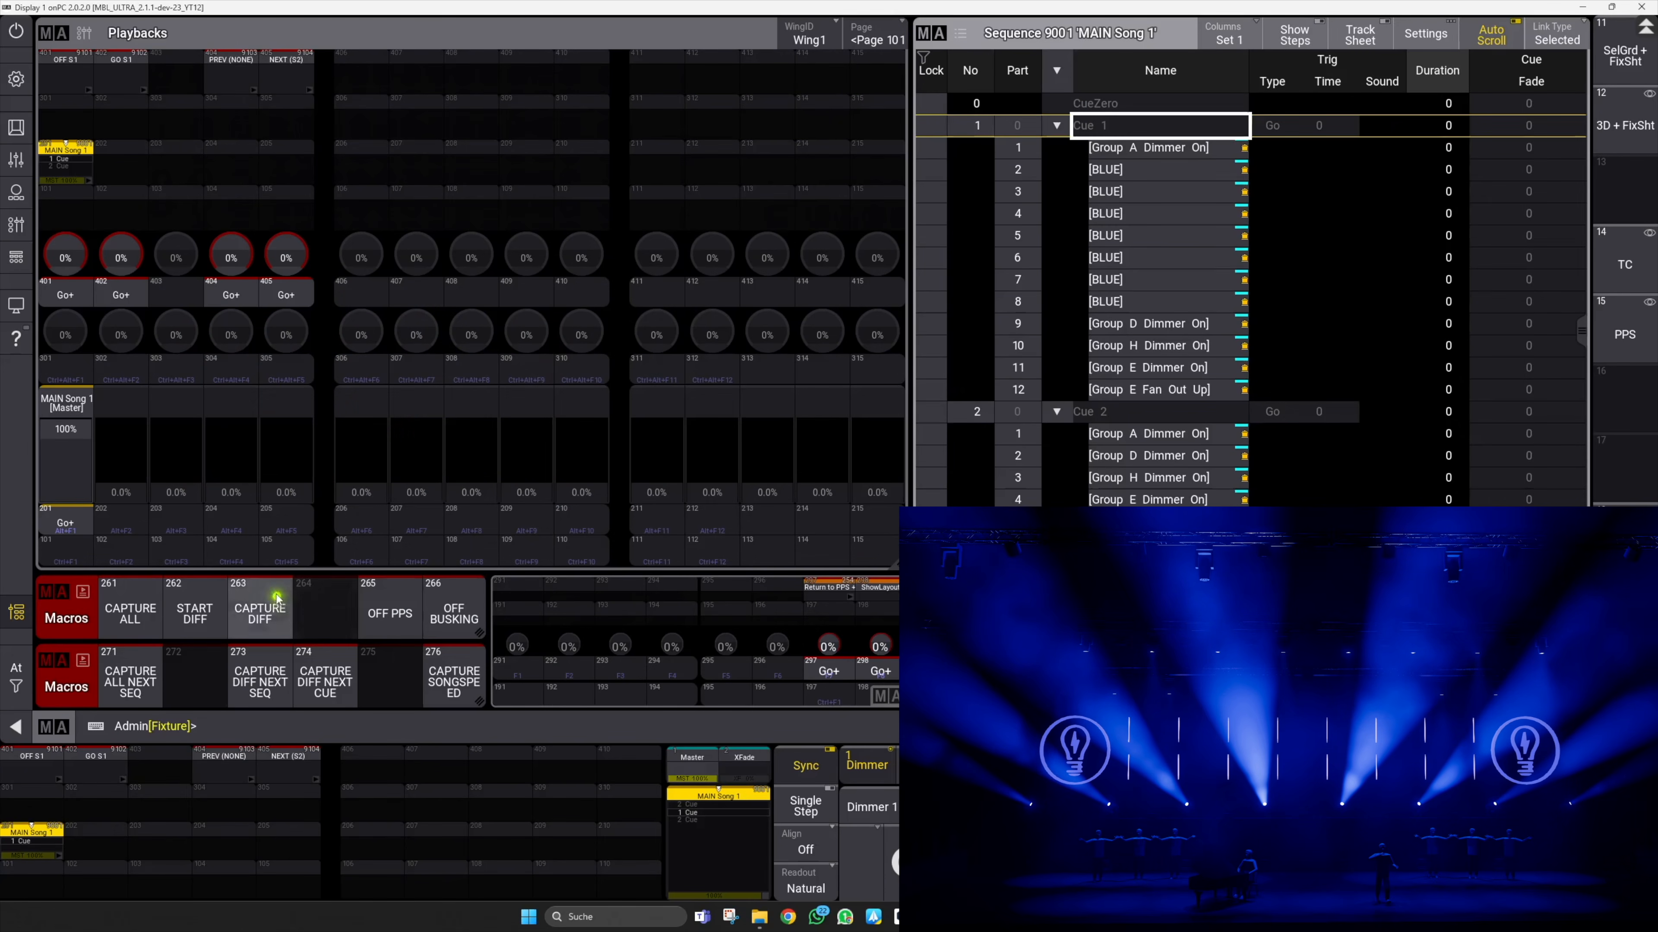
{"action": "left_click", "coordinate": [260, 614]}
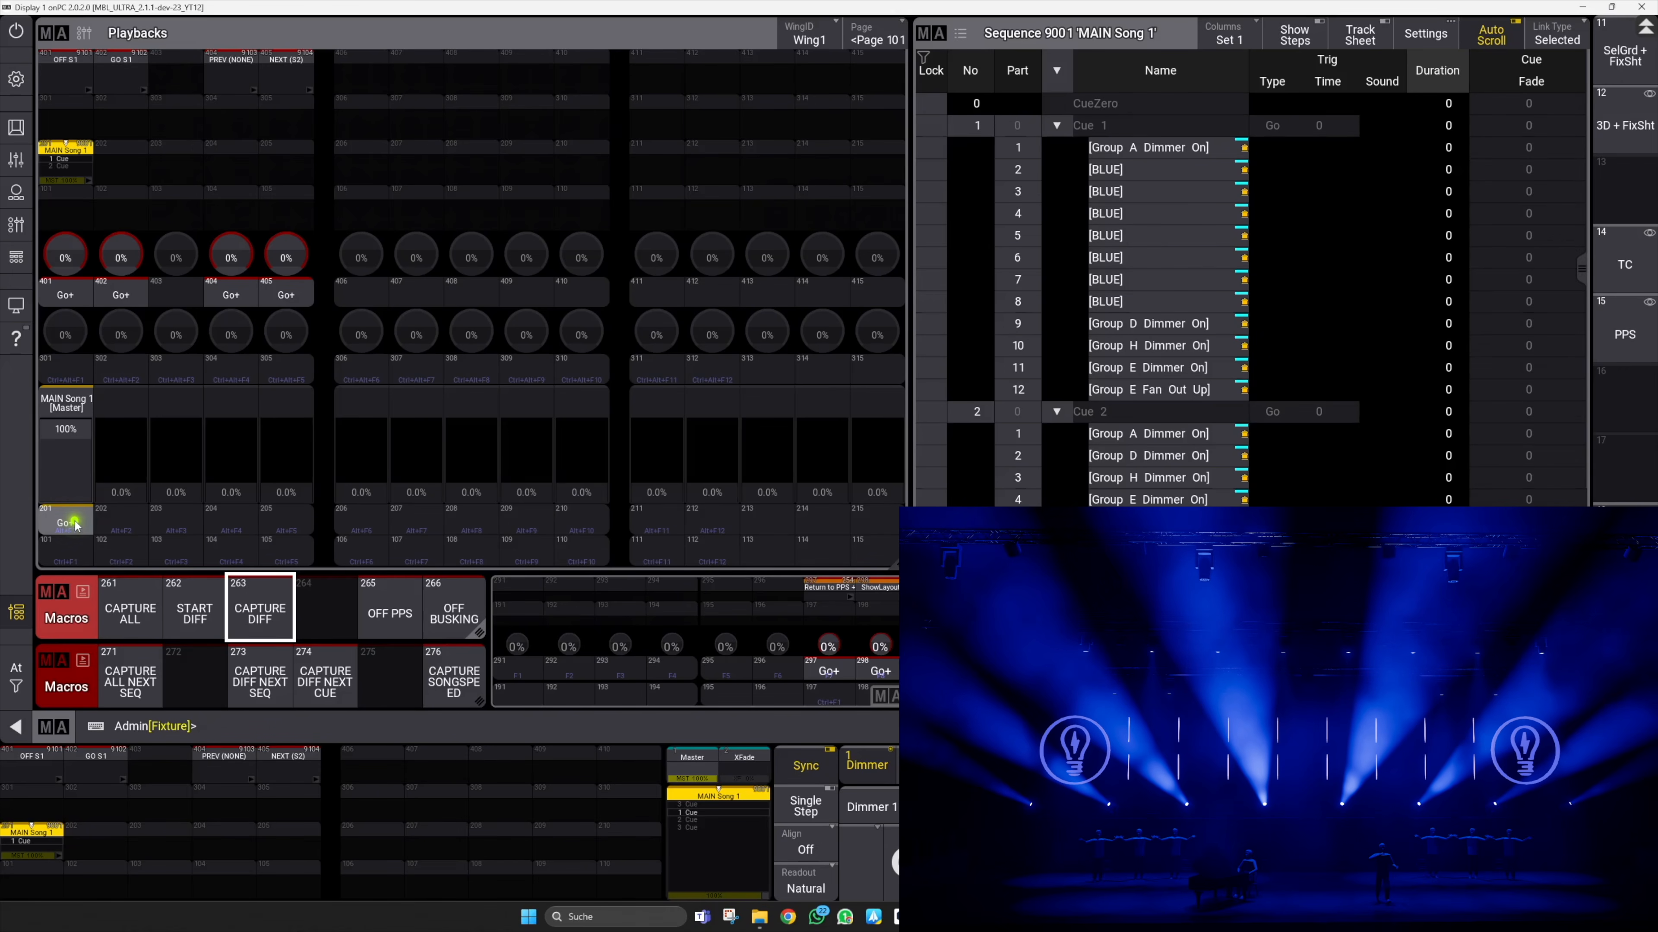
{"action": "left_click_drag", "start_coordinate": [1581, 270], "coordinate": [1581, 439]}
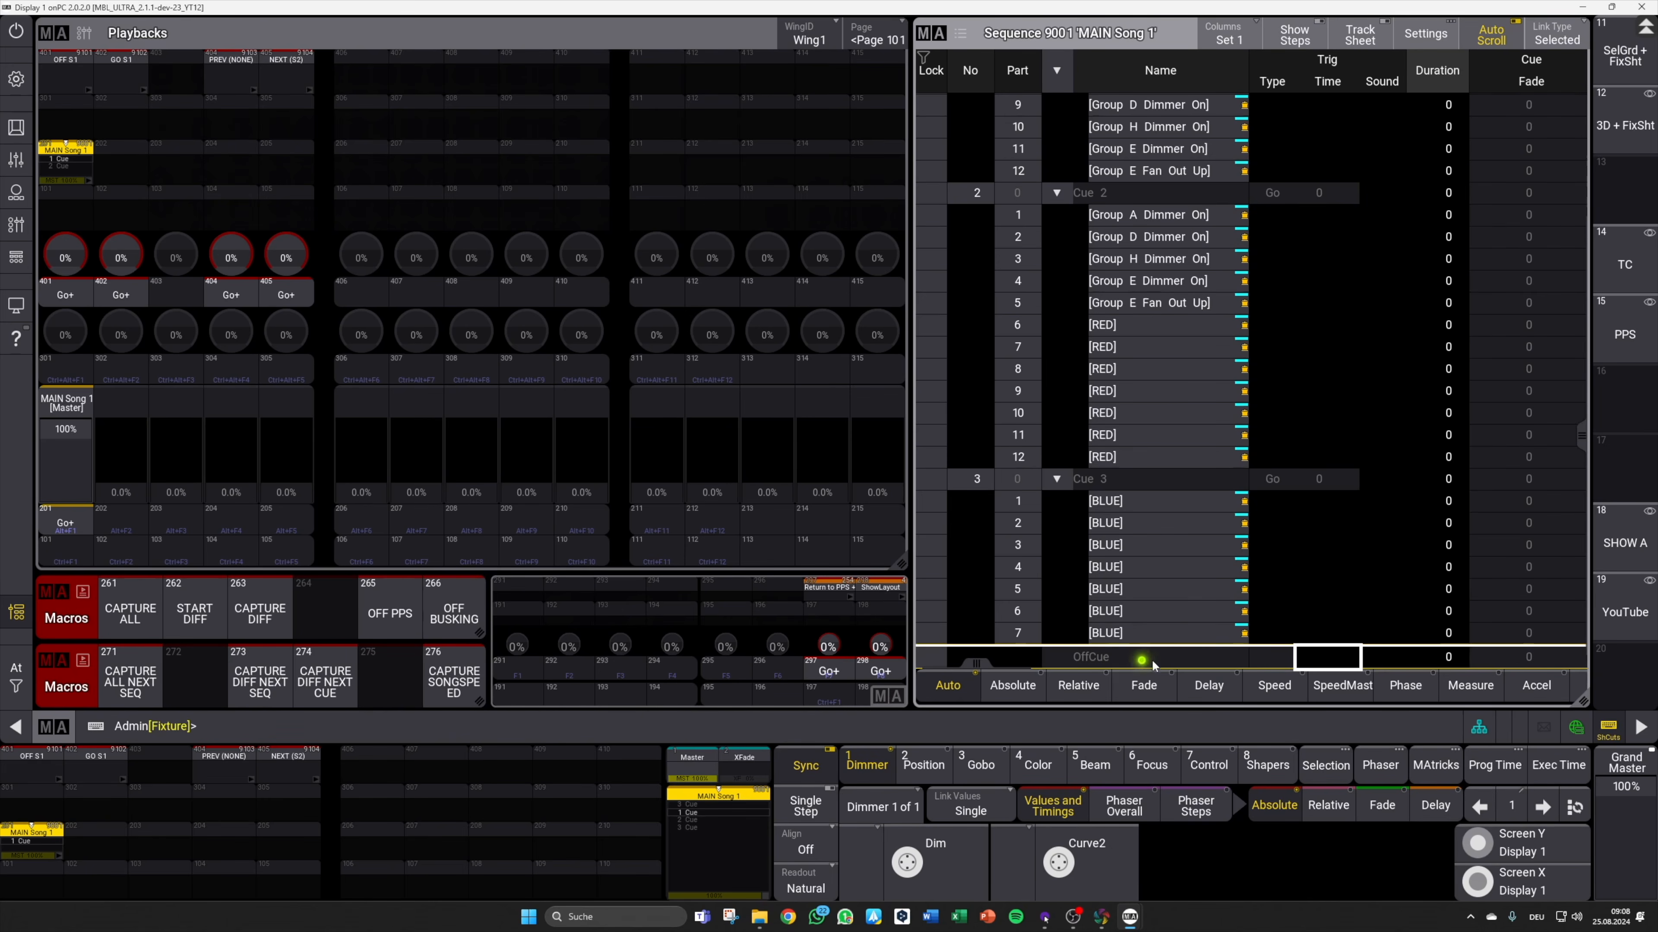
{"action": "left_click", "coordinate": [1306, 558]}
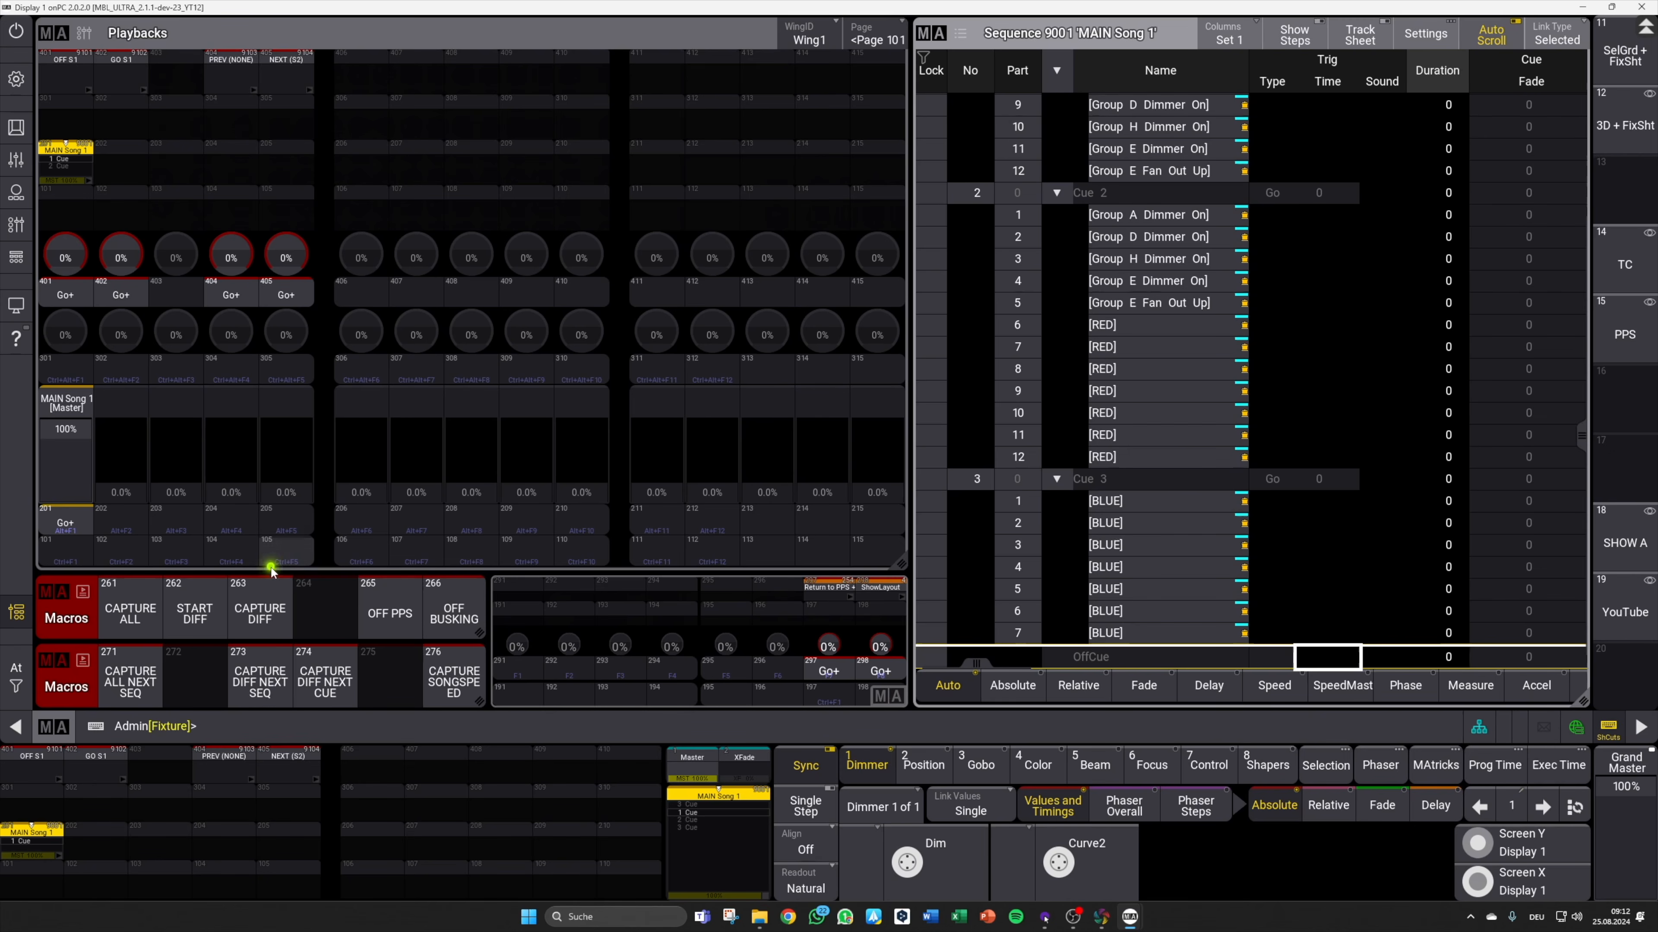
{"action": "left_click", "coordinate": [262, 592]}
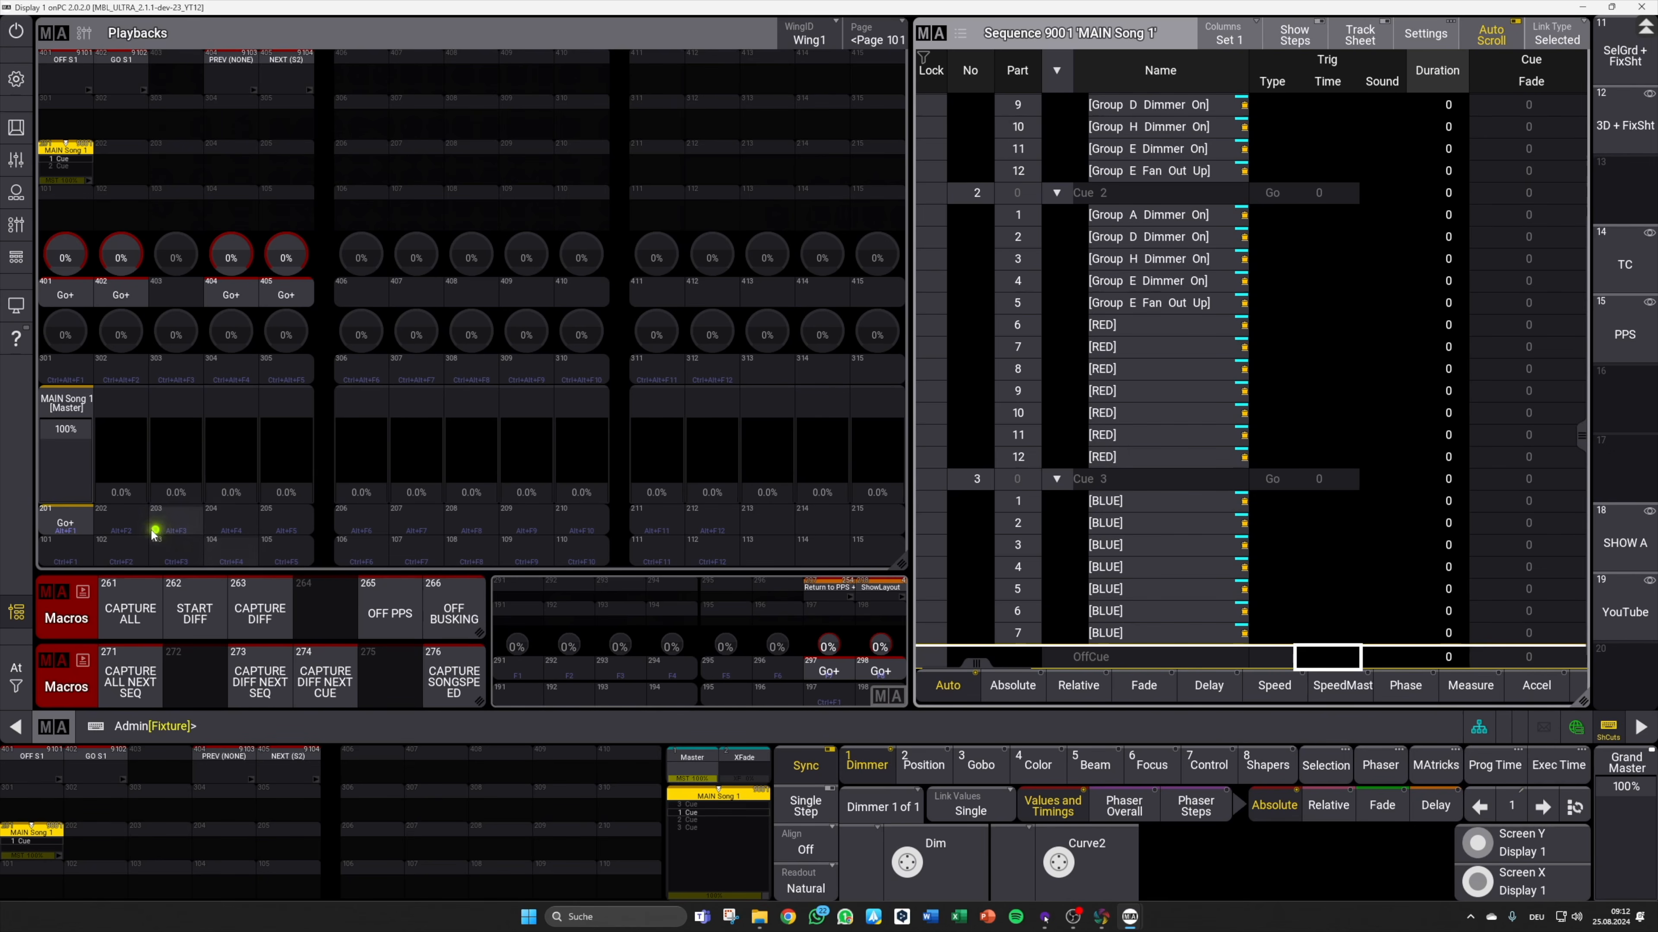
{"action": "left_click", "coordinate": [132, 596]}
{"action": "left_click", "coordinate": [271, 585]}
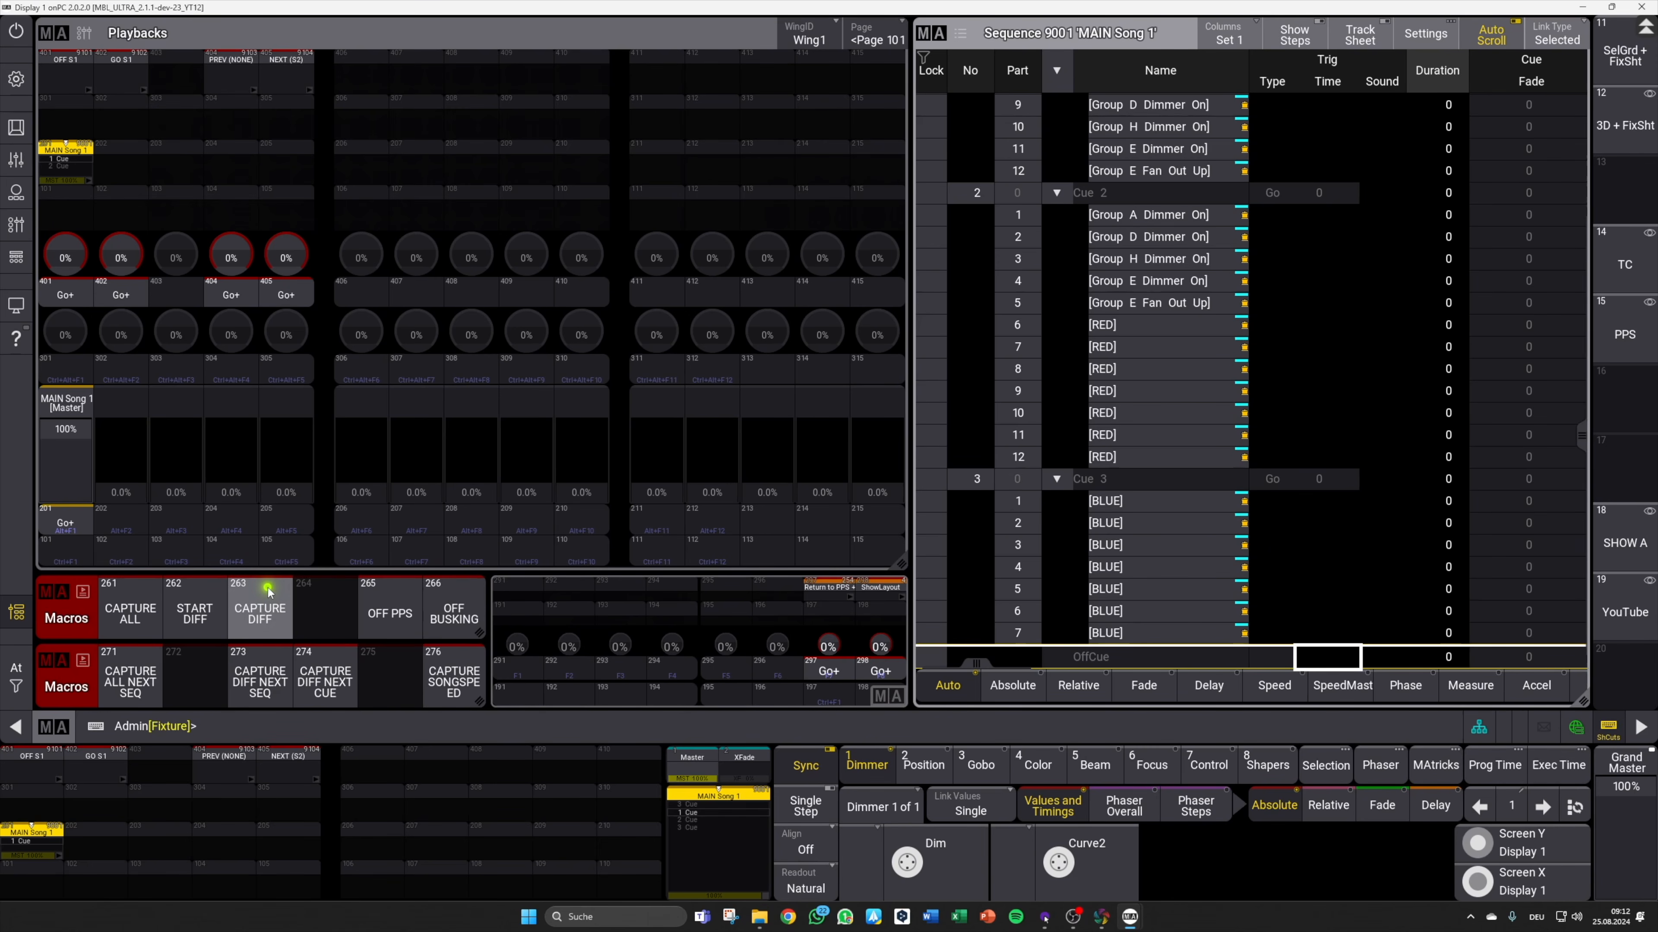
{"action": "left_click", "coordinate": [224, 561]}
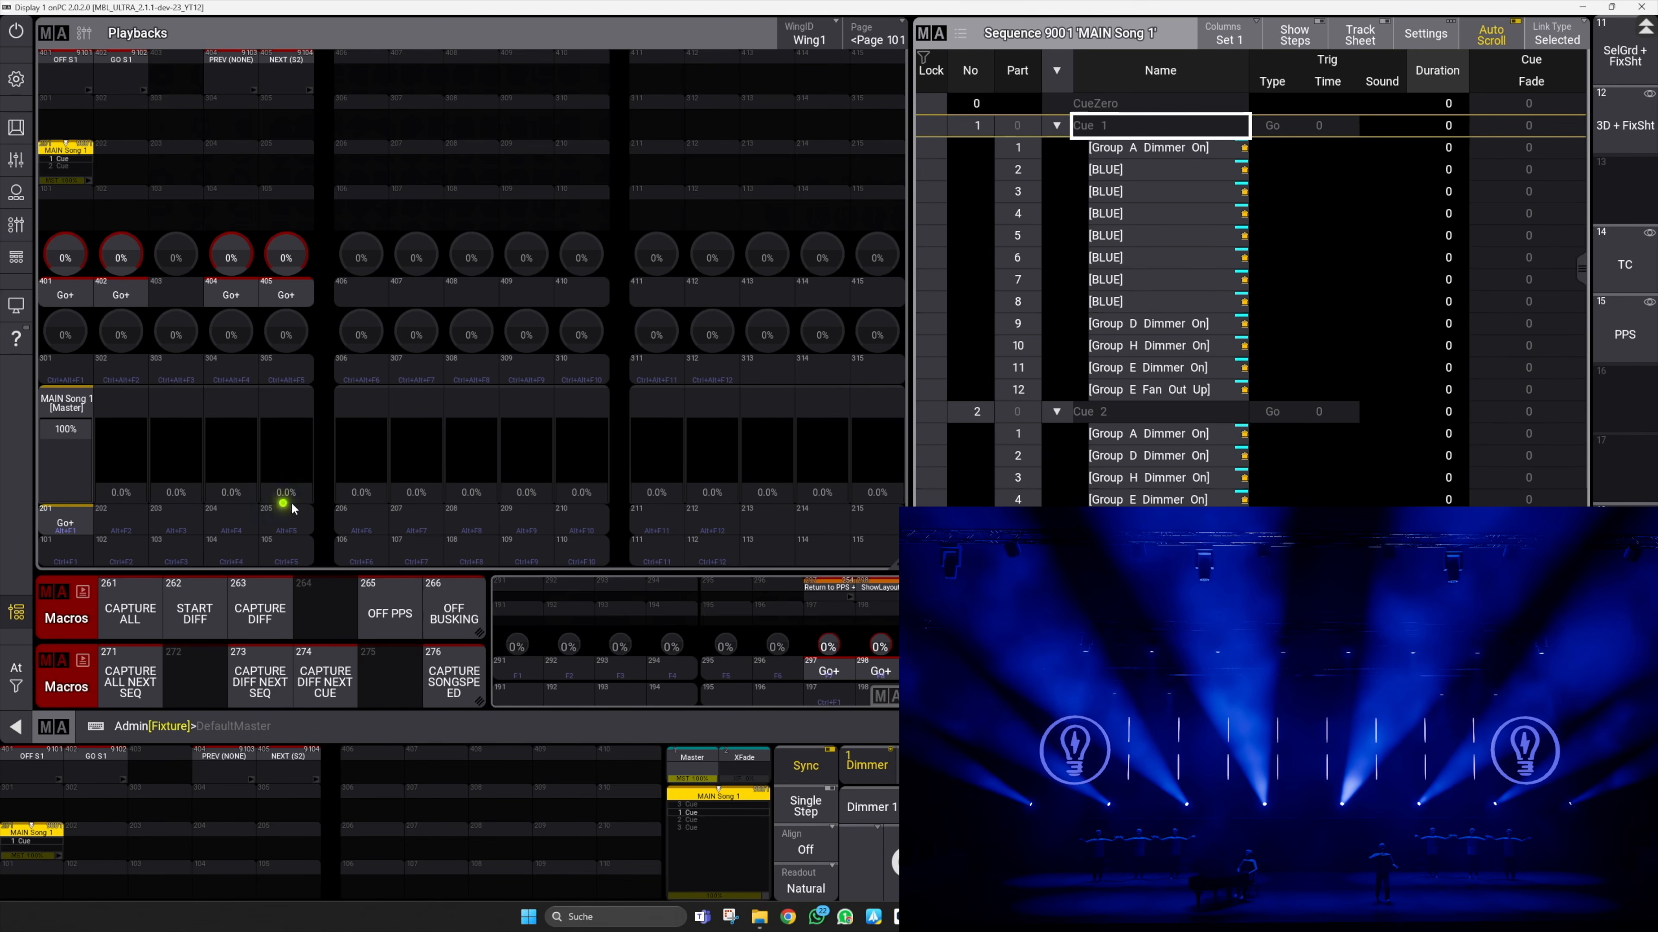
Step: Release the busking look with the OFF BUSKING macro and play cues 1 to 3 of MAIN Song 1 in order
{"action": "left_click", "coordinate": [437, 586]}
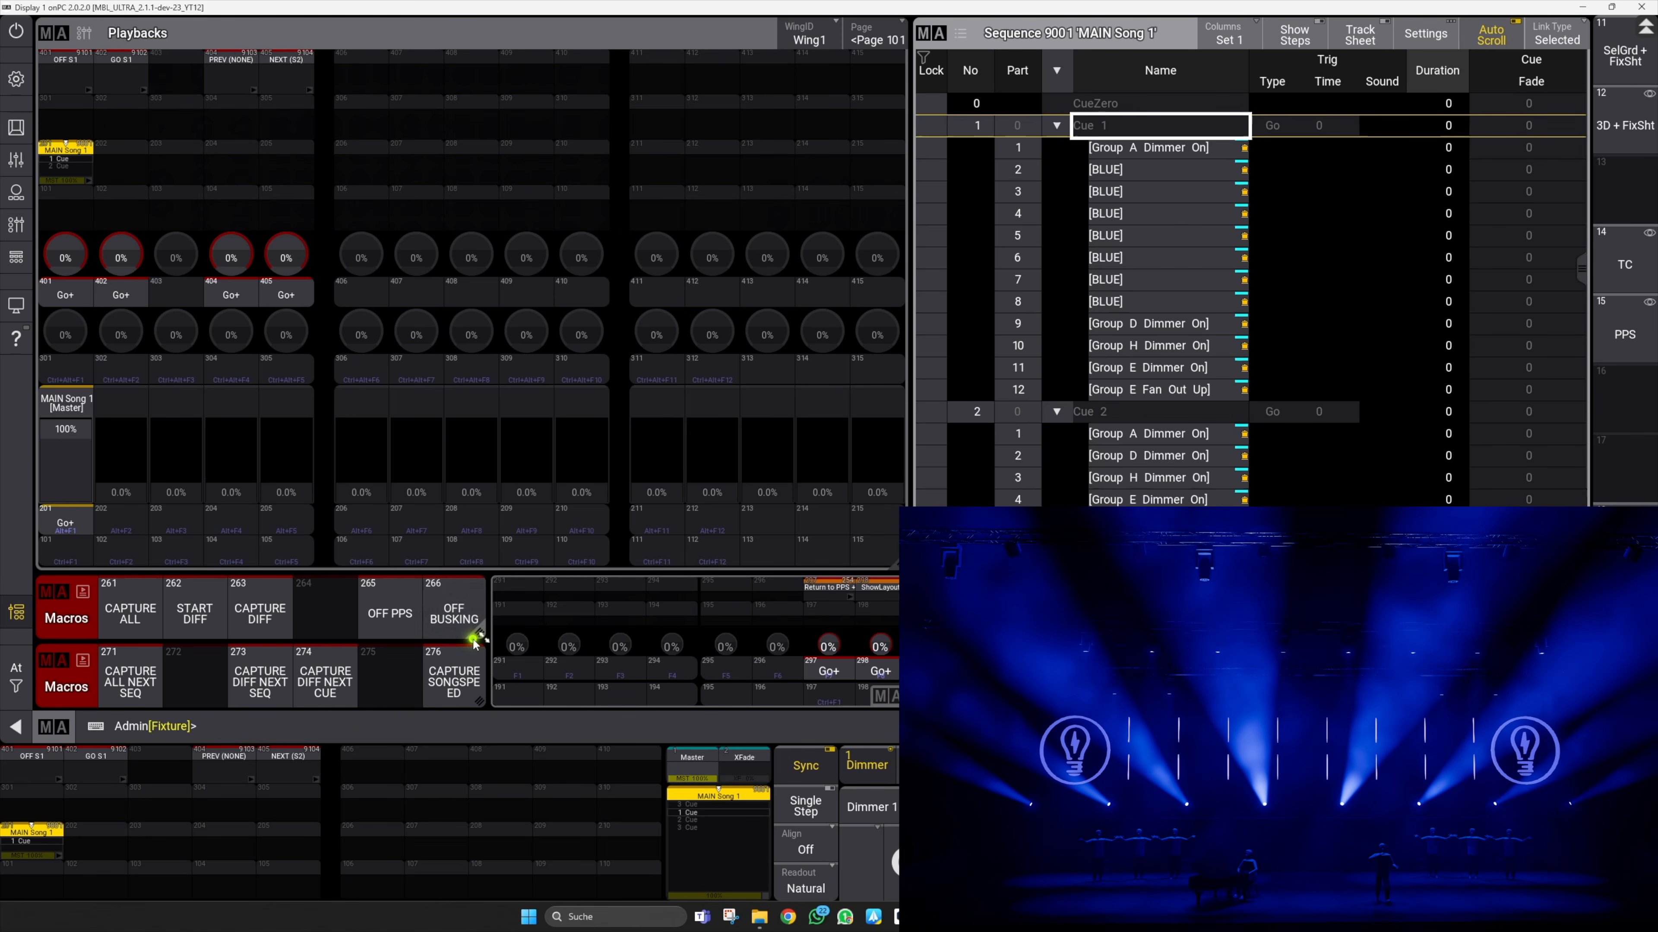
{"action": "left_click", "coordinate": [455, 597]}
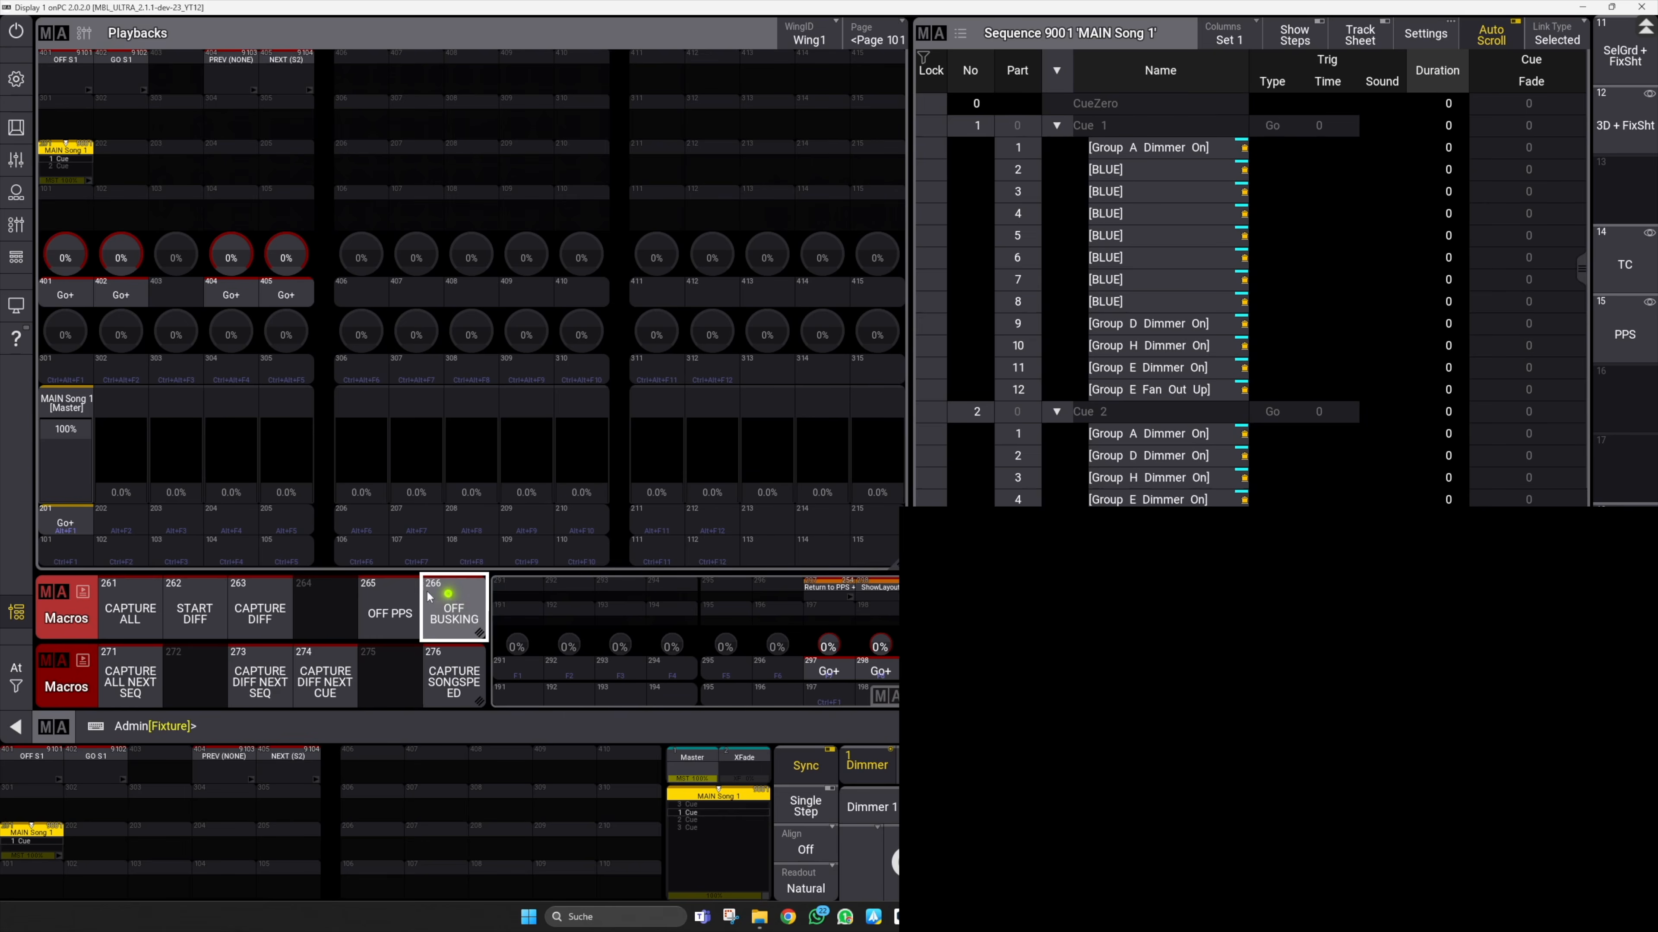
{"action": "left_click", "coordinate": [81, 520]}
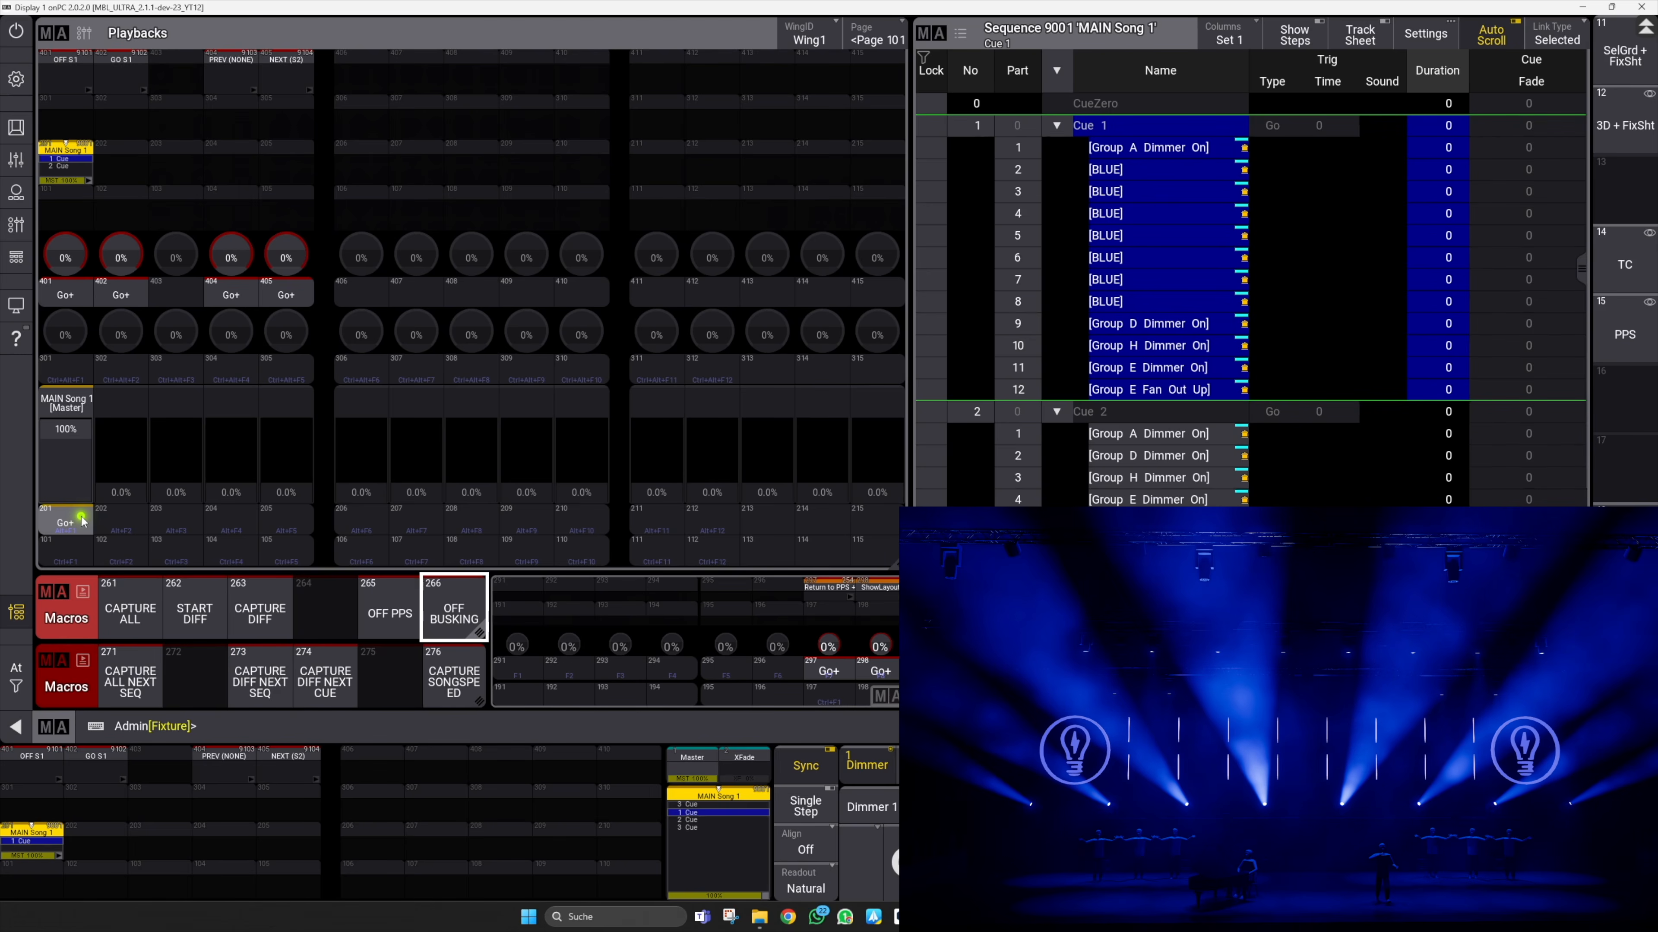
{"action": "left_click", "coordinate": [82, 519]}
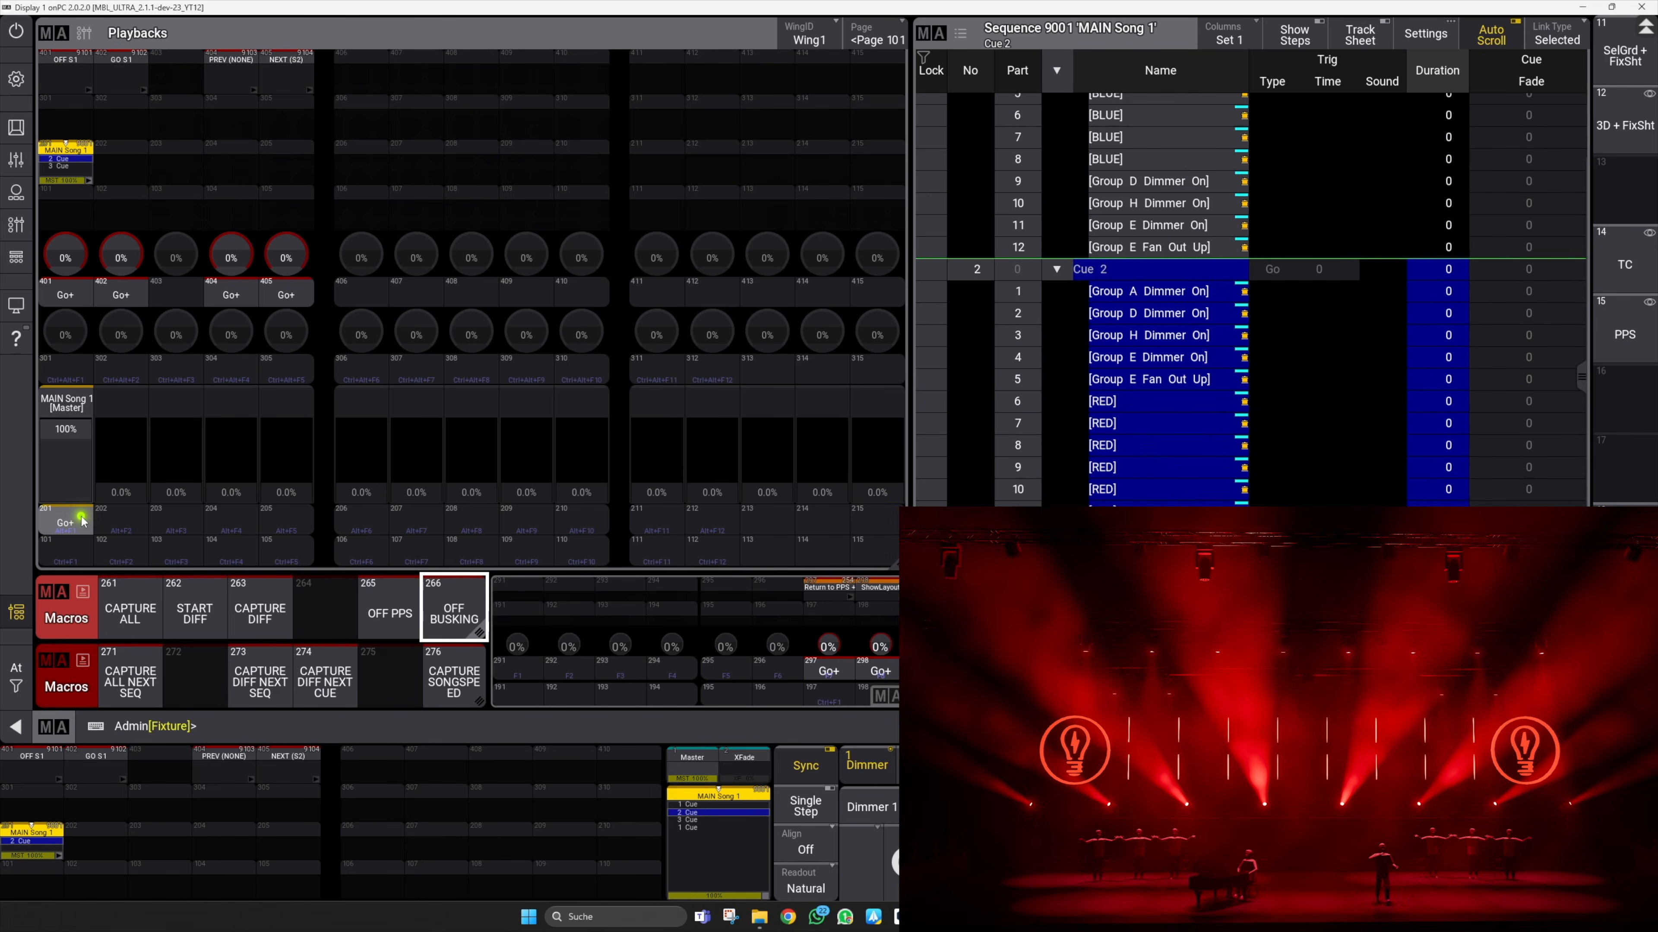
{"action": "left_click", "coordinate": [82, 519]}
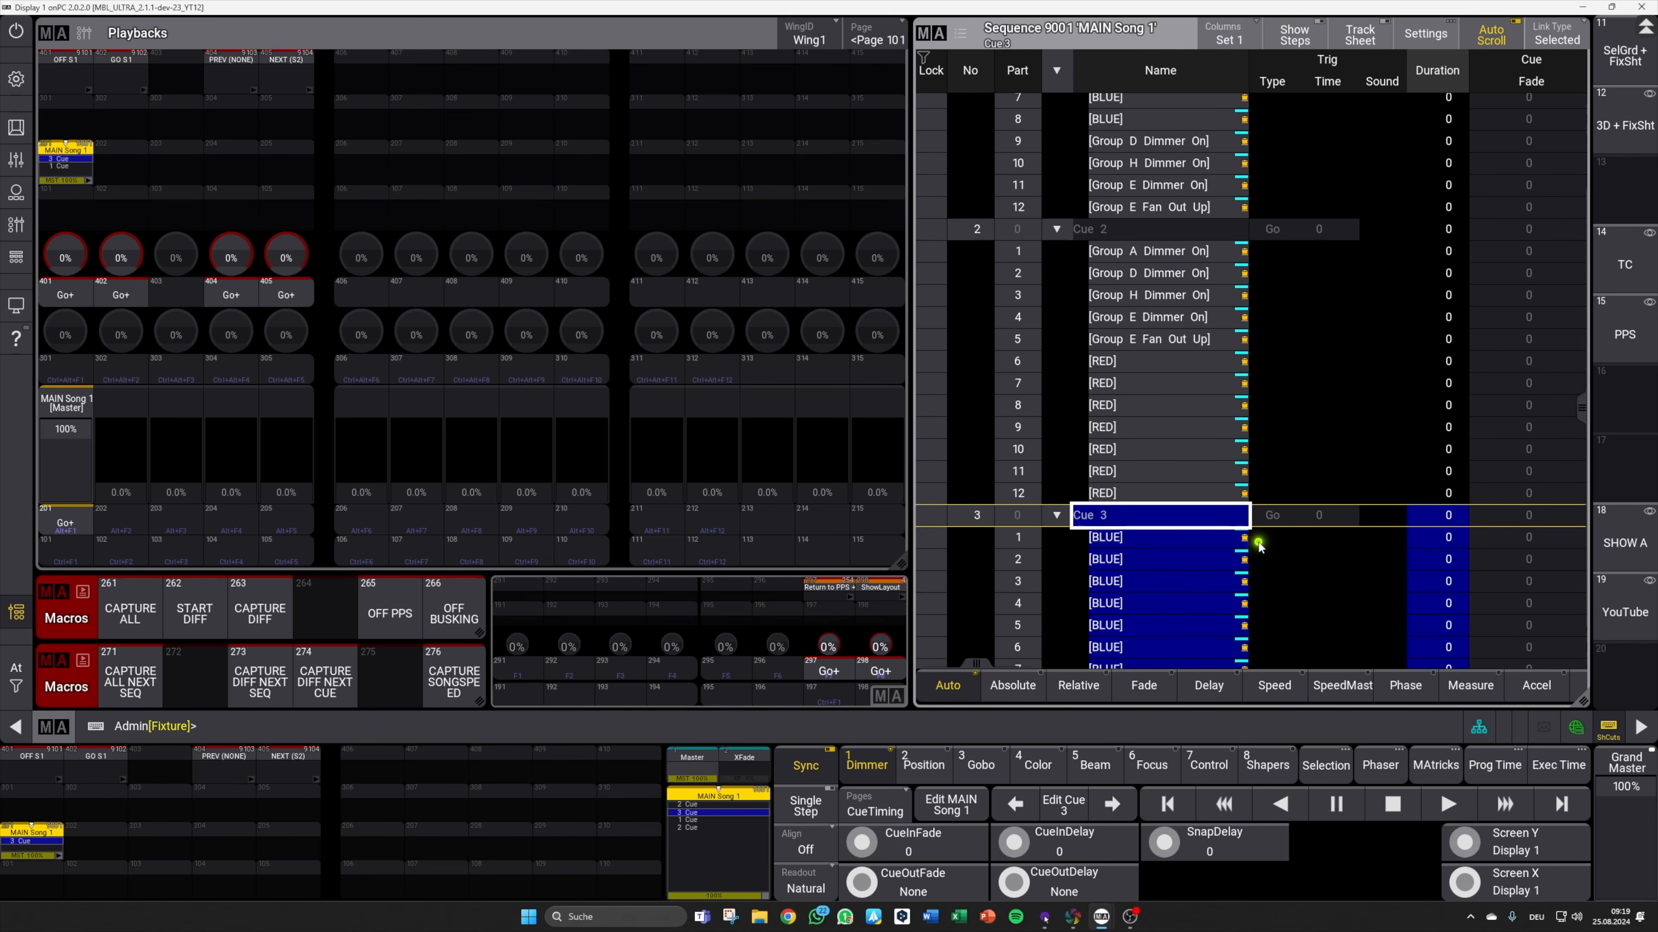
Step: Turn on Show Steps and Show Recipes in the mask settings of the sequence sheet
{"action": "left_click", "coordinate": [940, 33]}
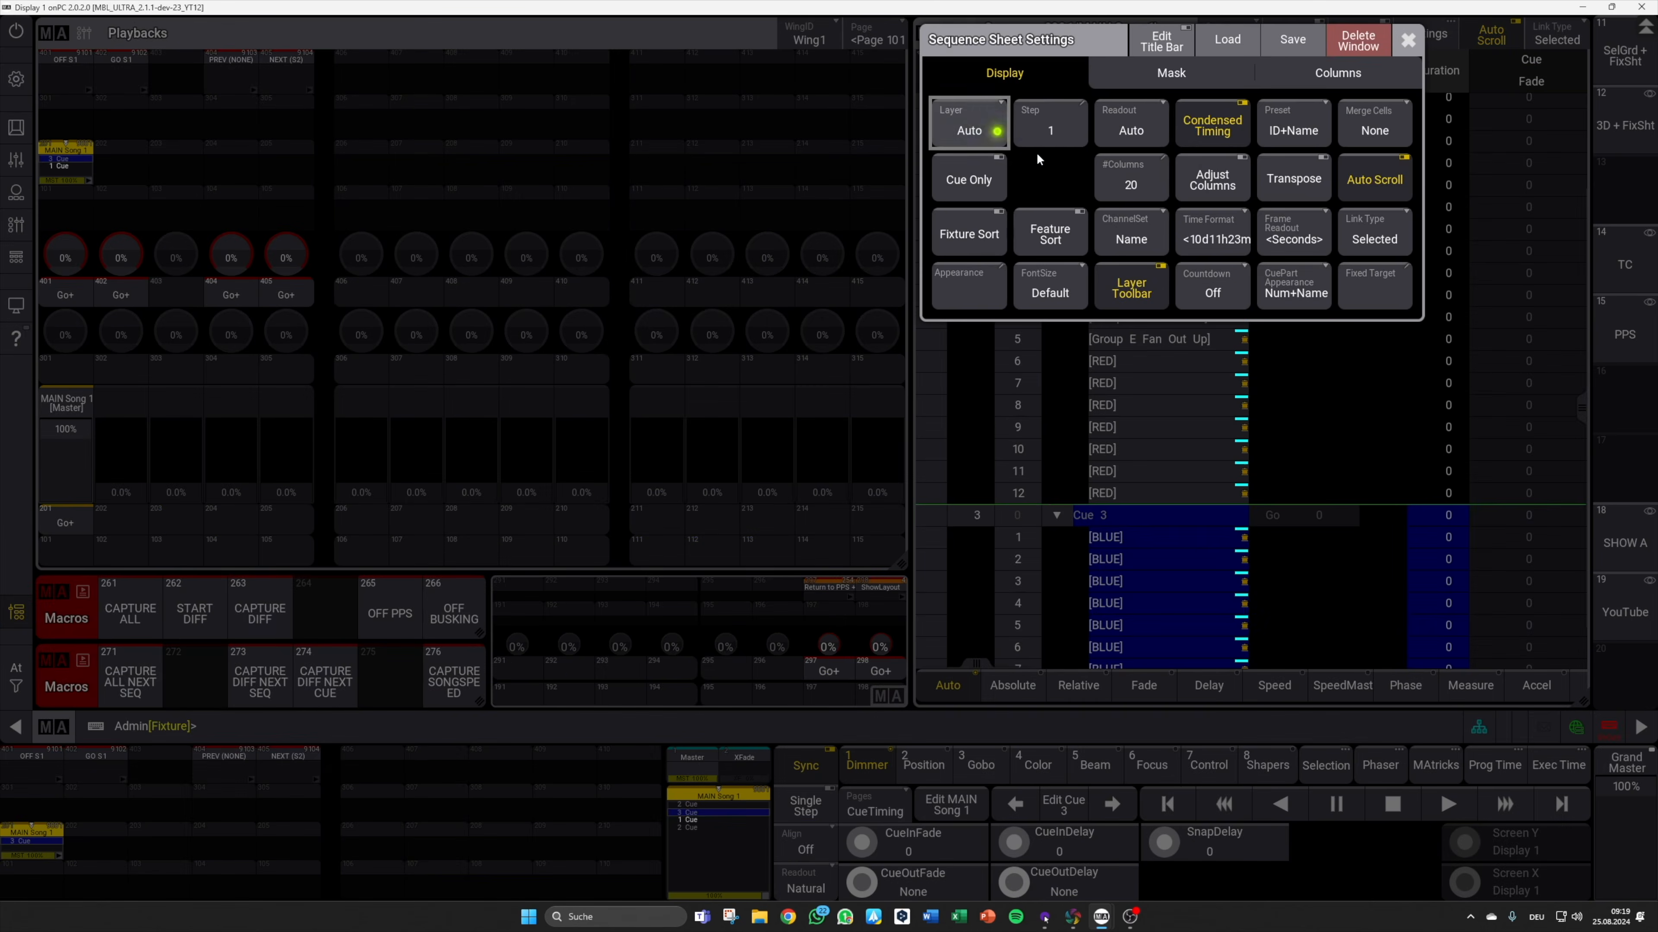
{"action": "left_click", "coordinate": [1175, 88]}
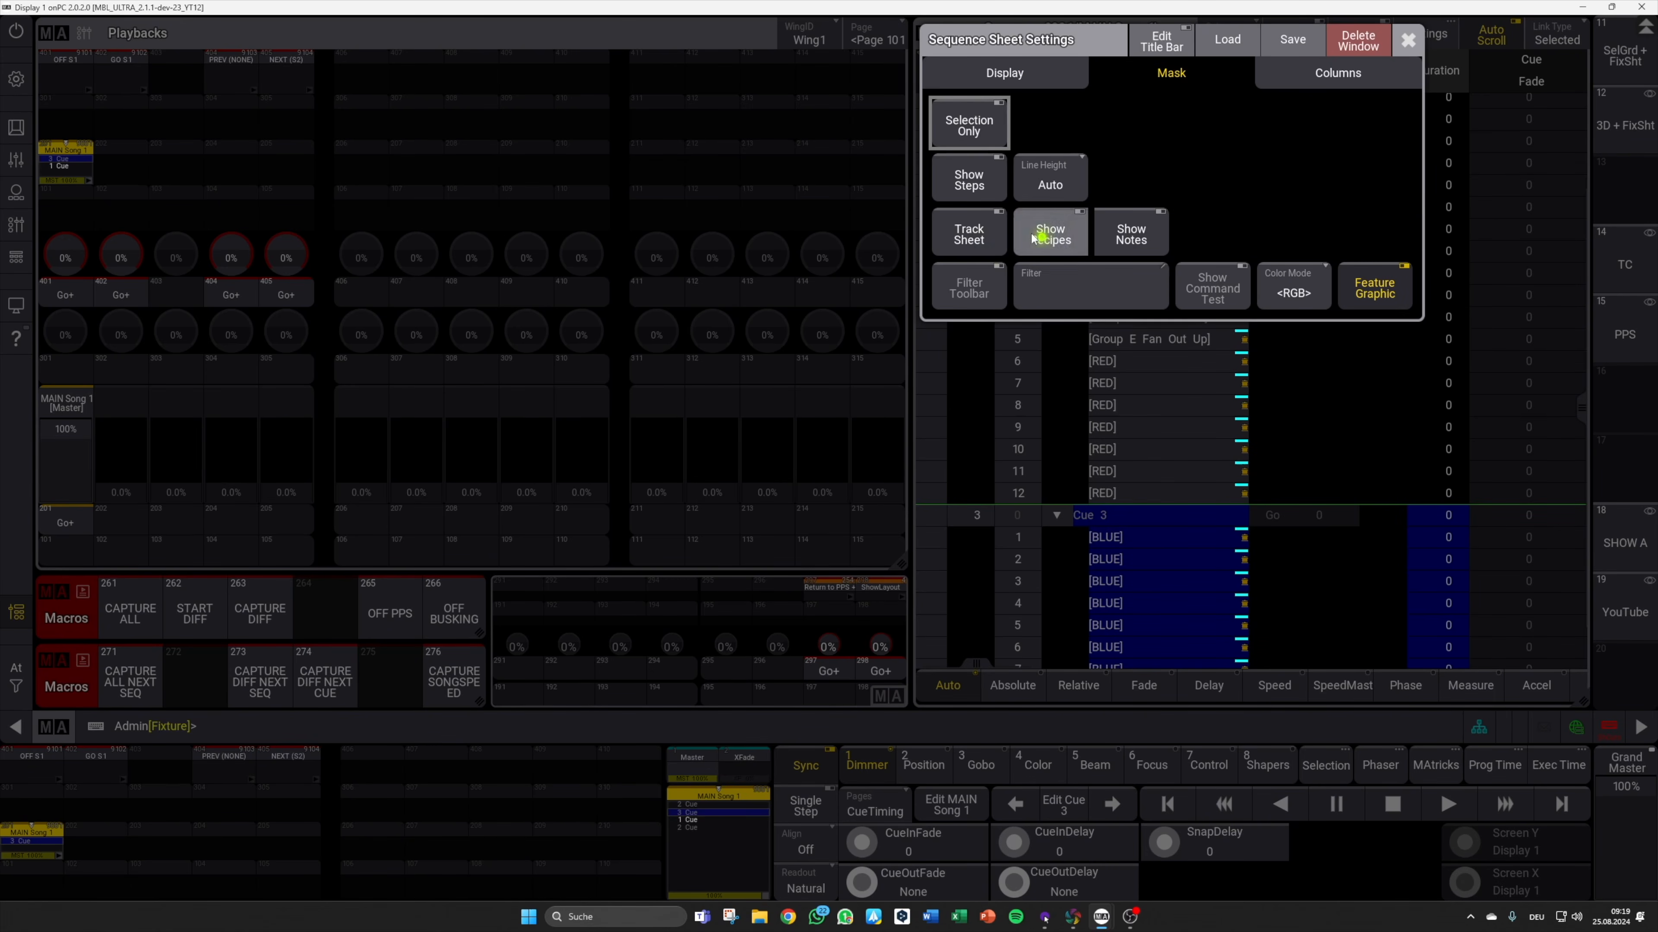
{"action": "left_click", "coordinate": [986, 188]}
{"action": "left_click", "coordinate": [1050, 234]}
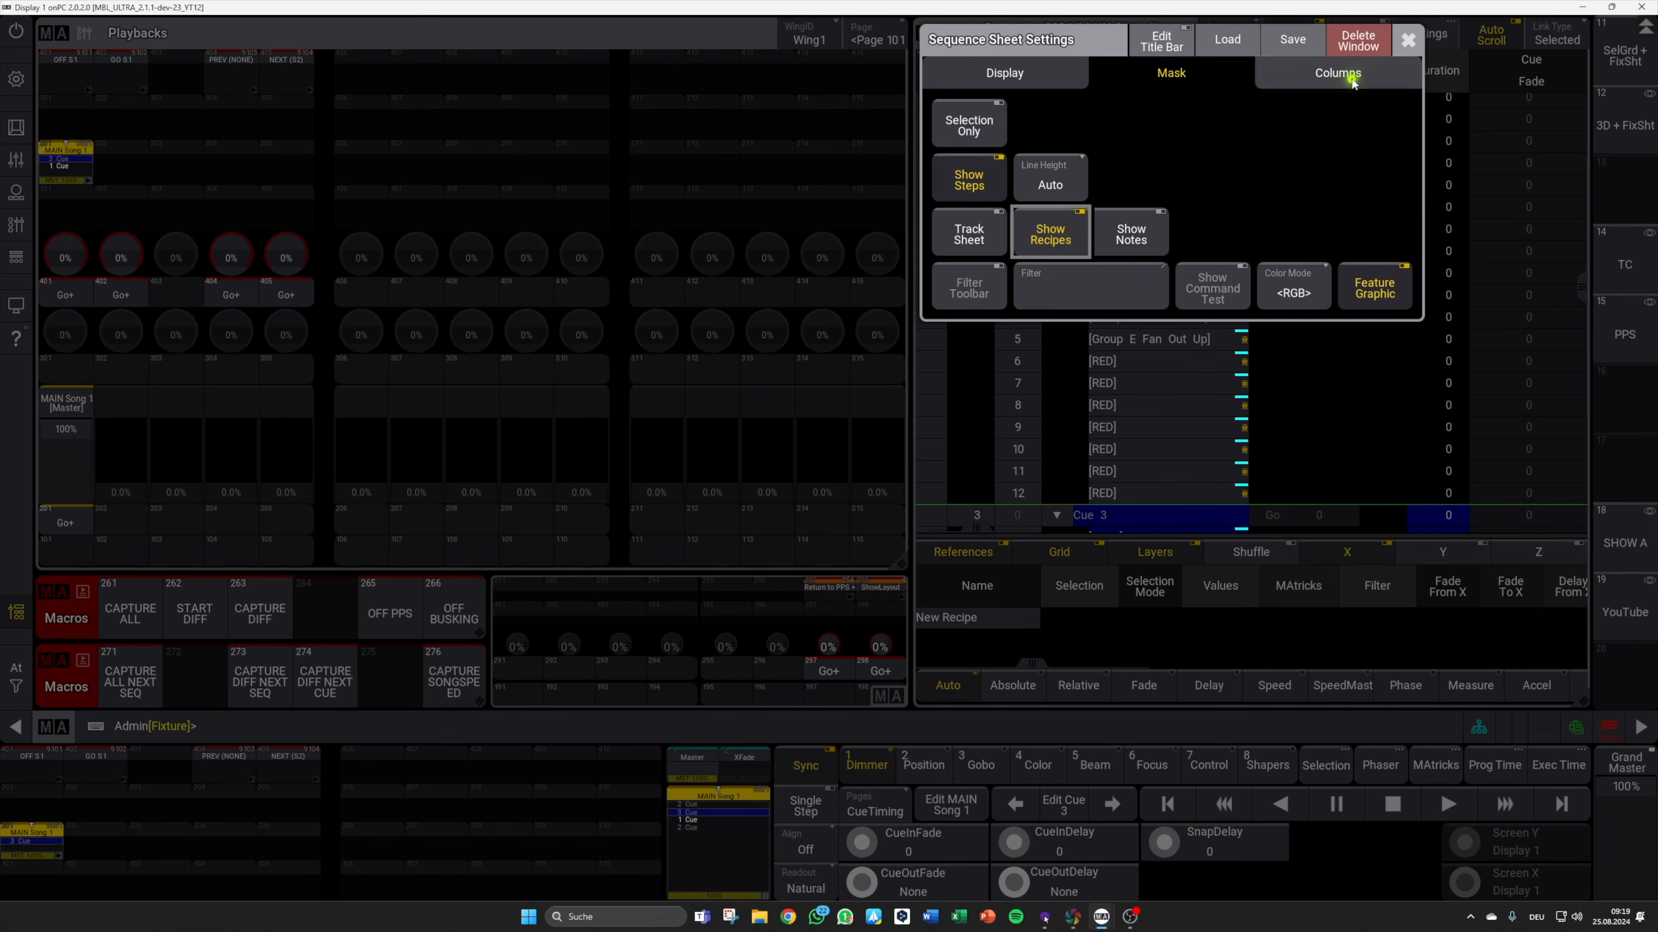
{"action": "left_click", "coordinate": [1407, 41]}
Step: Examine the recipe of cue 3's first blue part, widening its Selection and Values columns for reading
{"action": "scroll", "coordinate": [1503, 424], "scroll_direction": "down", "scroll_amount": 3}
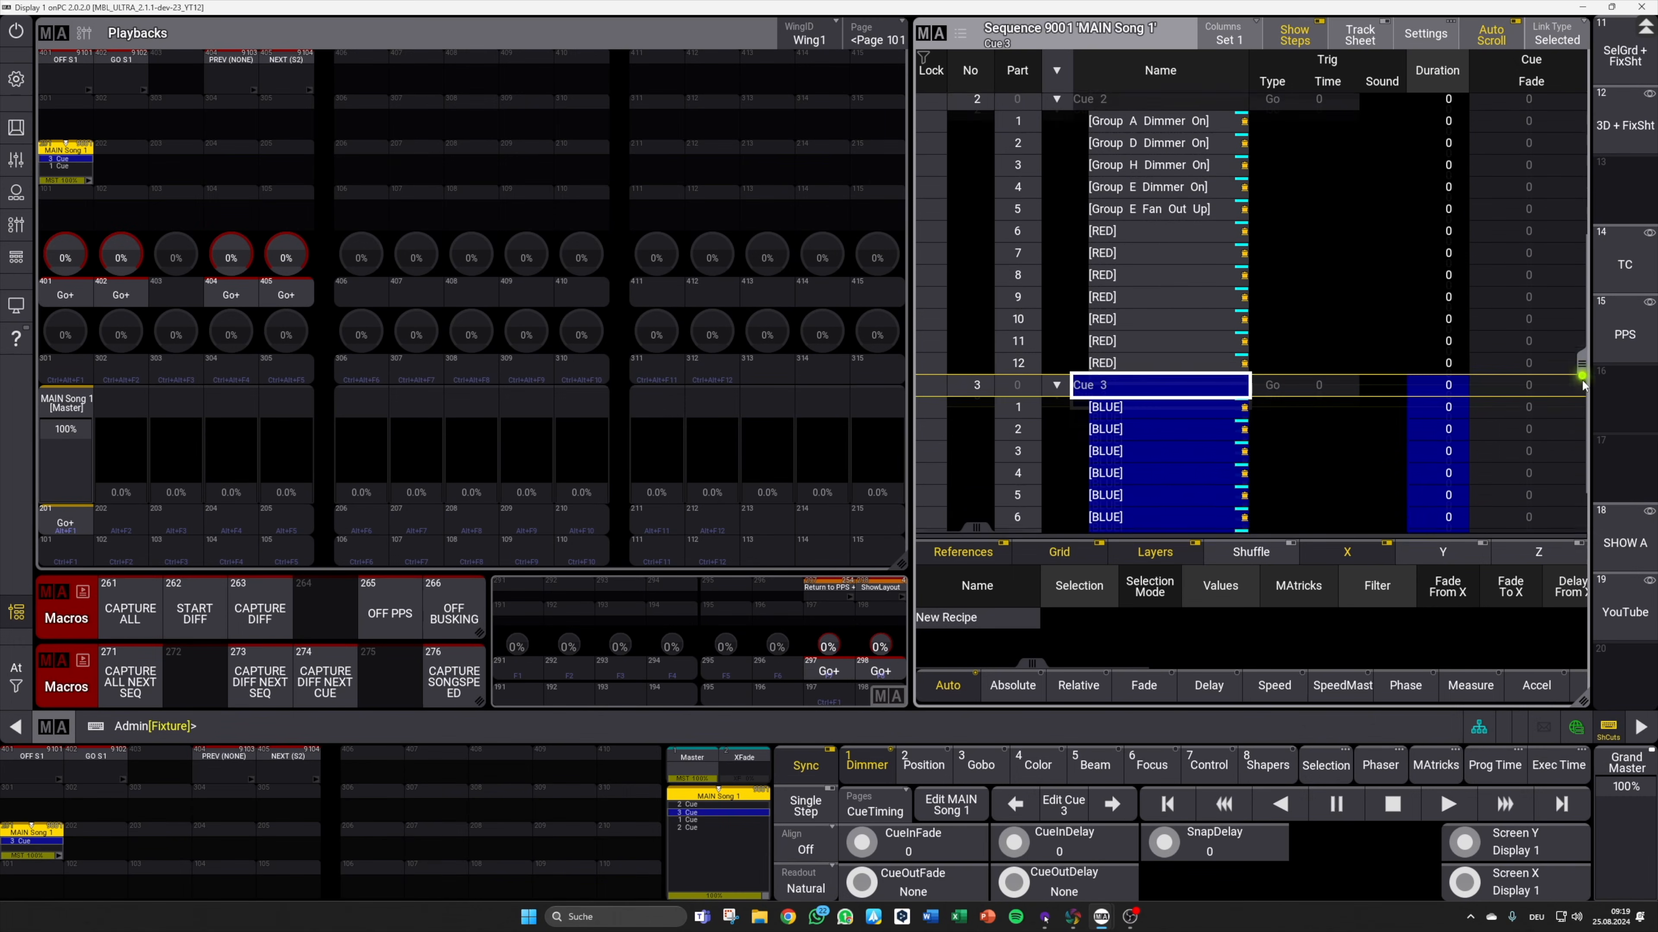
{"action": "left_click", "coordinate": [1122, 366]}
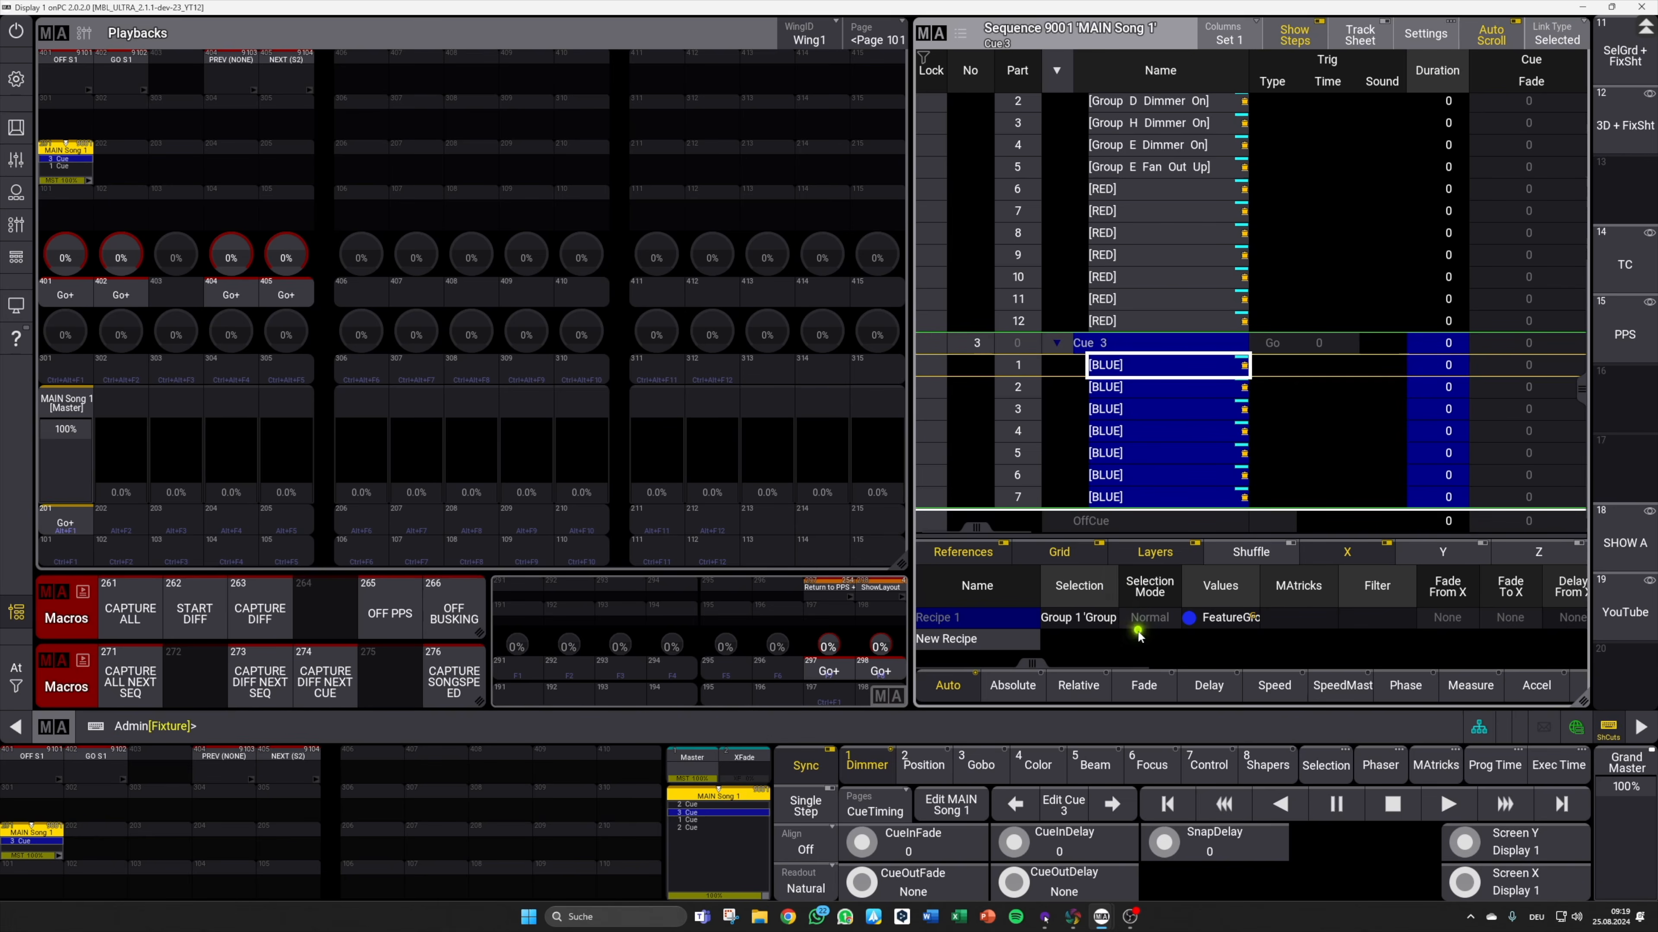
{"action": "left_click_drag", "start_coordinate": [1120, 581], "coordinate": [1205, 588]}
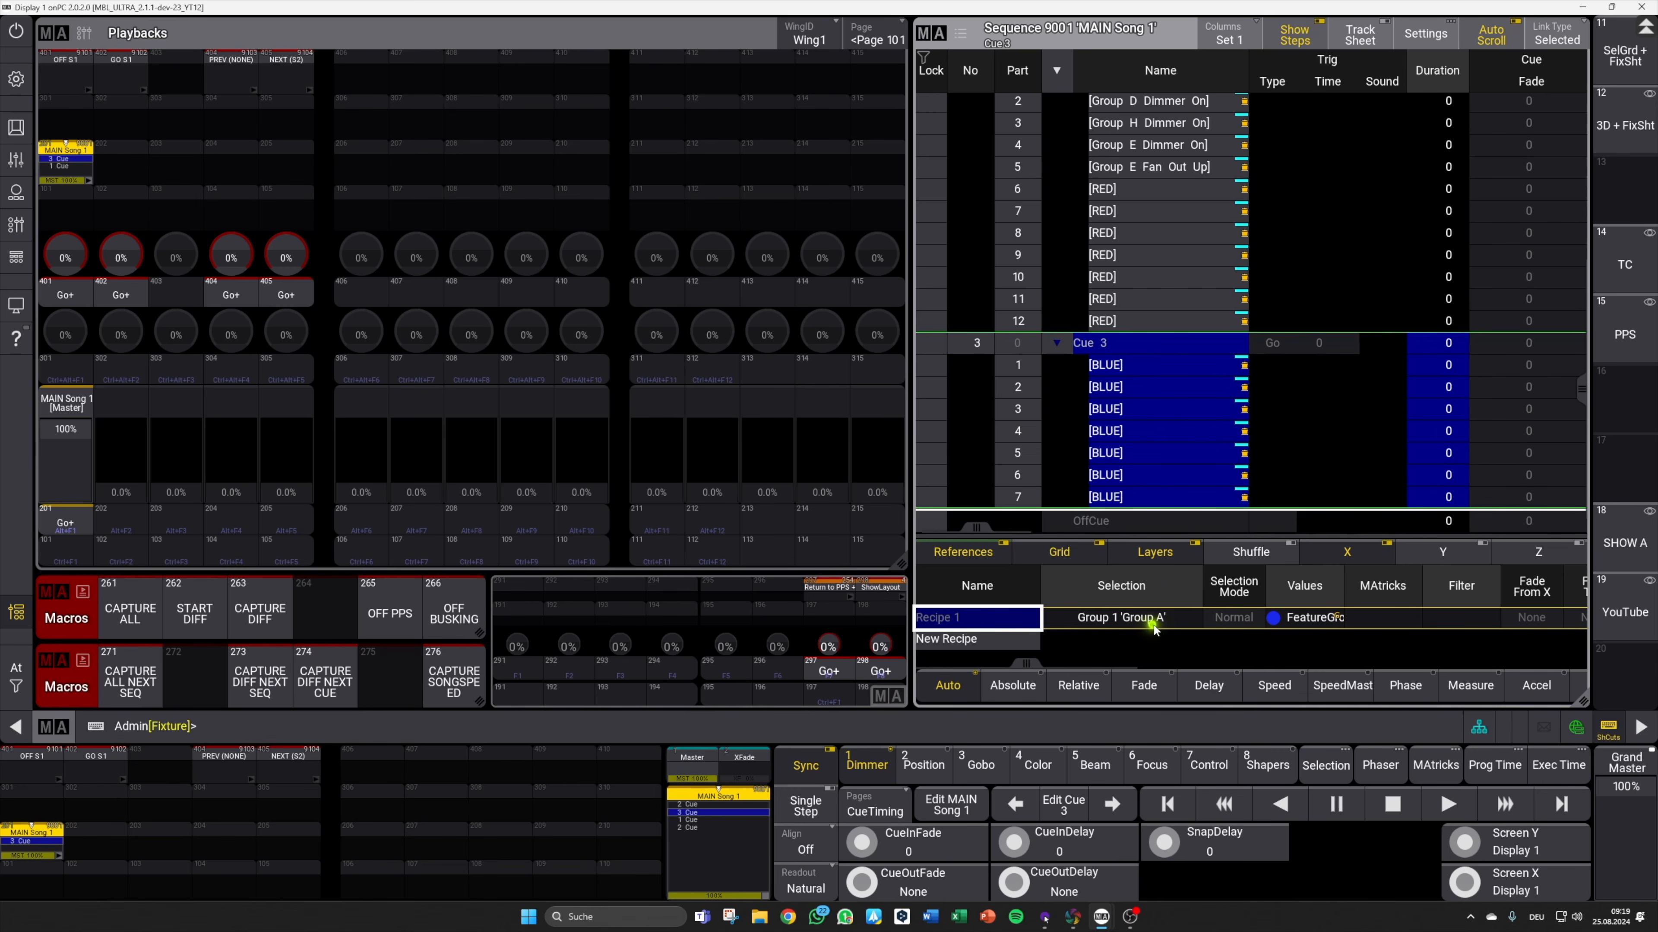
{"action": "left_click_drag", "start_coordinate": [1345, 591], "coordinate": [1521, 594]}
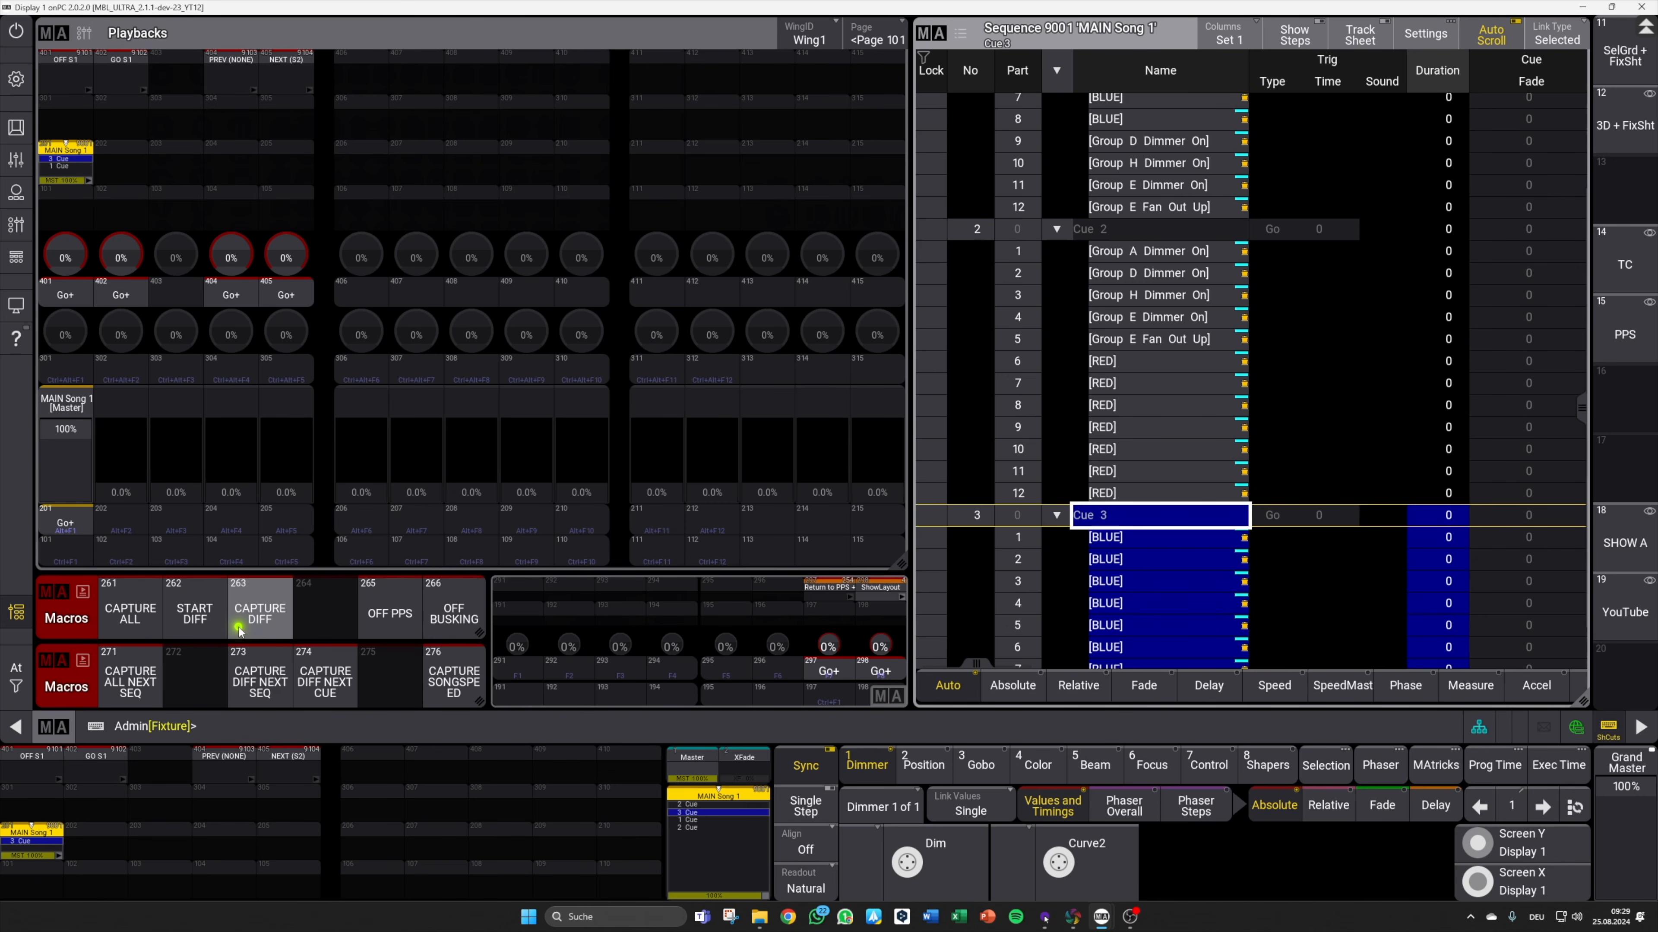
{"action": "left_click", "coordinate": [203, 632]}
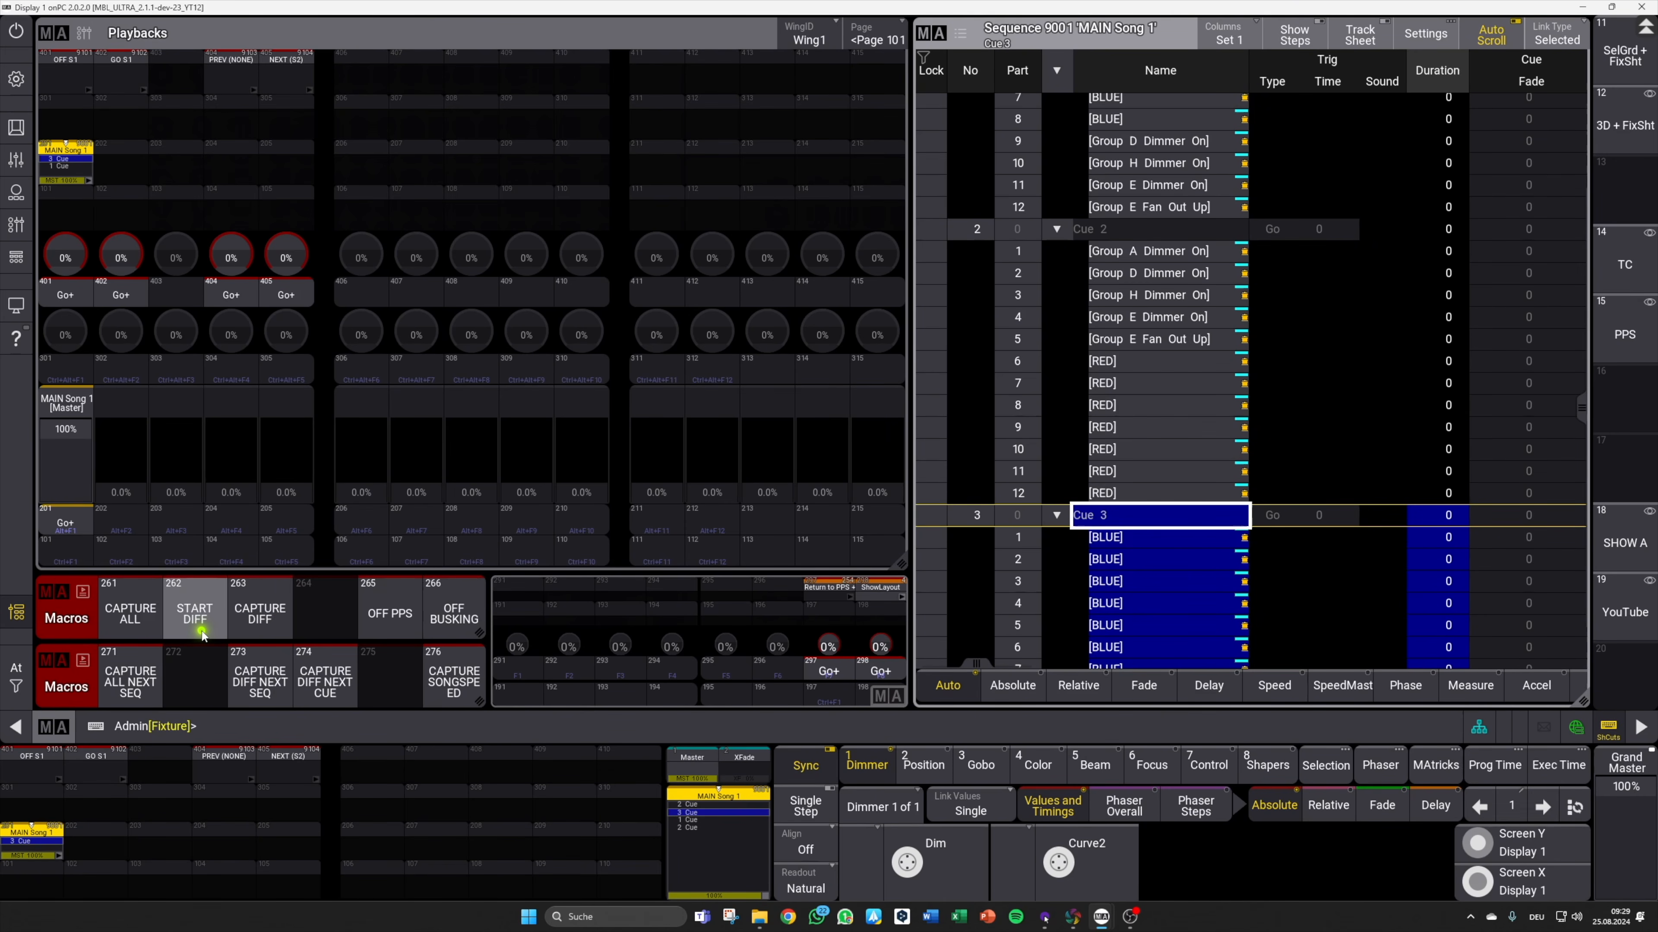
{"action": "left_click", "coordinate": [252, 632]}
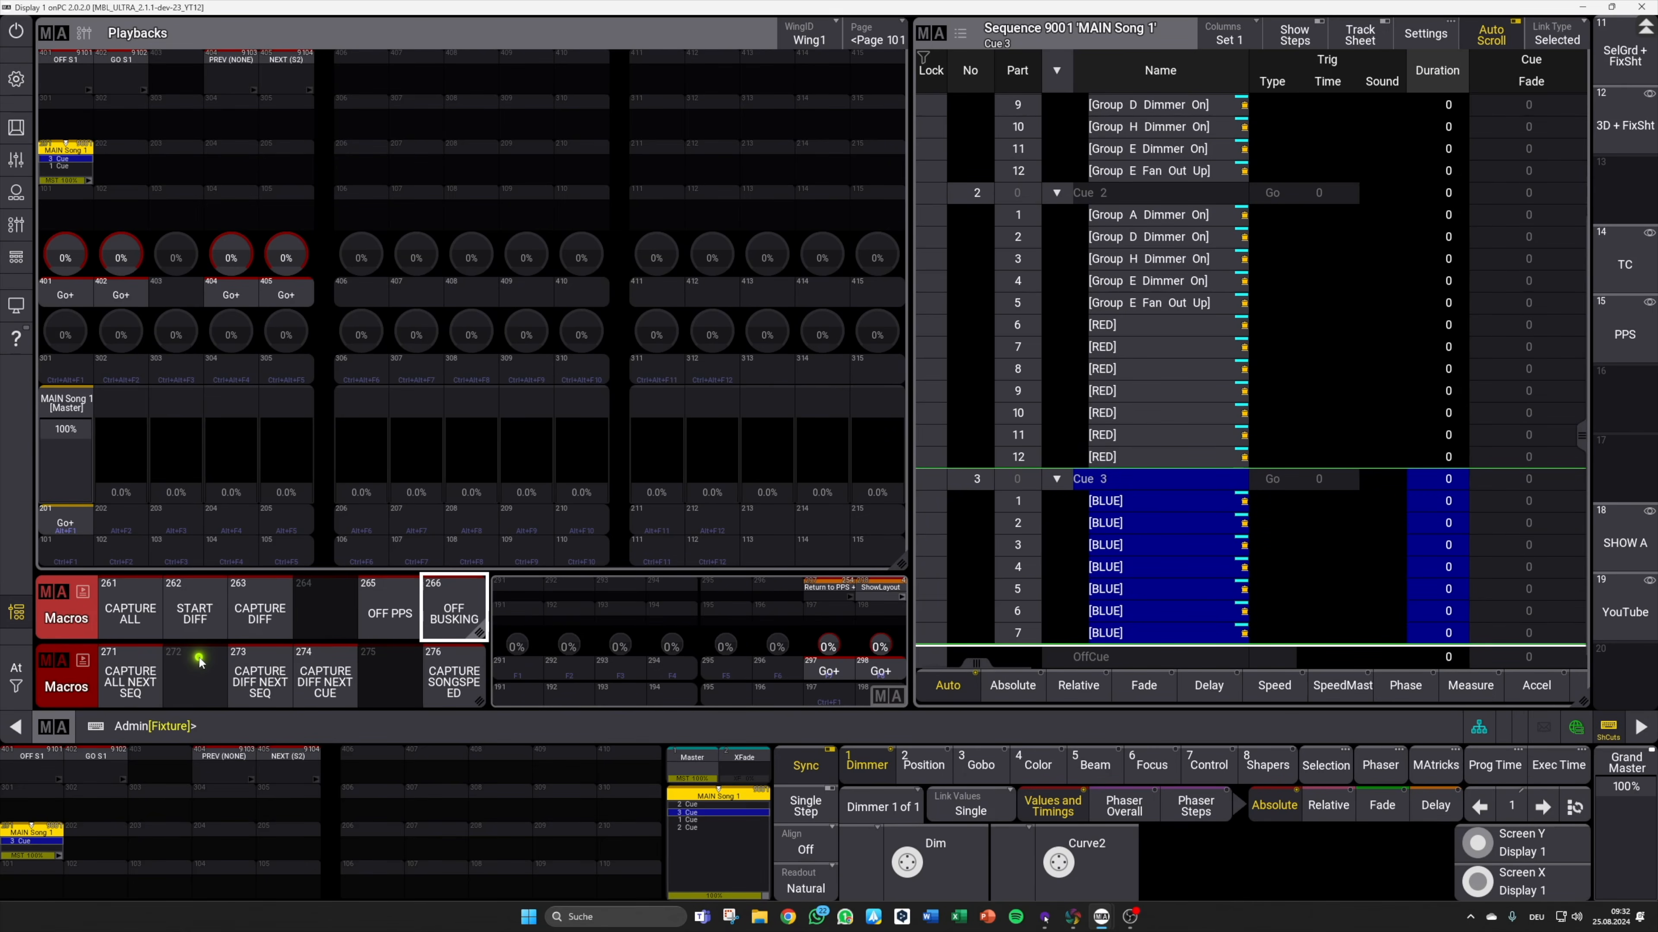
Step: Change all groups to pink in the show layout and mark this look as the comparison start with START DIFF
{"action": "left_click", "coordinate": [870, 679]}
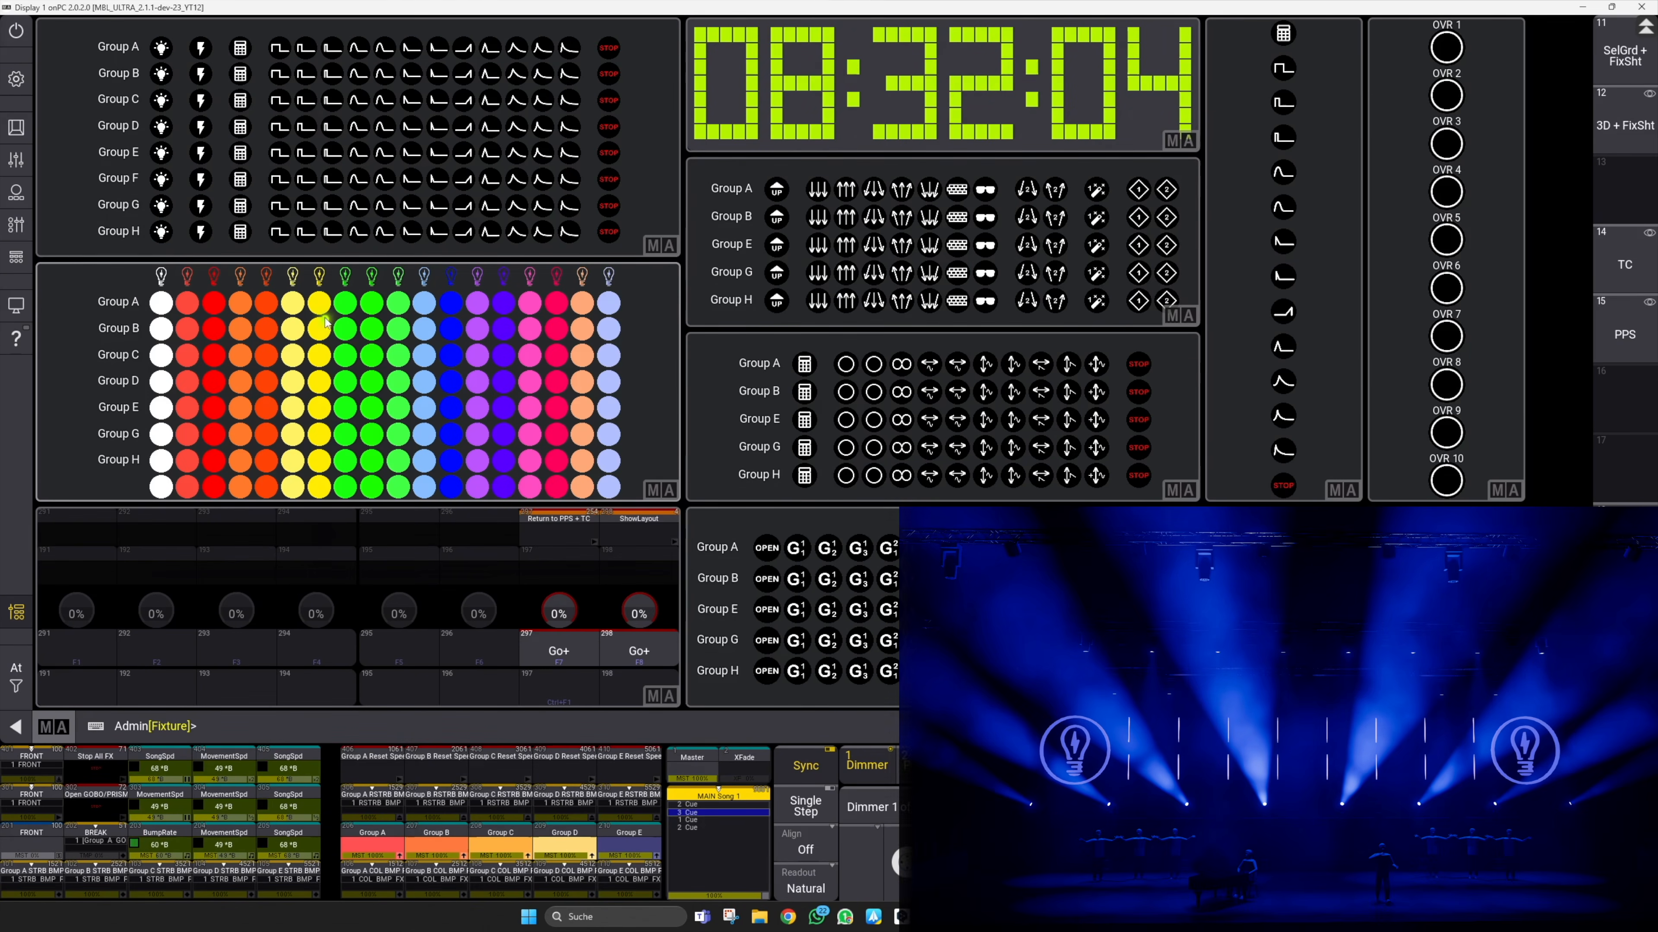
{"action": "left_click", "coordinate": [533, 275]}
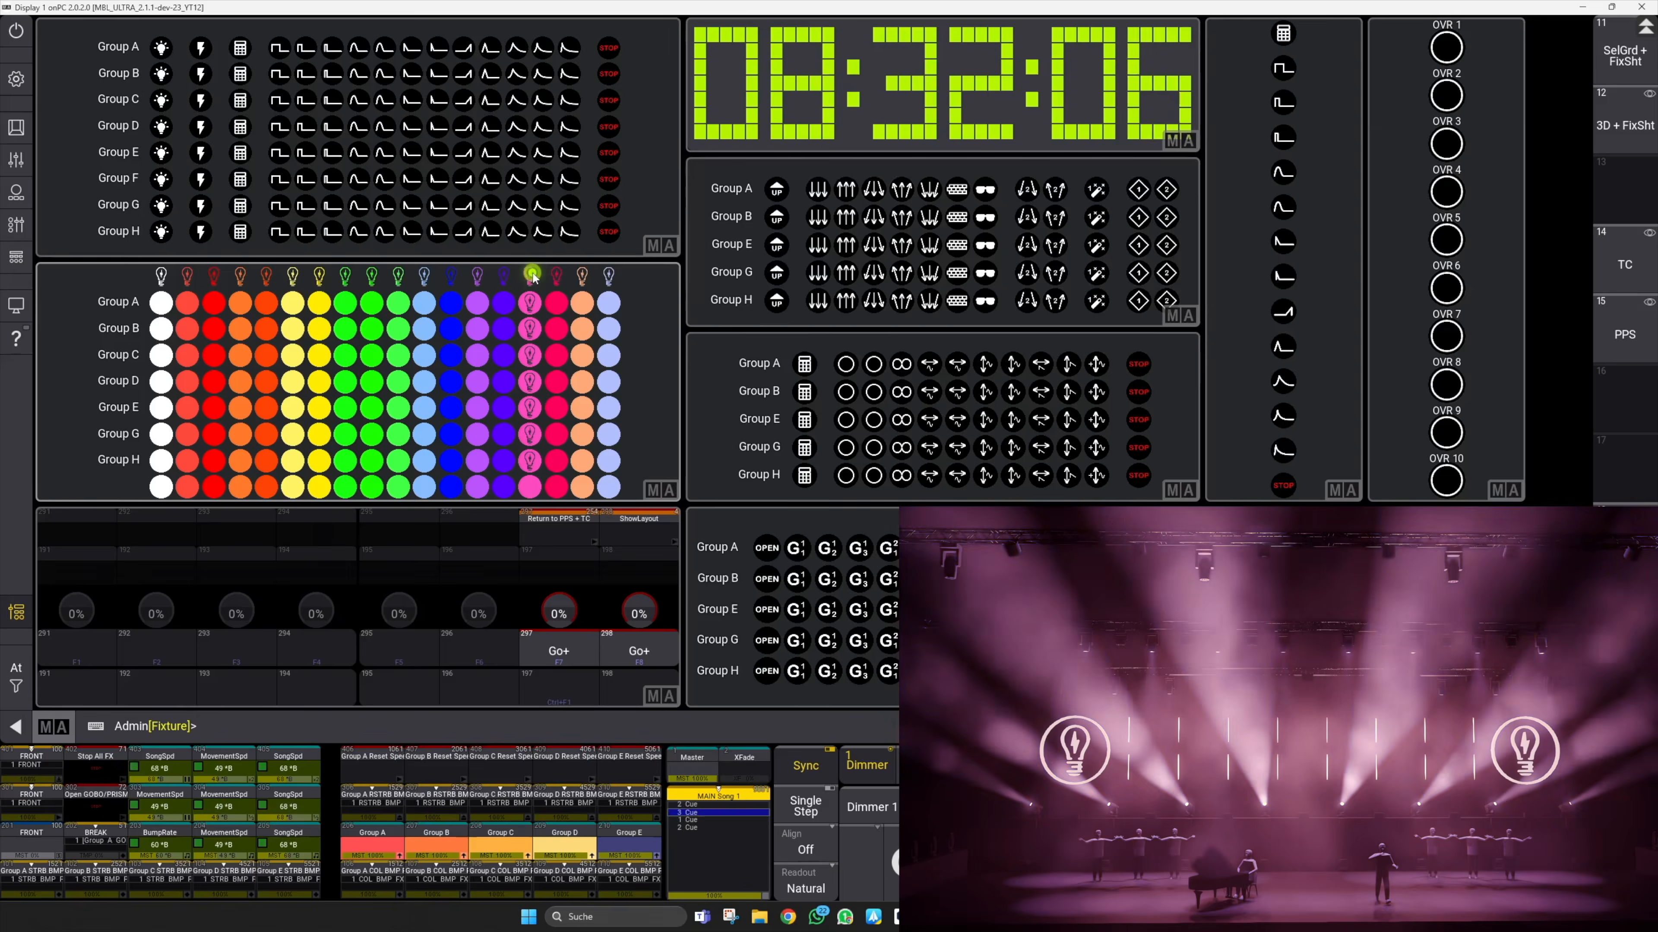
{"action": "left_click", "coordinate": [595, 641]}
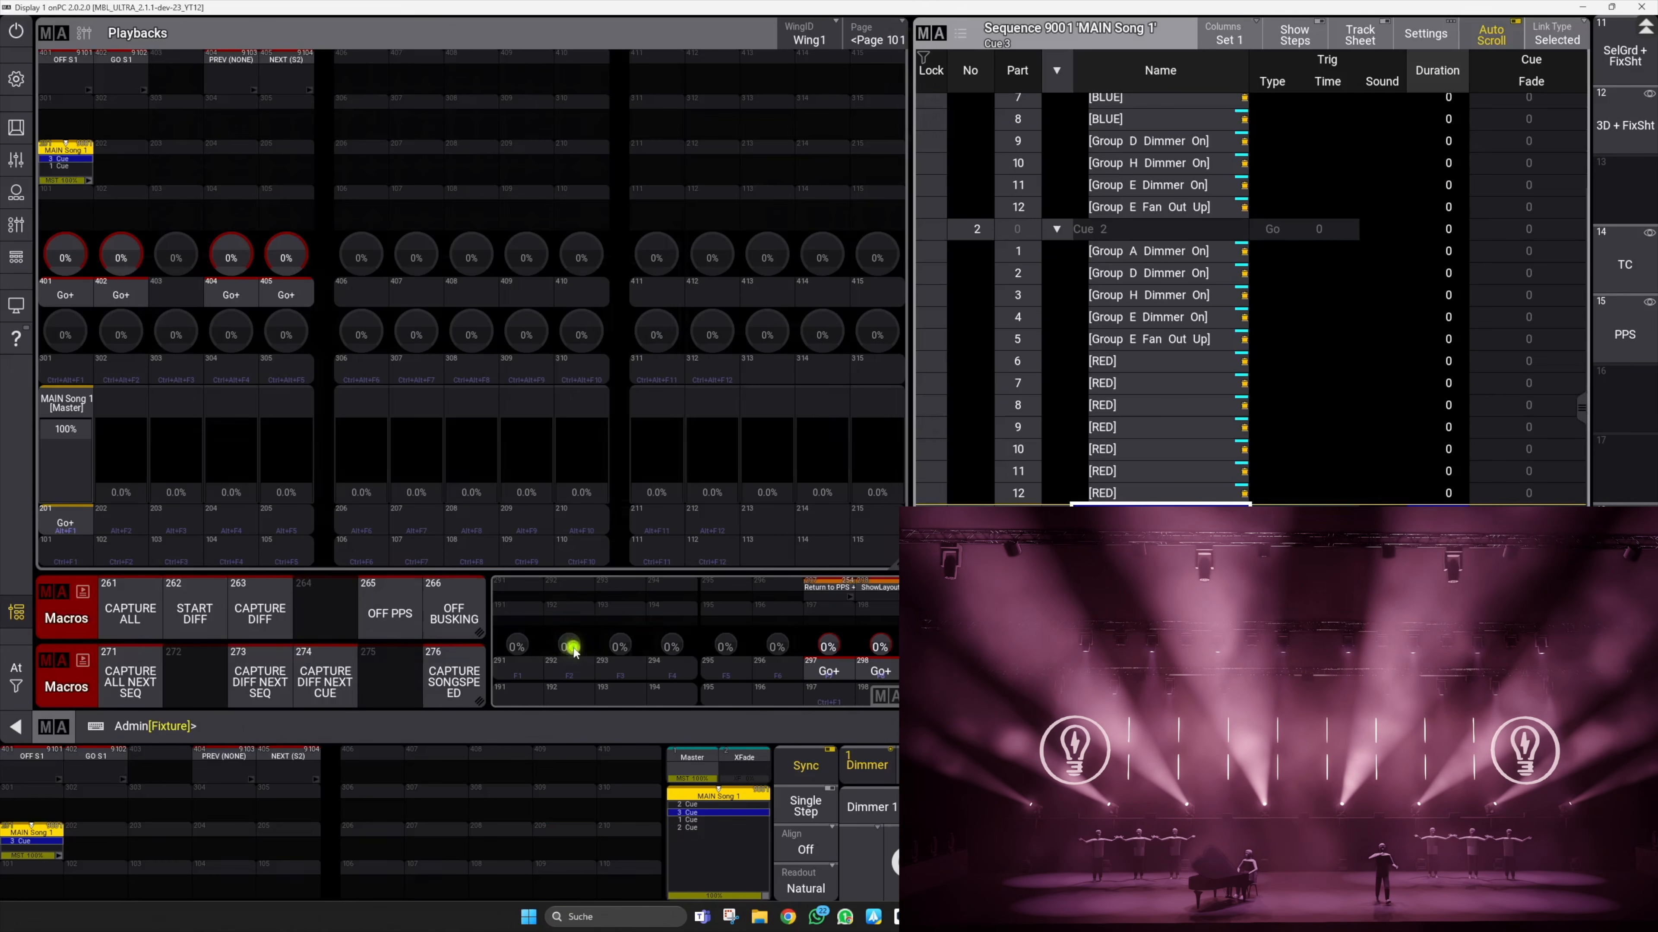
{"action": "left_click", "coordinate": [290, 669]}
Step: Change only Group A to white in the show layout and record the difference as cue 4 of MAIN Song 1 with CAPTURE DIFF
{"action": "left_click", "coordinate": [881, 671]}
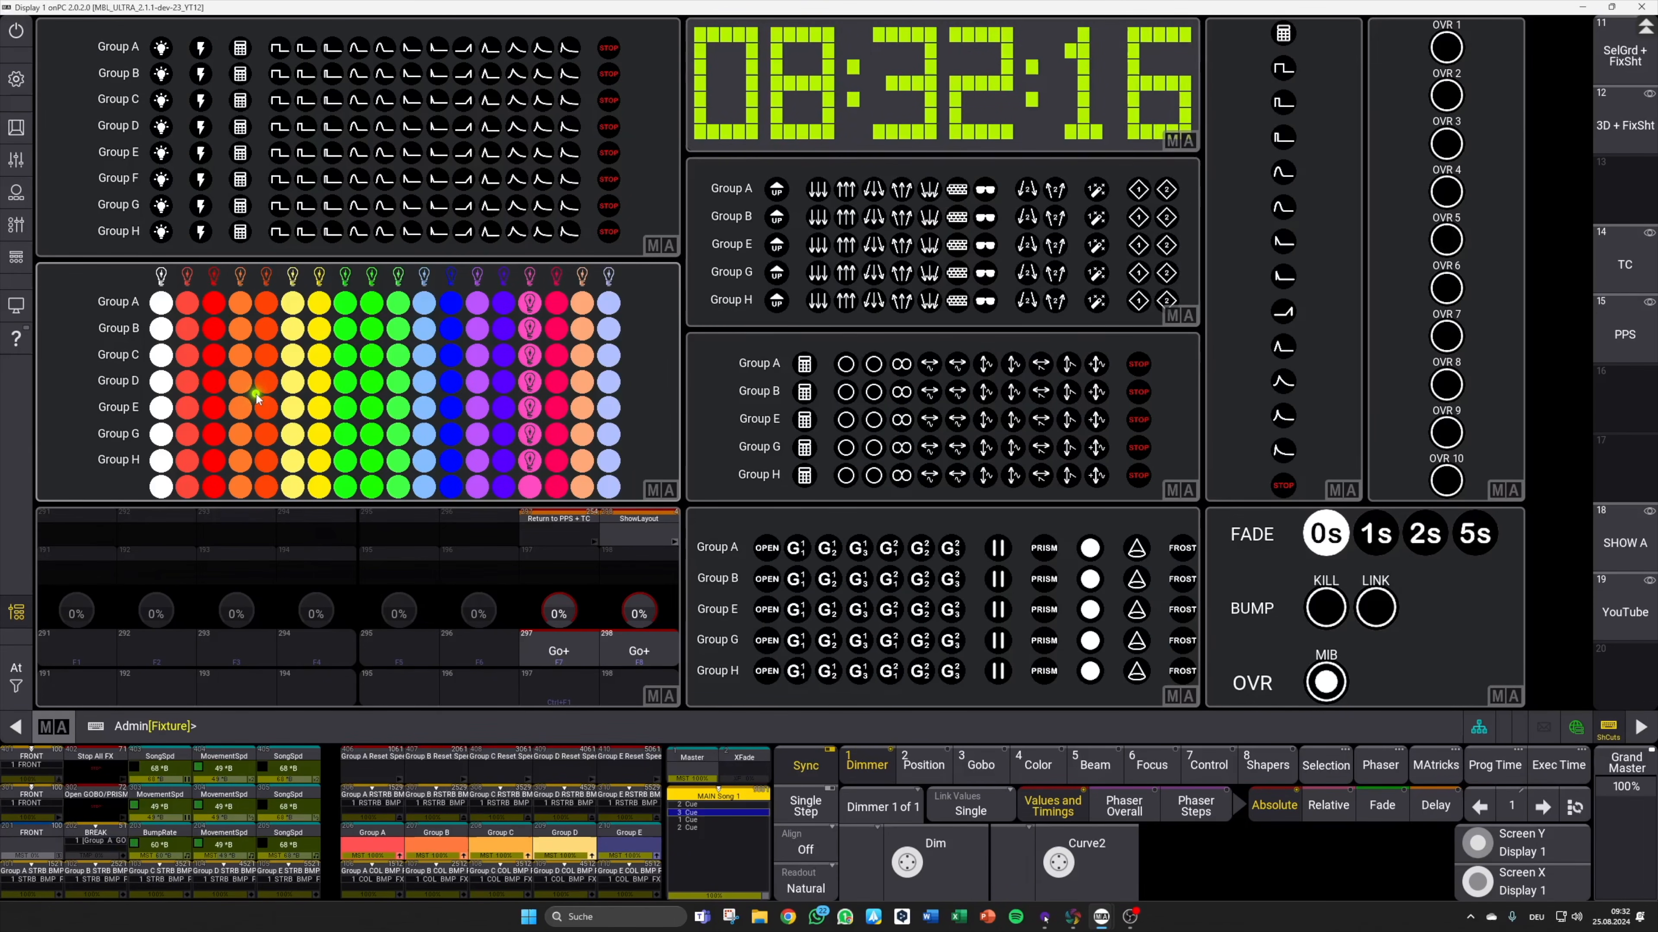
{"action": "left_click", "coordinate": [161, 302]}
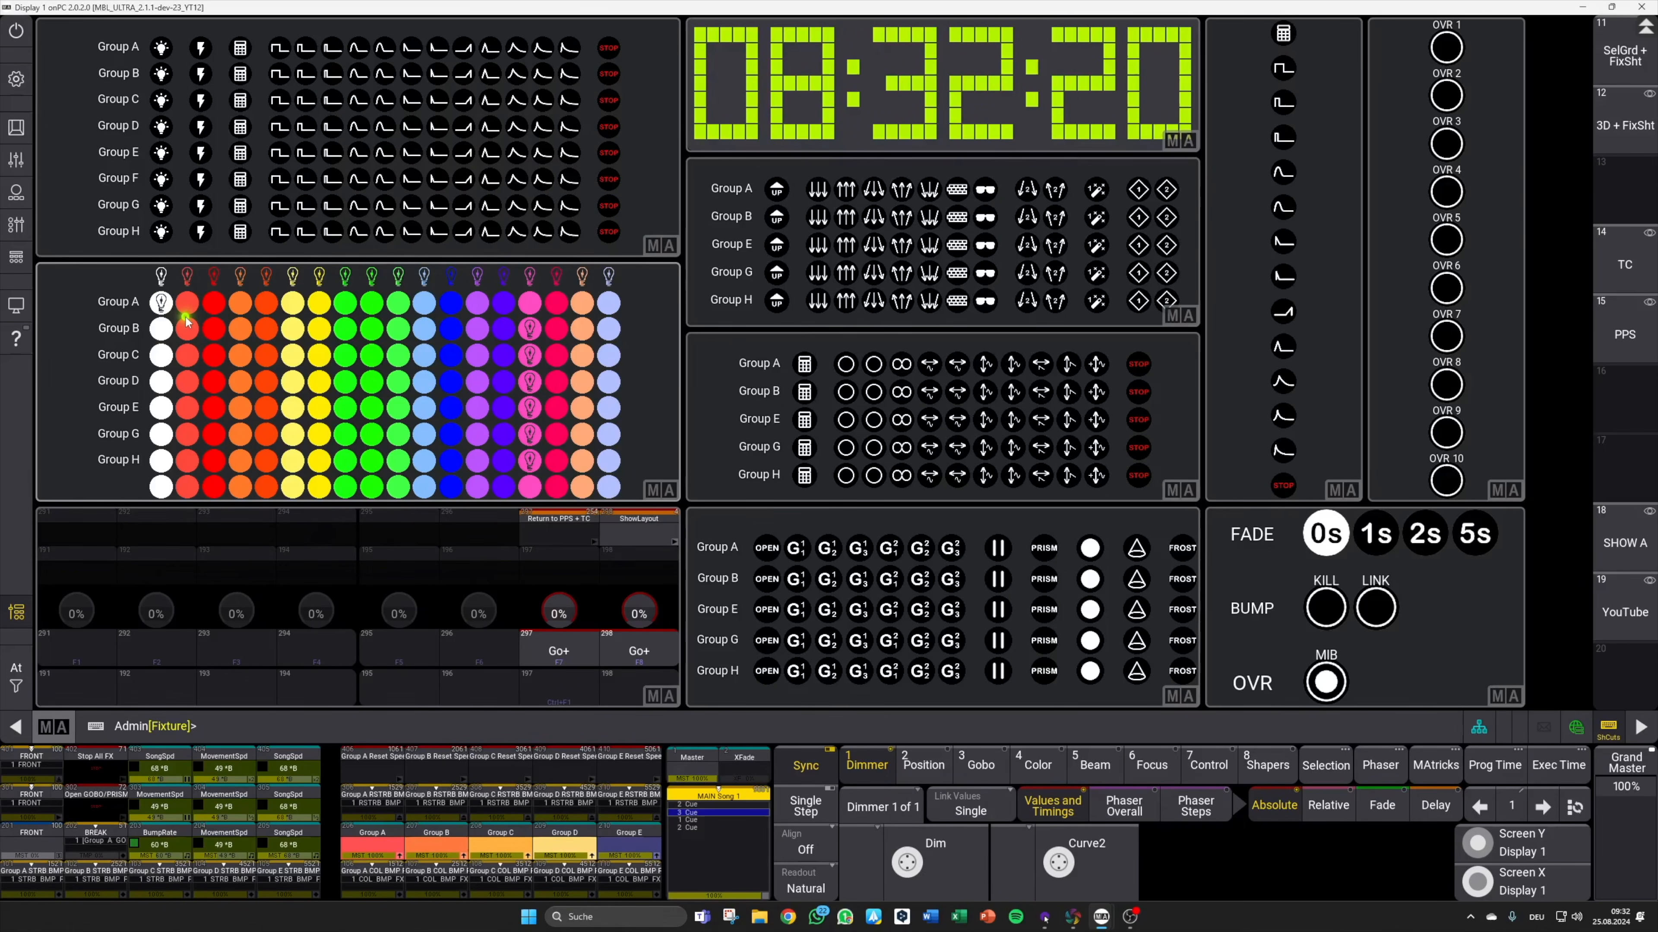
{"action": "left_click", "coordinate": [631, 667]}
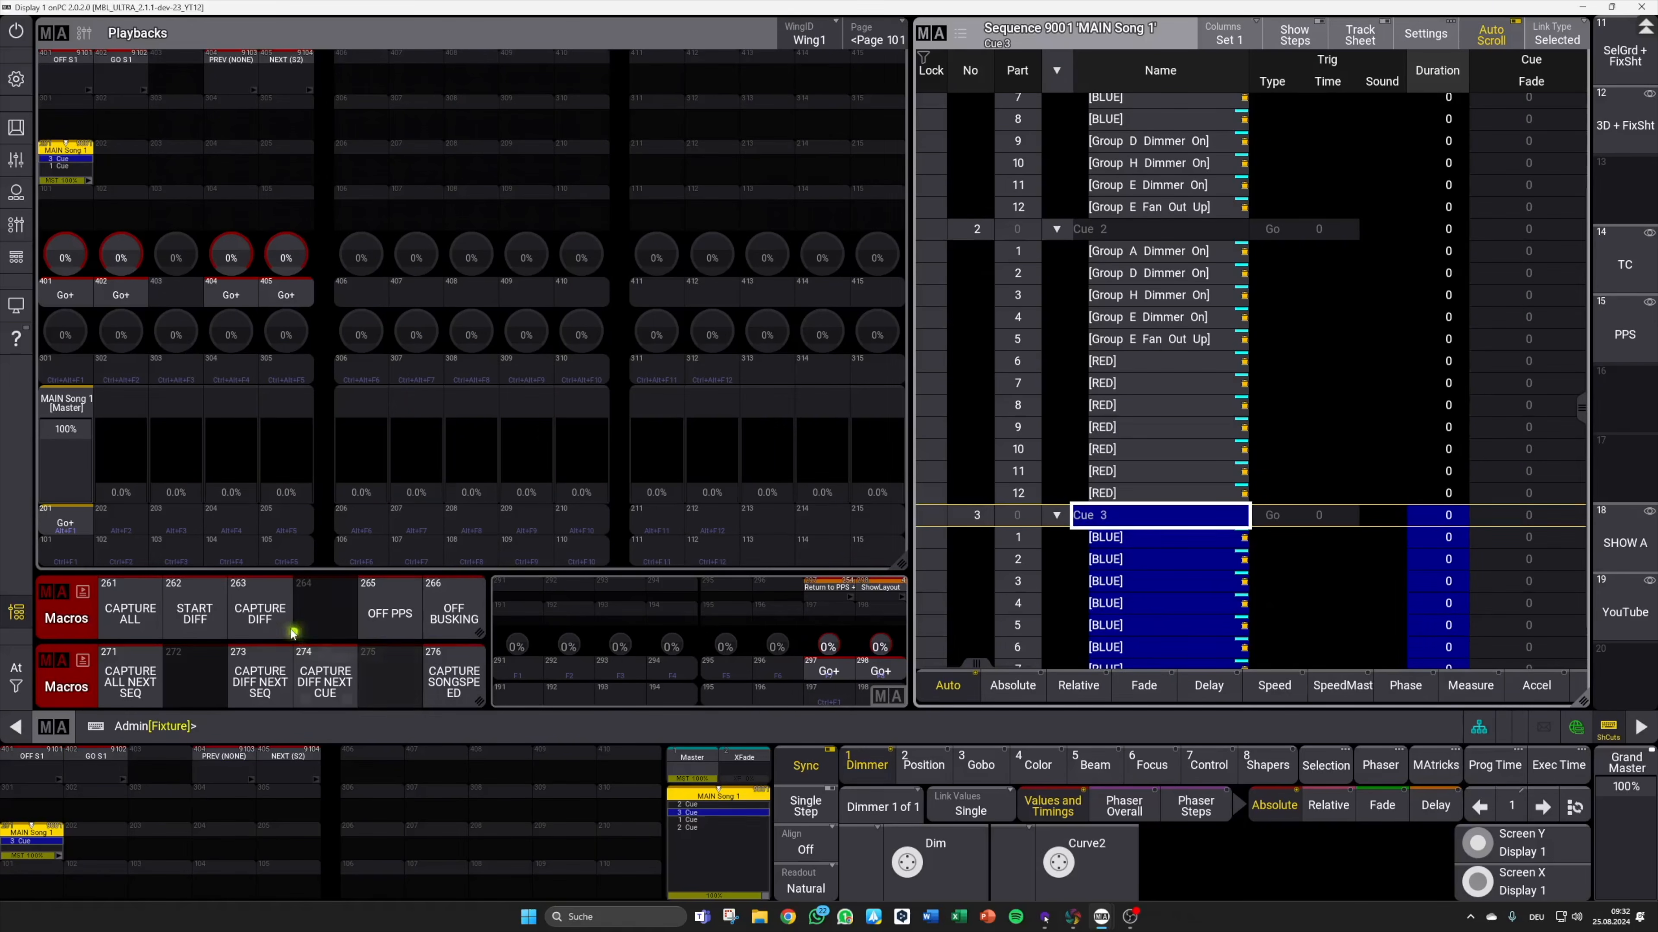
{"action": "left_click", "coordinate": [287, 632]}
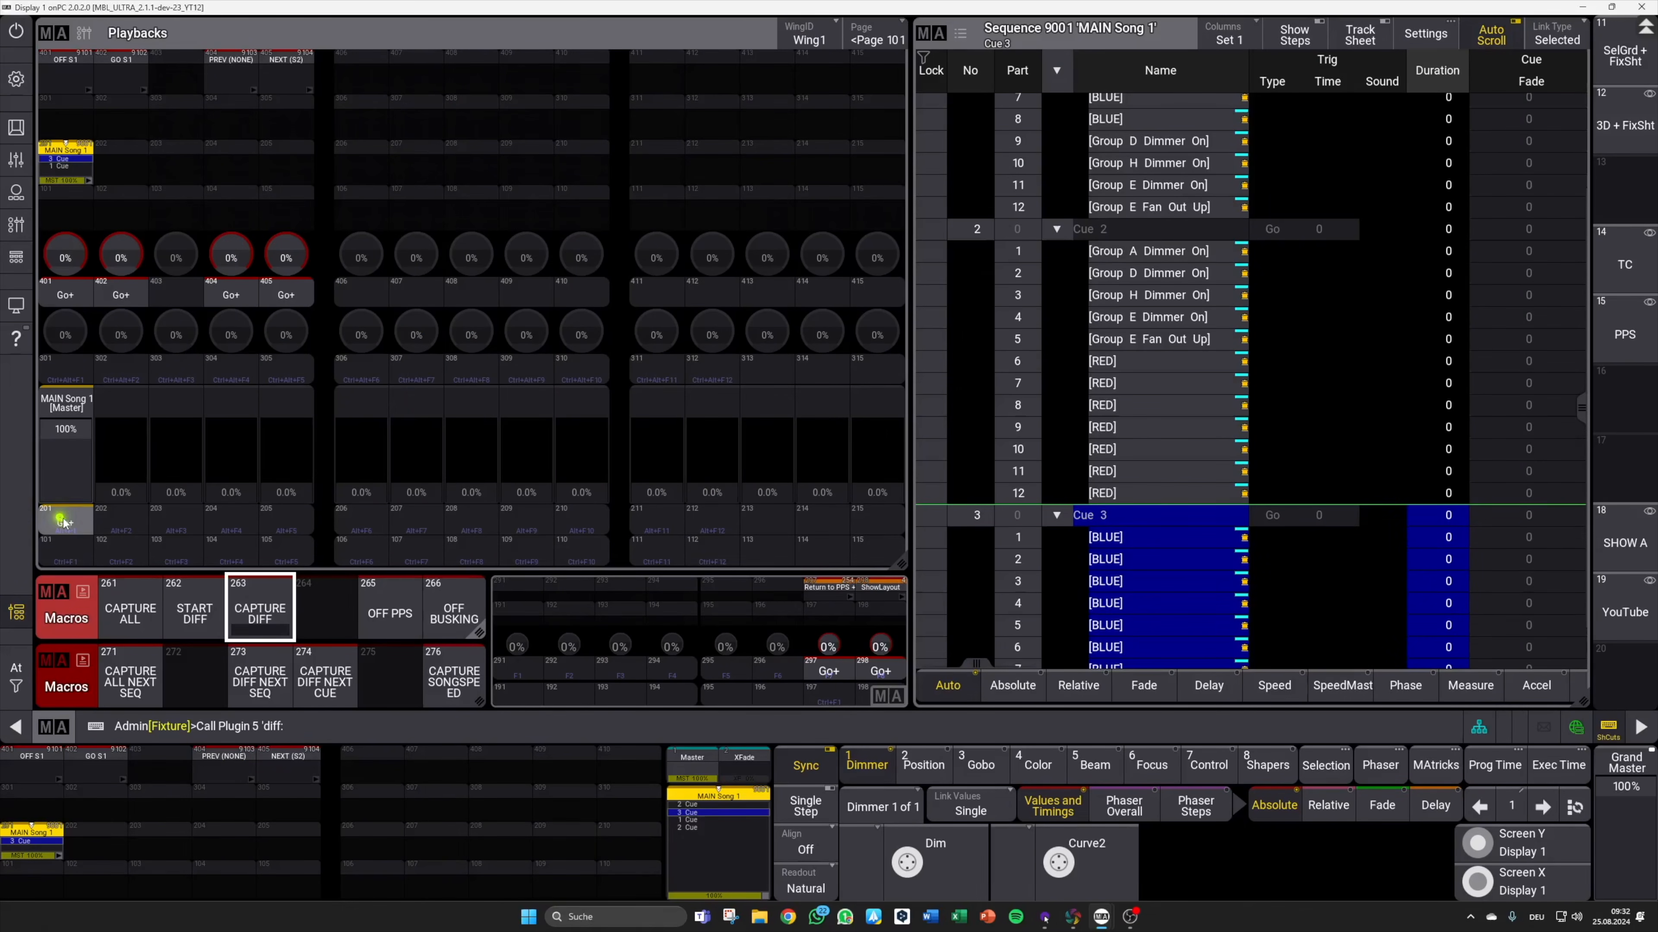
{"action": "left_click_drag", "start_coordinate": [1582, 387], "coordinate": [1582, 447]}
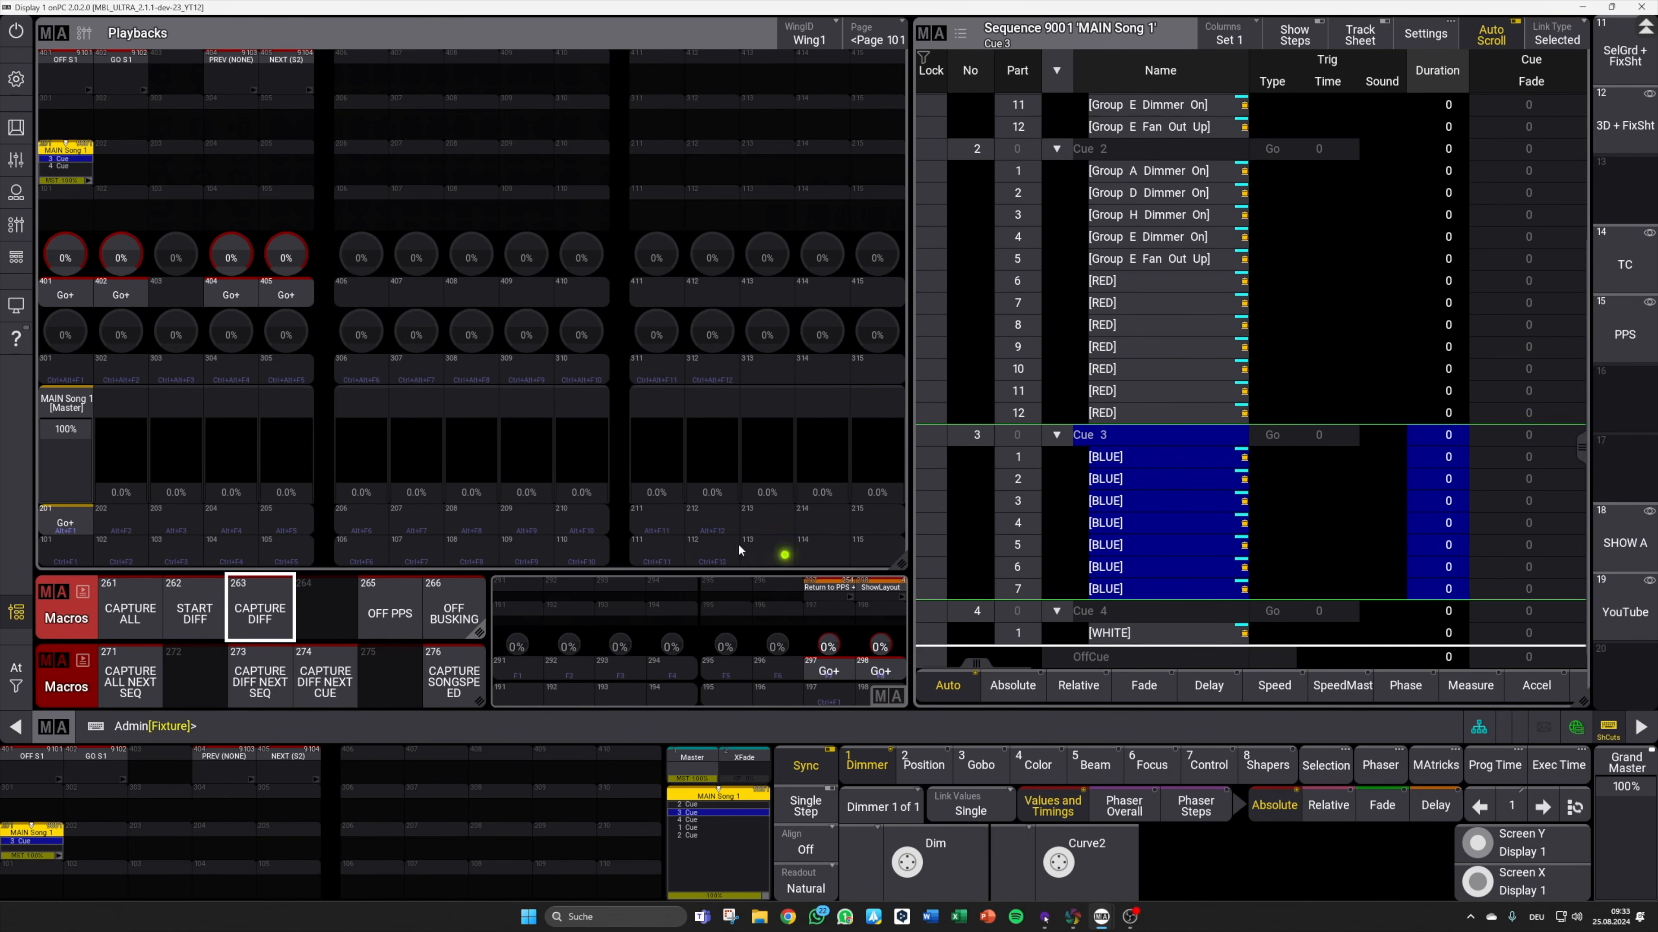
Step: Release the busking look with OFF BUSKING and play cue 4 of MAIN Song 1
{"action": "left_click", "coordinate": [214, 624]}
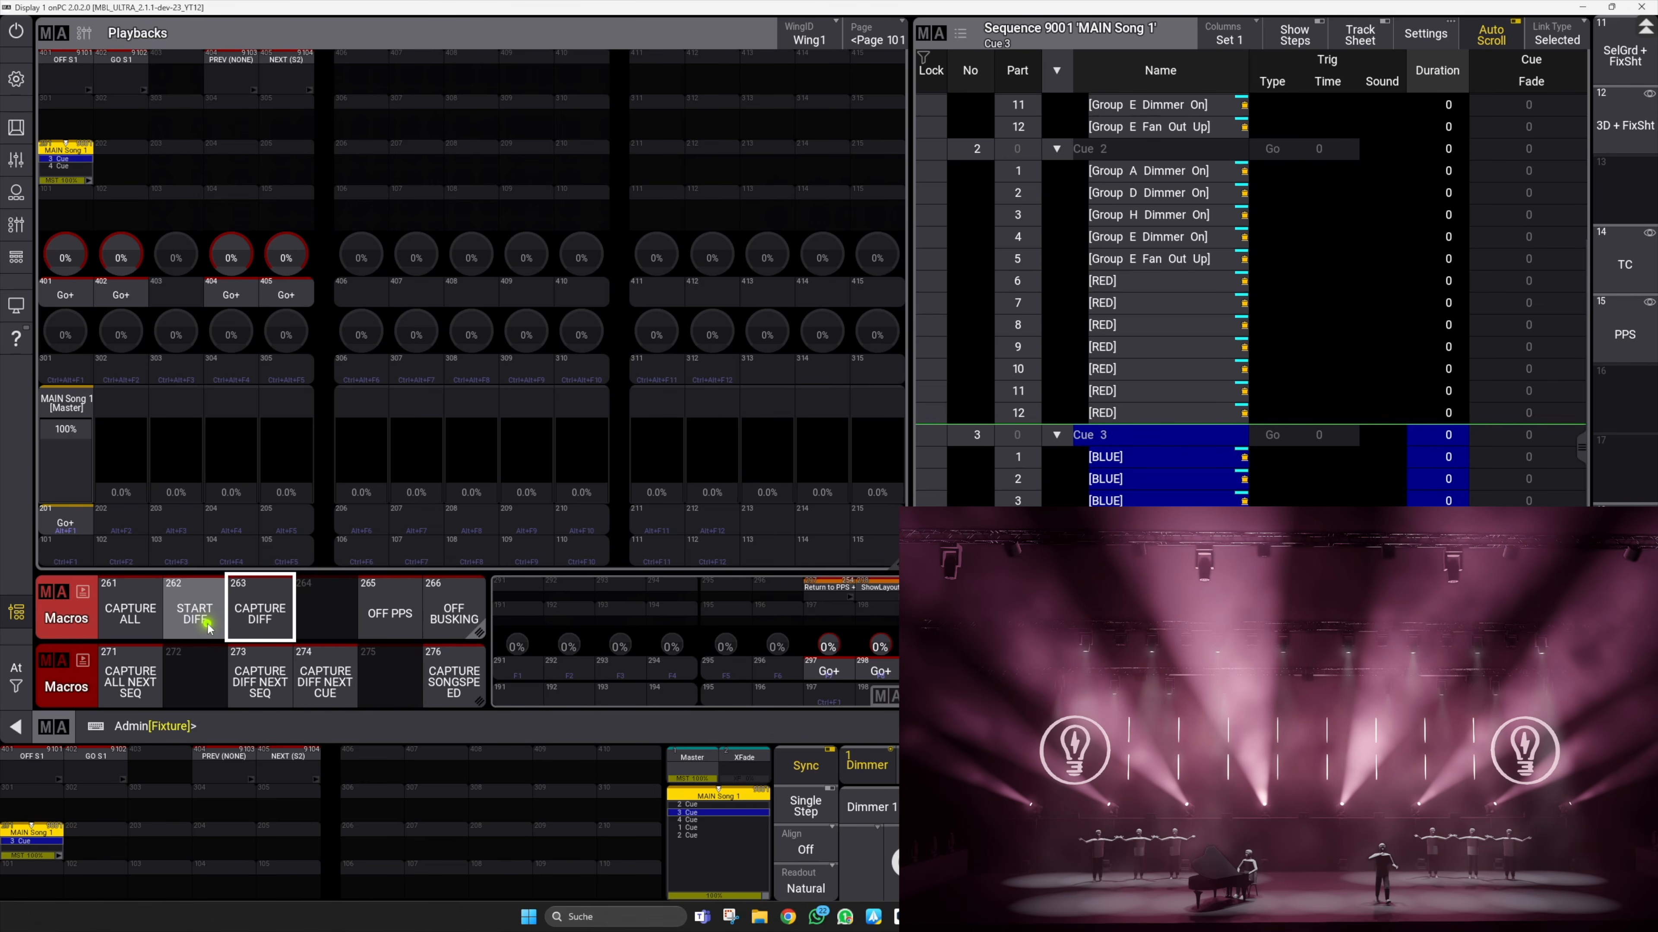
{"action": "left_click", "coordinate": [460, 613]}
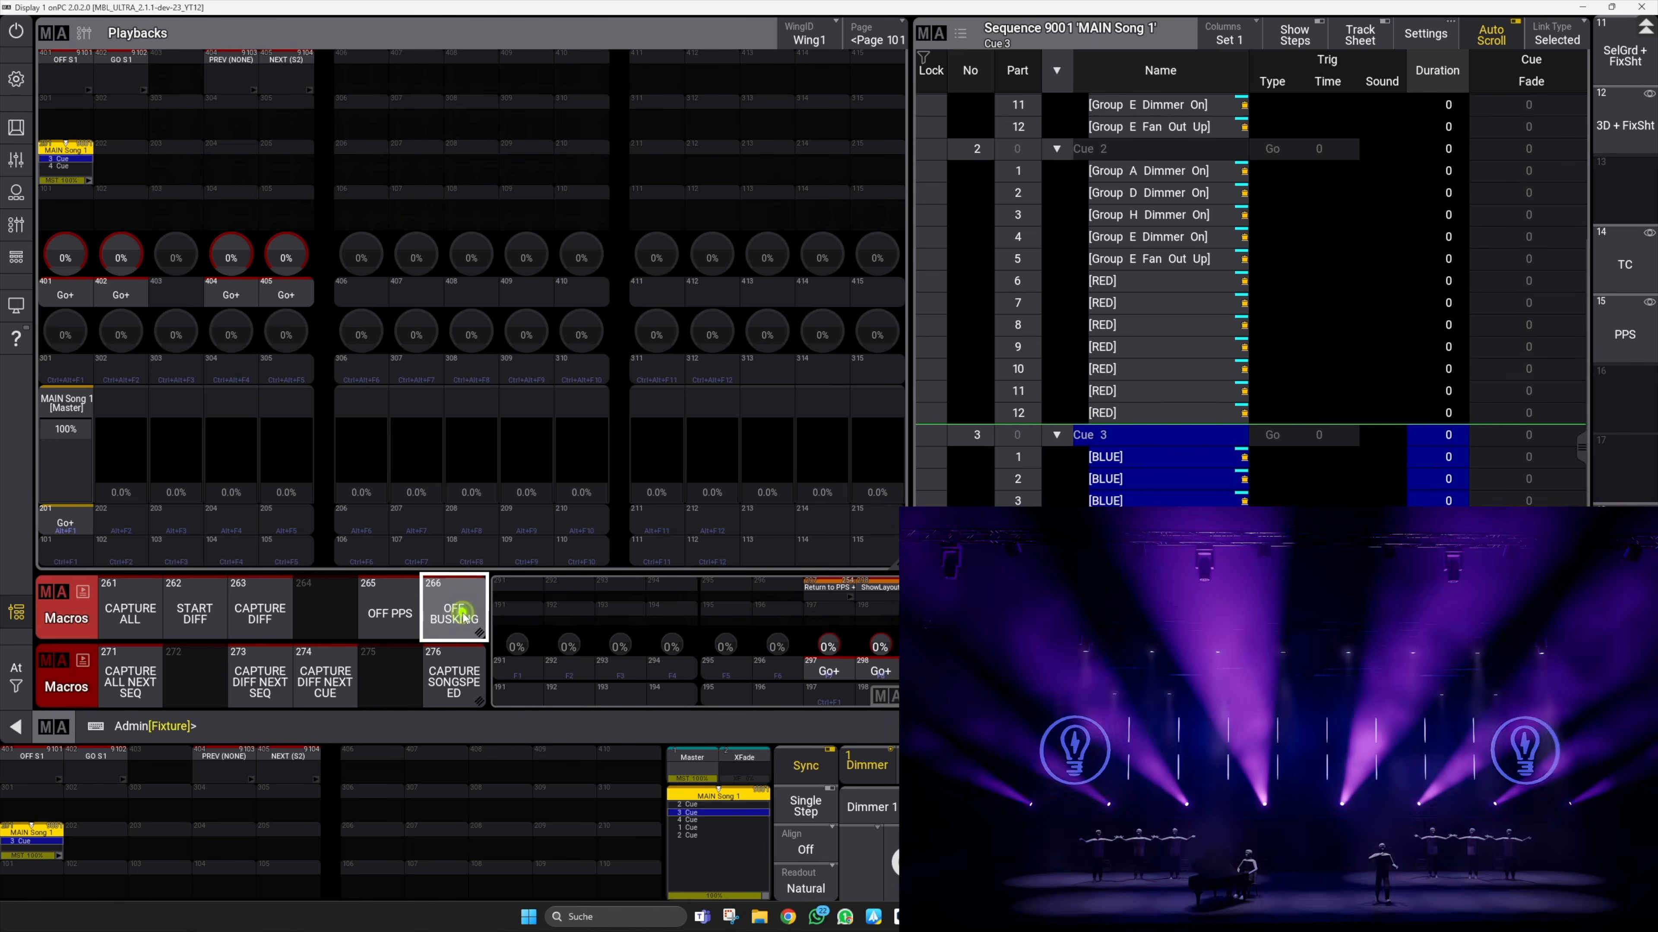
{"action": "left_click", "coordinate": [77, 525]}
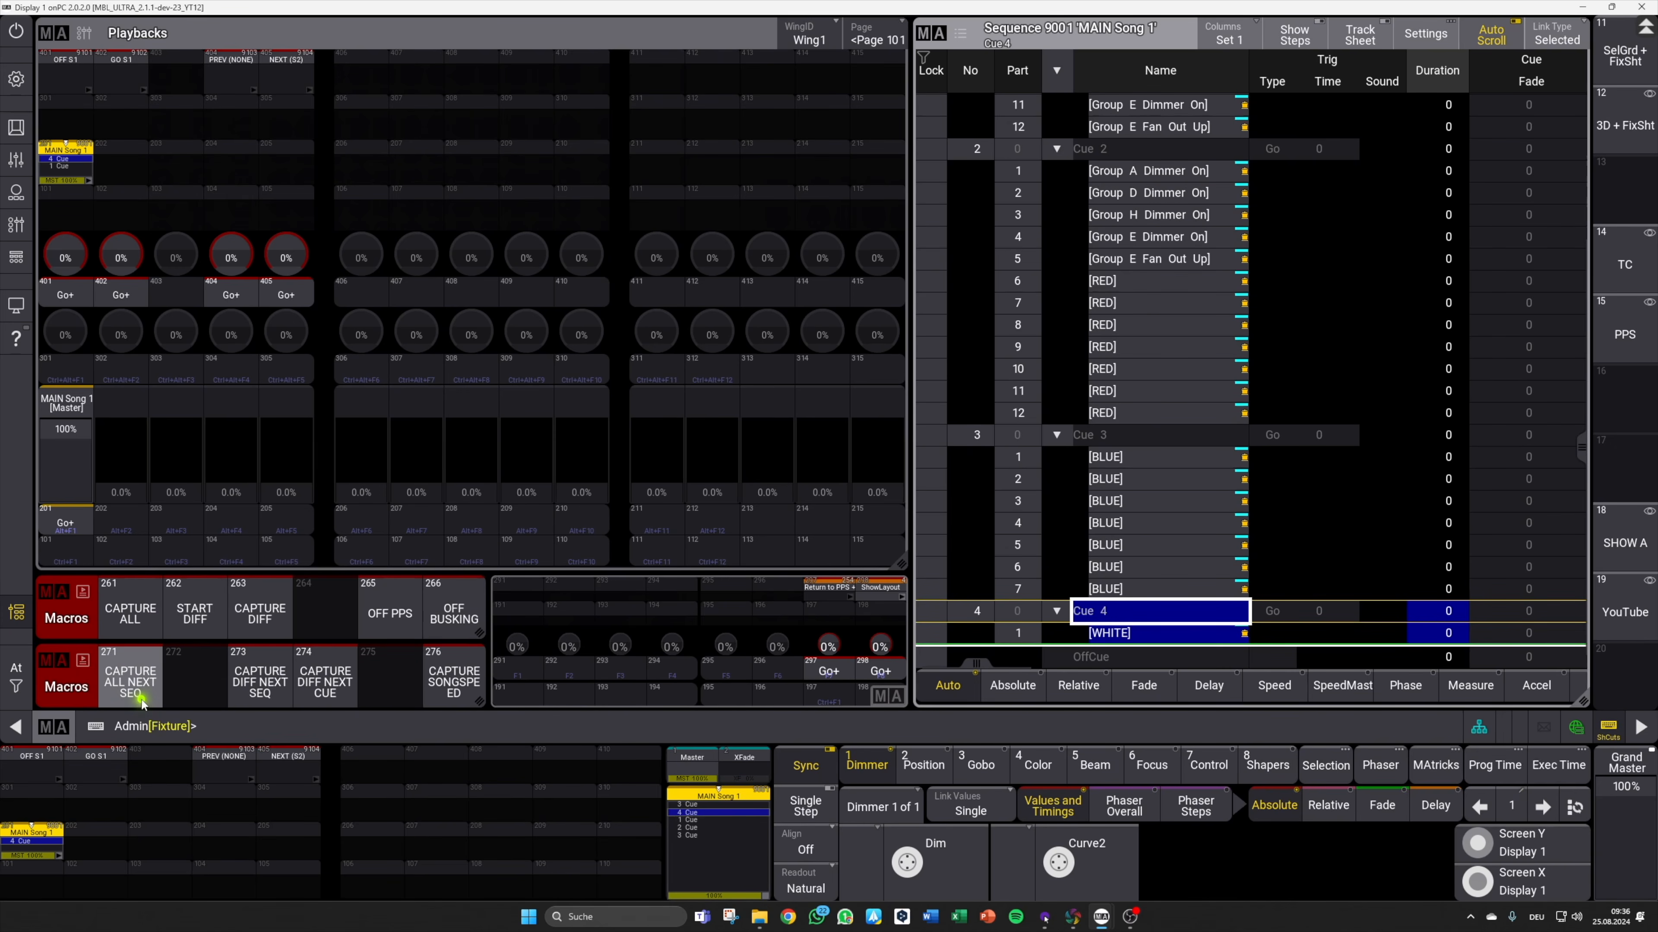
Step: Look at Song 1's sequence slots in the PPS view and return to the YouTube view
{"action": "left_click", "coordinate": [1622, 347]}
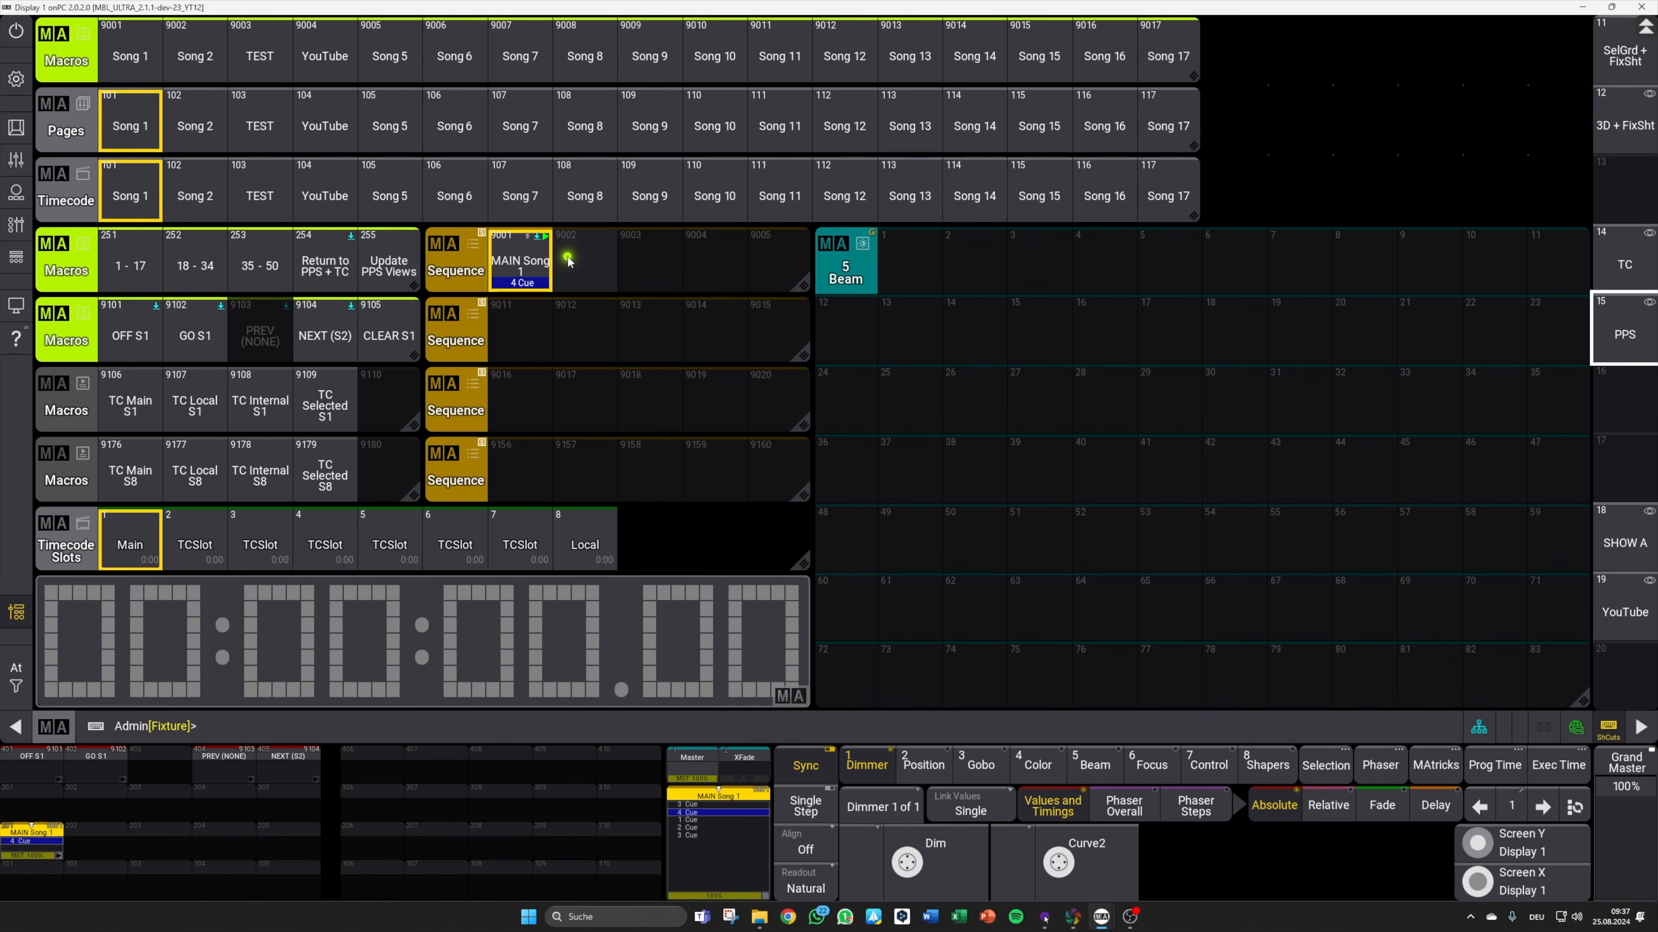
{"action": "left_click", "coordinate": [1624, 611]}
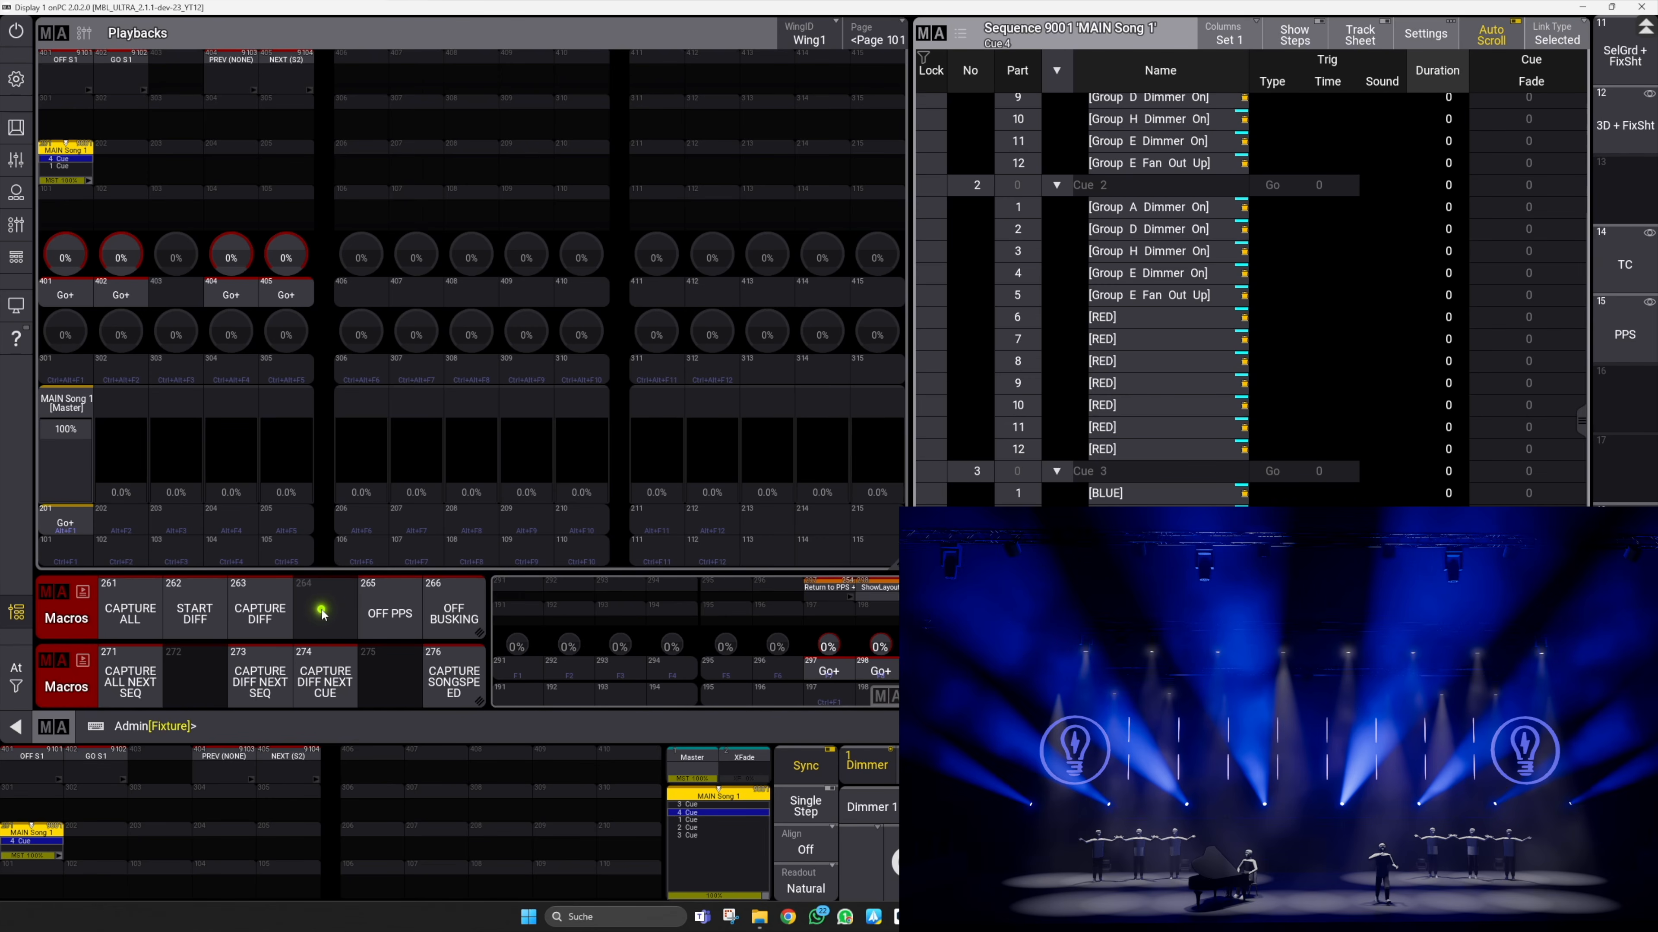
Step: Release the running playbacks and build a look with Groups A, B and C lit, all groups purple, and the third position on Groups A, B and E
{"action": "left_click", "coordinate": [392, 633]}
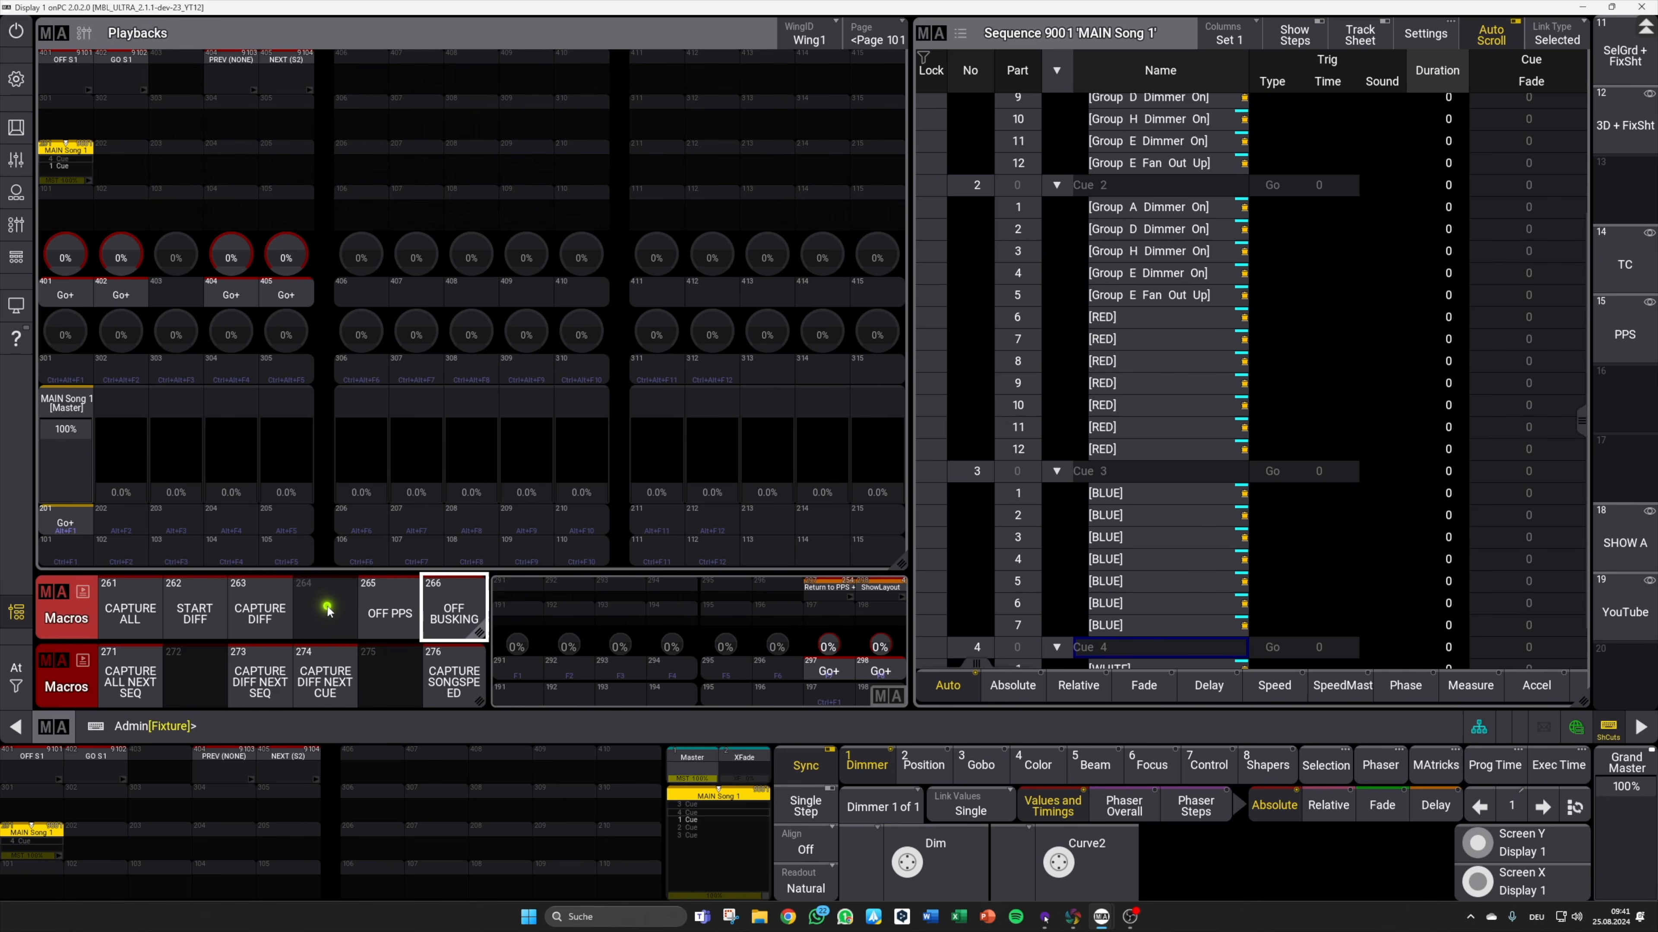
{"action": "left_click", "coordinate": [883, 671]}
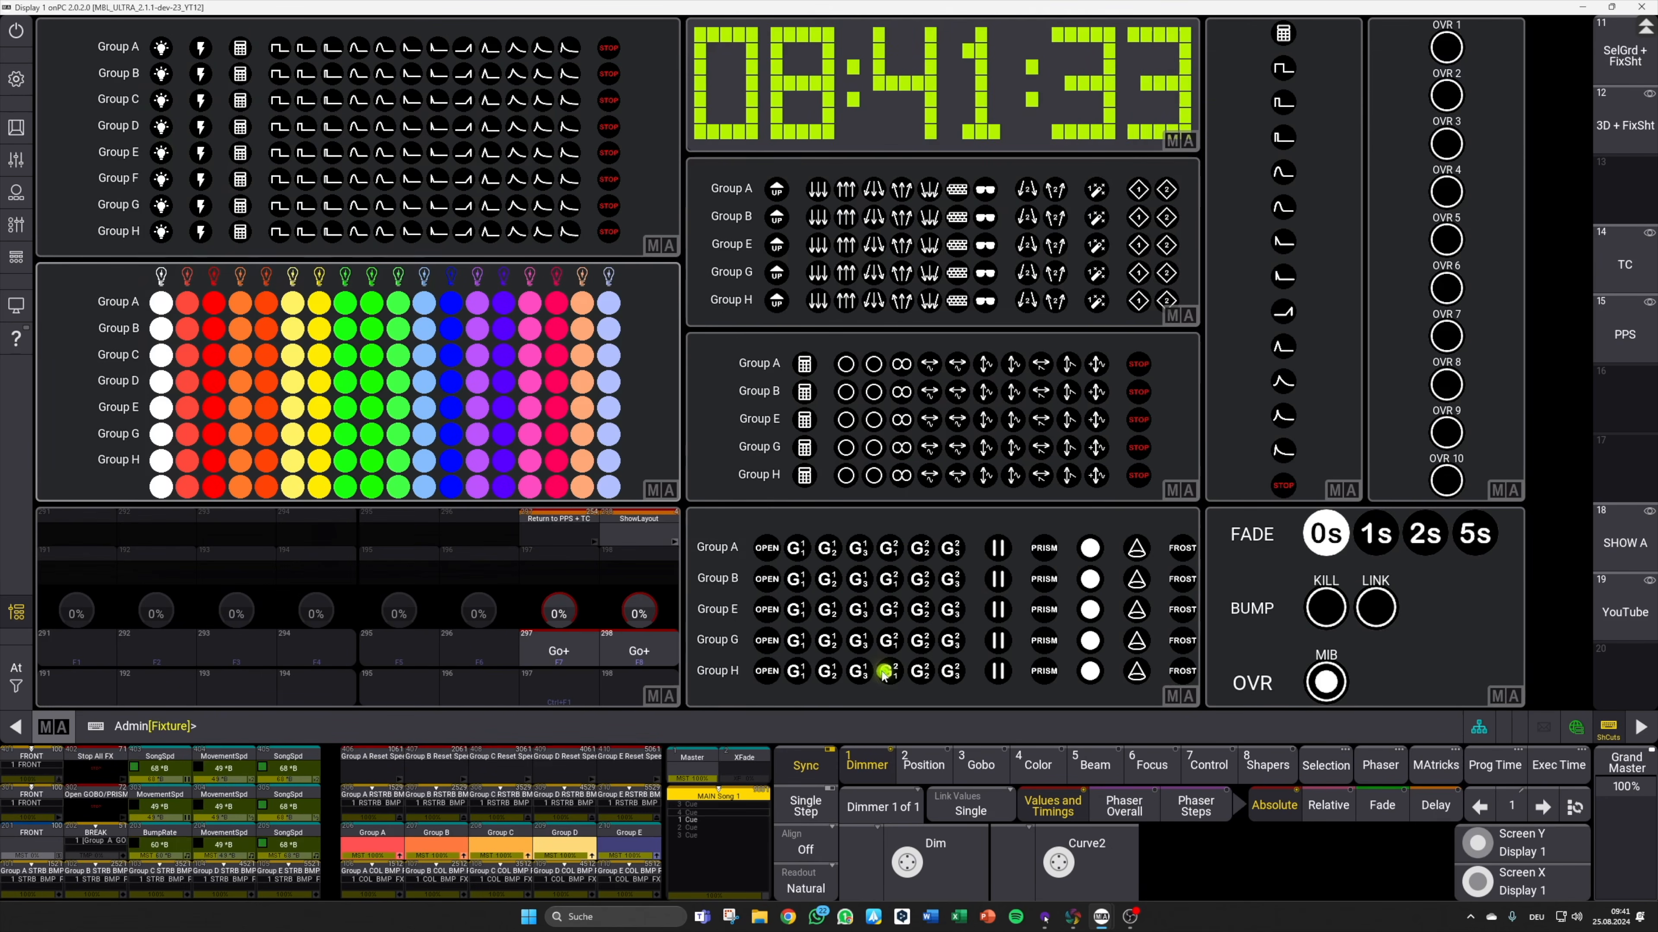
{"action": "left_click", "coordinate": [161, 47]}
{"action": "left_click", "coordinate": [161, 73]}
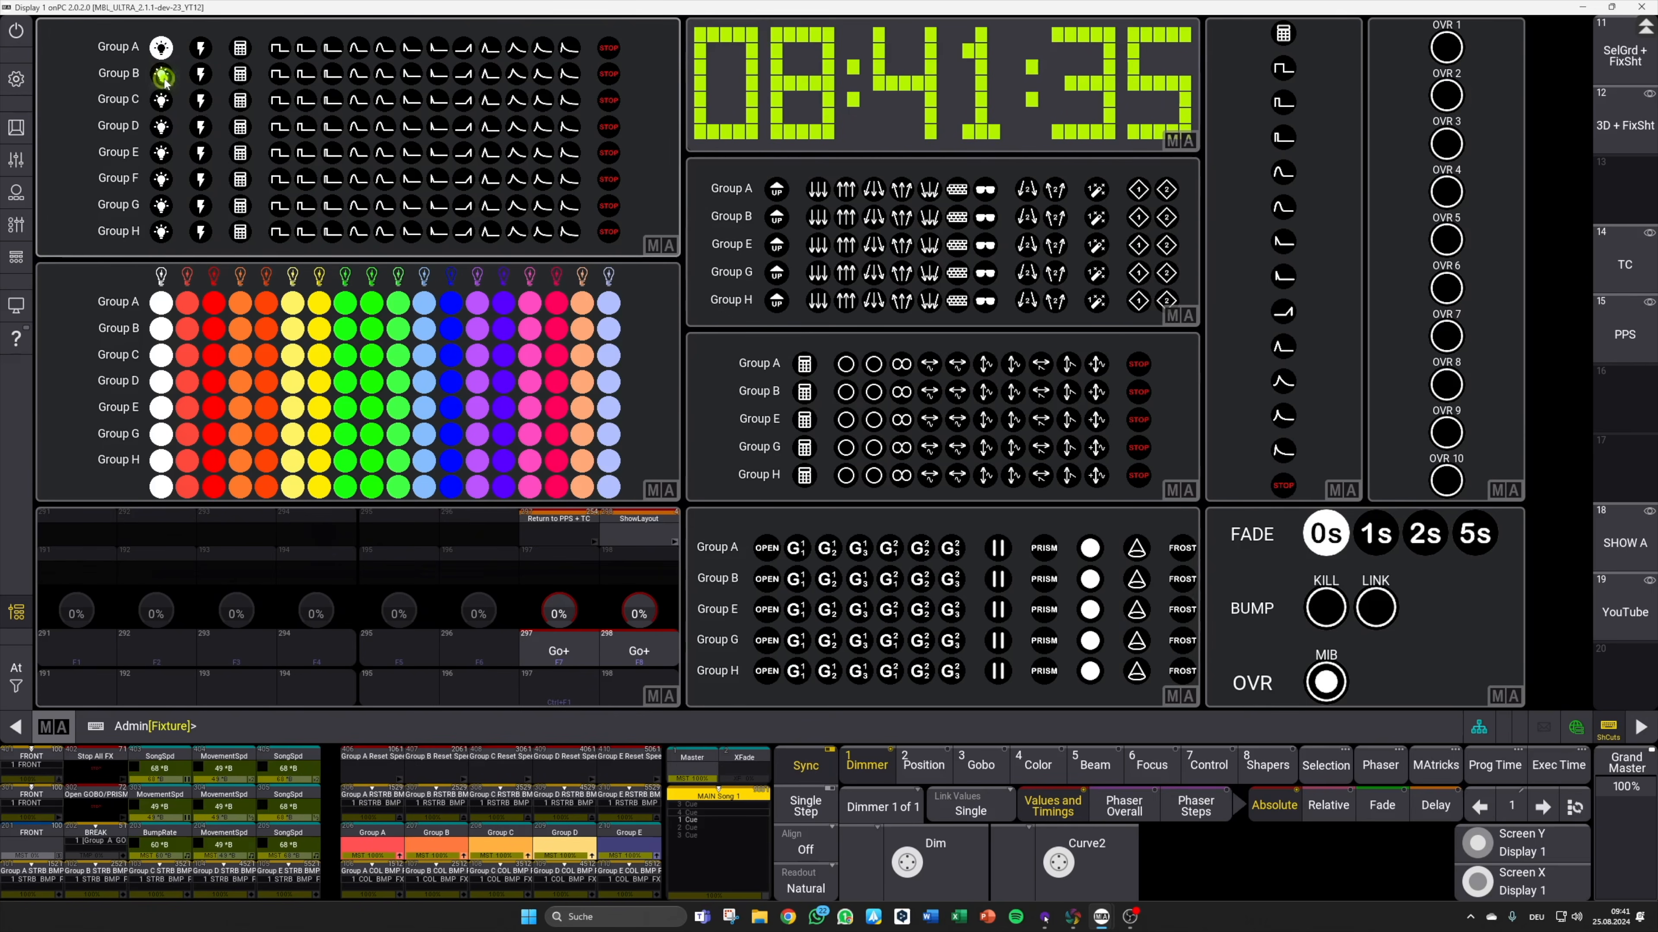
{"action": "left_click", "coordinate": [161, 99]}
{"action": "left_click", "coordinate": [478, 275]}
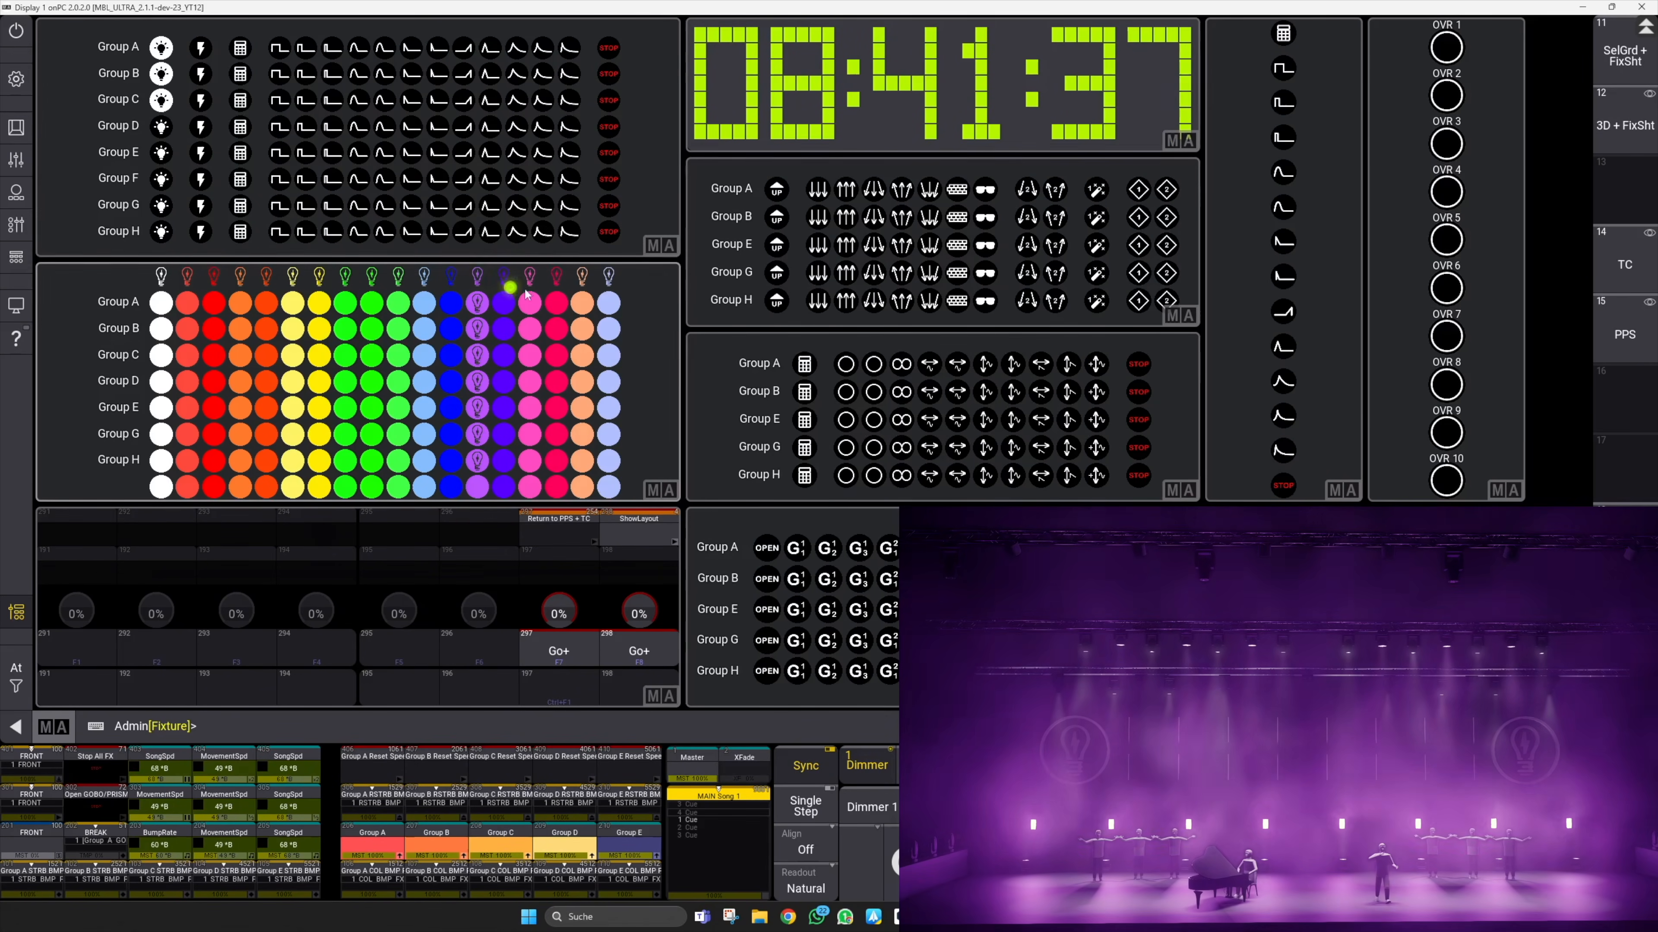
{"action": "left_click", "coordinate": [875, 247]}
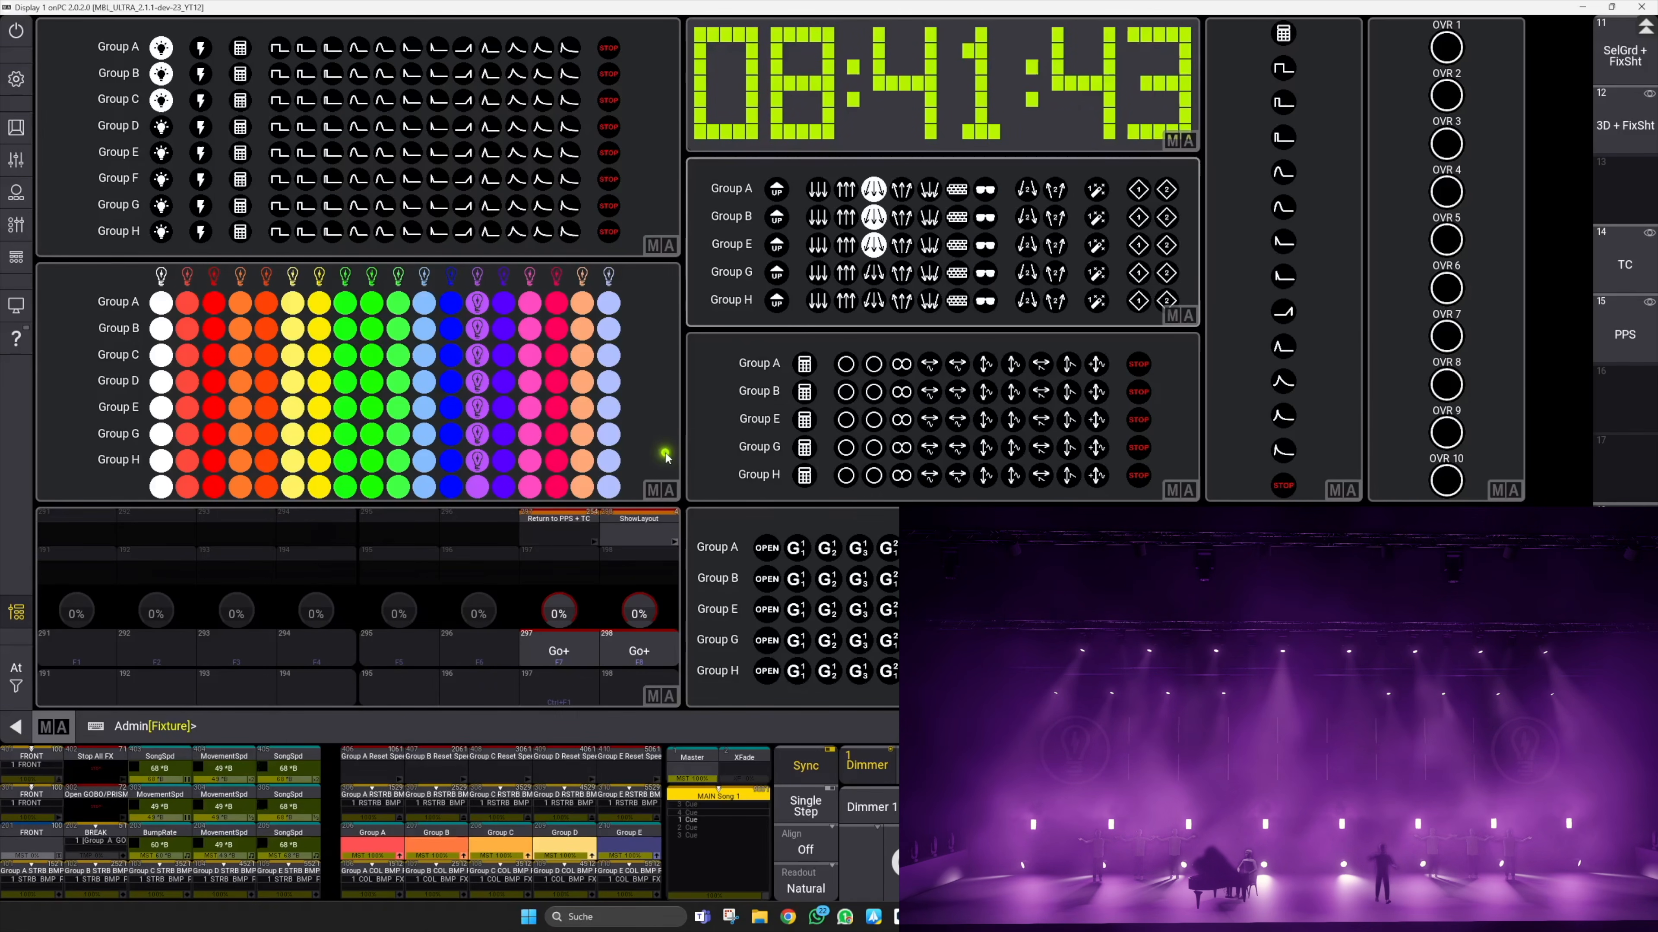
Step: Return to the playback view and record the whole look into a new sequence with the CAPTURE ALL NEXT SEQ macro
{"action": "left_click", "coordinate": [568, 652]}
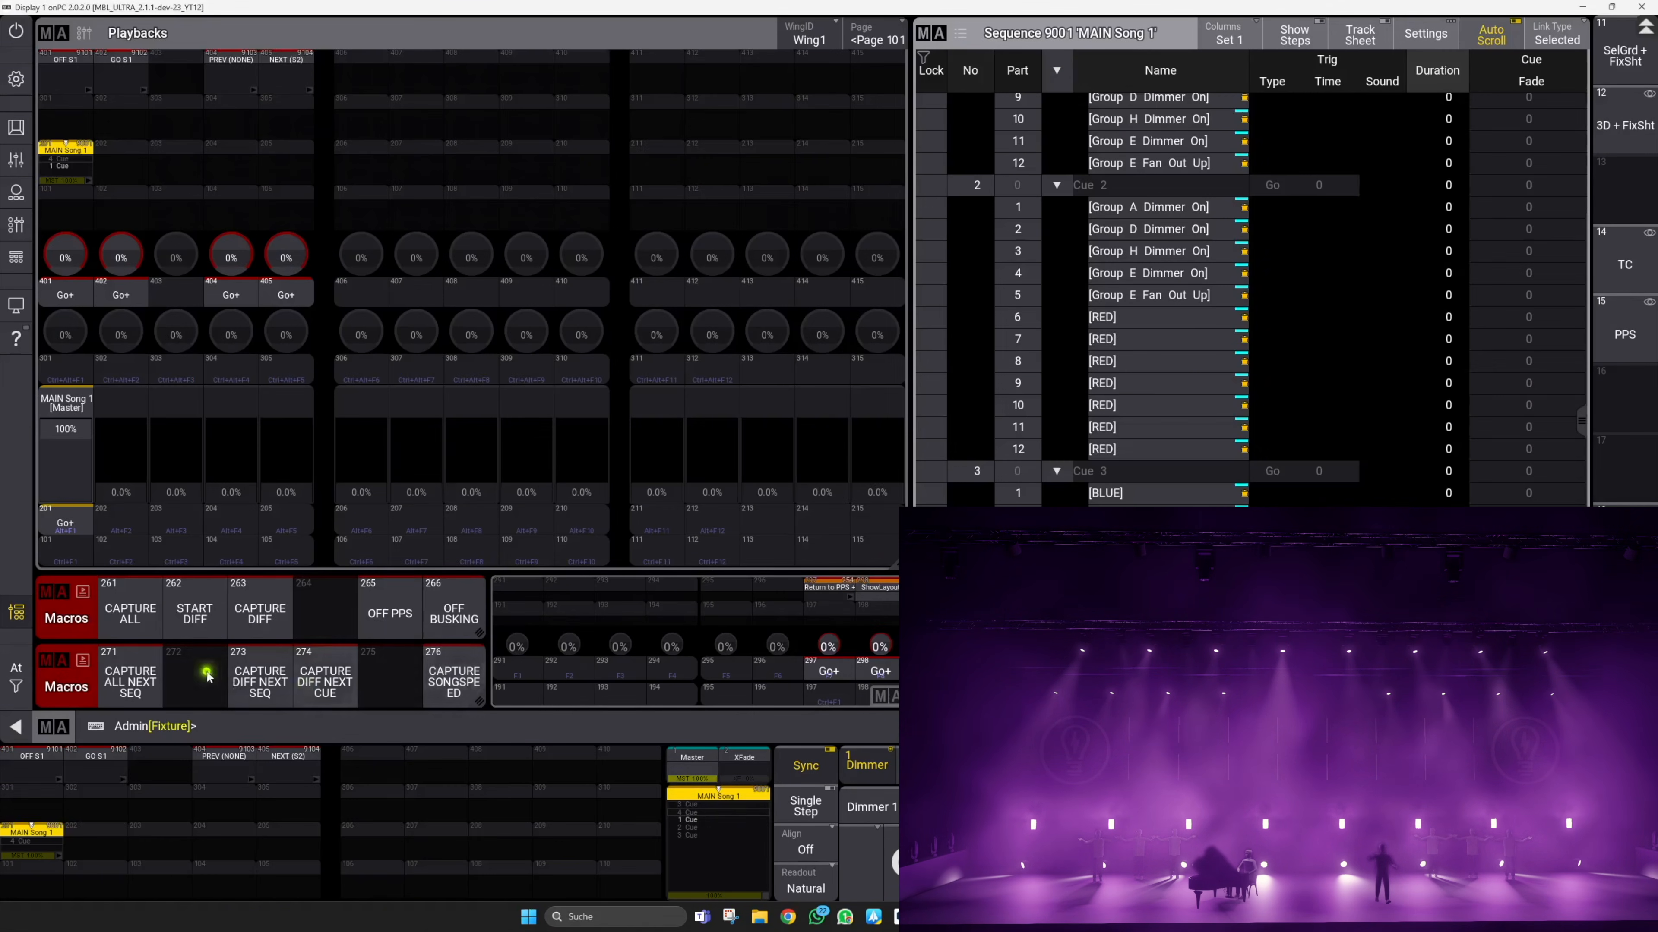
{"action": "left_click", "coordinate": [102, 700]}
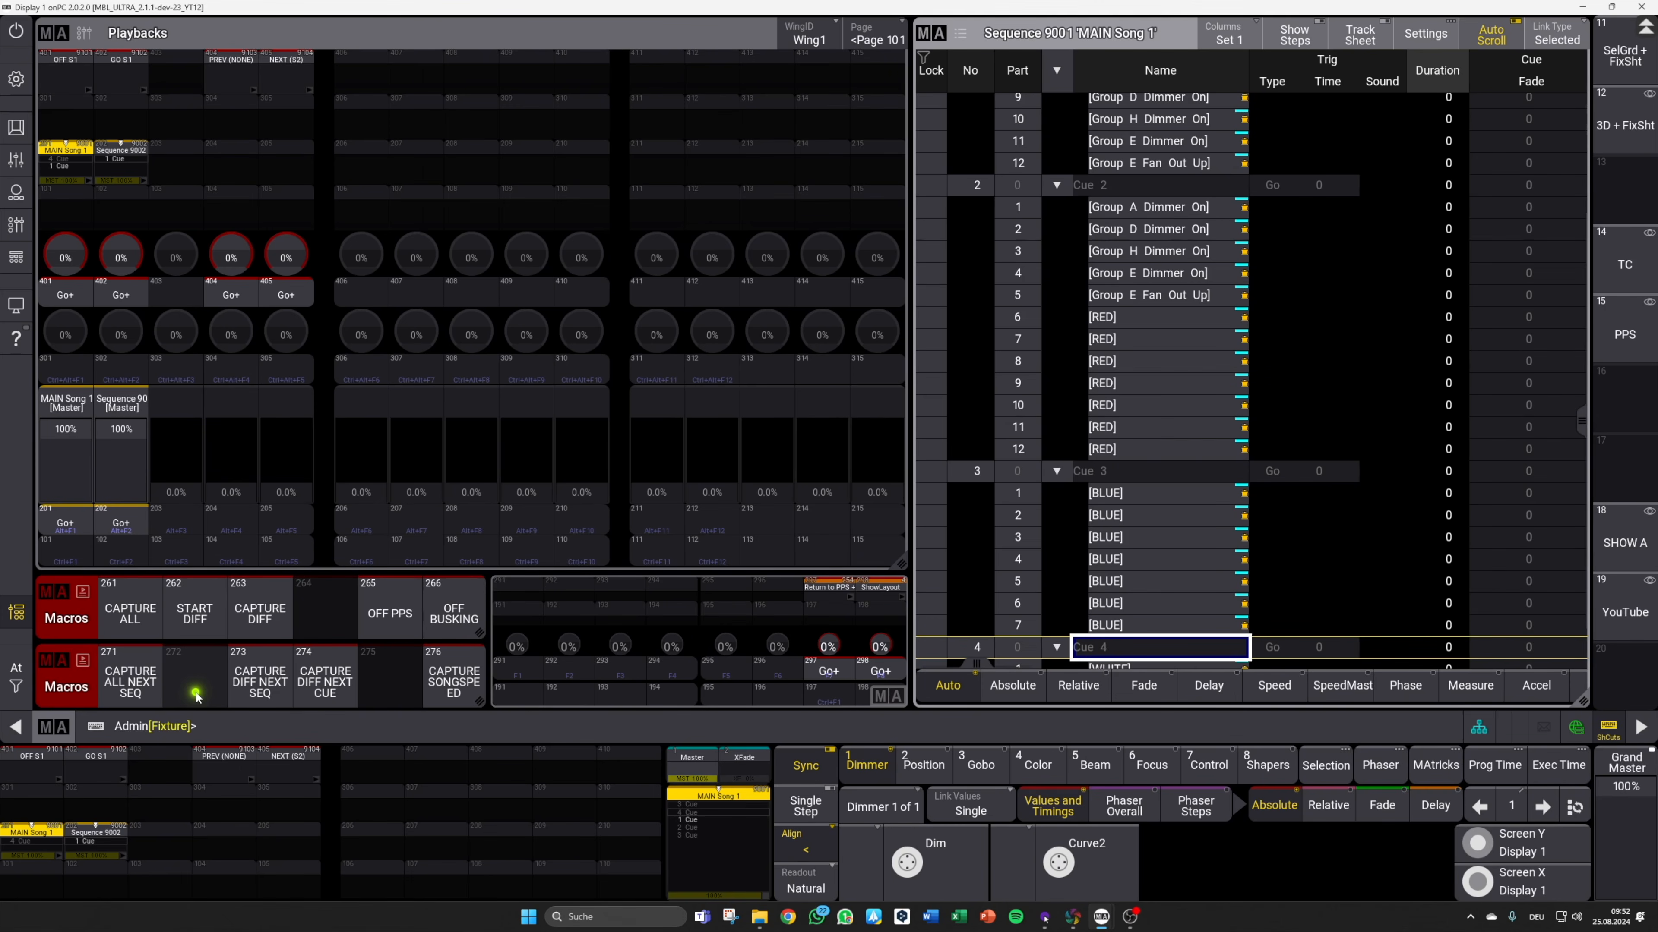
Step: Assign the CAPTURE ALL NEXT SEQ macro to executor 291 and open the SHOW A view
{"action": "left_click_drag", "start_coordinate": [145, 690], "coordinate": [77, 730]}
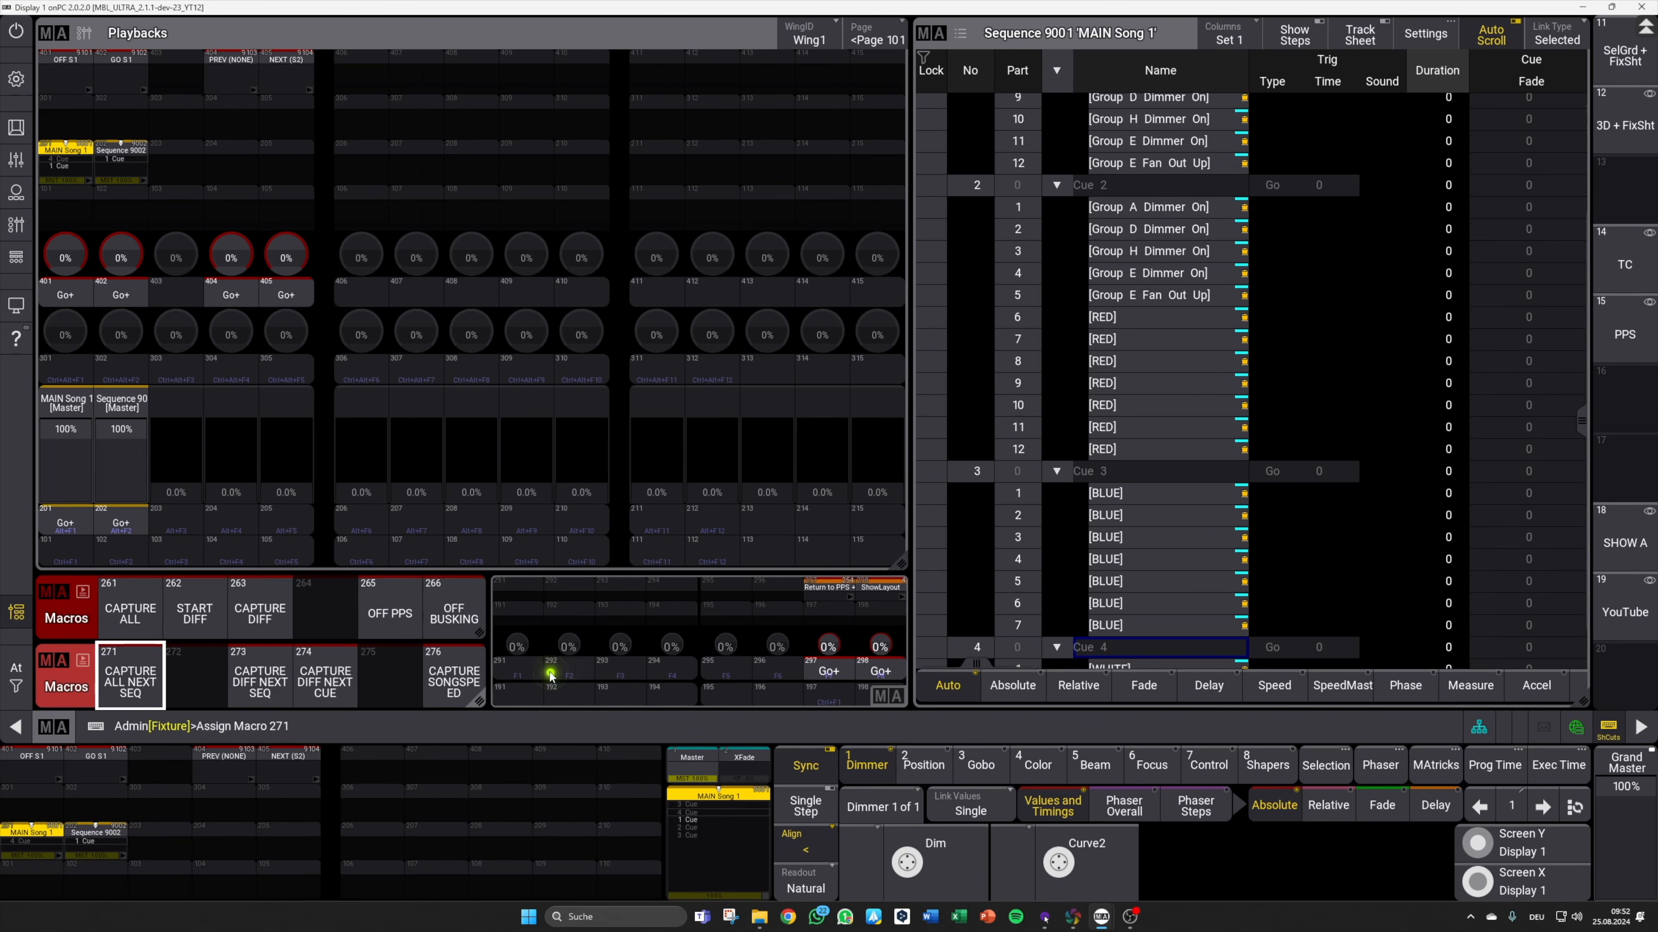
{"action": "left_click", "coordinate": [523, 667]}
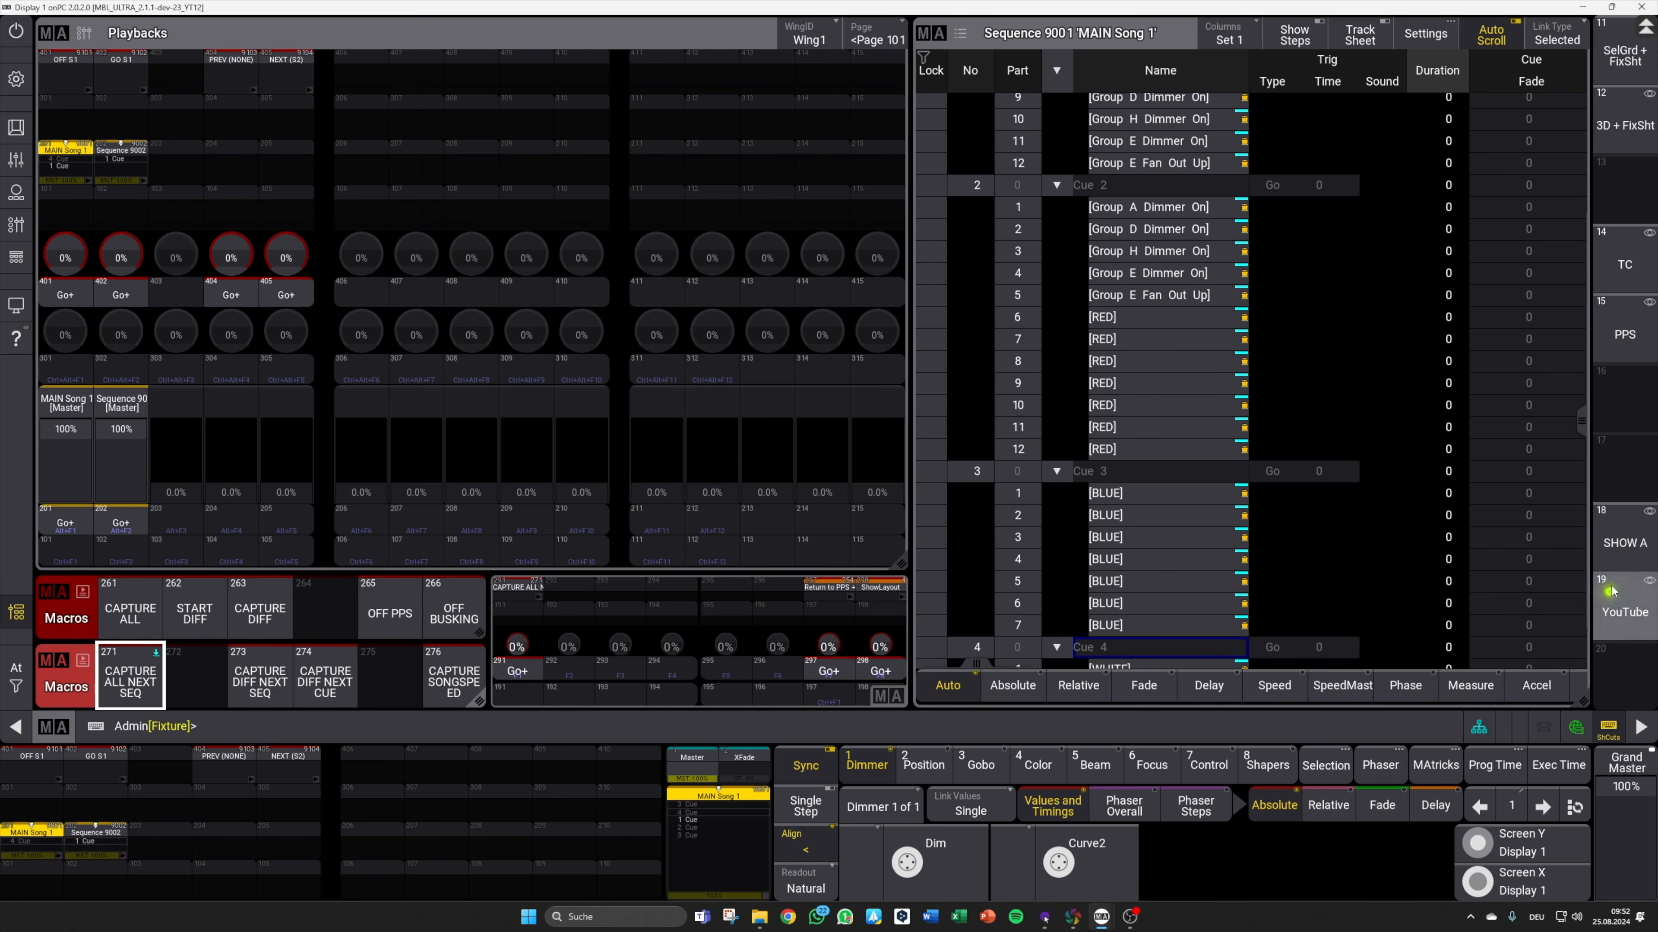
{"action": "left_click", "coordinate": [1624, 543]}
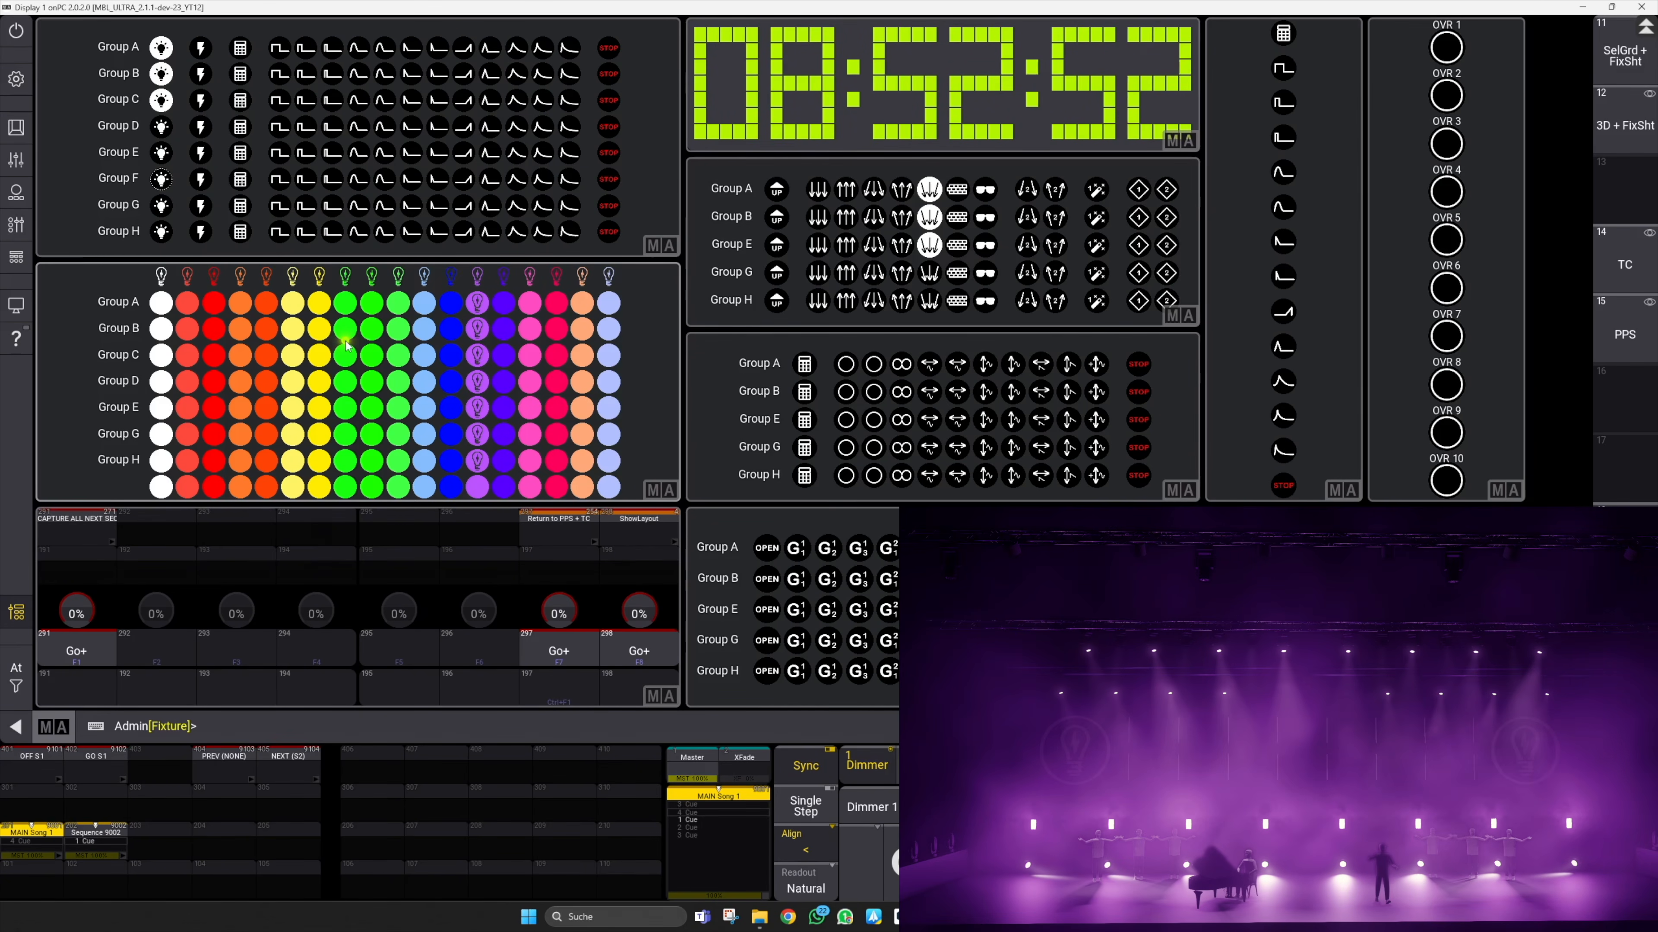
Step: Turn all groups orange and record the look into the next sequence with the assigned CAPTURE ALL NEXT SEQ executor
{"action": "left_click", "coordinate": [266, 275]}
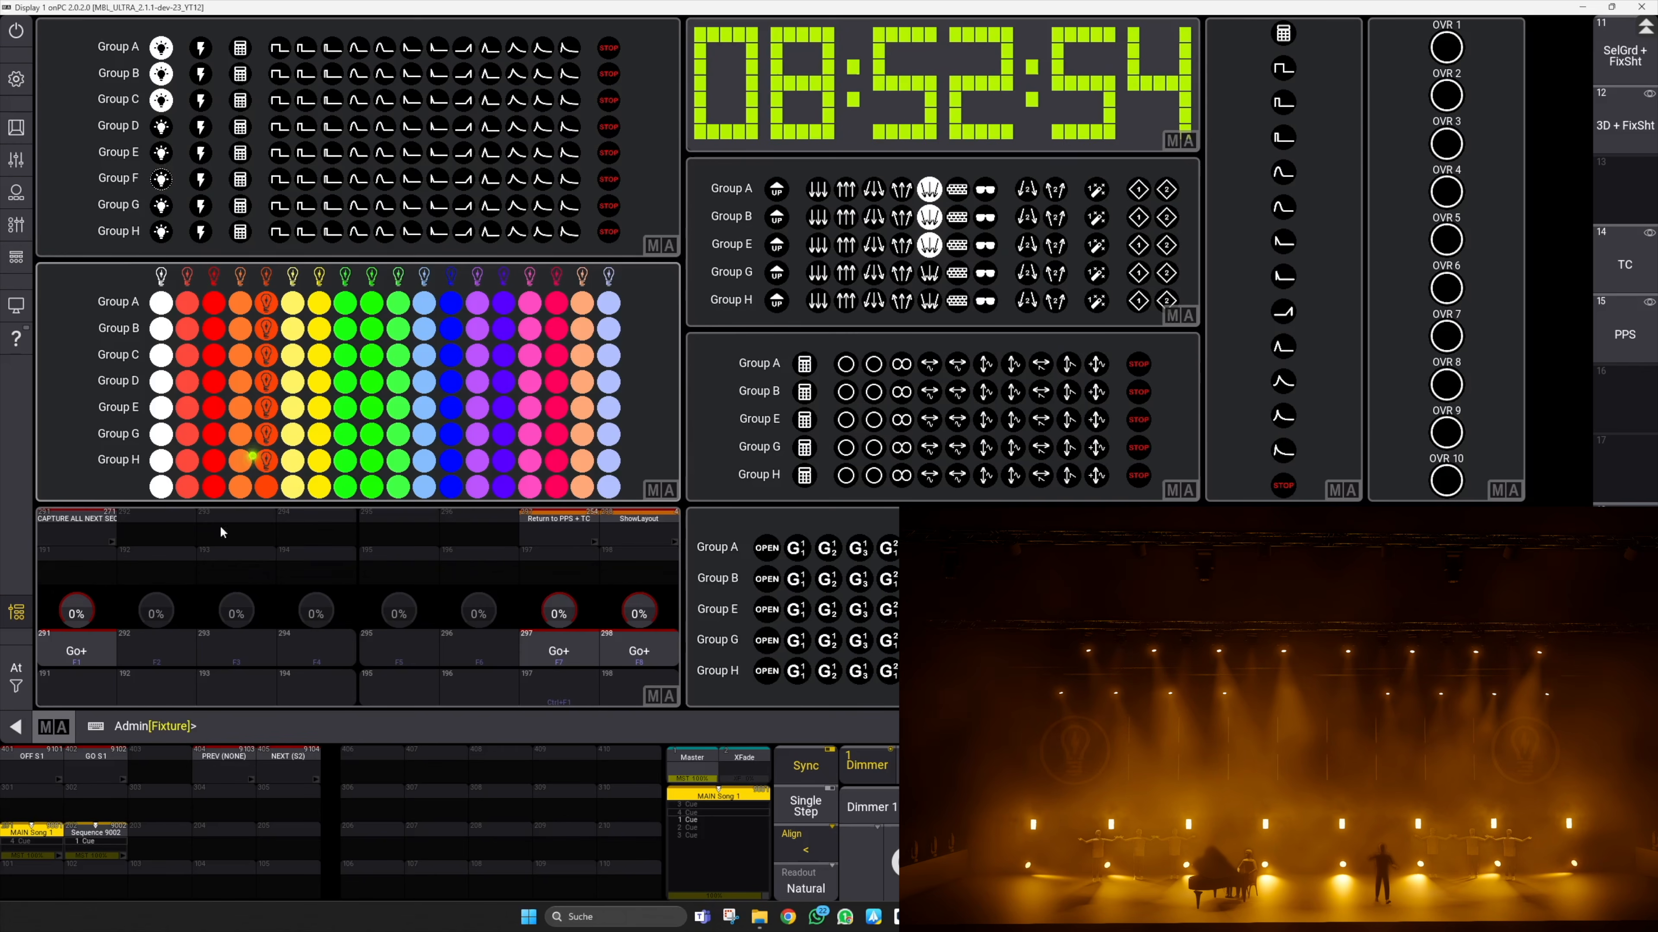
{"action": "left_click", "coordinate": [95, 678]}
{"action": "left_click", "coordinate": [155, 824]}
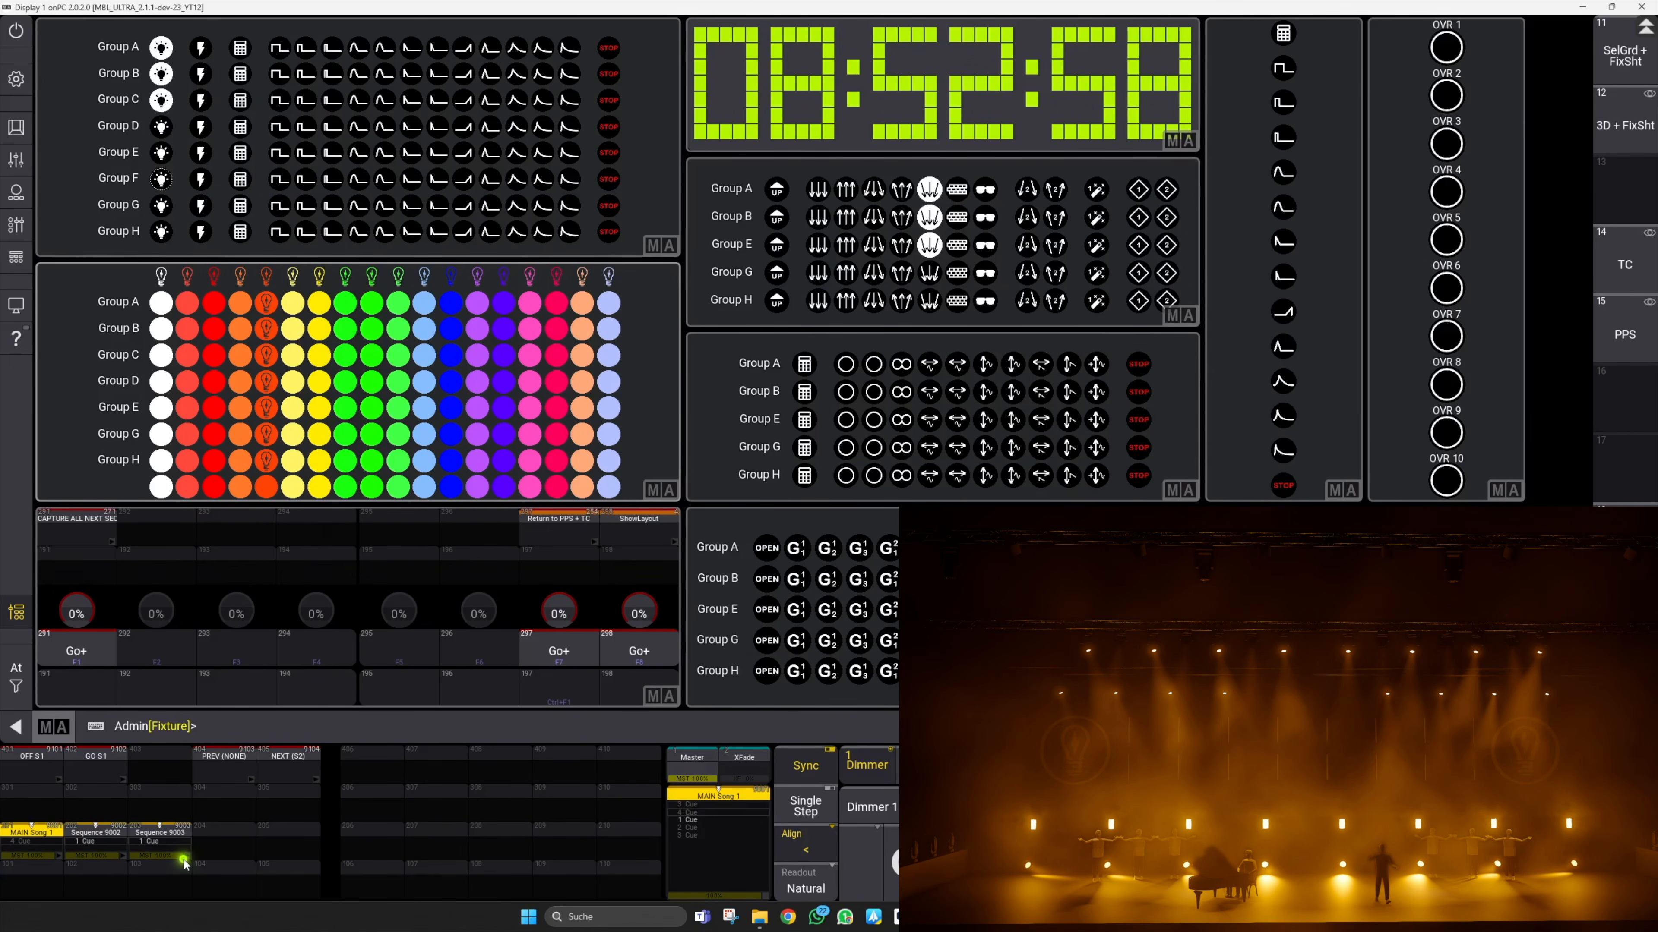
Step: Build a mint look with Groups A, C and D lit and Group B off, and capture it into another new sequence
{"action": "left_click", "coordinate": [396, 278]}
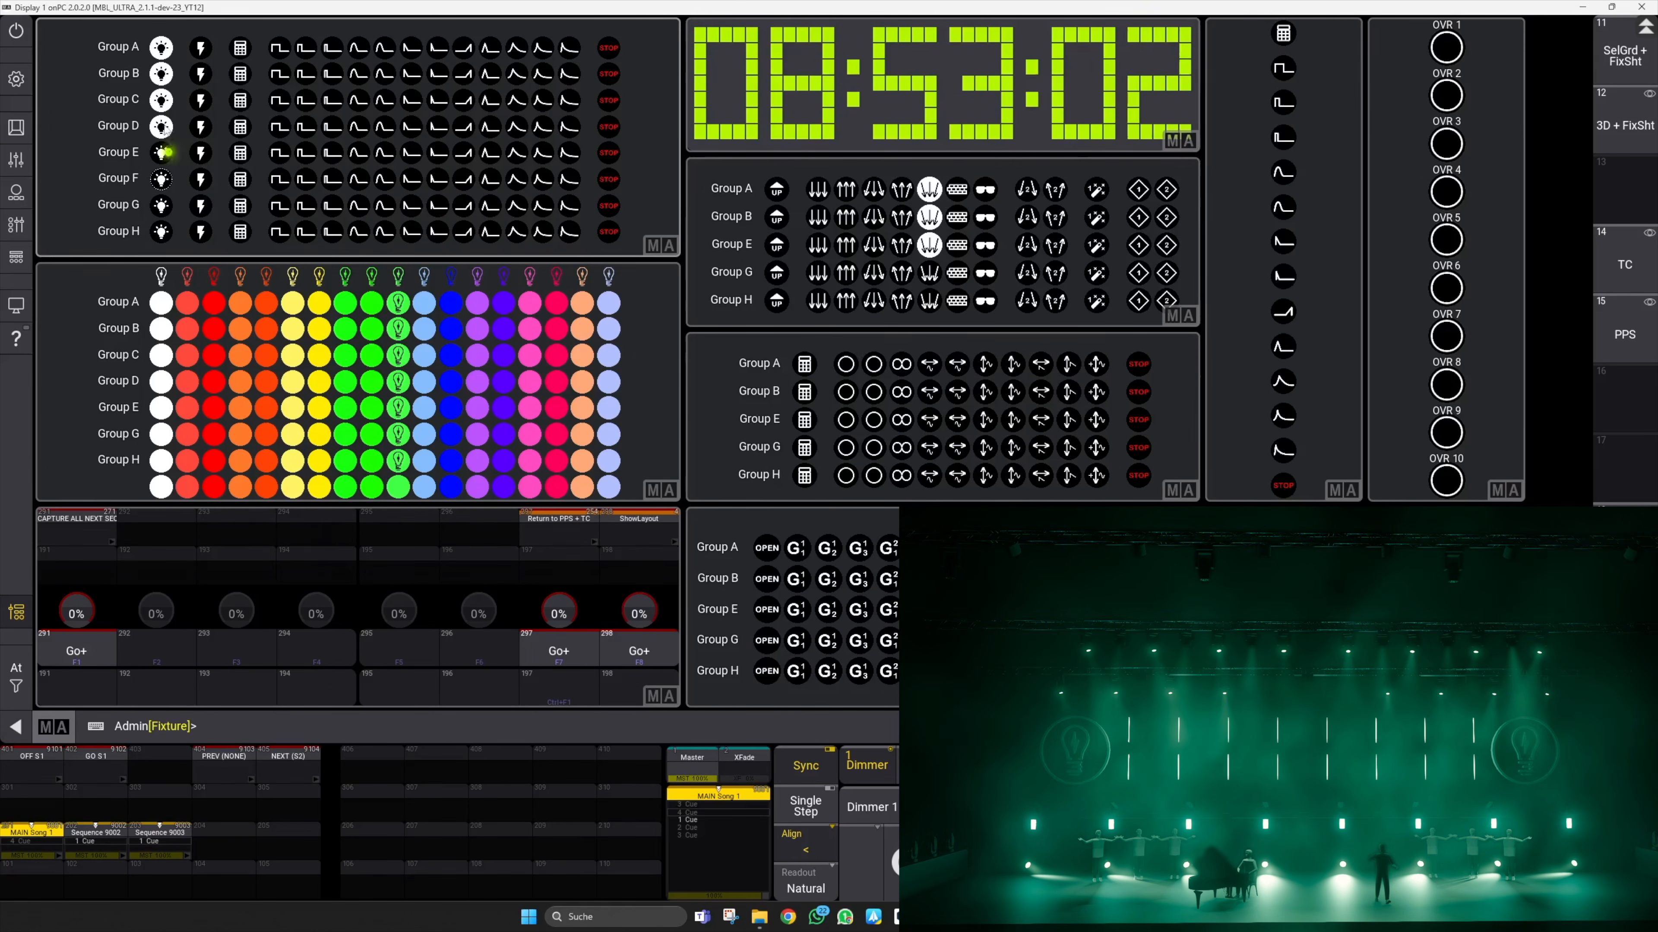
{"action": "left_click", "coordinate": [161, 76]}
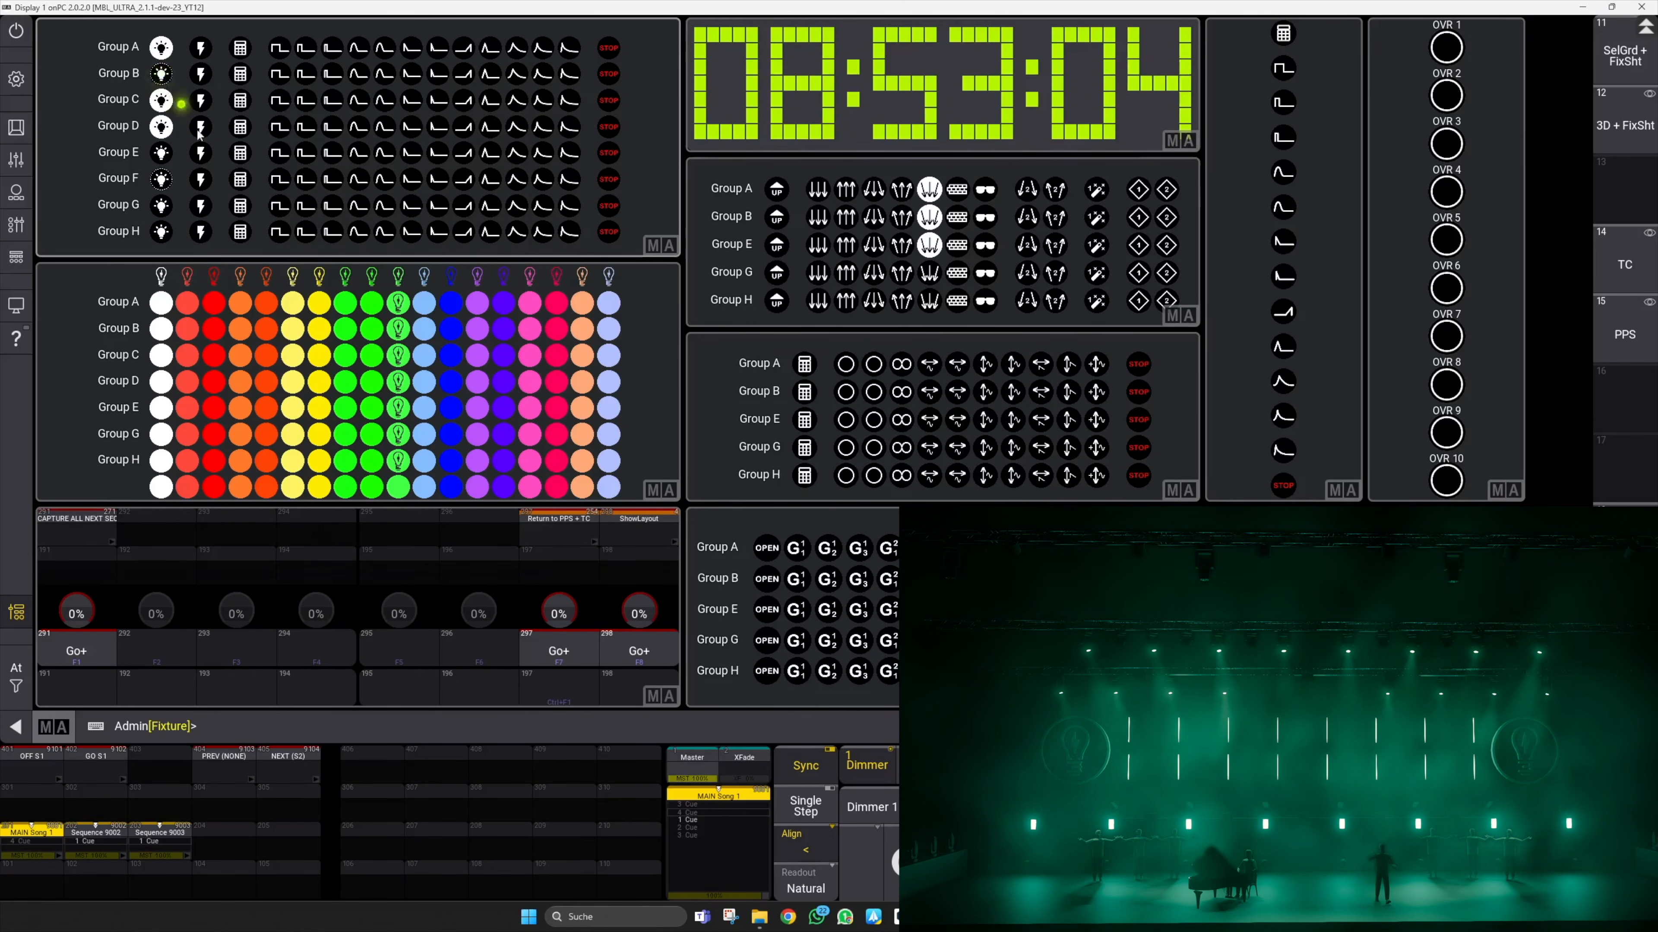
{"action": "left_click", "coordinate": [78, 654]}
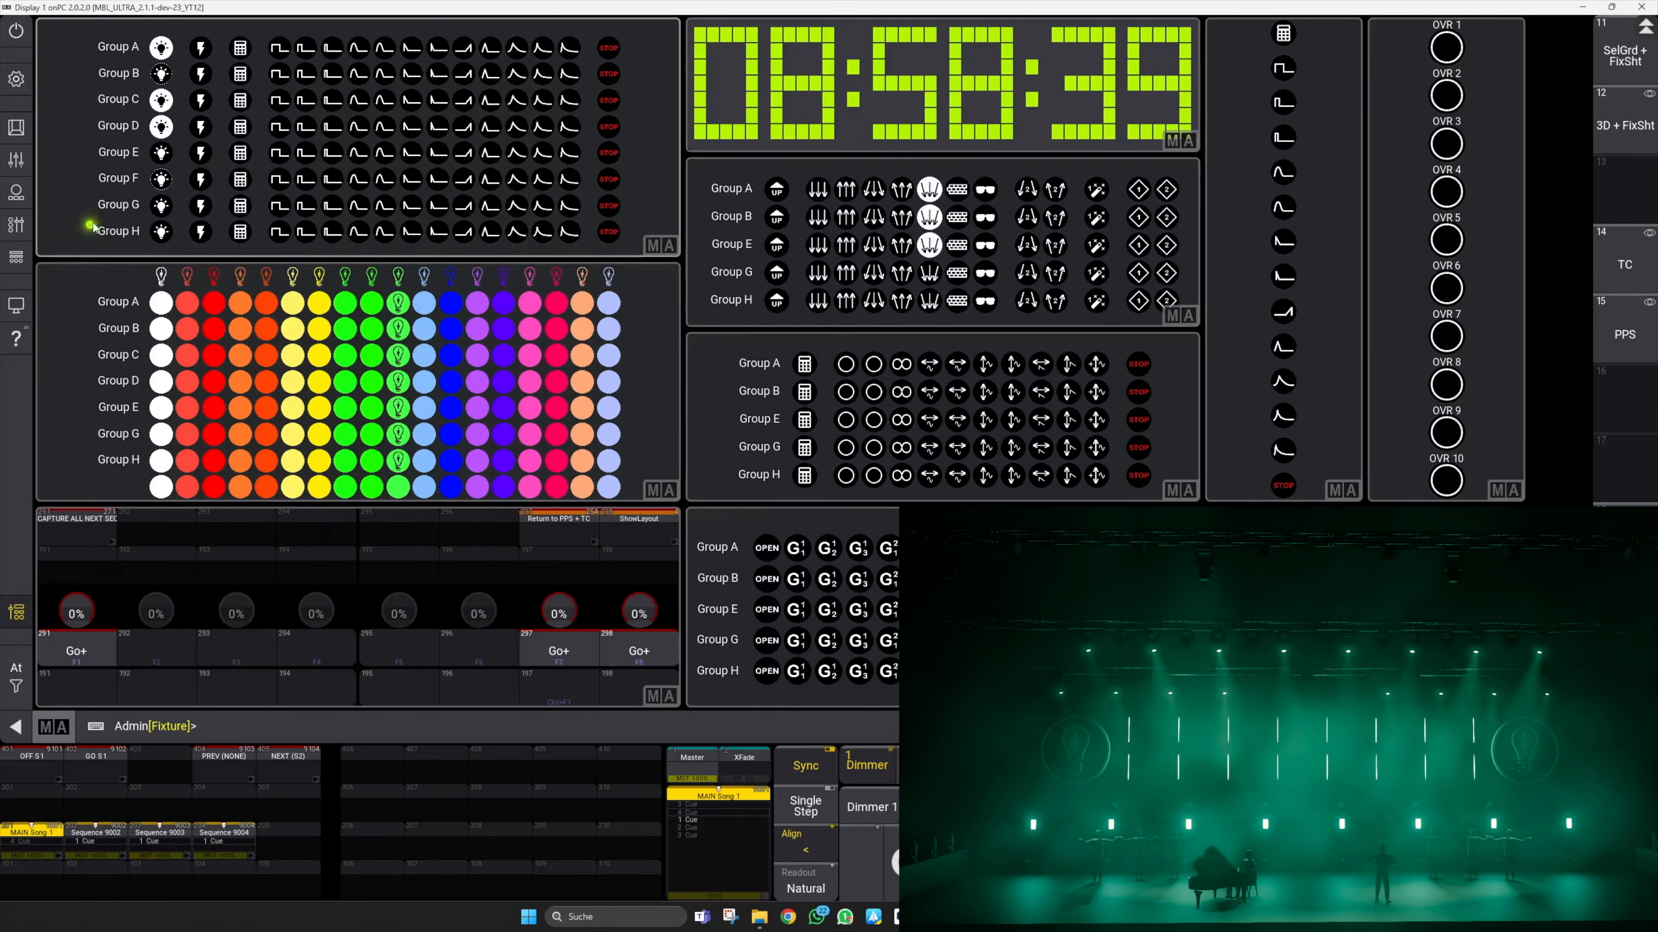
Step: Turn off the dimmers of Groups C and D and return to the playback view
{"action": "left_click", "coordinate": [162, 126]}
{"action": "left_click", "coordinate": [558, 650]}
{"action": "left_click", "coordinate": [235, 663]}
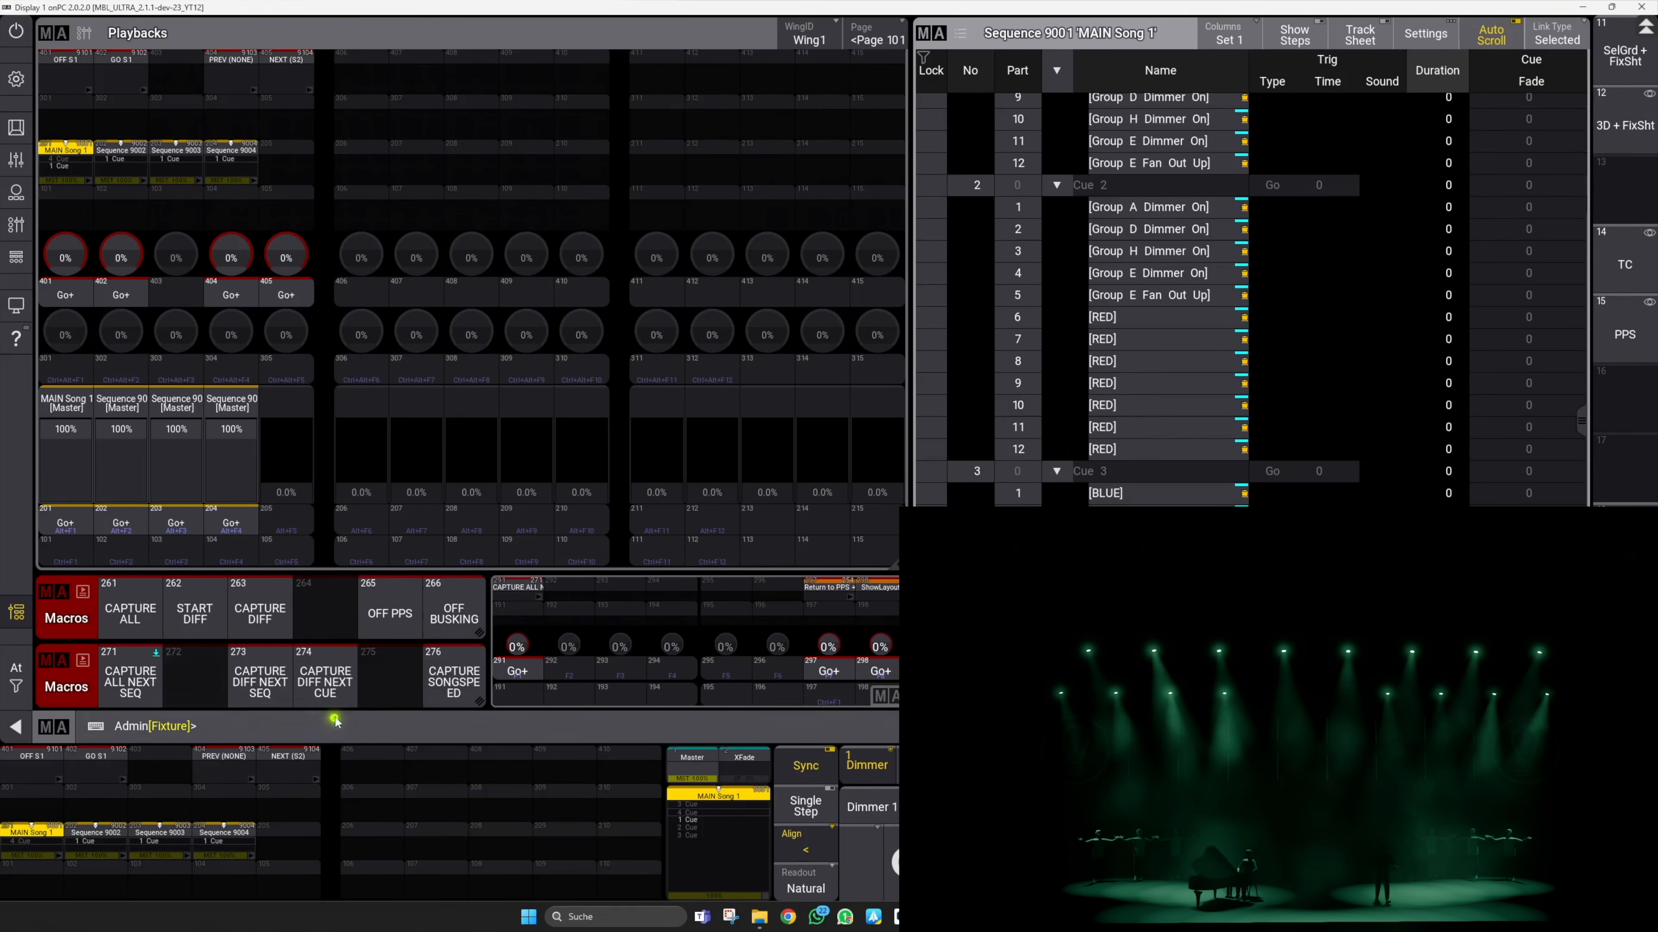
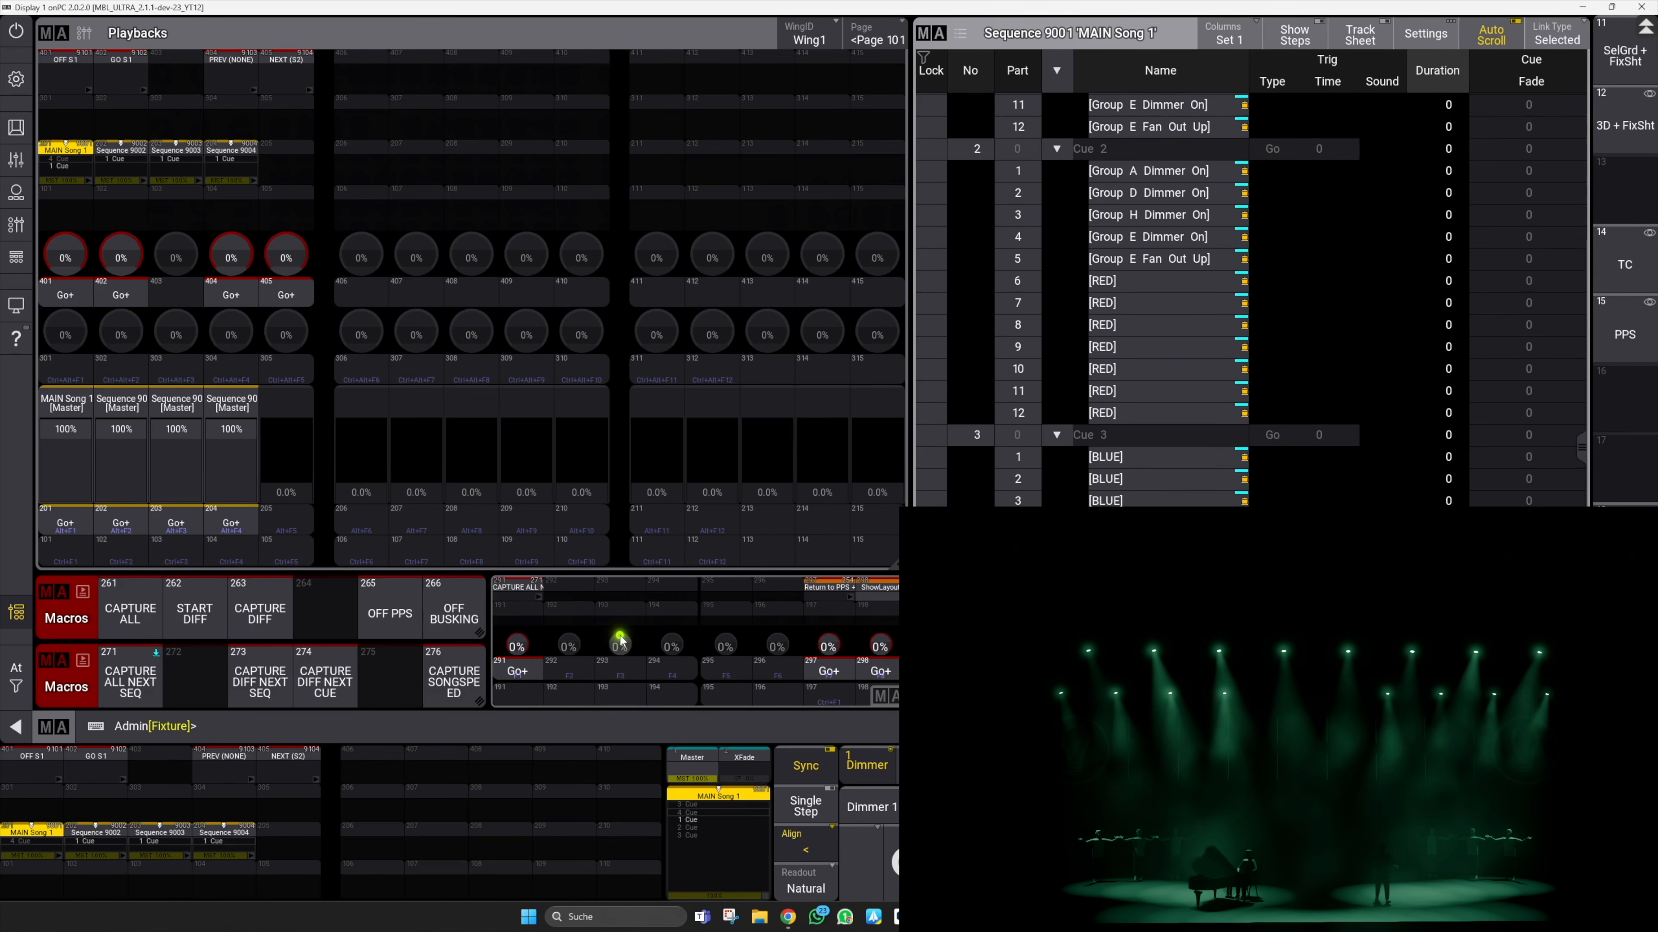
Step: In the busking layout, start a step dimmer effect on Group A, light Groups B and D, and run a pan movement on Group B
{"action": "left_click", "coordinate": [882, 669]}
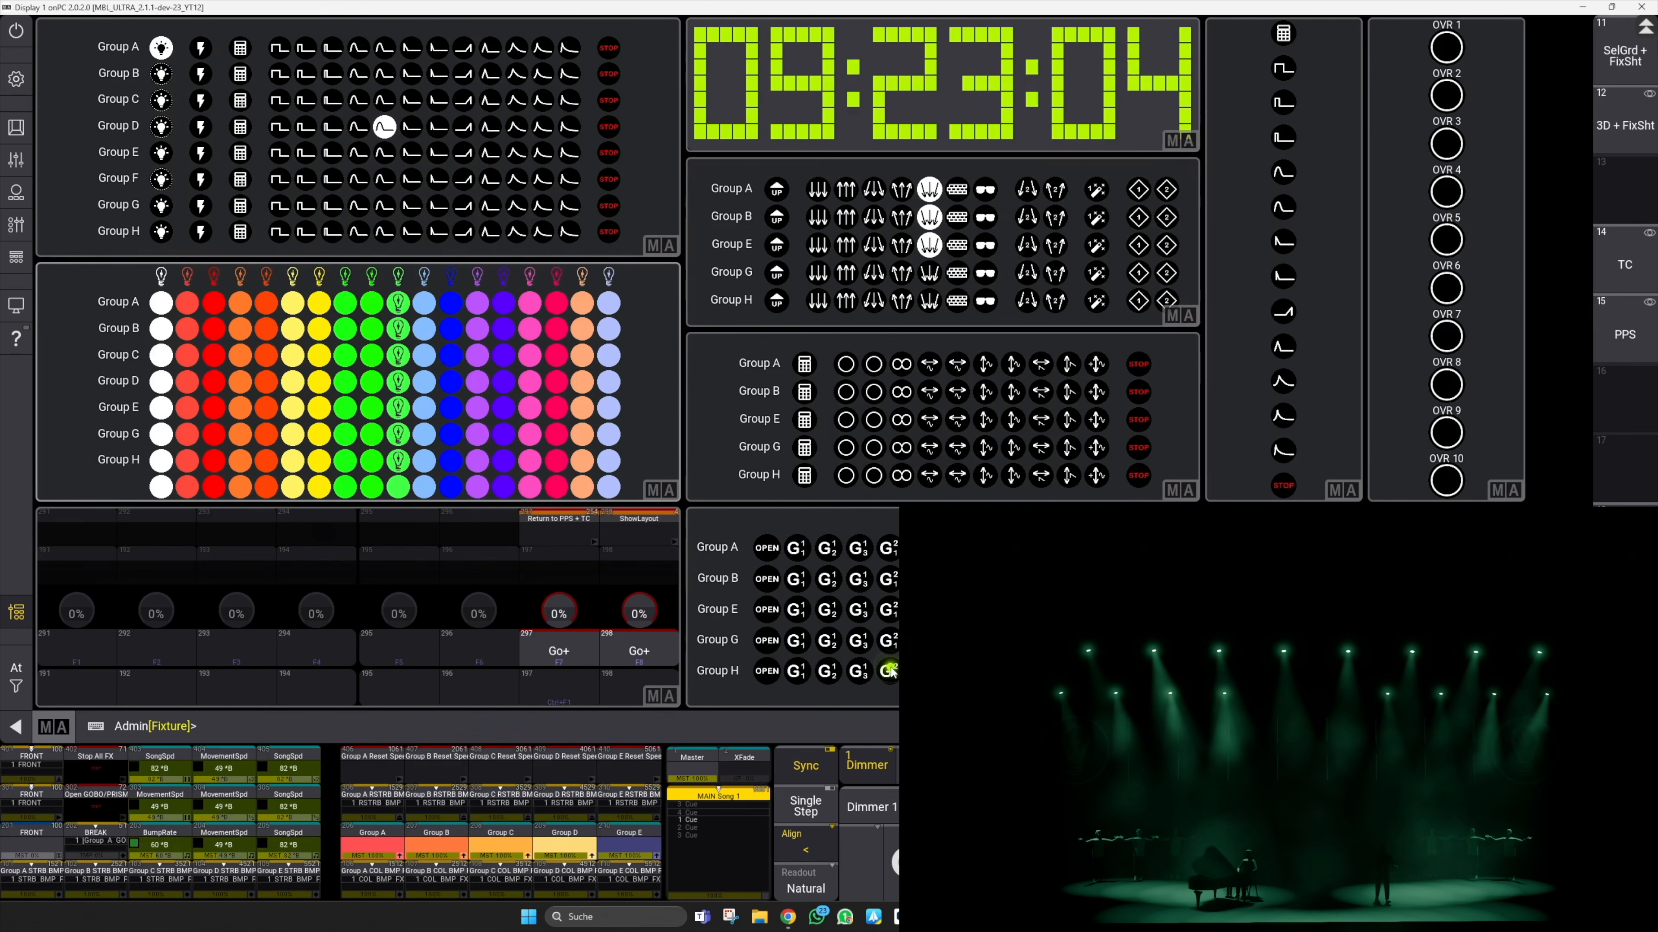
{"action": "left_click", "coordinate": [282, 52]}
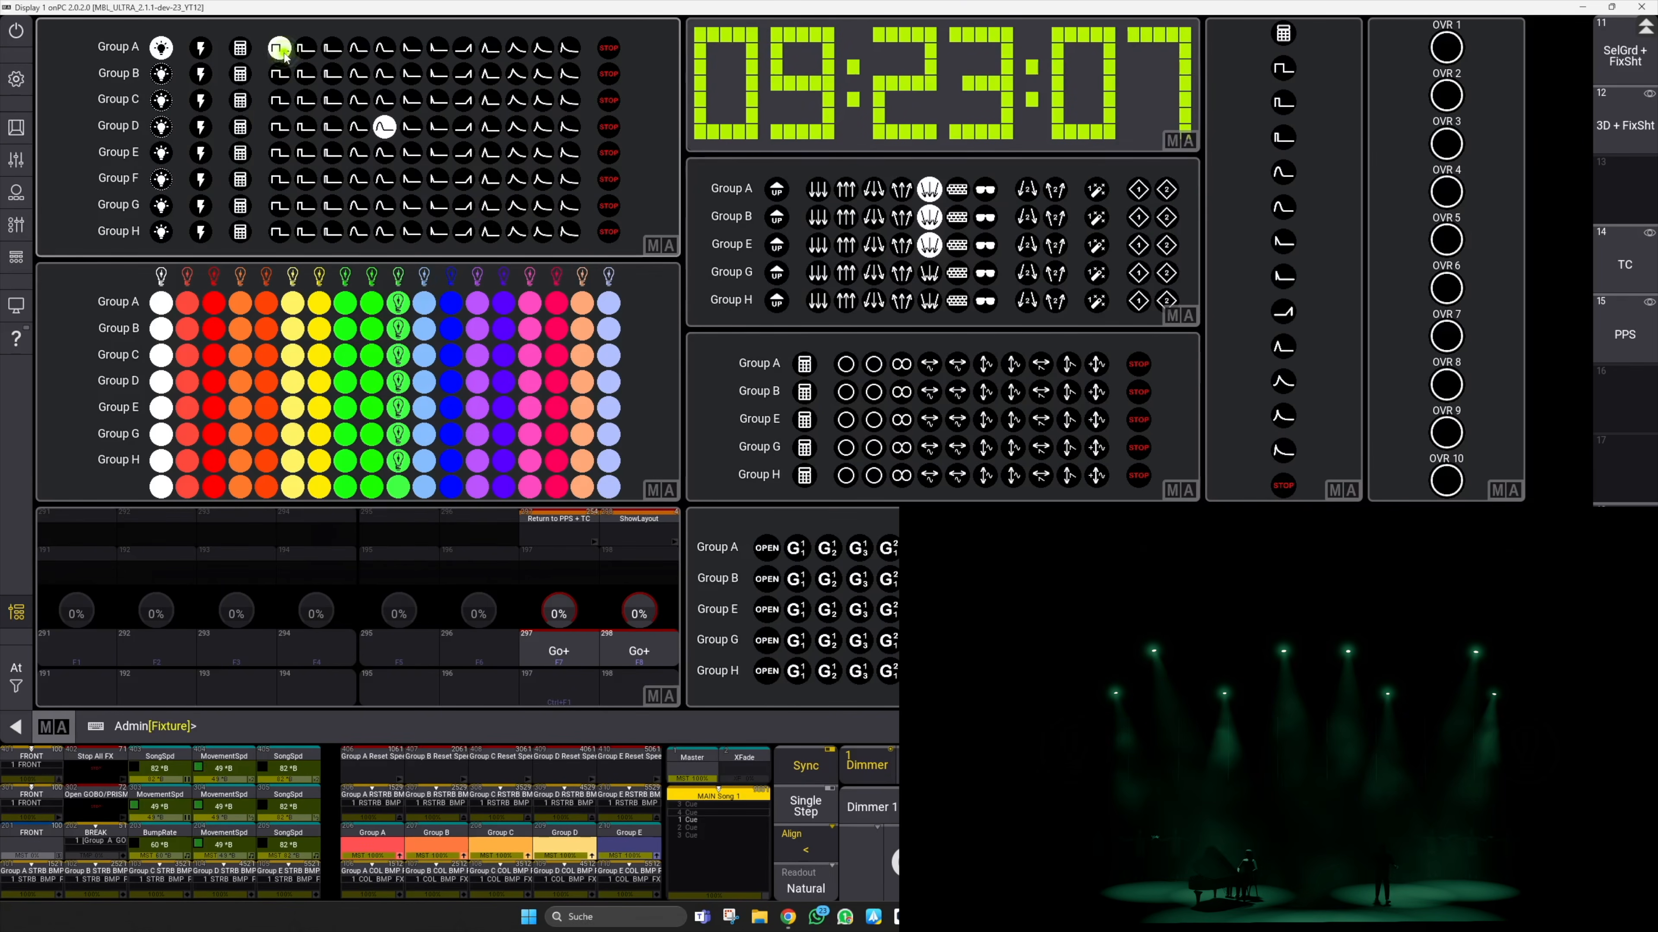
{"action": "left_click", "coordinate": [150, 78]}
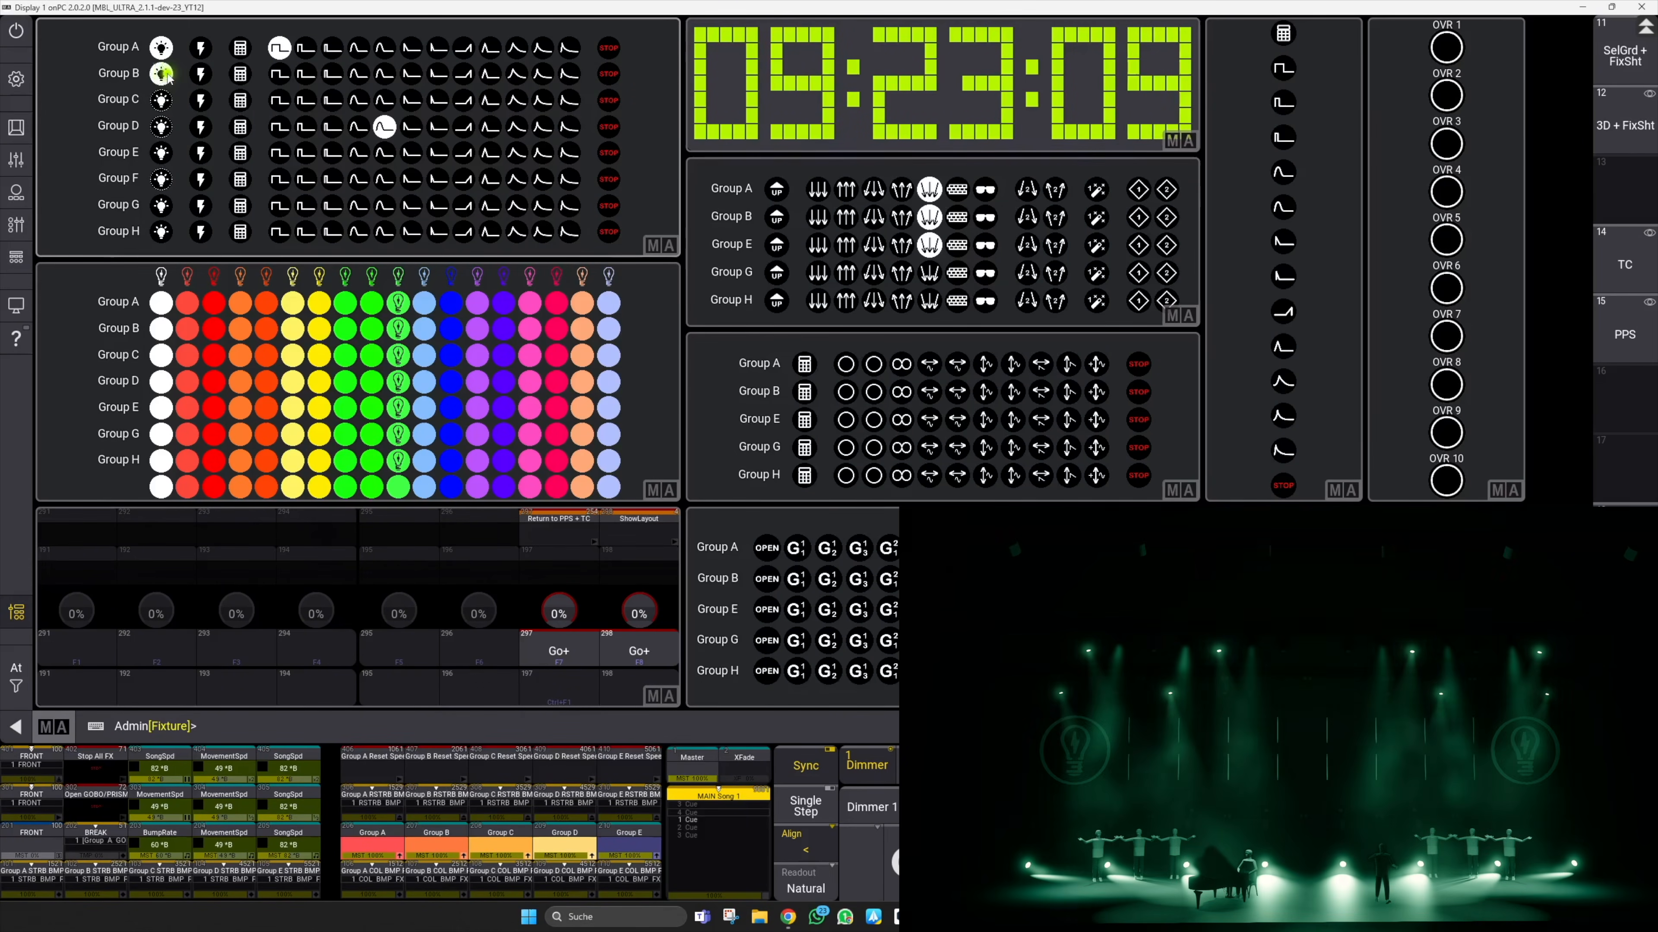
{"action": "left_click", "coordinate": [938, 393]}
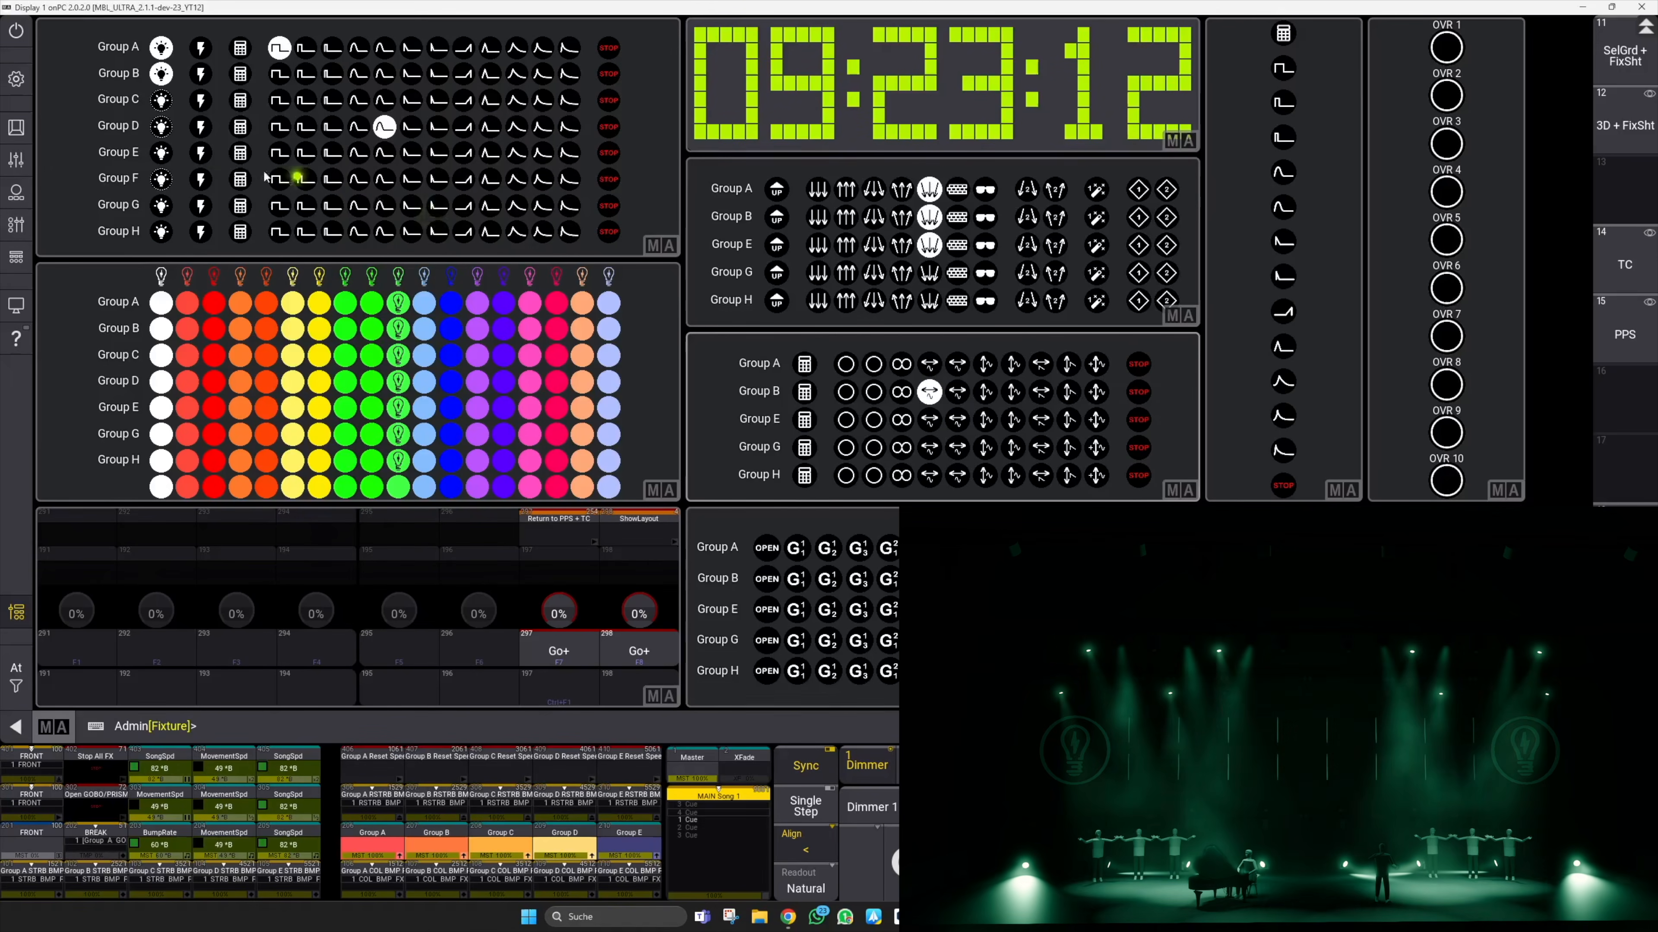
{"action": "left_click", "coordinate": [161, 127]}
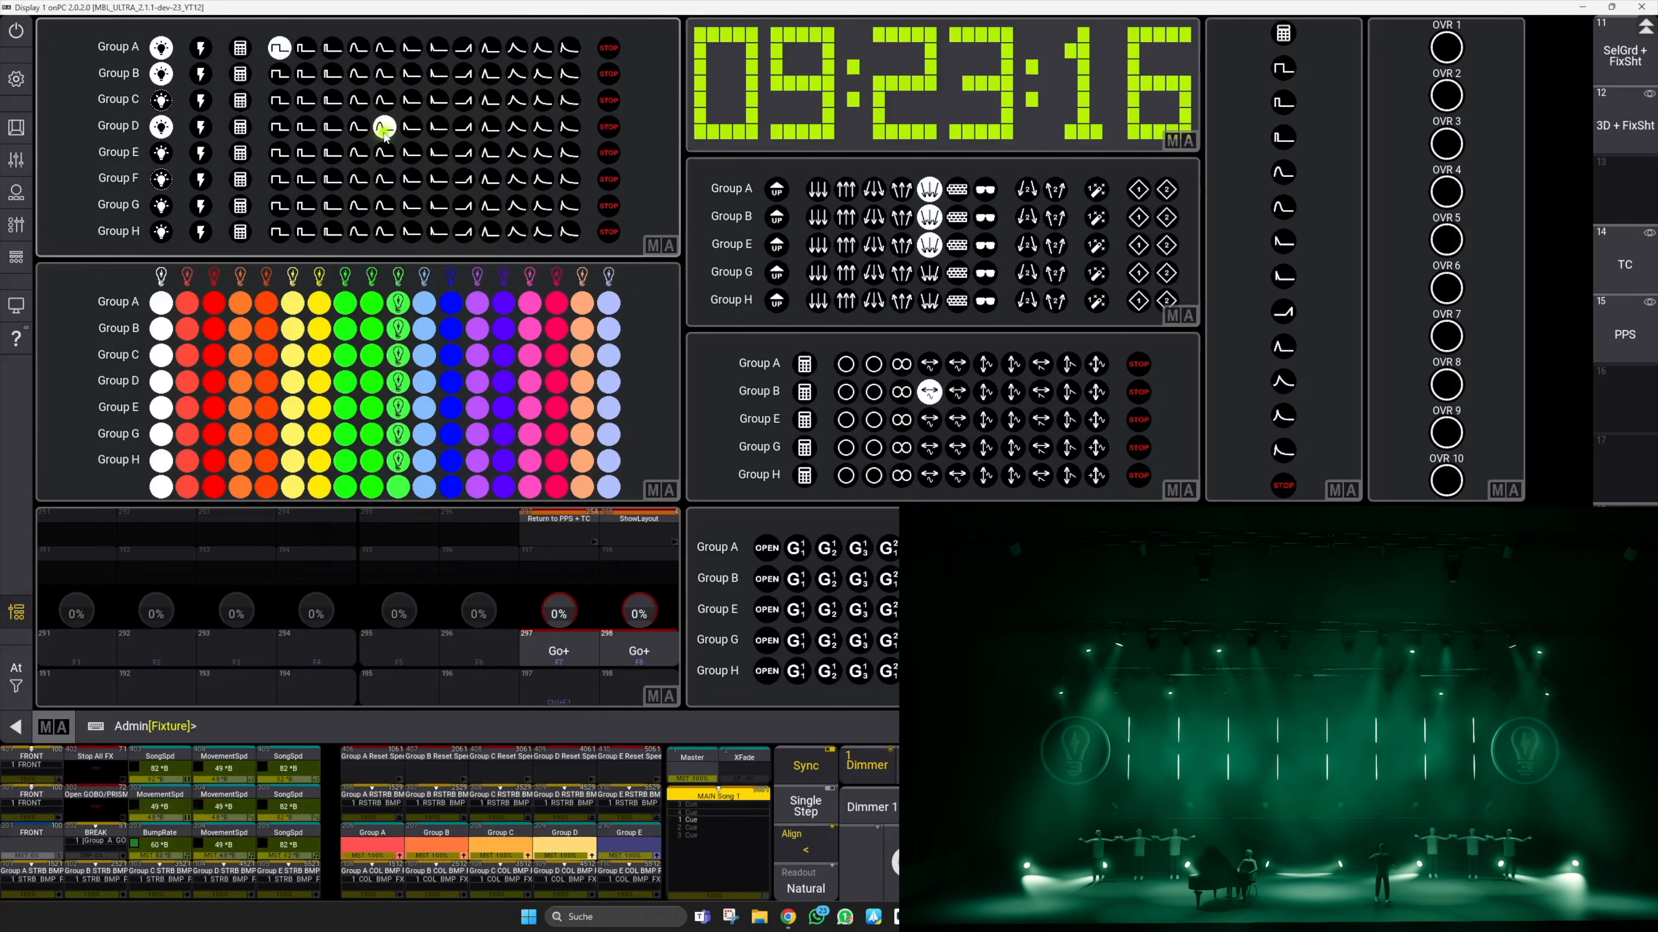
Step: Return to the playback view and record the whole look onto executor 211 with the CAPTURE ALL macro
{"action": "left_click", "coordinate": [561, 653]}
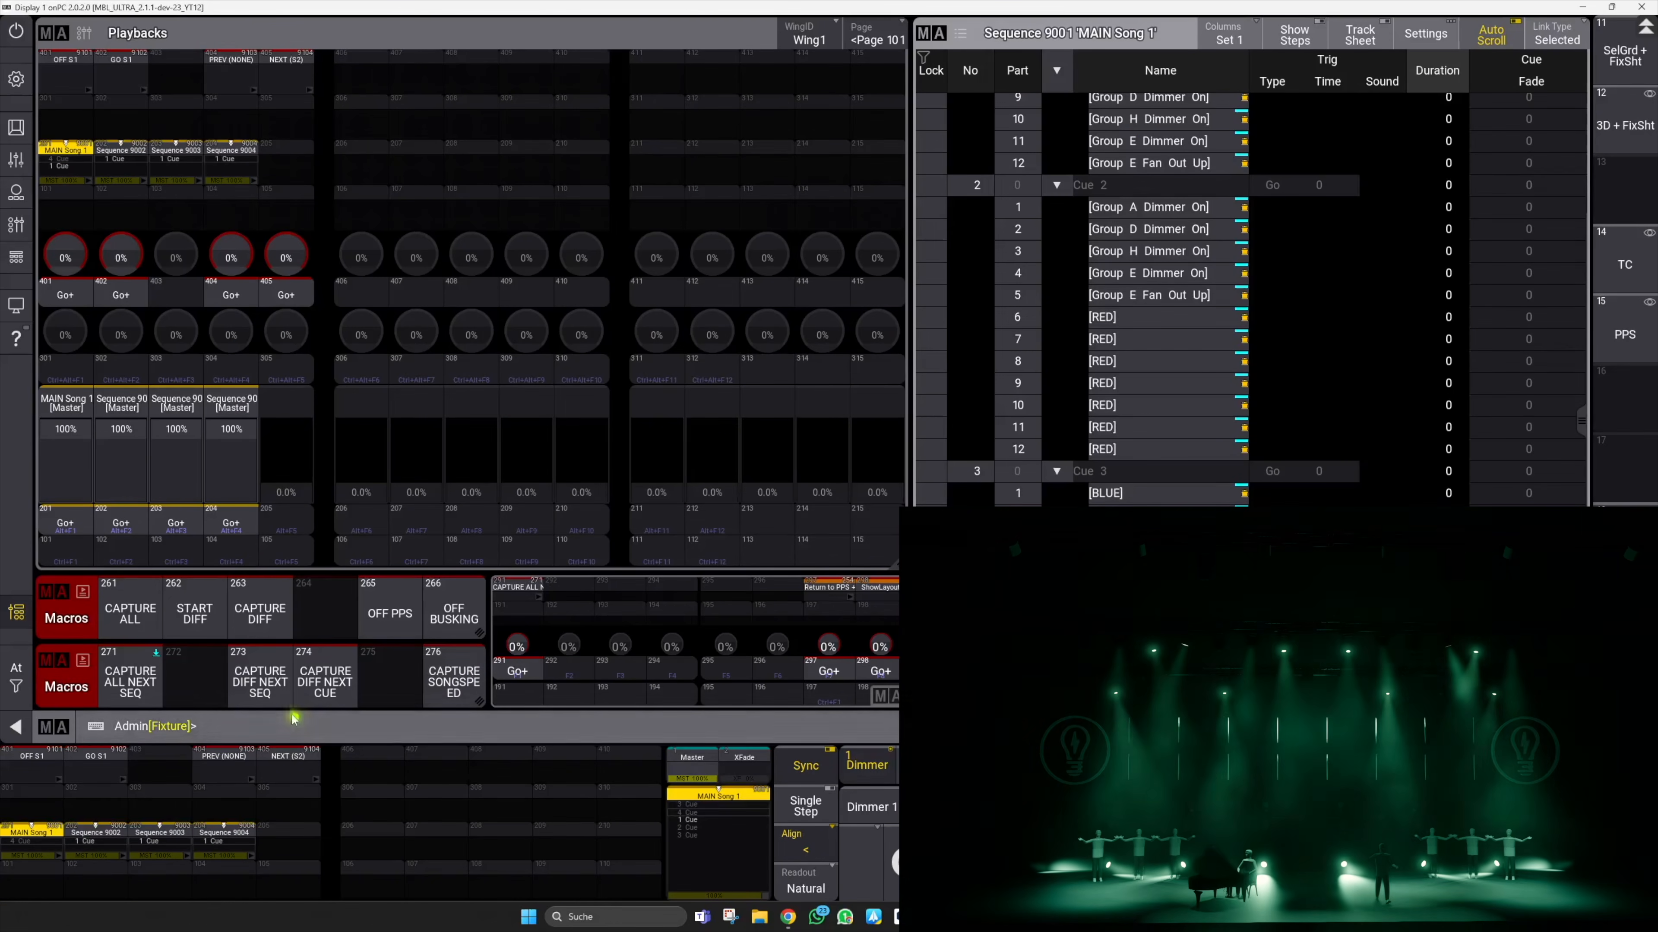
{"action": "left_click", "coordinate": [130, 610]}
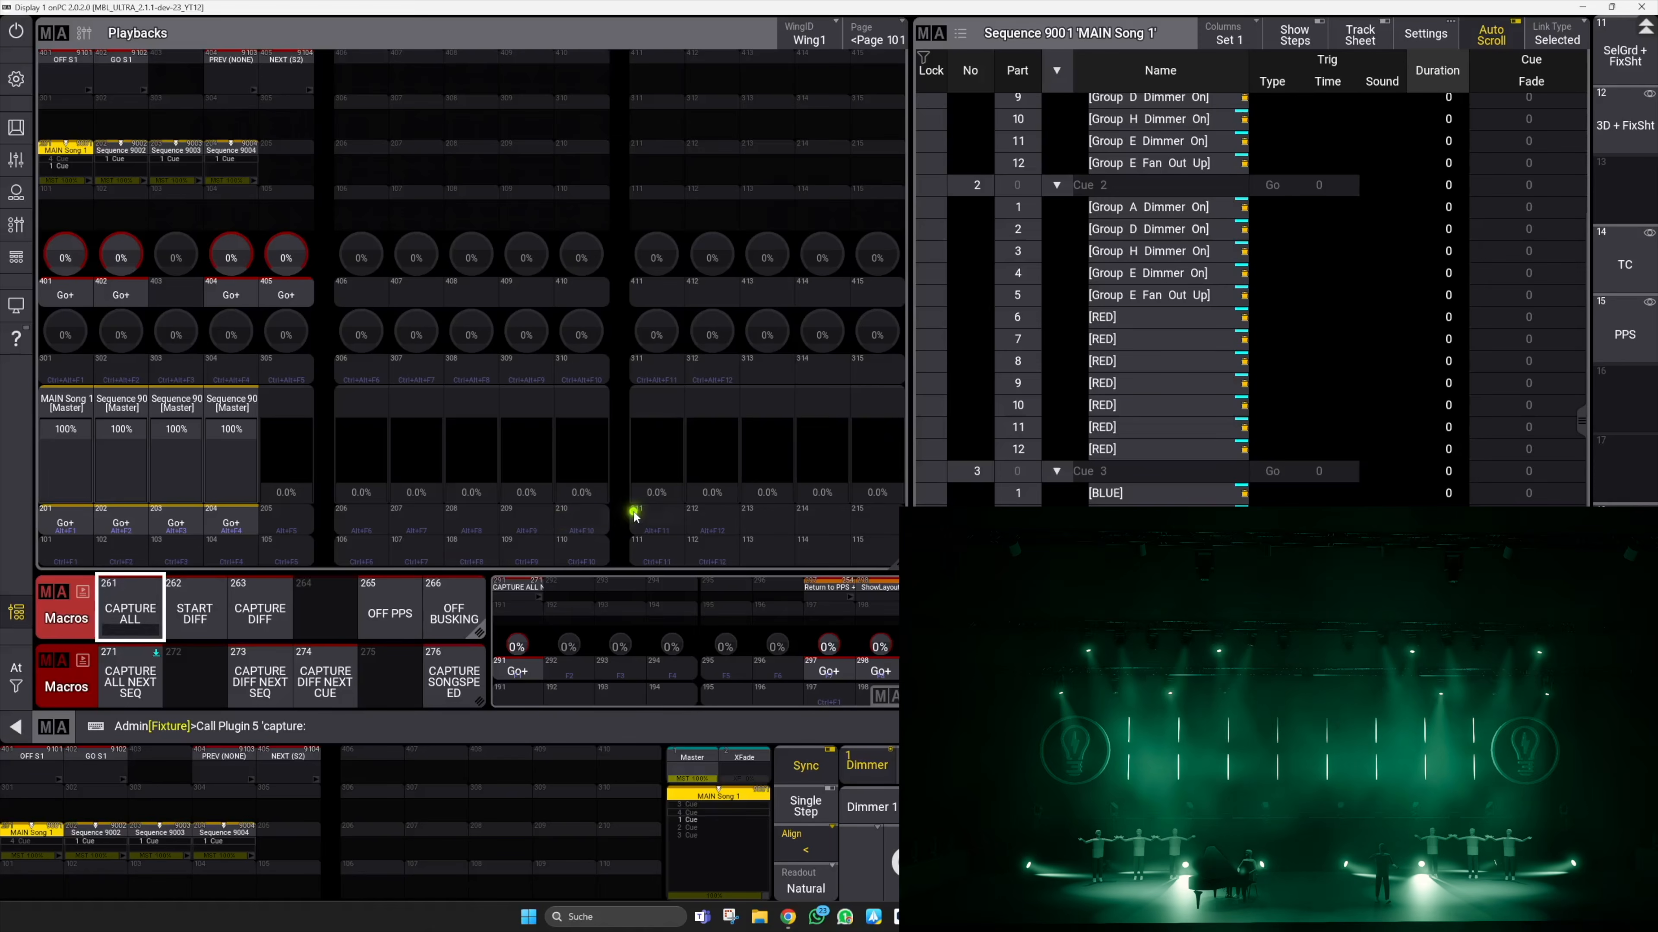
{"action": "left_click", "coordinate": [636, 516]}
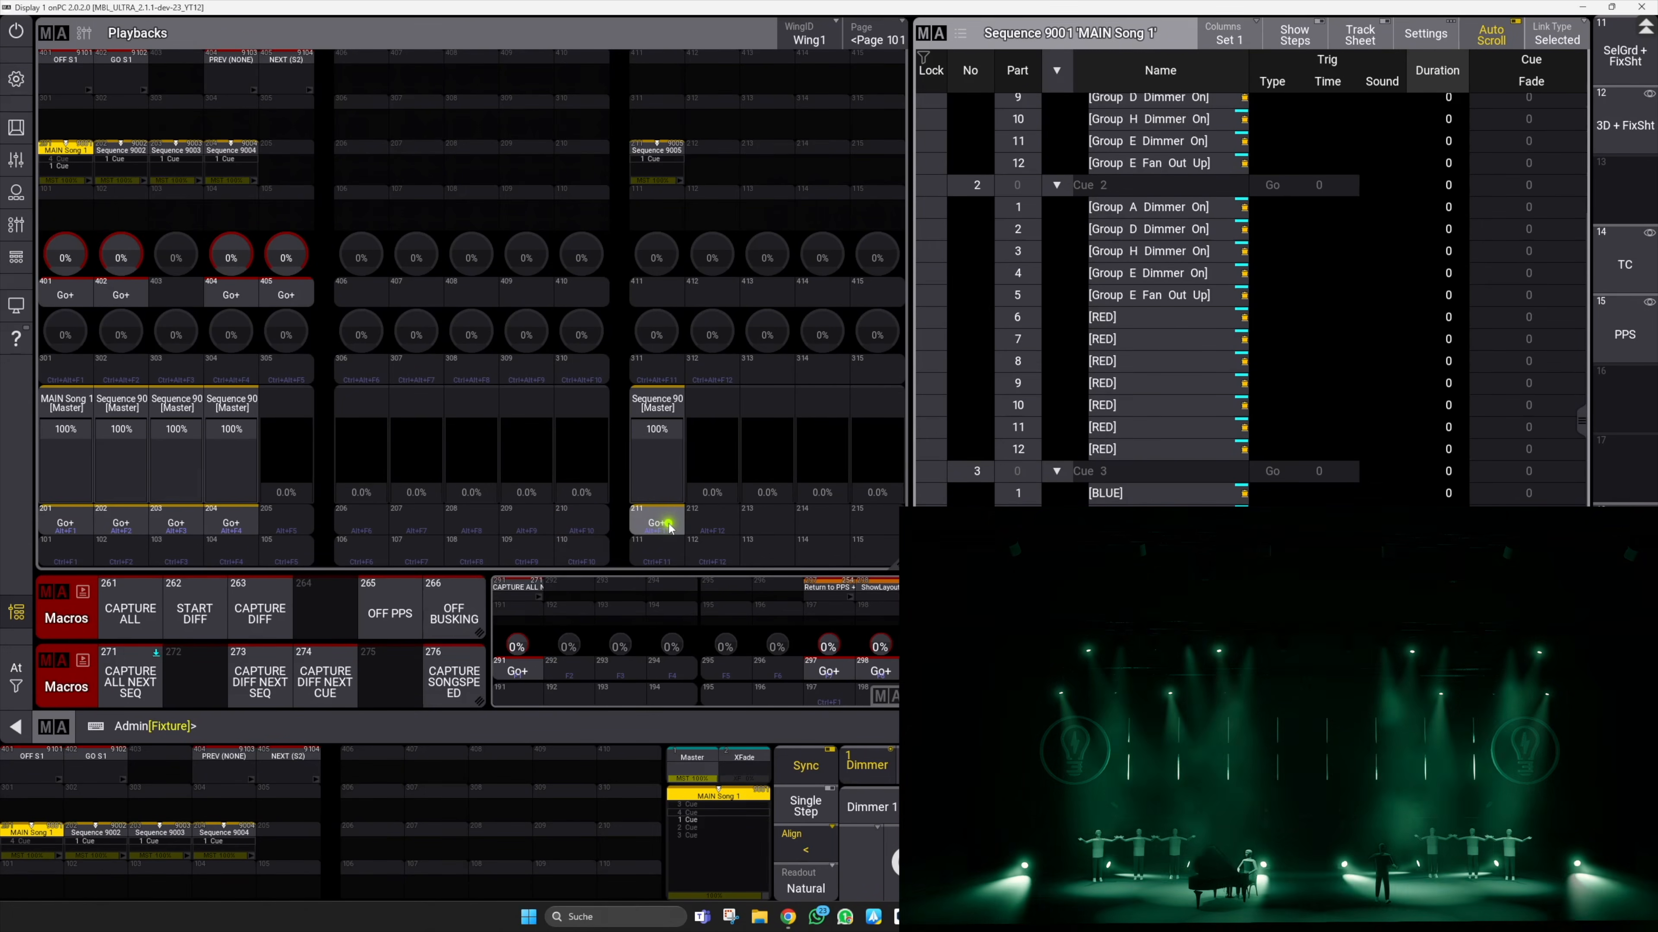
Step: Release the busking look with OFF BUSKING and play the captured sequence on executor 211
{"action": "left_click", "coordinate": [461, 617]}
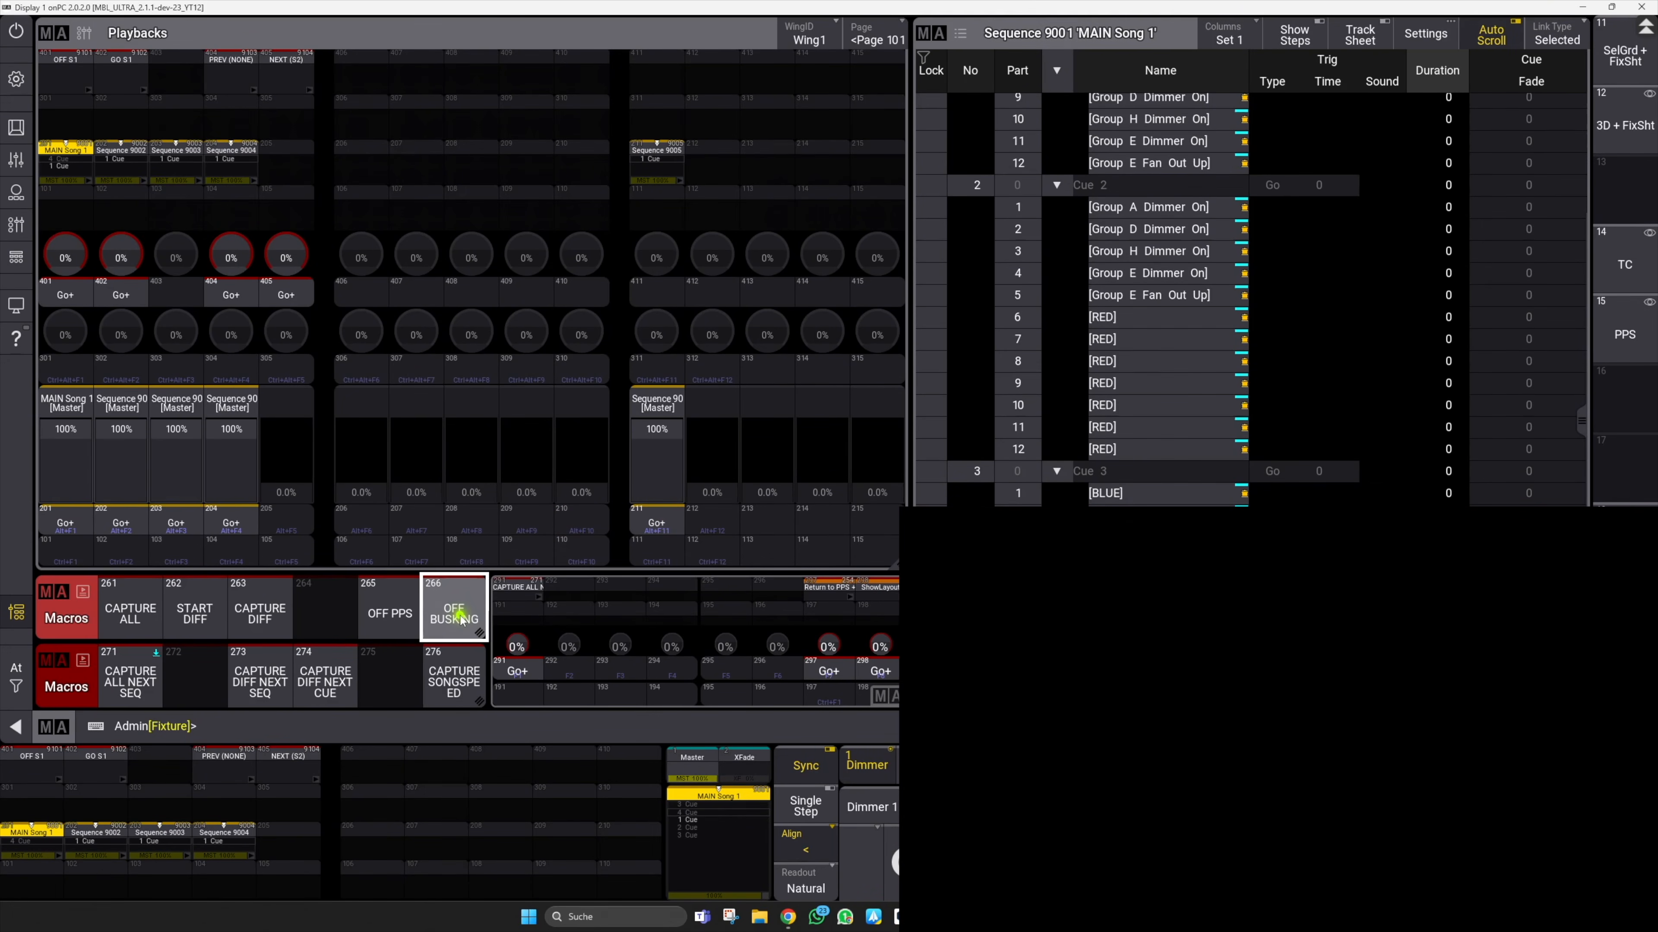
{"action": "left_click", "coordinate": [652, 524]}
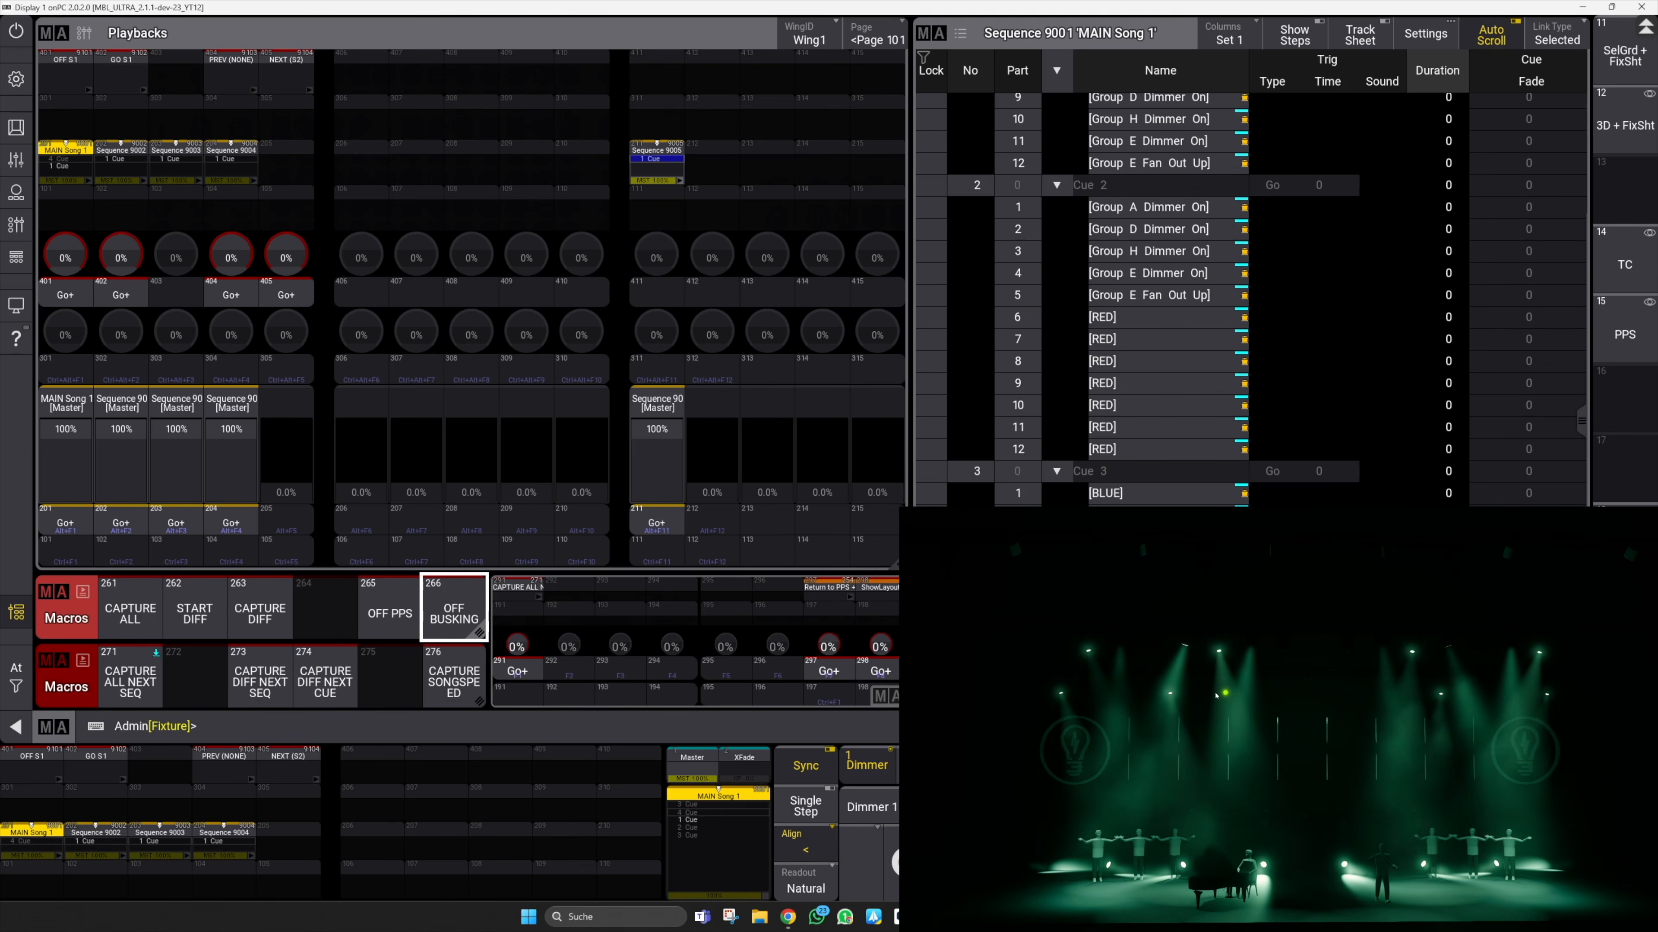
Step: Select the sequence on executor 211 to show its recorded parts in the sequence sheet
{"action": "left_click", "coordinate": [551, 589]}
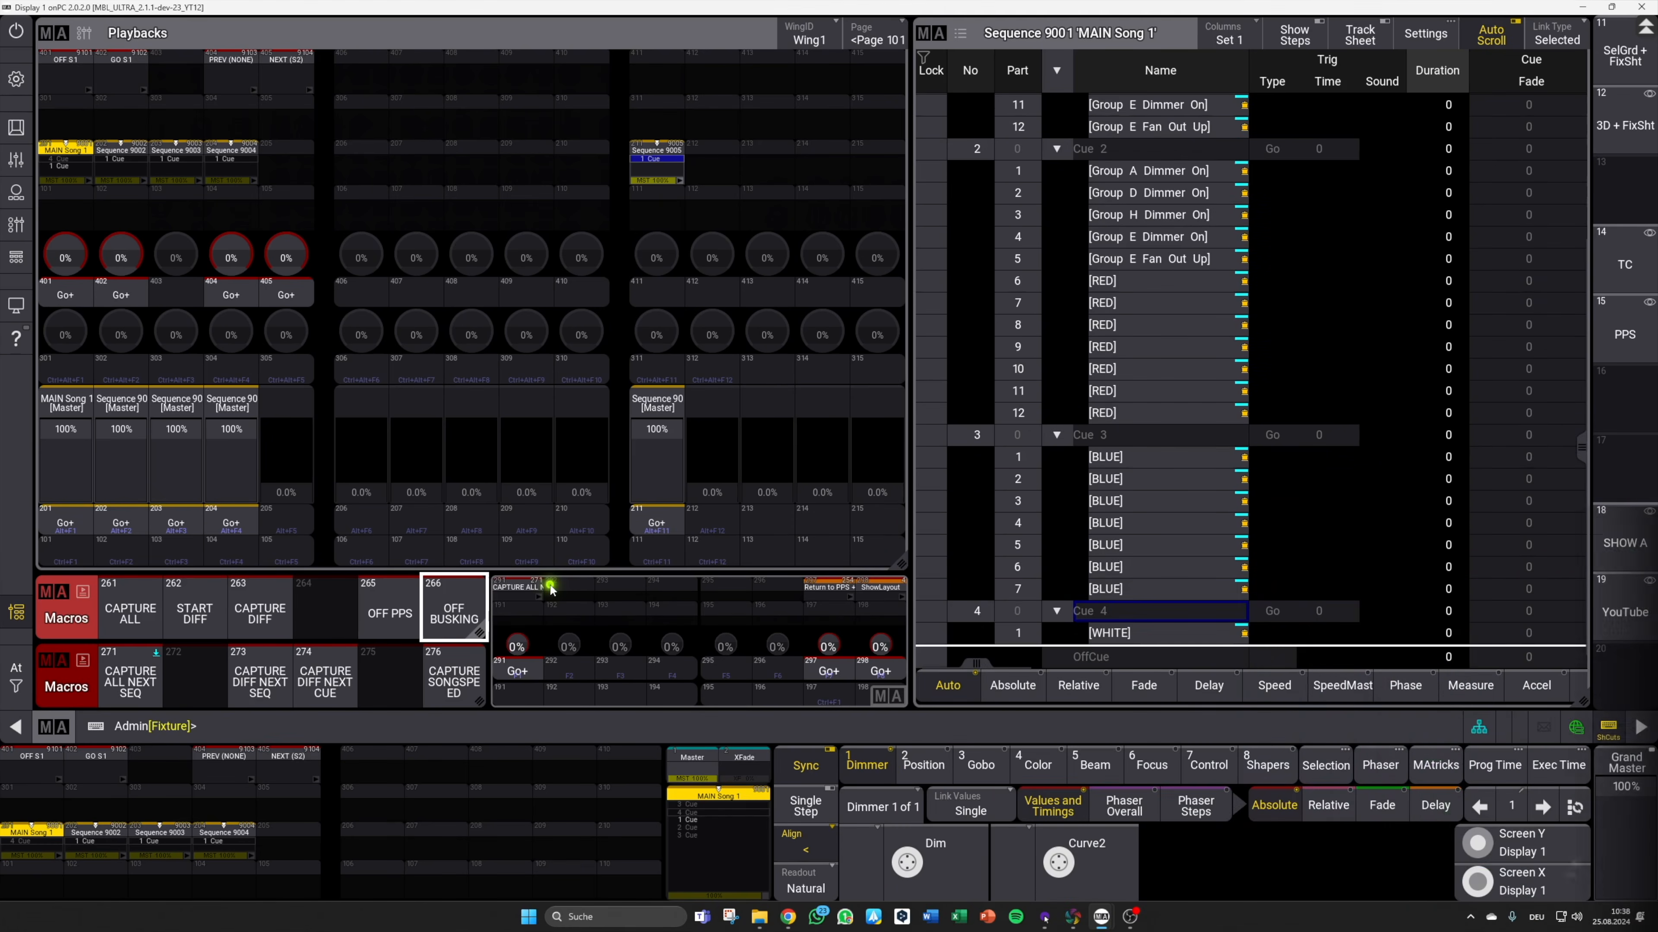
{"action": "key", "text": "l"}
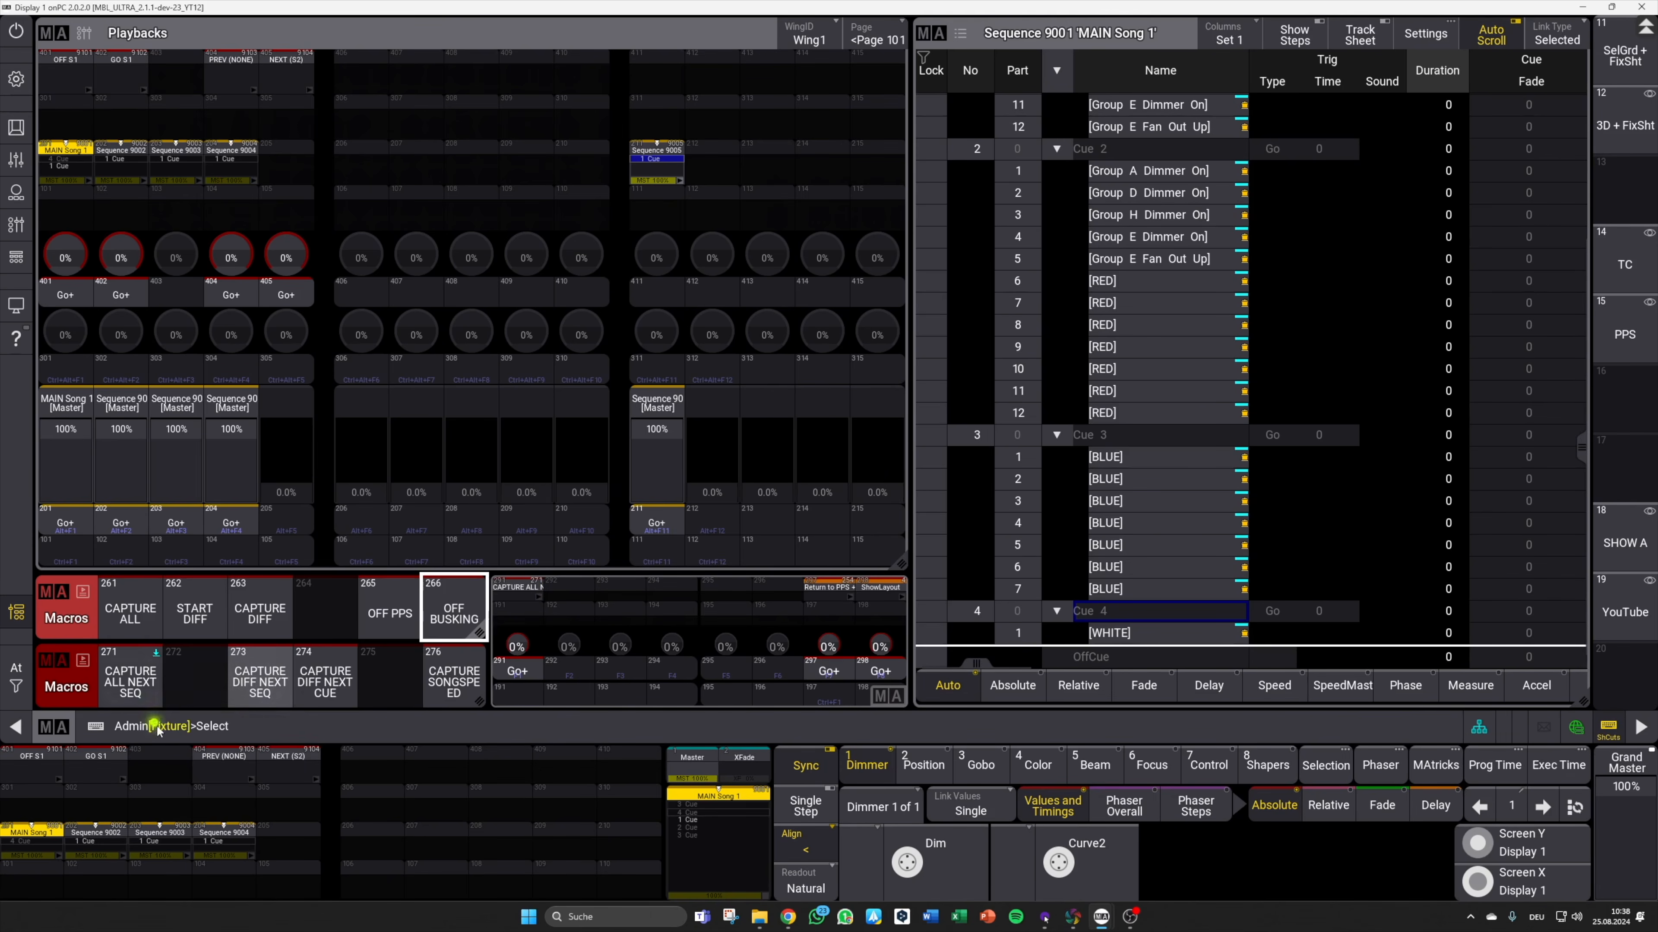
{"action": "left_click", "coordinate": [657, 522]}
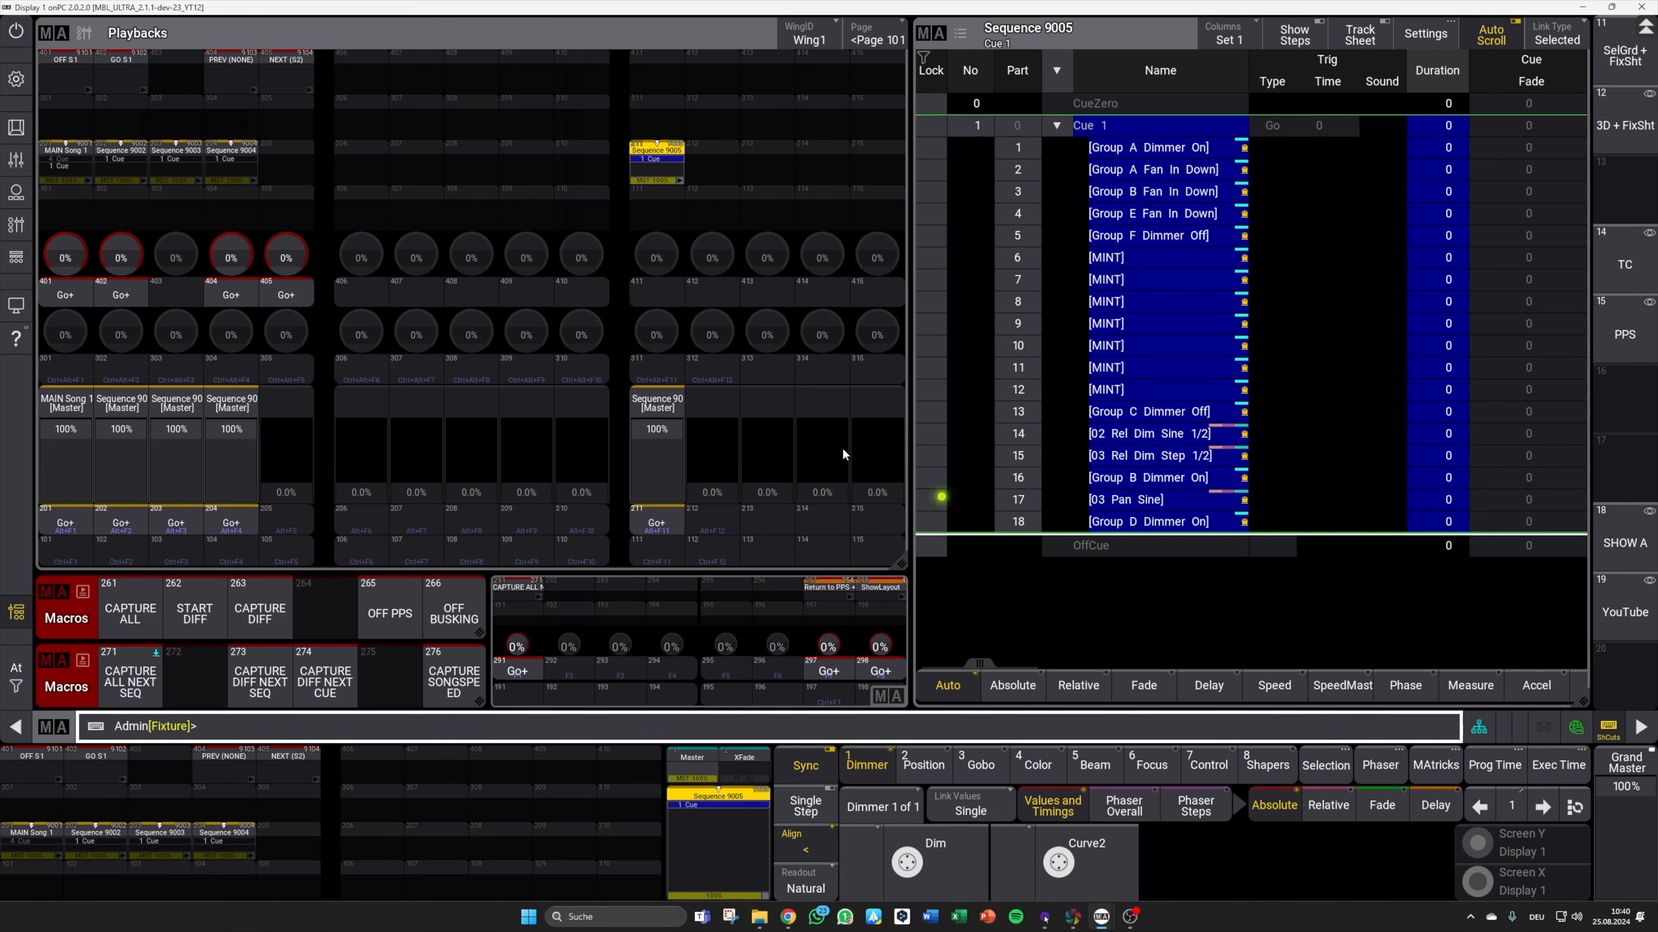
Step: Look at the busking executors on Page 1 in the full playbacks overlay and return to the playback view
{"action": "left_click", "coordinate": [18, 228]}
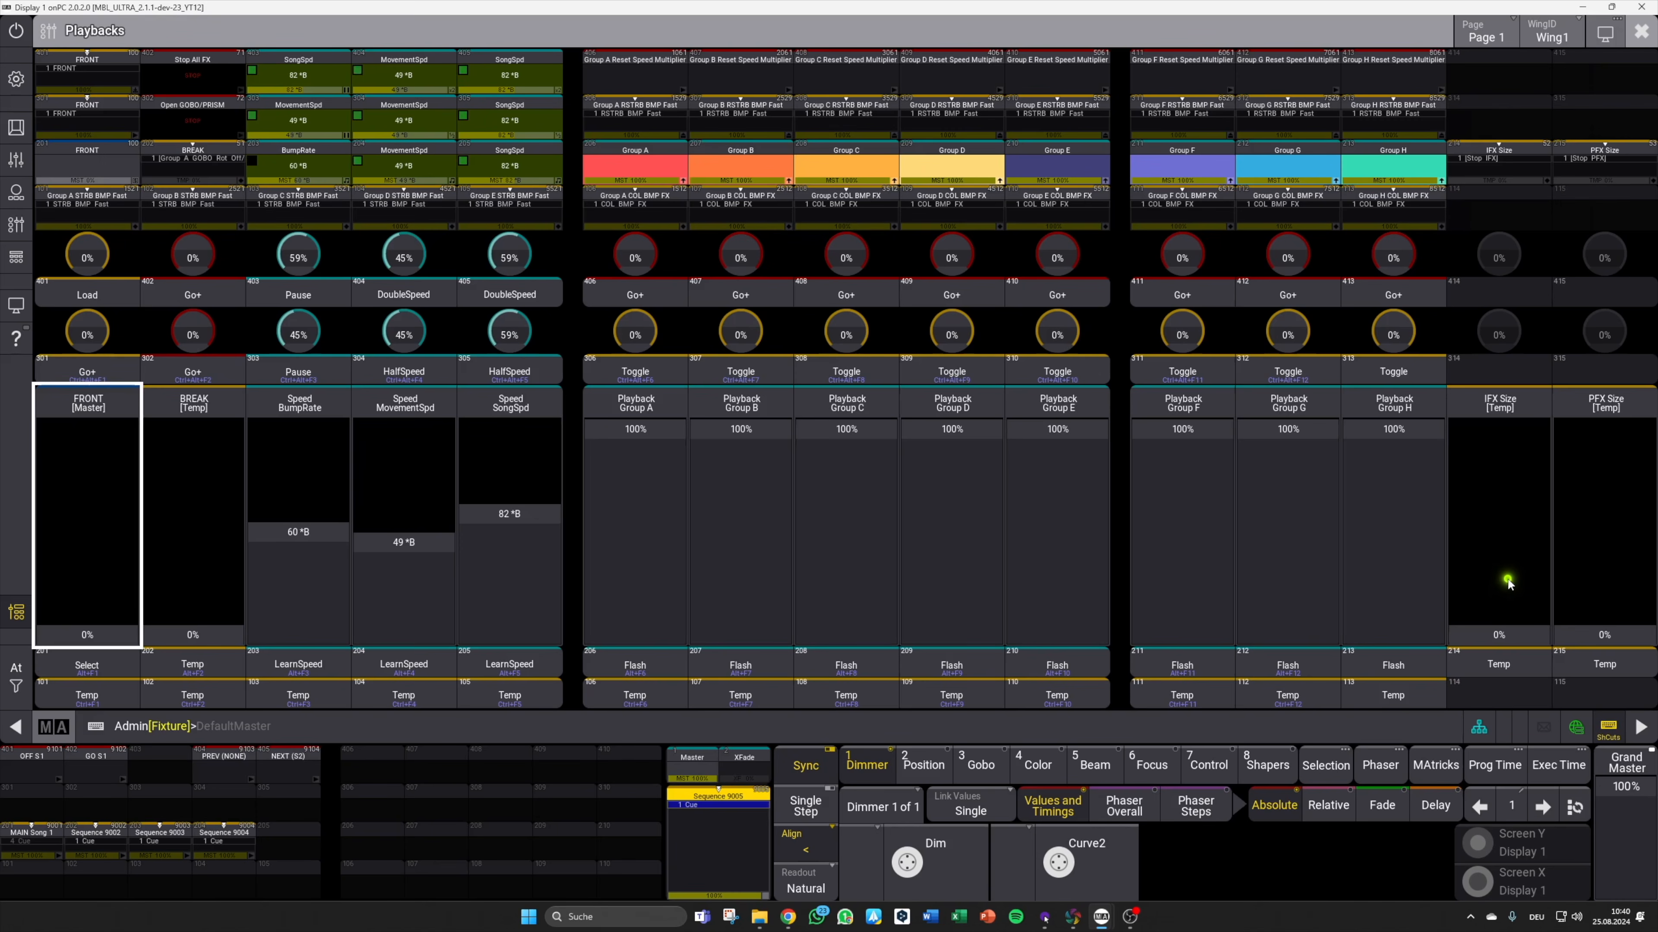
{"action": "left_click", "coordinate": [1641, 36]}
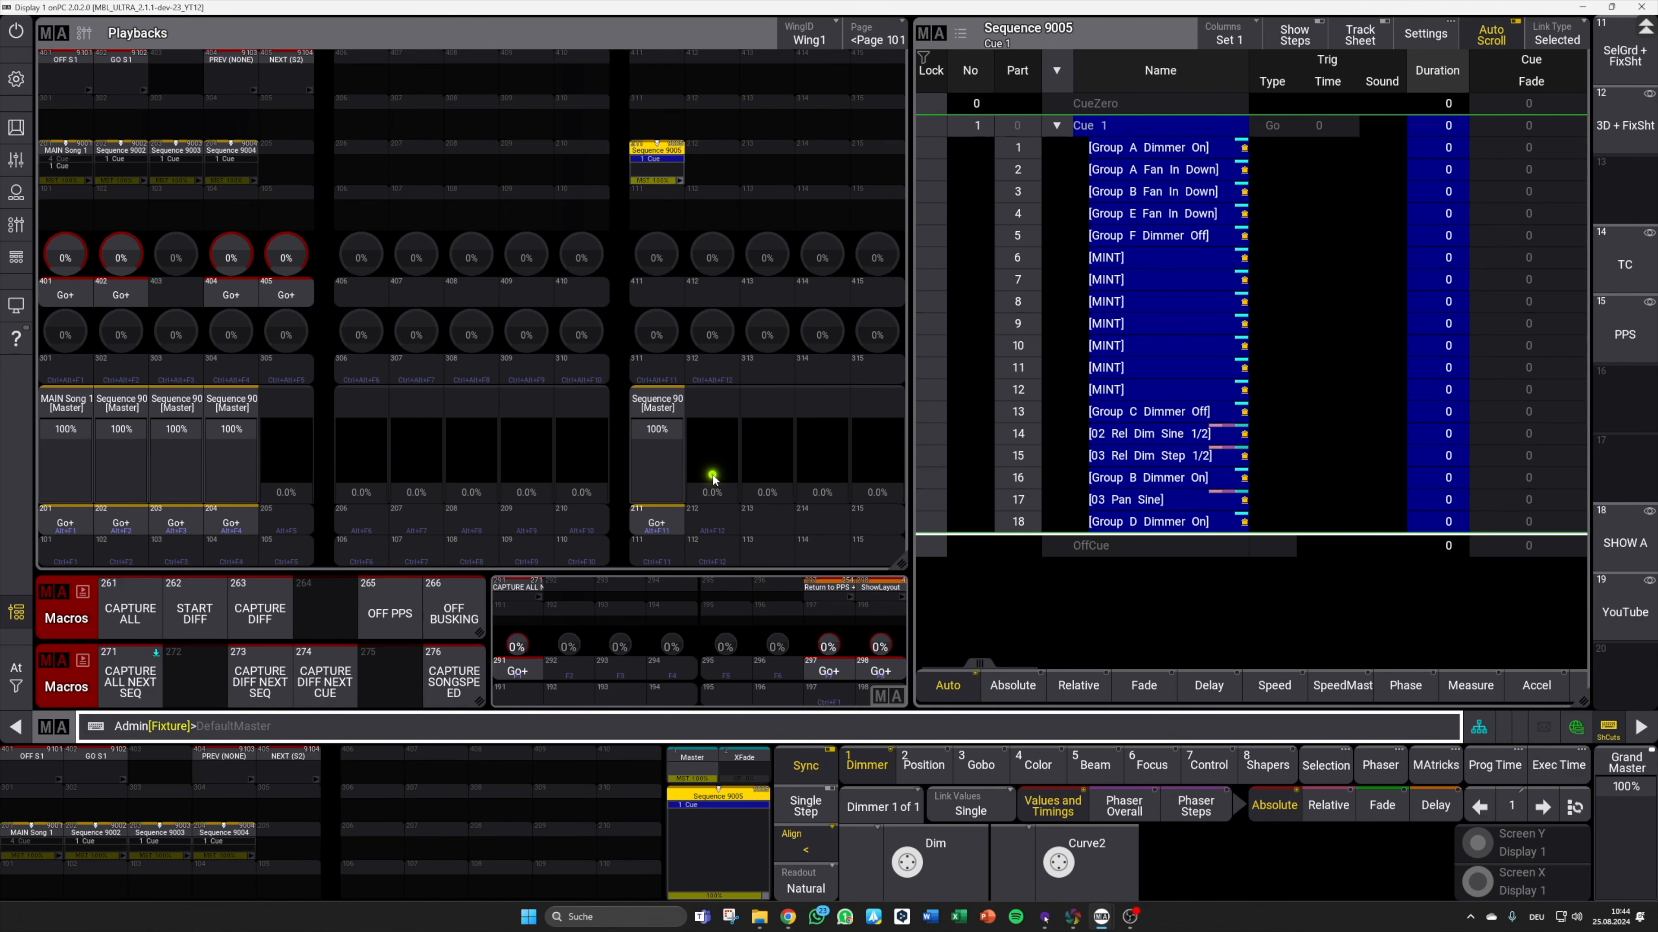
{"action": "left_click", "coordinate": [20, 226]}
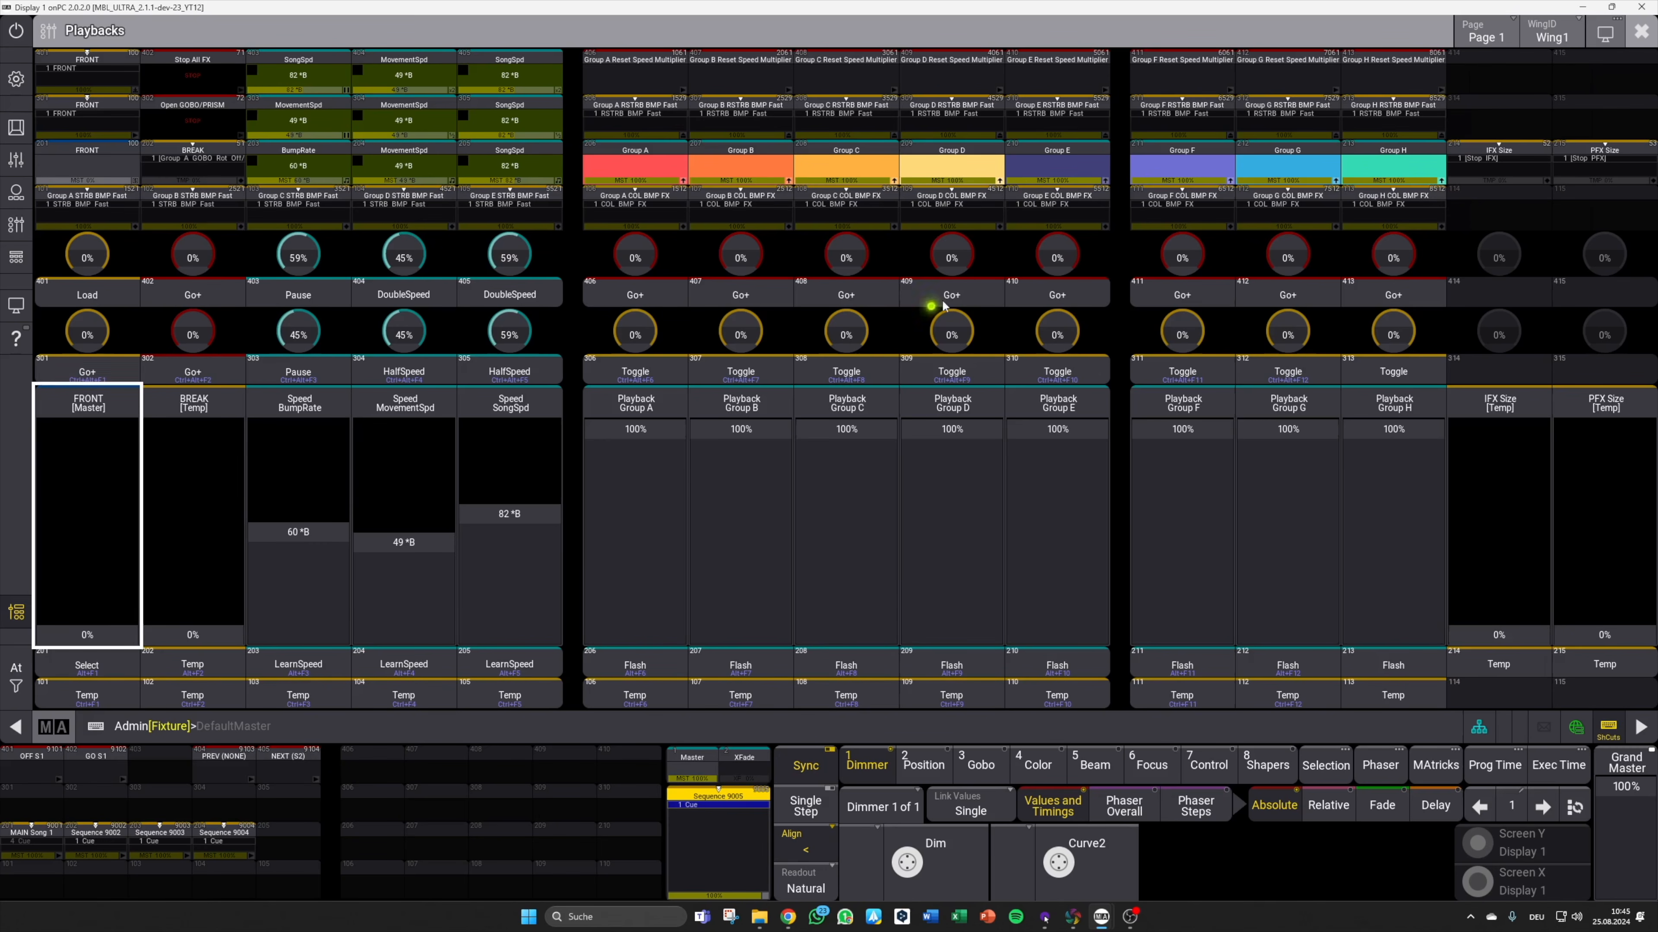
{"action": "left_click", "coordinate": [1641, 31]}
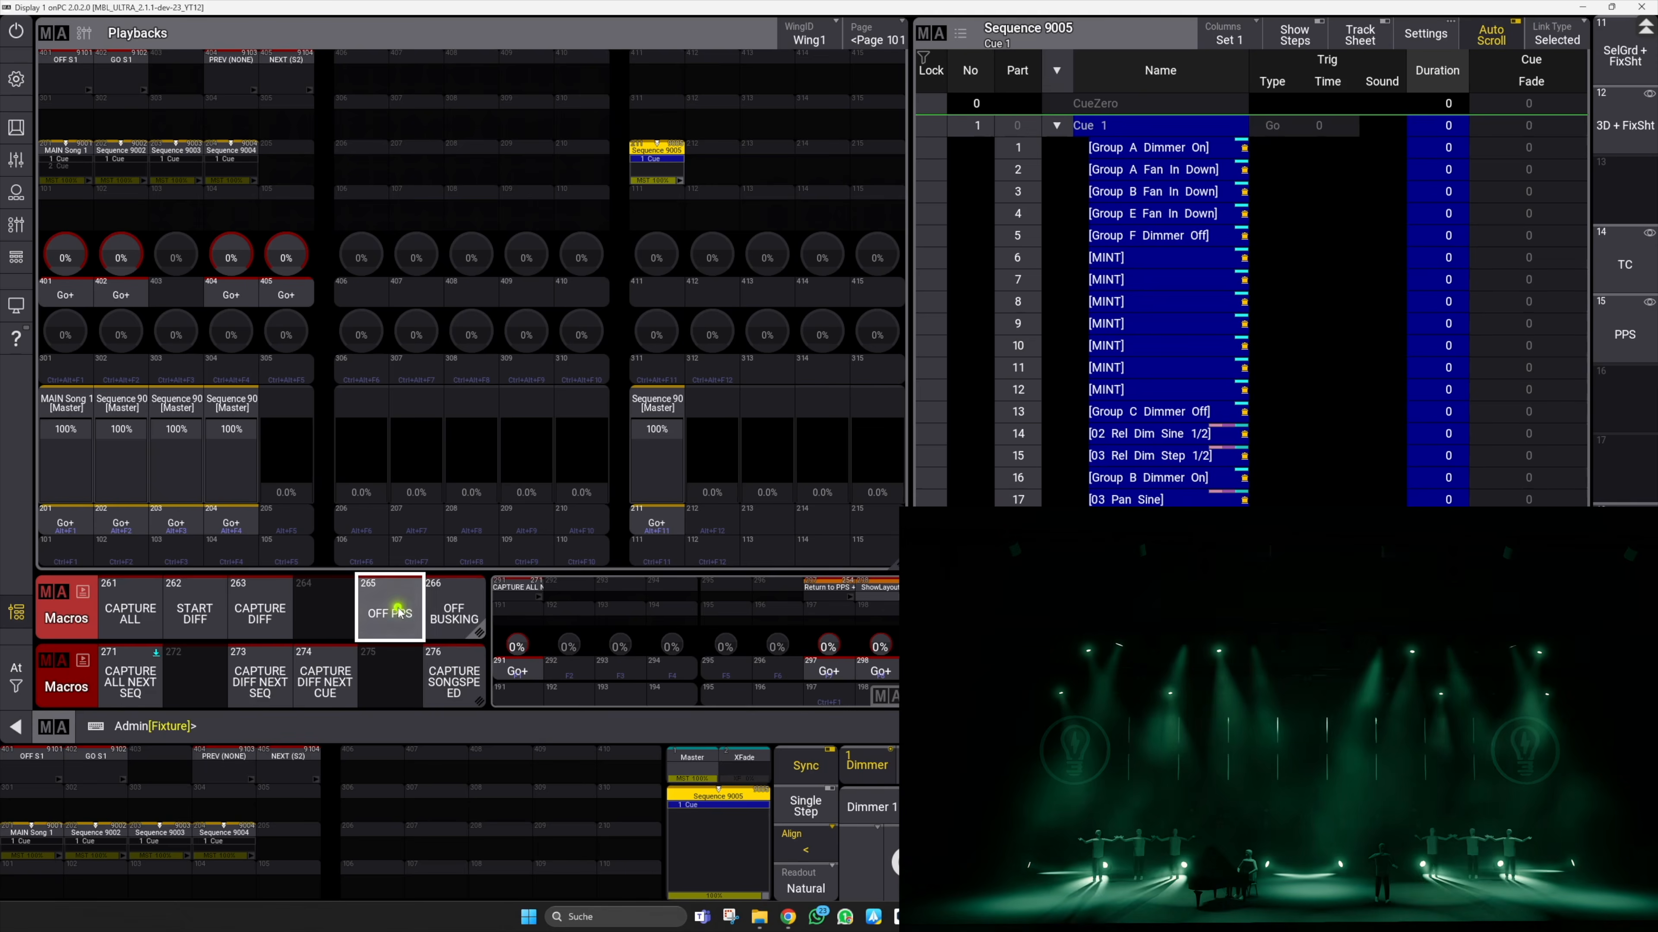
Step: Release the busking look with OFF BUSKING and play the first cue of MAIN Song 1
{"action": "left_click", "coordinate": [454, 614]}
{"action": "left_click", "coordinate": [71, 518]}
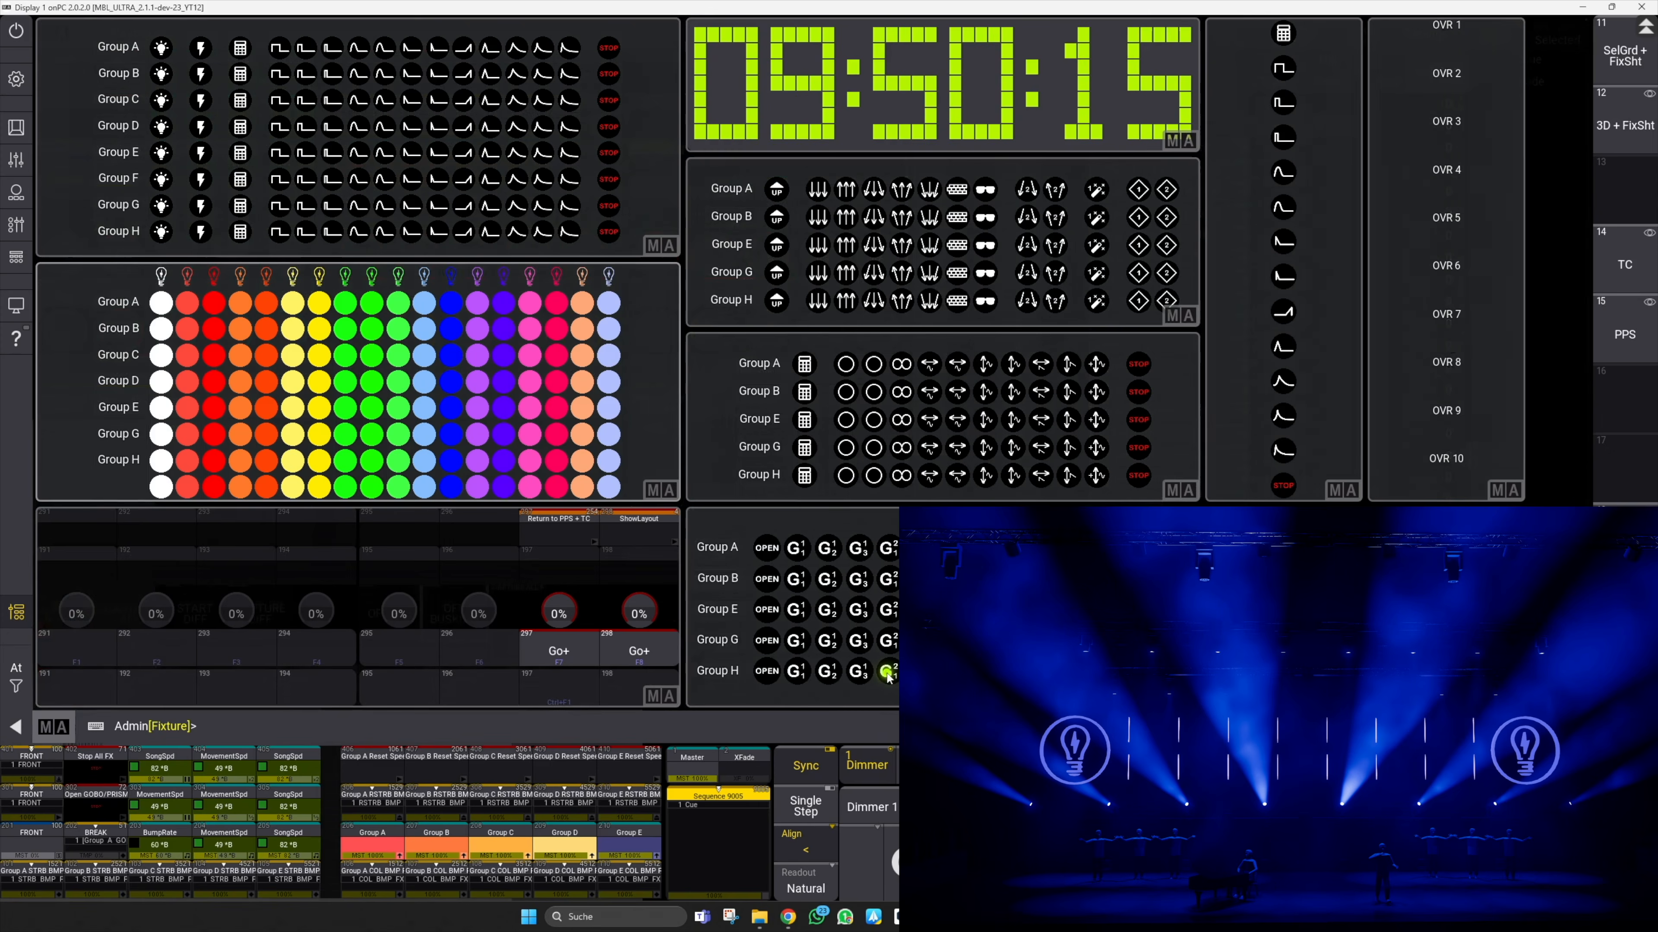
Step: Open the busking layout and add a circle movement on Group A and a pan movement on Group E
{"action": "left_click", "coordinate": [882, 676]}
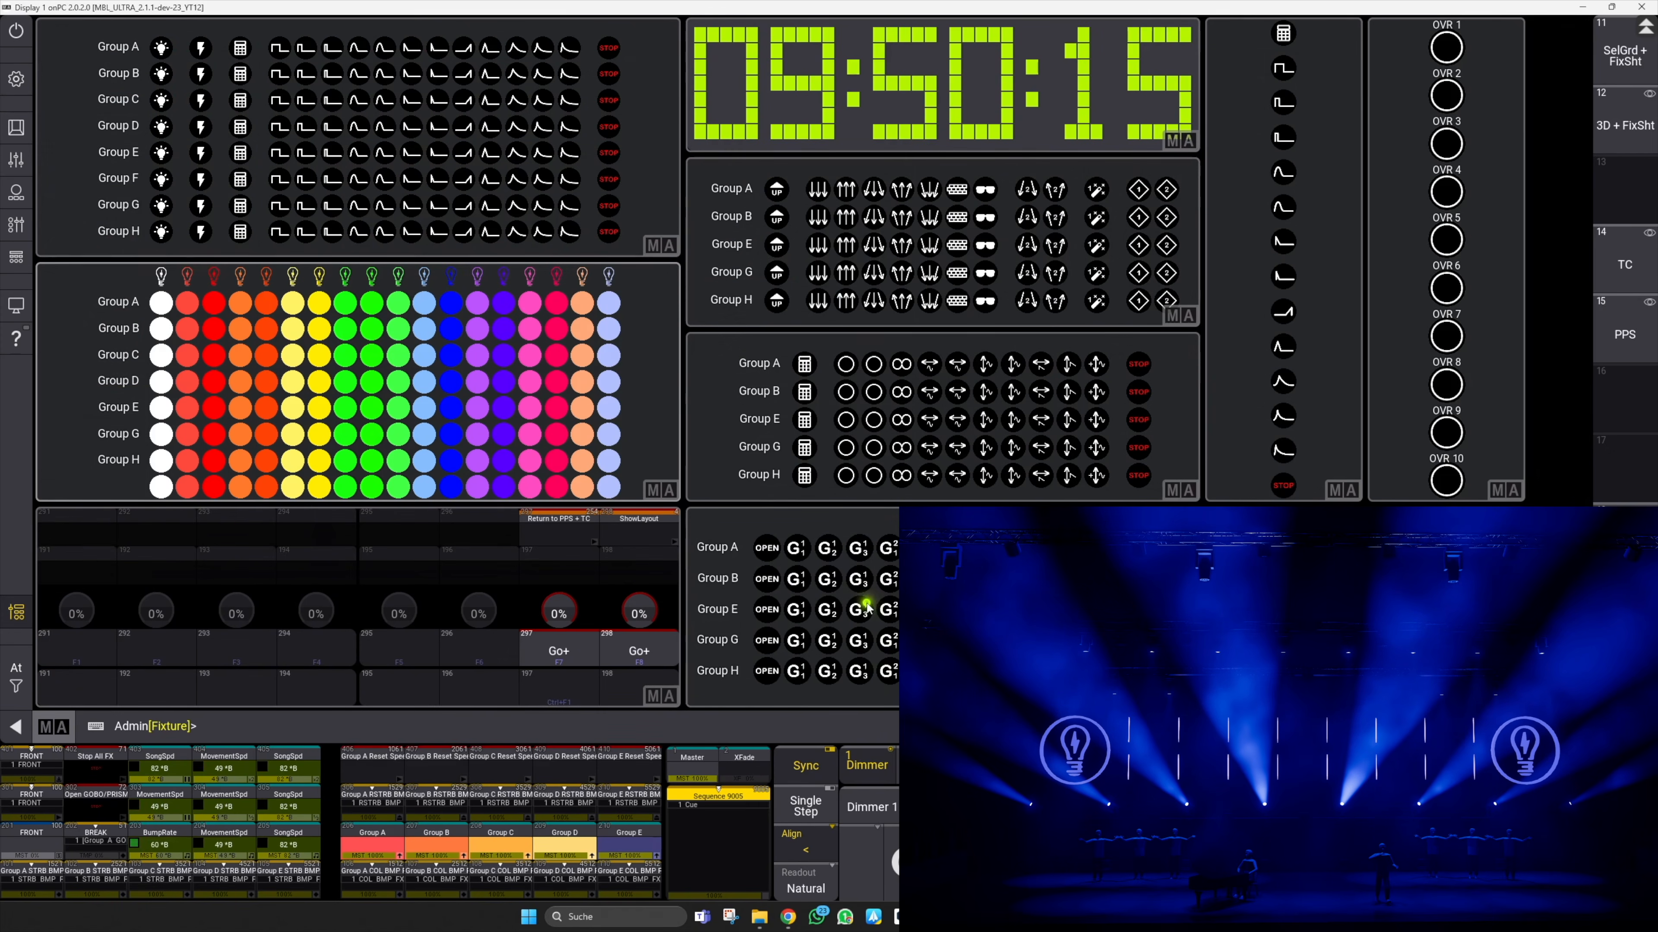
{"action": "left_click", "coordinate": [934, 369]}
{"action": "left_click", "coordinate": [847, 365]}
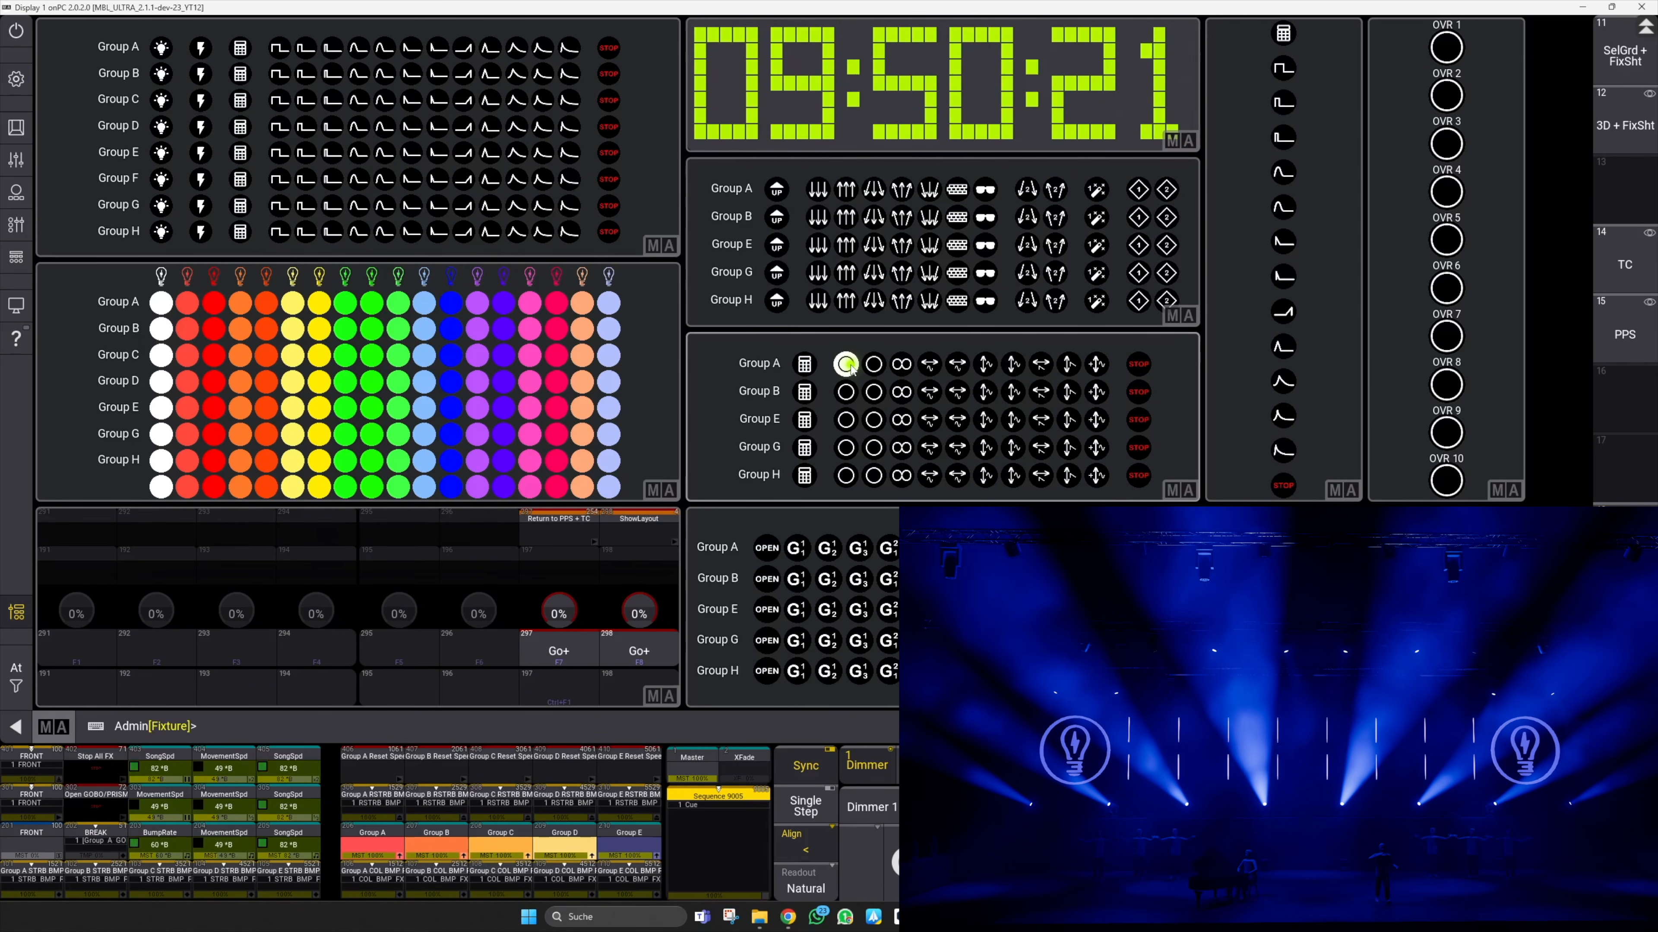
{"action": "left_click", "coordinate": [931, 421]}
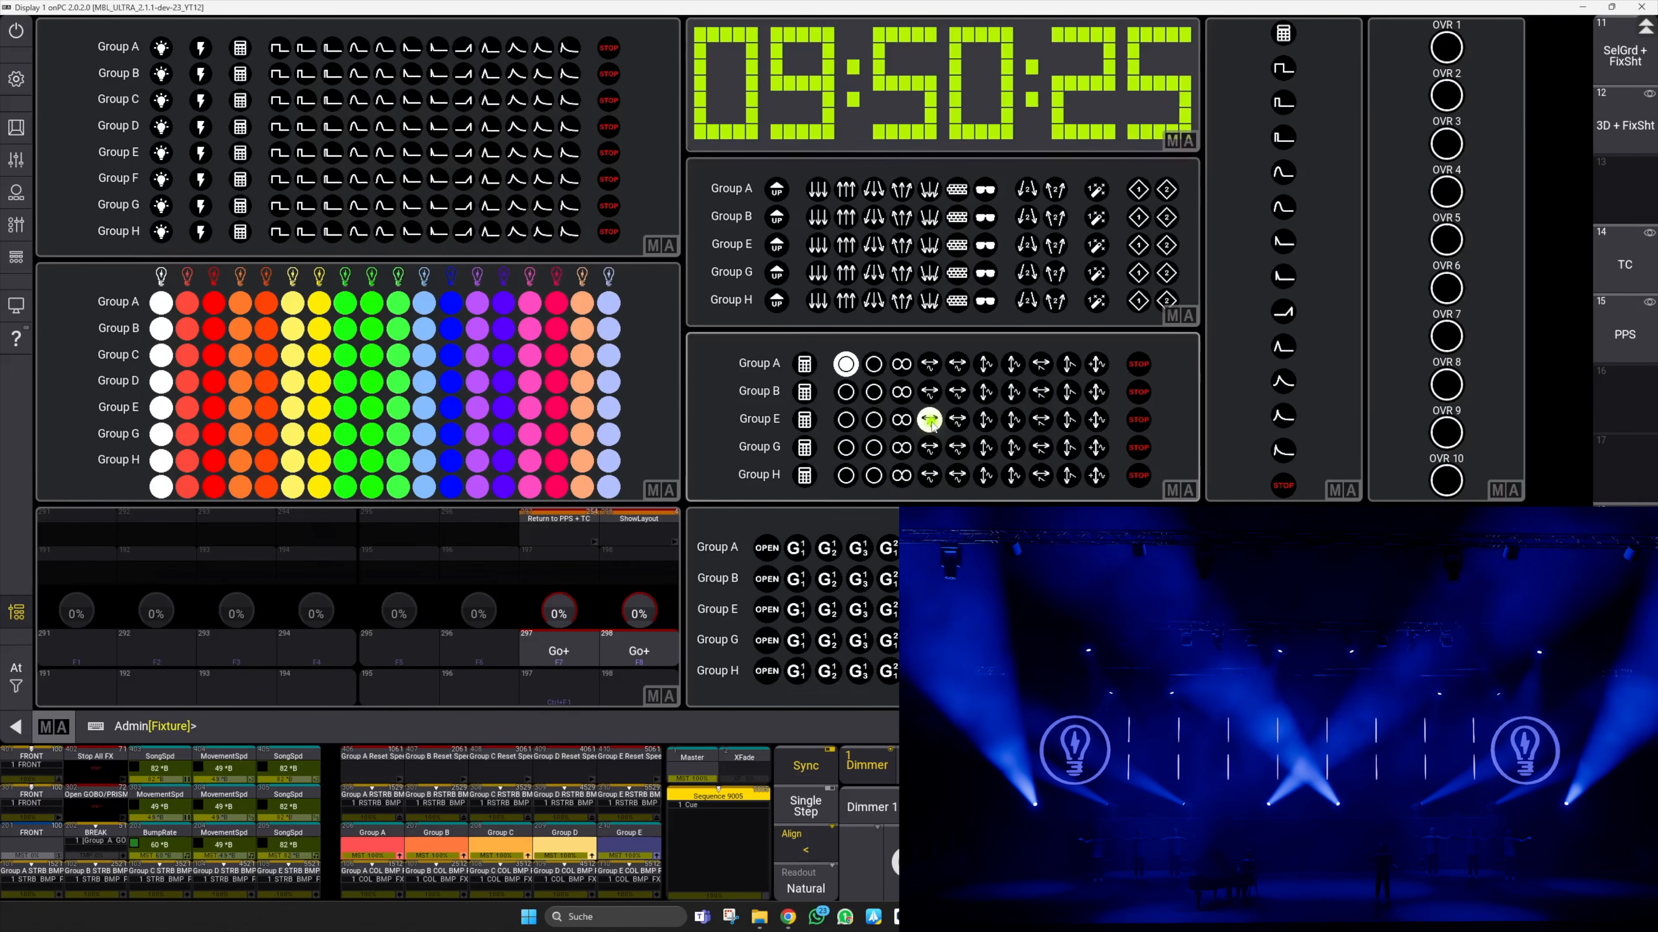
Step: Return to the playback view and record the movement look onto executor 210 with the CAPTURE ALL macro
{"action": "left_click", "coordinate": [574, 656]}
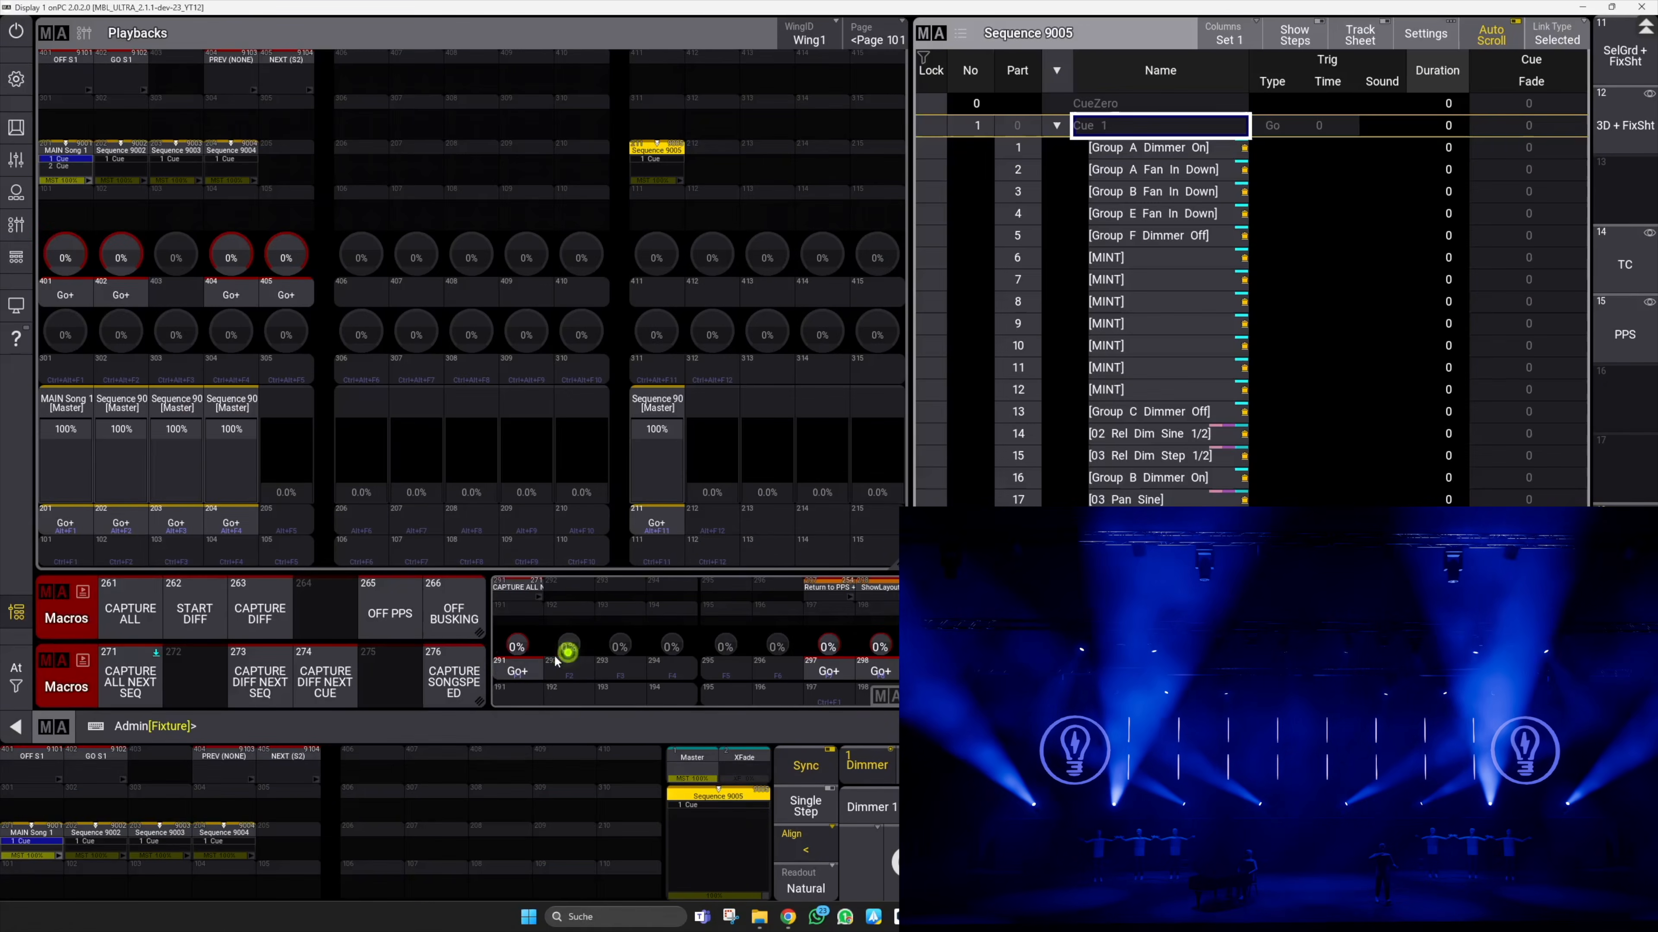
{"action": "left_click", "coordinate": [116, 600]}
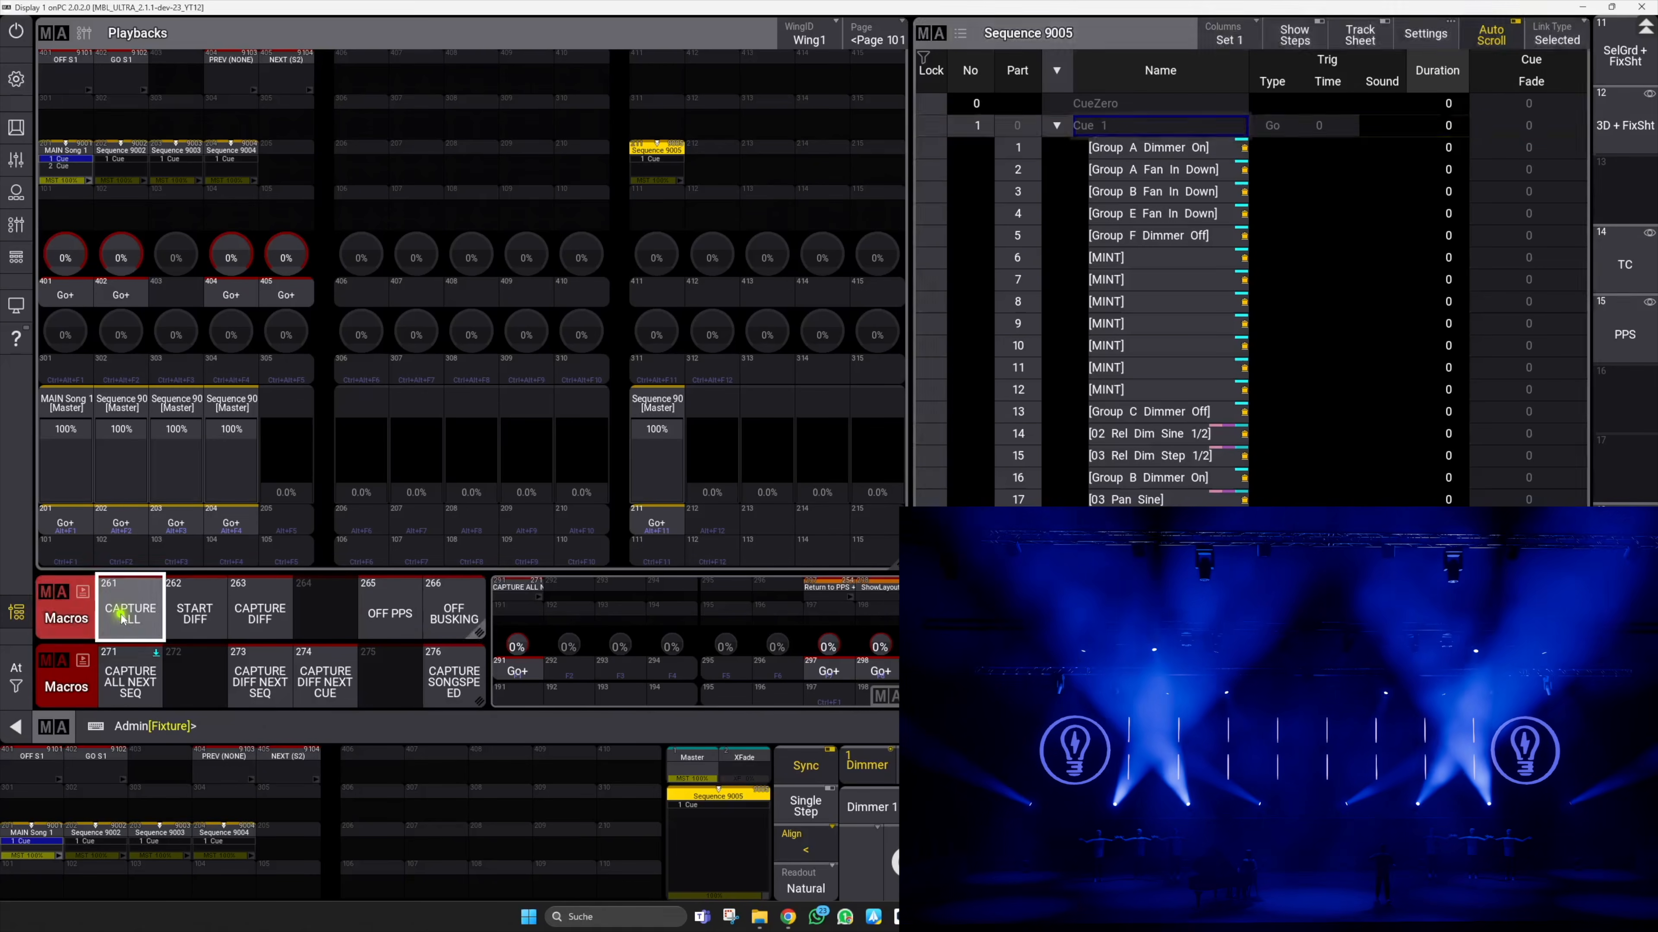
{"action": "left_click", "coordinate": [579, 517]}
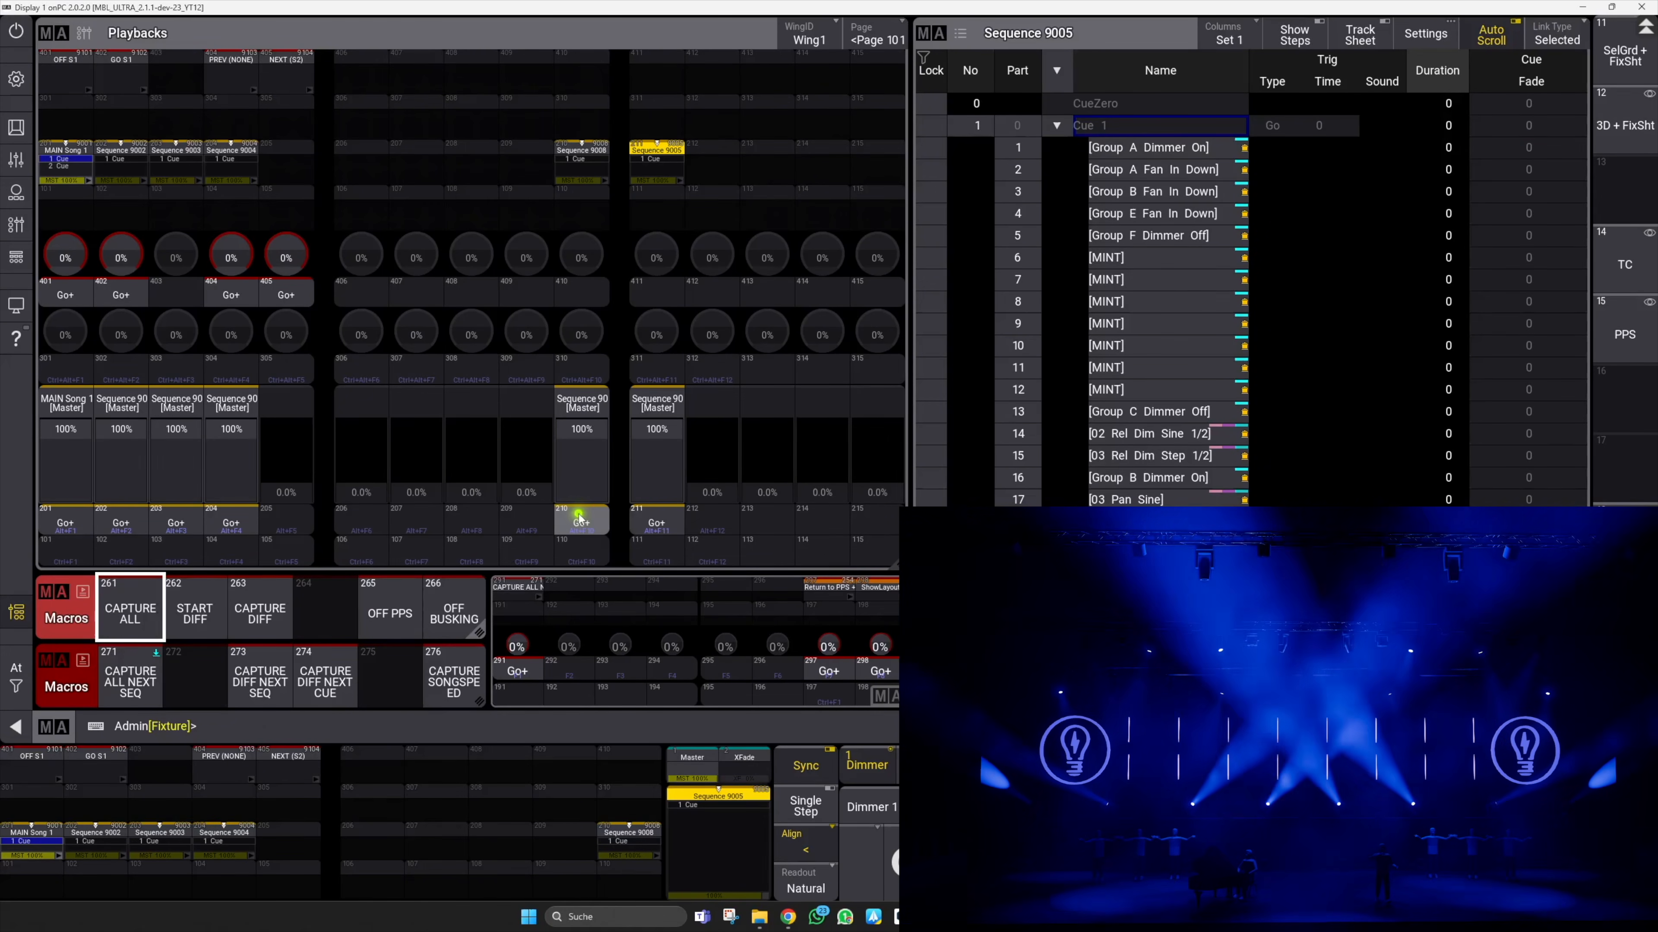
Step: Release the busking look with OFF BUSKING, then change executor 210's fader function to Temp and try the fader
{"action": "left_click", "coordinate": [446, 628]}
{"action": "left_click", "coordinate": [527, 672]}
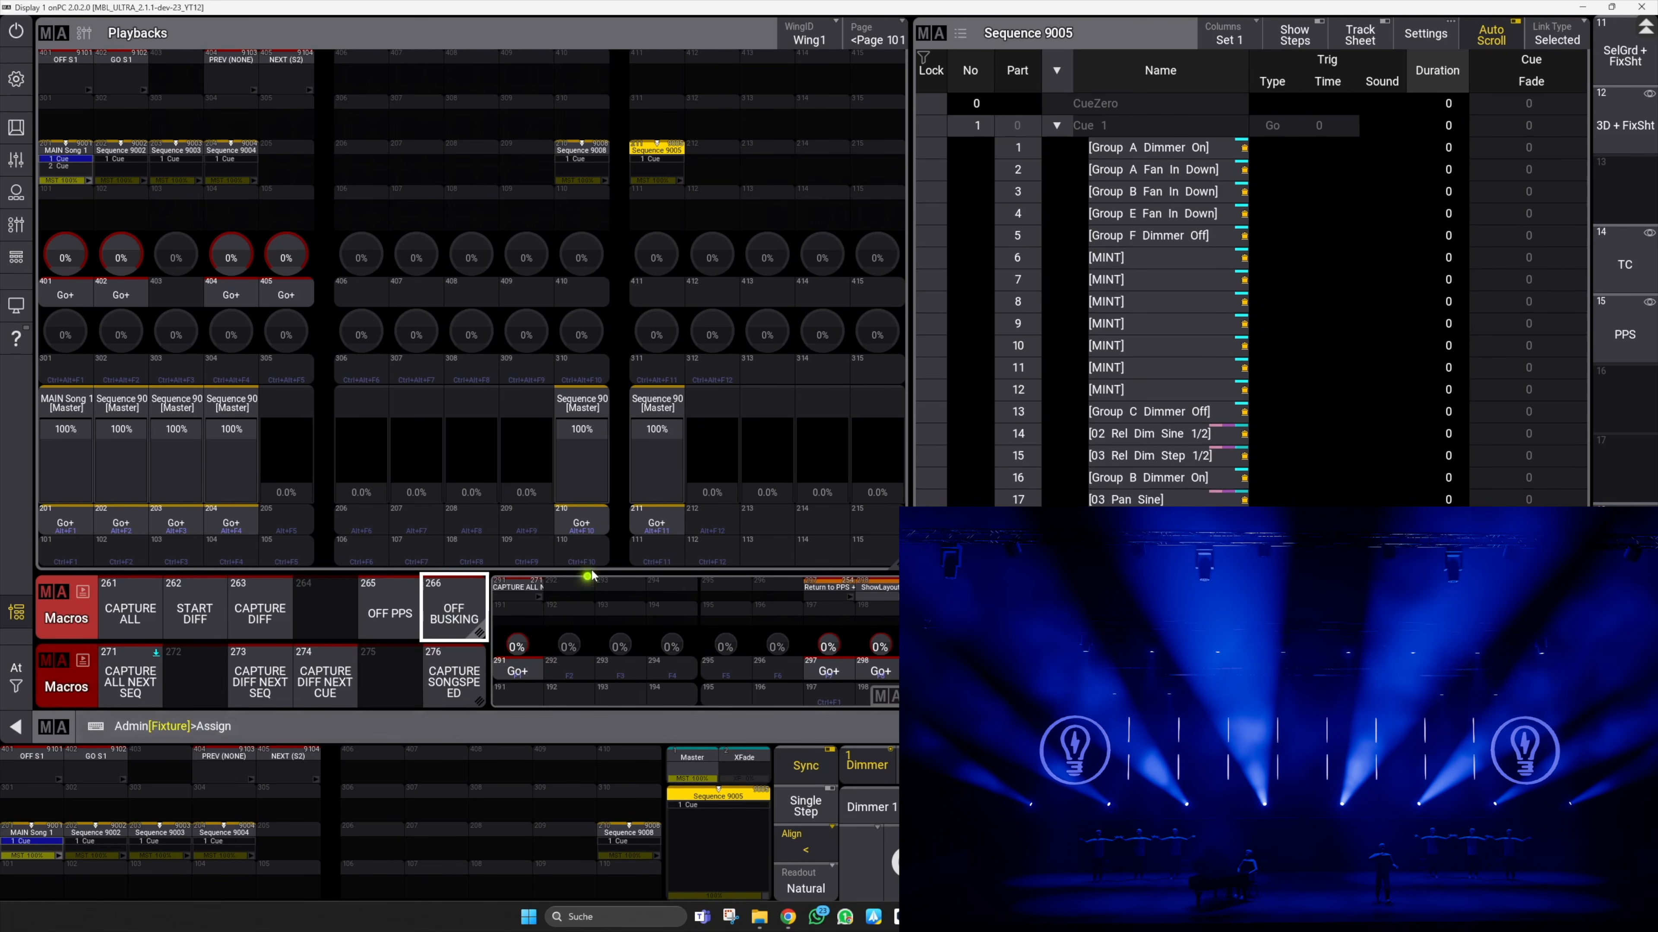
{"action": "left_click", "coordinate": [588, 523]}
{"action": "left_click", "coordinate": [355, 485]}
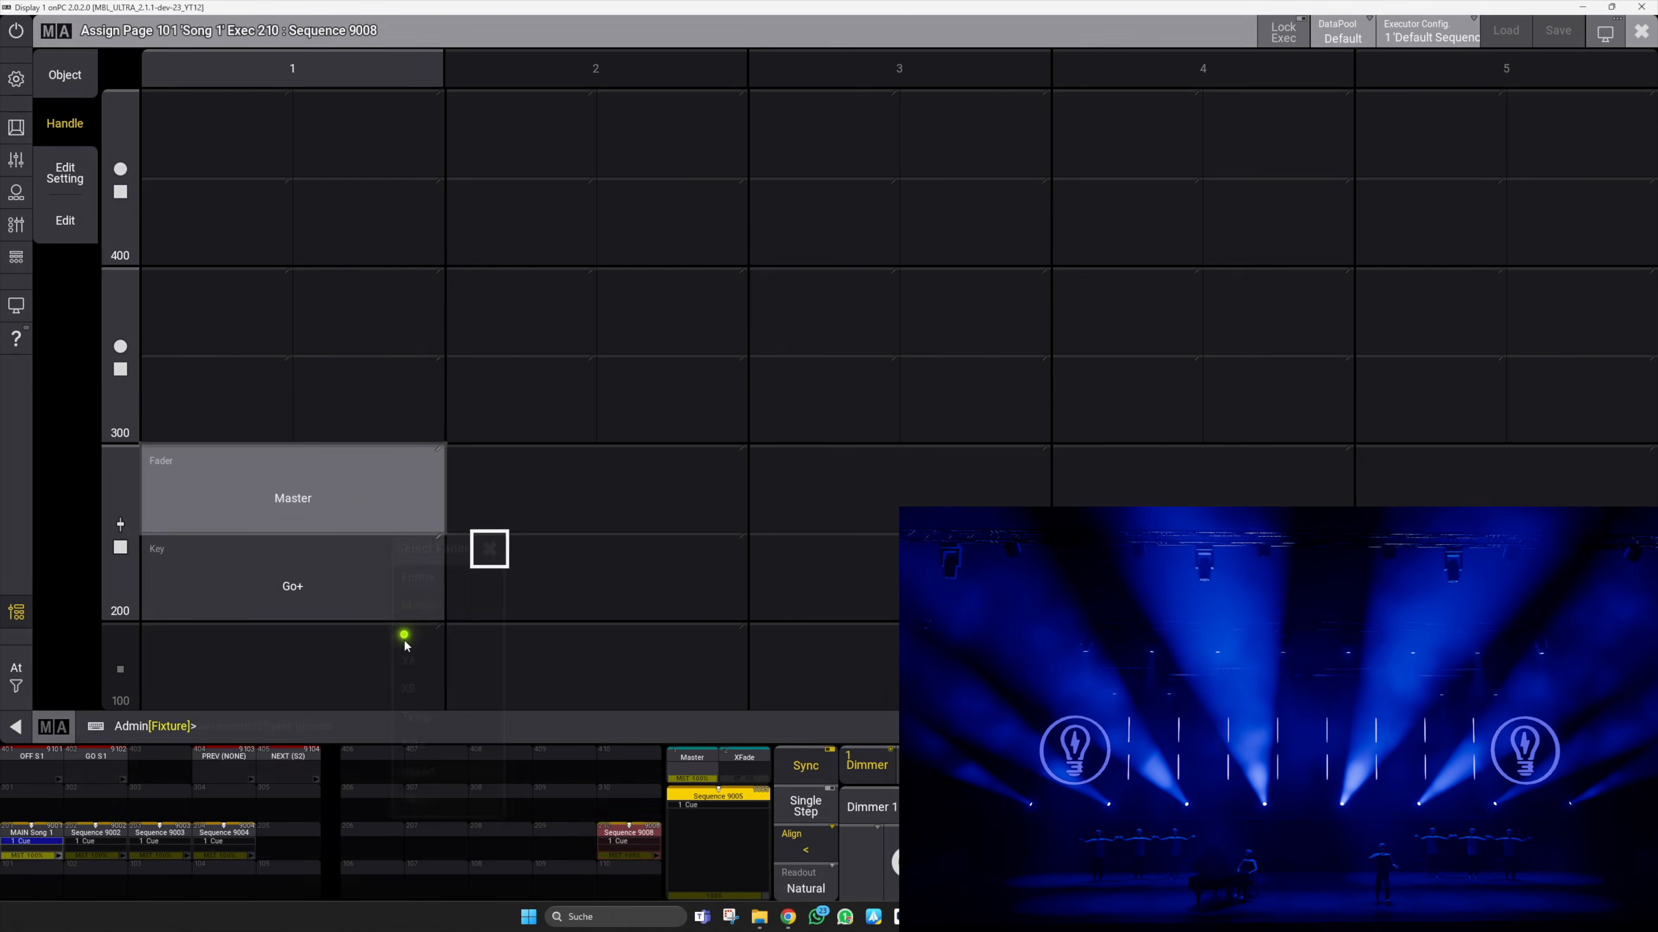
{"action": "left_click", "coordinate": [443, 718]}
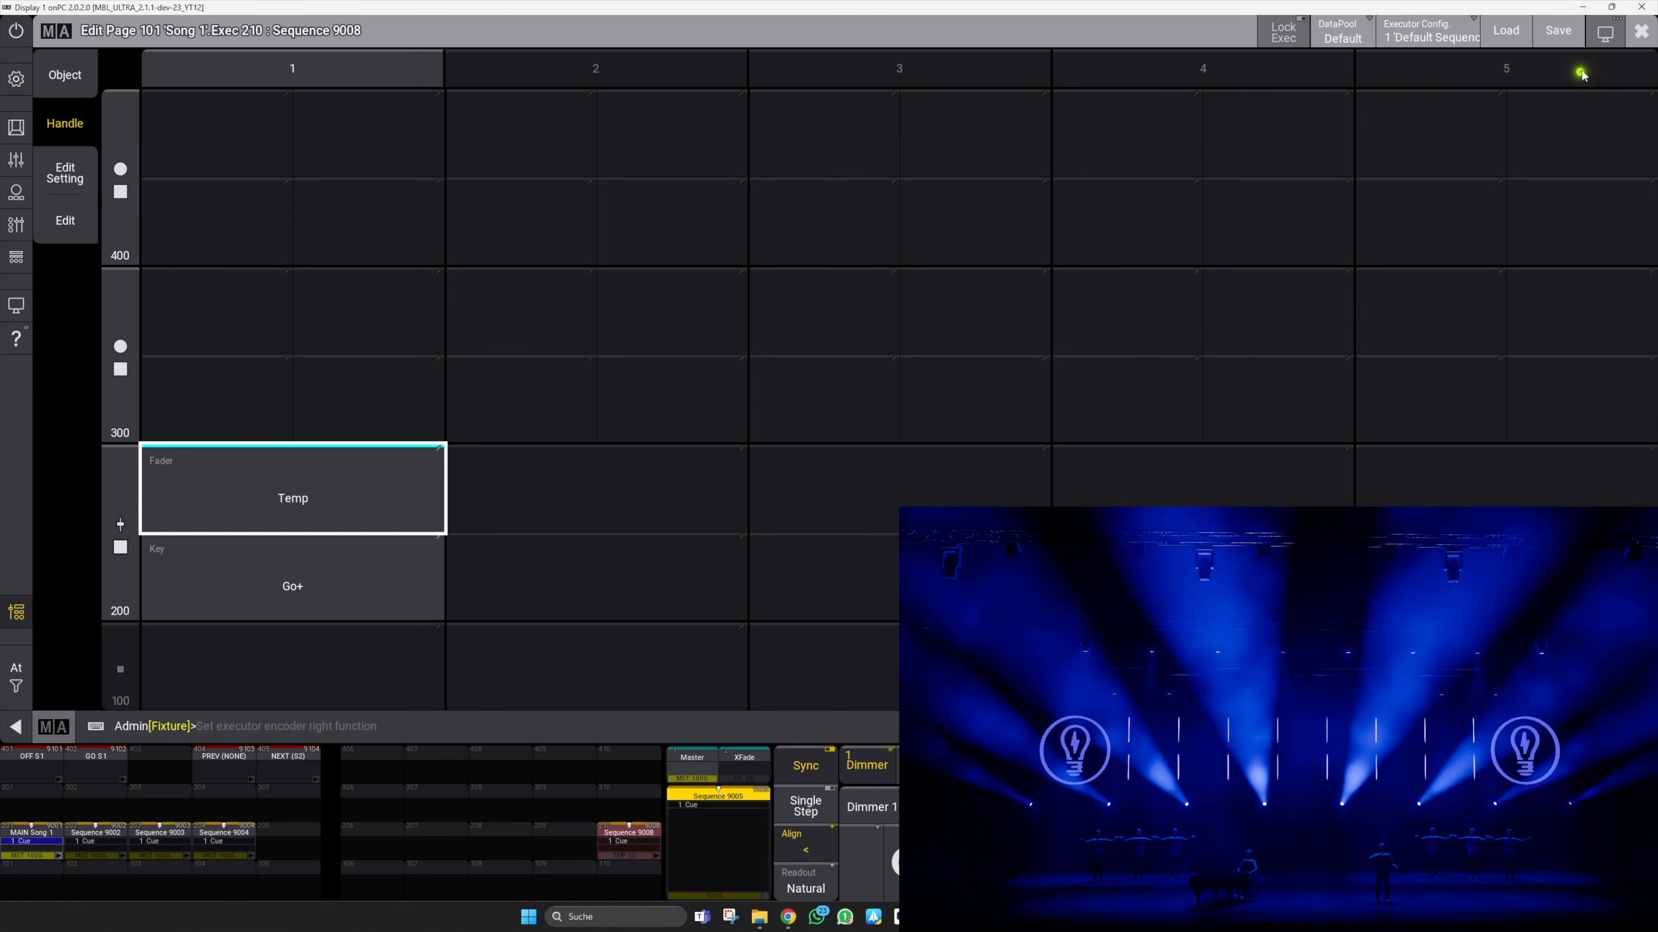
{"action": "left_click", "coordinate": [1640, 48]}
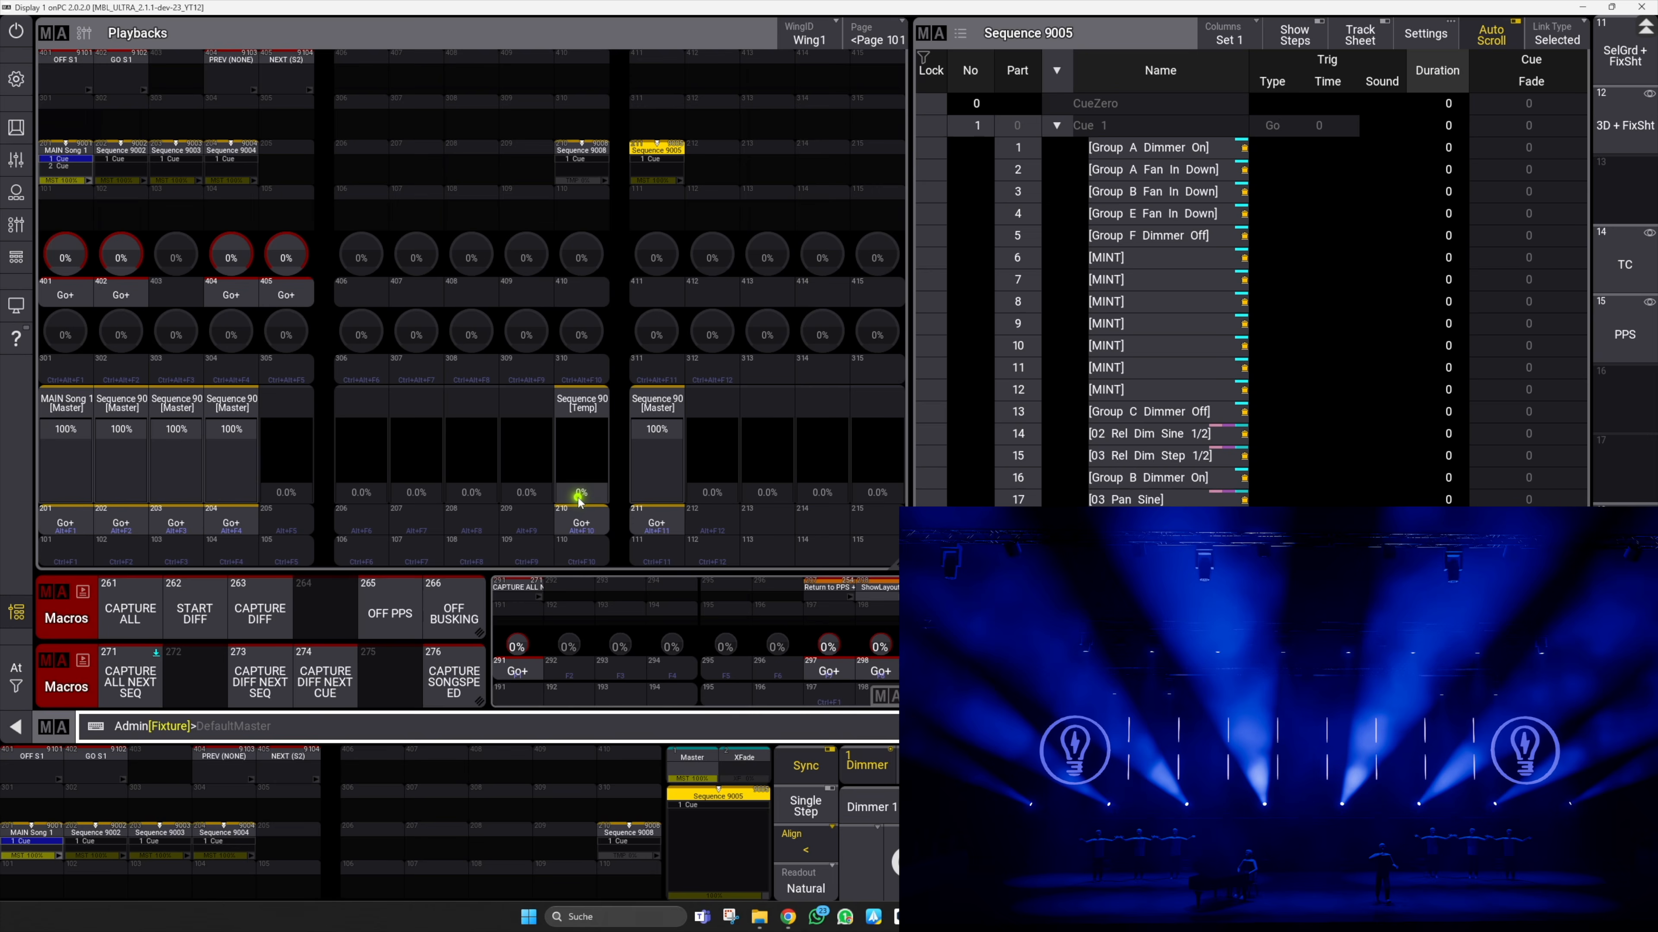
{"action": "left_click_drag", "start_coordinate": [594, 496], "coordinate": [594, 492]}
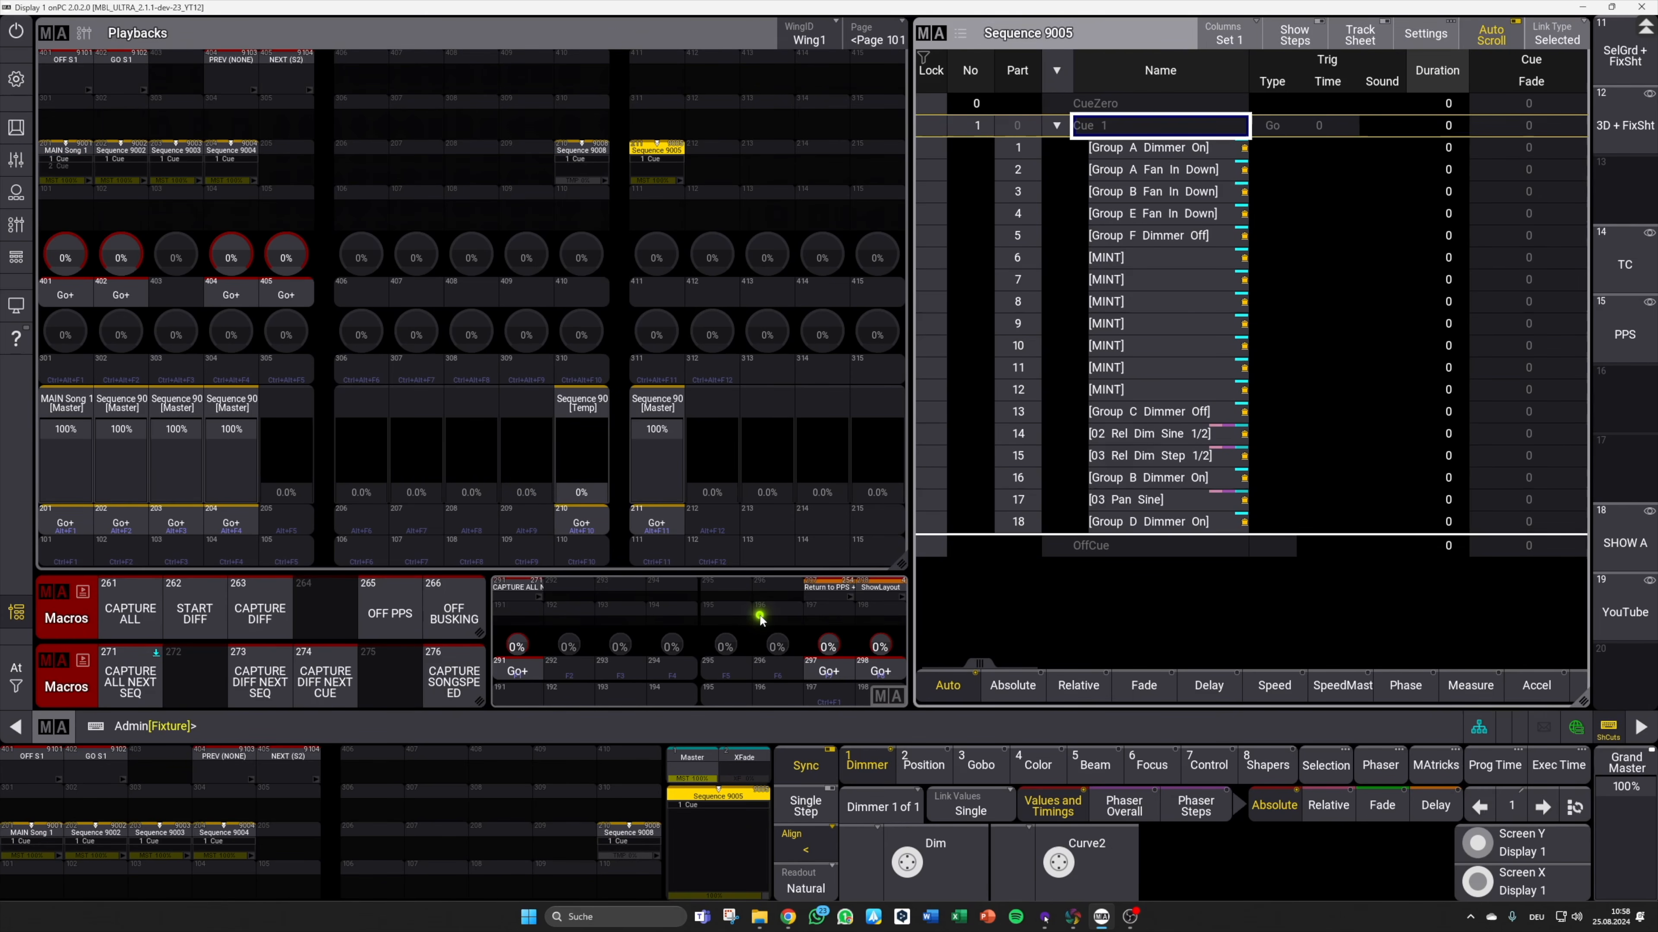
Step: Open the busking layout, turn on Group D's dimmer and start the second intensity effect on Group D
{"action": "left_click", "coordinate": [880, 671]}
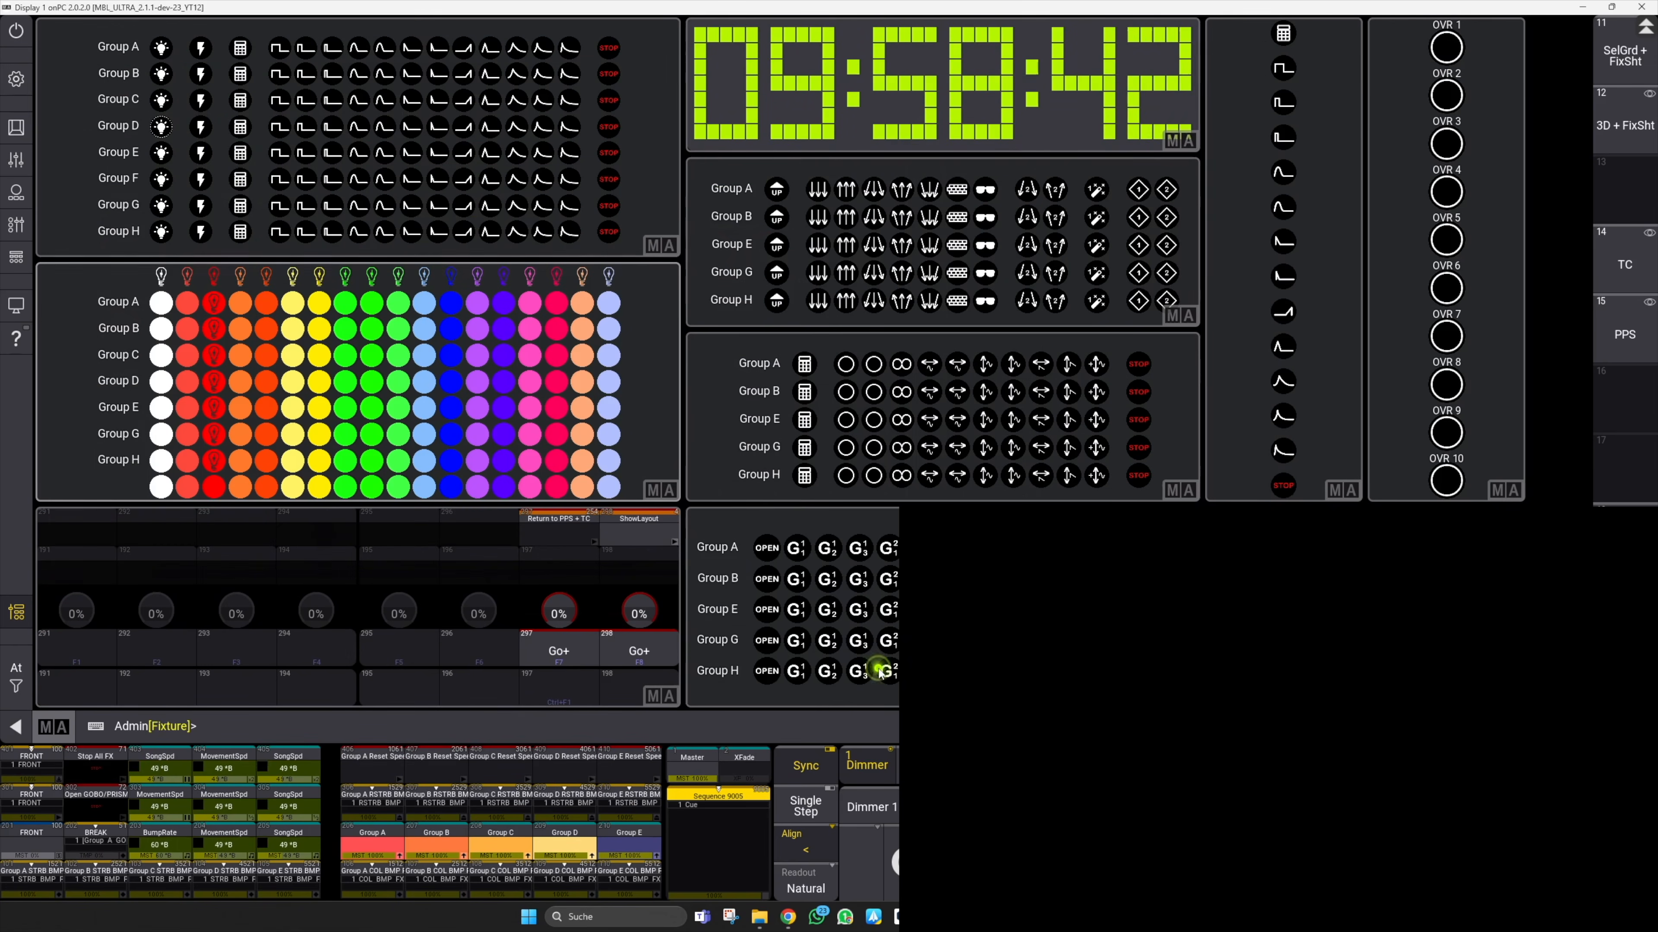
{"action": "left_click", "coordinate": [161, 128]}
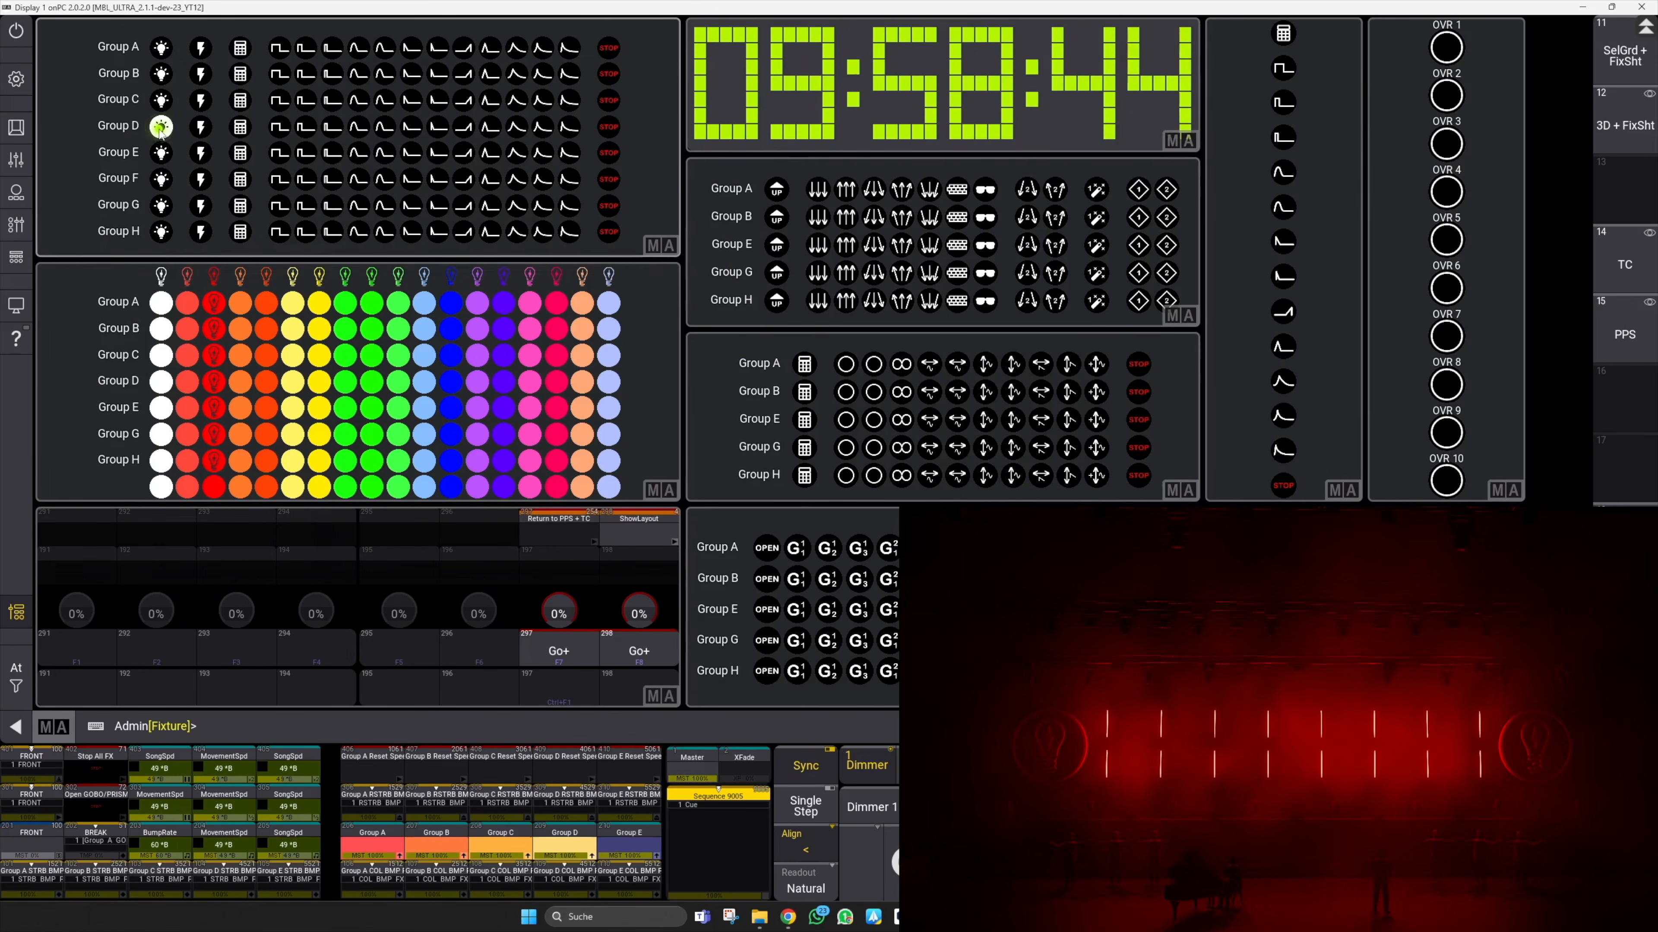
{"action": "left_click", "coordinate": [307, 128]}
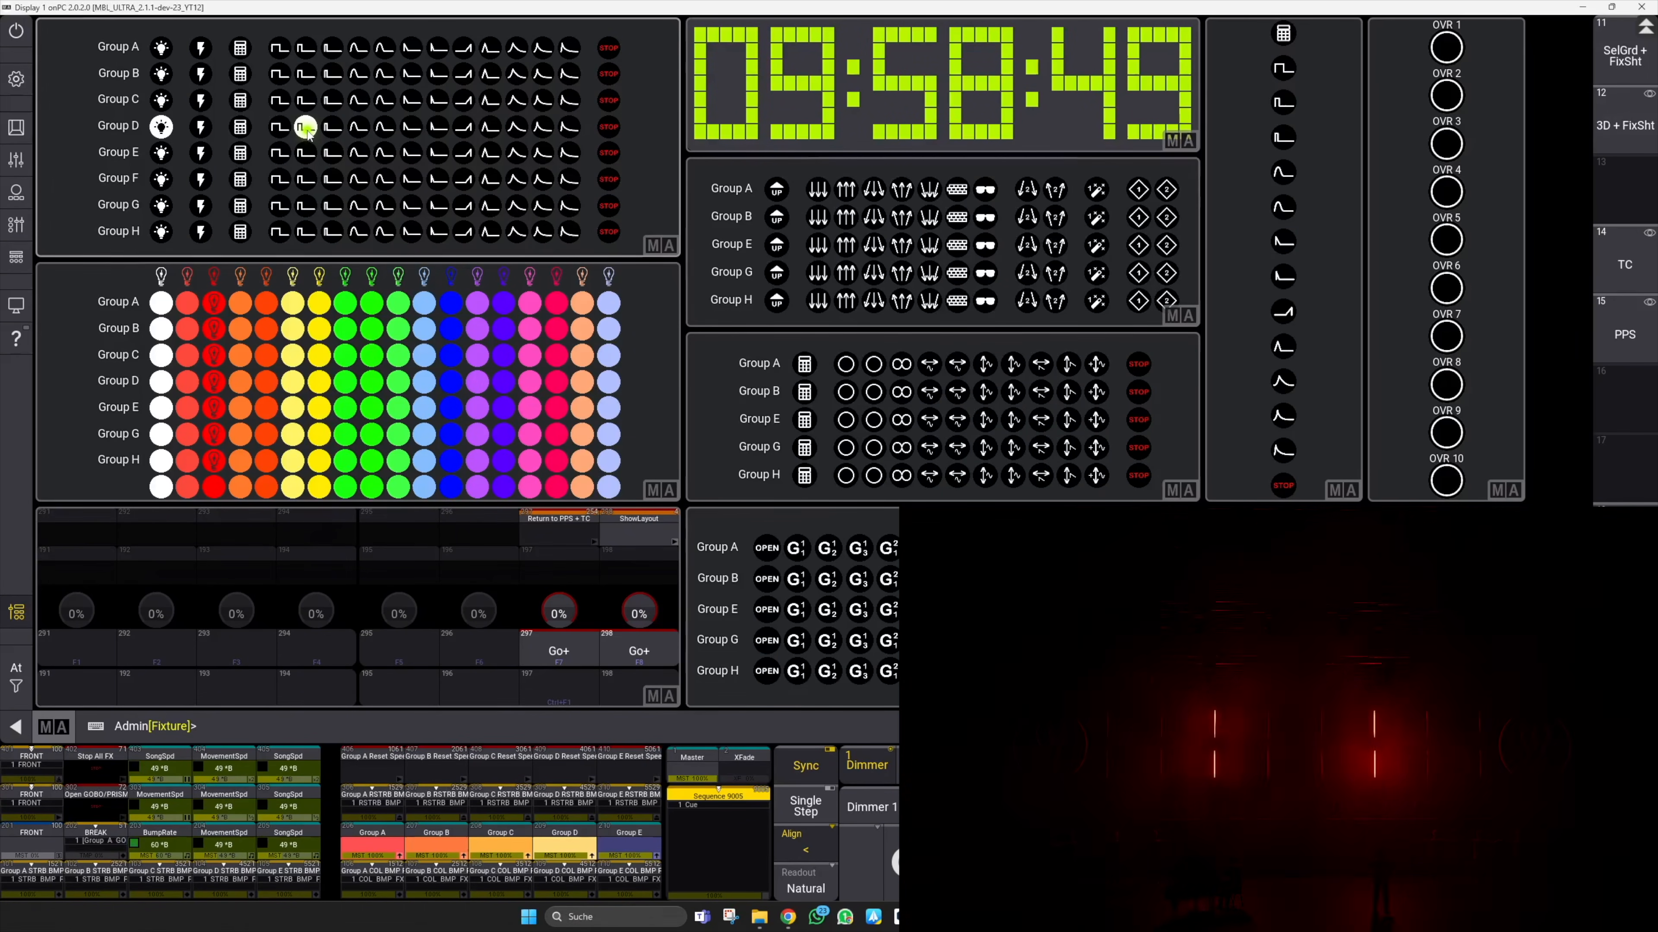
Step: Raise the SongSpd speed master on Page 1 to 150 BPM in the full playbacks overlay
{"action": "left_click", "coordinate": [16, 159]}
{"action": "left_click_drag", "start_coordinate": [529, 541], "coordinate": [528, 475]}
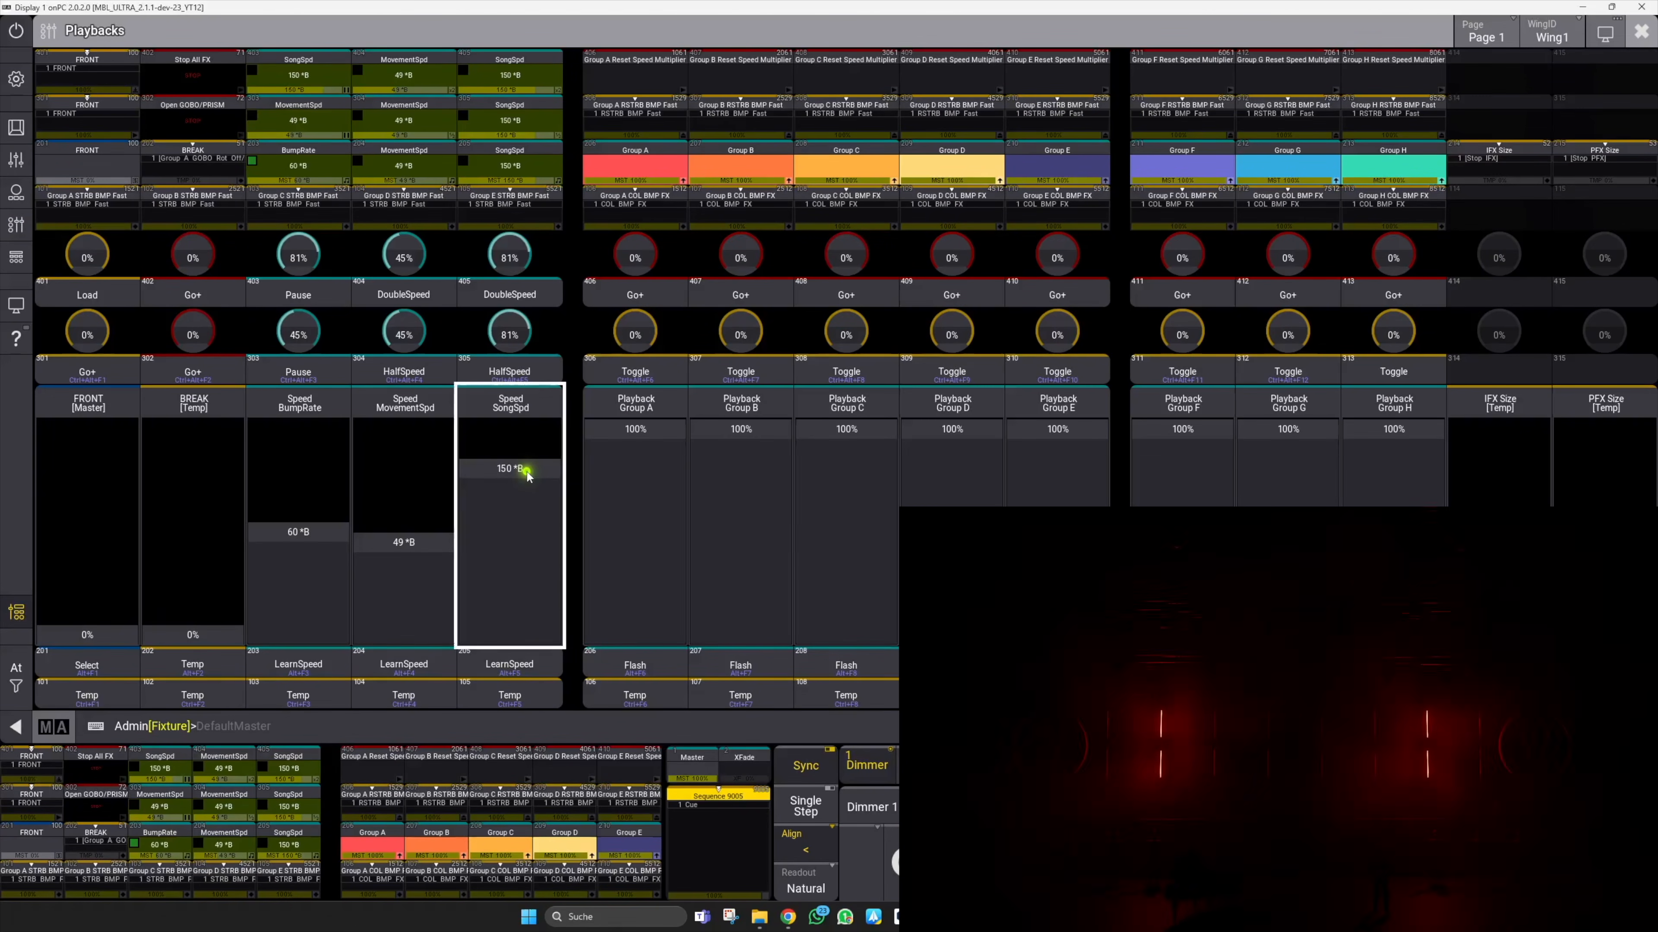
{"action": "left_click", "coordinate": [1641, 32]}
Step: Record the Group D effect look onto executor 215 in the playback view with CAPTURE ALL, and release busking with OFF BUSKING
{"action": "left_click", "coordinate": [566, 649]}
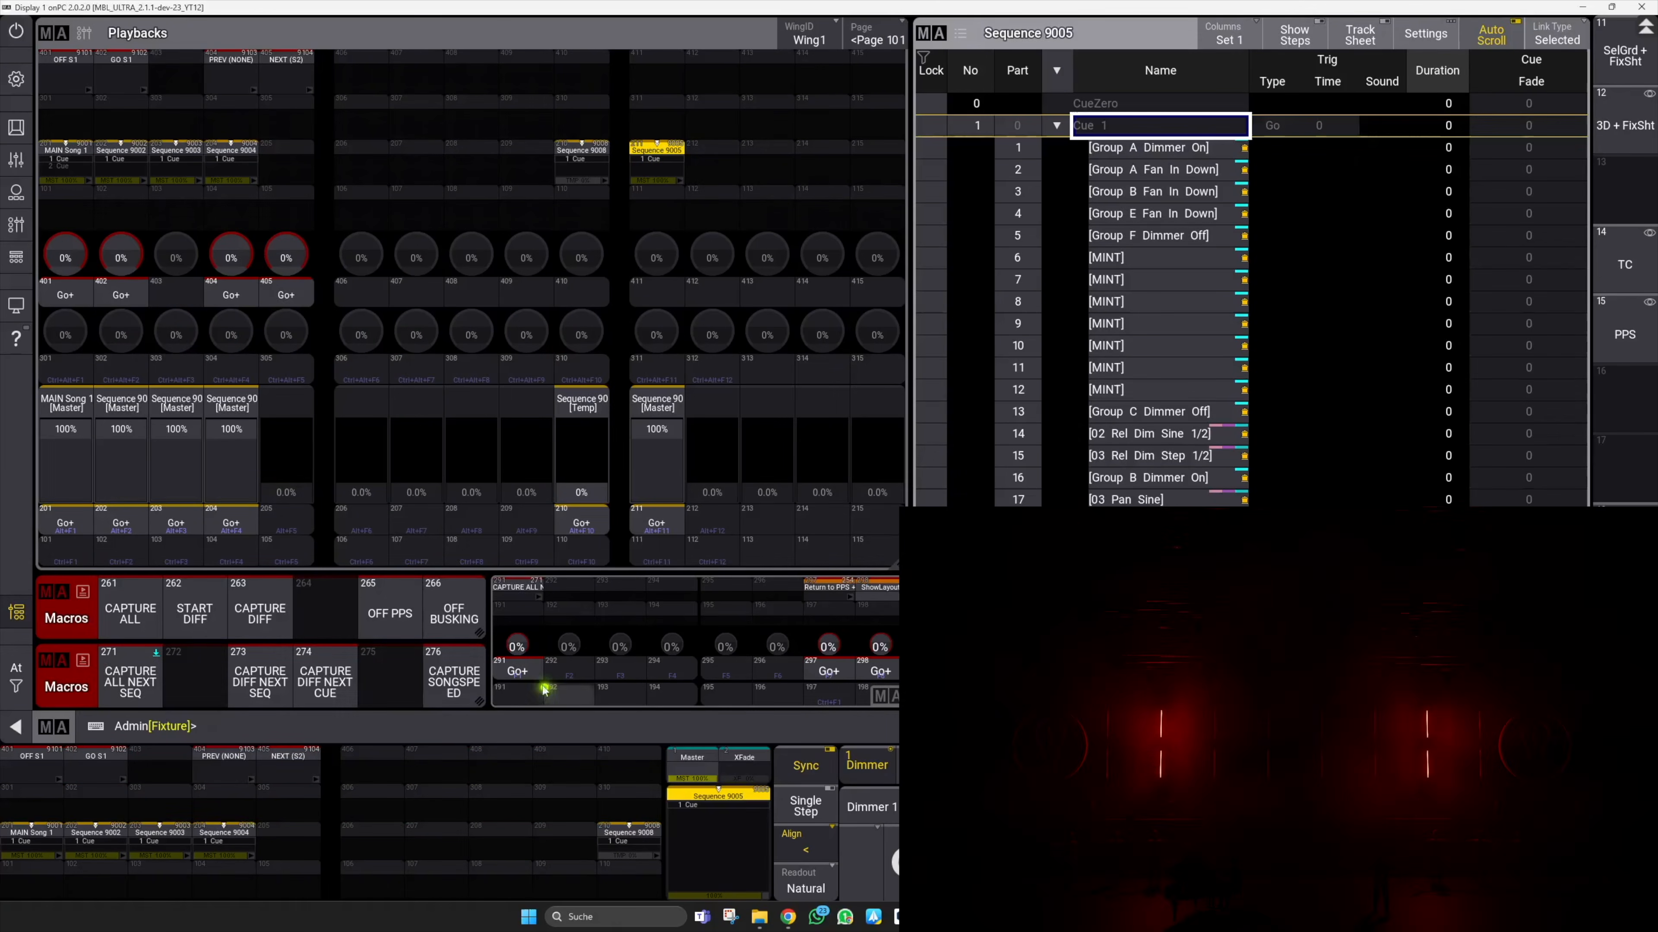
{"action": "left_click", "coordinate": [163, 625]}
{"action": "left_click", "coordinate": [876, 521]}
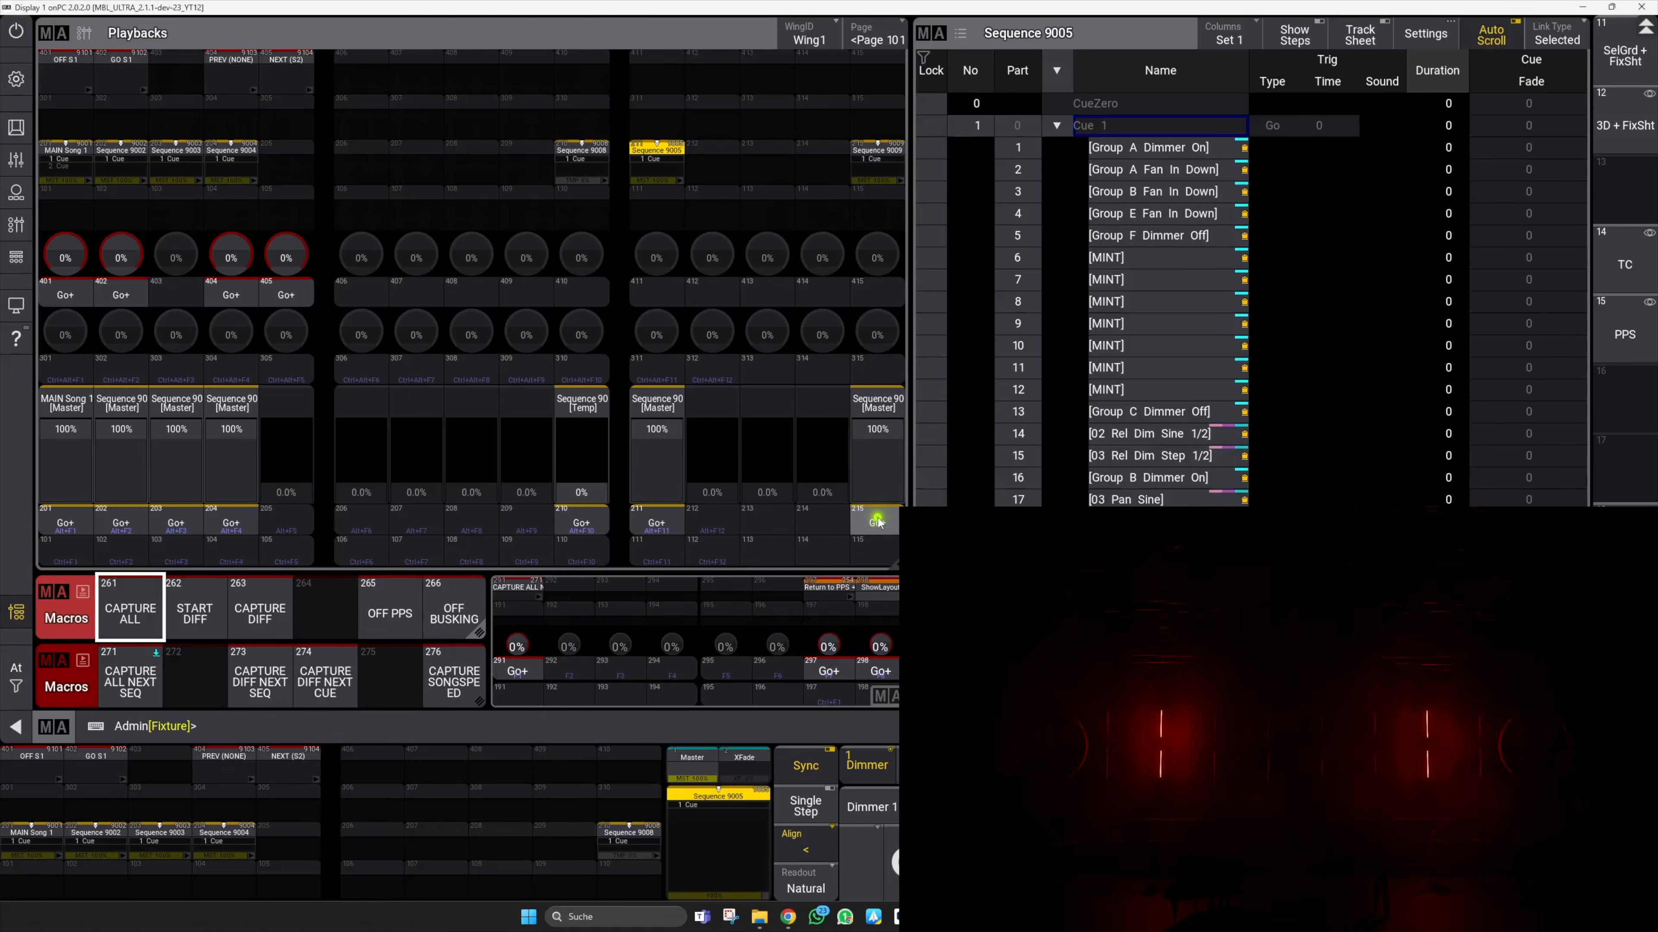
{"action": "left_click", "coordinate": [455, 612]}
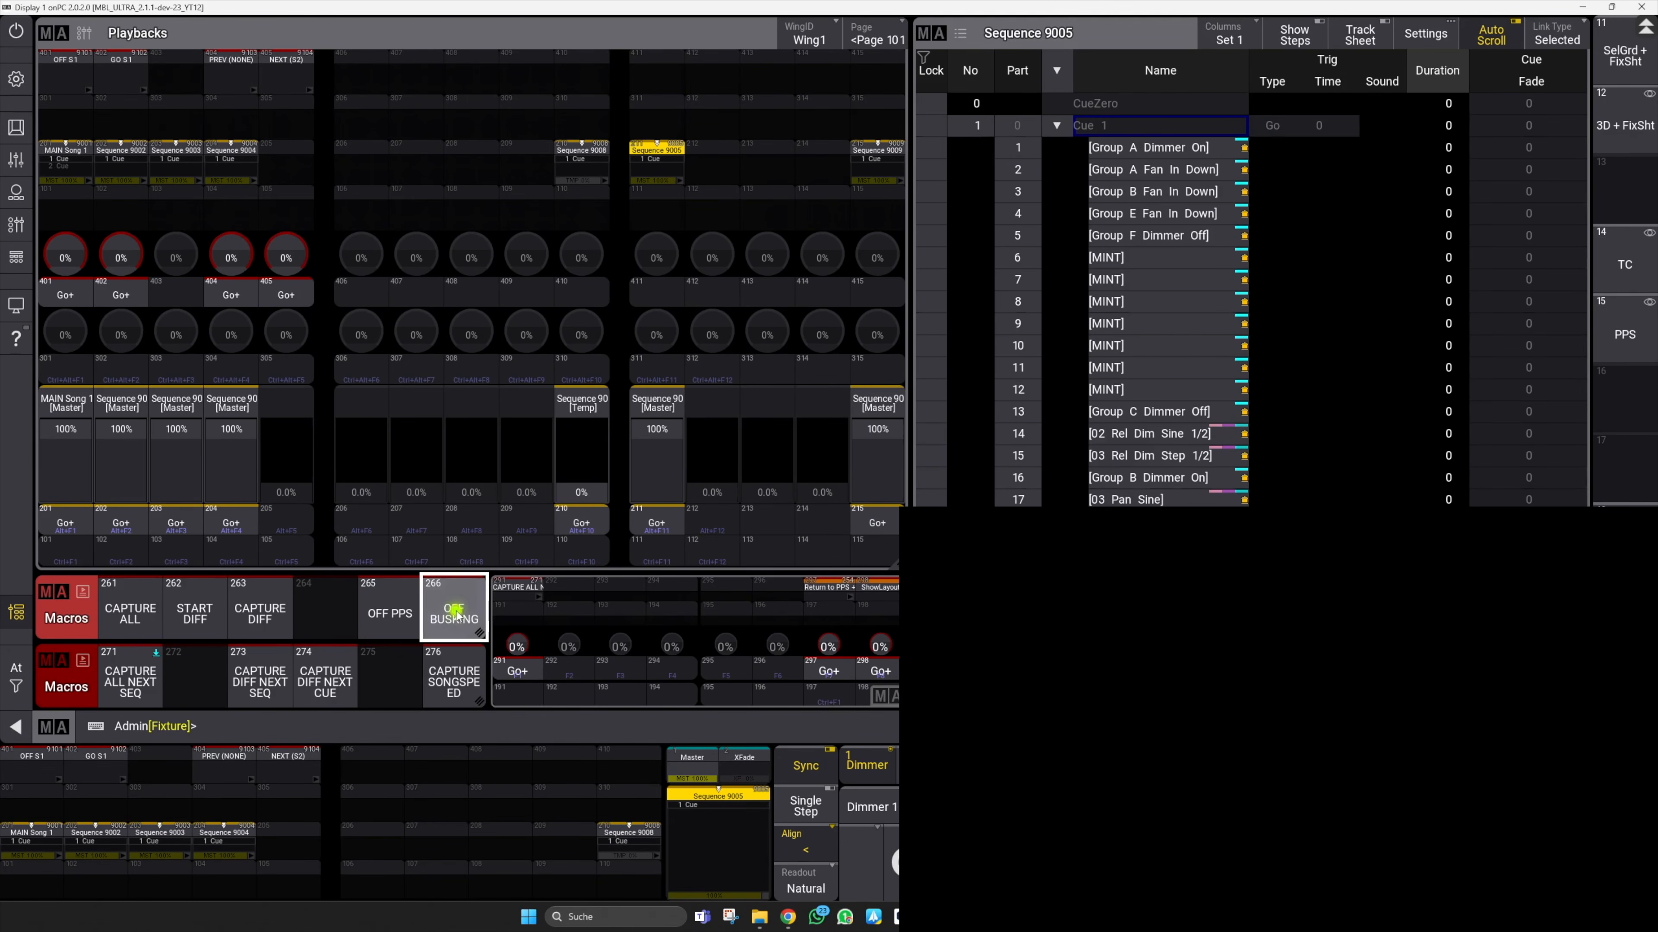
Step: Play the sequence on executor 215 and store the current song speed in it with the CAPTURE SONGSPEED macro
{"action": "left_click", "coordinate": [876, 522]}
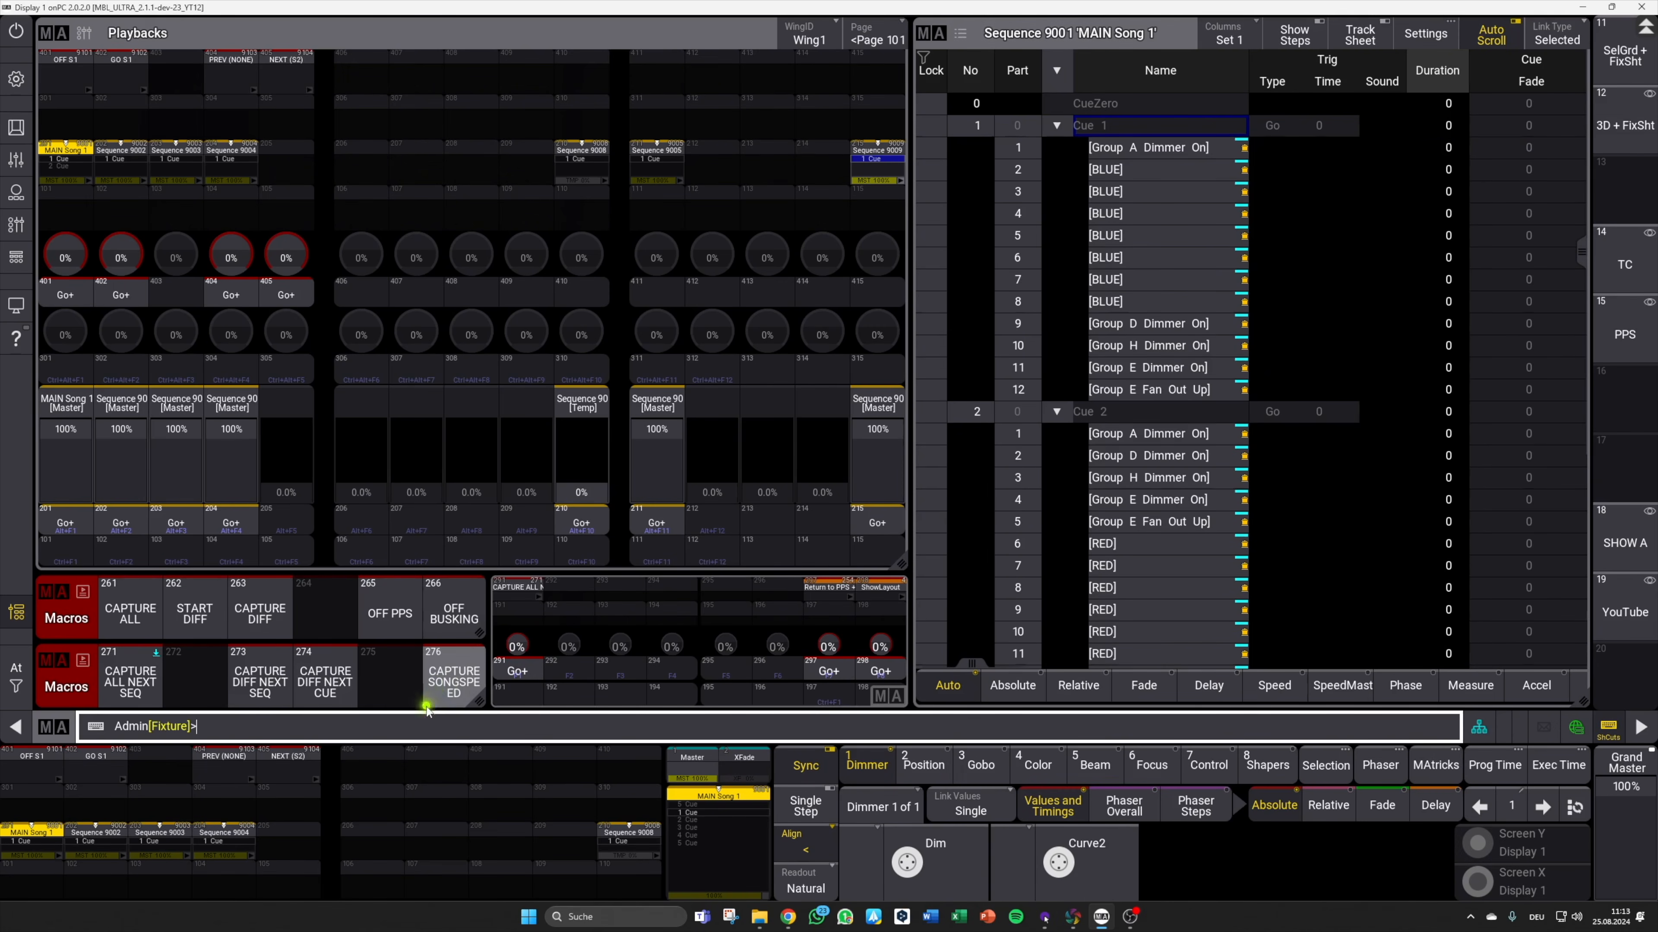
{"action": "left_click", "coordinate": [445, 689]}
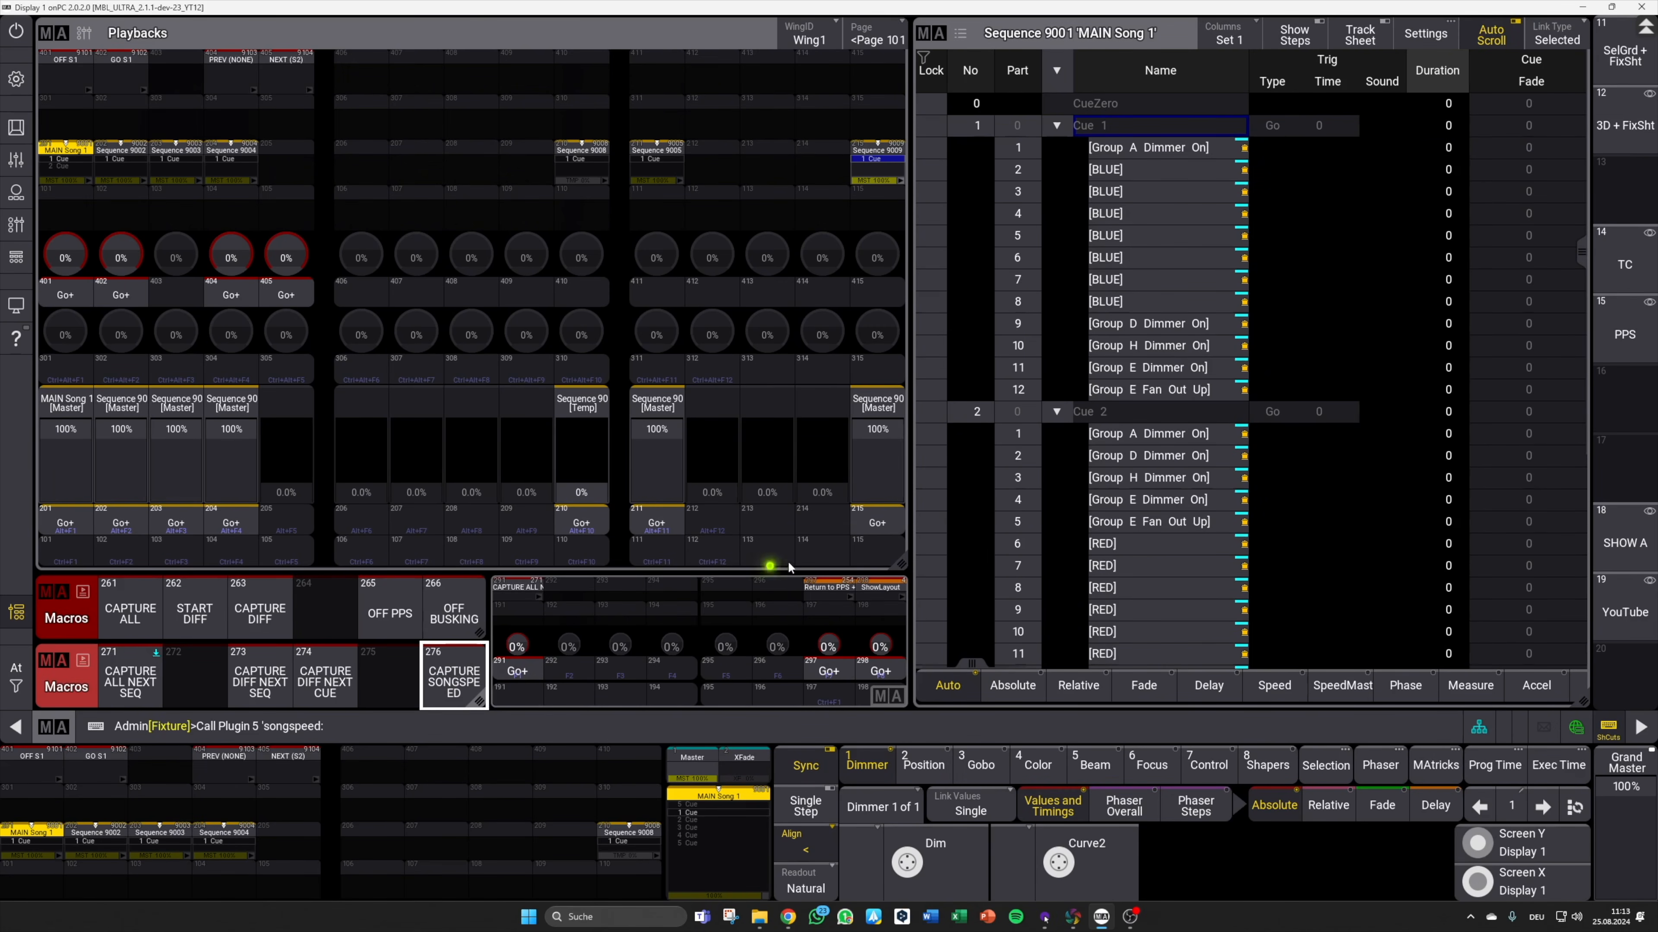
{"action": "left_click", "coordinate": [880, 523]}
{"action": "left_click", "coordinate": [885, 520]}
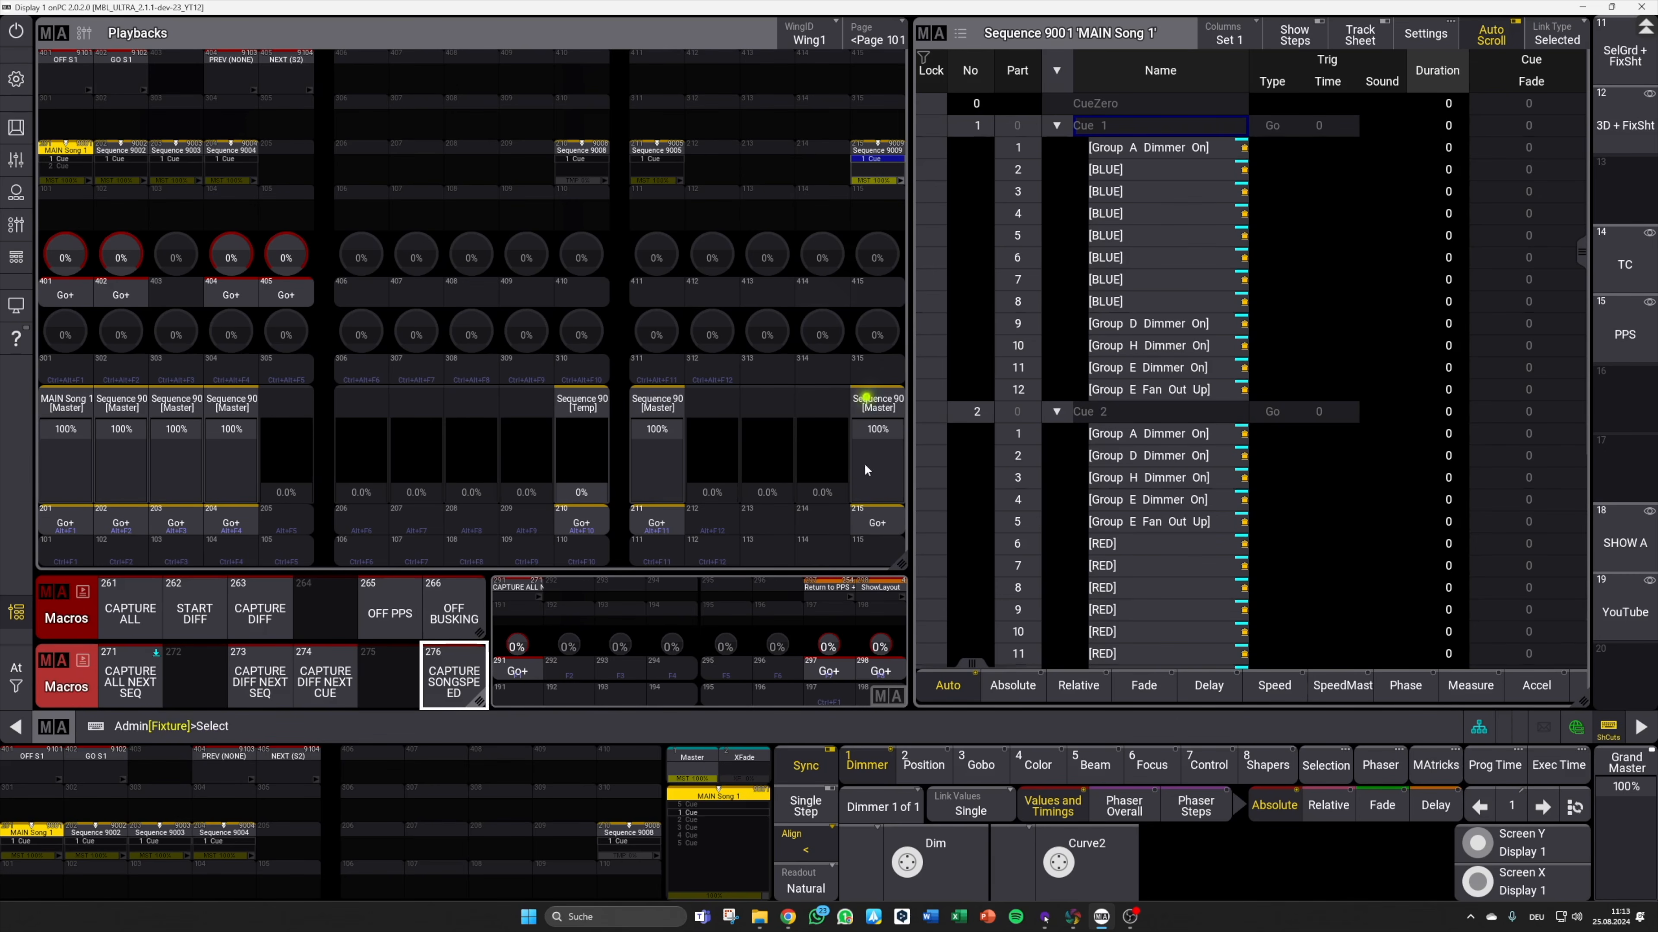
Step: Select executor 215's sequence and examine its cue's Command column and the SongSpd master on Page 1
{"action": "left_click", "coordinate": [881, 522]}
{"action": "left_click_drag", "start_coordinate": [974, 664], "coordinate": [1289, 666]}
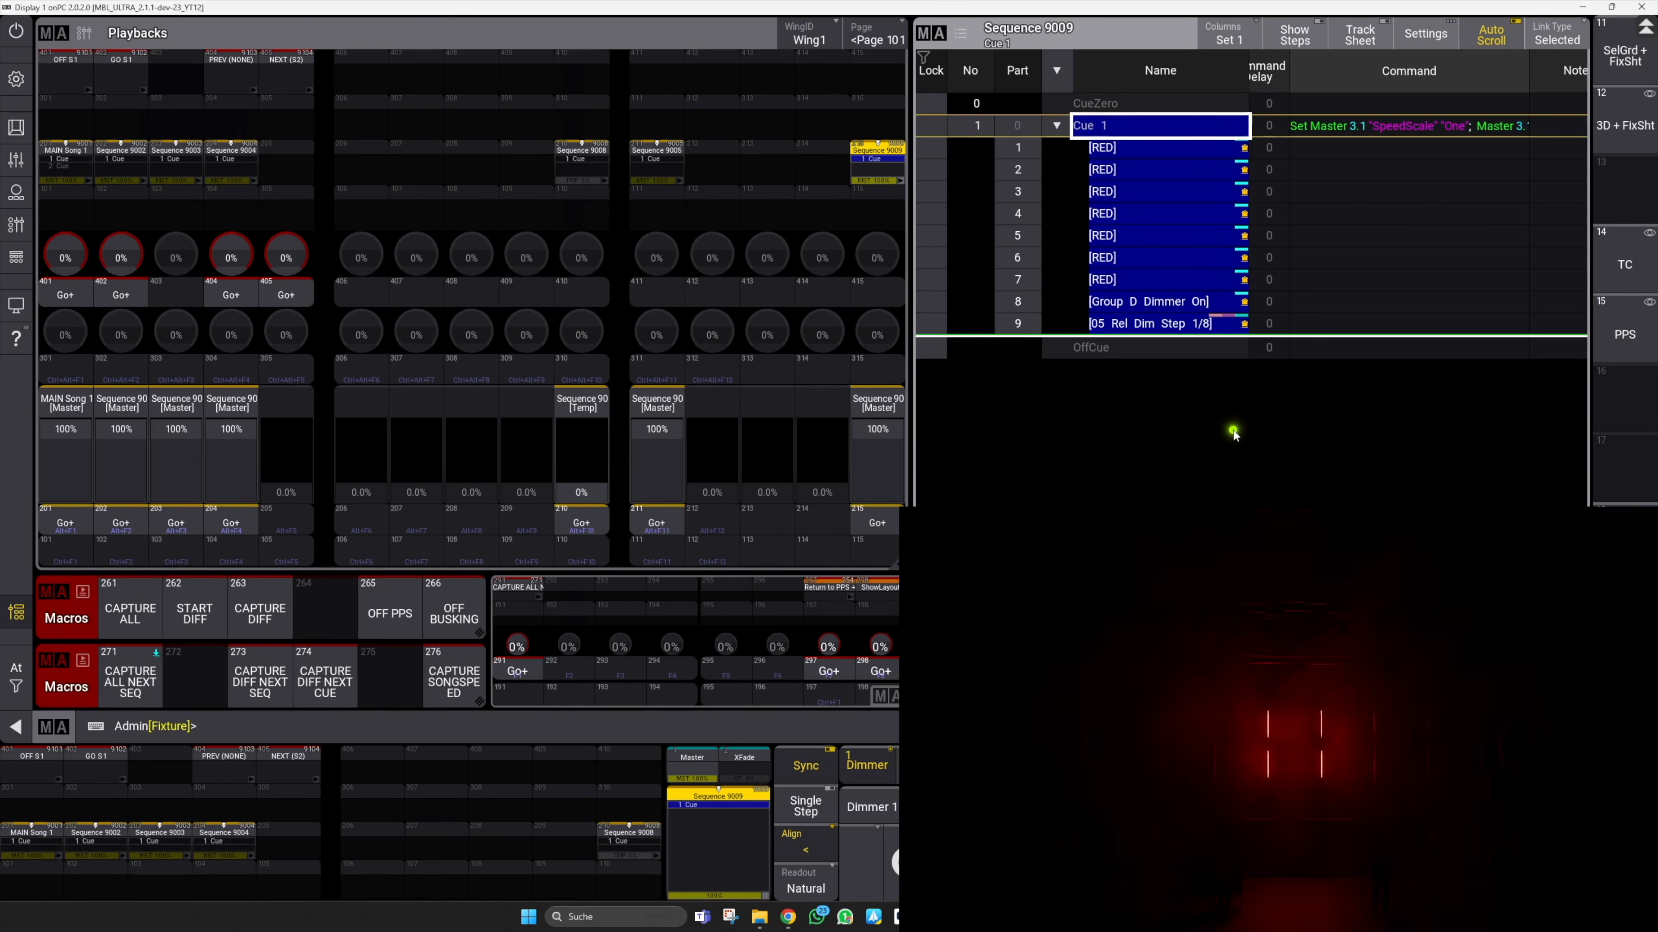
{"action": "left_click", "coordinate": [30, 226]}
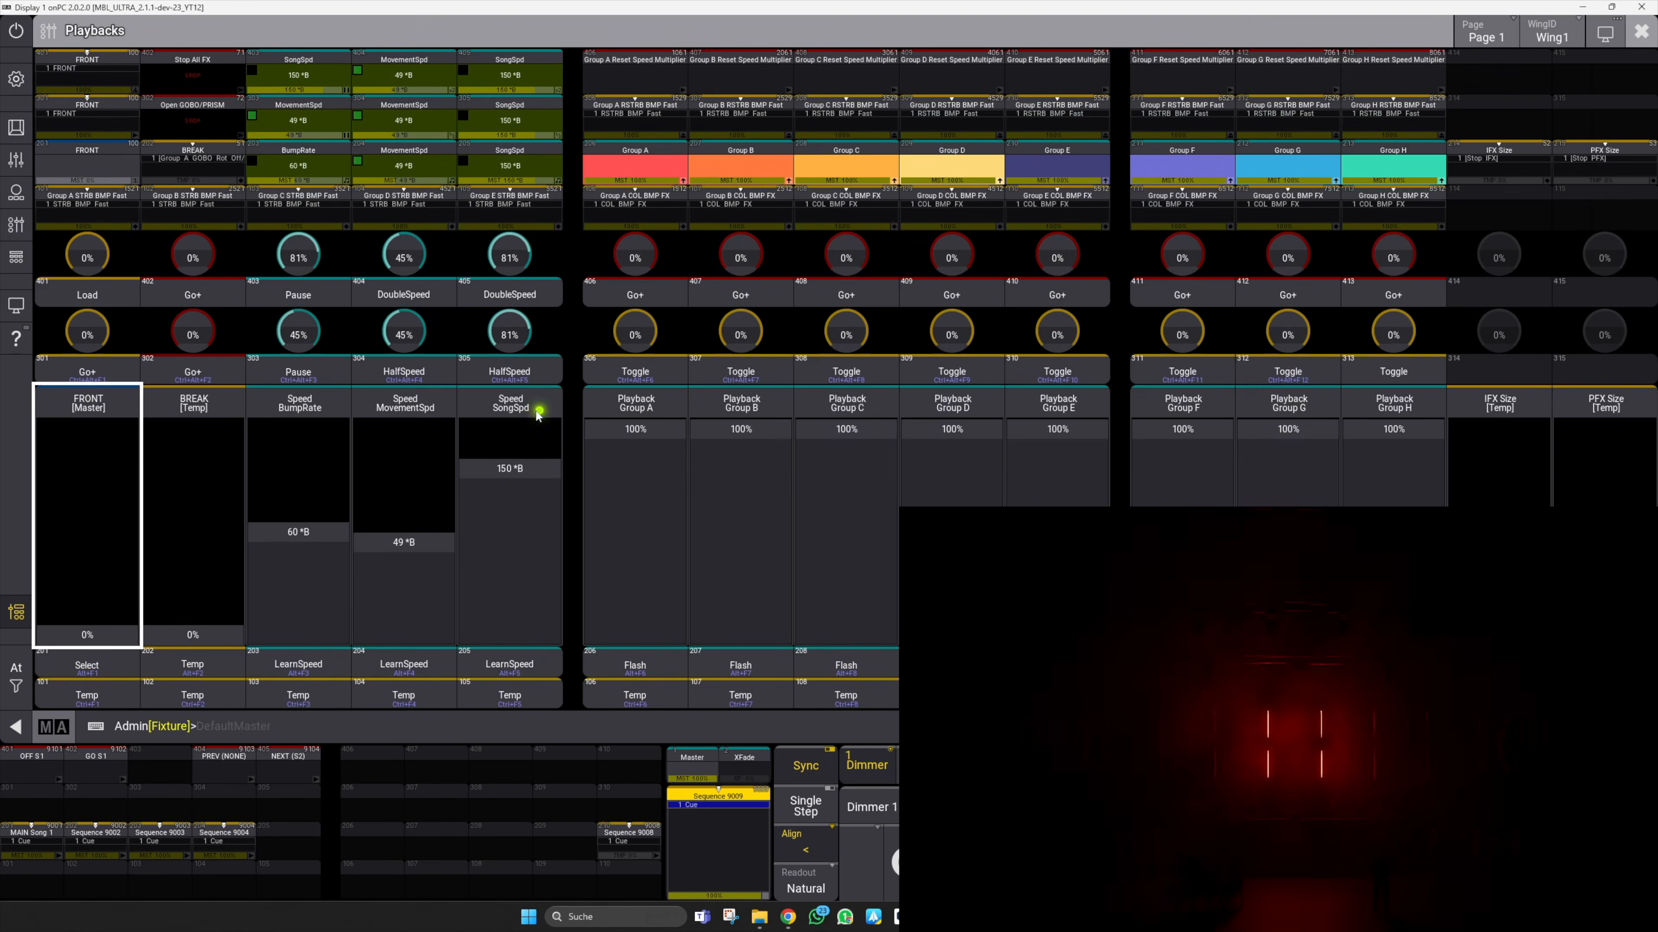
{"action": "left_click", "coordinate": [1641, 31]}
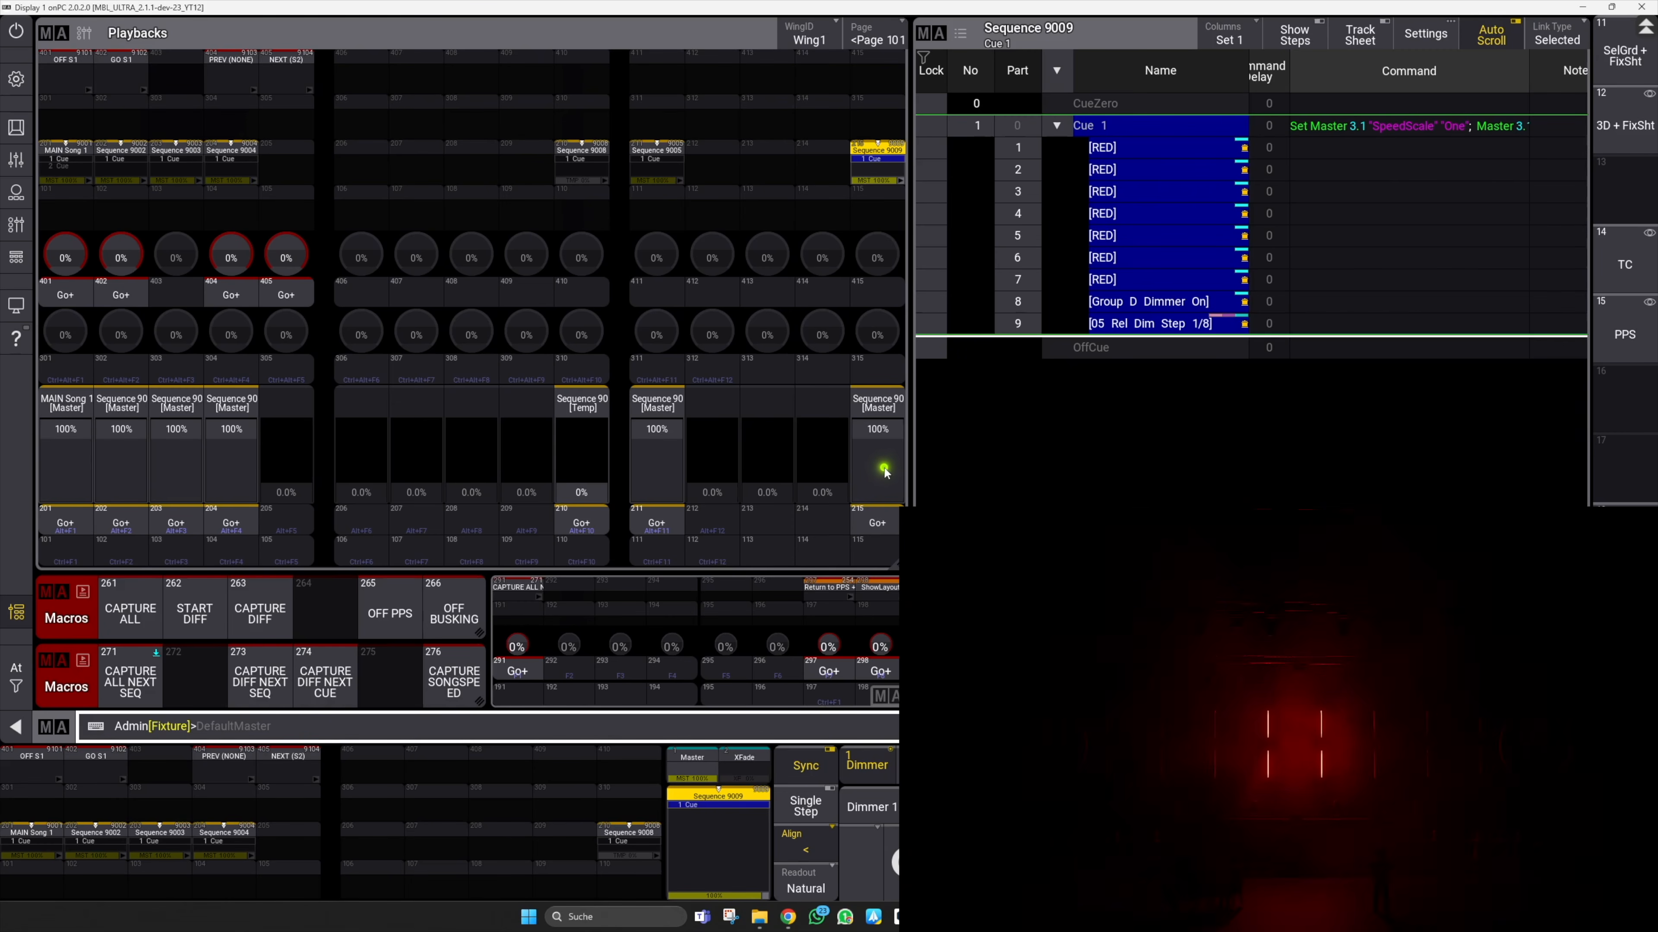
Step: Set the speed master in the settings of Sequence 9009 to SongSpd
{"action": "left_click", "coordinate": [1422, 35]}
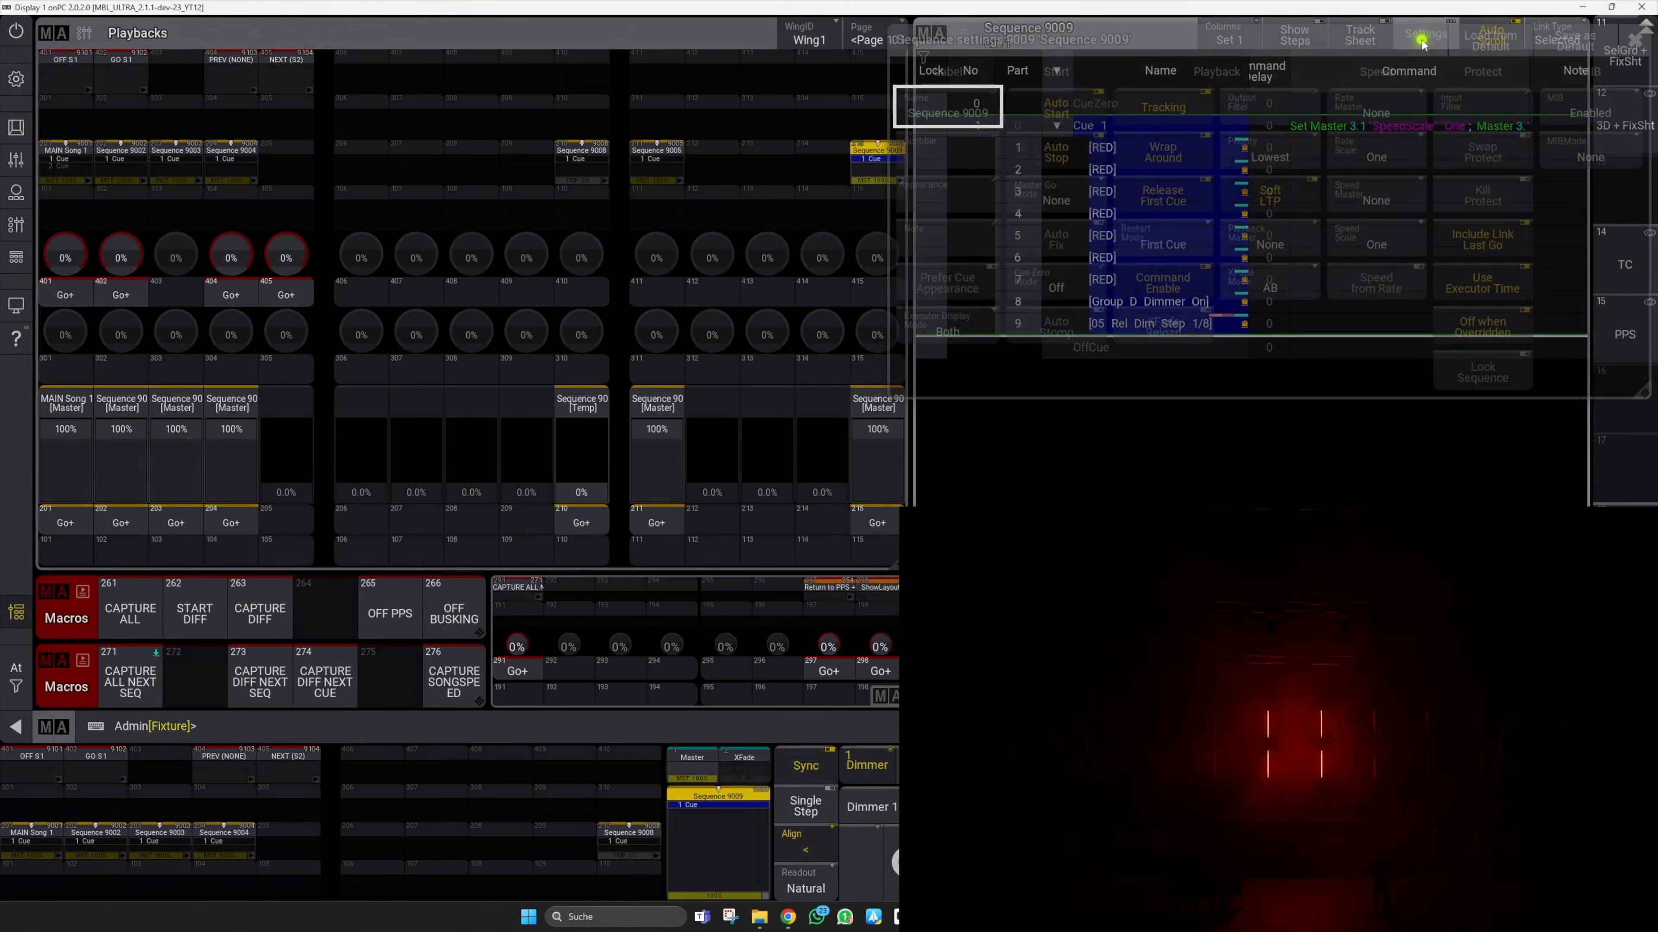
{"action": "left_click", "coordinate": [1376, 196]}
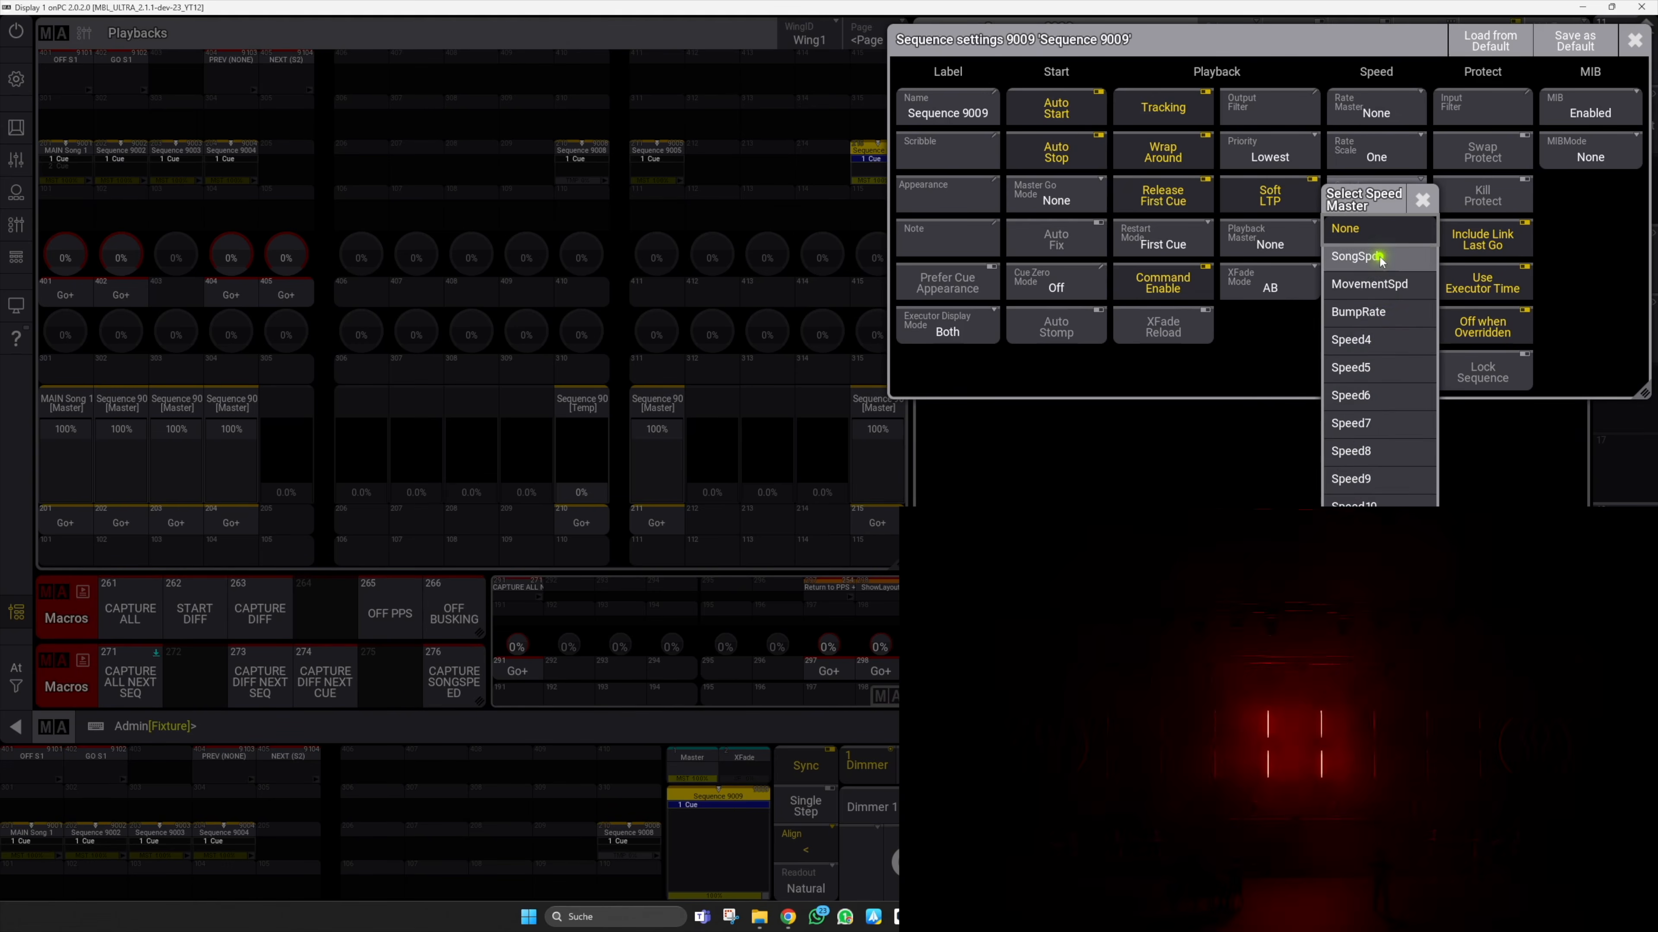
{"action": "left_click", "coordinate": [1357, 256]}
{"action": "left_click", "coordinate": [1633, 43]}
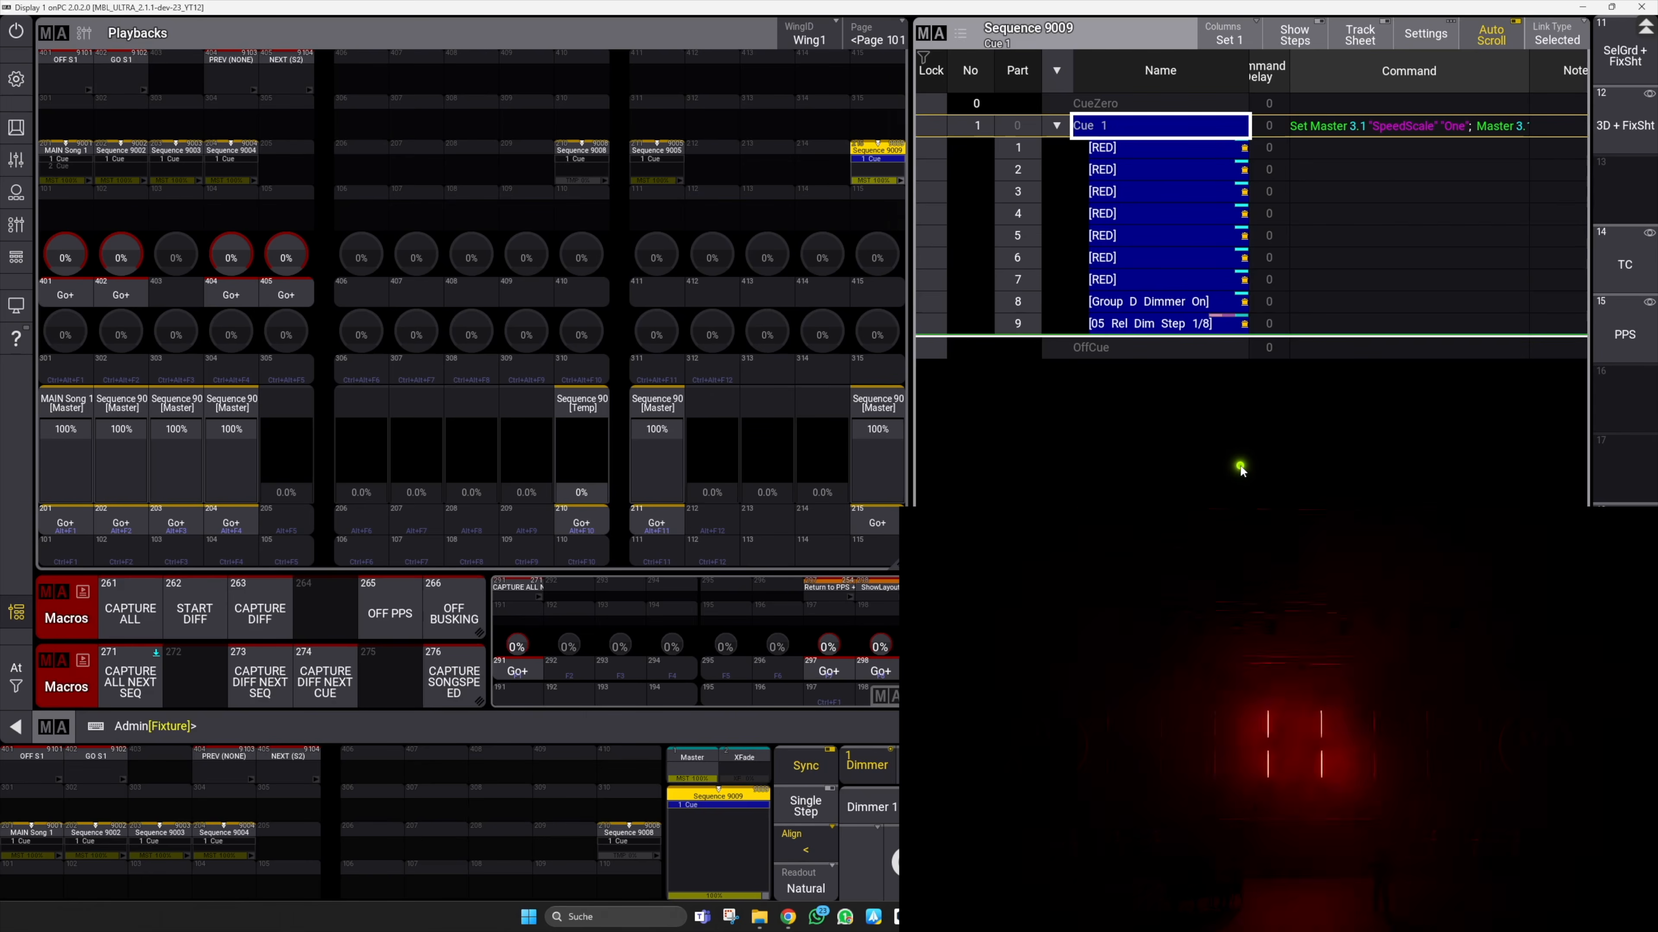
{"action": "left_click", "coordinate": [1171, 410]}
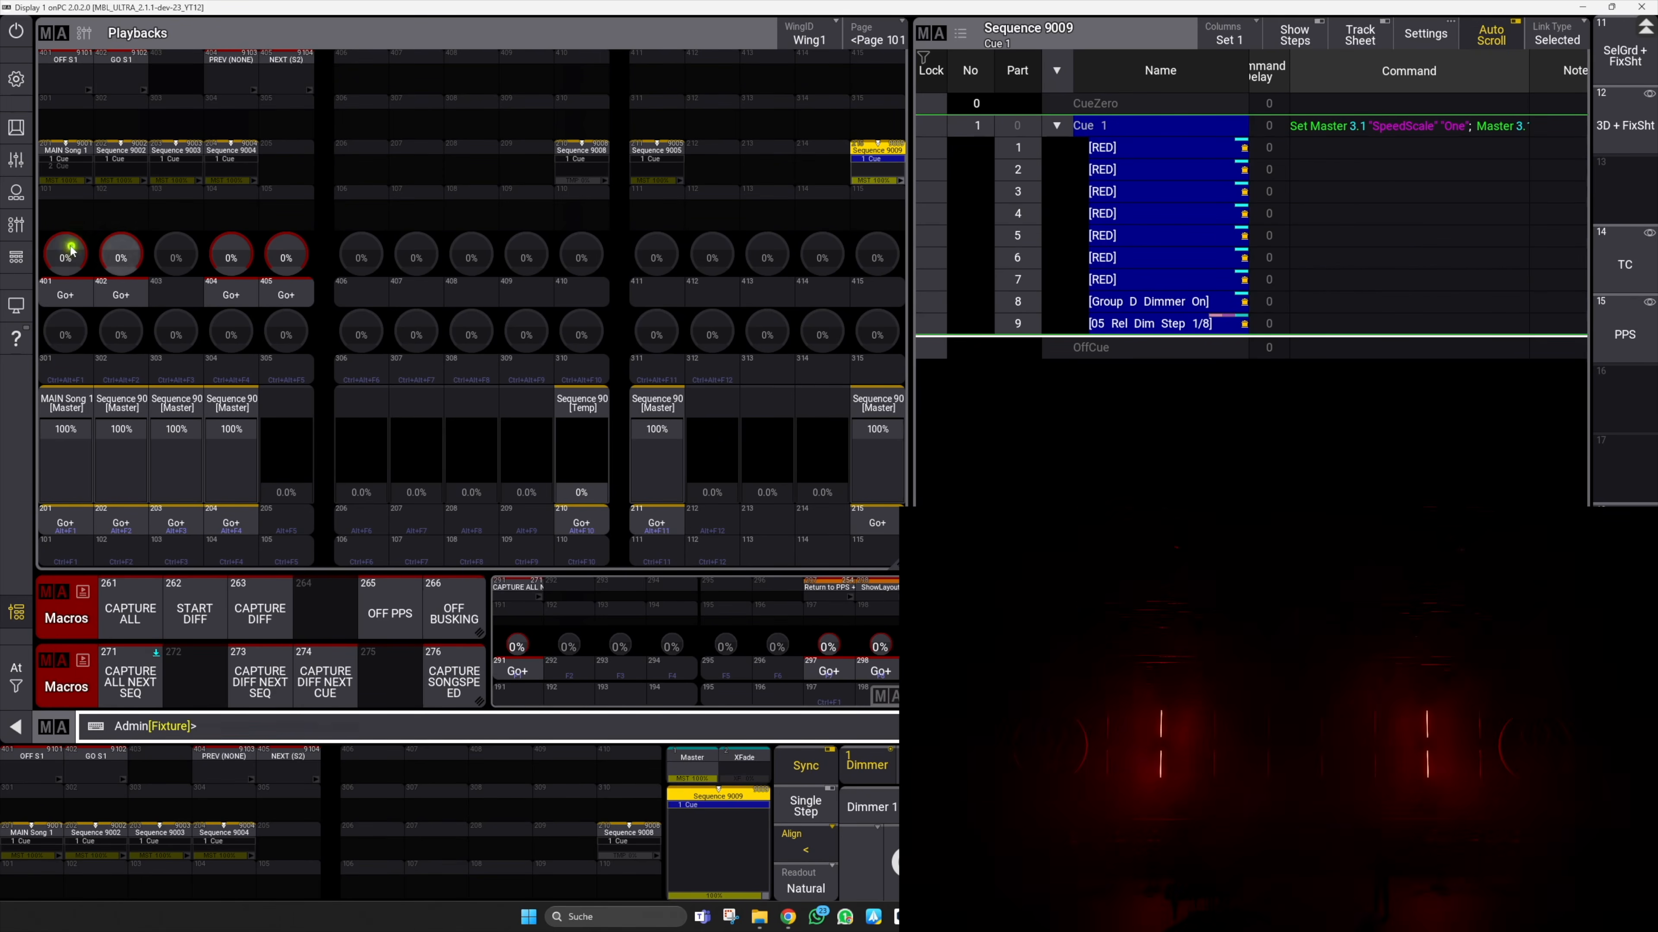
Step: Lower the SongSpd speed master on Page 1 to about 60 BPM in the full playbacks overlay
{"action": "left_click", "coordinate": [18, 227]}
{"action": "left_click_drag", "start_coordinate": [488, 477], "coordinate": [501, 539]}
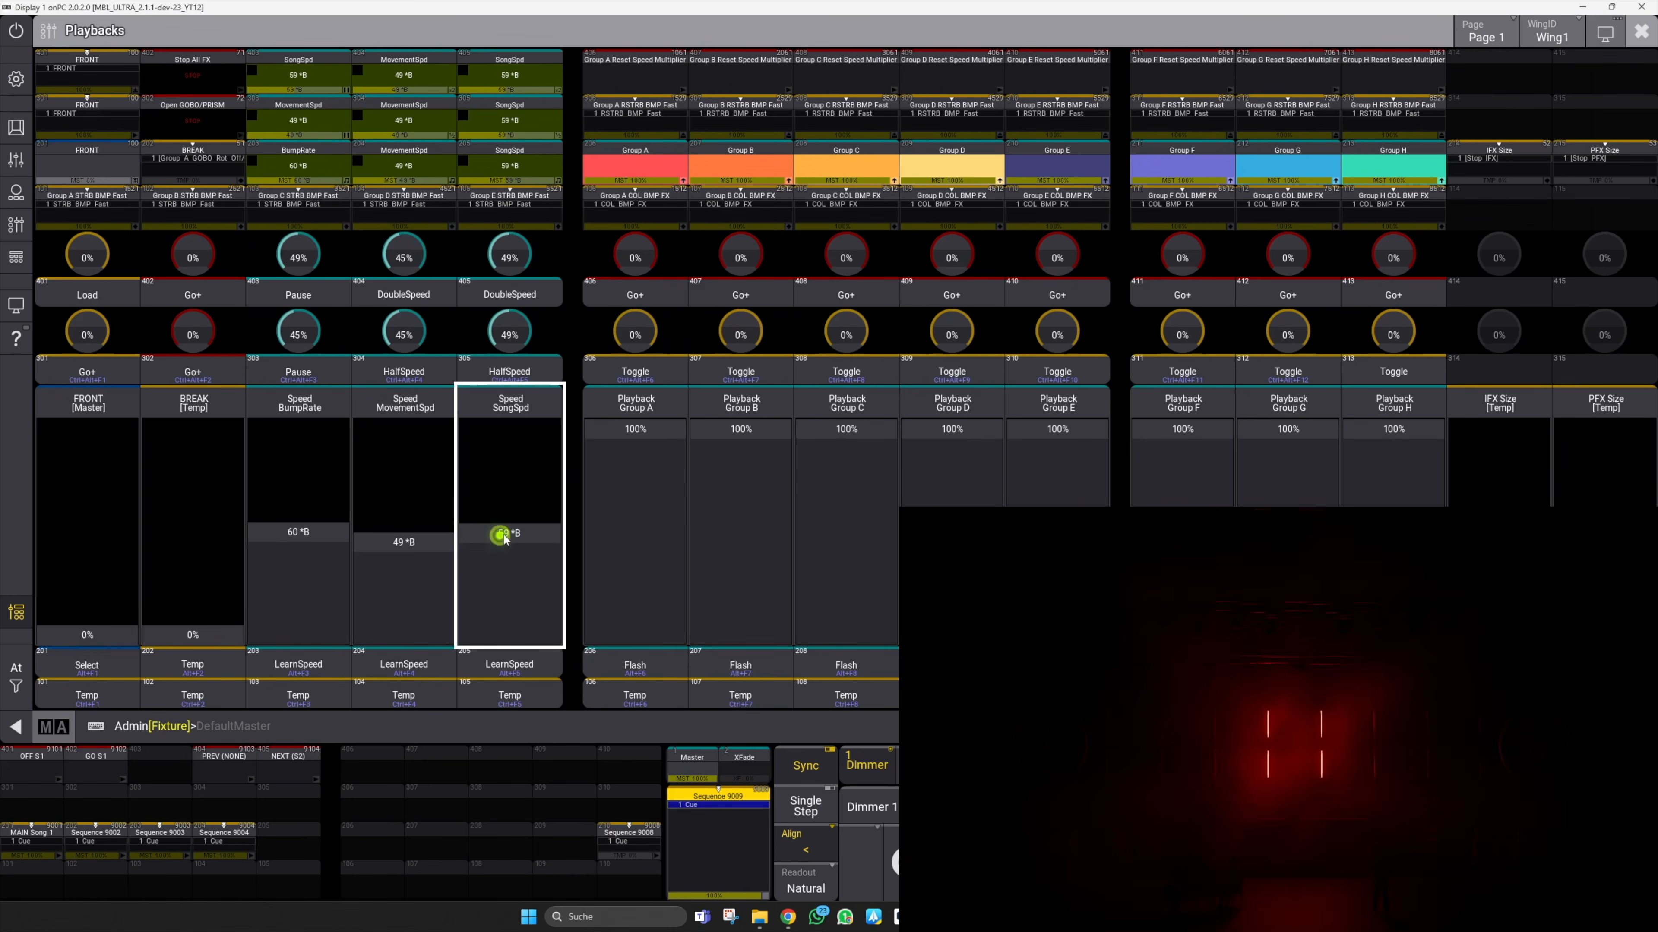
{"action": "left_click", "coordinate": [1638, 34]}
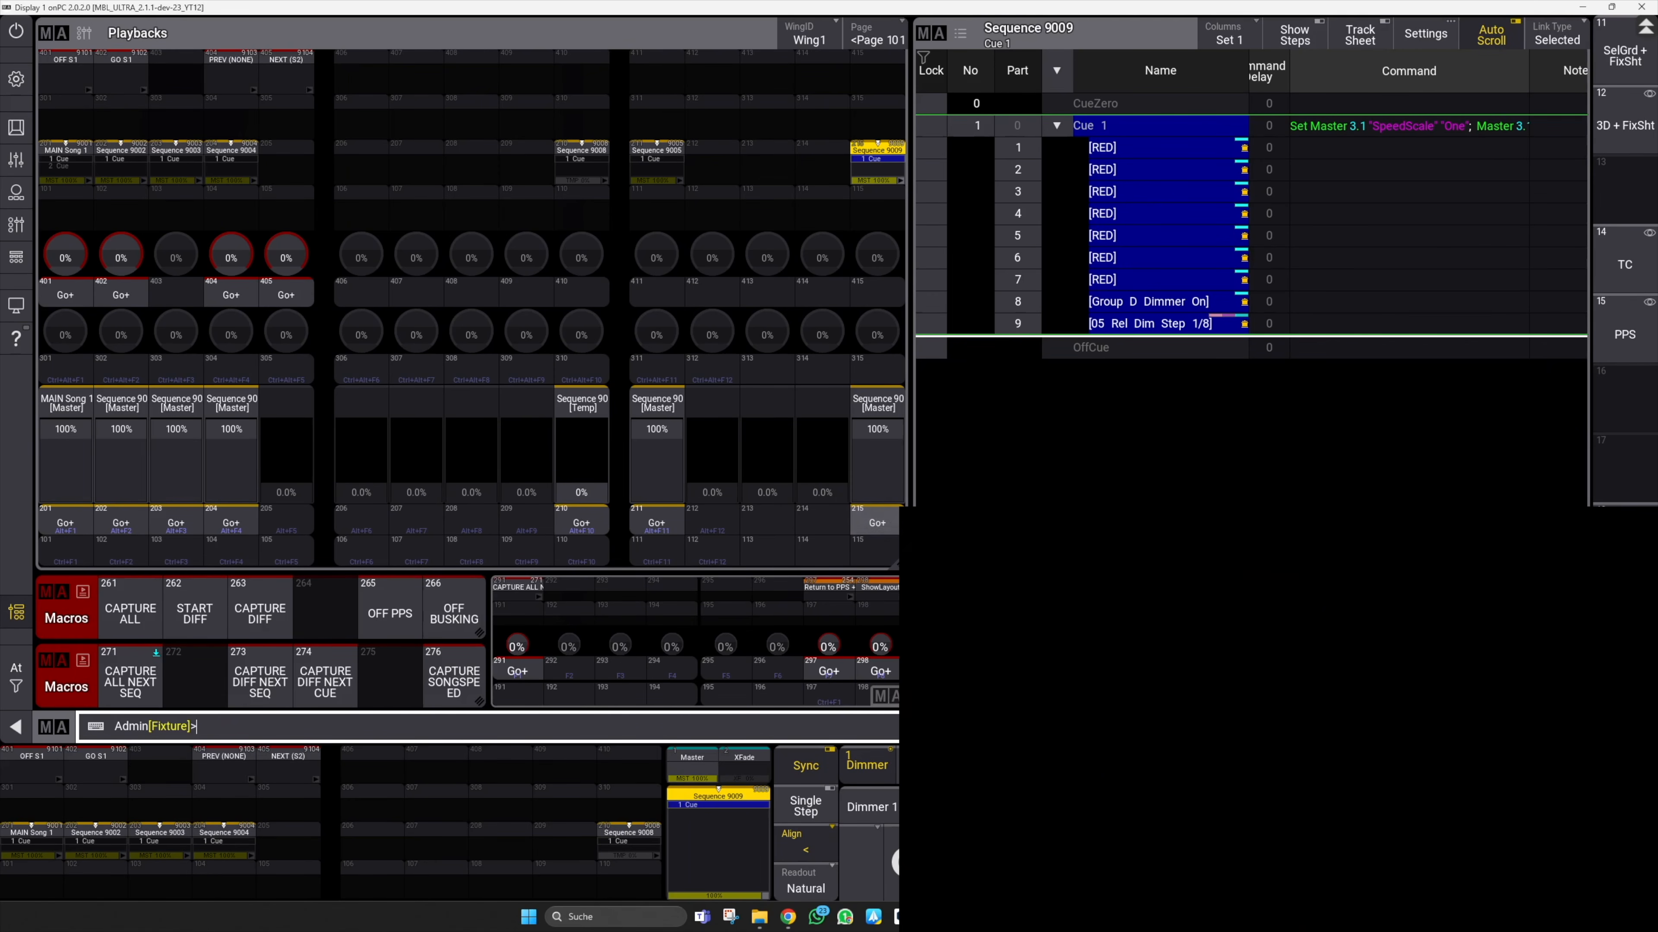
Step: Release the running playbacks with OFF PPS and play the first cue of MAIN Song 1
{"action": "left_click", "coordinate": [1477, 135]}
{"action": "left_click", "coordinate": [361, 471]}
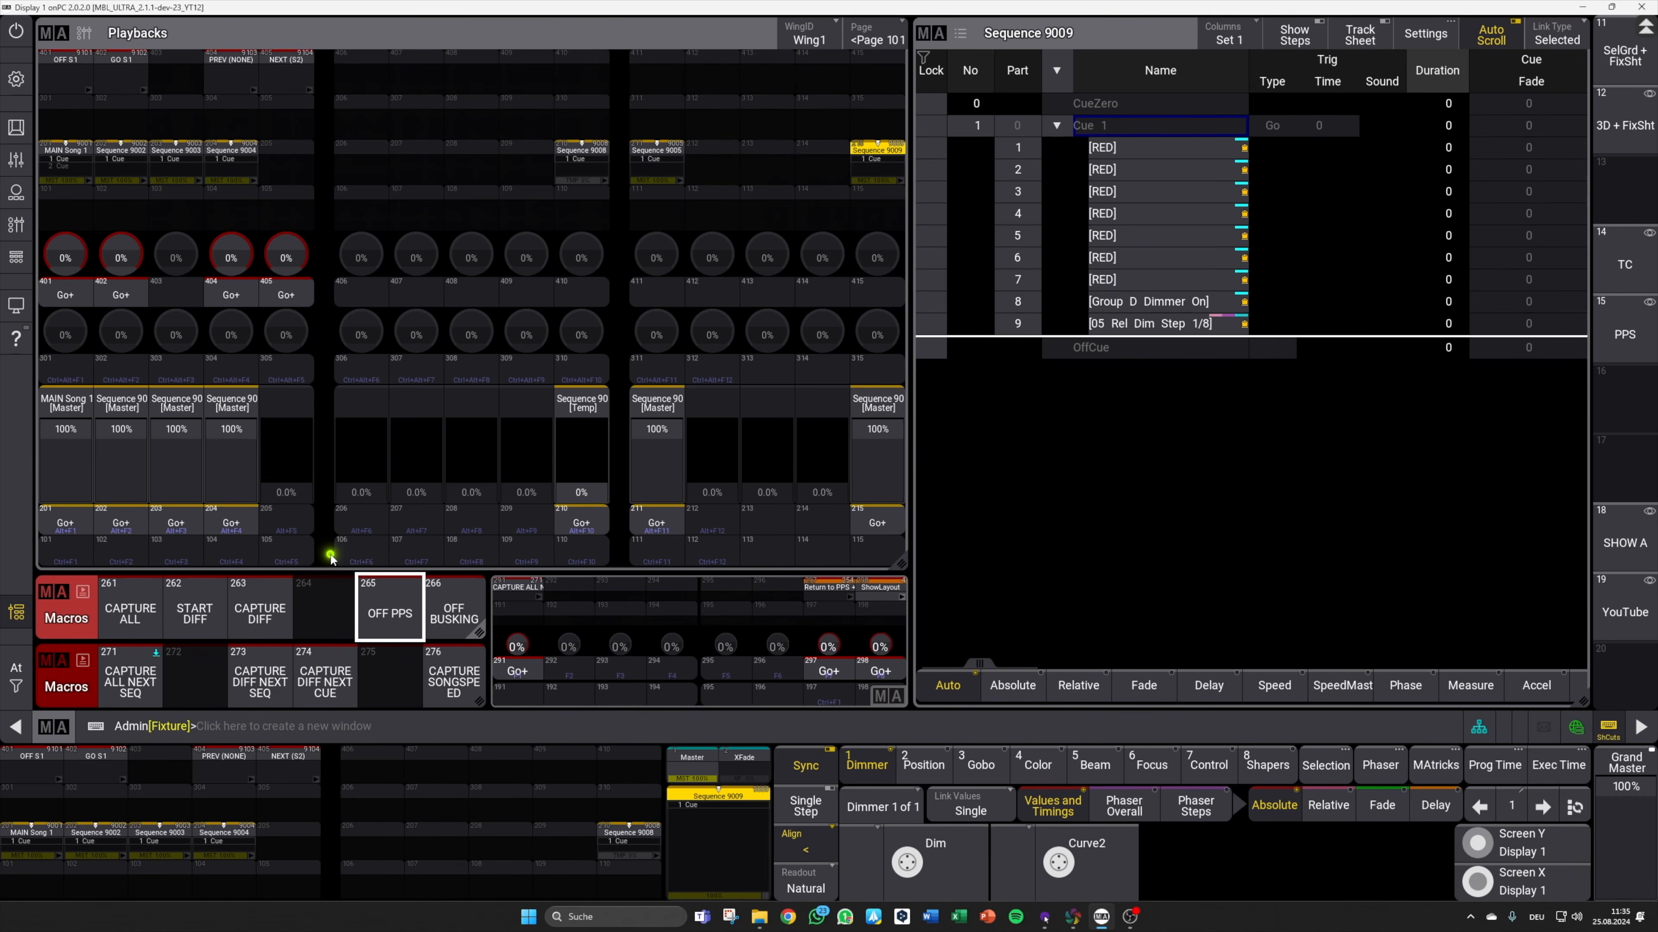
{"action": "left_click", "coordinate": [66, 524]}
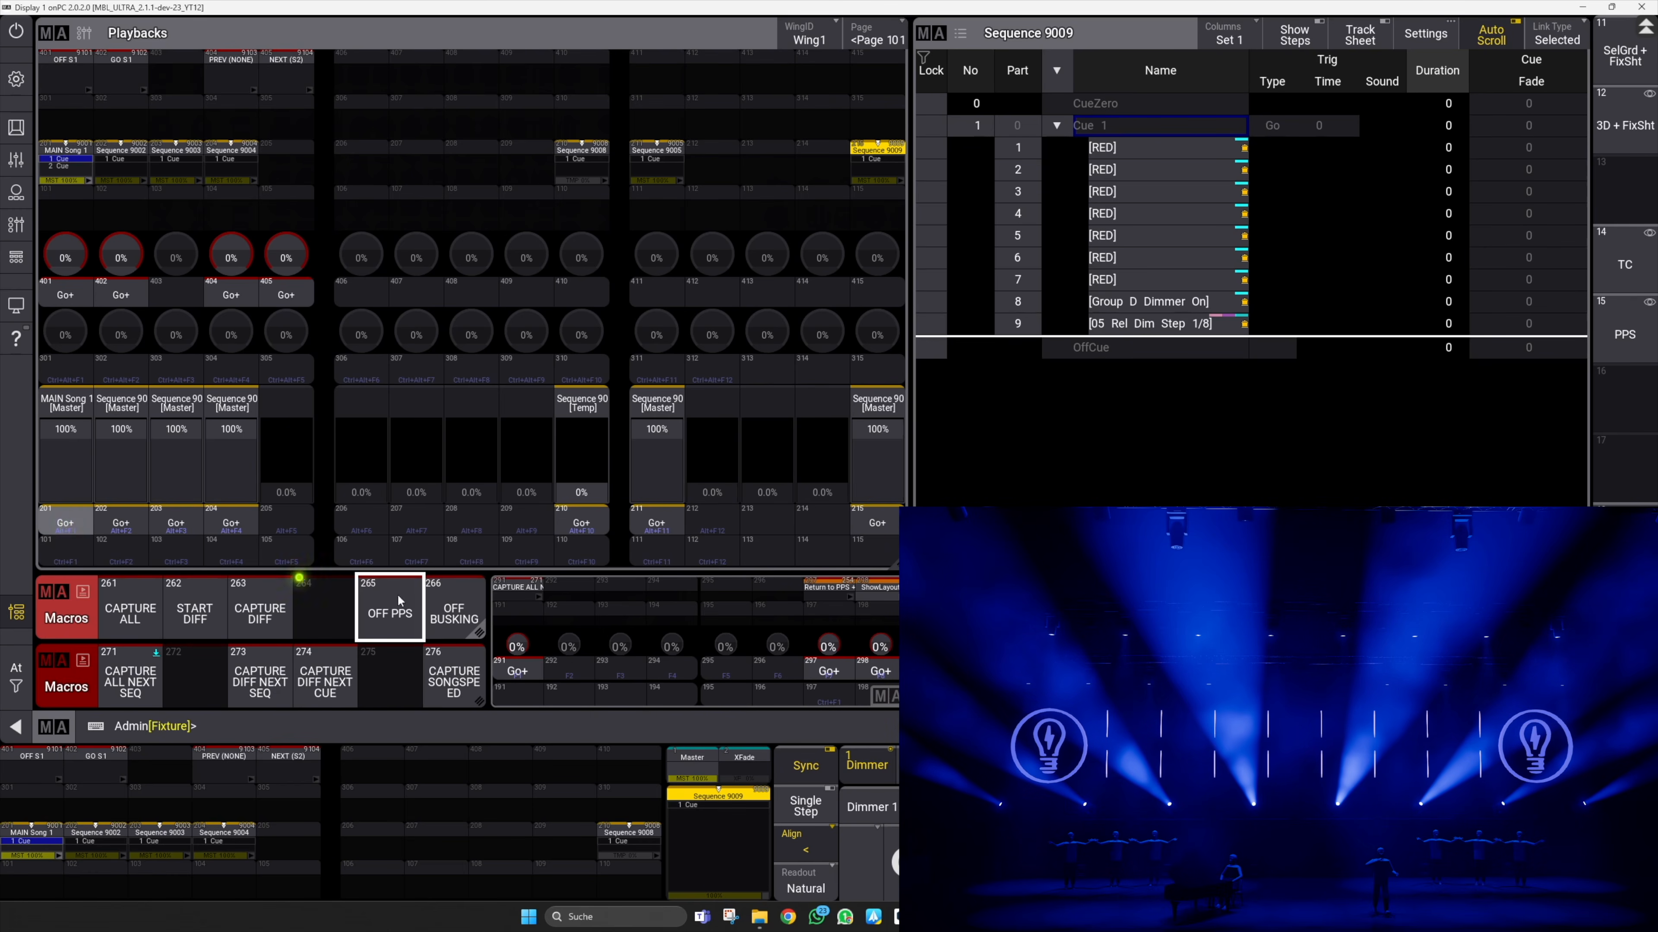
Step: In the busking layout, set the FX colour to red and start the first colour effect on Group E from the colour-effects layout
{"action": "left_click", "coordinate": [876, 673]}
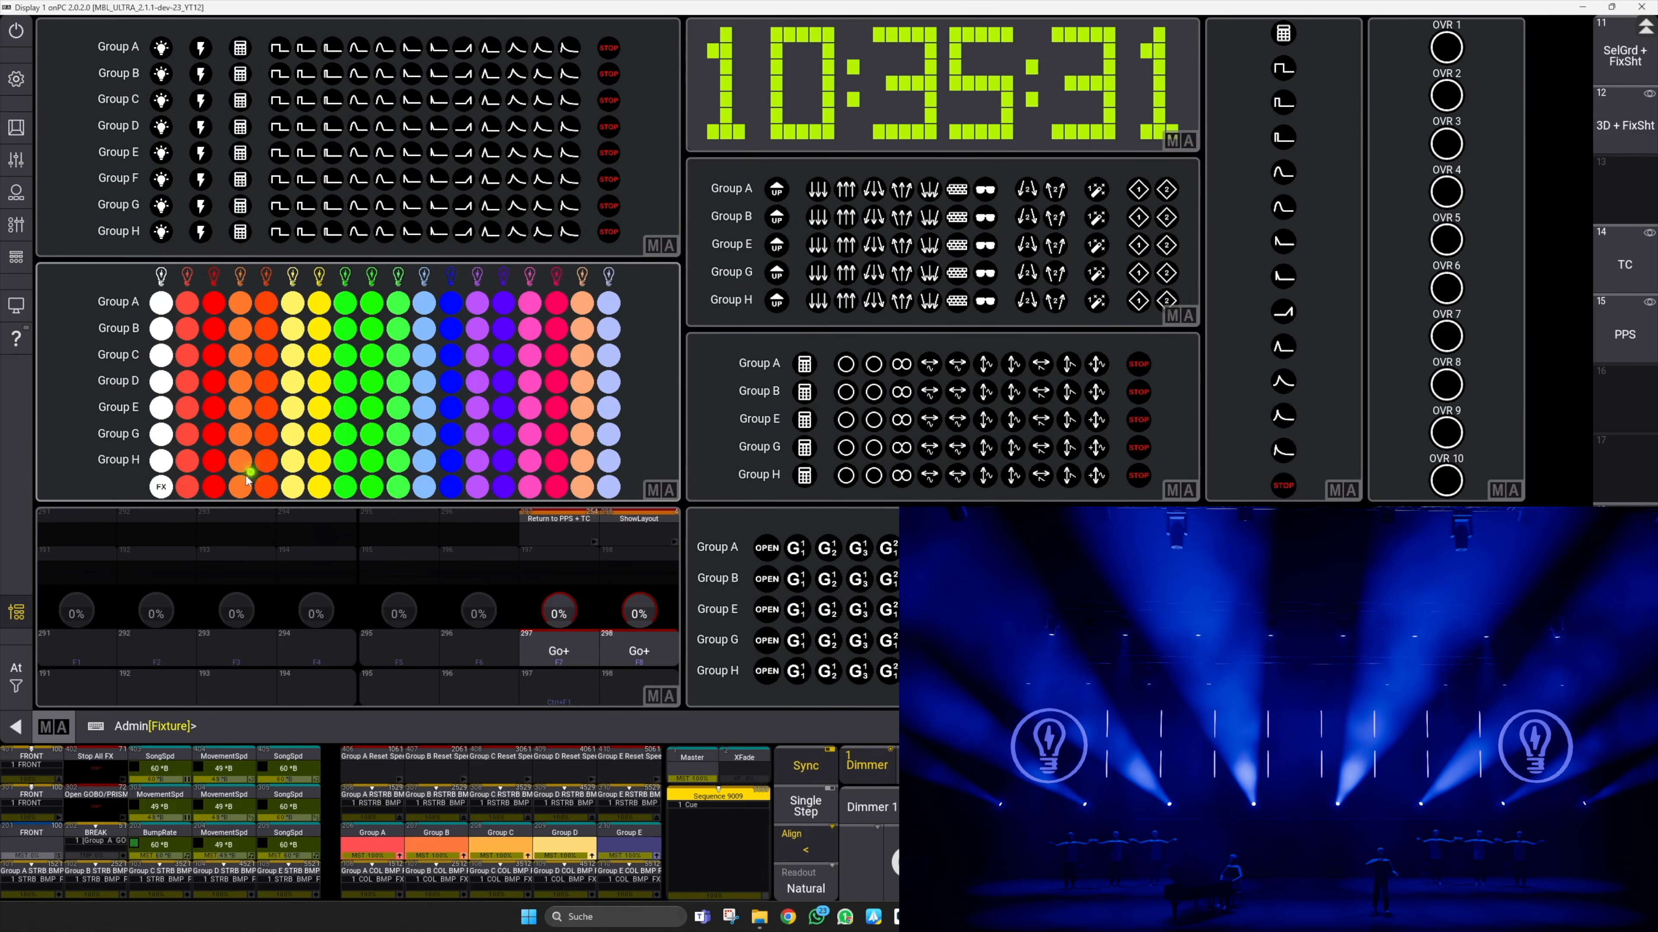
{"action": "left_click", "coordinate": [214, 490]}
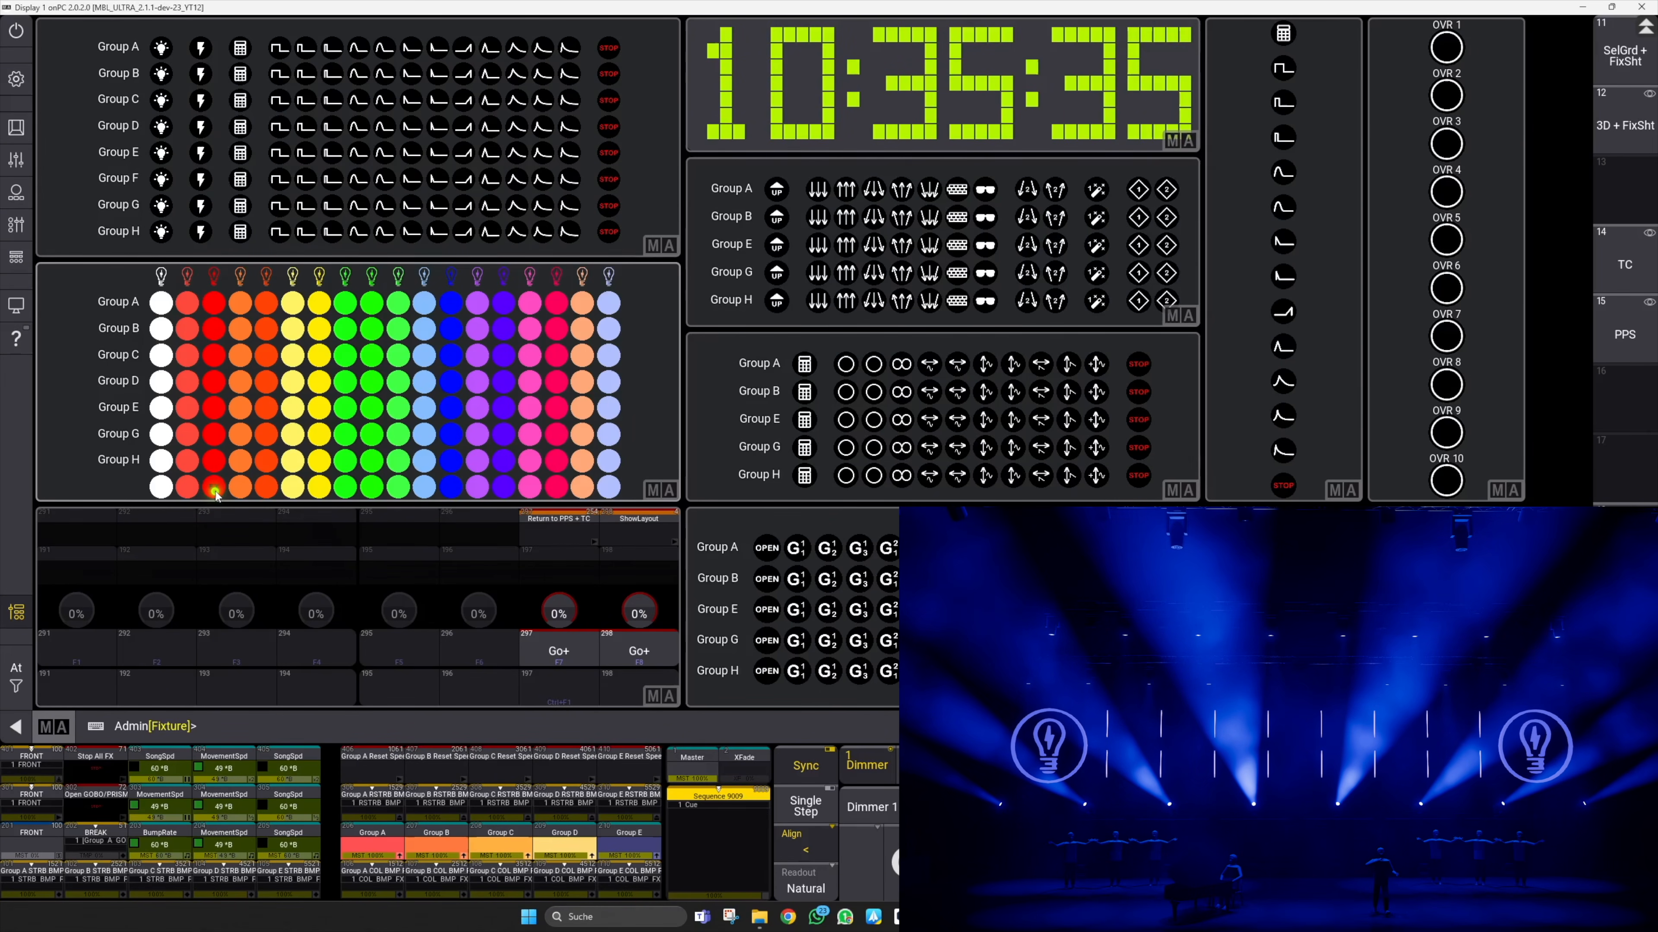
{"action": "key", "text": "alt"}
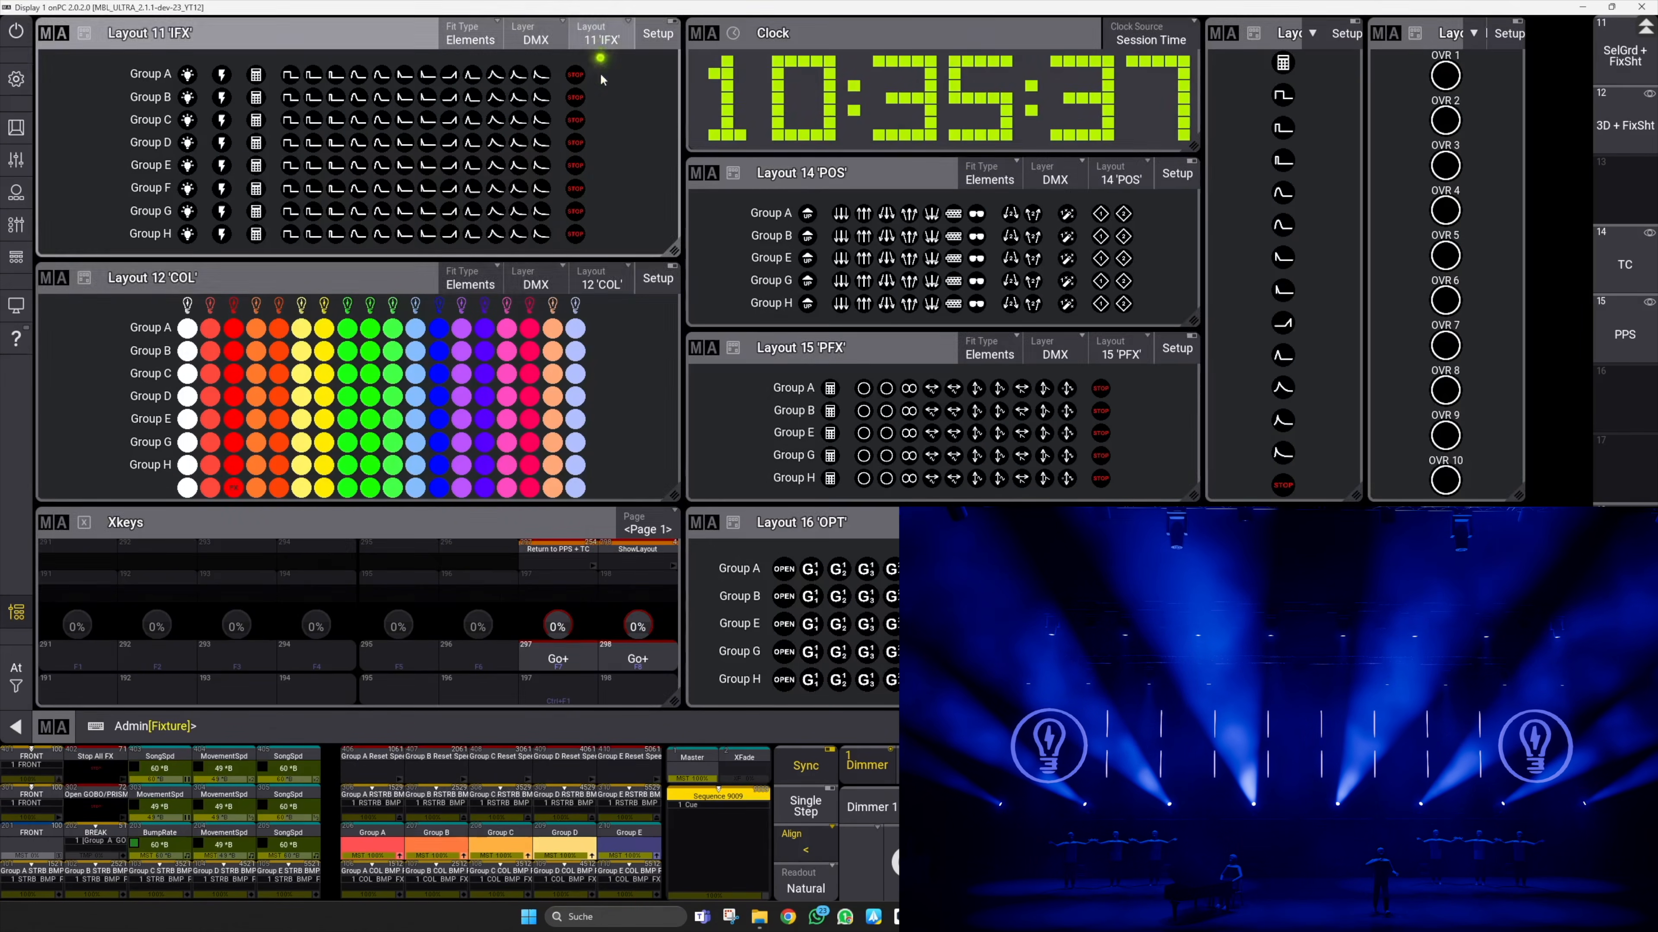
{"action": "left_click", "coordinate": [604, 36]}
{"action": "left_click", "coordinate": [681, 196]}
{"action": "key", "text": "alt"}
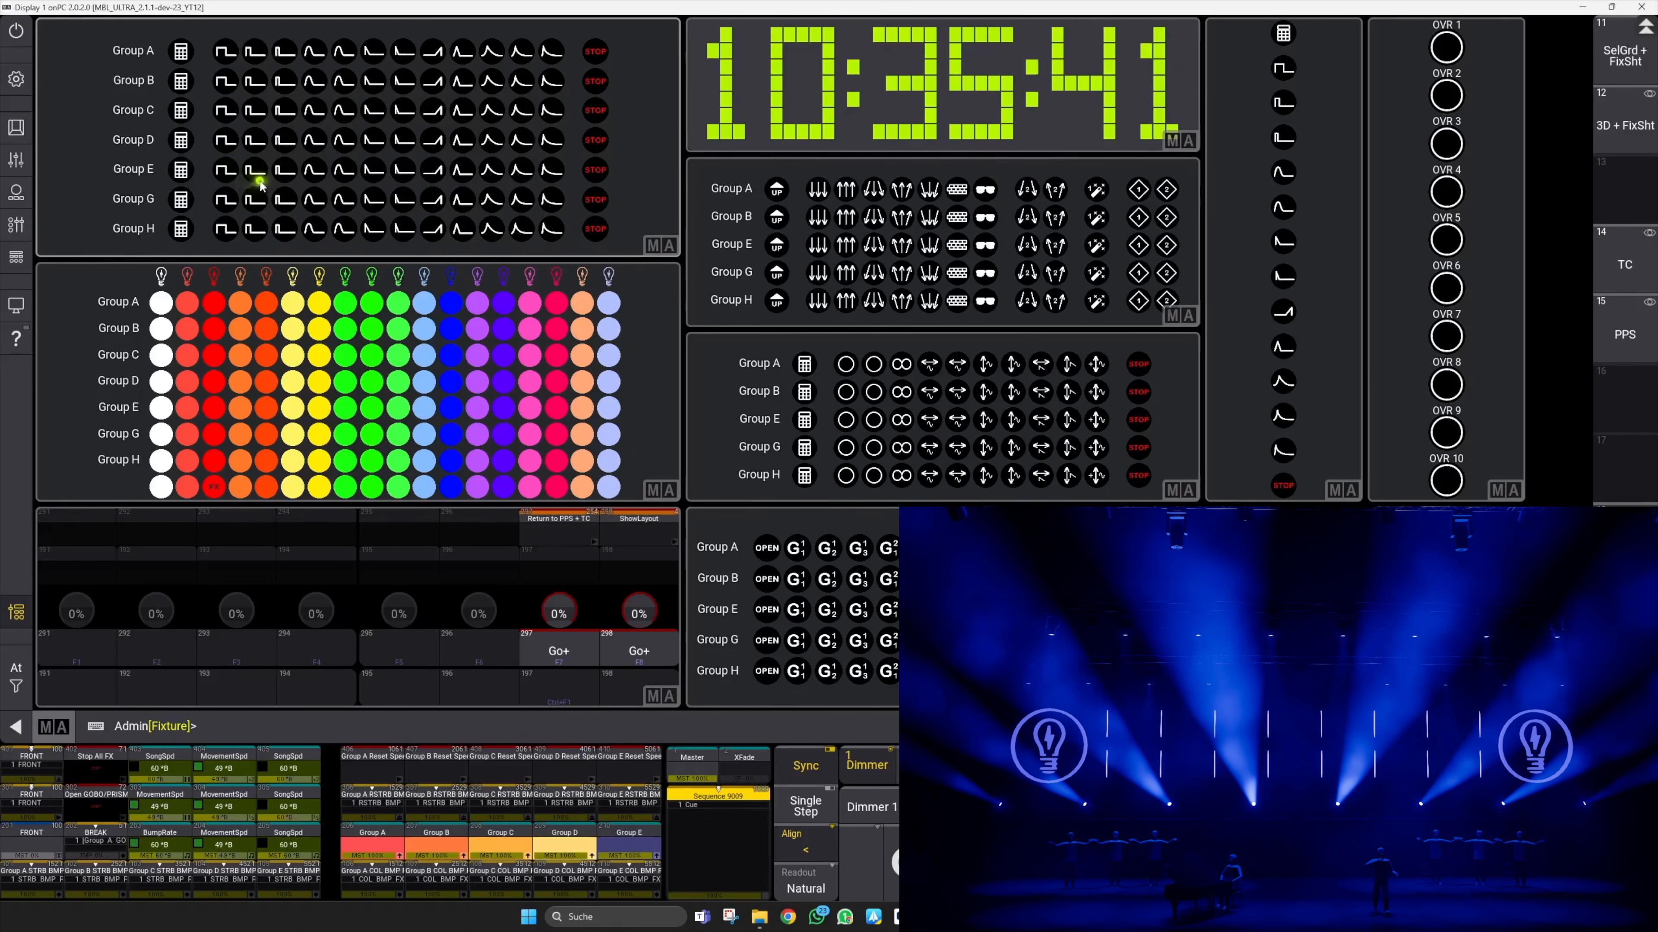
{"action": "left_click", "coordinate": [225, 170]}
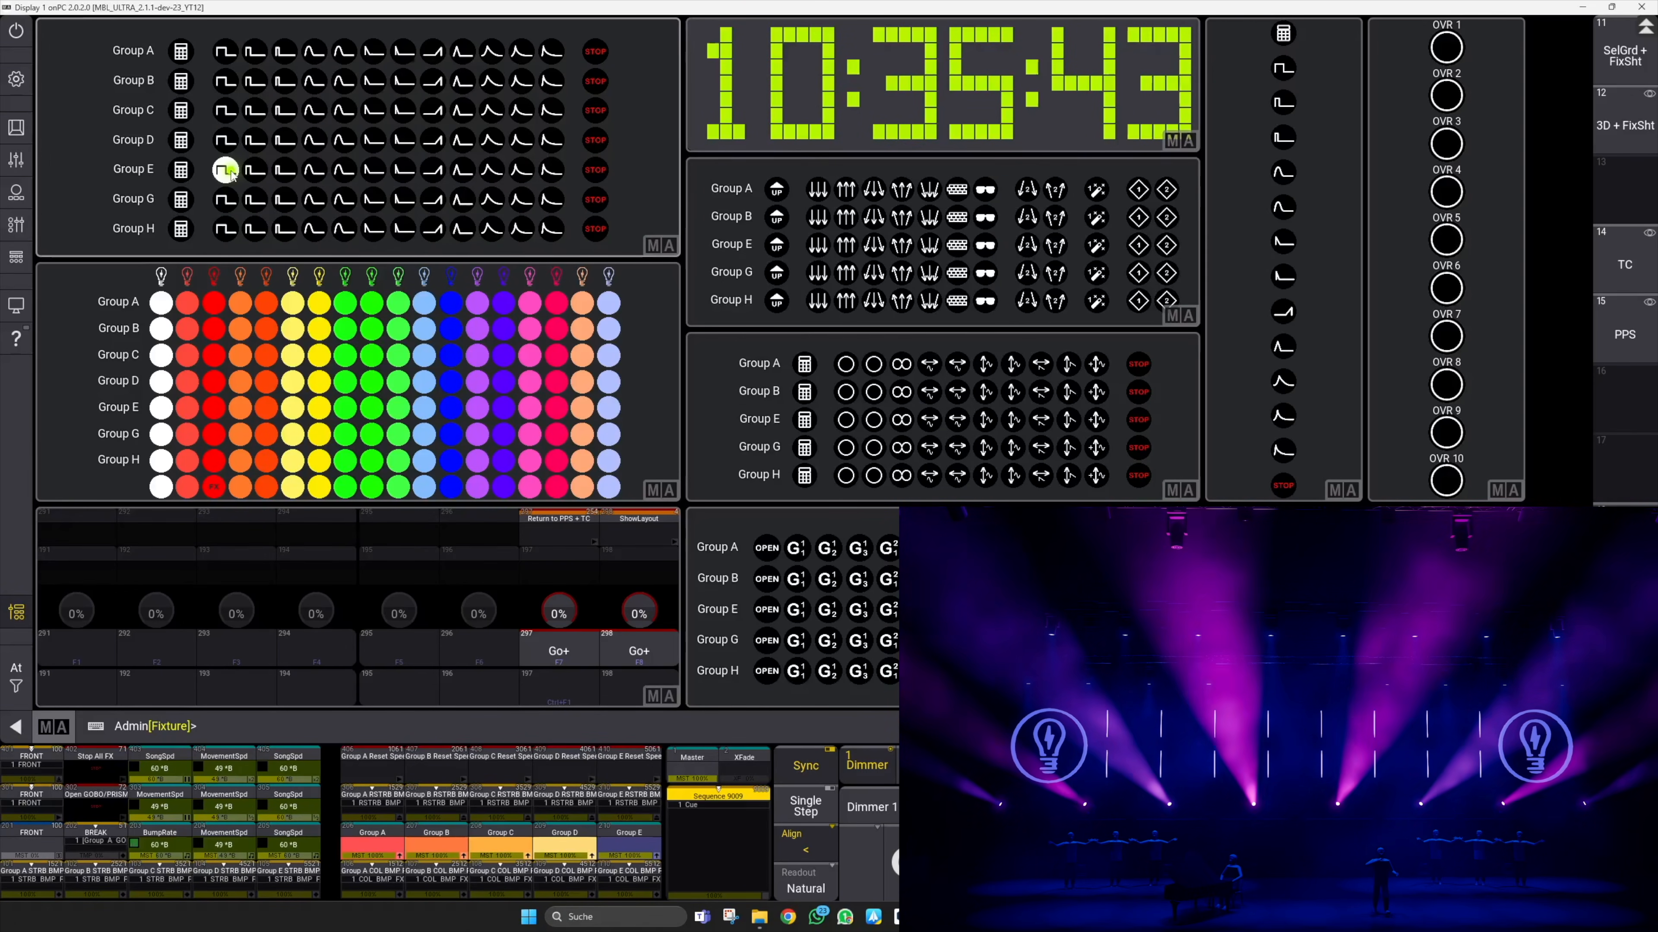
Step: Record the Group E colour effect onto executor 209 in the playback view with CAPTURE ALL, and release busking with OFF BUSKING
{"action": "left_click", "coordinate": [558, 644]}
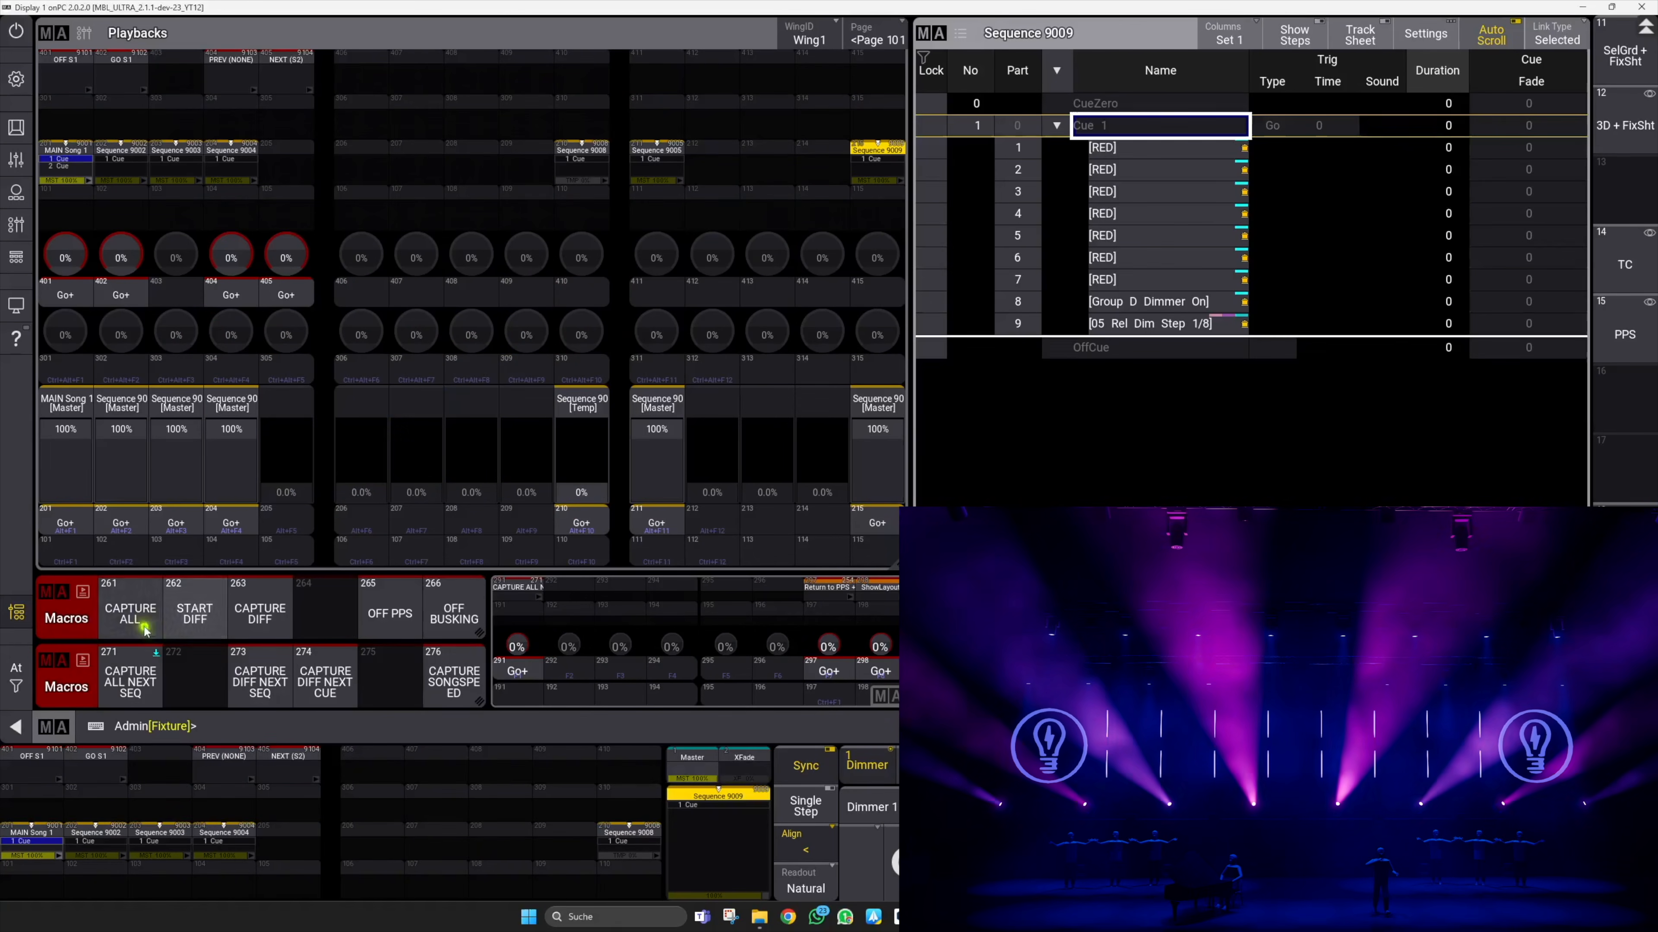
{"action": "left_click", "coordinate": [130, 612]}
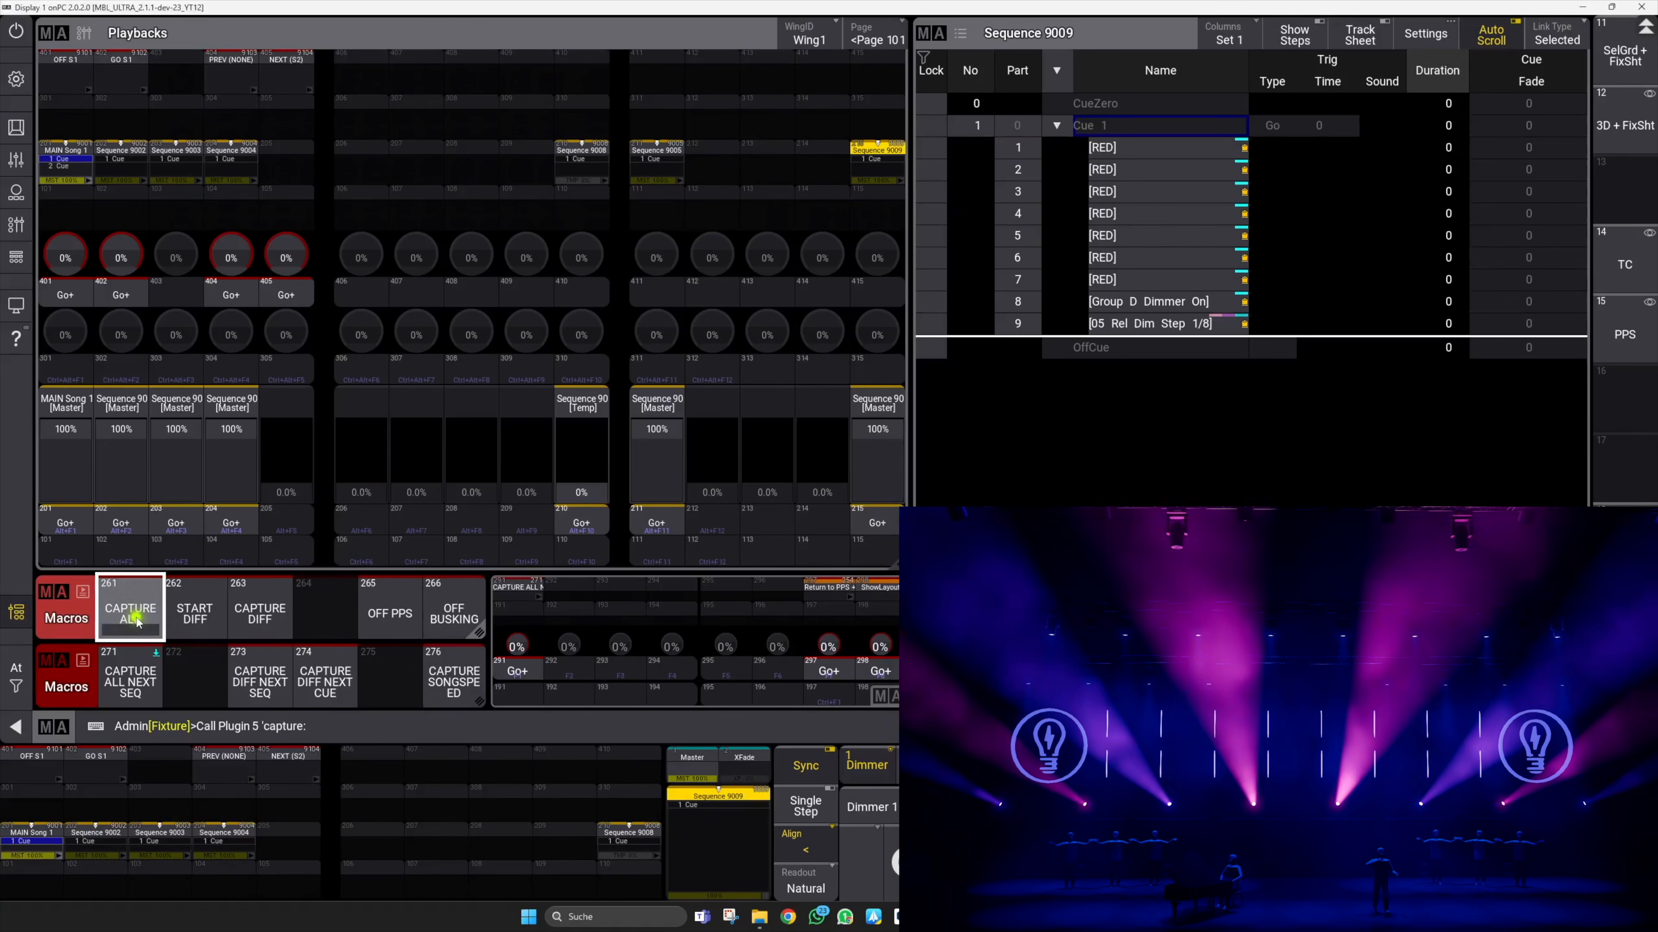
{"action": "left_click", "coordinate": [523, 524]}
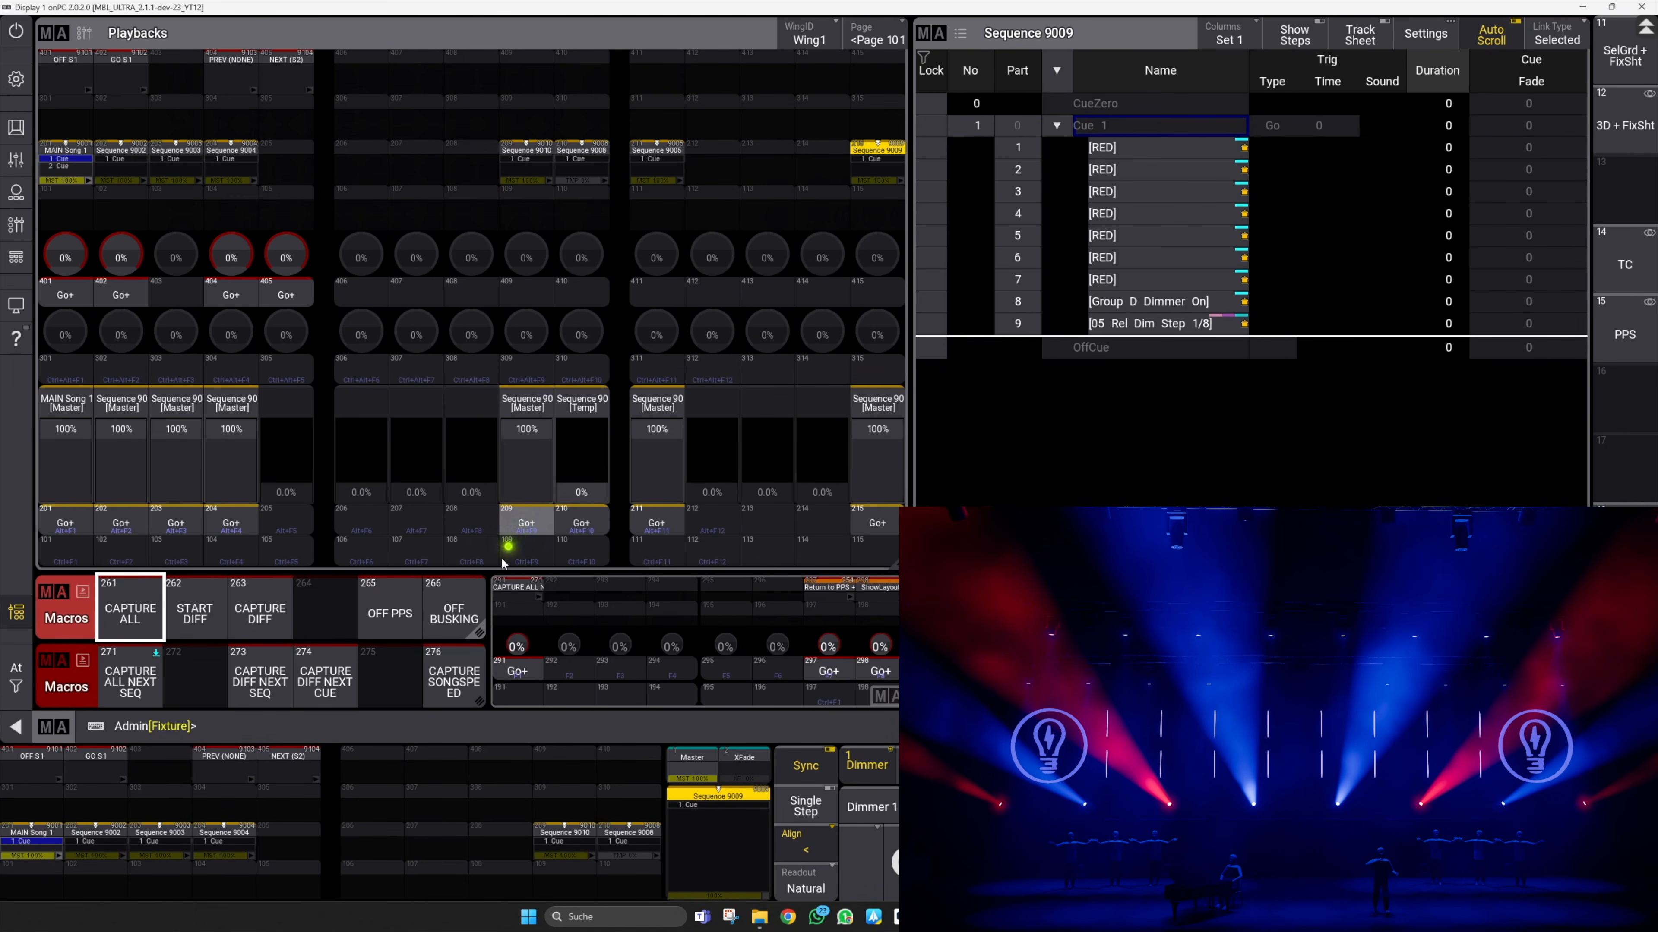
{"action": "left_click", "coordinate": [464, 612]}
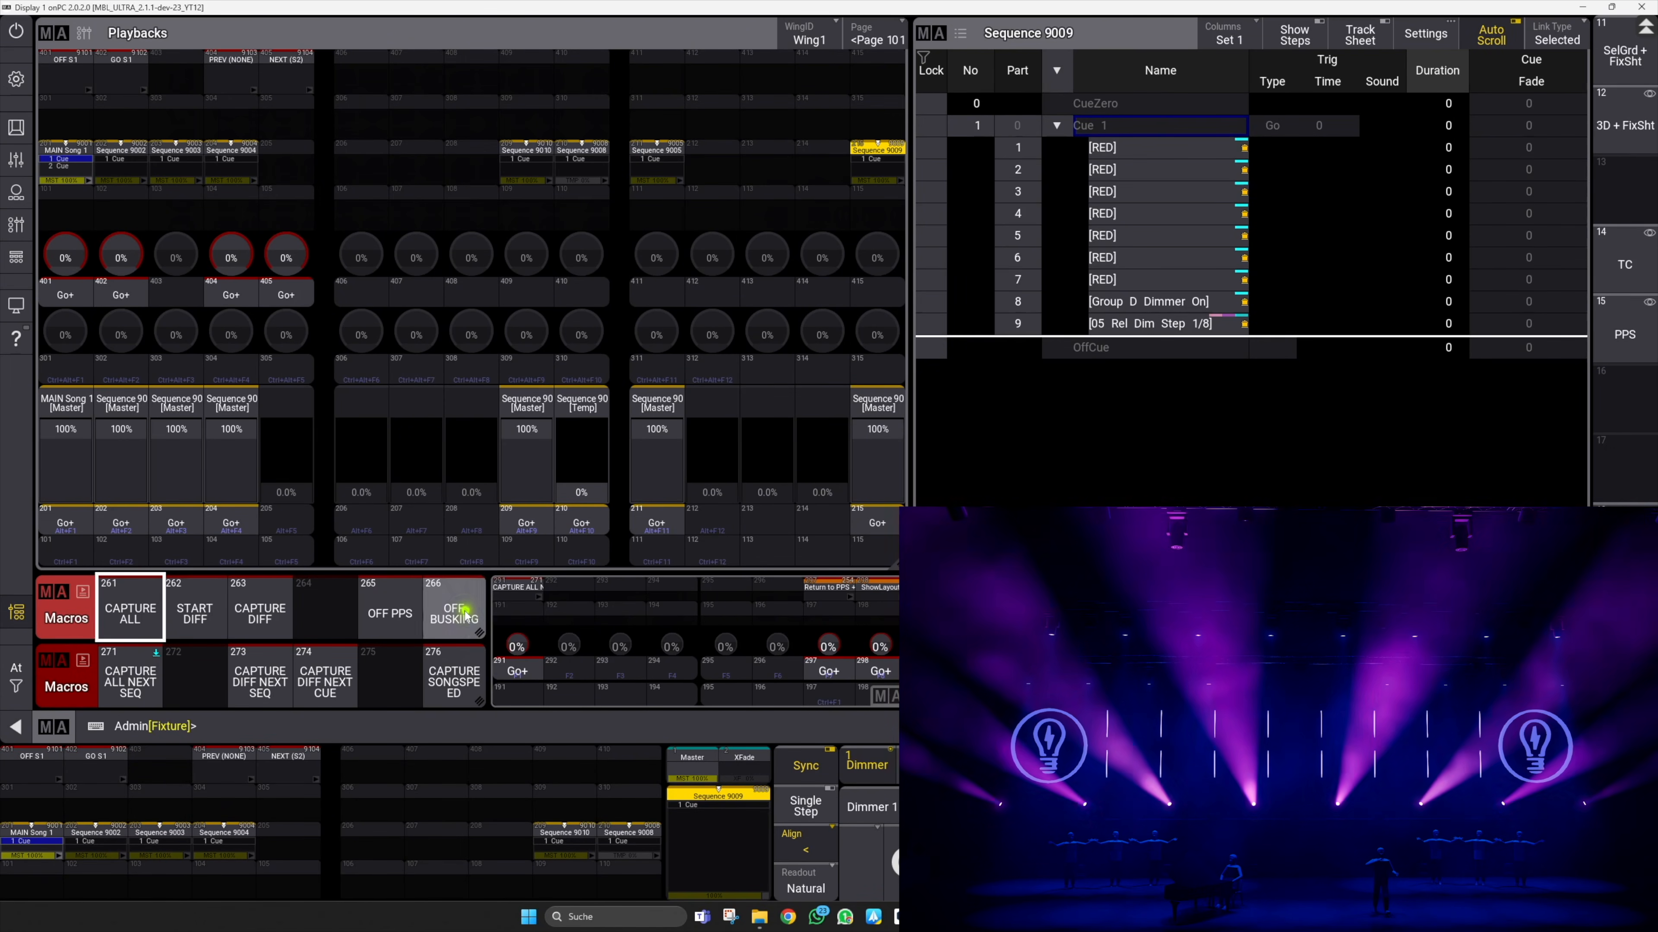
Step: Play the captured Group E effect on executor 209 and check the Page 1 speed masters in the full playbacks overlay
{"action": "left_click", "coordinate": [532, 525]}
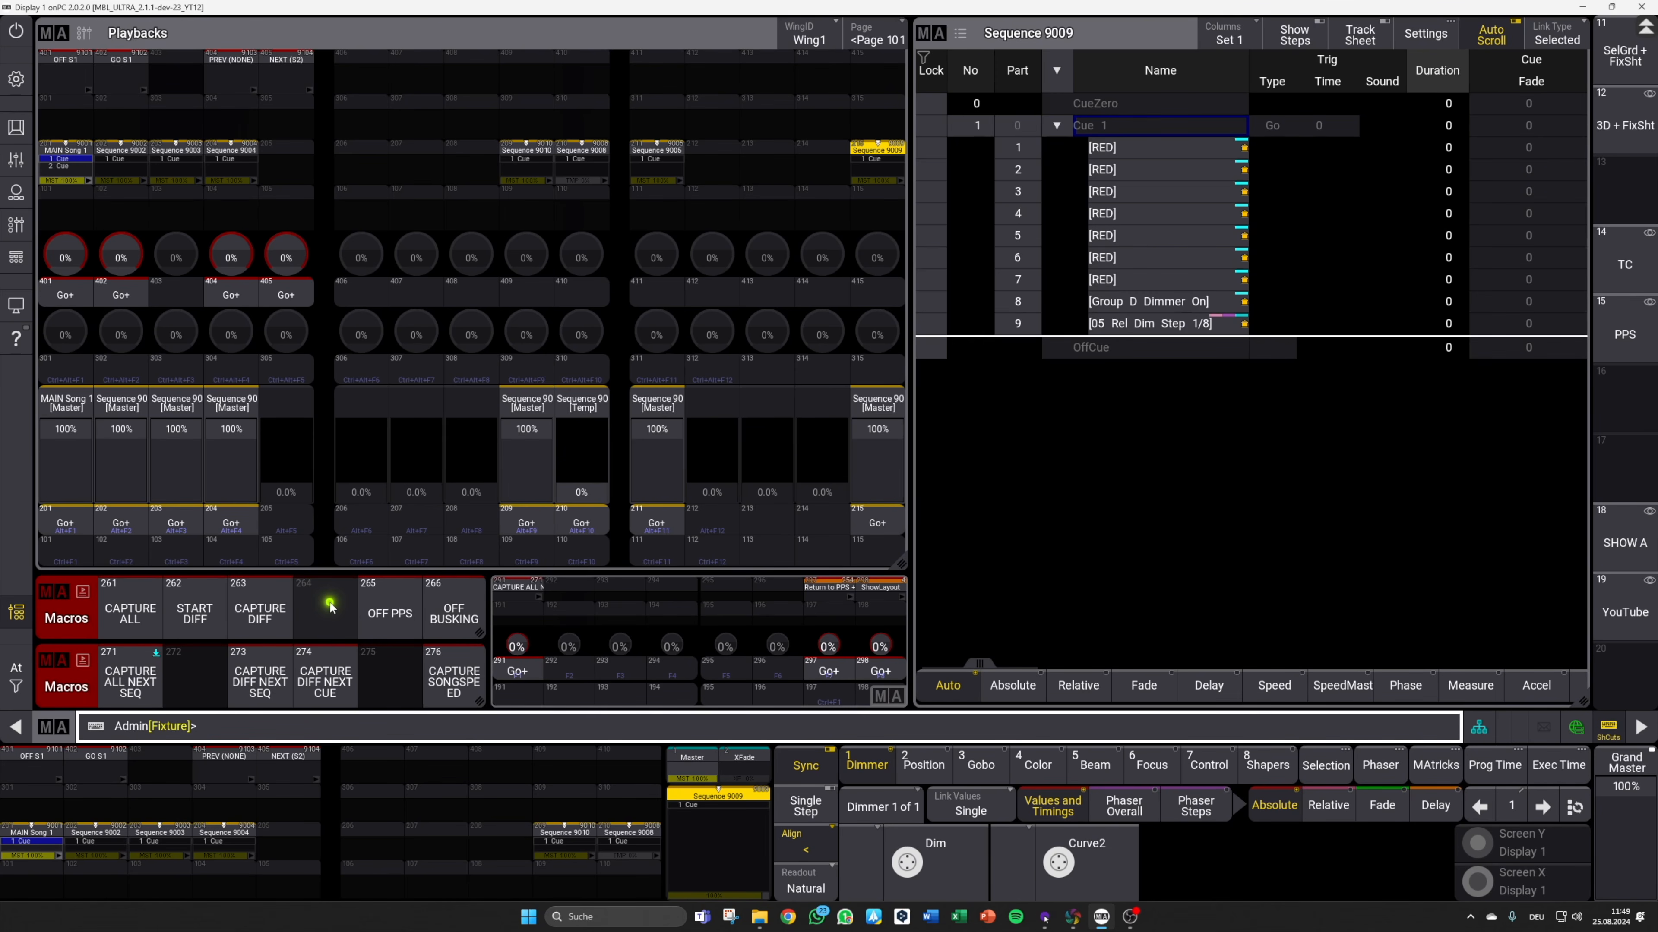
{"action": "left_click", "coordinate": [330, 606]}
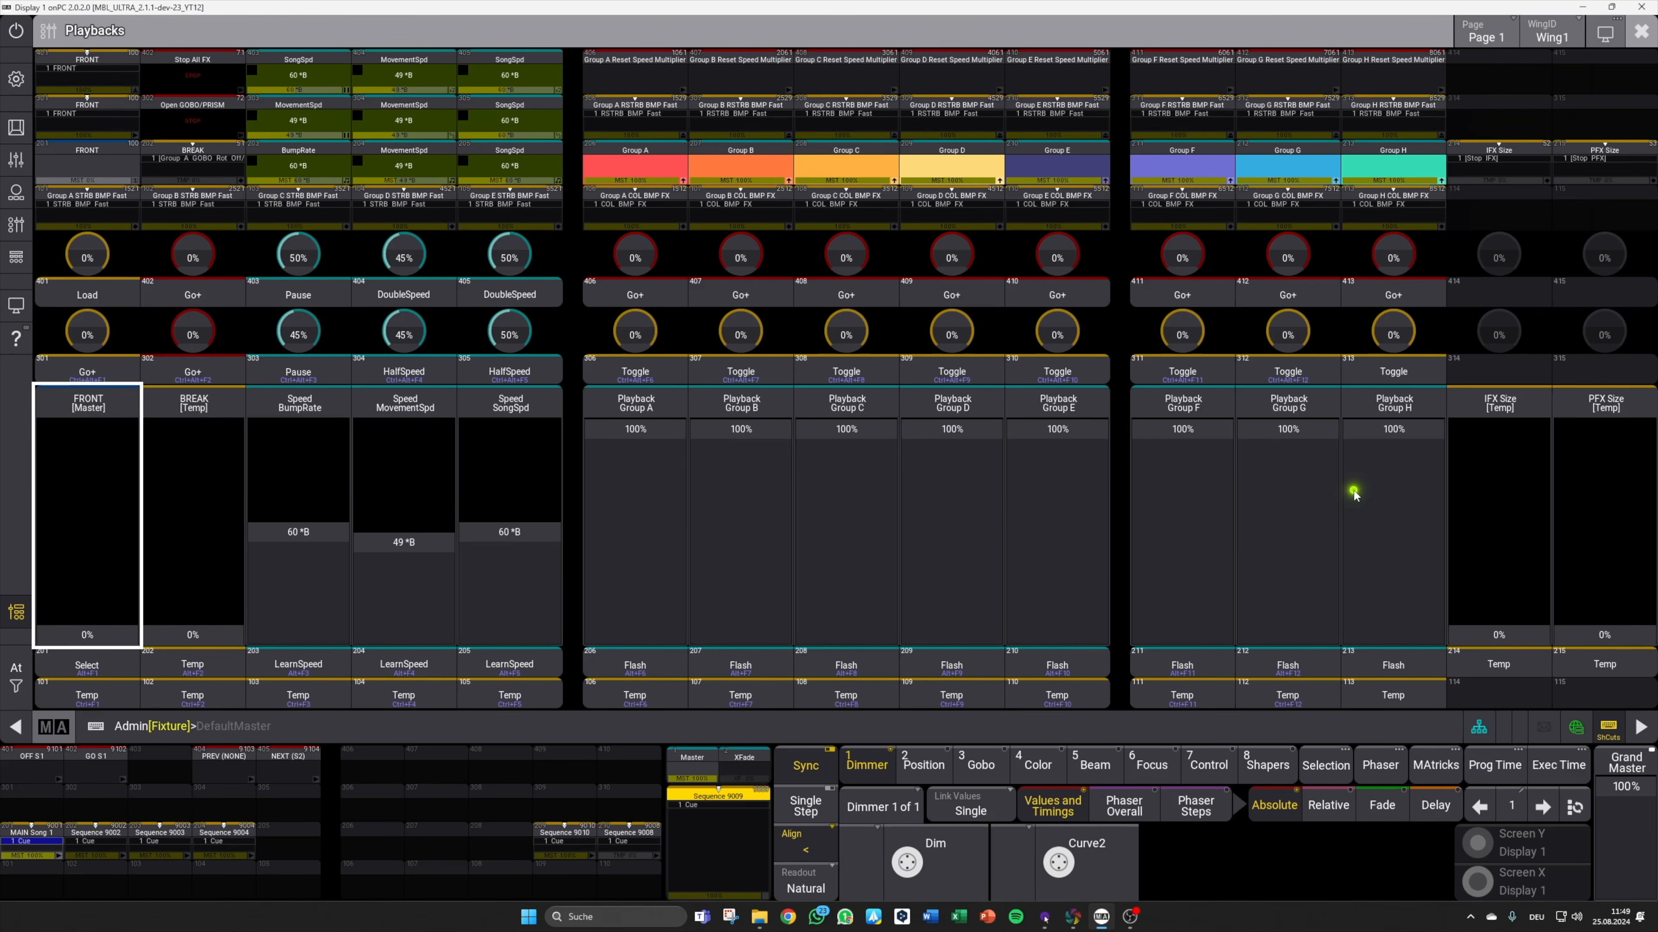
{"action": "left_click", "coordinate": [1641, 30]}
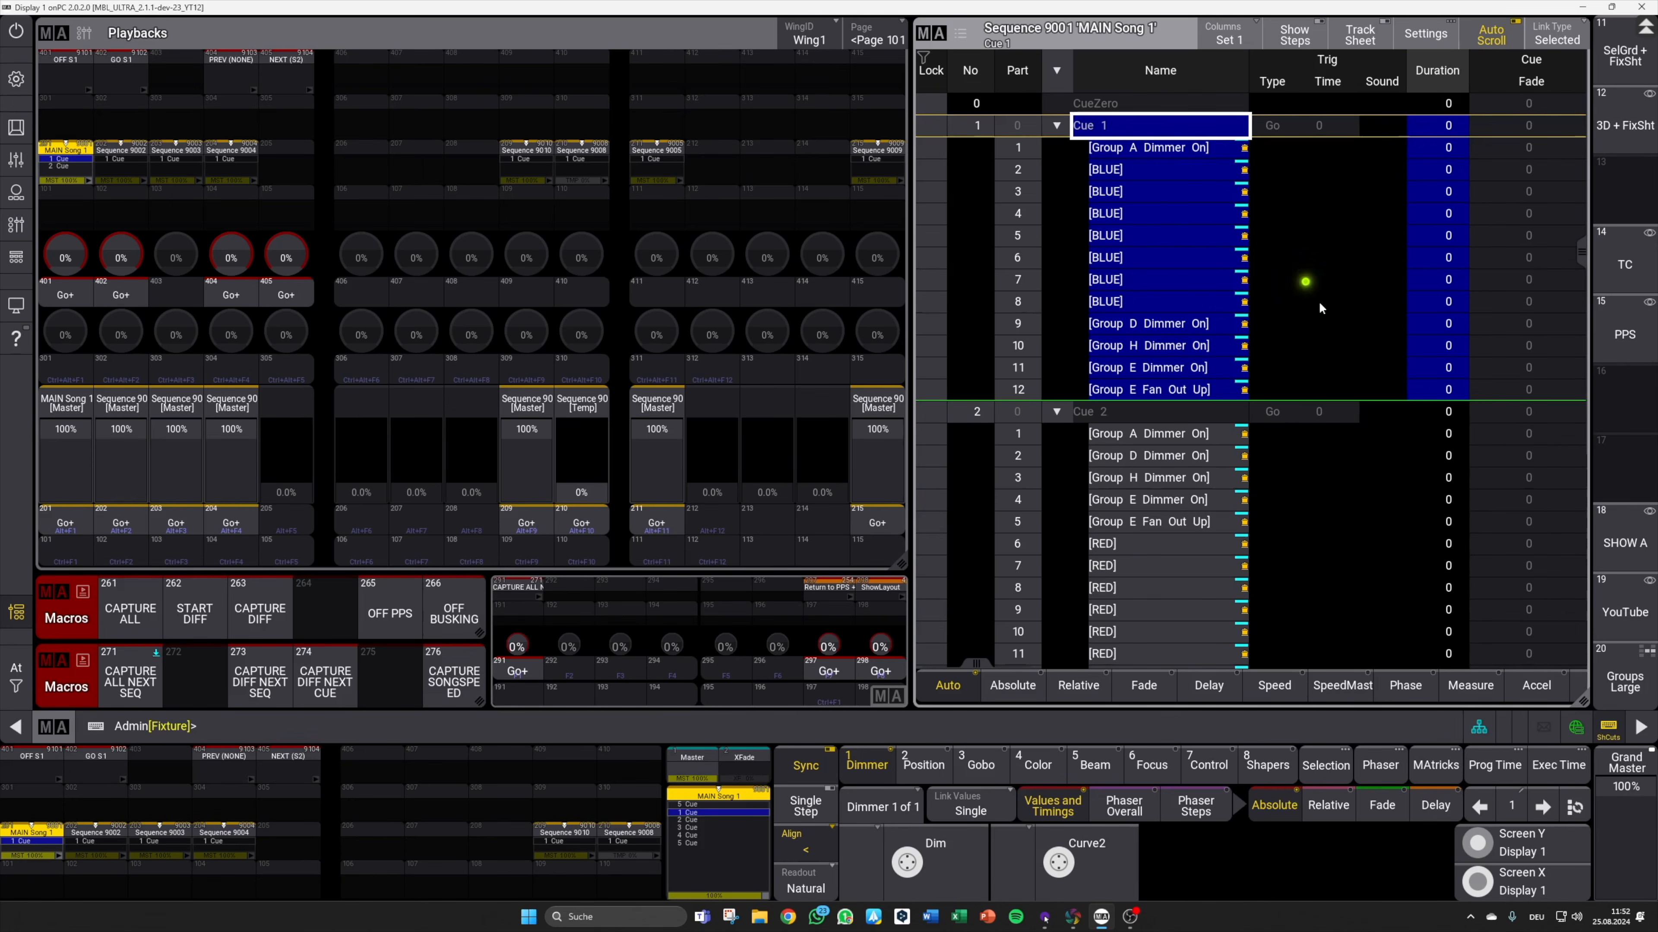
Step: Select Group E in the Groups Large view and lower its dimmer to 20
{"action": "left_click", "coordinate": [1638, 686]}
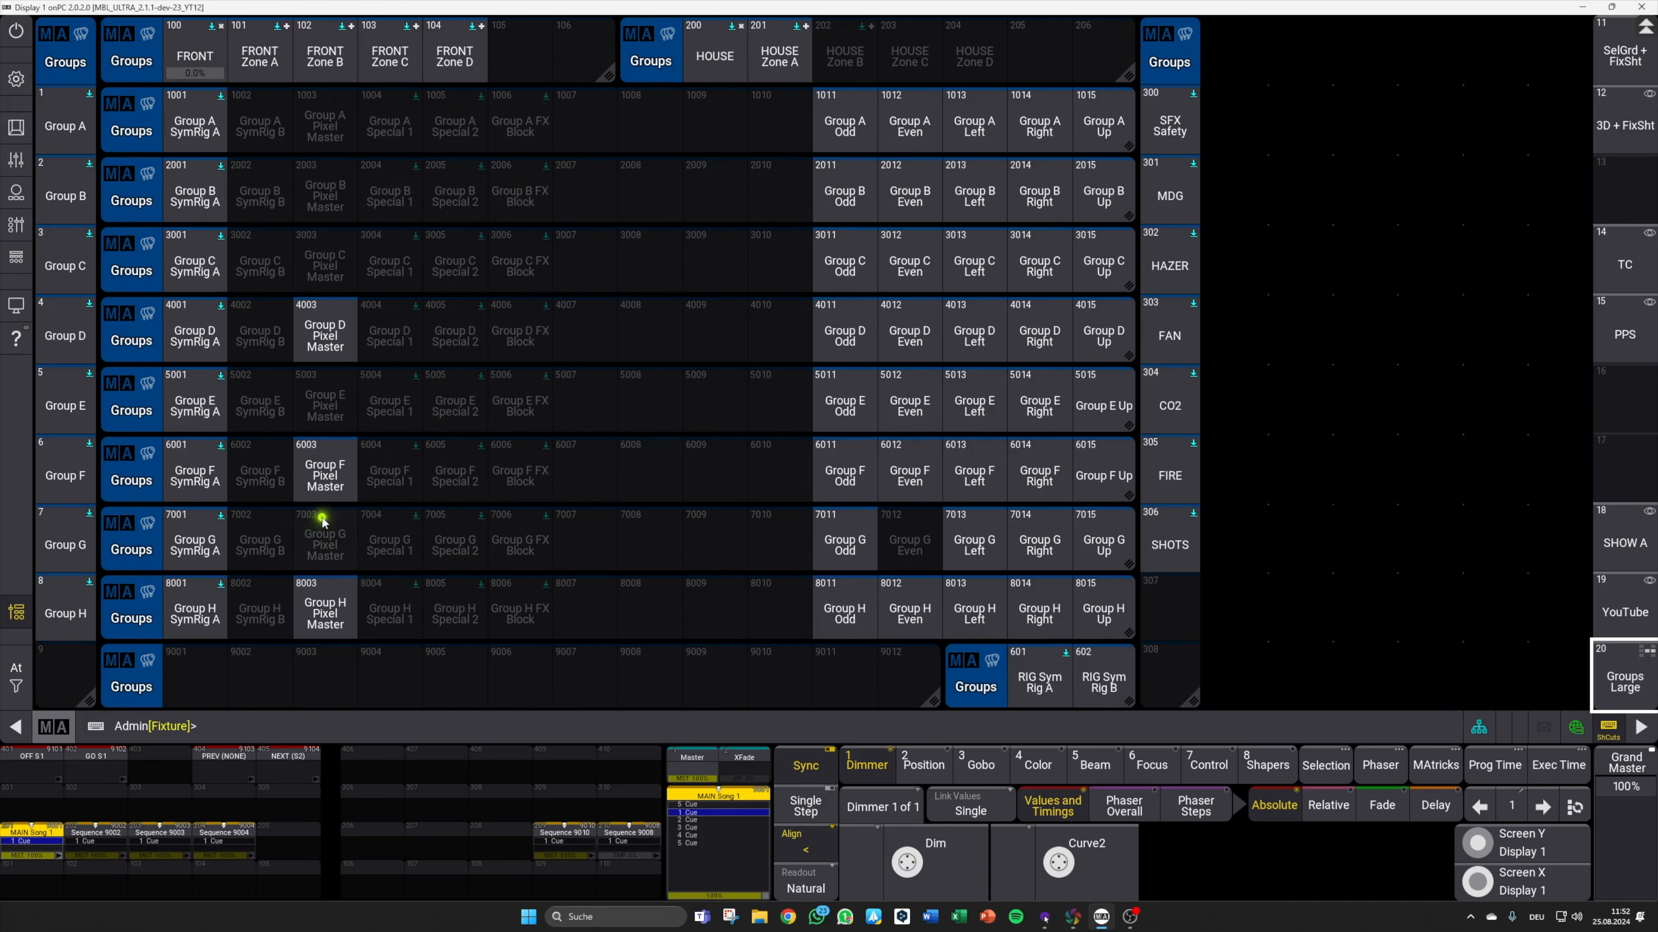
{"action": "left_click", "coordinate": [65, 399]}
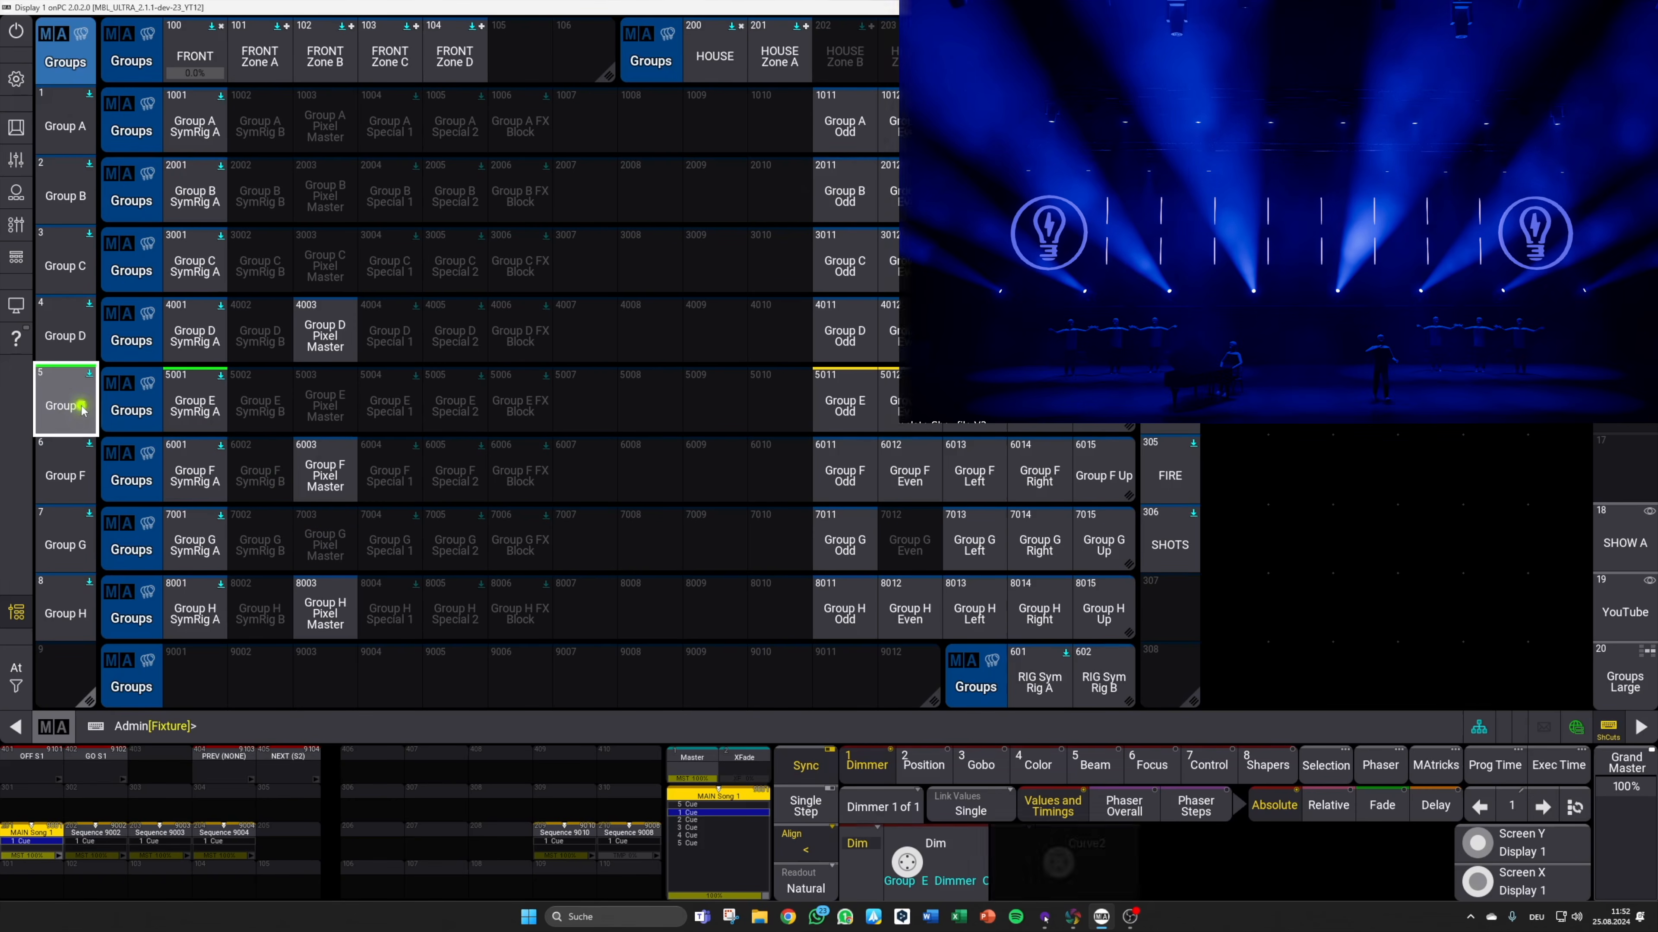
{"action": "left_click", "coordinate": [876, 774]}
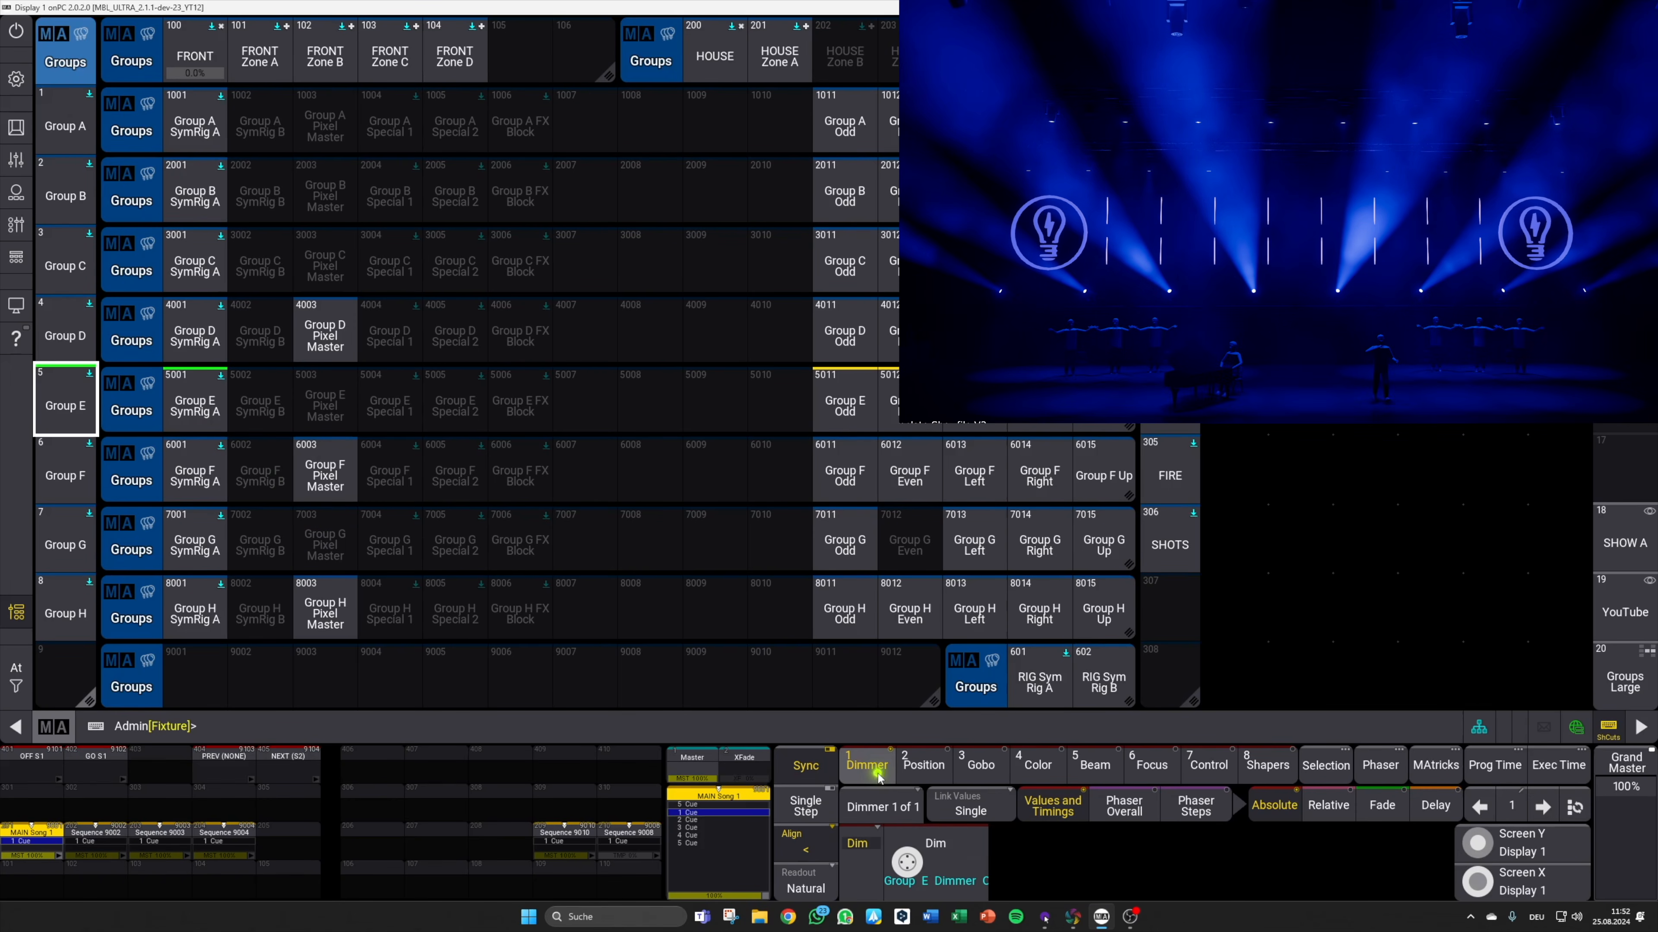
{"action": "left_click", "coordinate": [892, 889]}
{"action": "left_click_drag", "start_coordinate": [896, 893], "coordinate": [864, 863]}
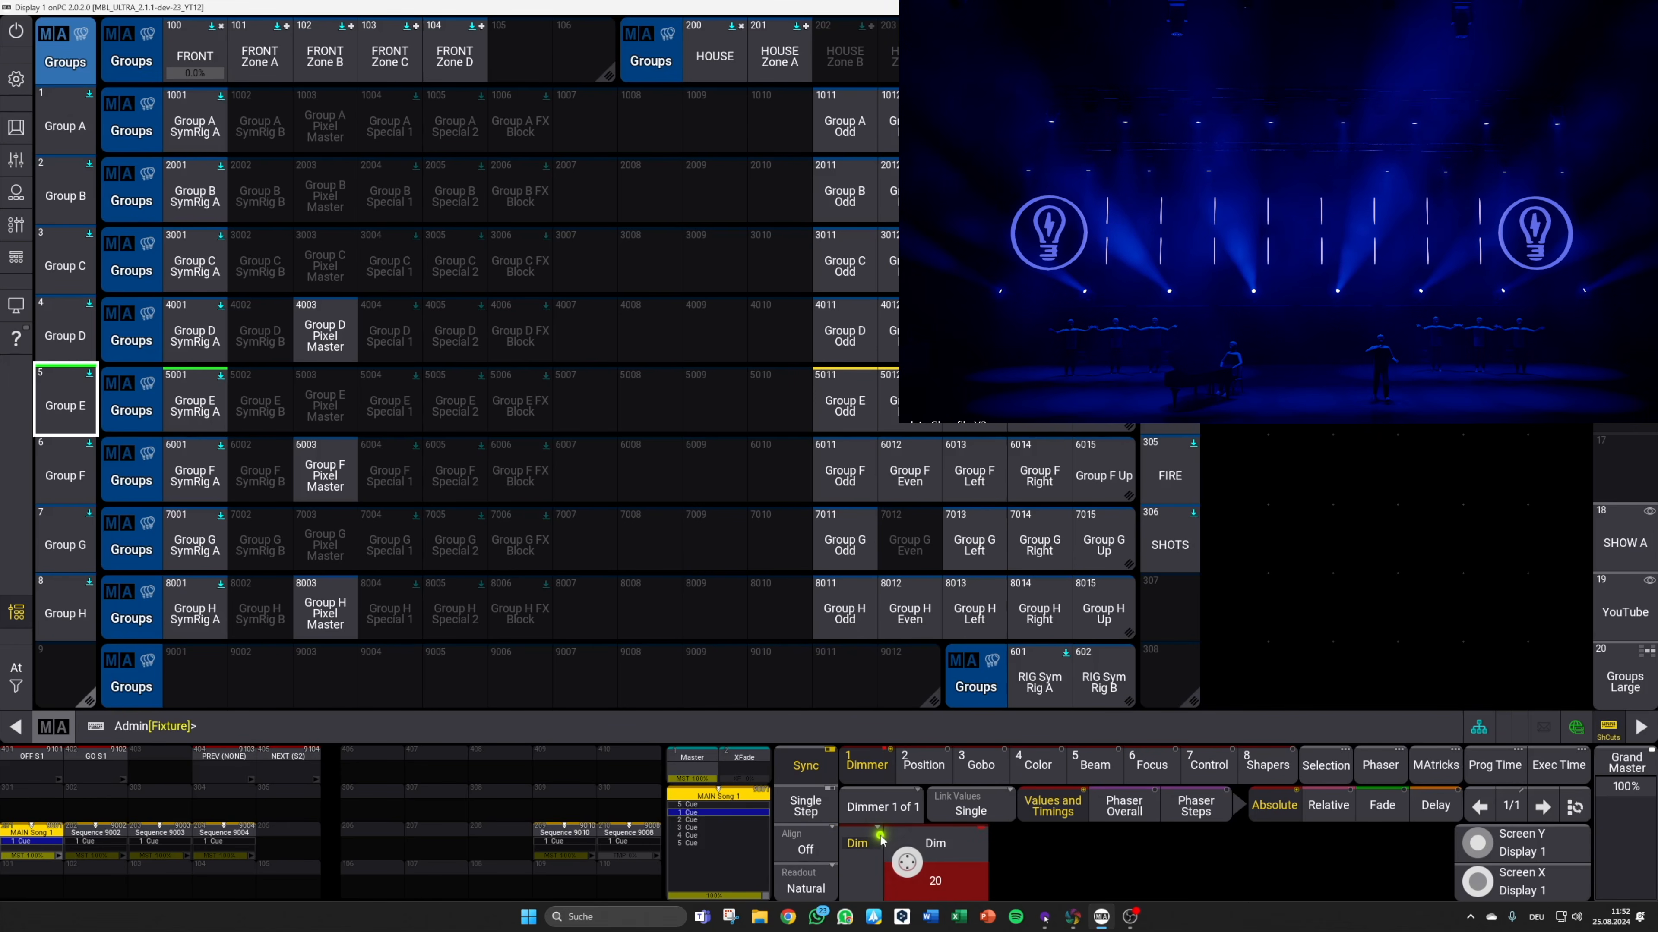
Step: Store the Group E dimmer value into Cue 1 of MAIN Song 1 with Merge and tracking from the YouTube view
{"action": "left_click", "coordinate": [1620, 612]}
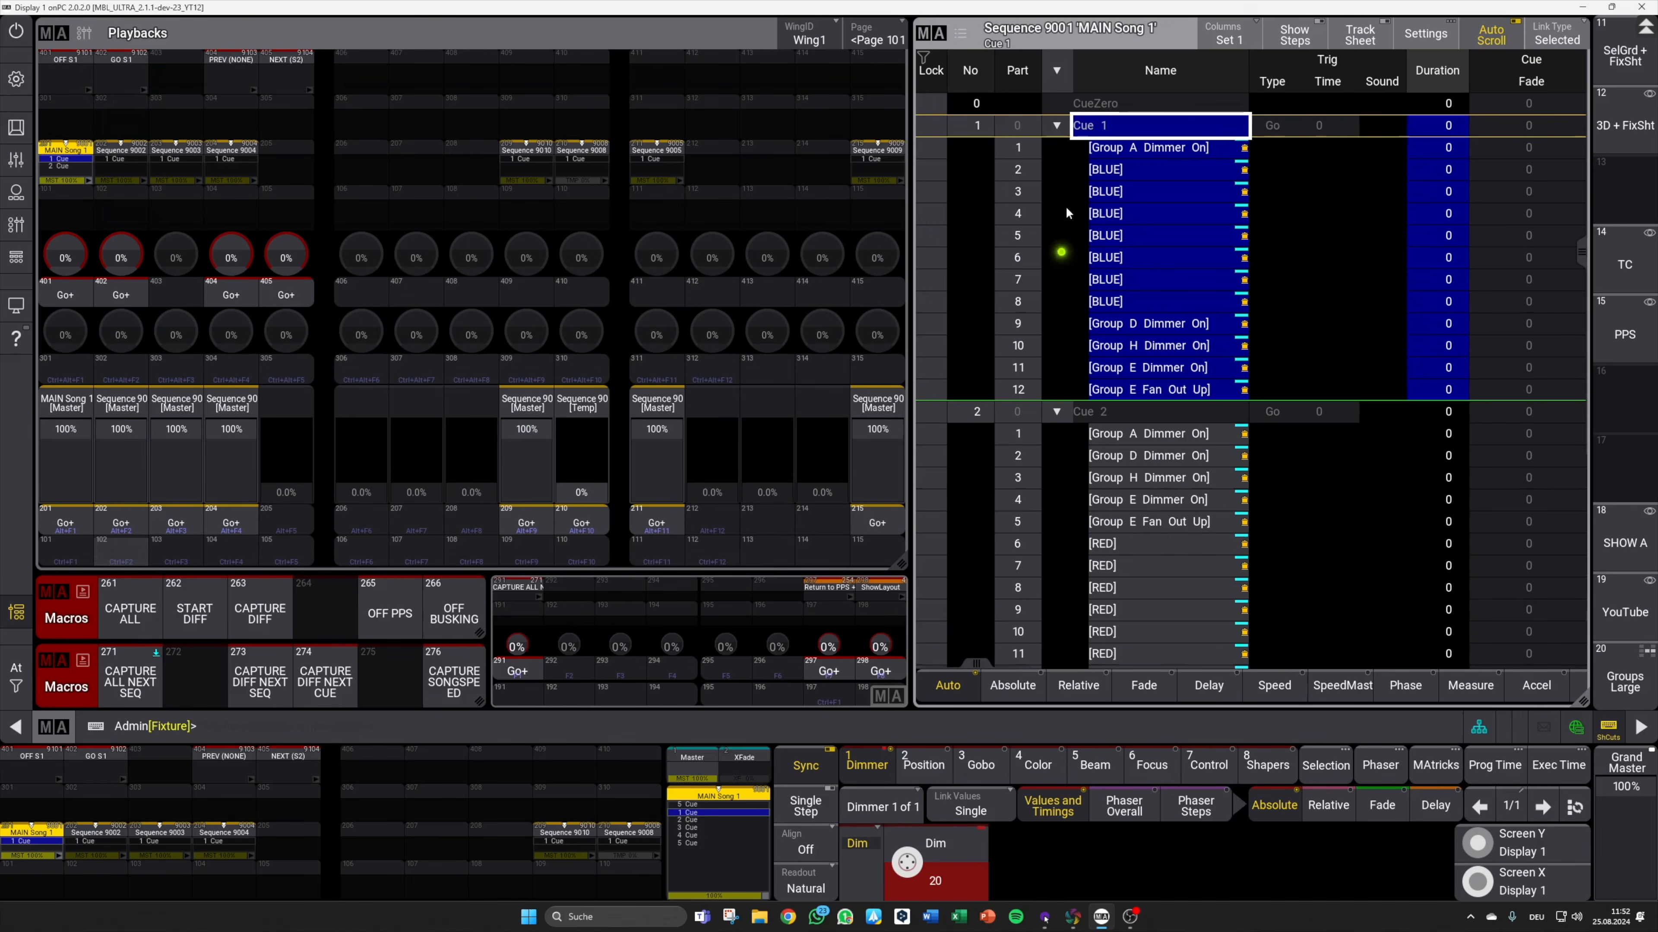
{"action": "key", "text": "s"}
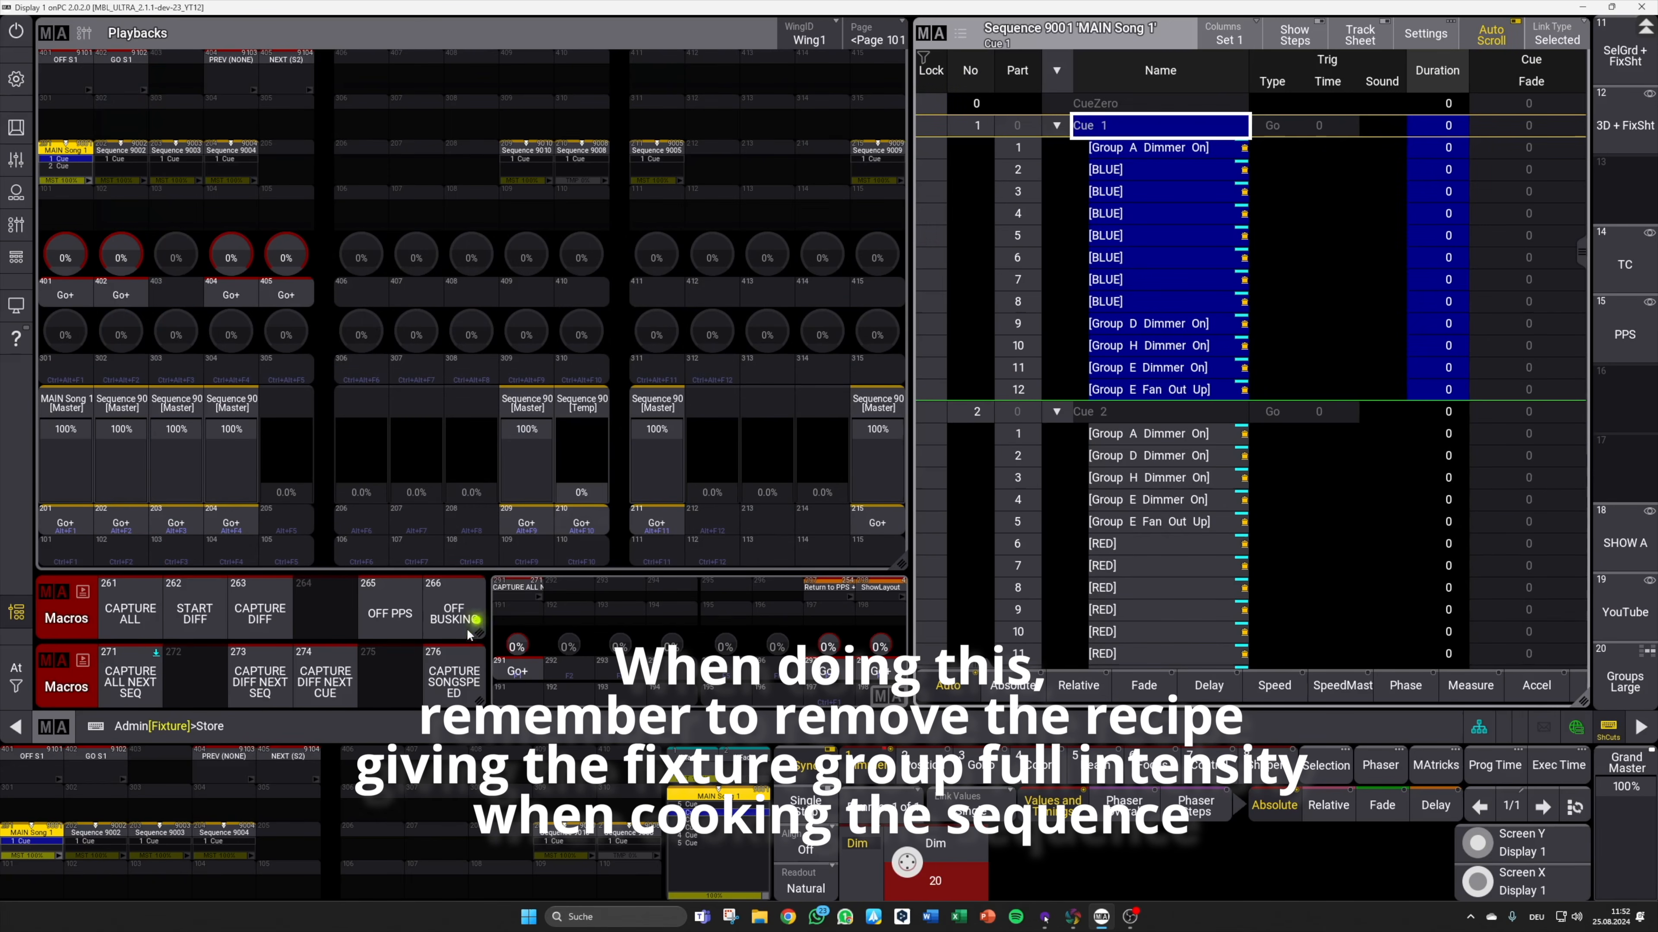
{"action": "left_click", "coordinate": [1159, 130]}
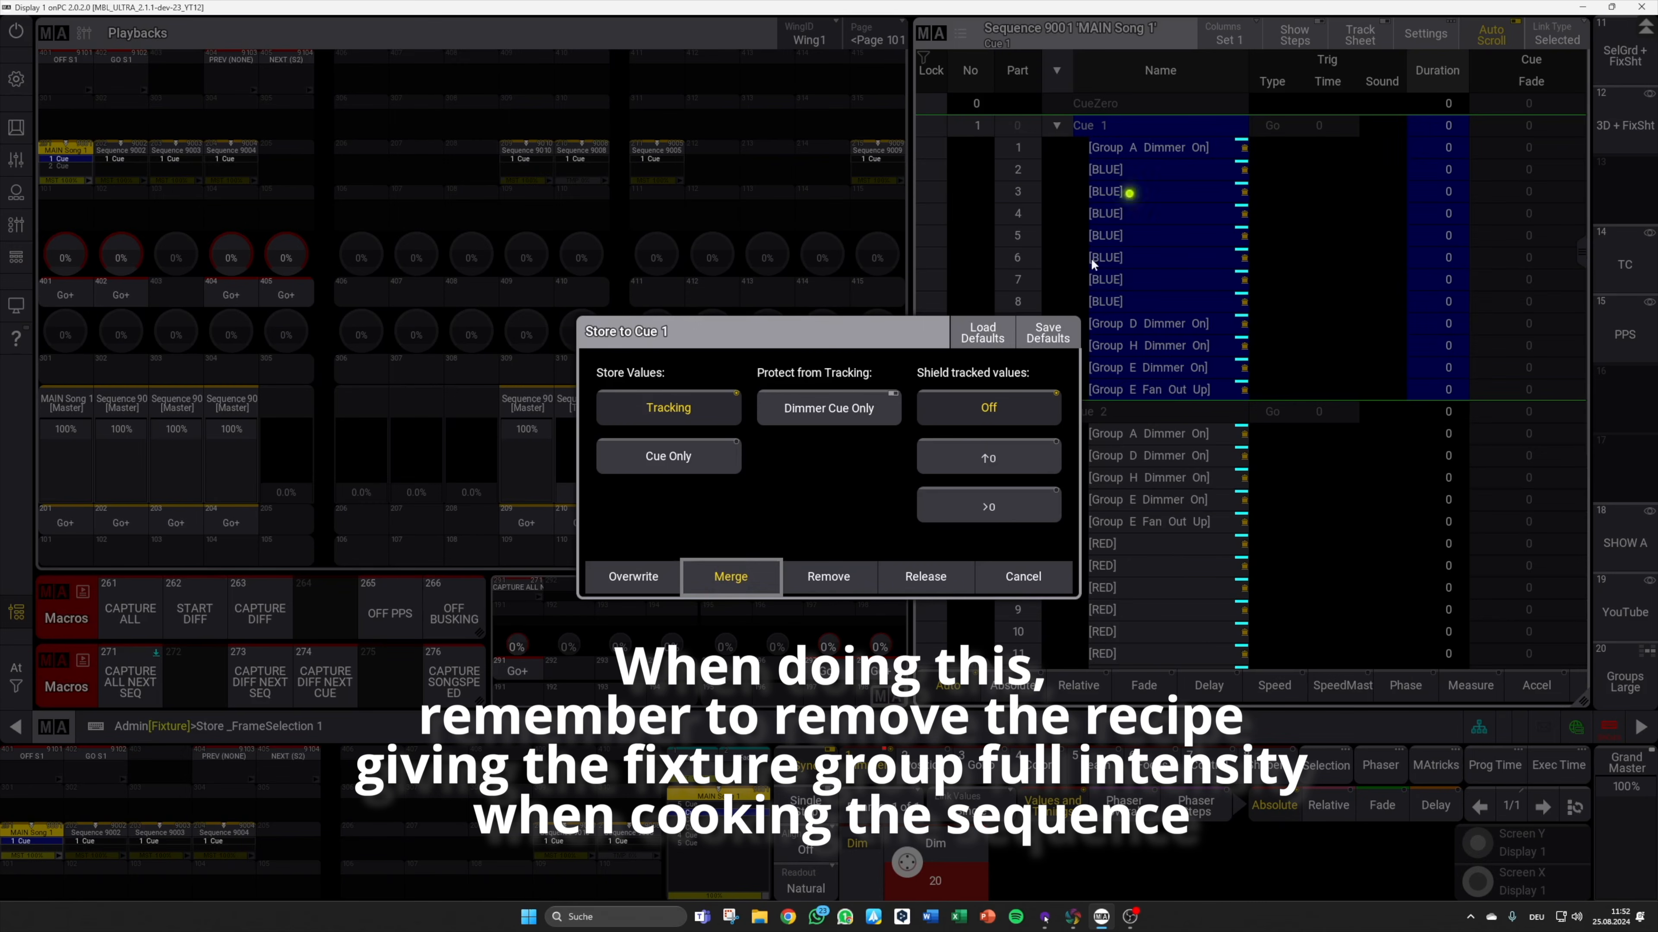
{"action": "left_click", "coordinate": [730, 578]}
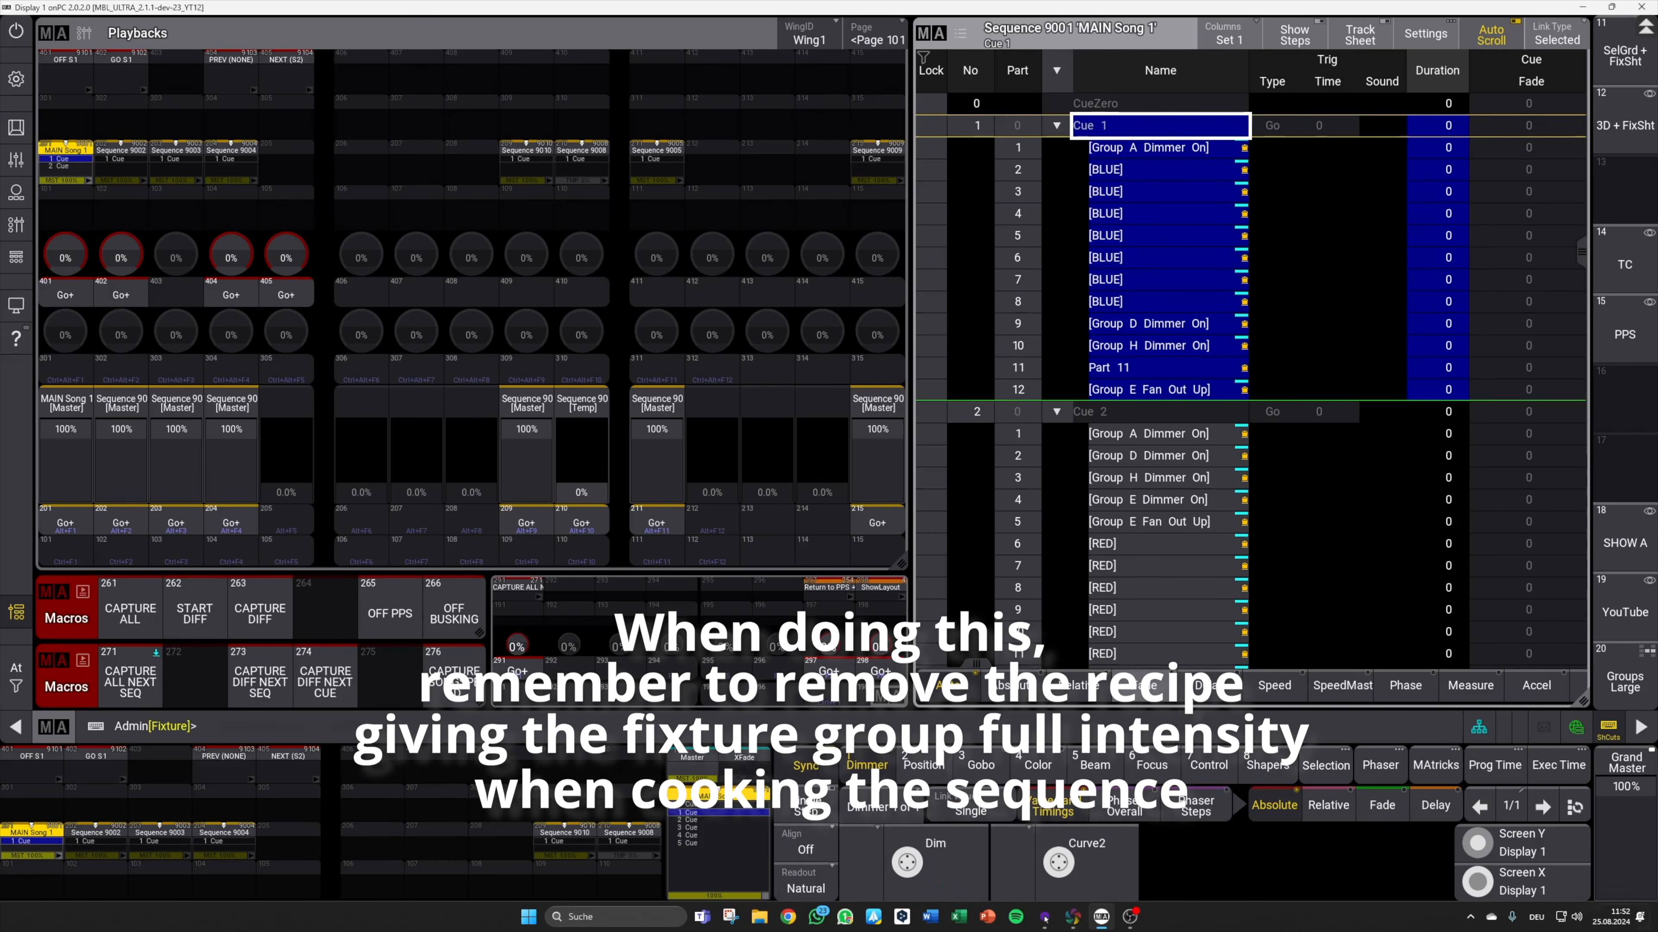
{"action": "left_click", "coordinate": [1606, 753]}
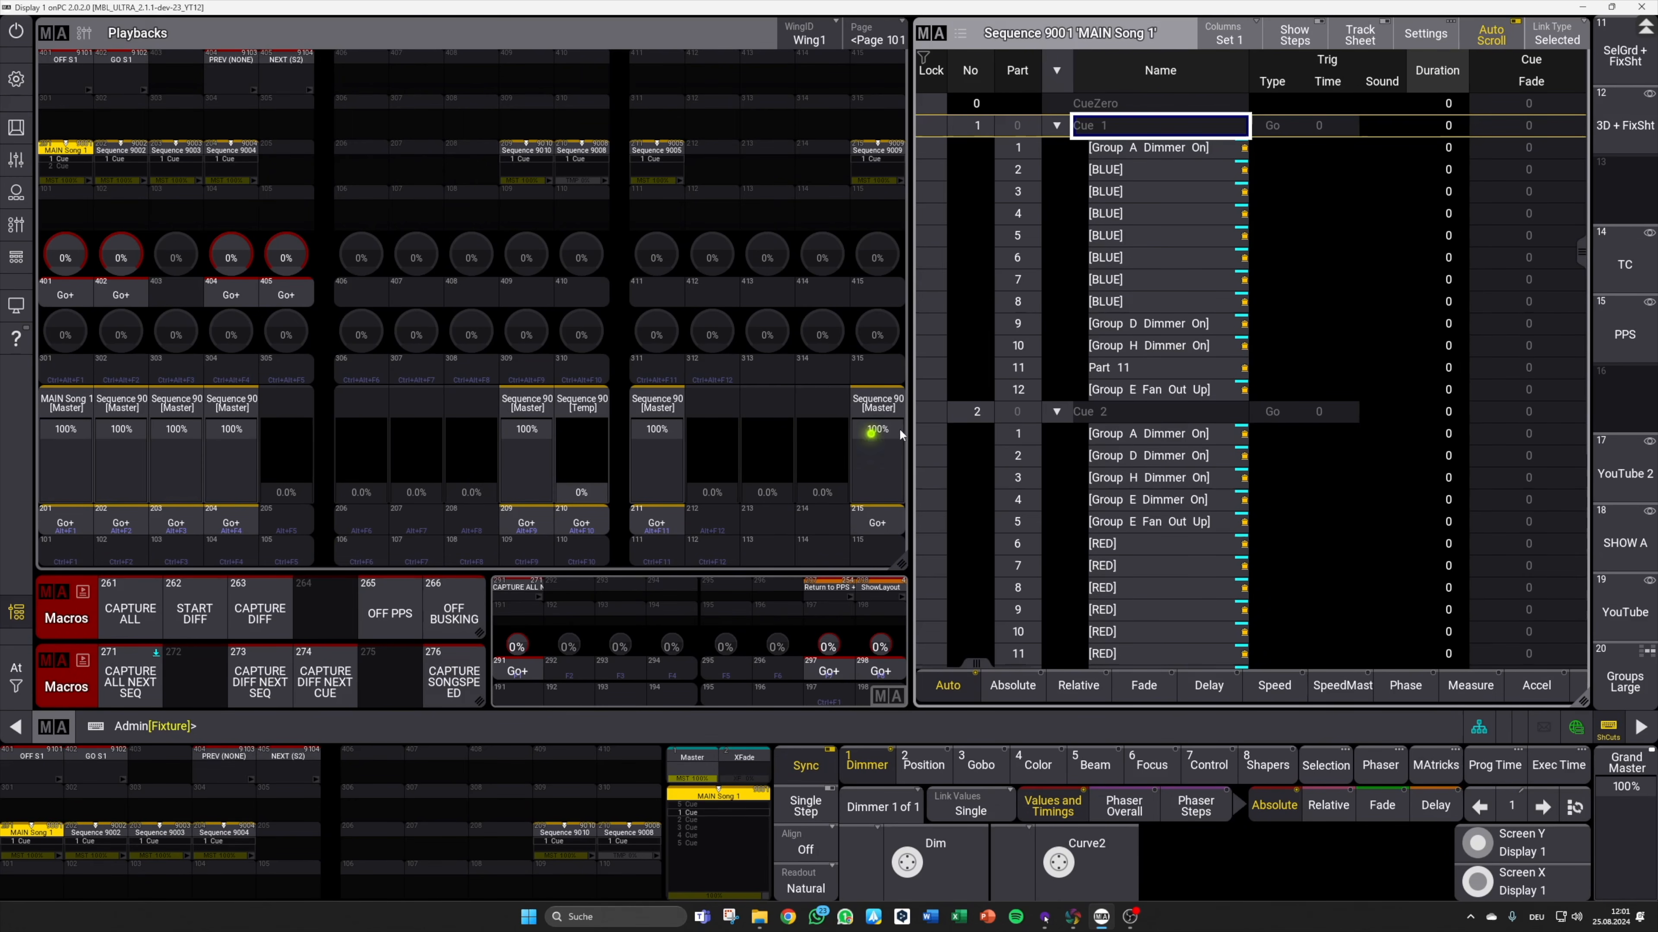
Step: Set the Song 1 timecode to internal with the TC Internal S1 macro in the PPS view, and return to the YouTube view
{"action": "left_click", "coordinate": [1625, 334]}
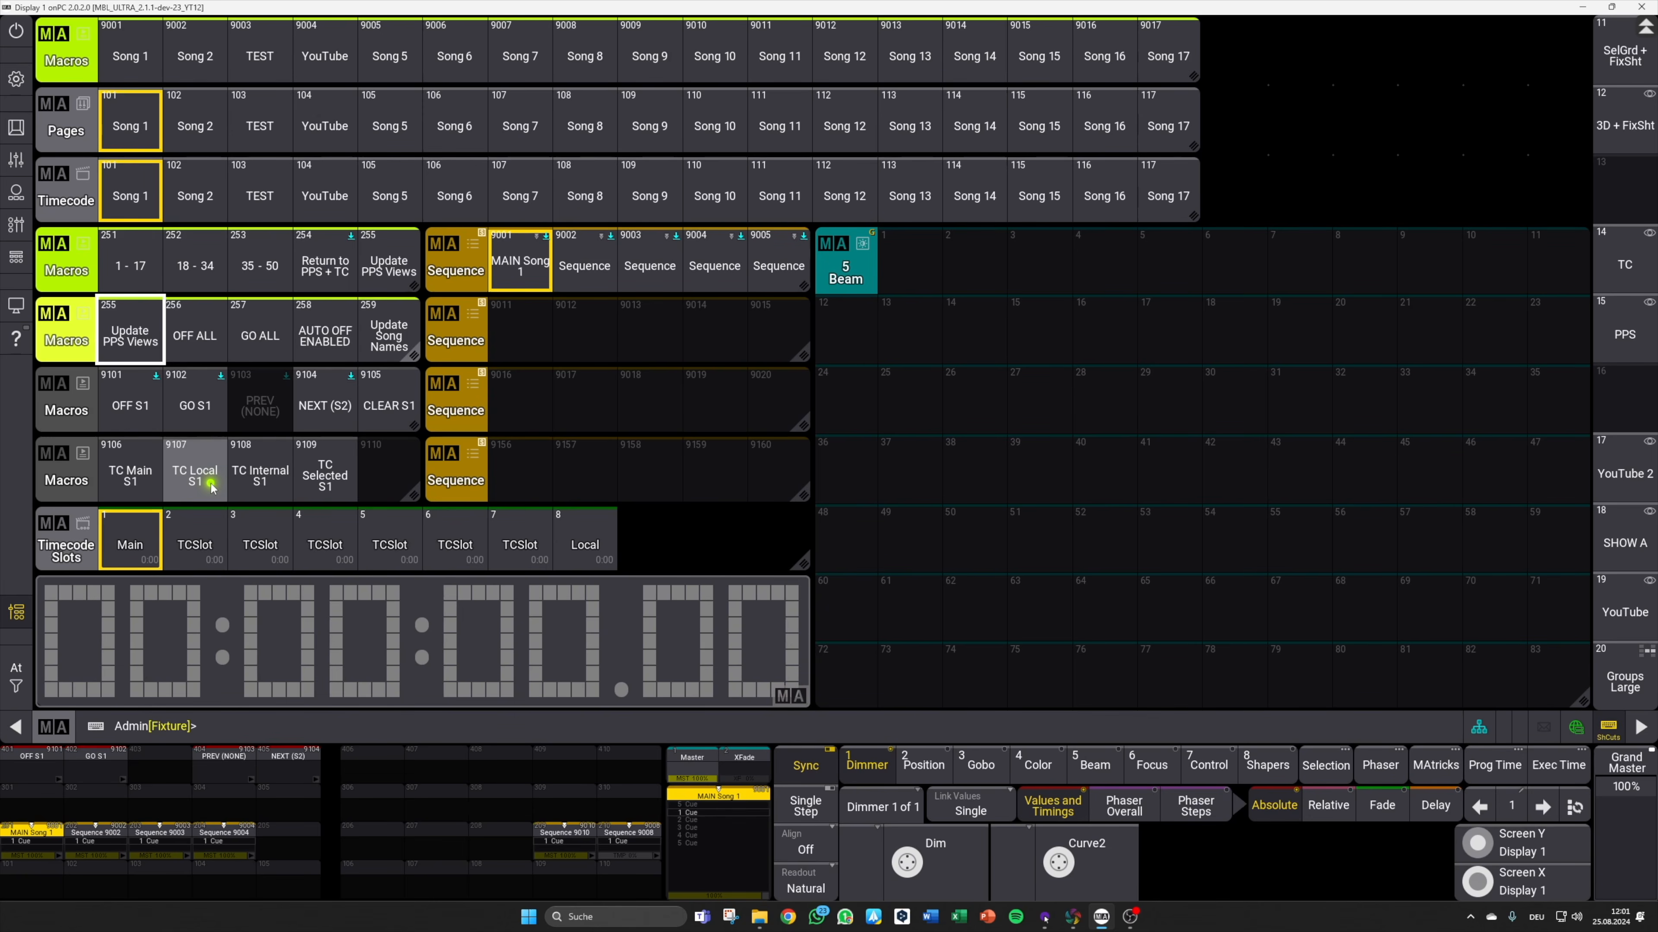
{"action": "left_click", "coordinate": [270, 475]}
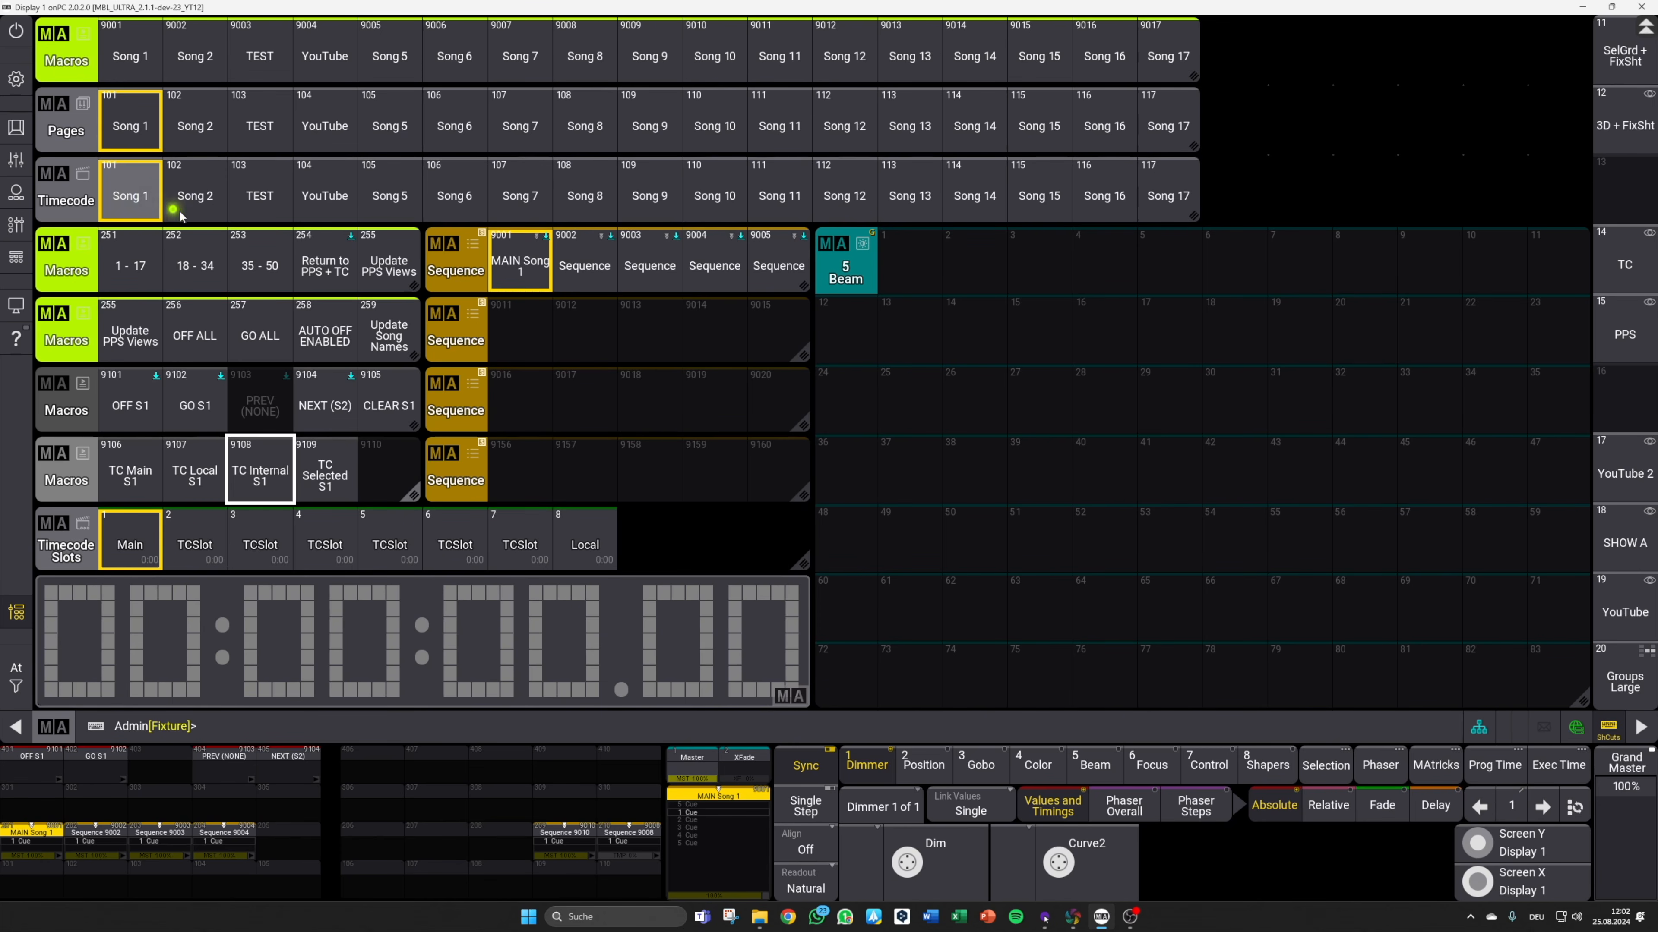
{"action": "left_click", "coordinate": [1608, 624]}
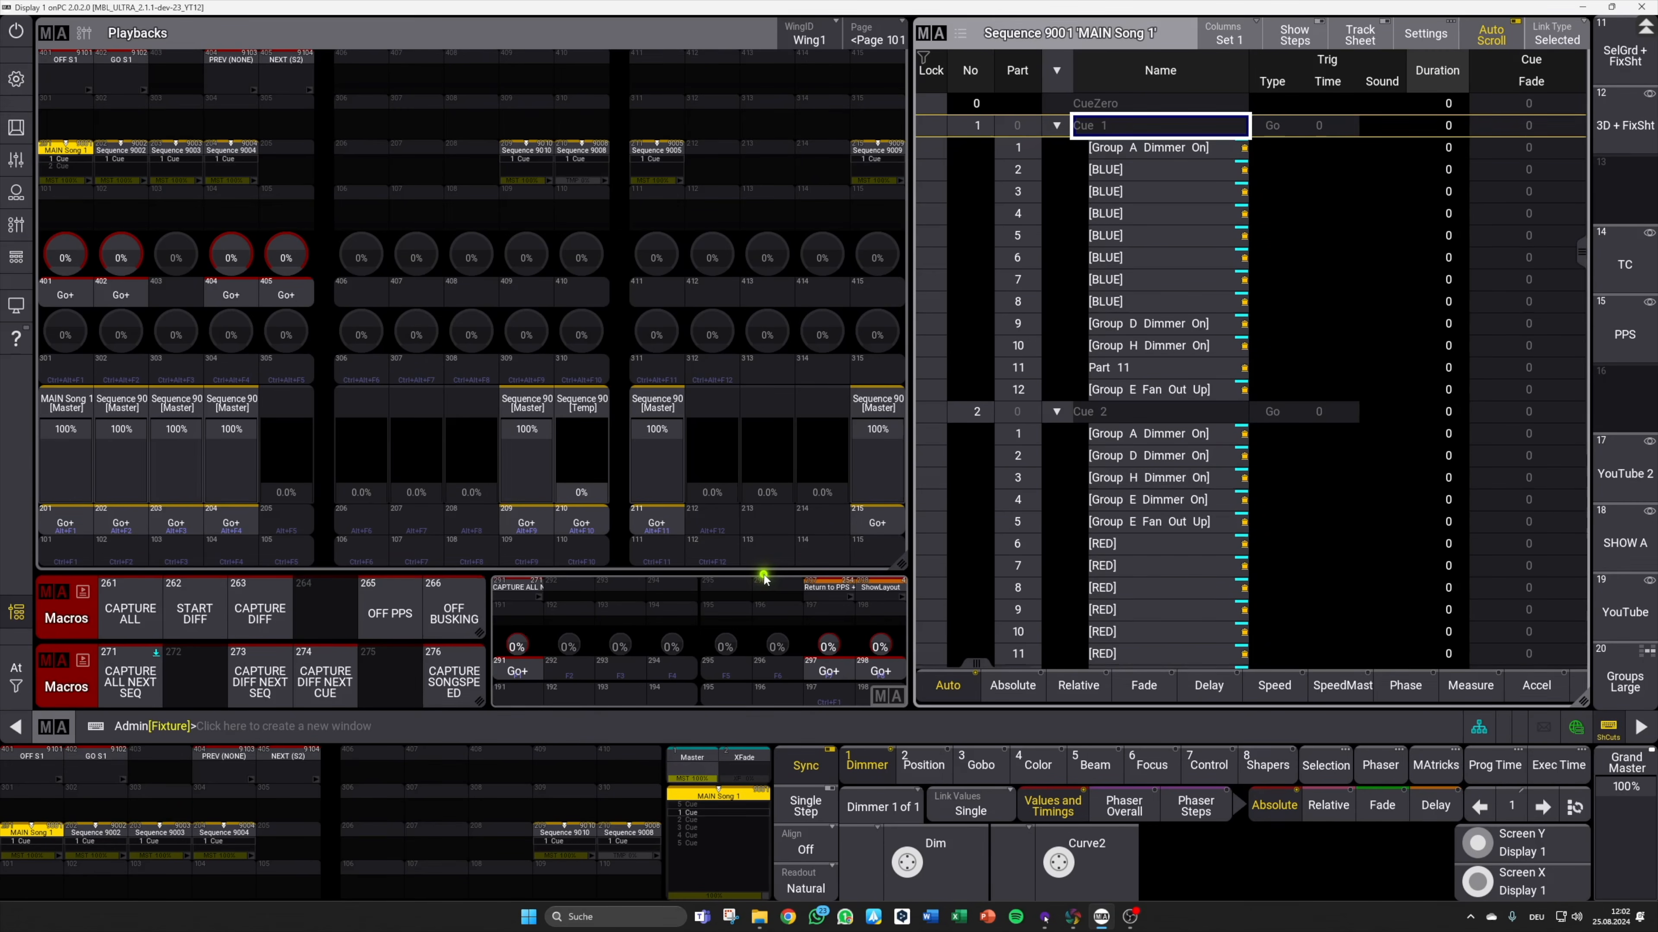
Step: Bring up timecode Song 1 in the YouTube 2 view, enable its setup mode and start recording
{"action": "left_click", "coordinate": [1606, 280]}
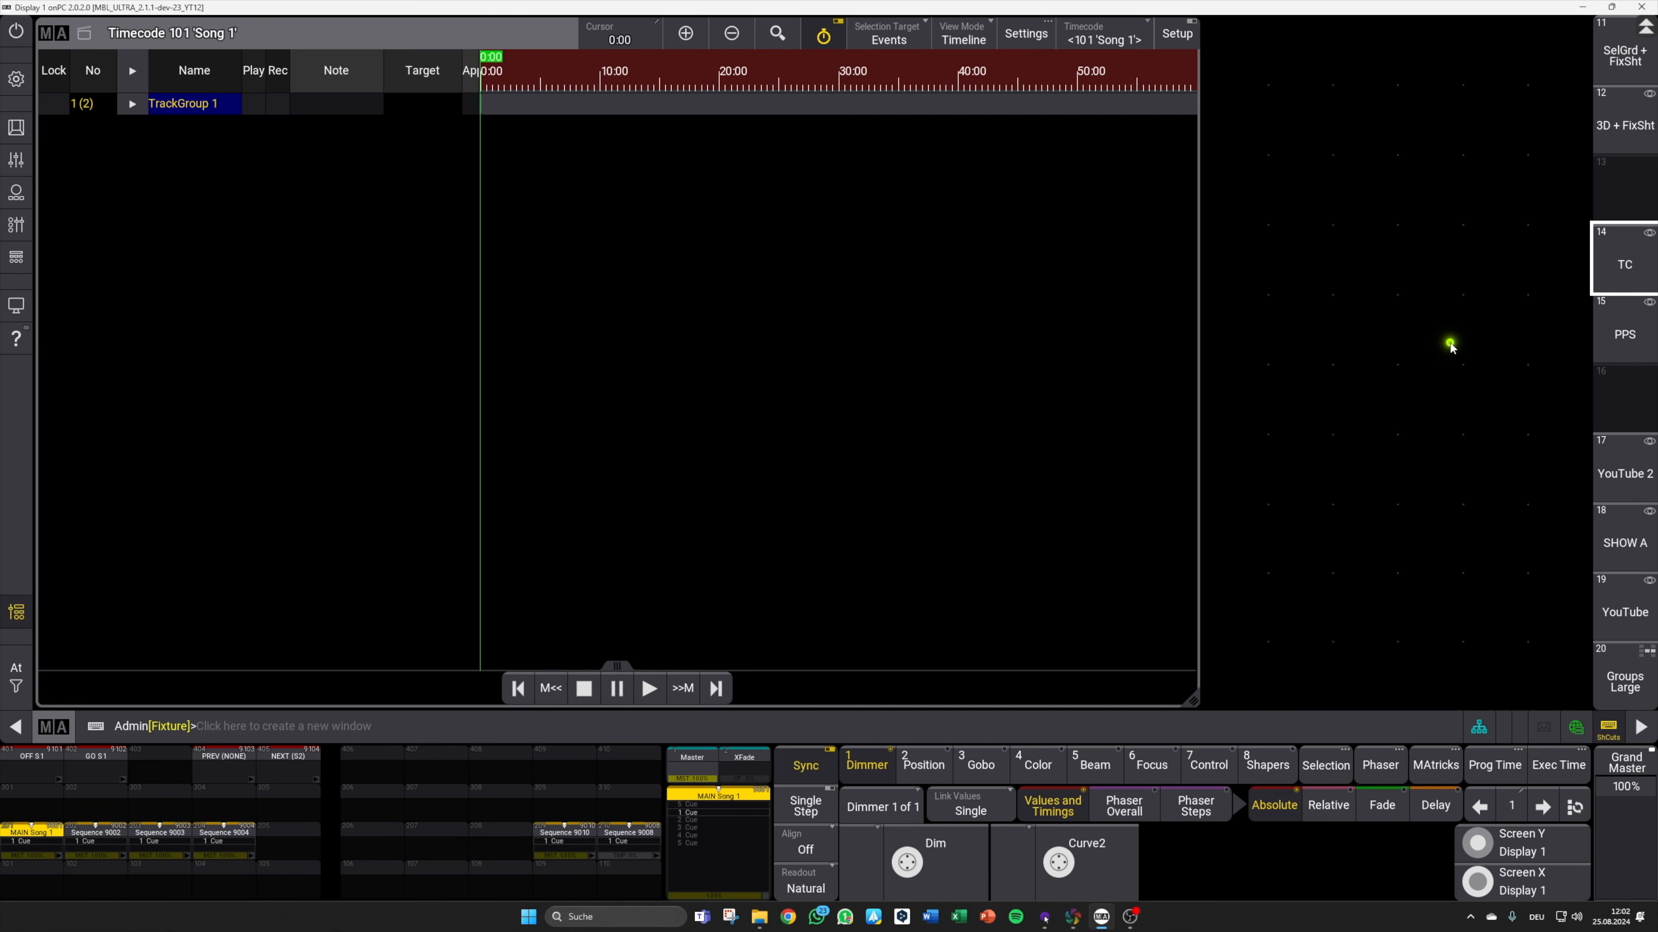
{"action": "left_click", "coordinate": [1625, 472]}
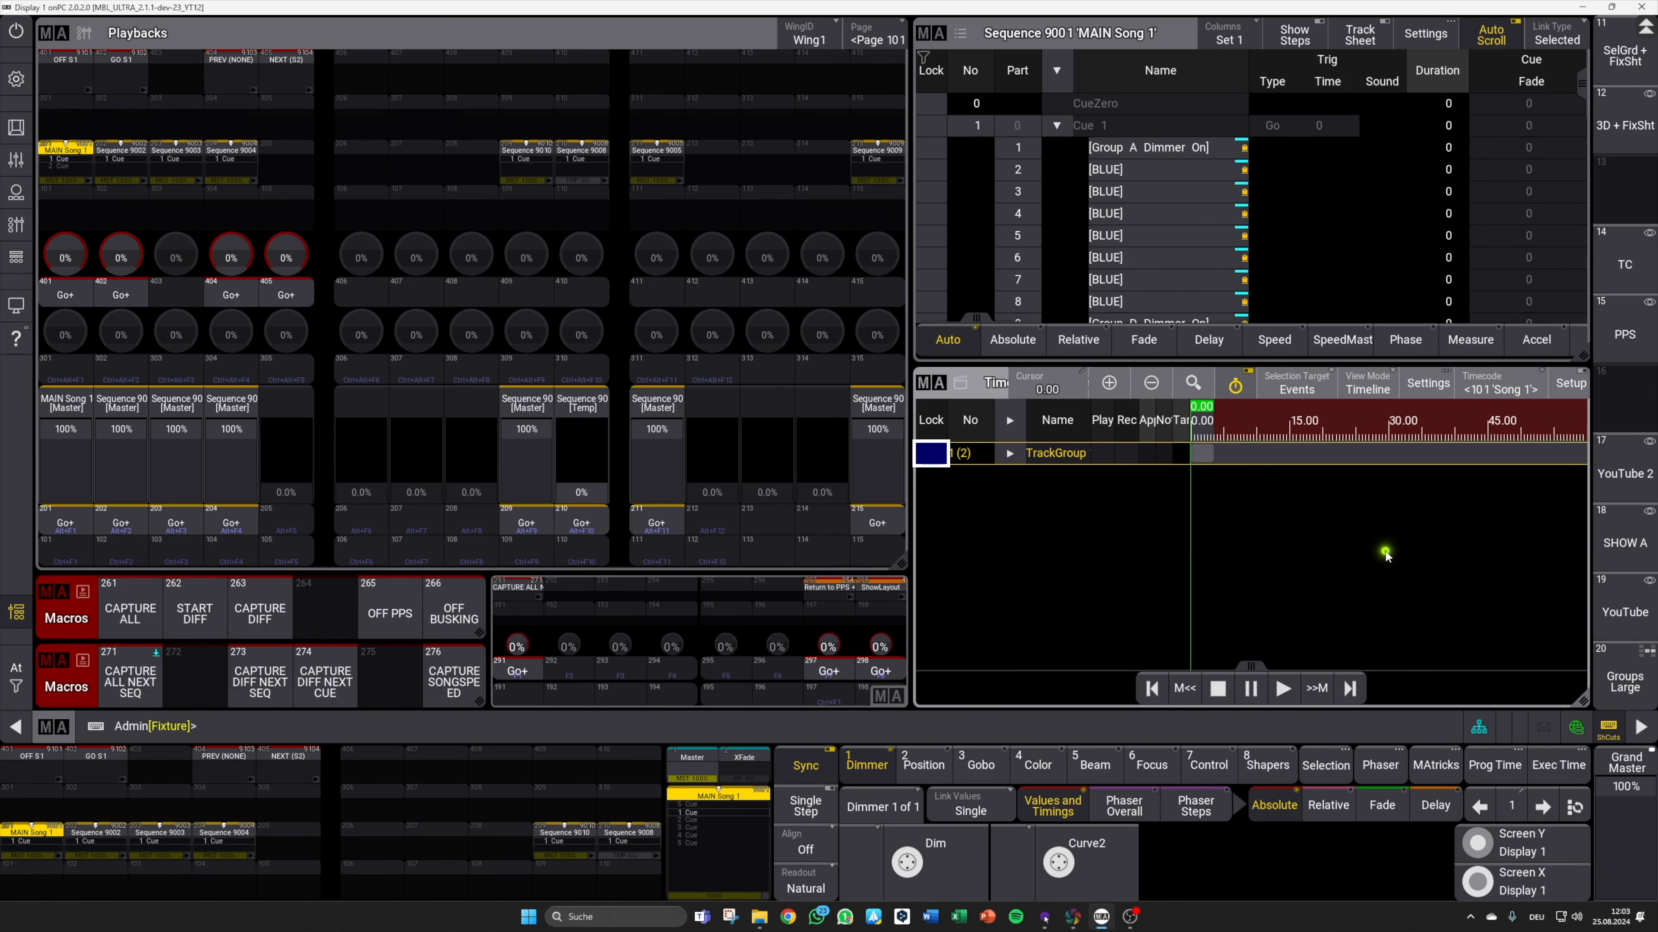
{"action": "left_click", "coordinate": [1570, 384]}
{"action": "left_click", "coordinate": [1402, 689]}
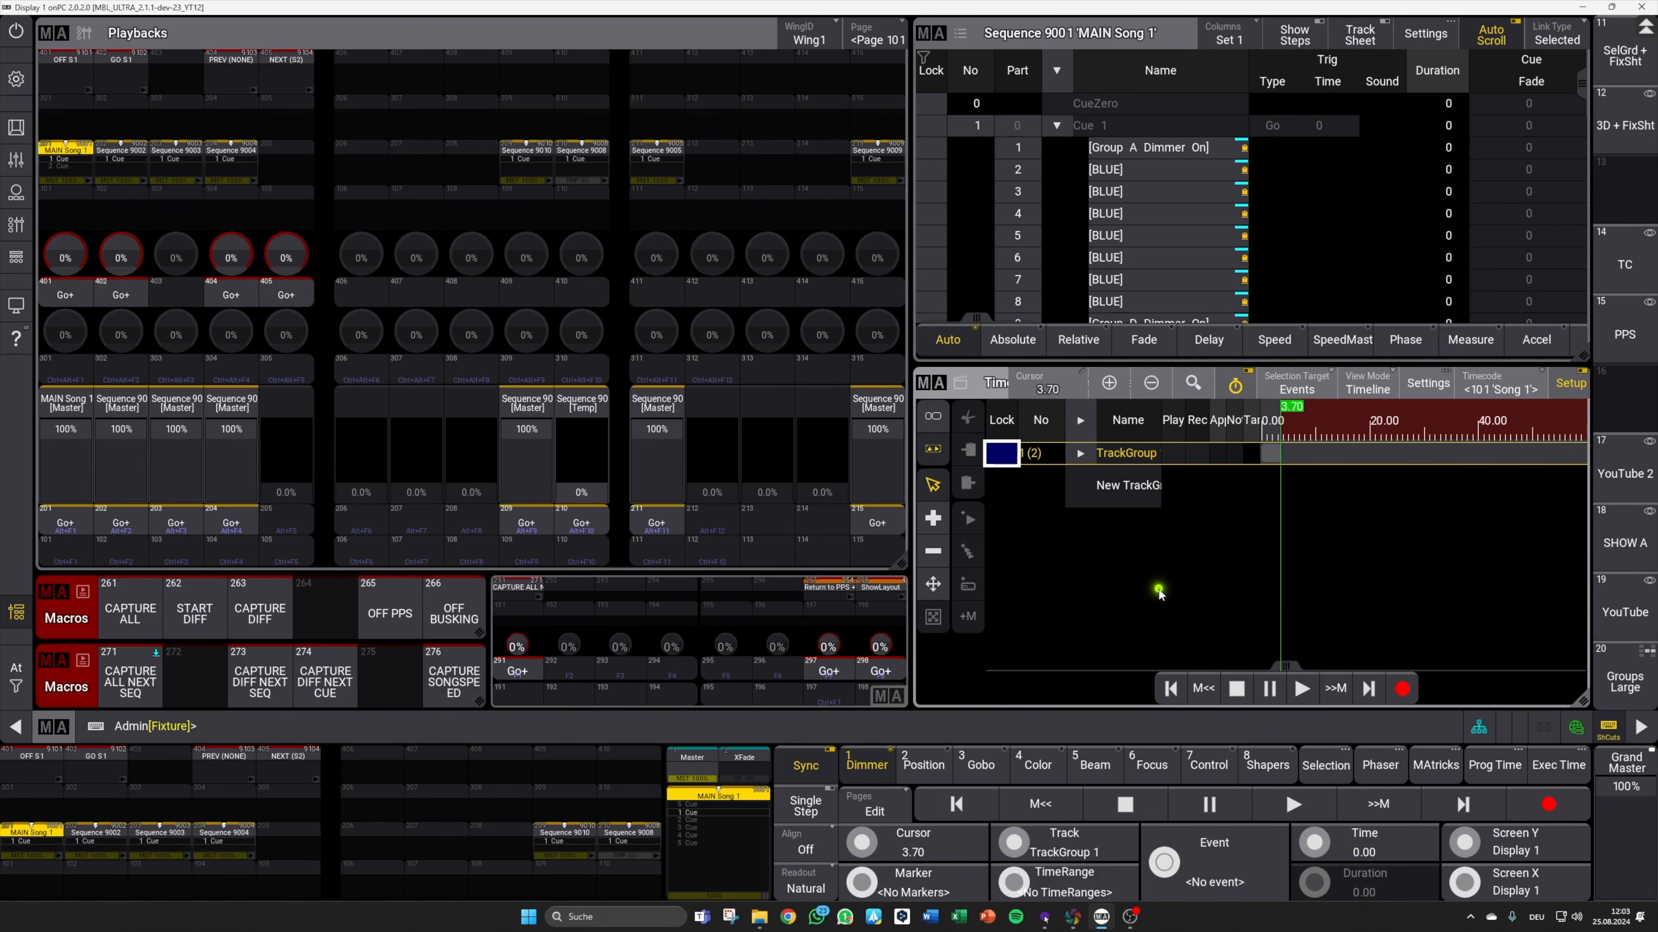
Step: Record the first cue of MAIN Song 1, Sequence 9010, Sequence 9009 and a Sequence 9008 fader move to 80% into the timecode
{"action": "left_click", "coordinate": [68, 523]}
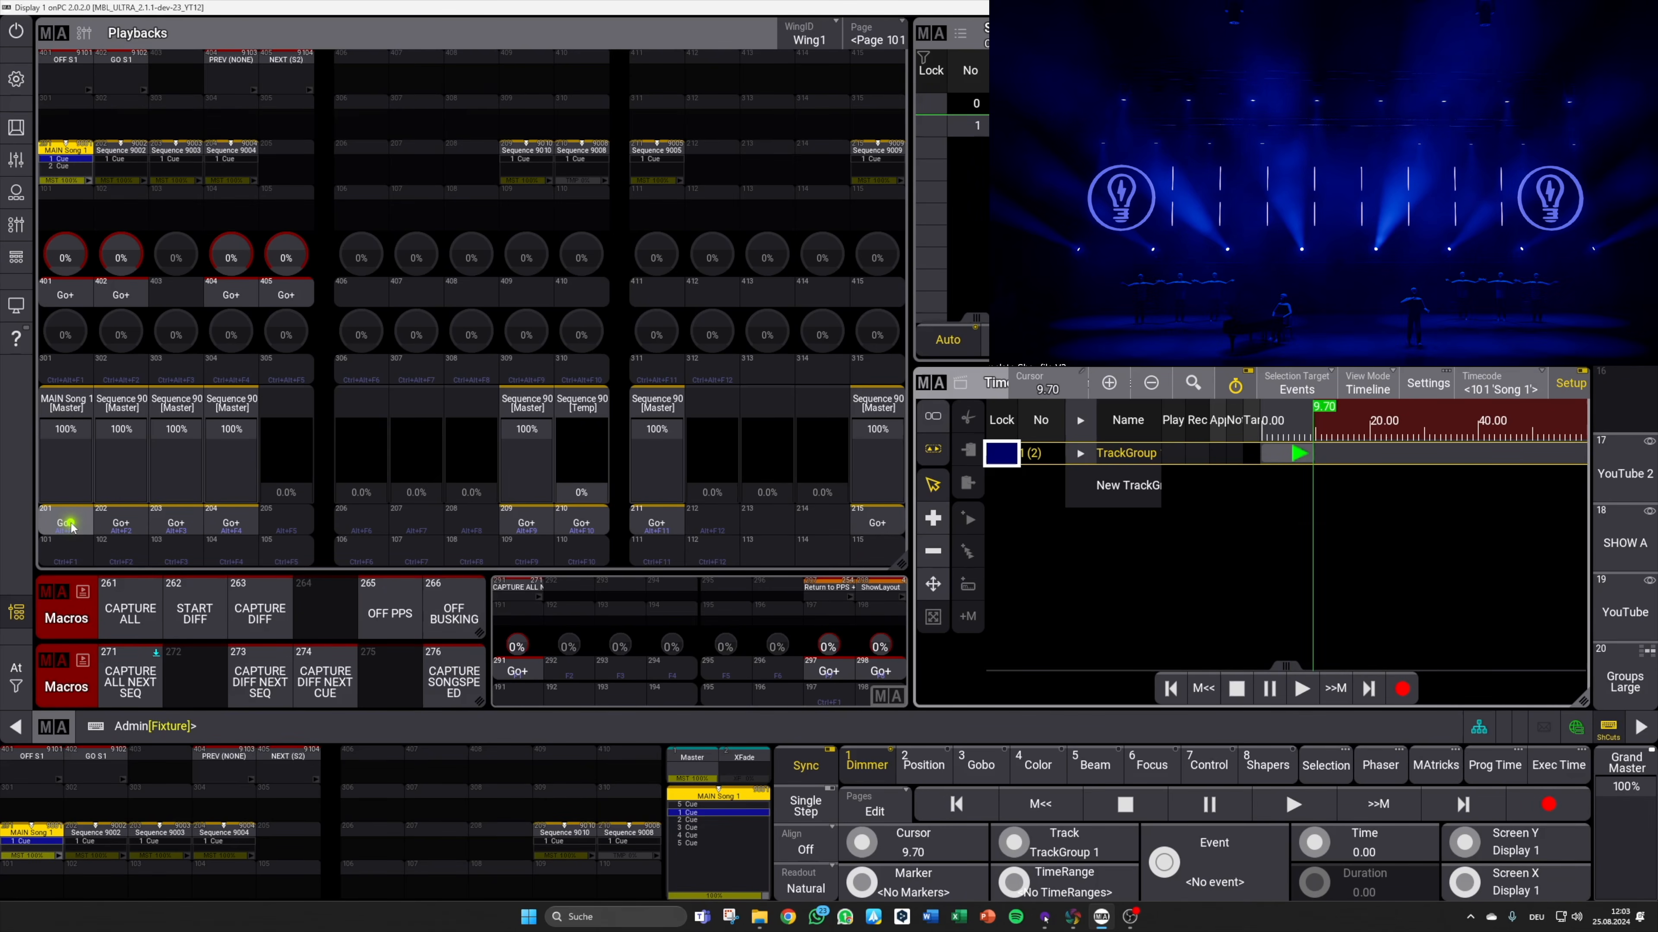
{"action": "left_click", "coordinate": [526, 524]}
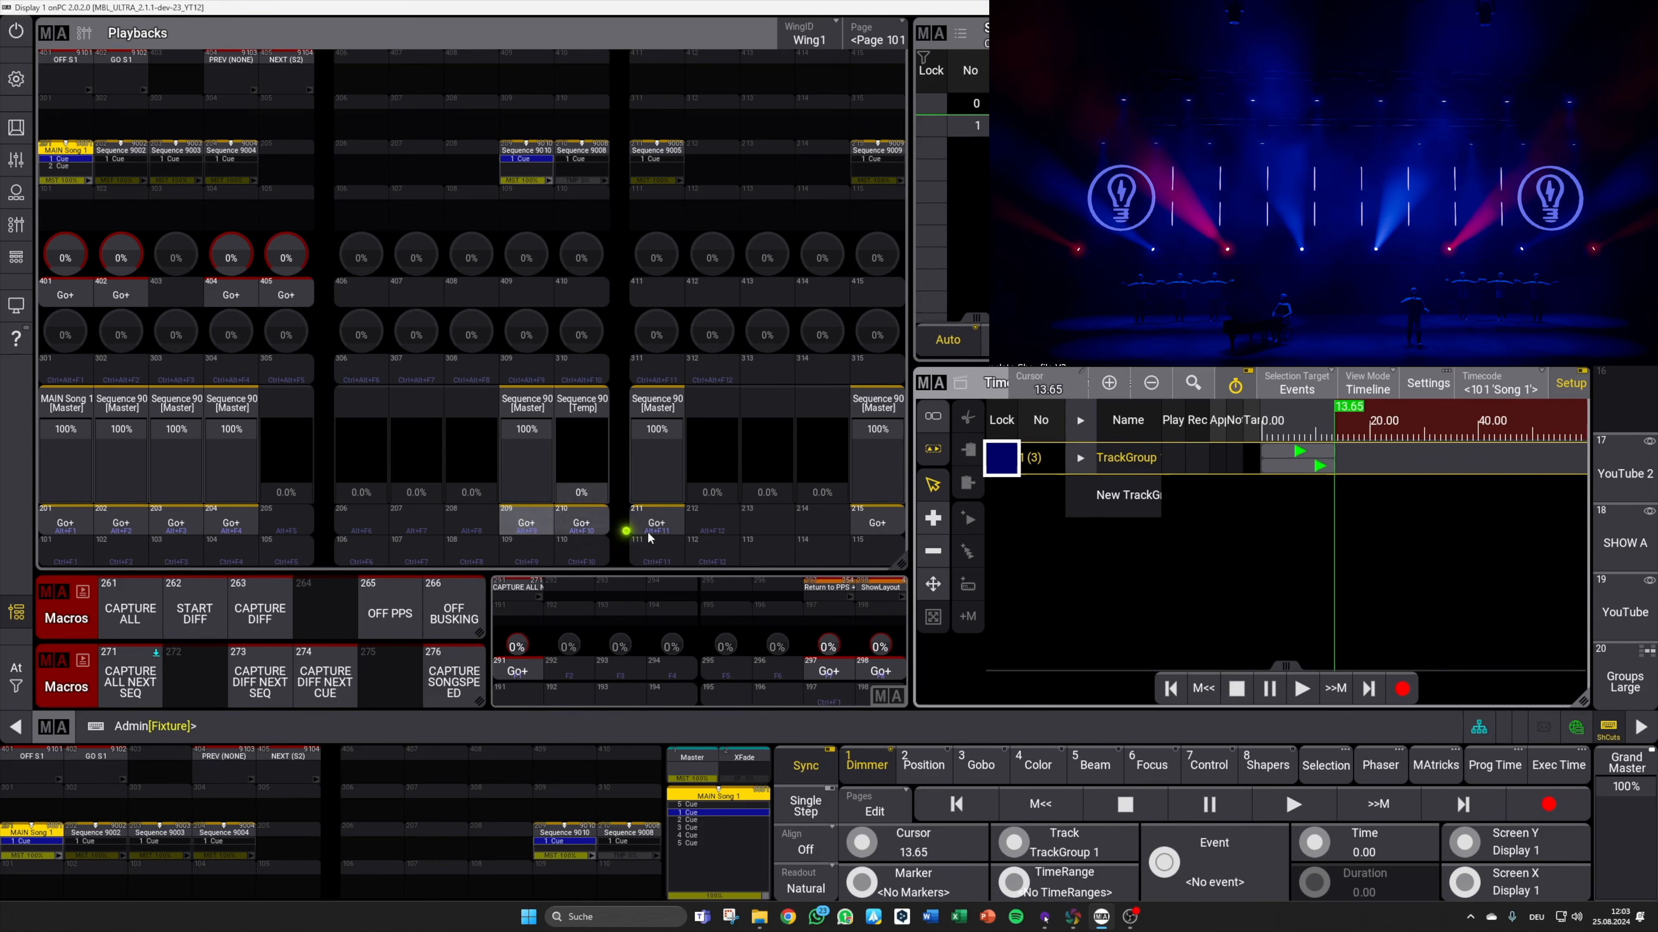
{"action": "left_click", "coordinate": [878, 525]}
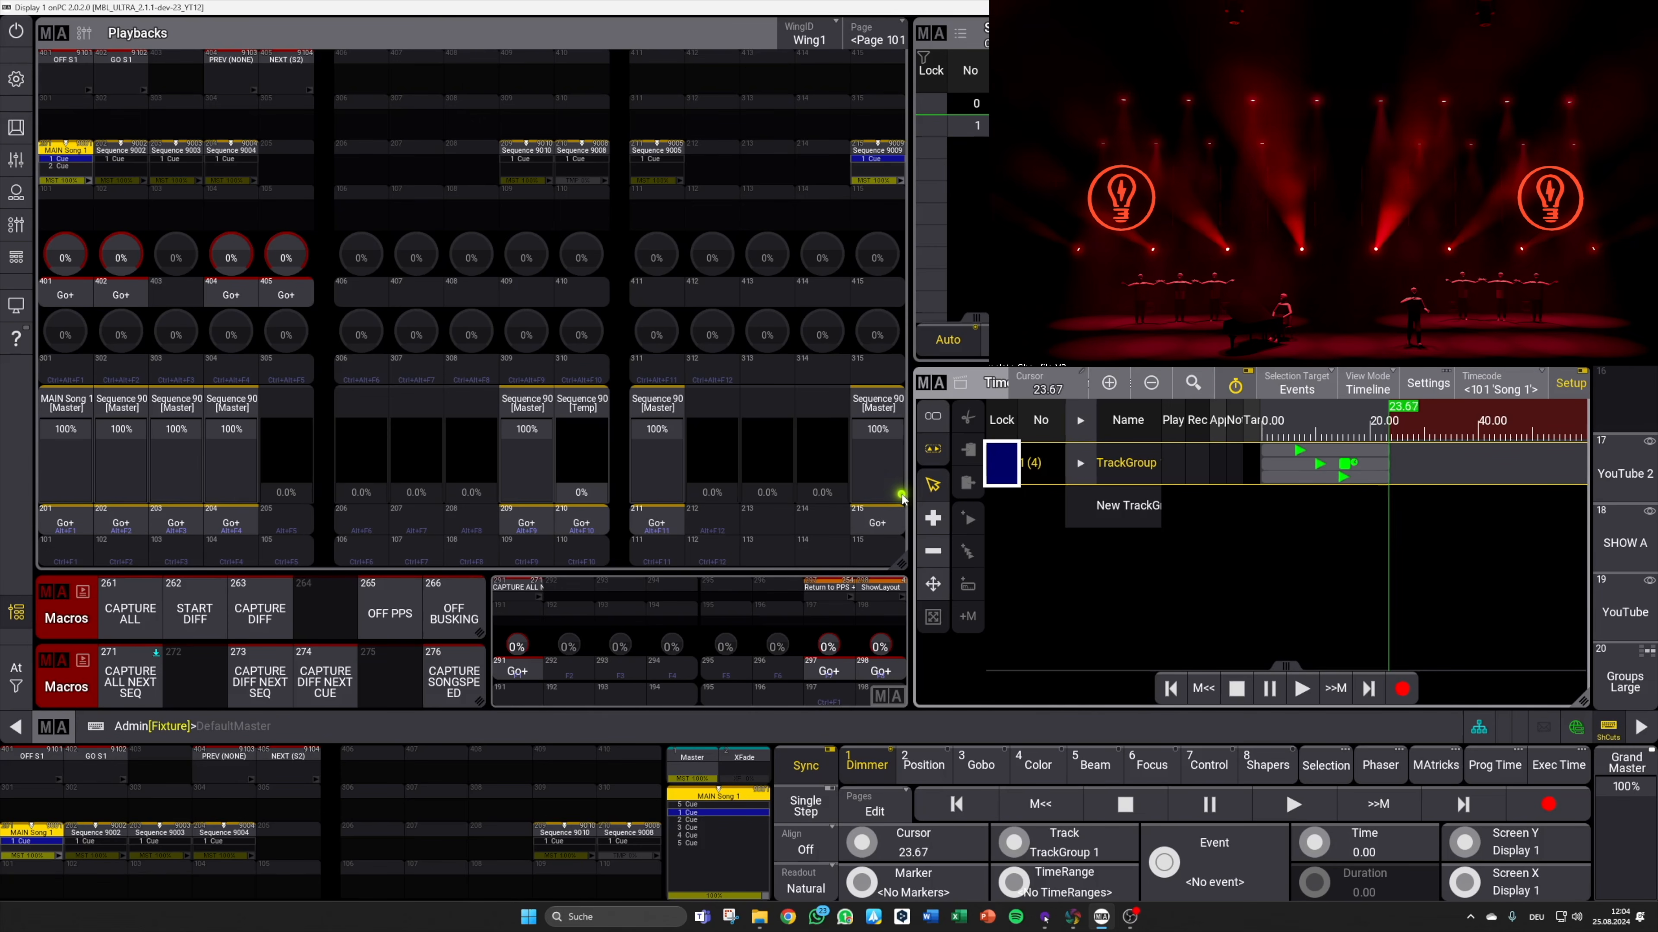
{"action": "left_click", "coordinate": [644, 526]}
{"action": "left_click_drag", "start_coordinate": [581, 499], "coordinate": [592, 444]}
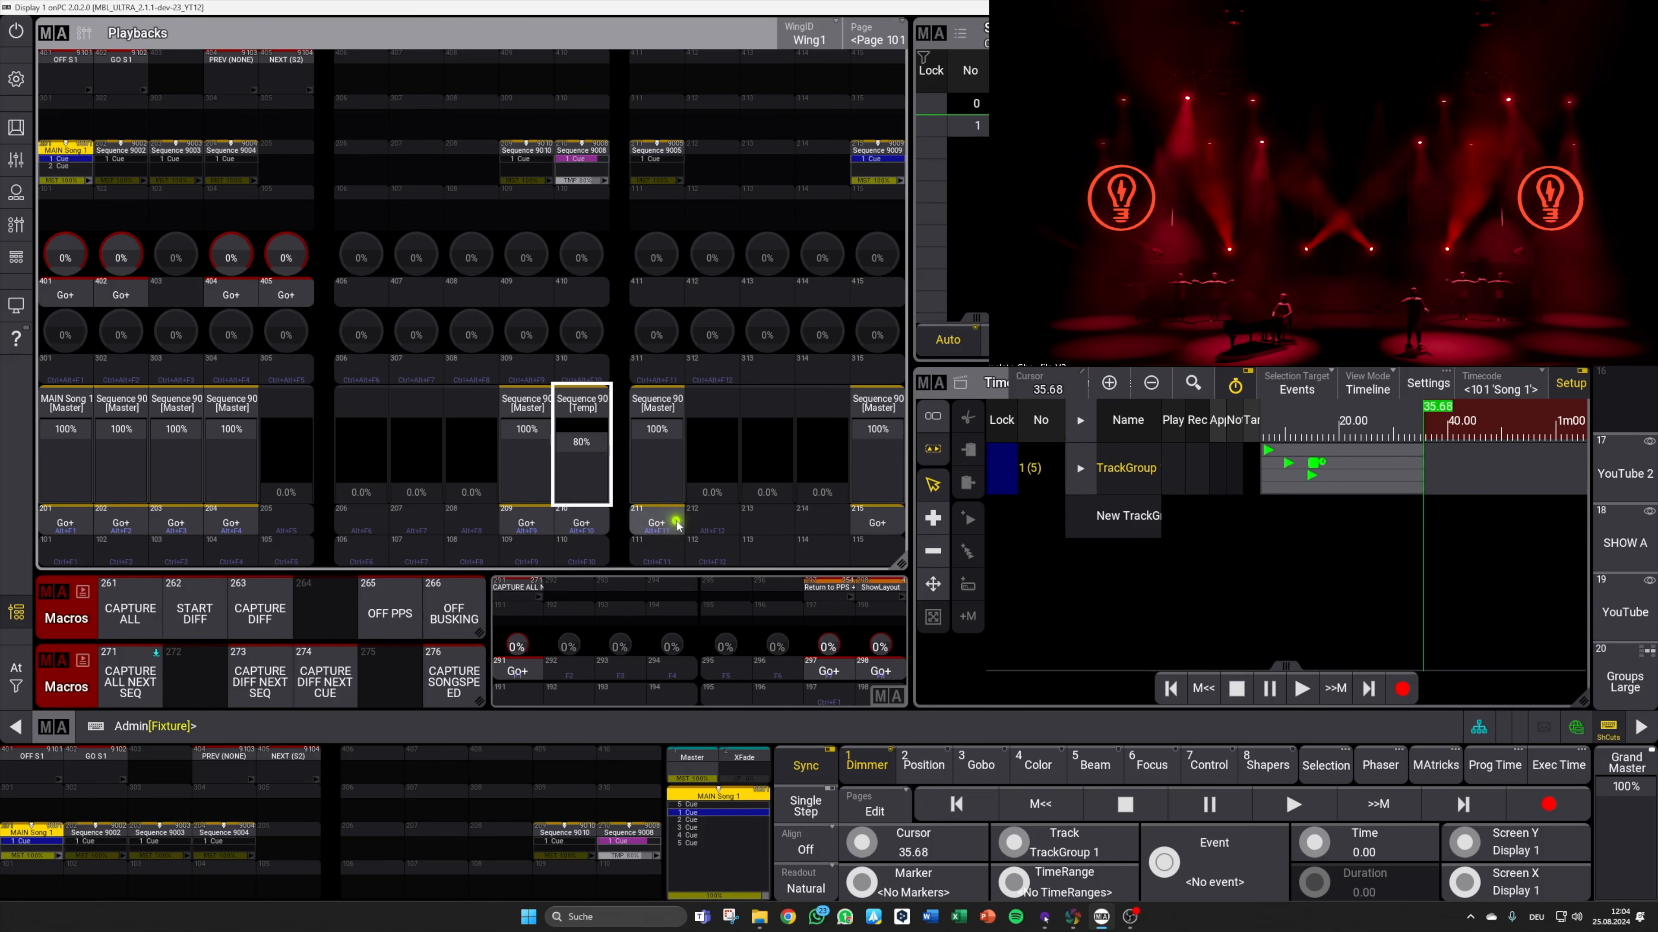
Step: Expand TrackGroup 1 and the Sequence 9008 track, and widen the Name column to examine the recorded events and fader curve
{"action": "left_click", "coordinate": [1078, 467]}
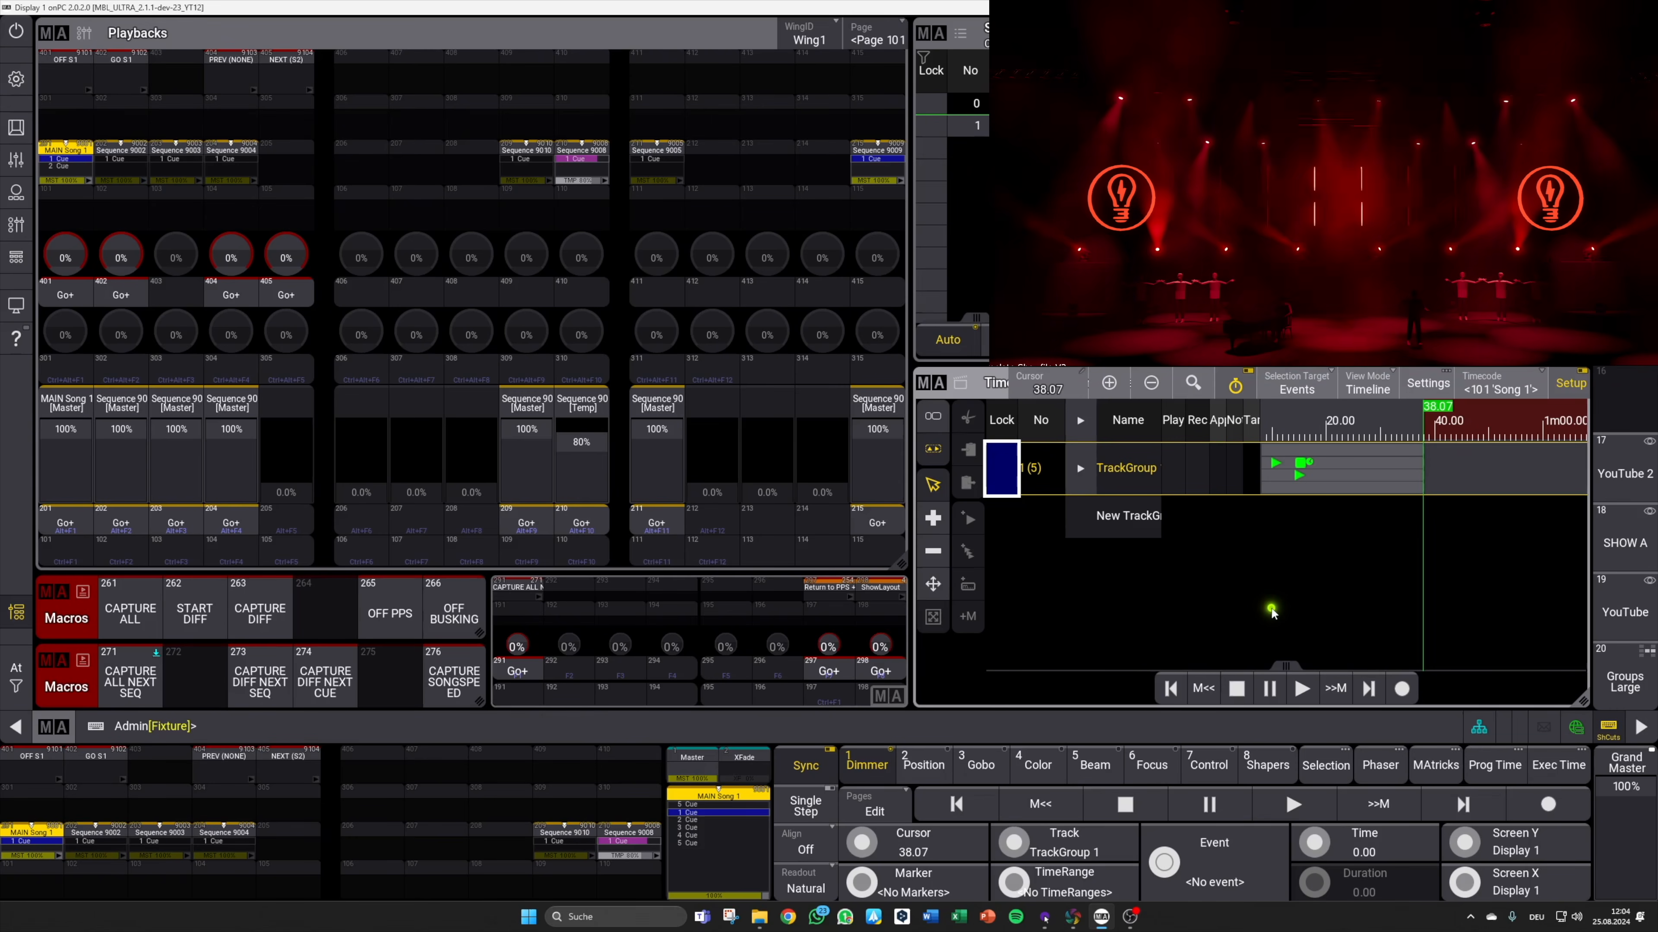
{"action": "left_click", "coordinate": [1078, 466]}
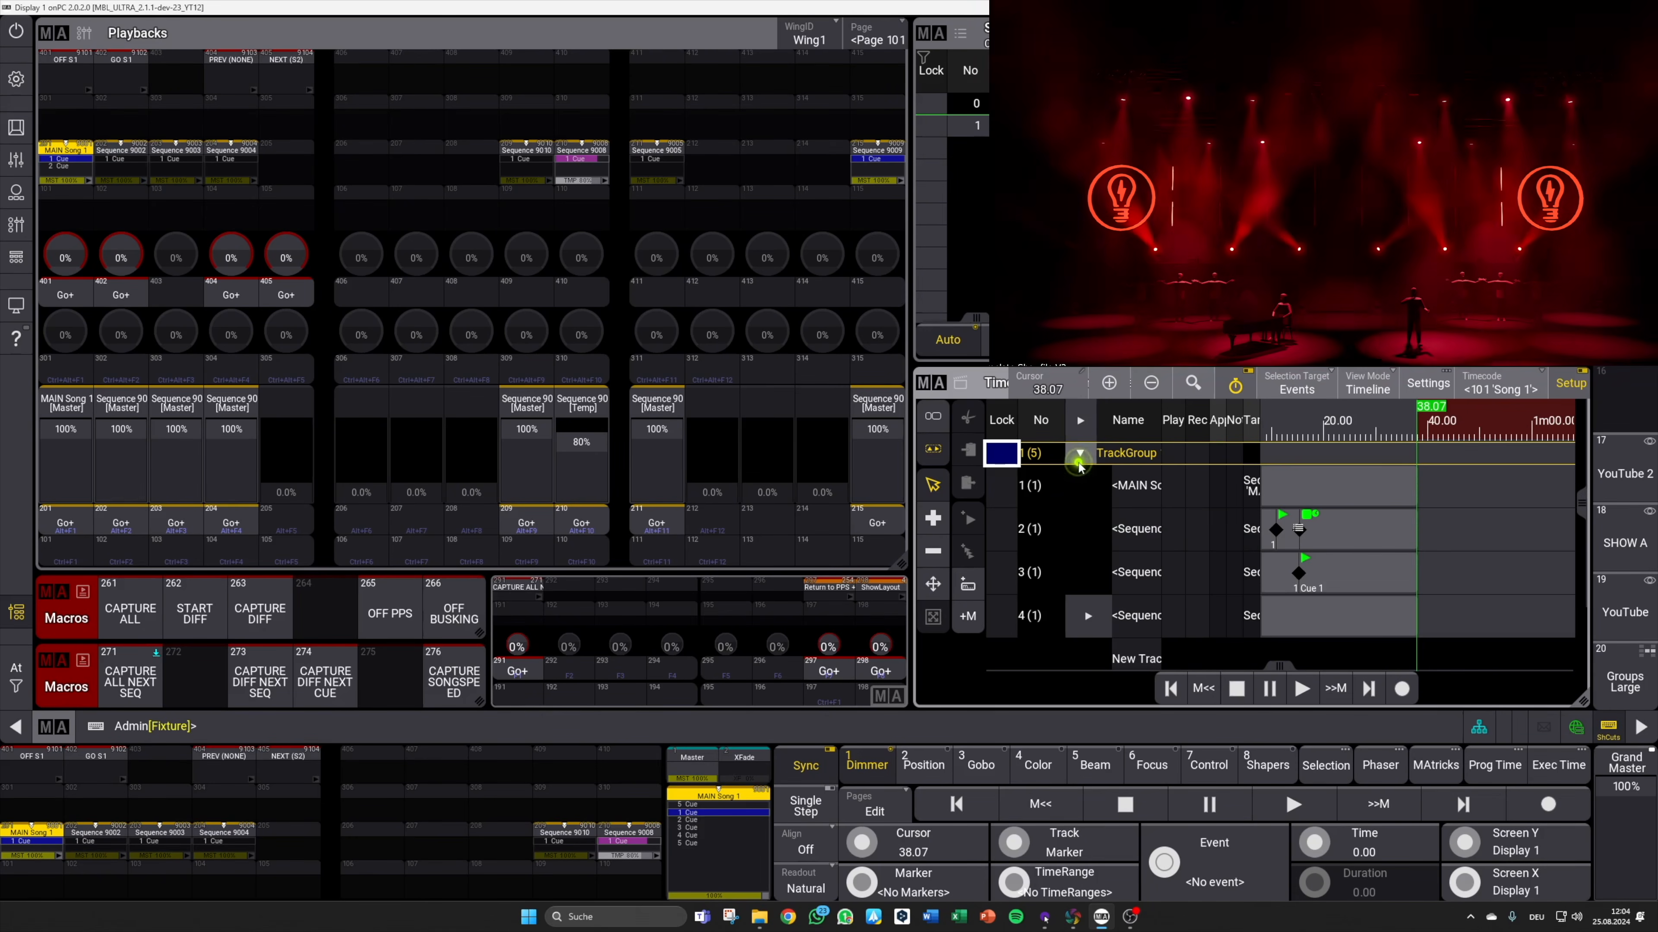
{"action": "left_click_drag", "start_coordinate": [1582, 507], "coordinate": [1582, 518]}
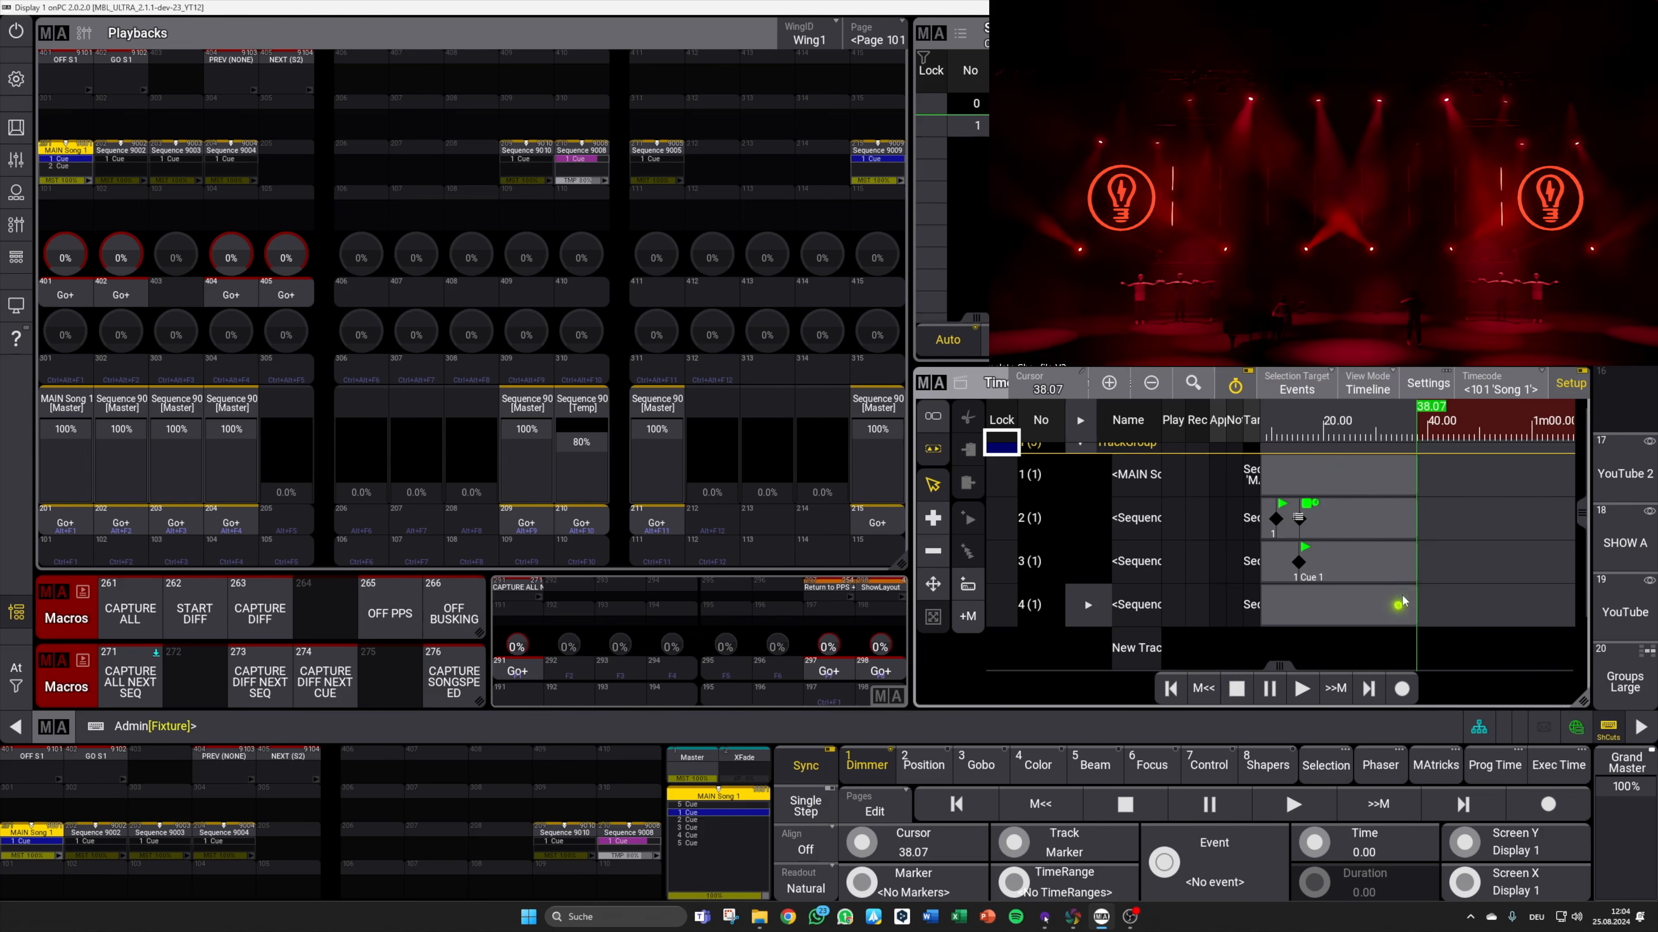
{"action": "left_click_drag", "start_coordinate": [1162, 431], "coordinate": [1267, 437]}
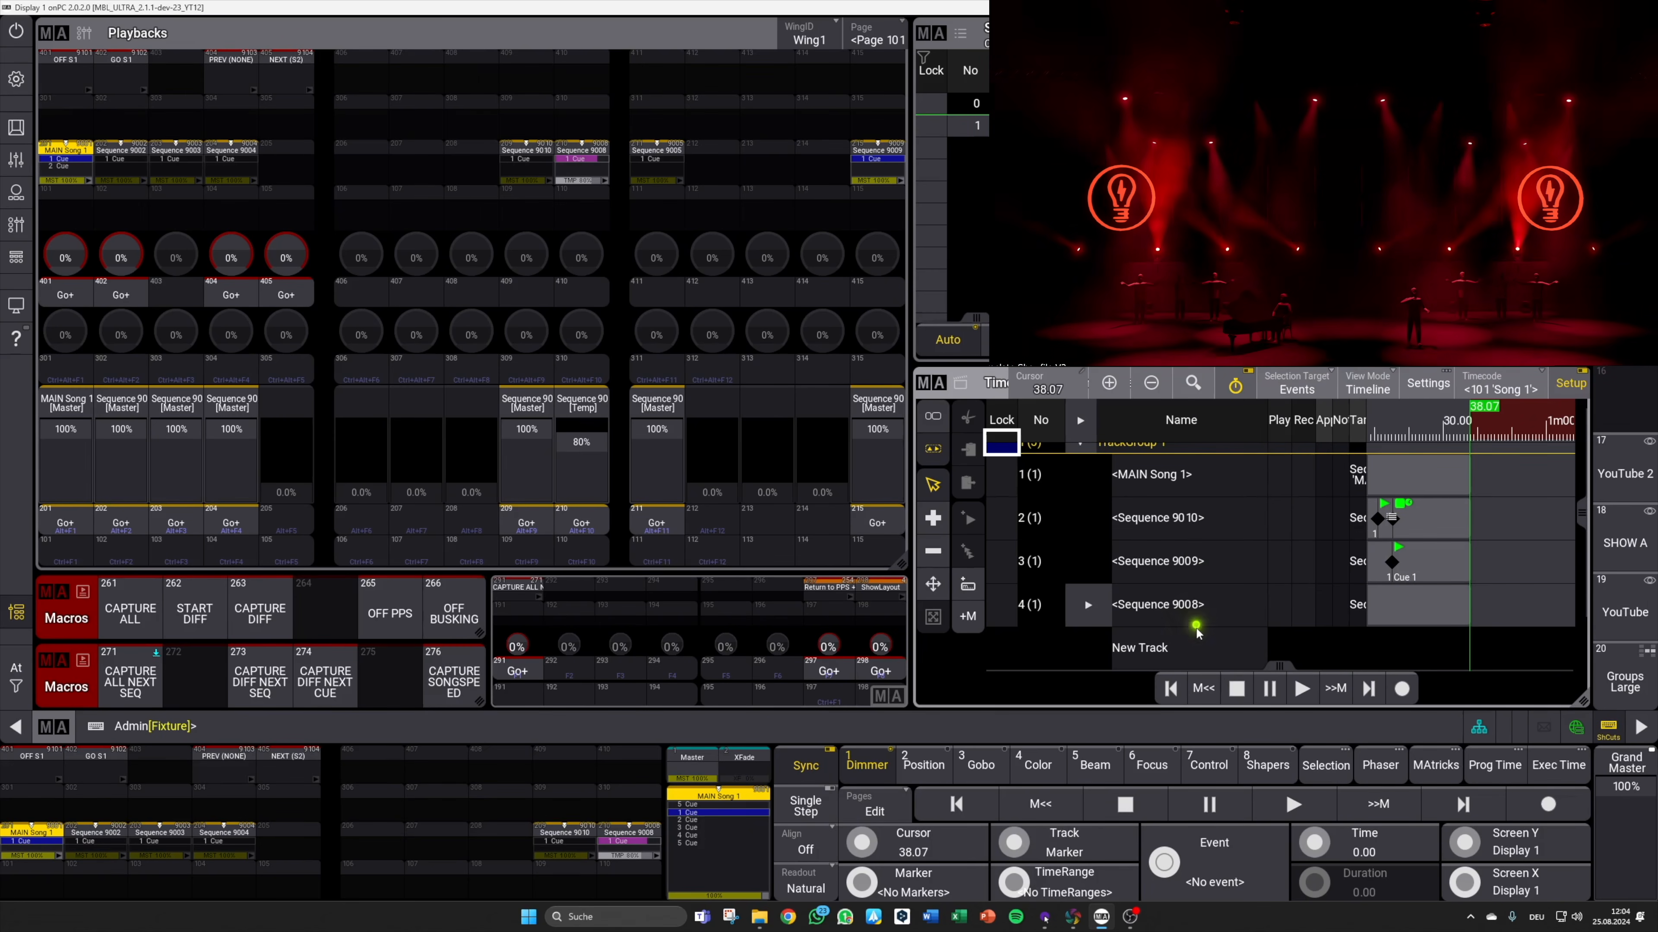
{"action": "left_click", "coordinate": [1087, 604]}
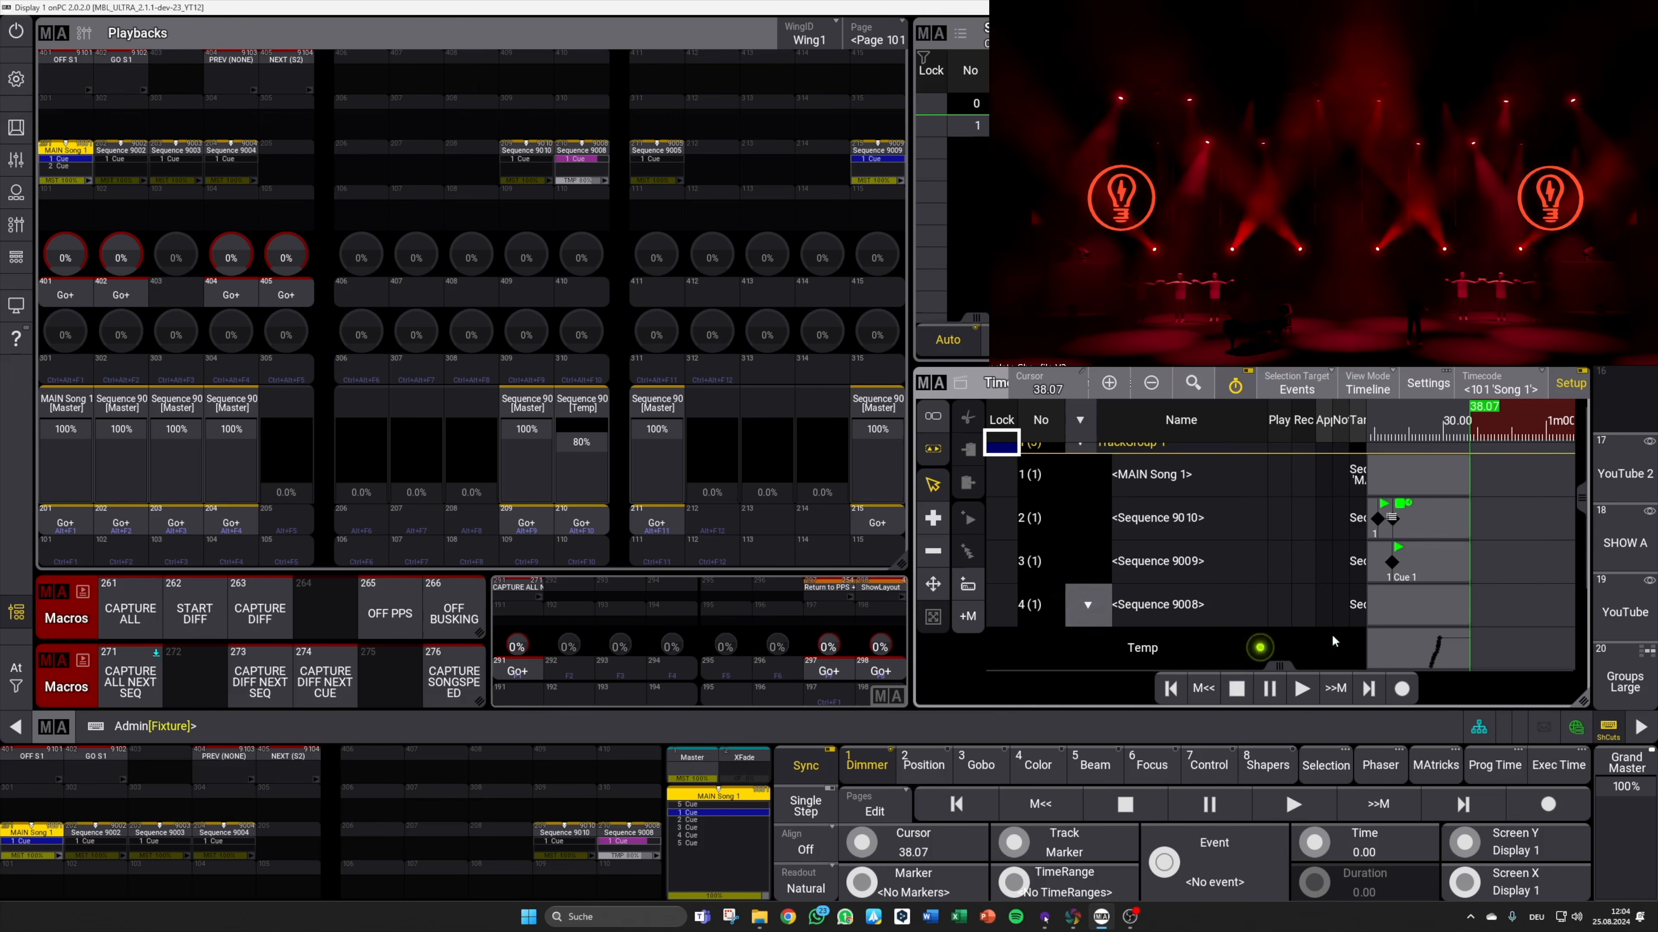
{"action": "left_click_drag", "start_coordinate": [1581, 515], "coordinate": [1586, 568]}
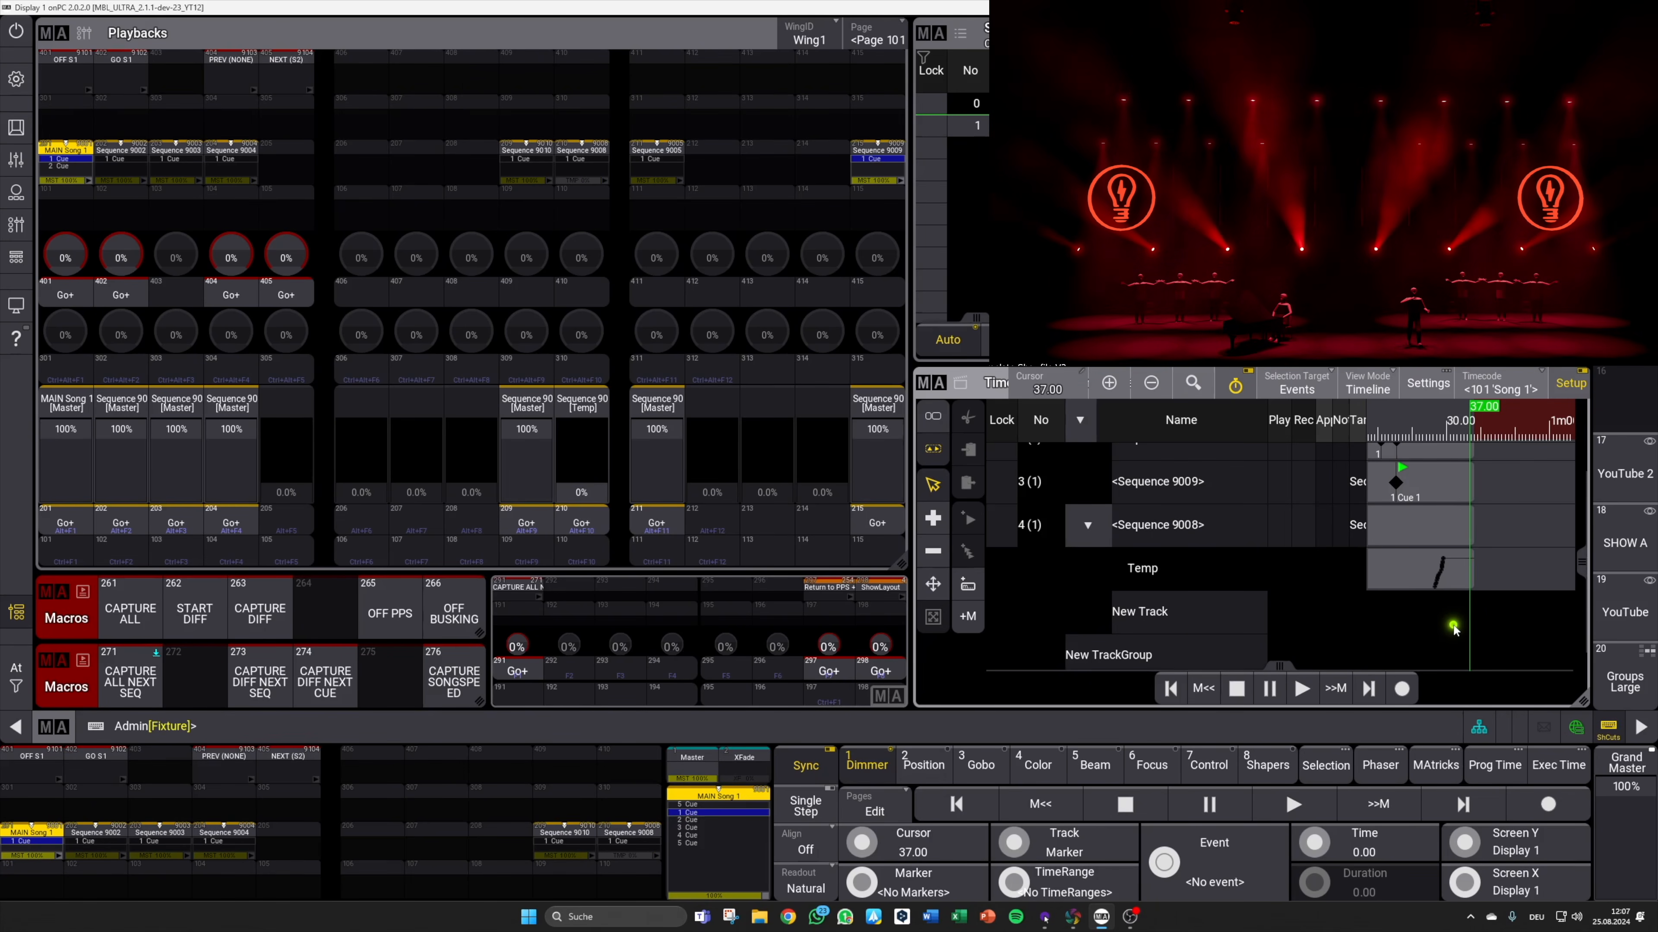
Step: Rewind the Song 1 timecode to the start, release the playbacks with OFF PPS and play the recorded timecode
{"action": "left_click", "coordinate": [1172, 689]}
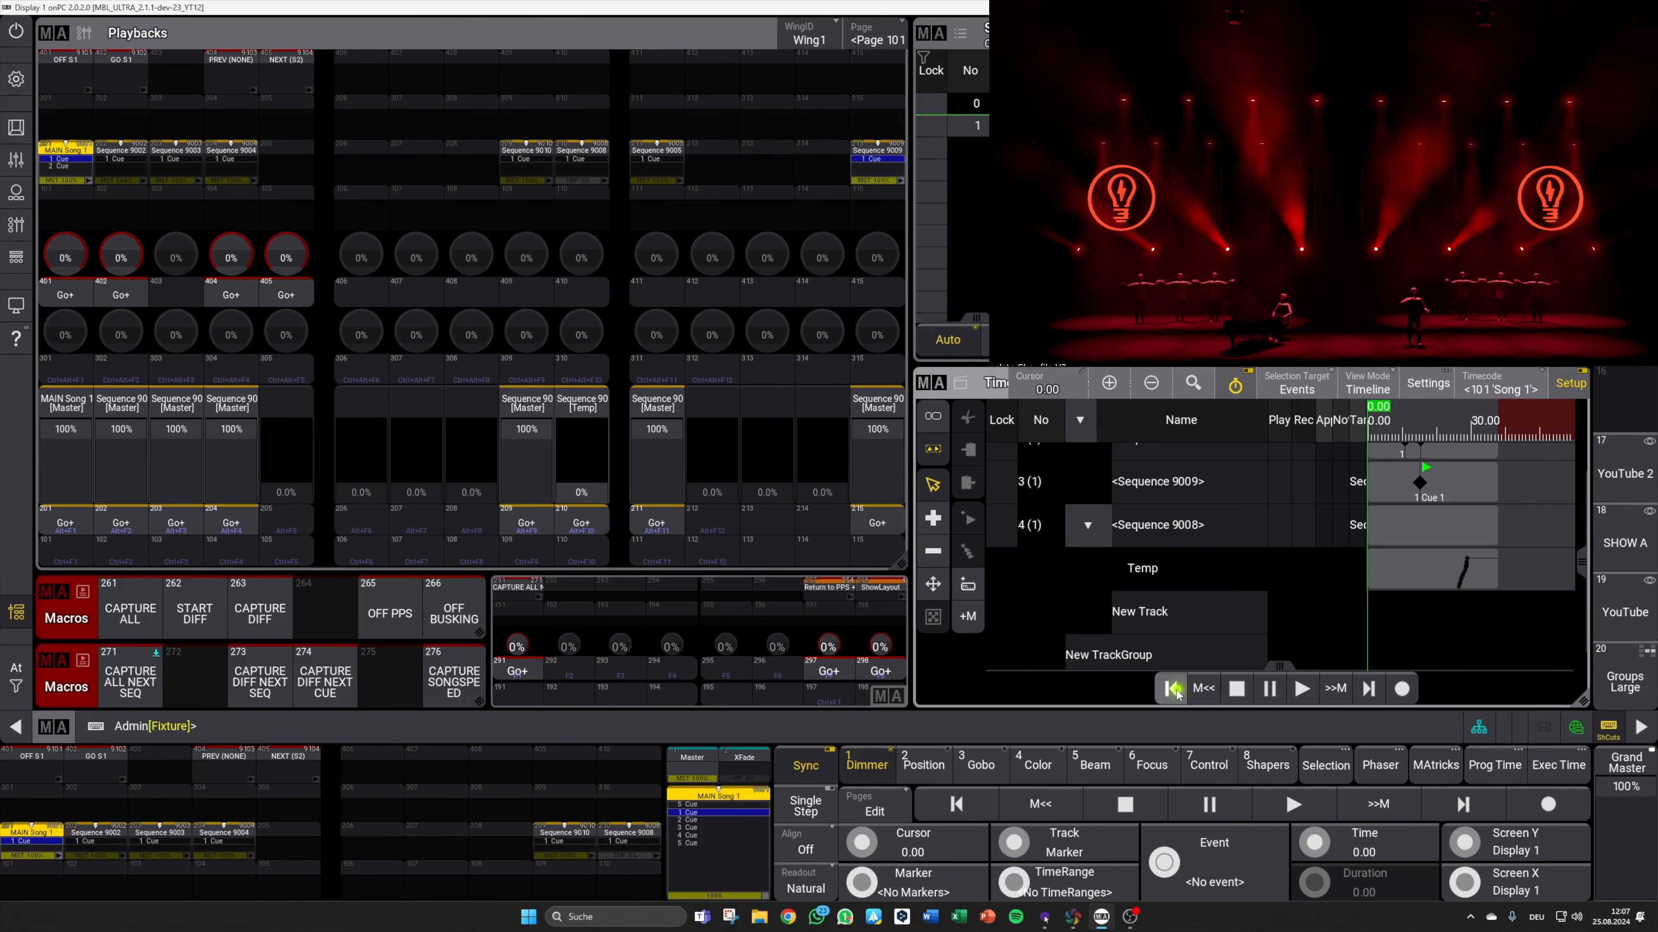
{"action": "left_click", "coordinate": [391, 611]}
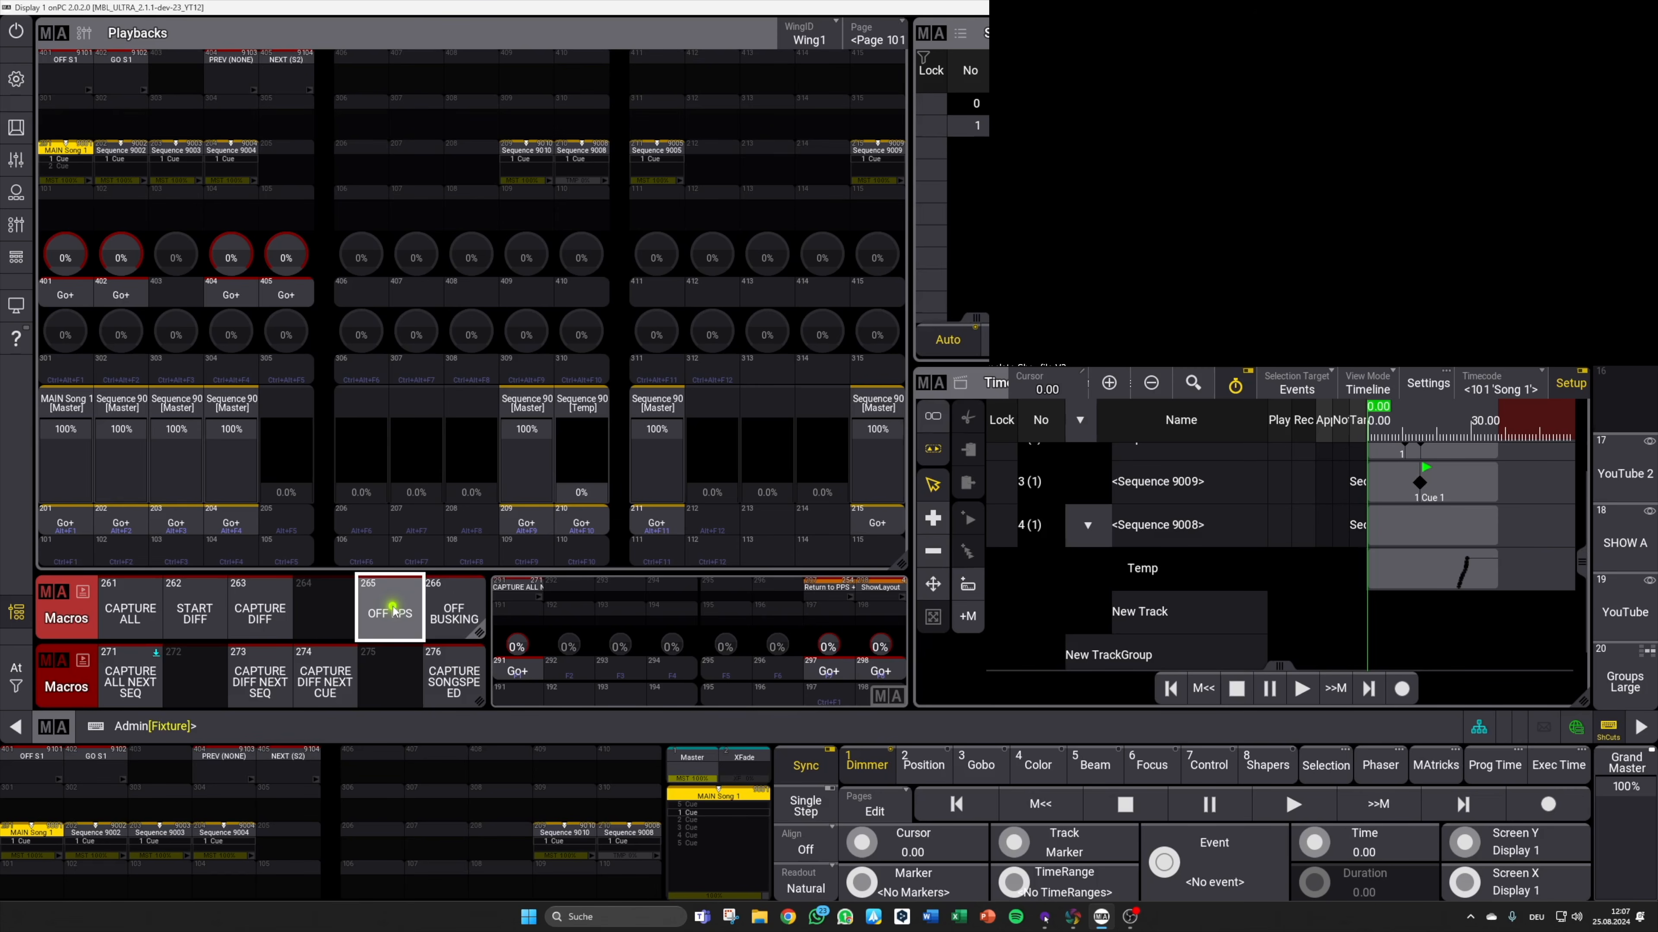
{"action": "left_click", "coordinate": [1142, 601]}
{"action": "left_click", "coordinate": [1302, 689]}
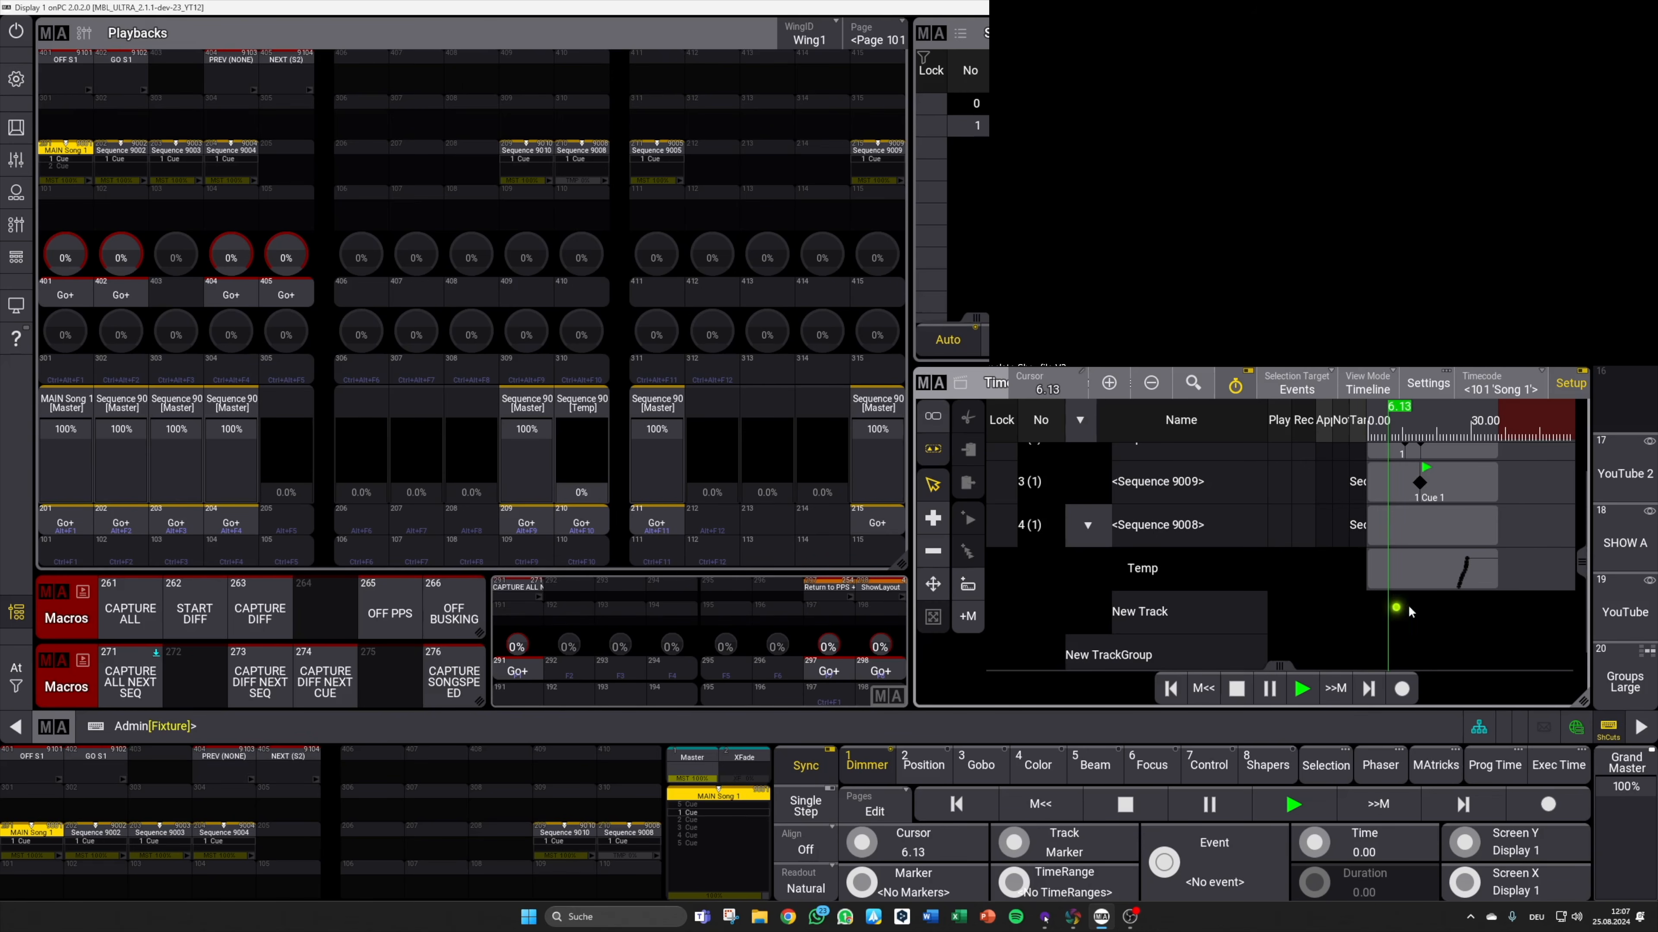
{"action": "left_click_drag", "start_coordinate": [1586, 556], "coordinate": [1586, 503]}
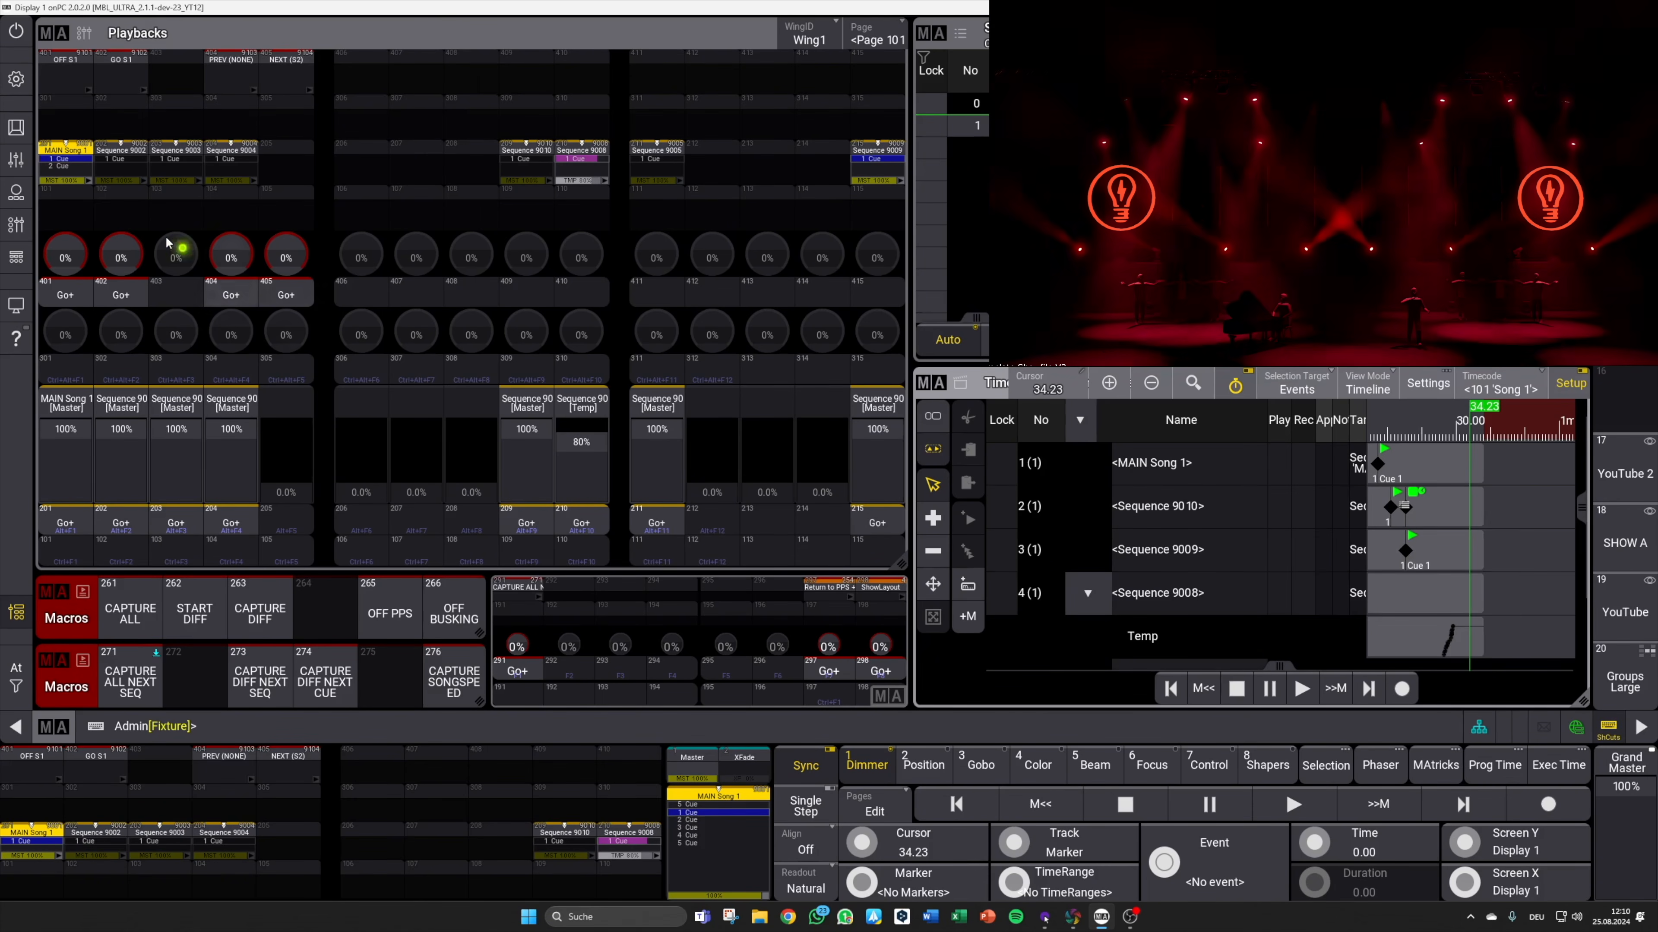
Step: Switch off the Song 1 playbacks with OFF S1 and trigger GO S1 from the upper executors
{"action": "left_click", "coordinate": [72, 295]}
{"action": "left_click", "coordinate": [124, 295]}
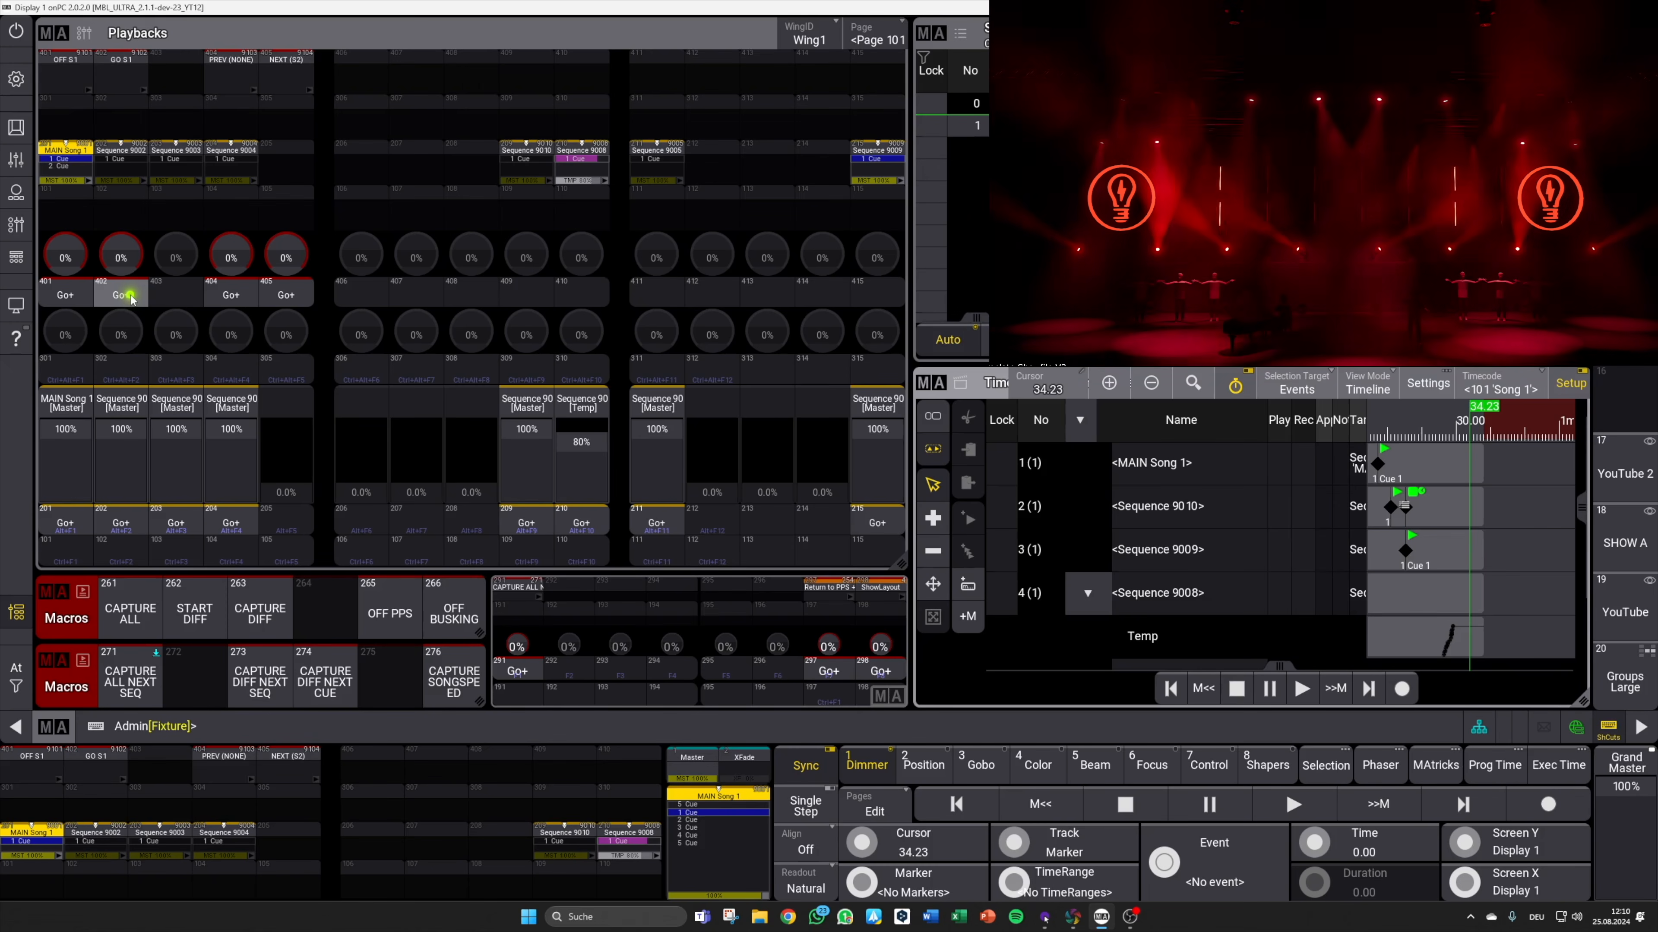
{"action": "left_click", "coordinate": [68, 294]}
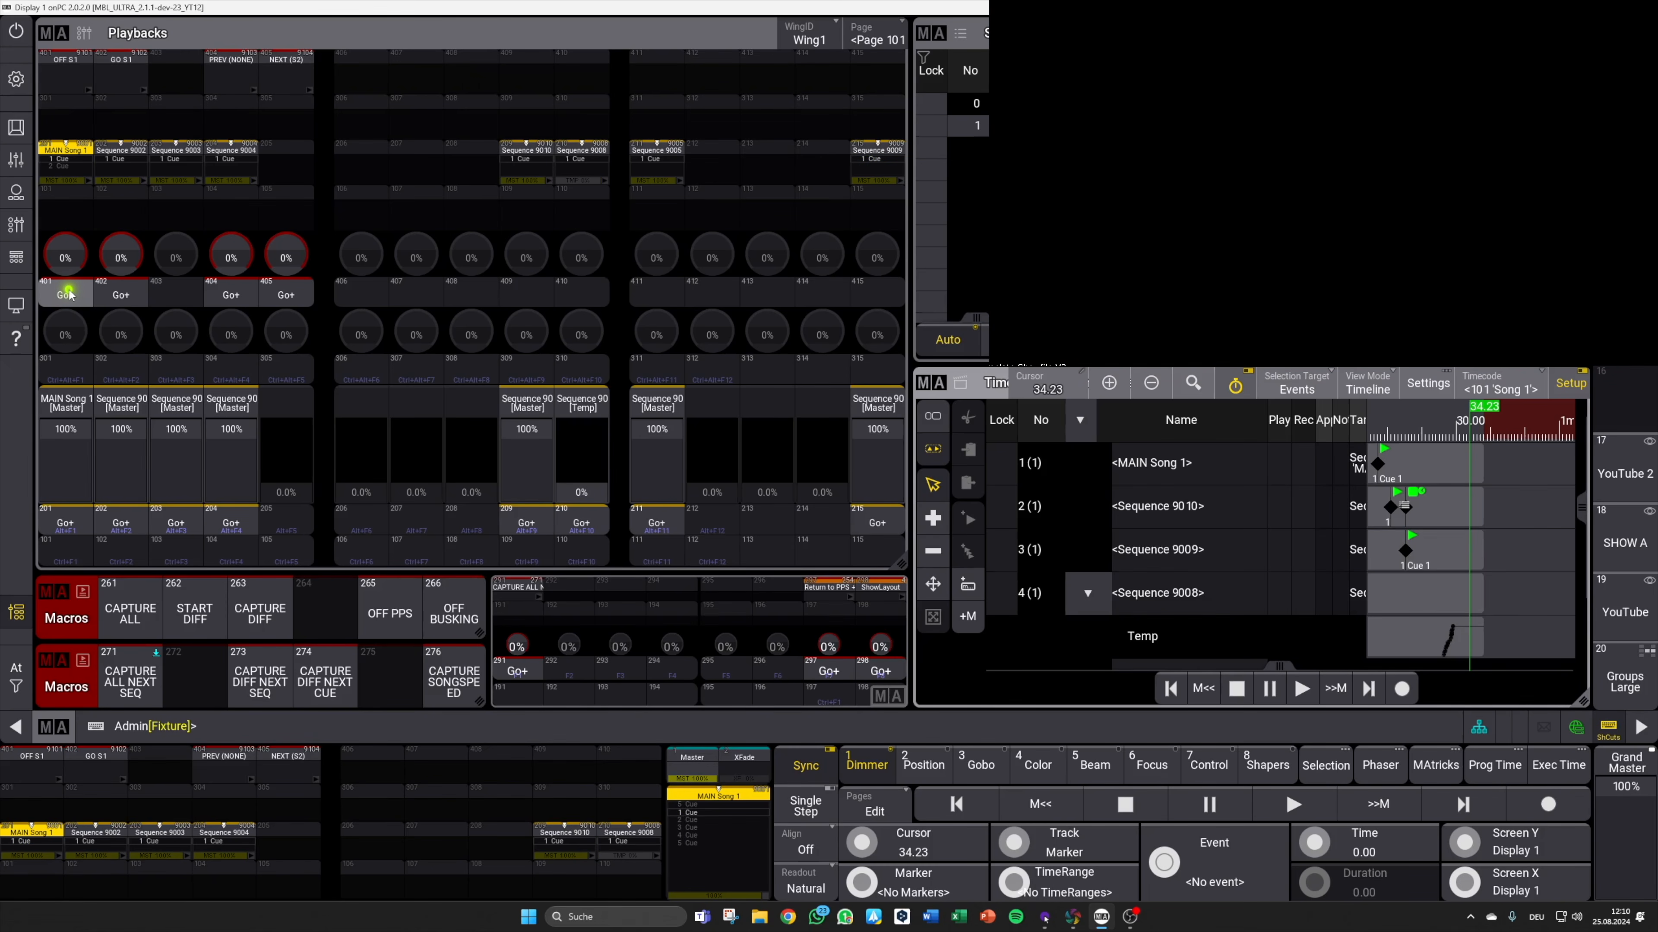
{"action": "left_click", "coordinate": [131, 297]}
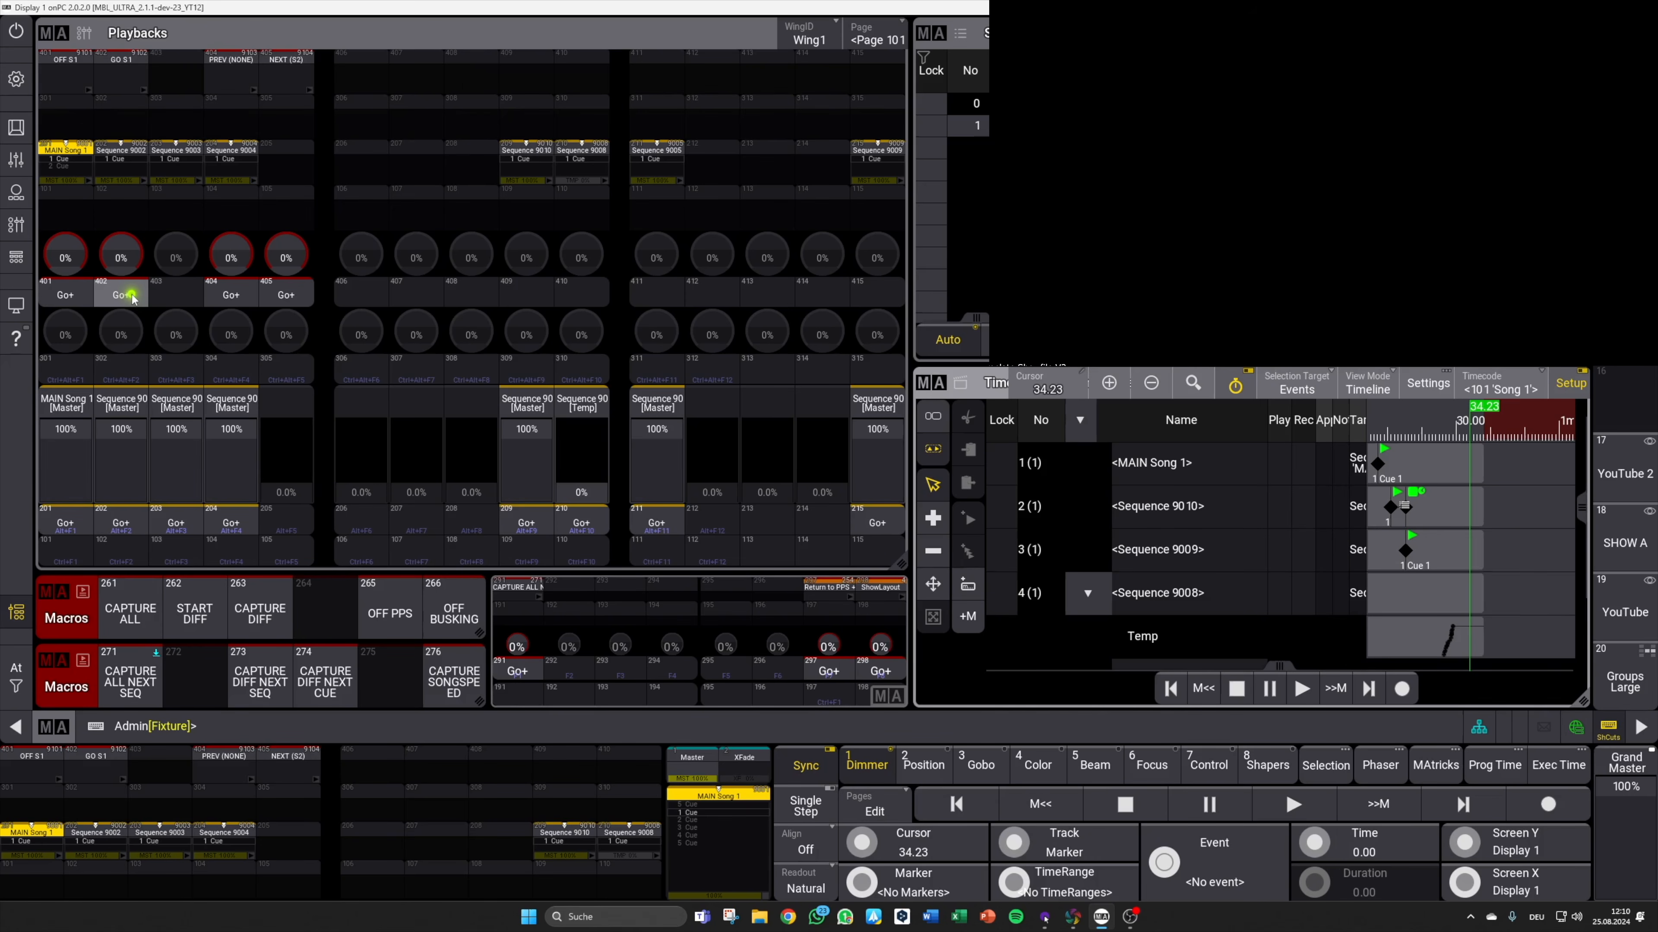
Step: Trigger GO S1 and release the playbacks with OFF PPS and OFF BUSKING
{"action": "left_click", "coordinate": [132, 298]}
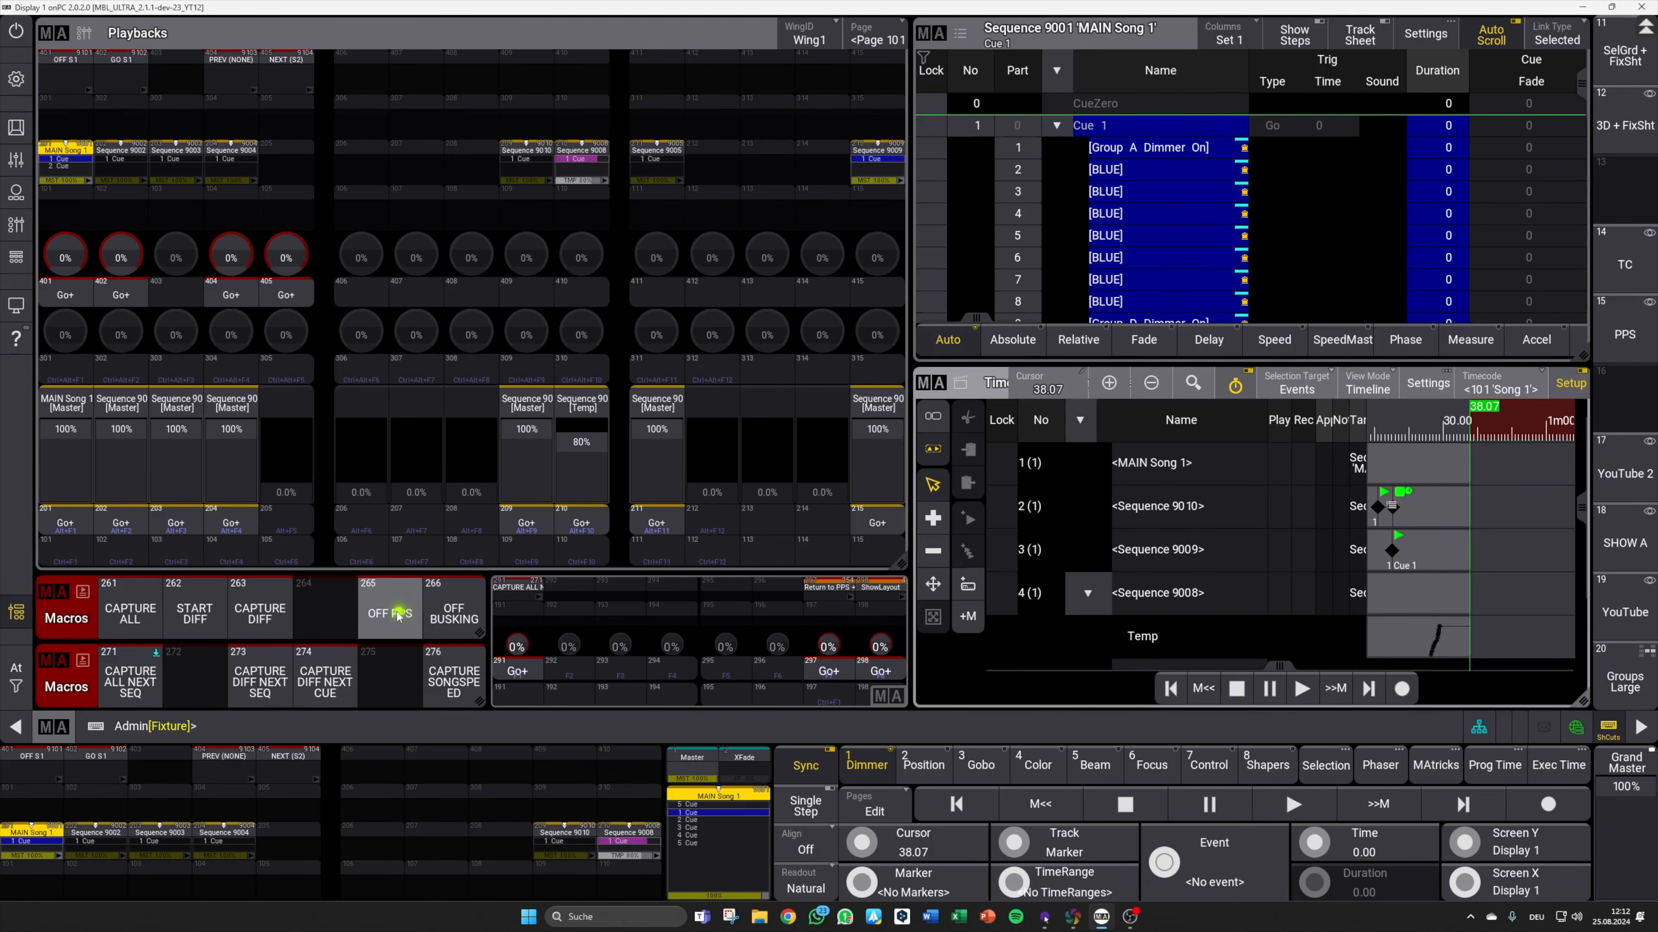
{"action": "left_click", "coordinate": [457, 614]}
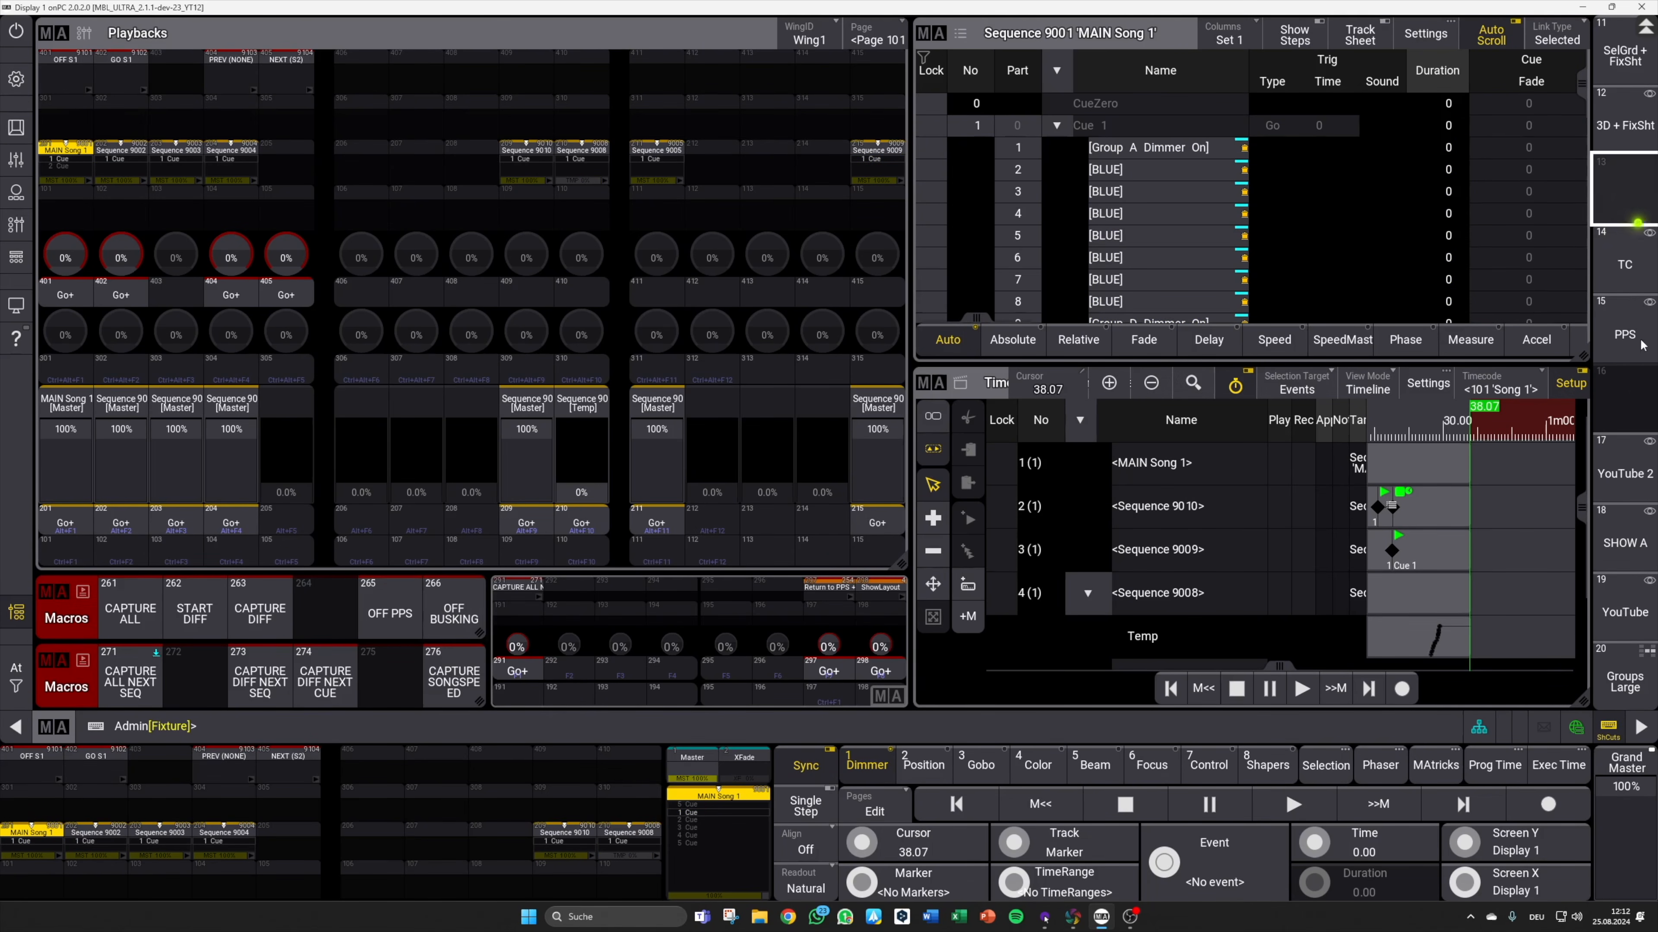
Step: Bring up the SHOW A on PC view, followed by the QA AREA view with its bump buttons
{"action": "left_click_drag", "start_coordinate": [1639, 194], "coordinate": [1651, 777]}
{"action": "left_click", "coordinate": [1632, 630]}
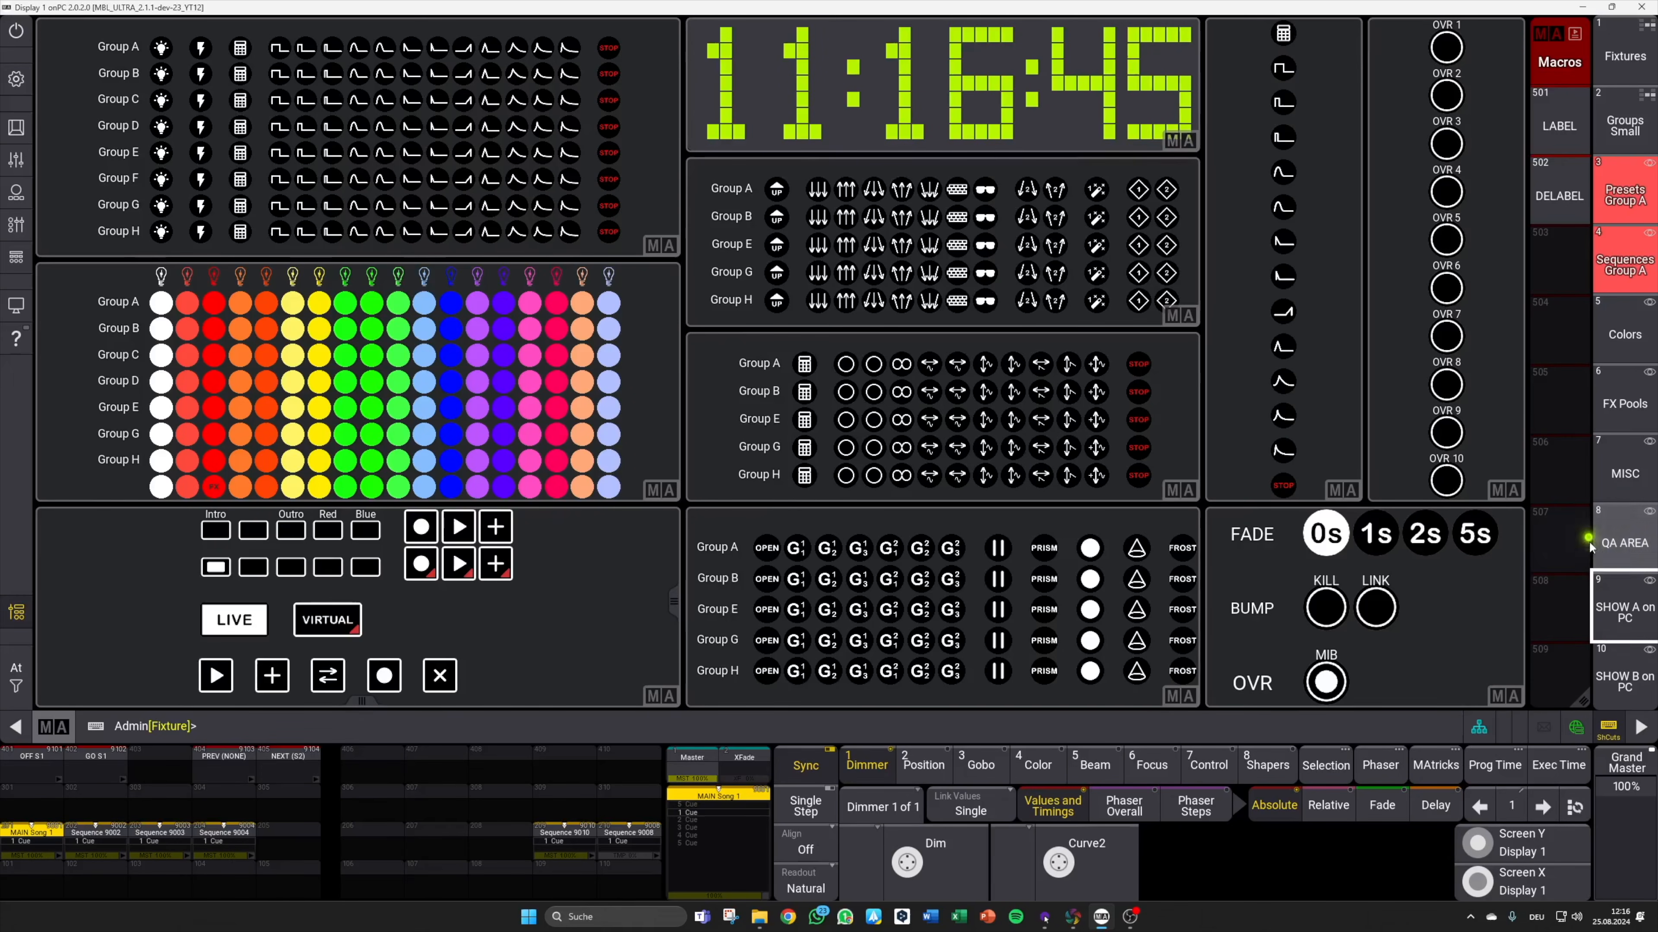
{"action": "left_click", "coordinate": [1632, 530]}
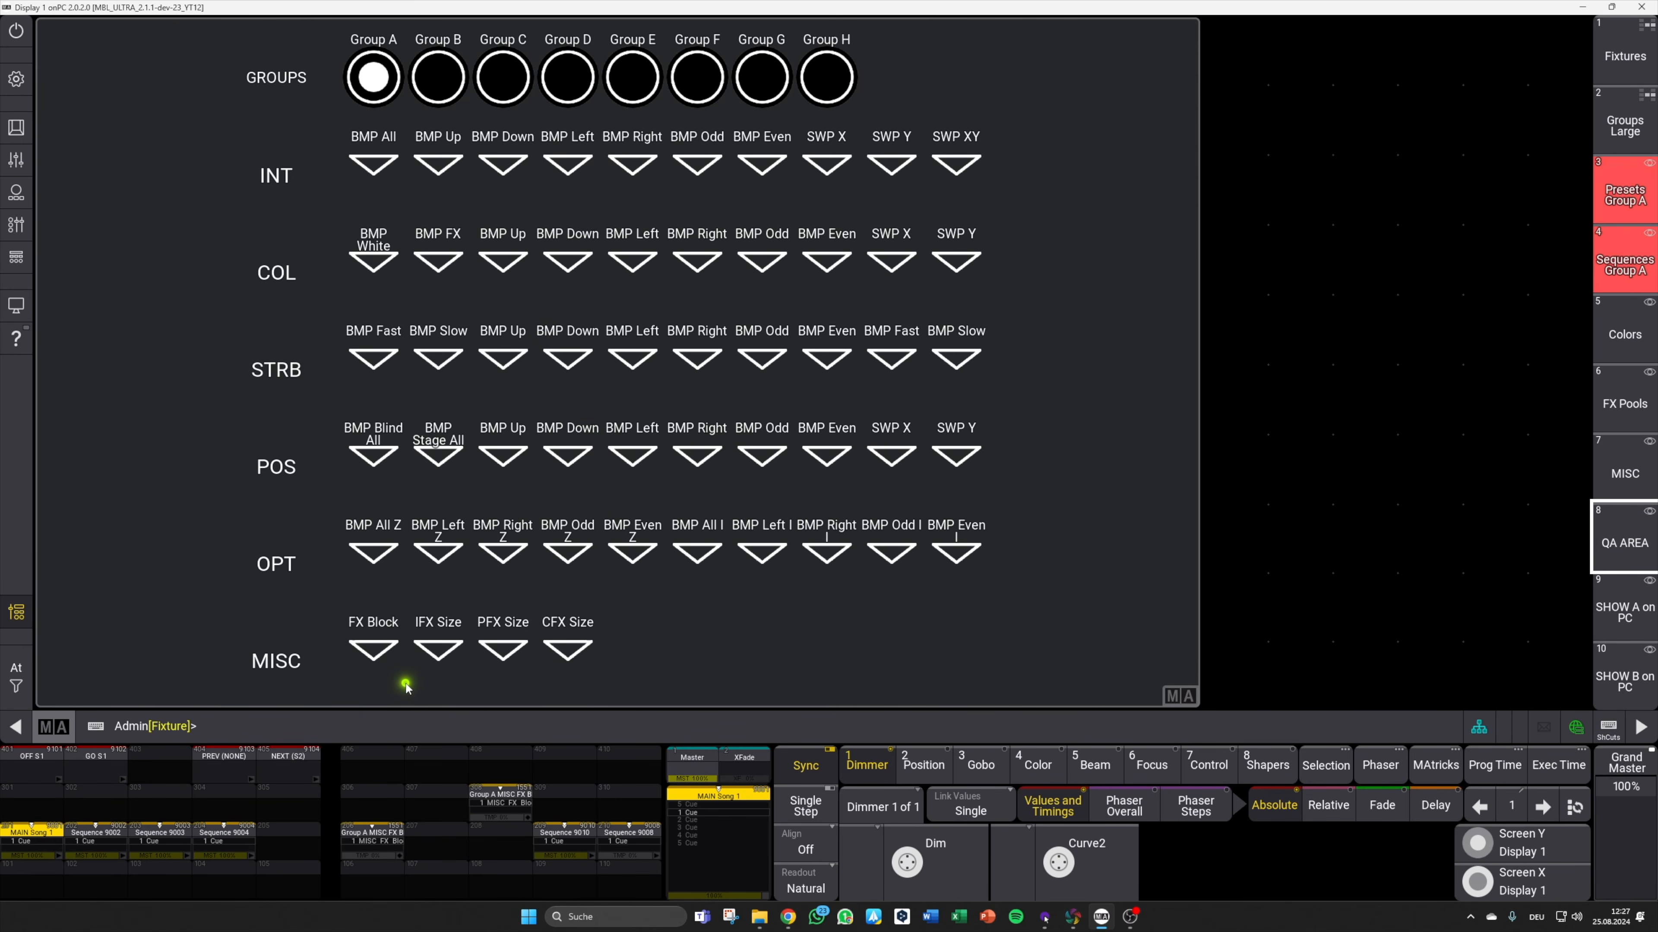
Step: Open the Groups Large view and look through the Group A row of predefined subgroups
{"action": "left_click", "coordinate": [1622, 140]}
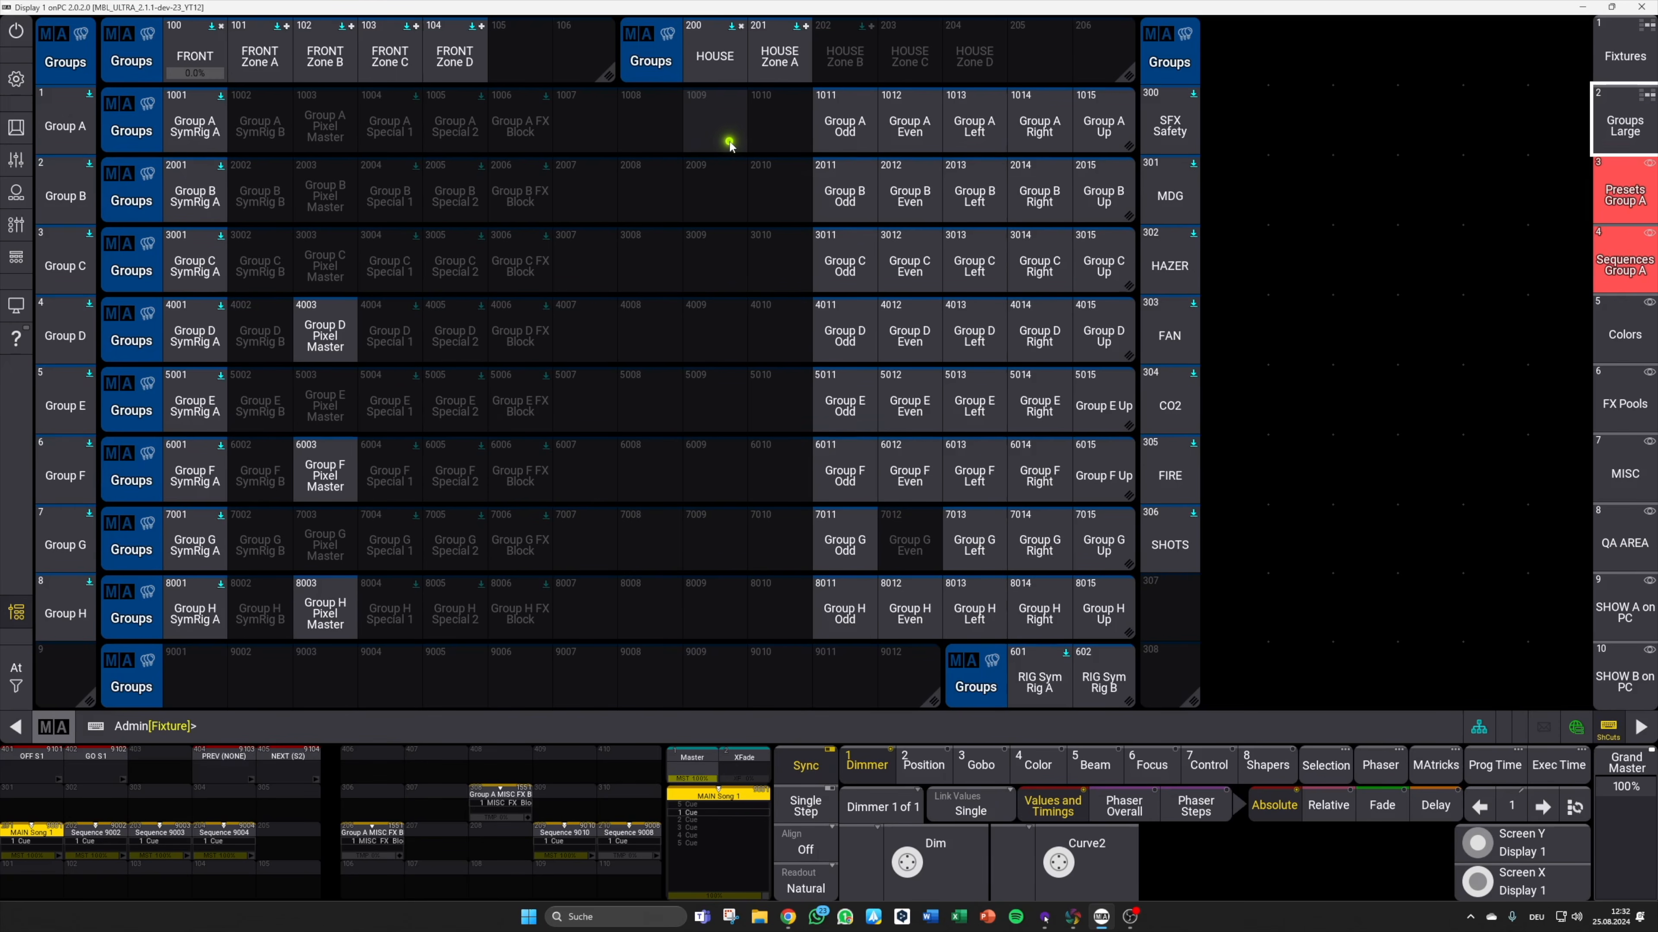
{"action": "left_click_drag", "start_coordinate": [731, 144], "coordinate": [641, 145]}
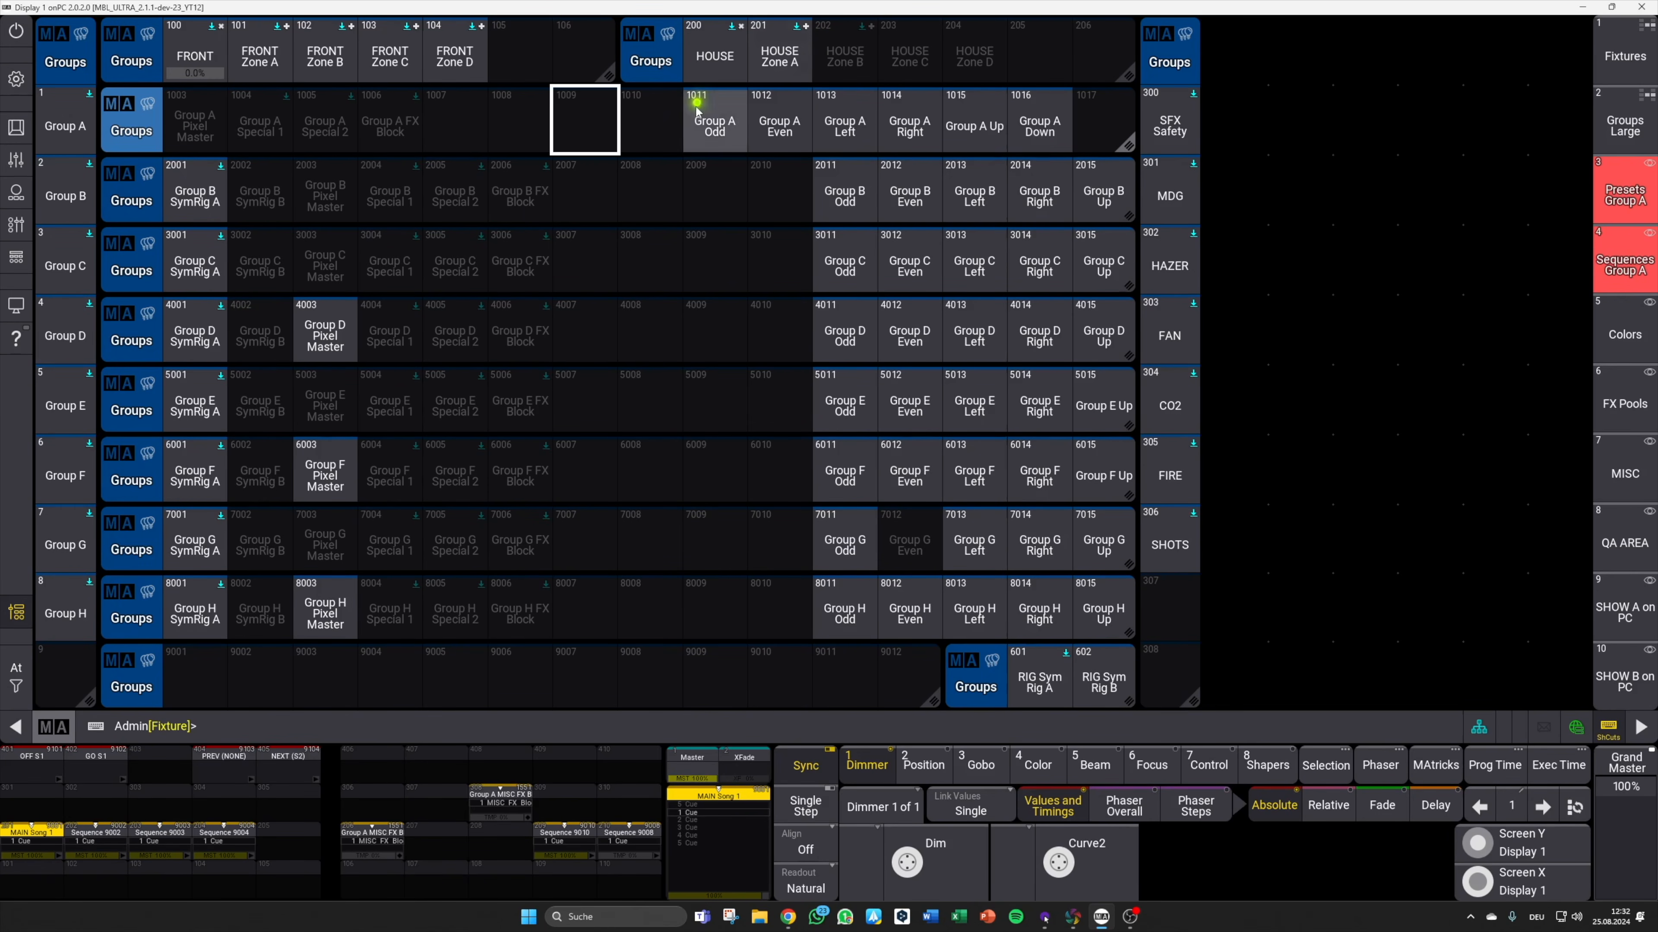
{"action": "left_click_drag", "start_coordinate": [543, 139], "coordinate": [661, 129]}
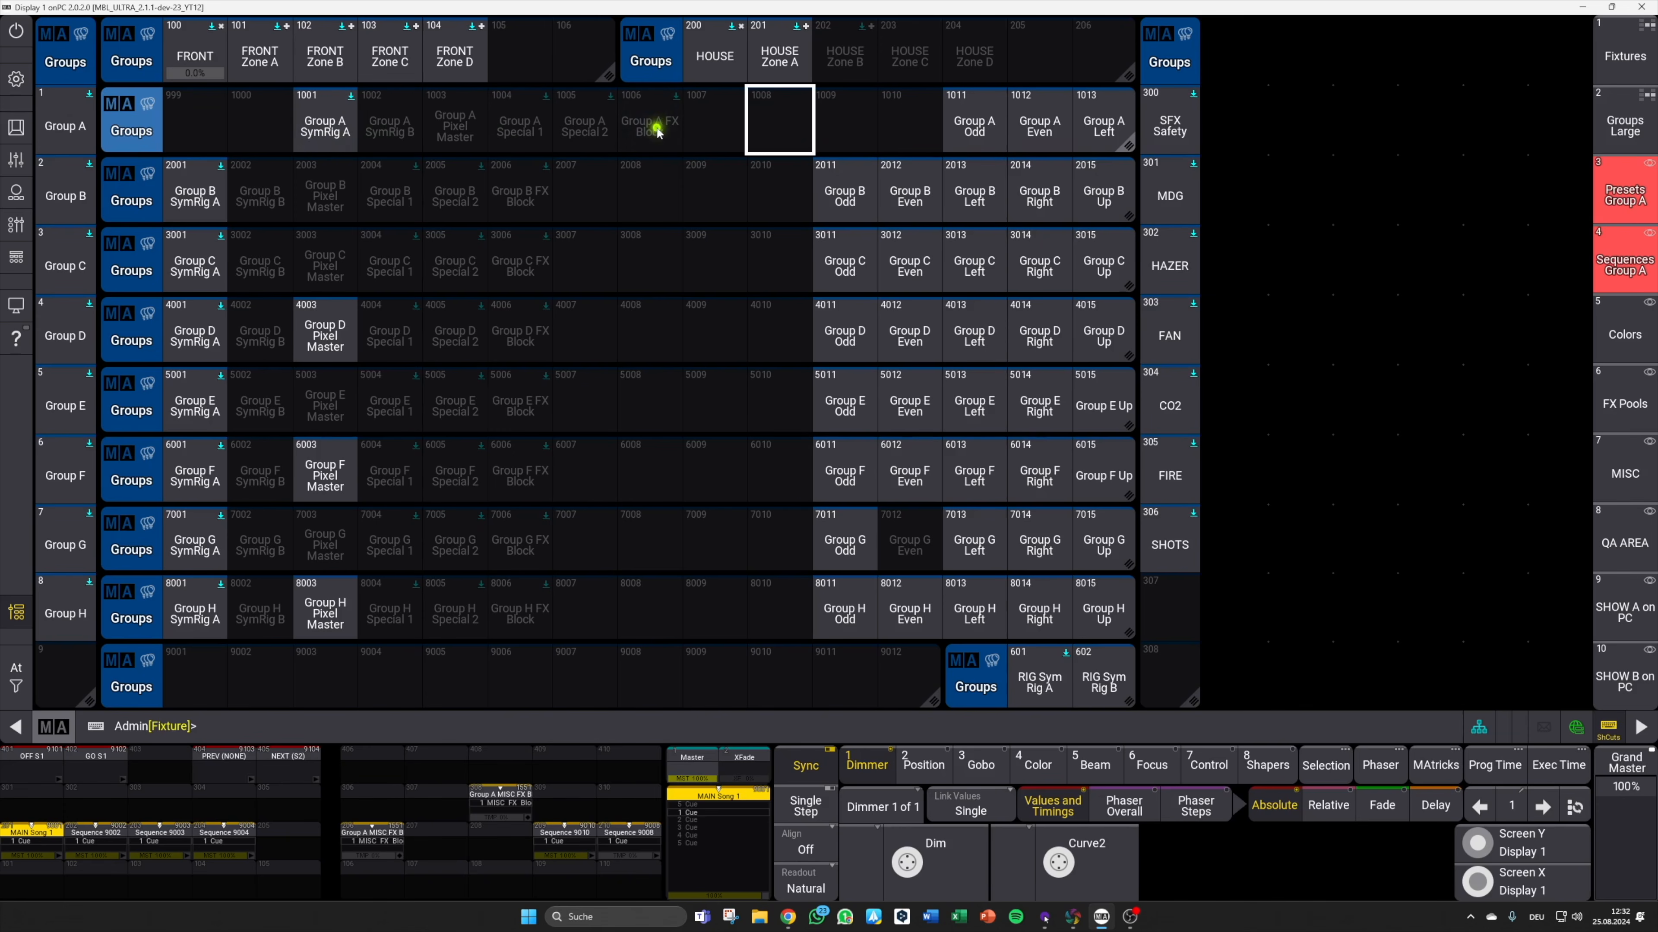
{"action": "left_click", "coordinate": [314, 142]}
Step: Check the MISC view and return to the Groups Large view
{"action": "left_click", "coordinate": [1624, 473]}
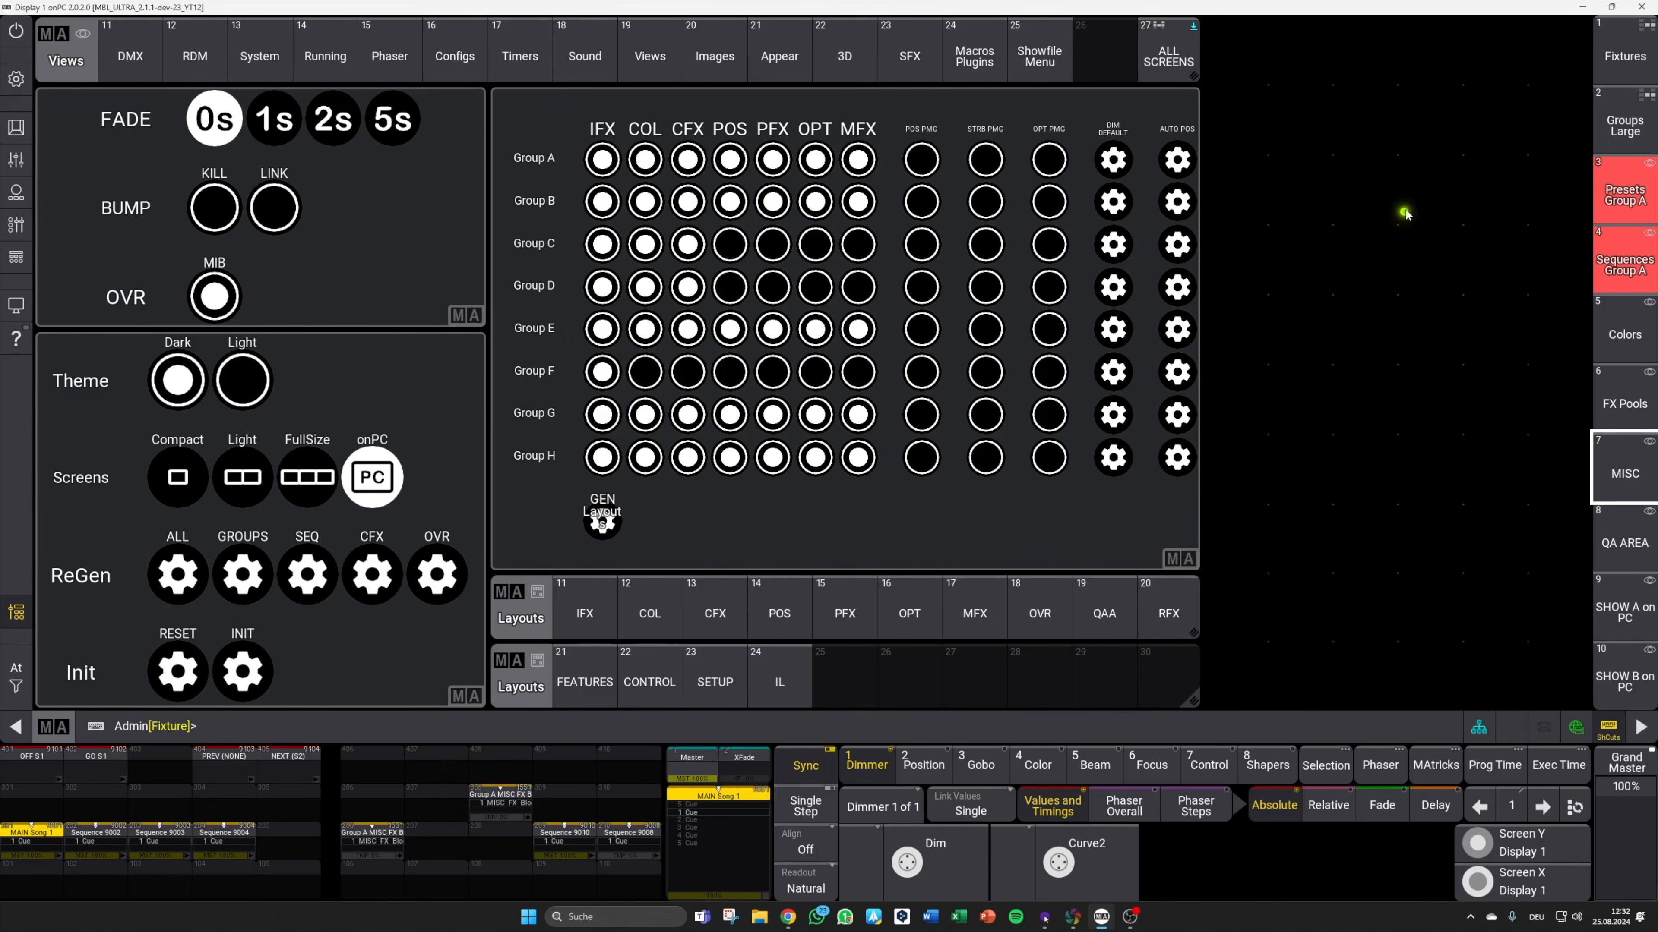
{"action": "left_click", "coordinate": [1639, 113]}
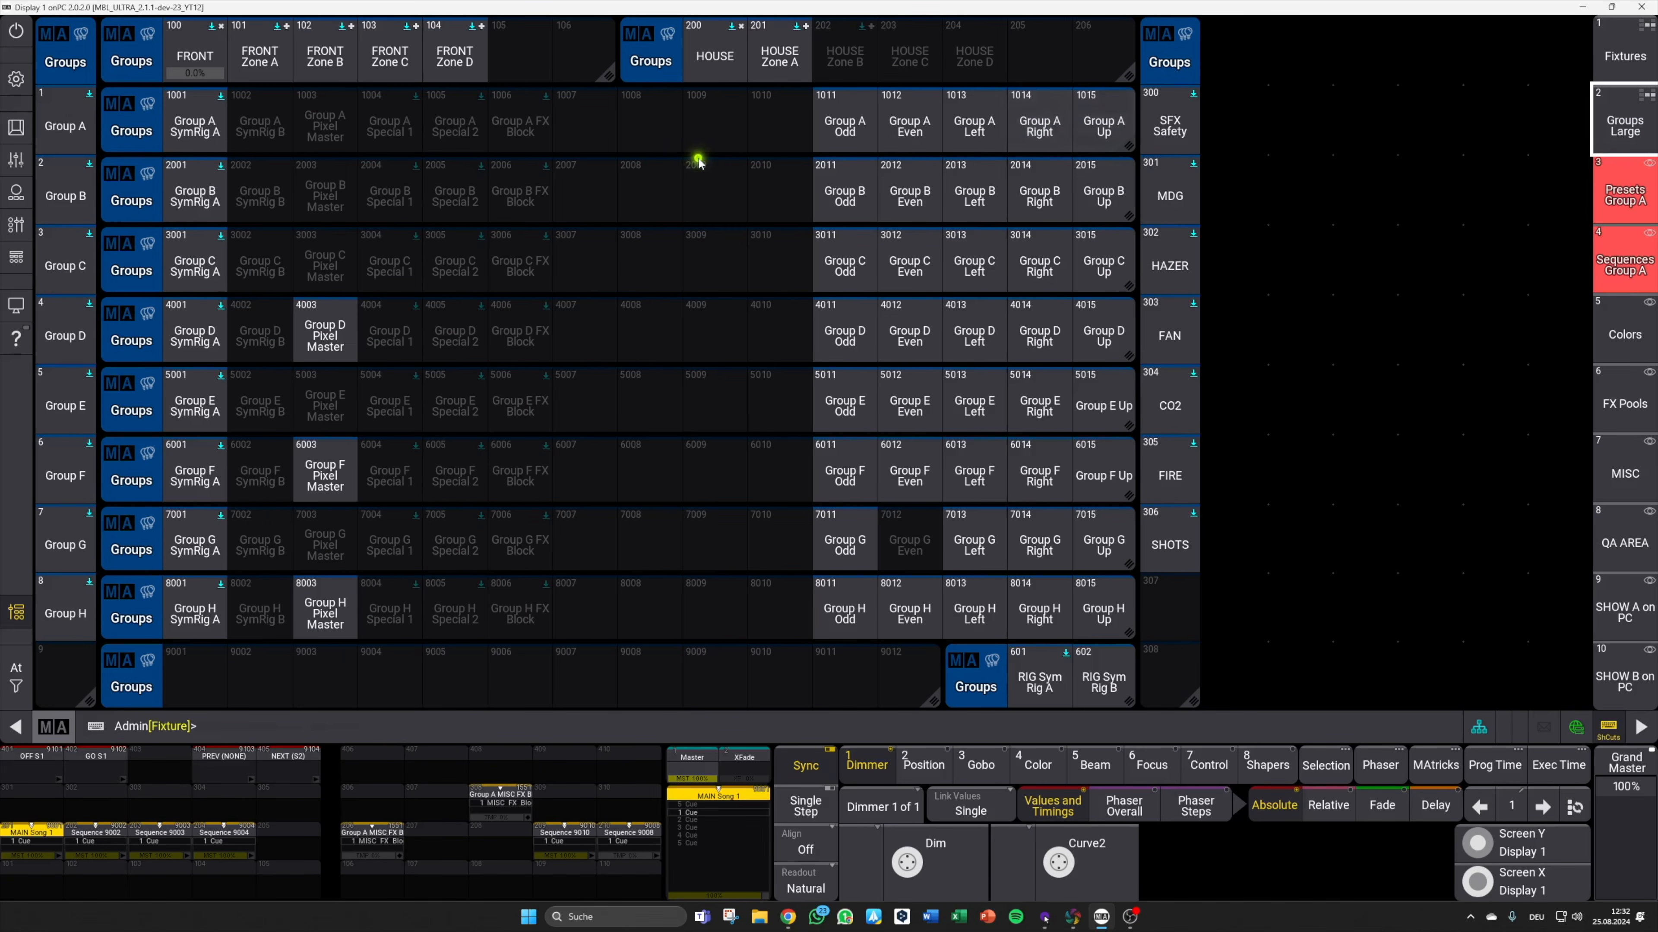
Step: Select the Group A Odd, Even, Left, Right, Up and Down groups one after another
{"action": "left_click_drag", "start_coordinate": [741, 145], "coordinate": [666, 140]}
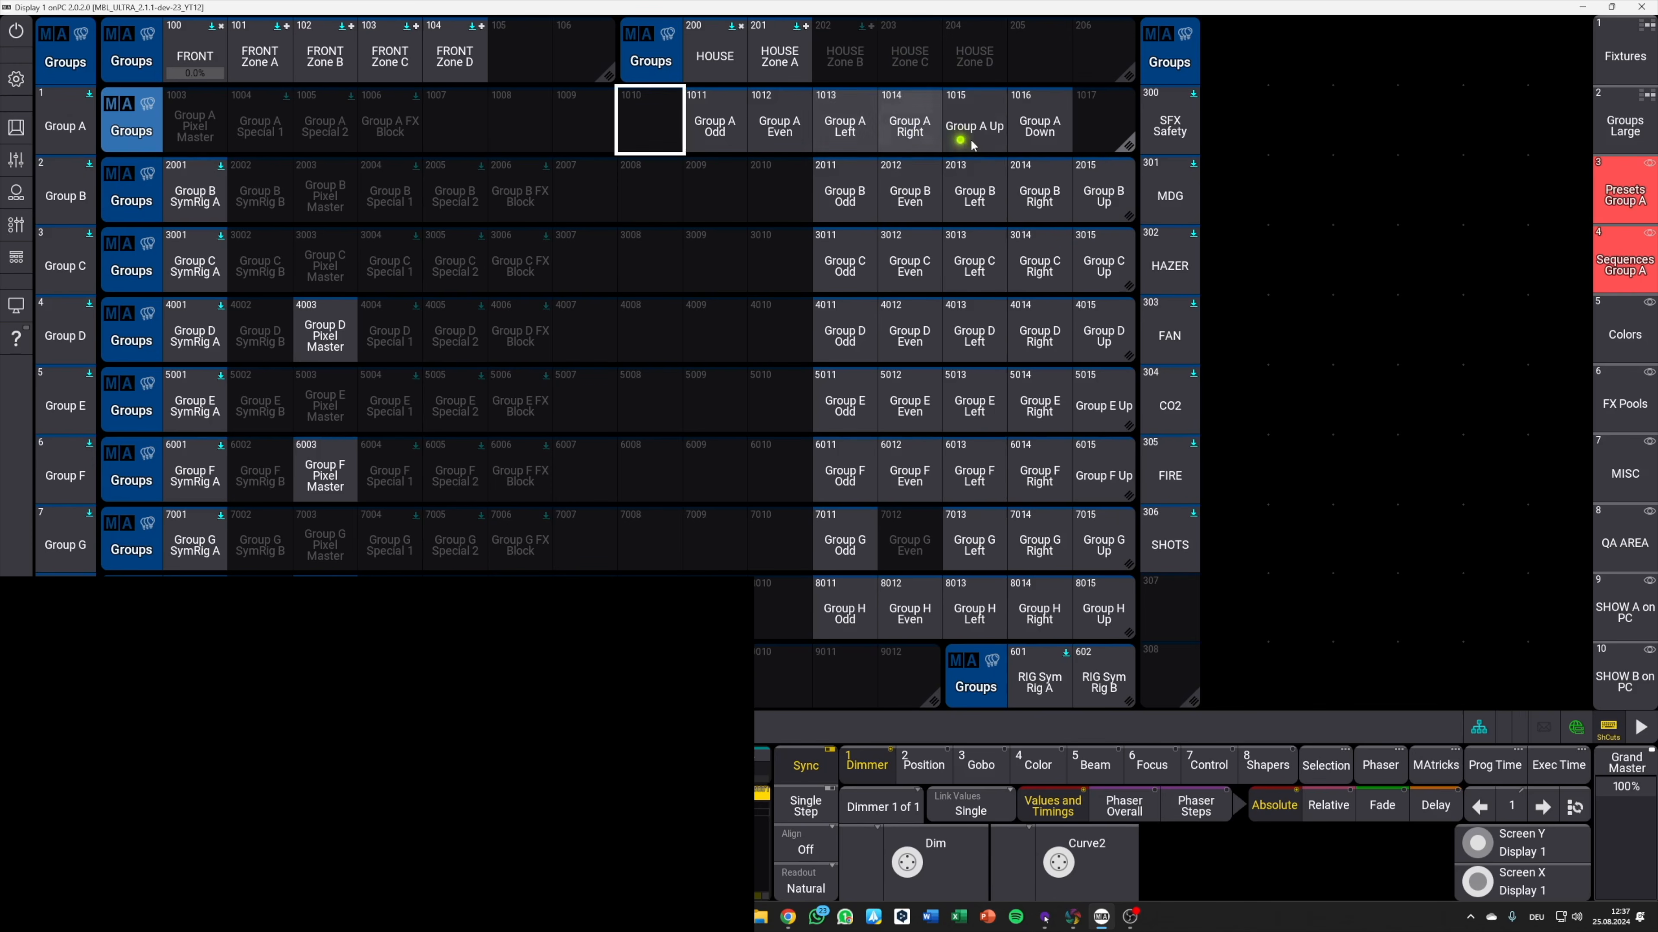
{"action": "left_click", "coordinate": [736, 131]}
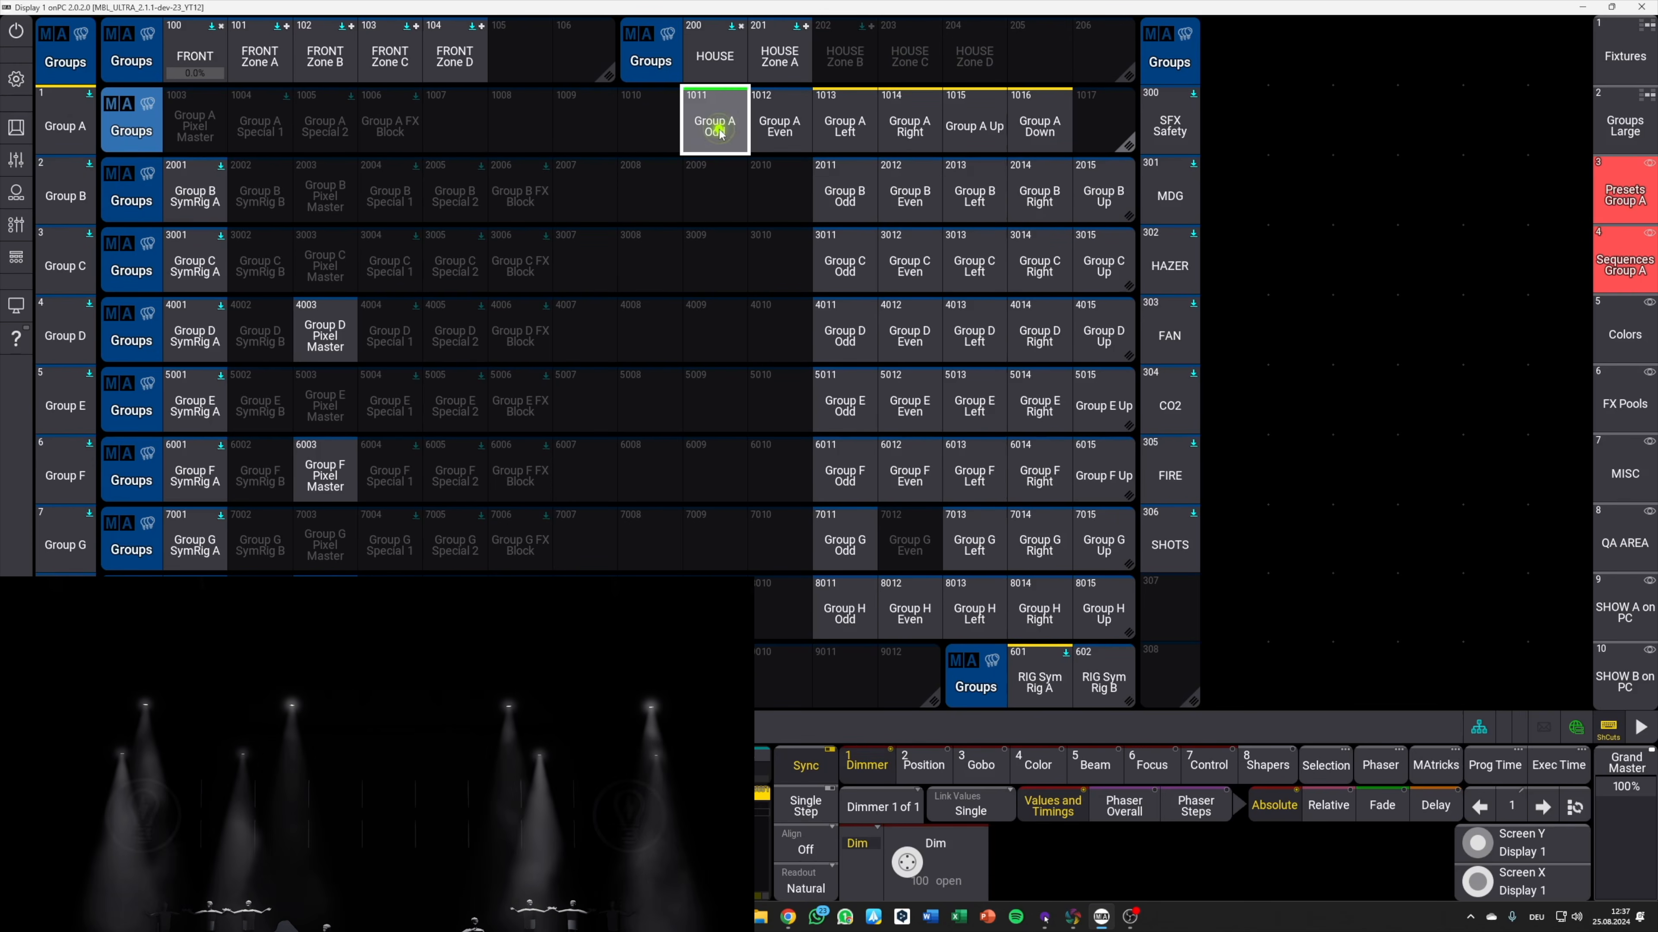
{"action": "left_click", "coordinate": [809, 134]}
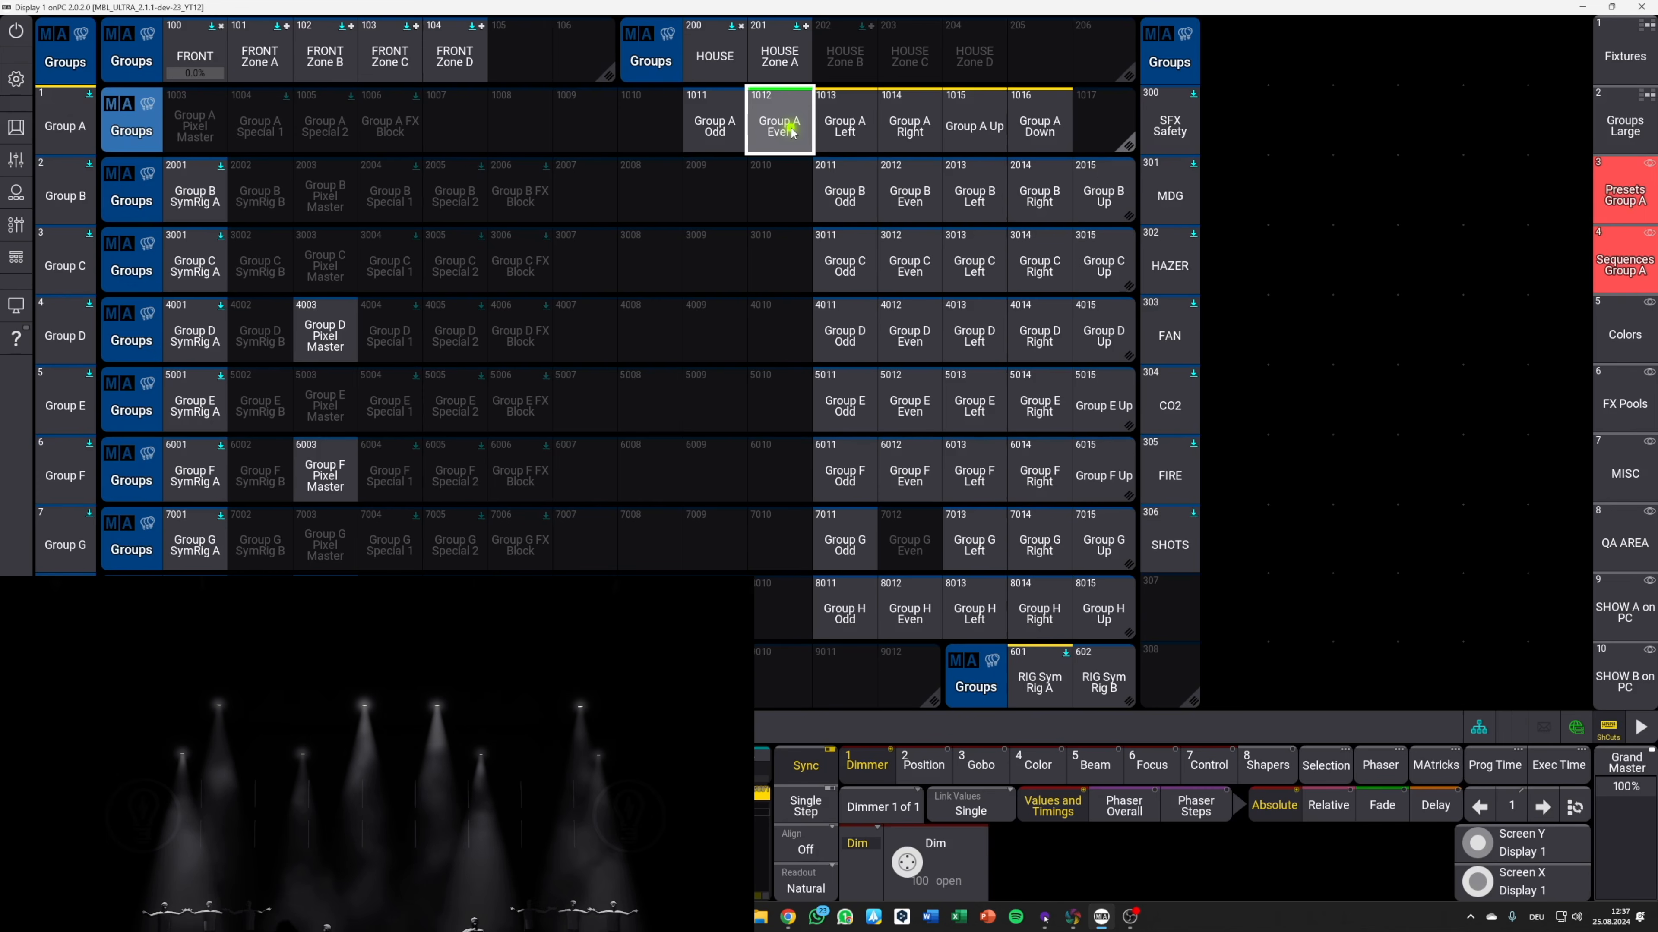
{"action": "left_click", "coordinate": [839, 130]}
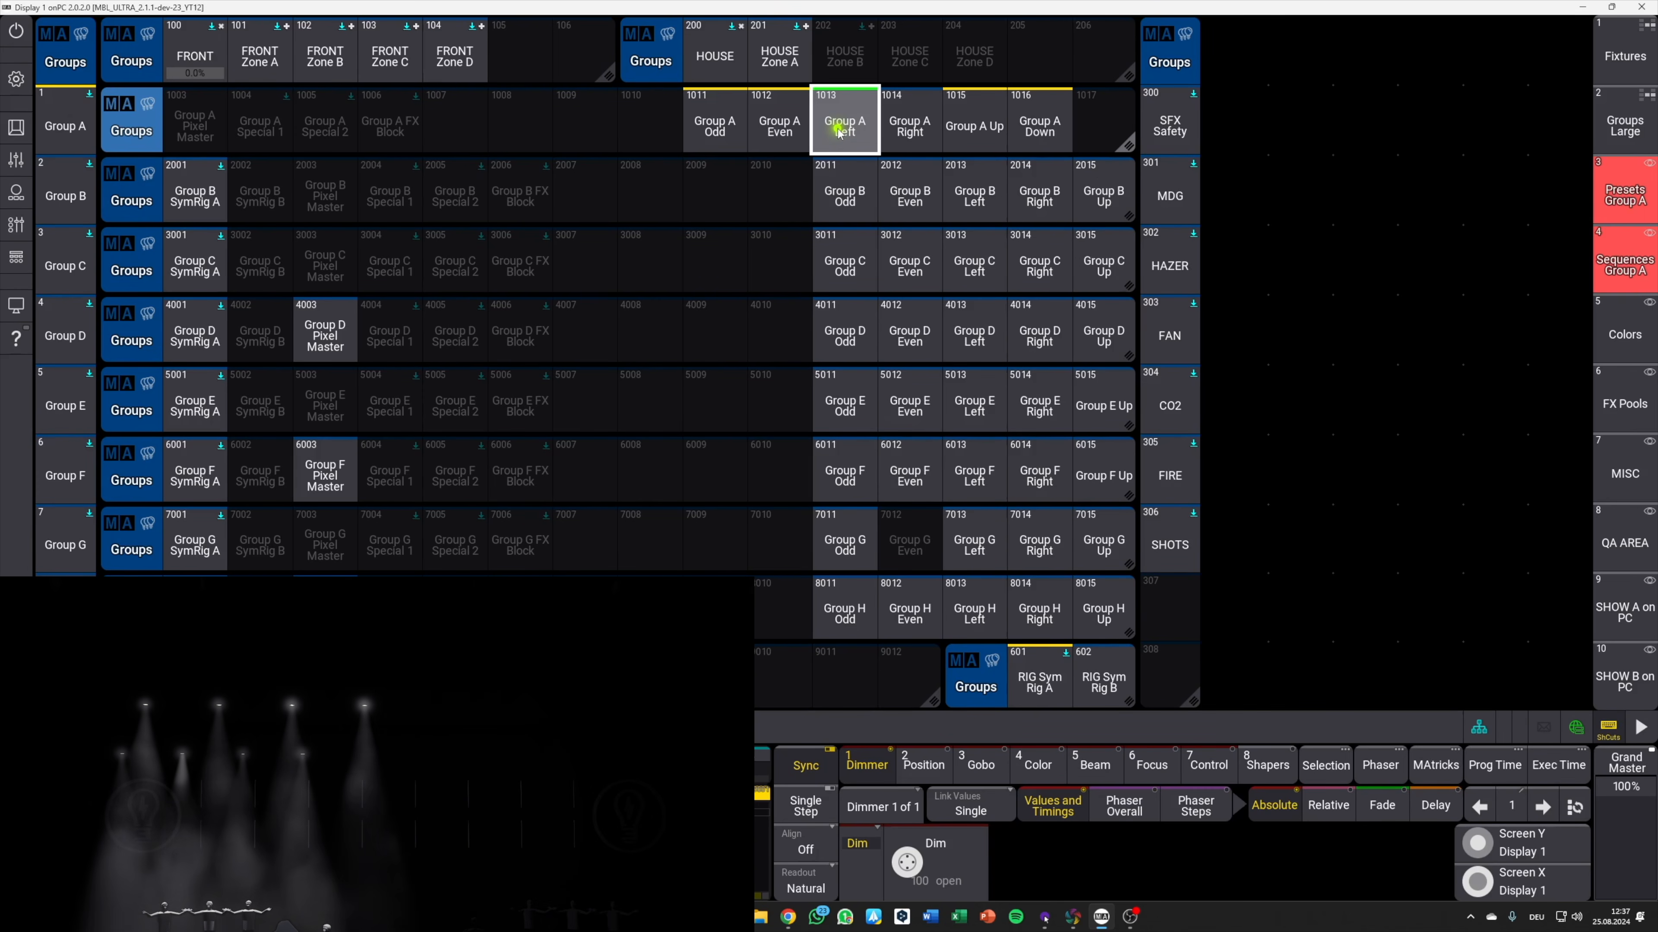
{"action": "left_click", "coordinate": [911, 126]}
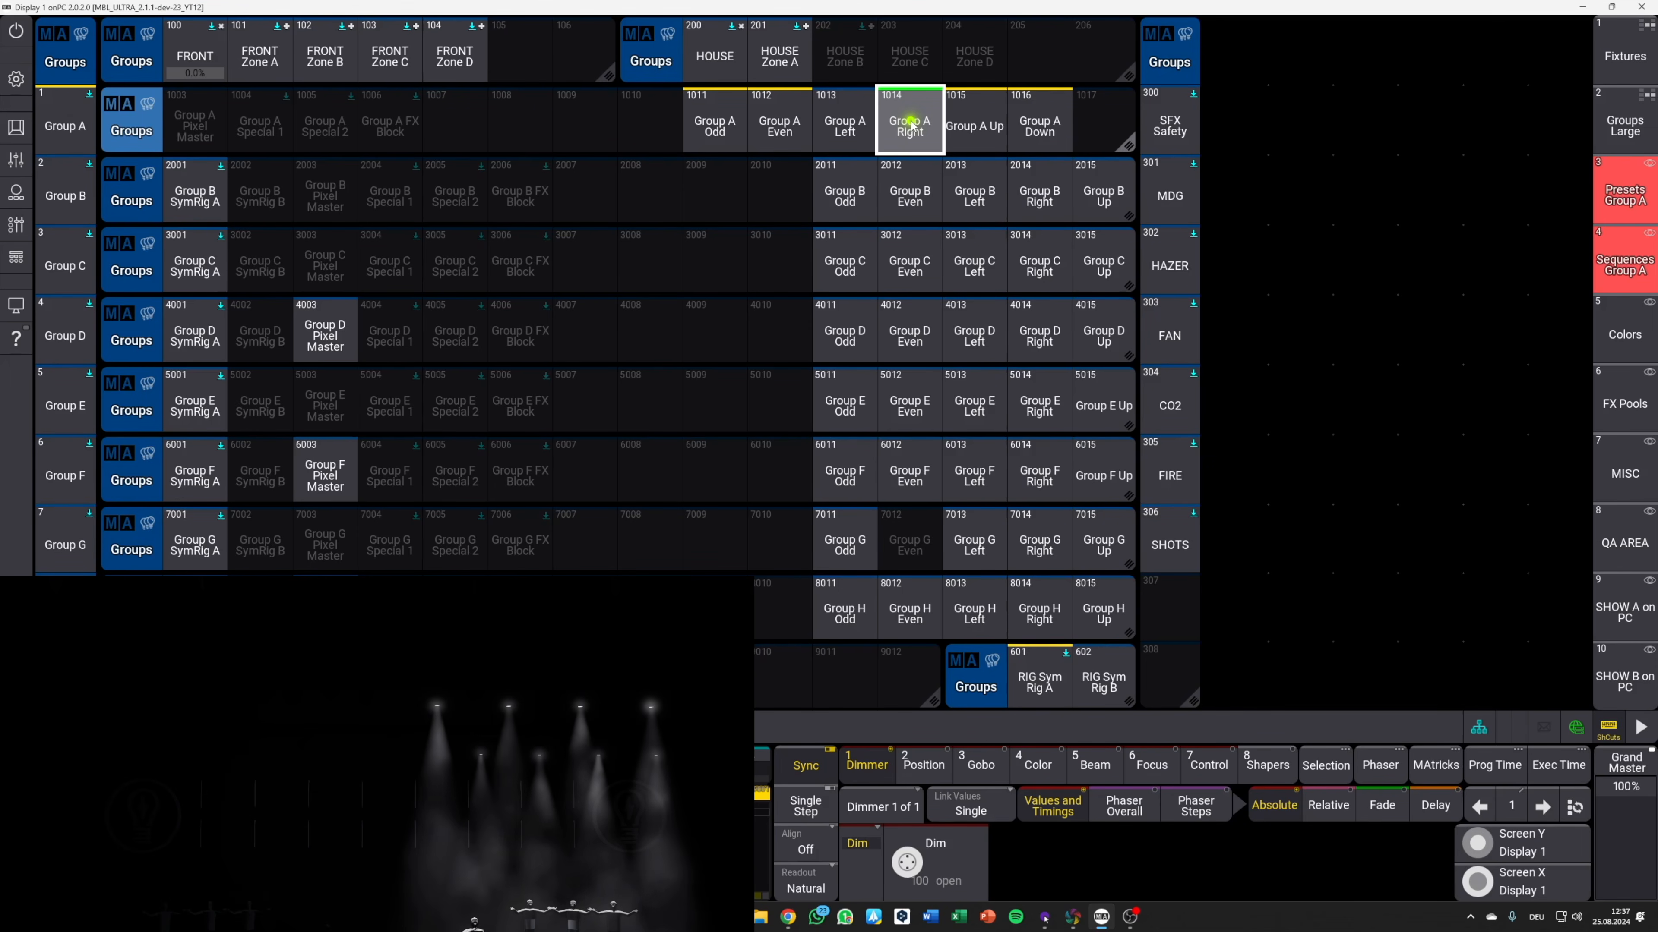
{"action": "left_click", "coordinate": [972, 128]}
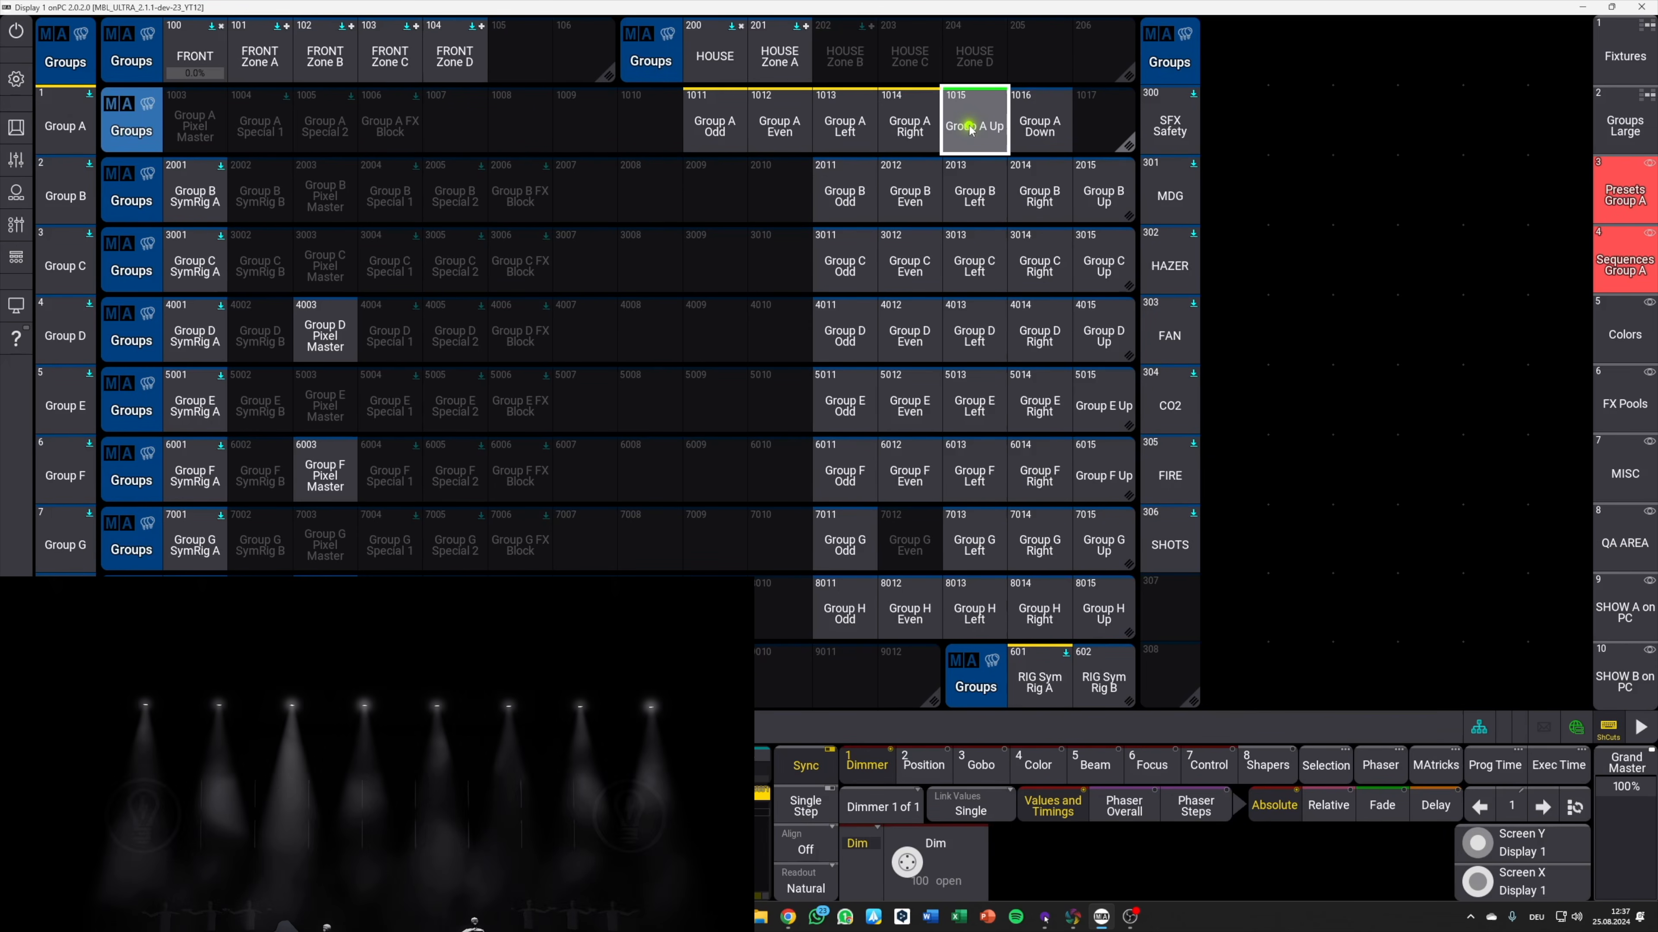
{"action": "left_click", "coordinate": [1034, 126]}
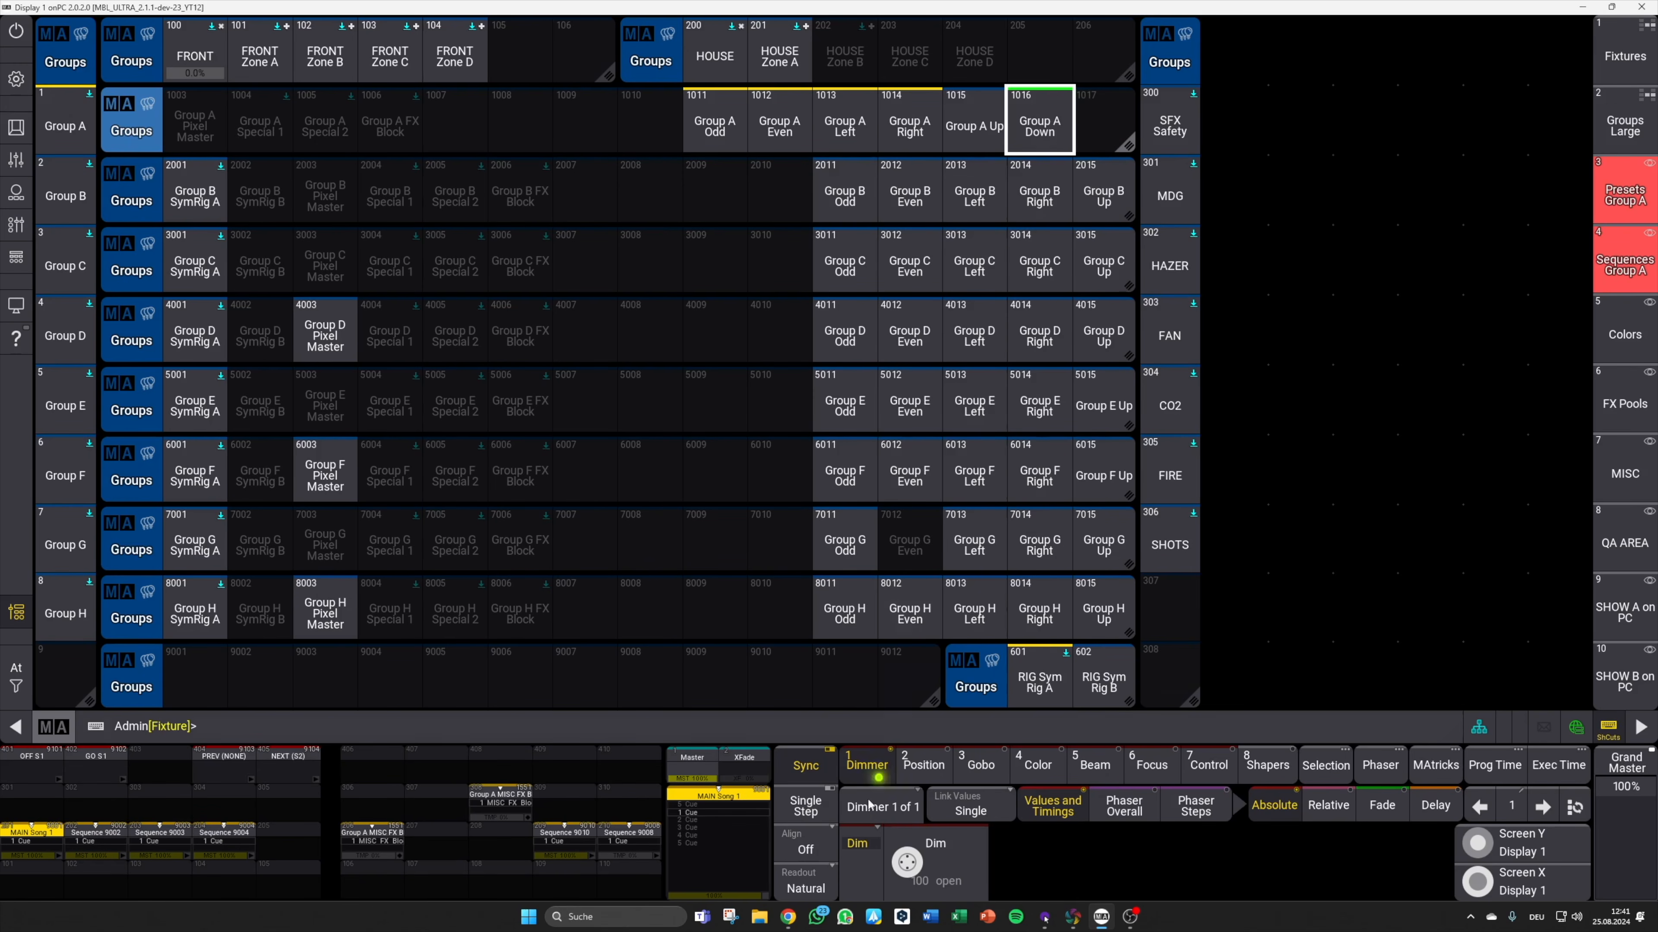
Step: Switch to Chrome and examine the MBLightarts MA3 Developments product range and the Template Showfile V2 upgrade options
{"action": "left_click", "coordinate": [788, 917]}
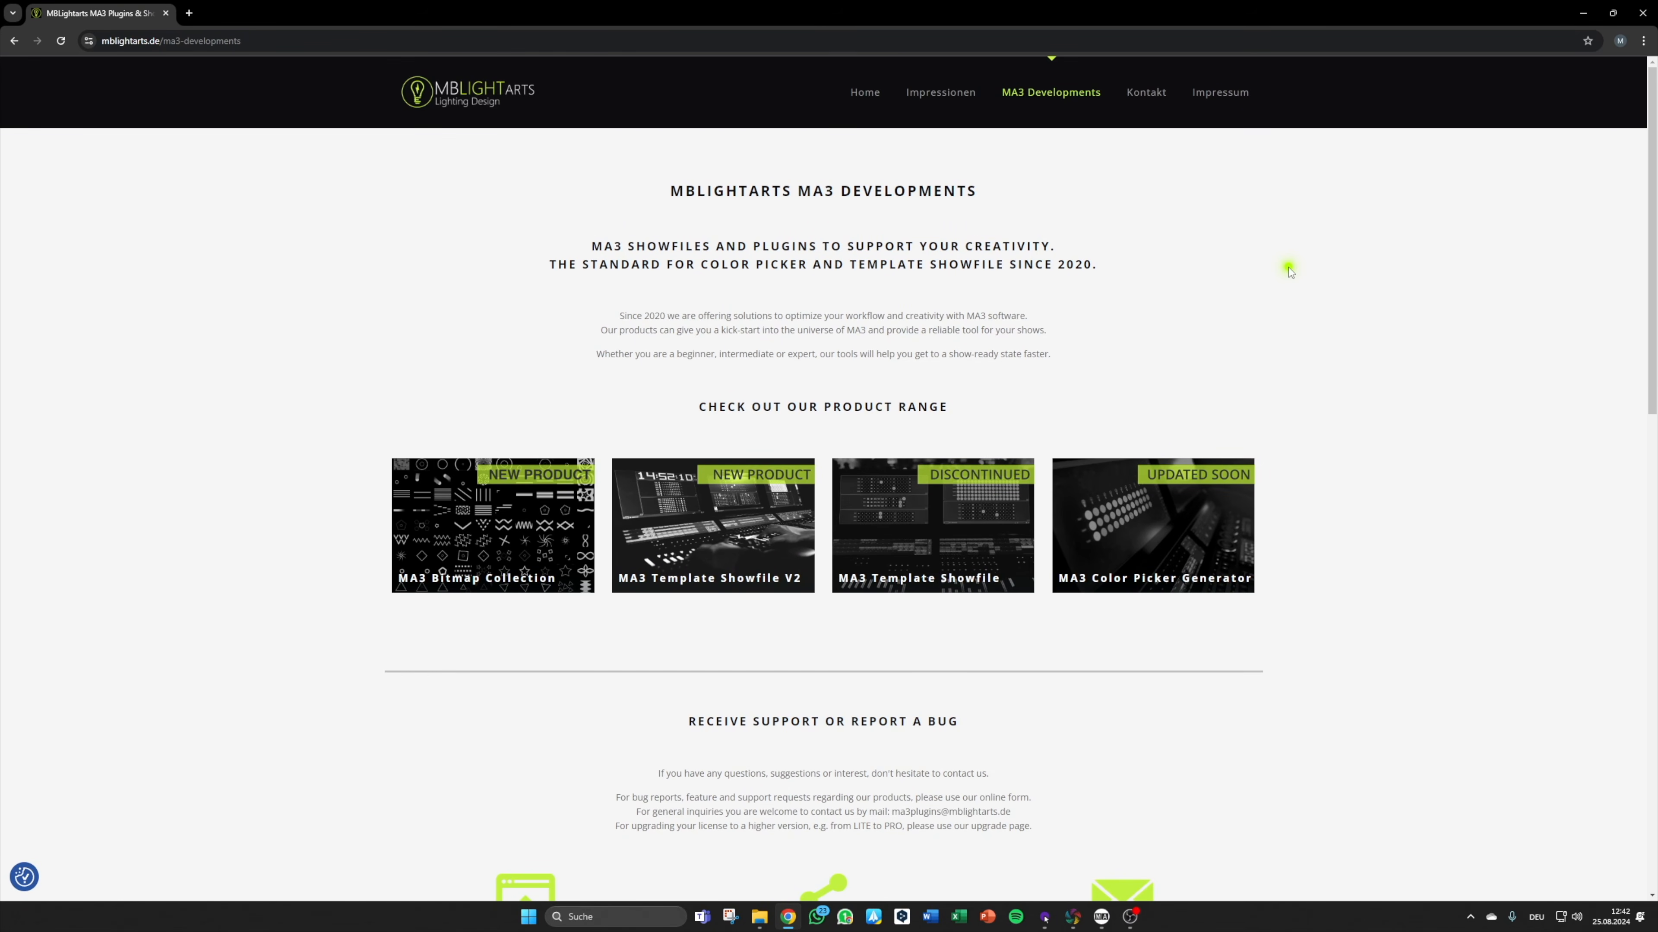
{"action": "scroll", "coordinate": [1352, 333], "scroll_direction": "down", "scroll_amount": 5}
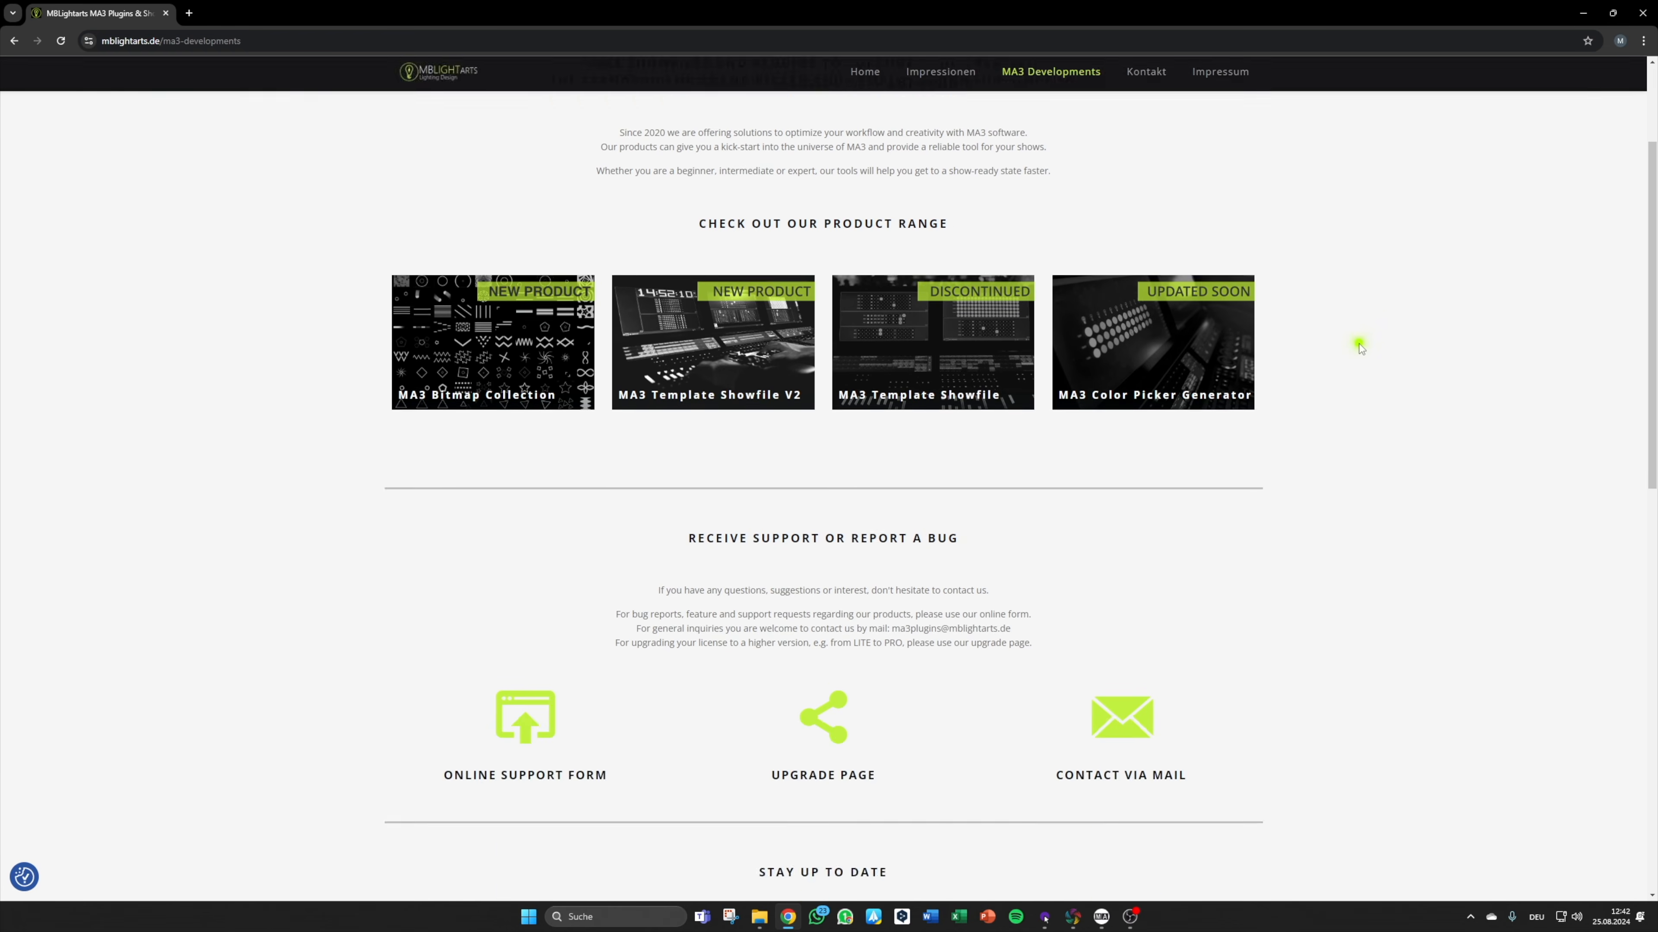
{"action": "scroll", "coordinate": [1360, 351], "scroll_direction": "down", "scroll_amount": 1}
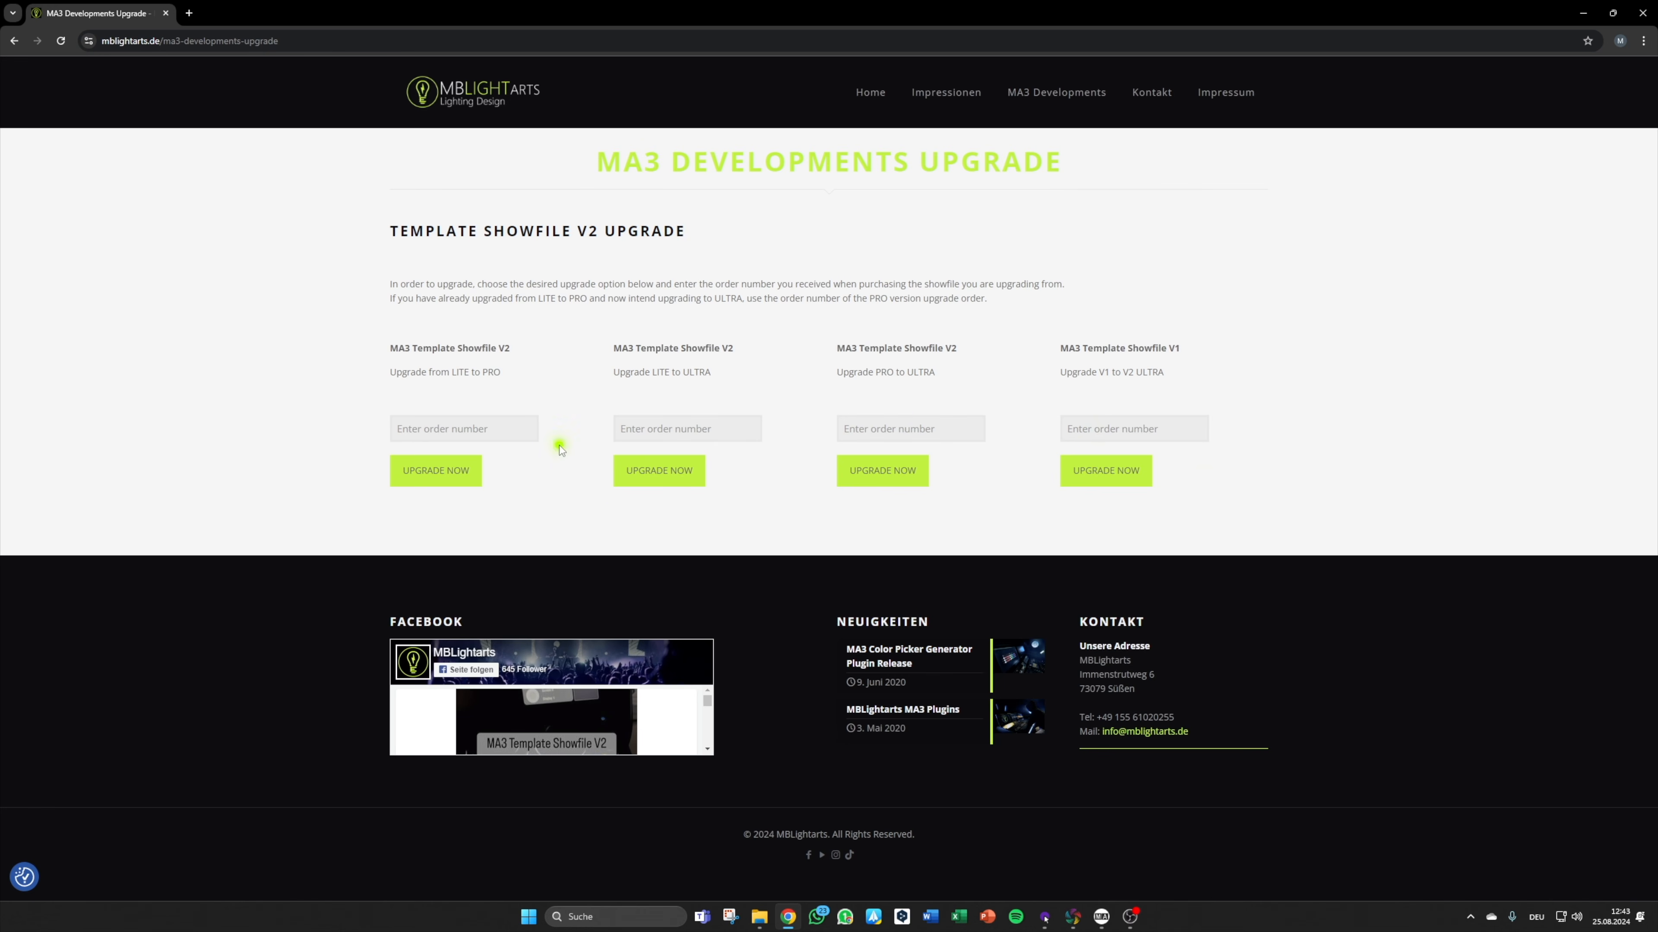
{"action": "left_click", "coordinate": [643, 519]}
Step: Open the MA3 Template Showfile V2 product page and examine the LITE, PRO and ULTRA comparison, general notice and YouTube videos
{"action": "left_click", "coordinate": [1047, 97]}
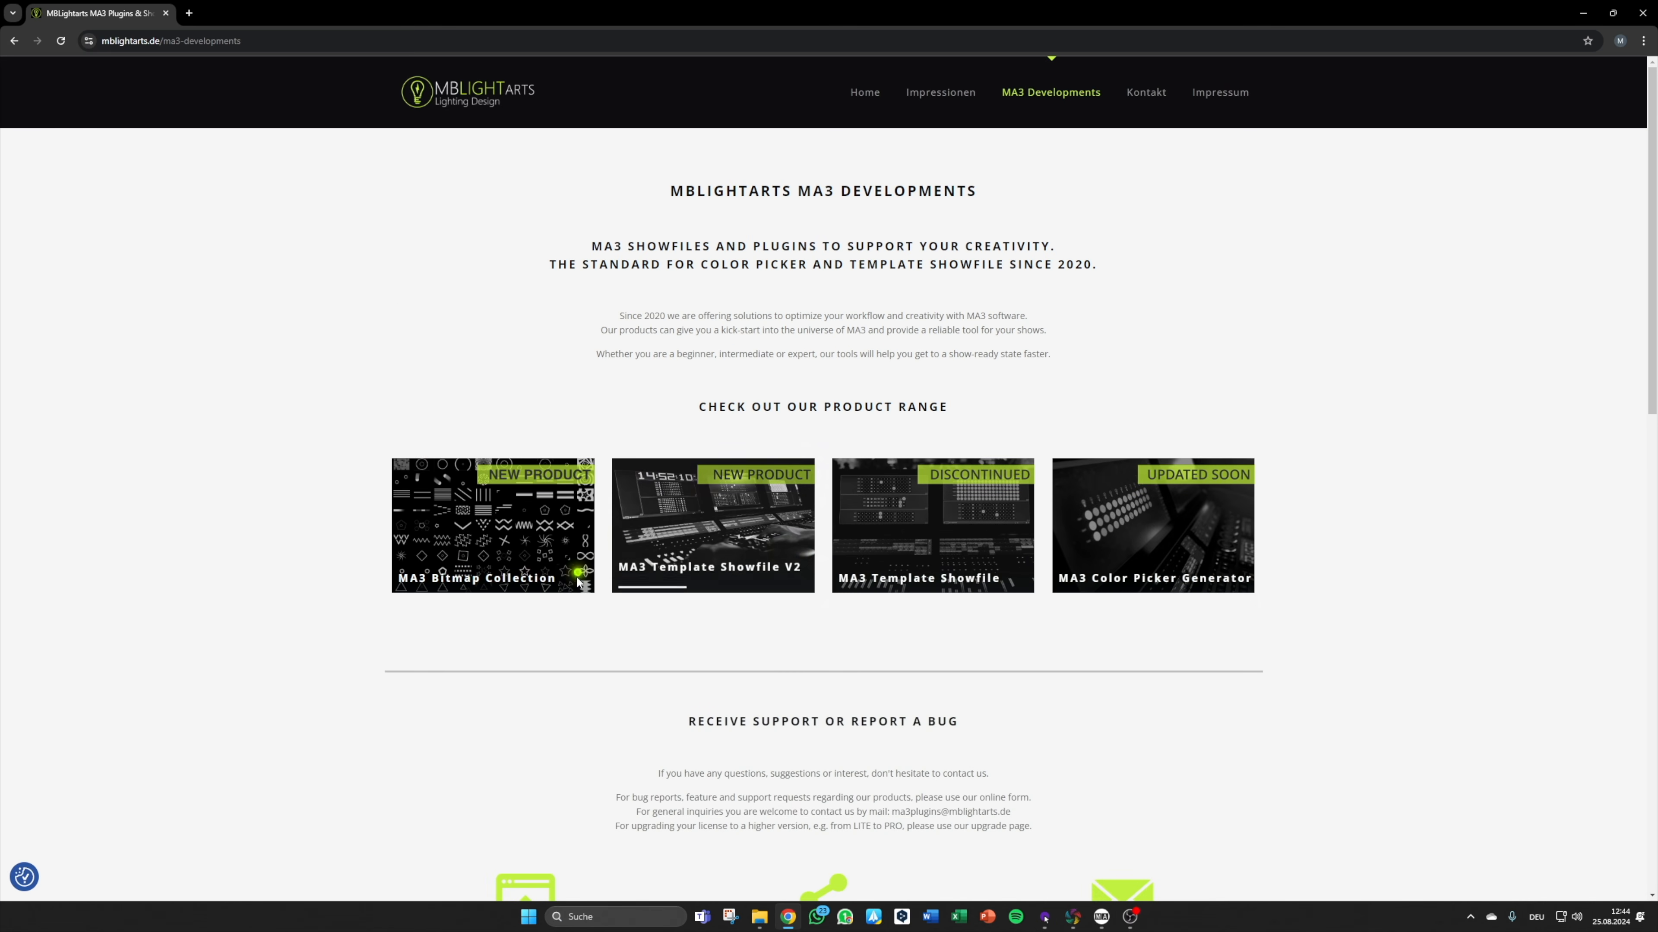
{"action": "left_click", "coordinate": [694, 574]}
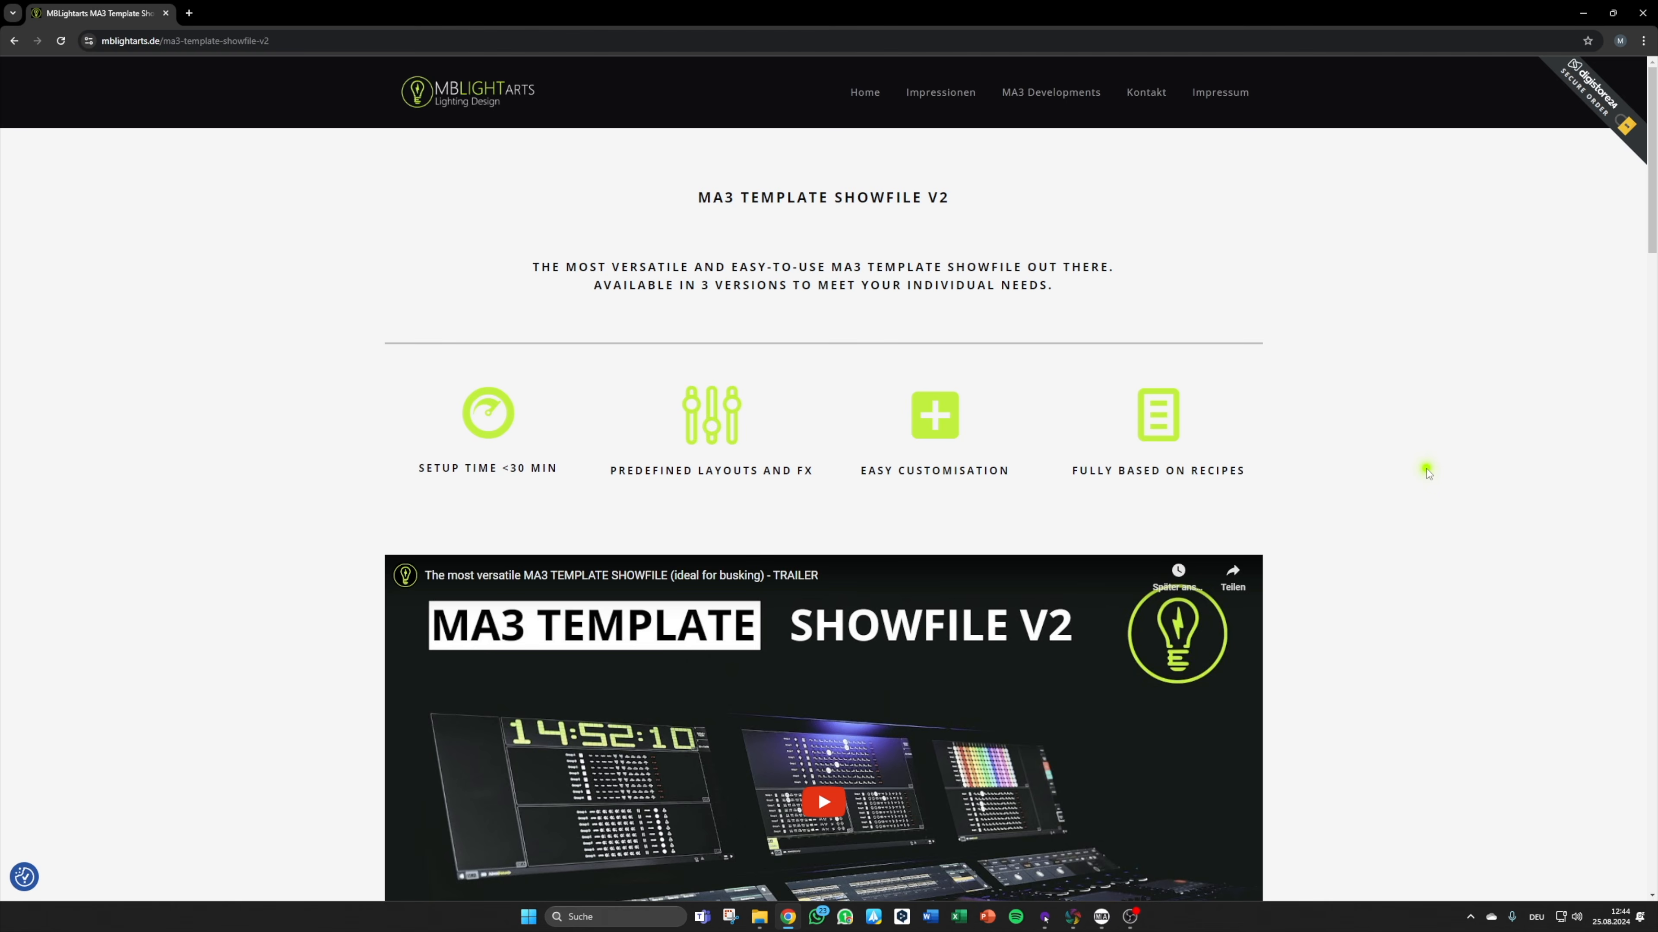
{"action": "scroll", "coordinate": [1426, 472], "scroll_direction": "down", "scroll_amount": 10}
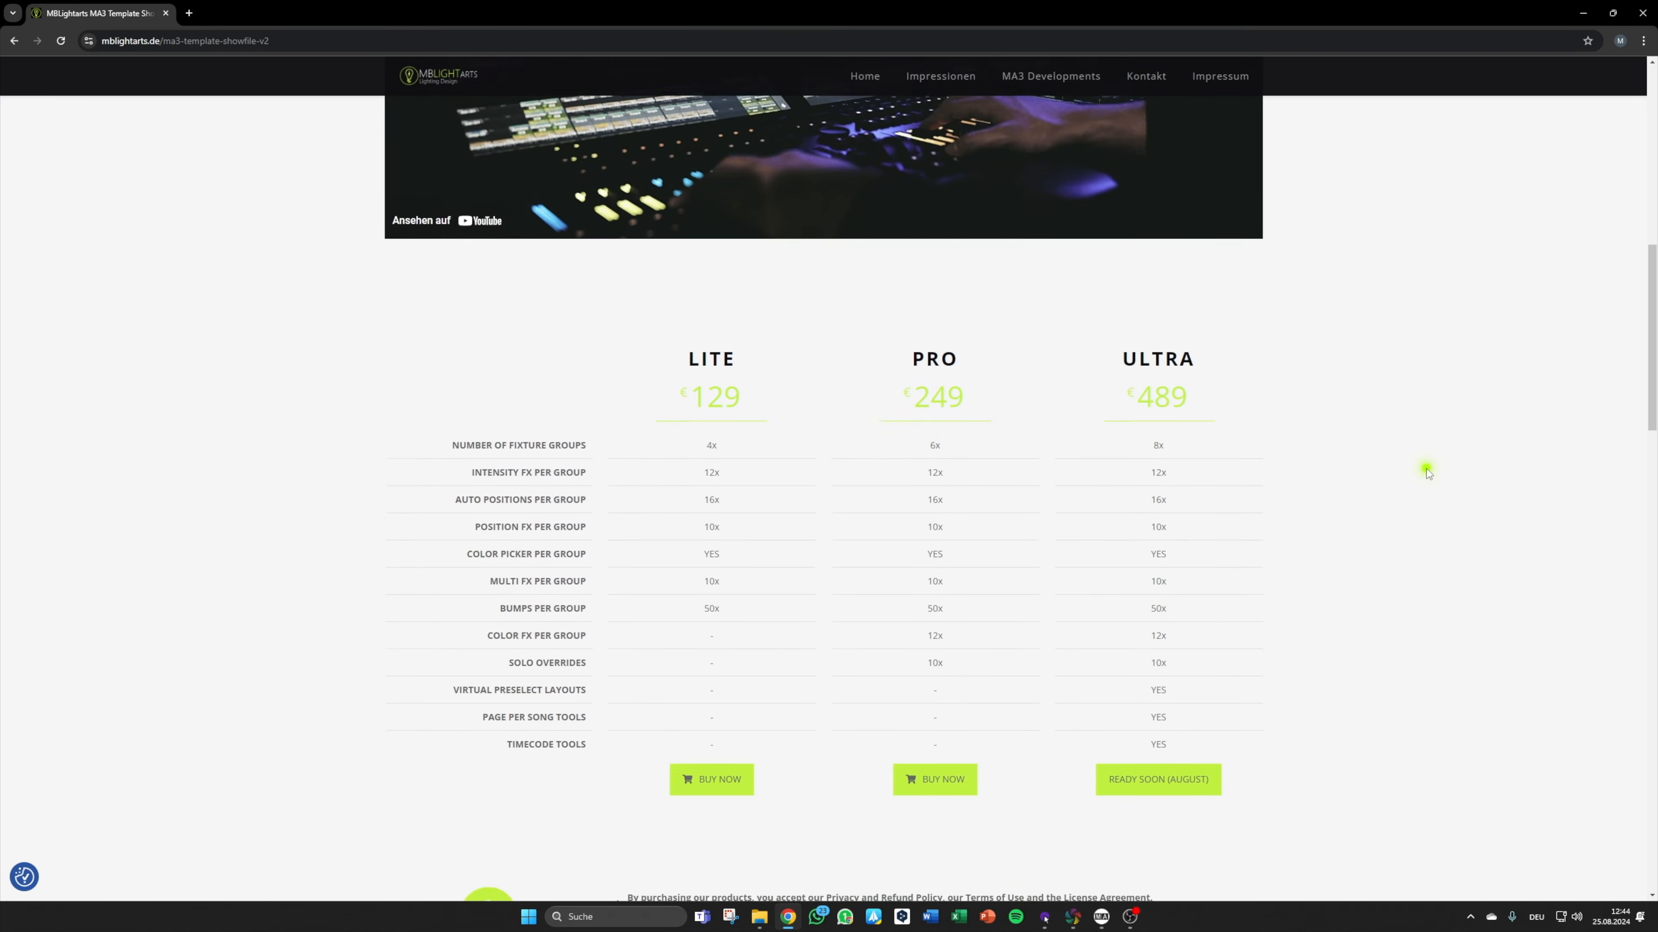
{"action": "scroll", "coordinate": [1427, 471], "scroll_direction": "down", "scroll_amount": 3}
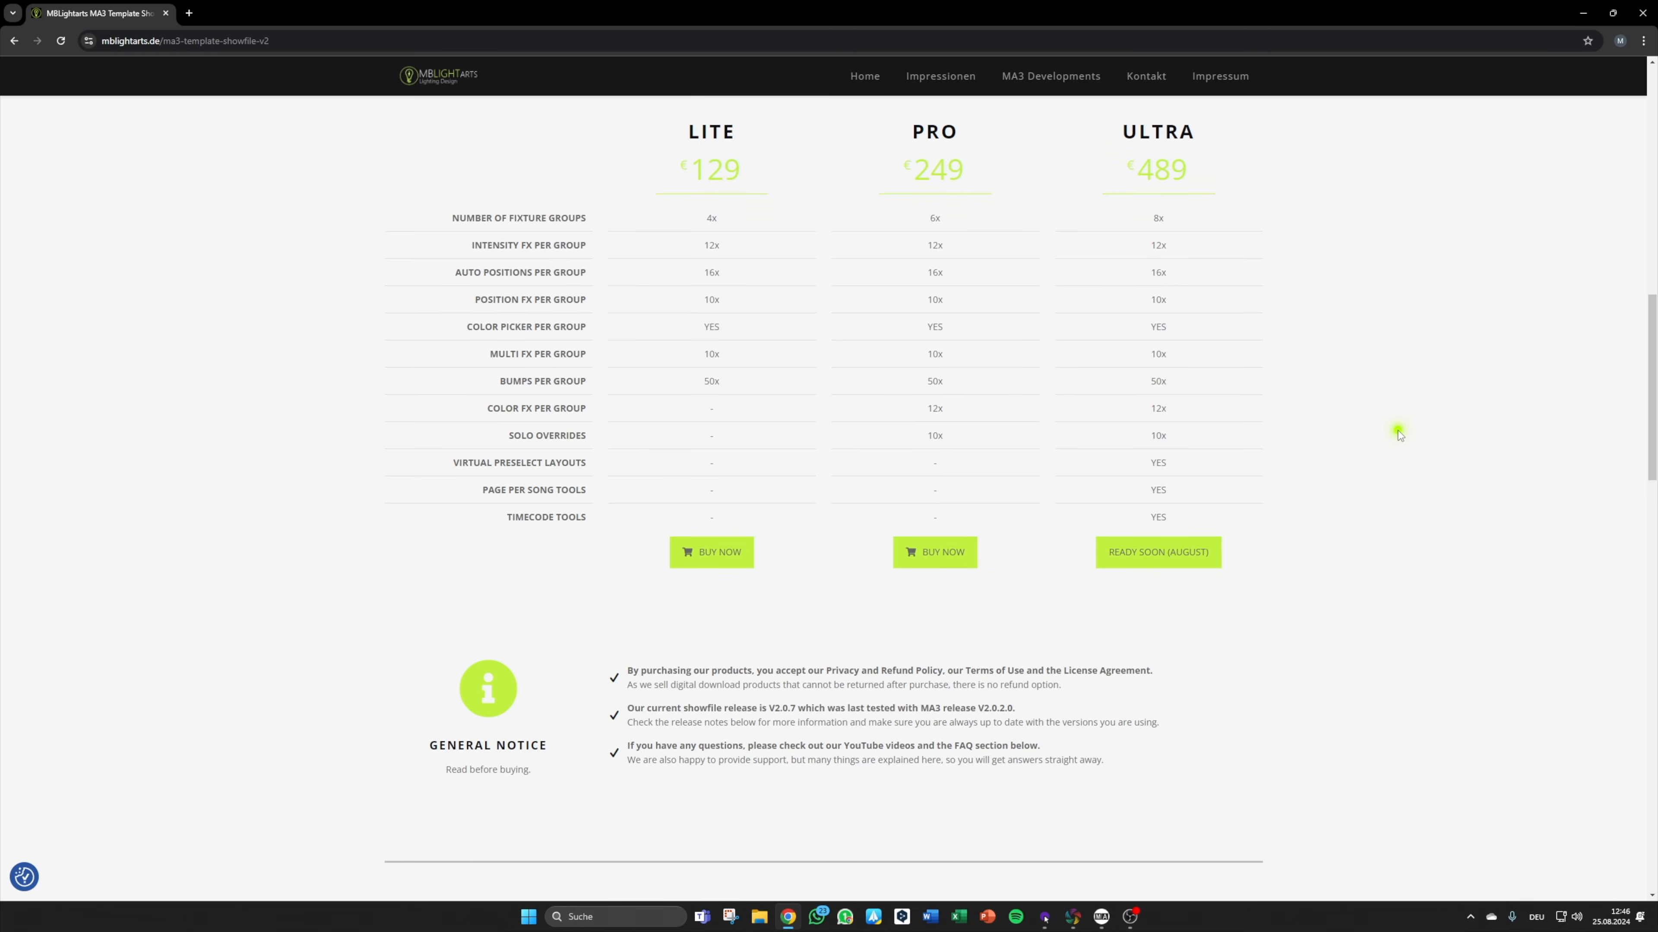
{"action": "scroll", "coordinate": [1398, 438], "scroll_direction": "down", "scroll_amount": 5}
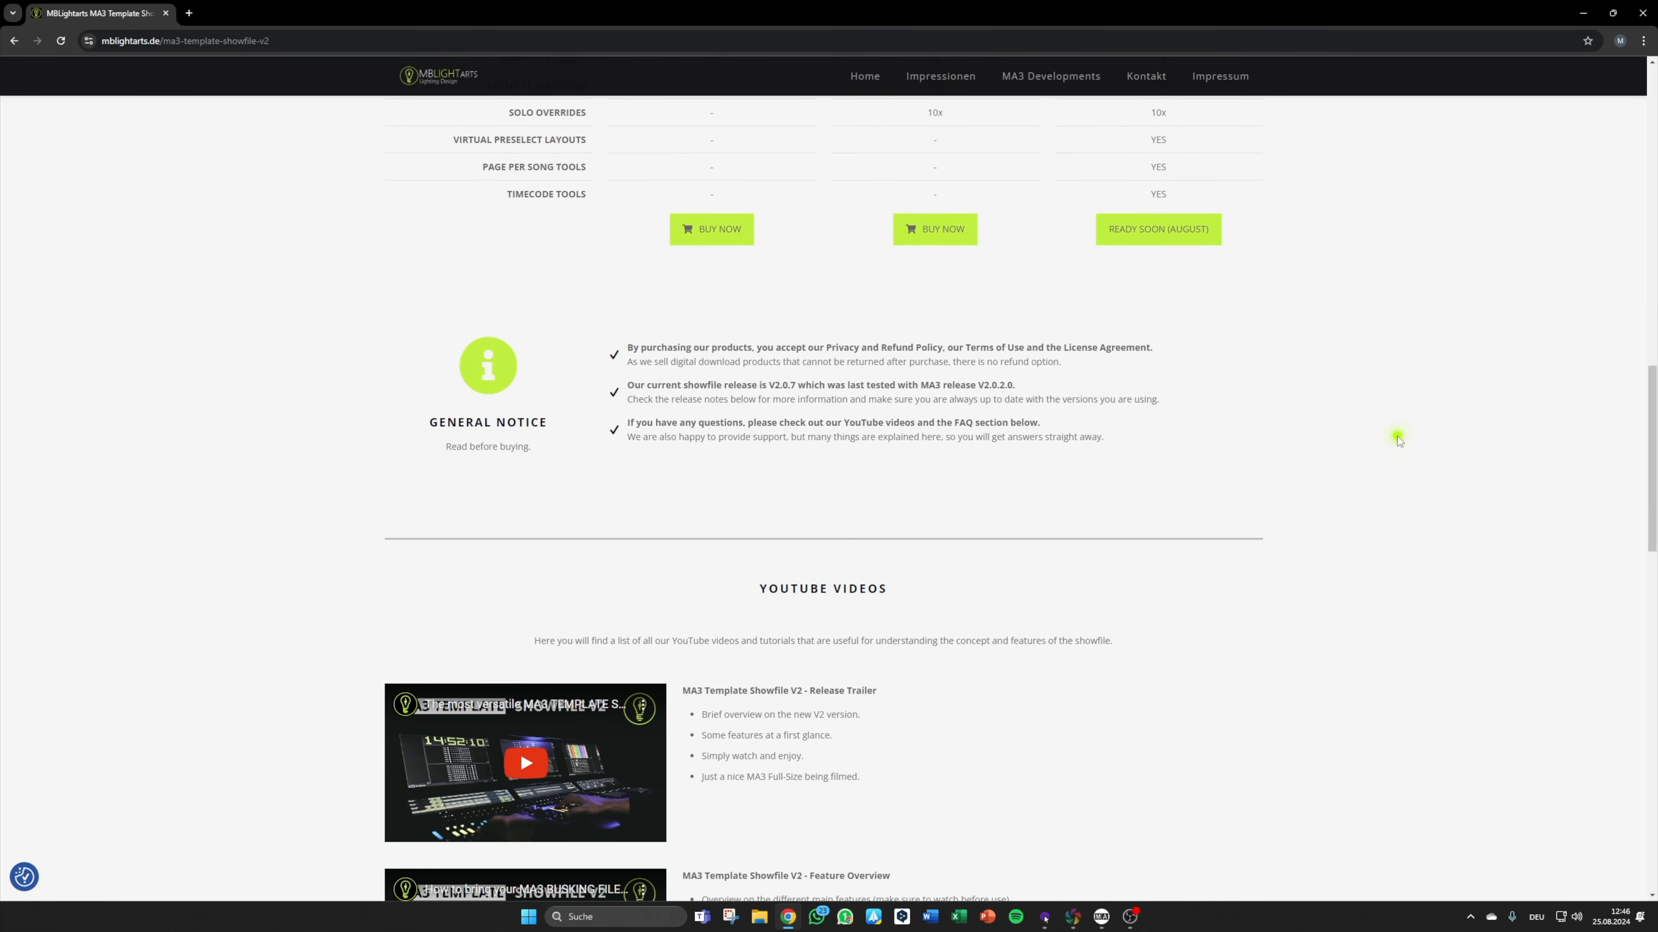
{"action": "scroll", "coordinate": [1398, 438], "scroll_direction": "down", "scroll_amount": 7}
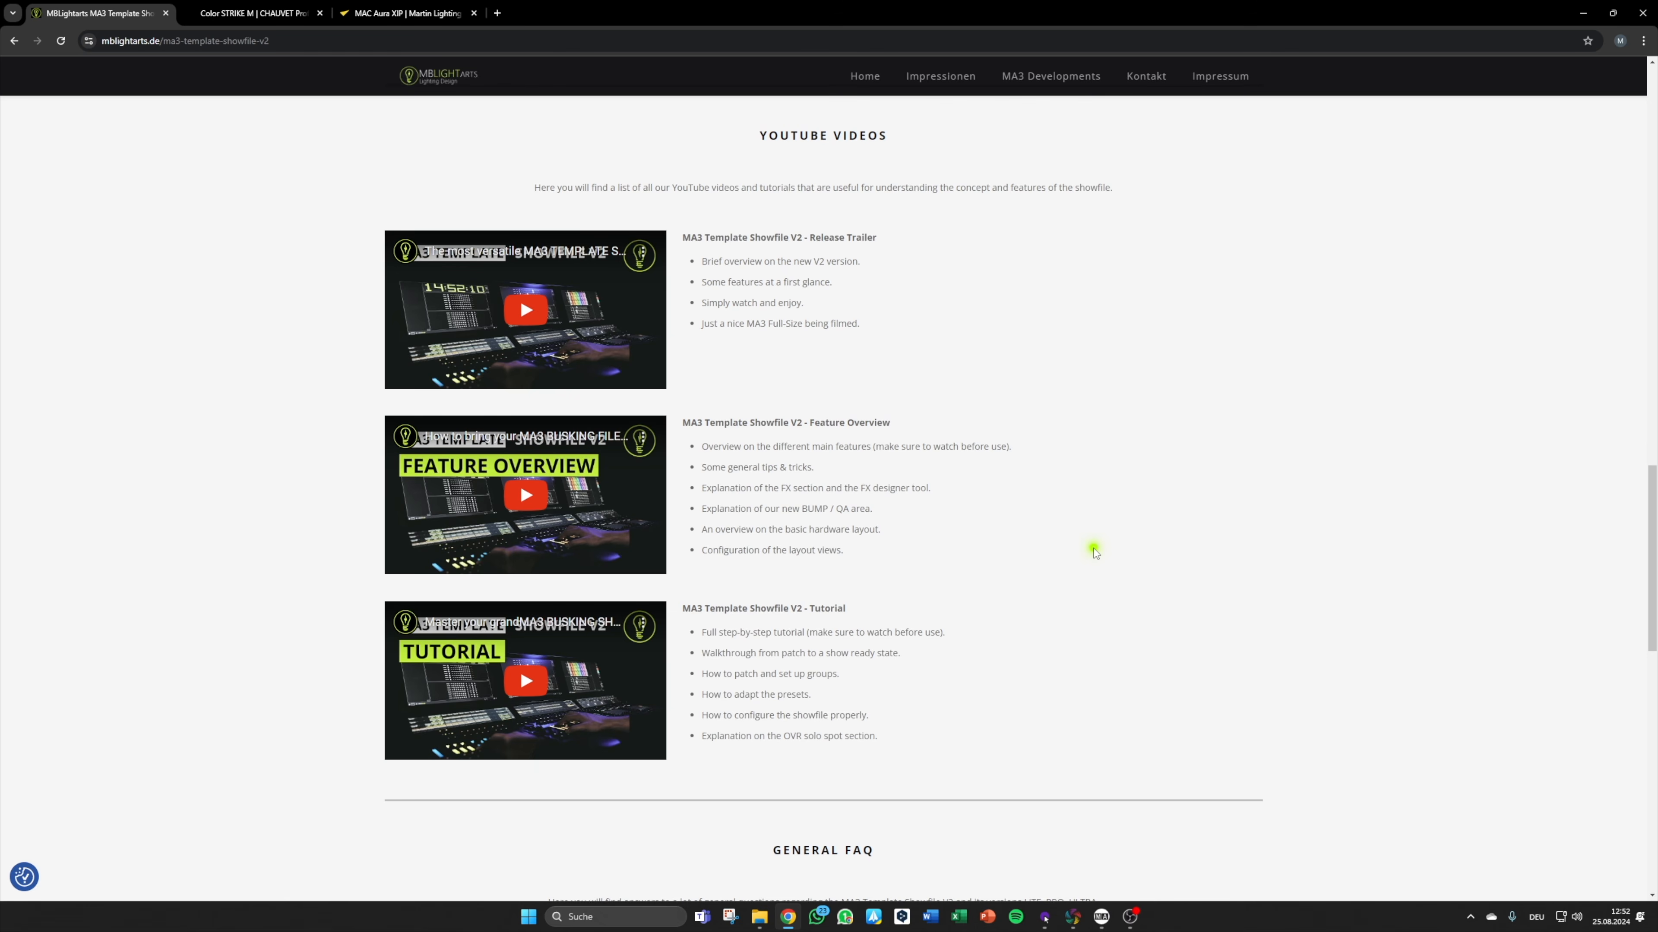
Step: View the Color STRIKE M and MAC Aura XIP fixture pages and return to the Template Showfile V2 page
{"action": "left_click", "coordinate": [255, 14]}
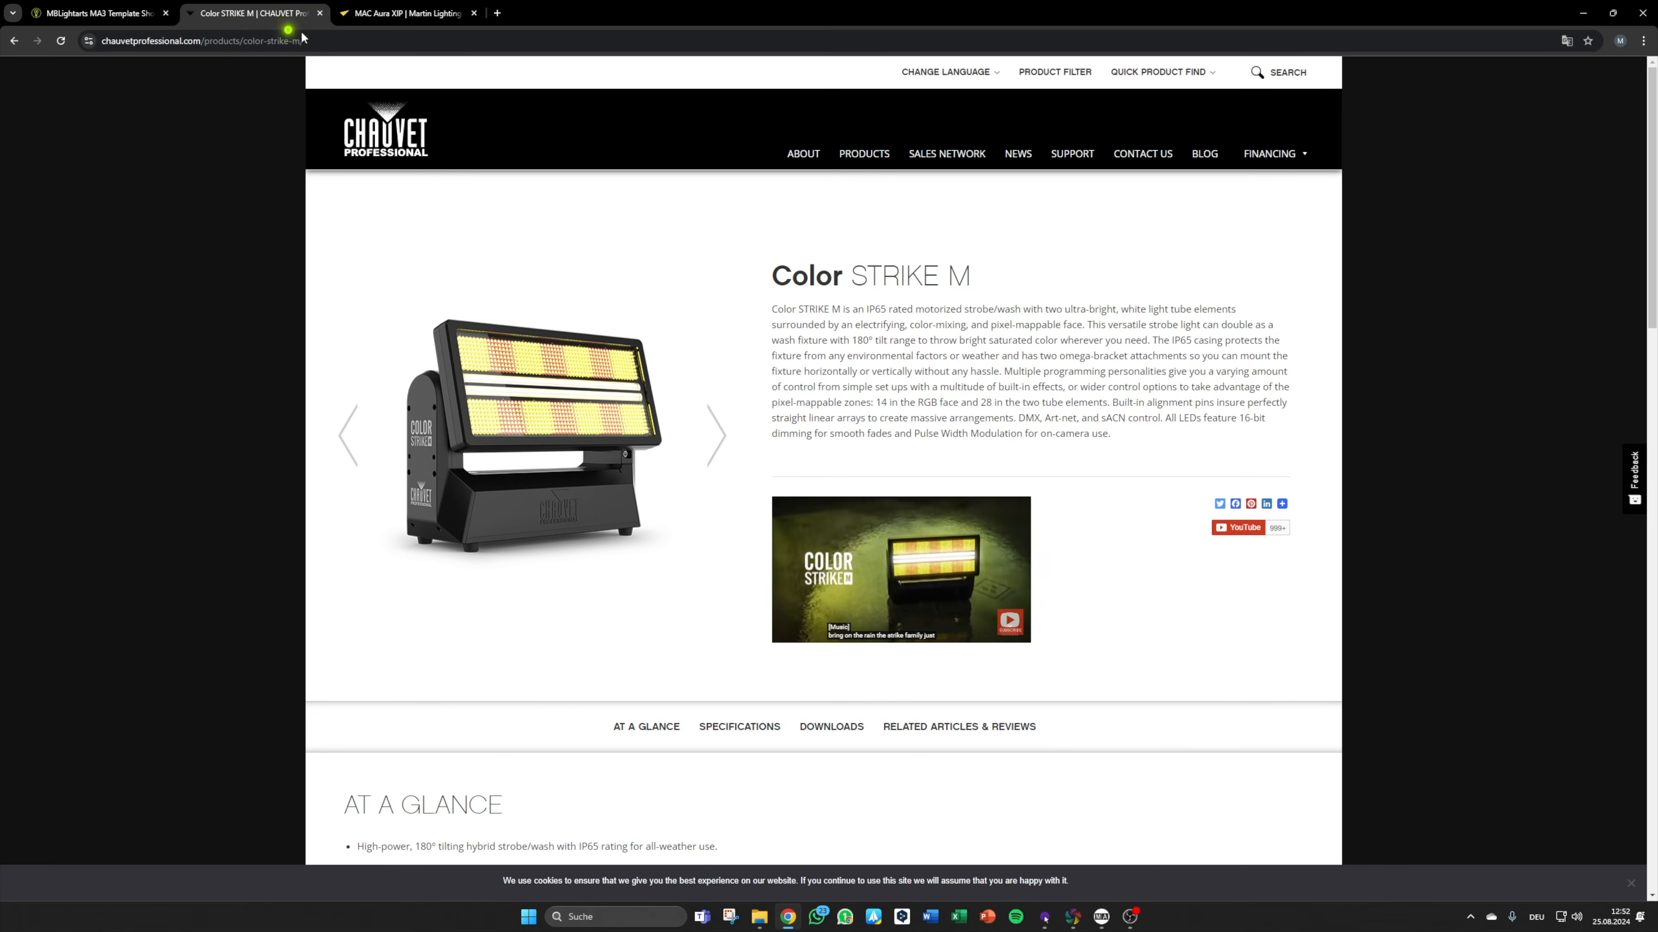
{"action": "left_click", "coordinate": [400, 19]}
{"action": "left_click", "coordinate": [98, 13]}
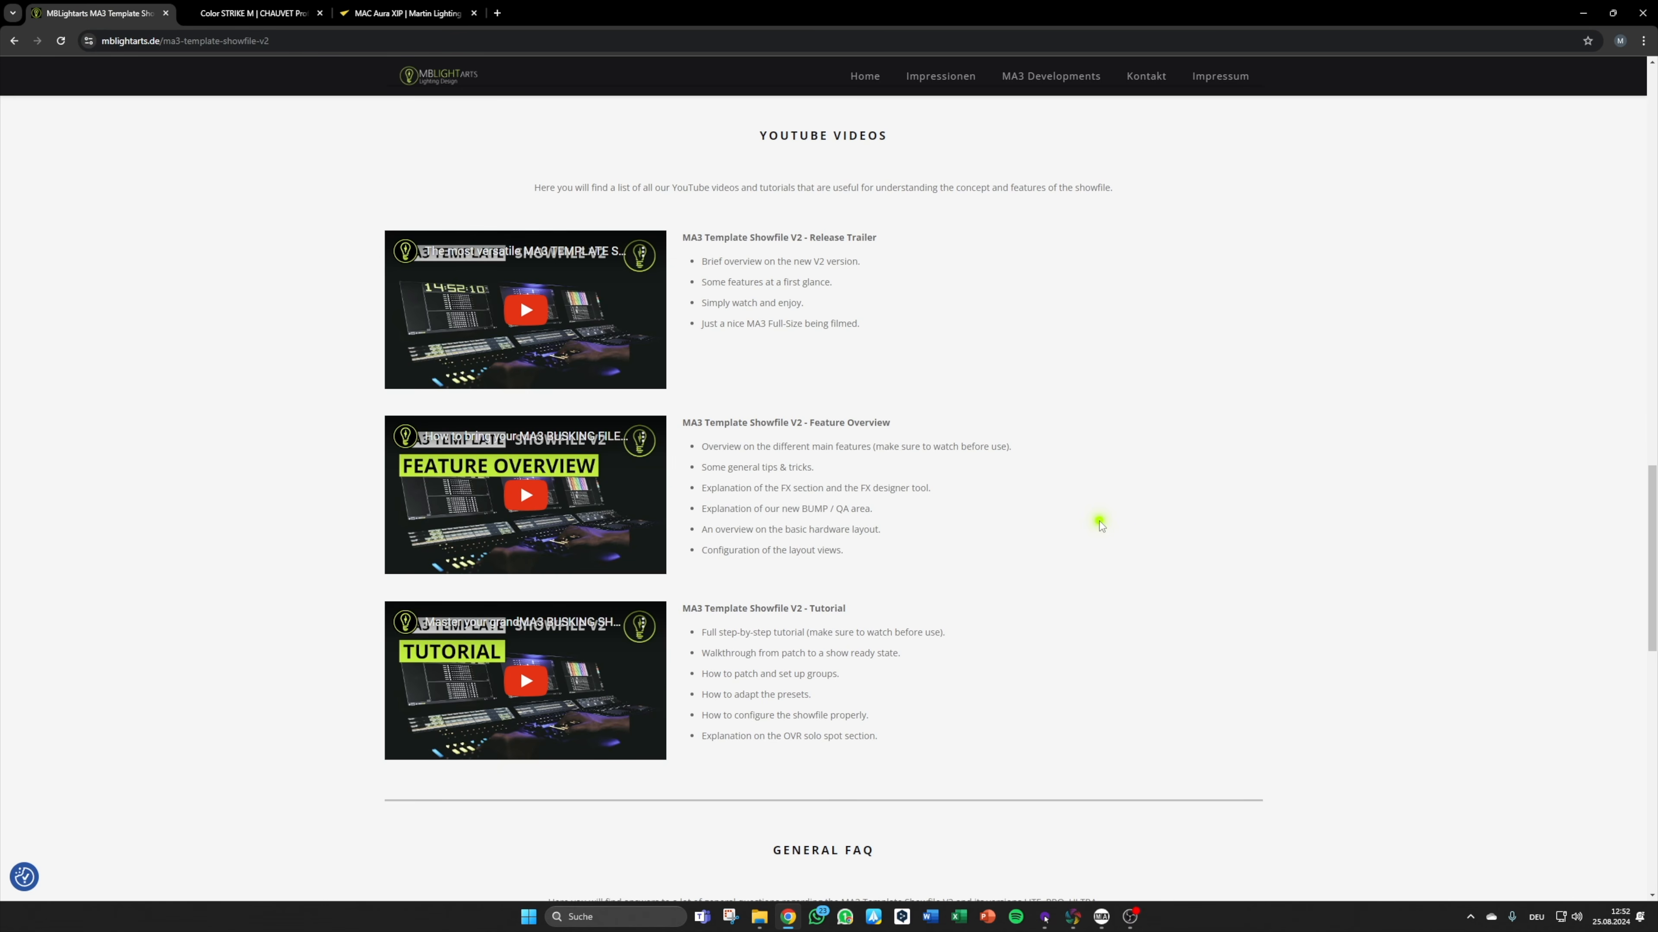
Step: Switch back to grandMA3 onPC and open the SHOW A on PC view
{"action": "left_click", "coordinate": [1583, 13]}
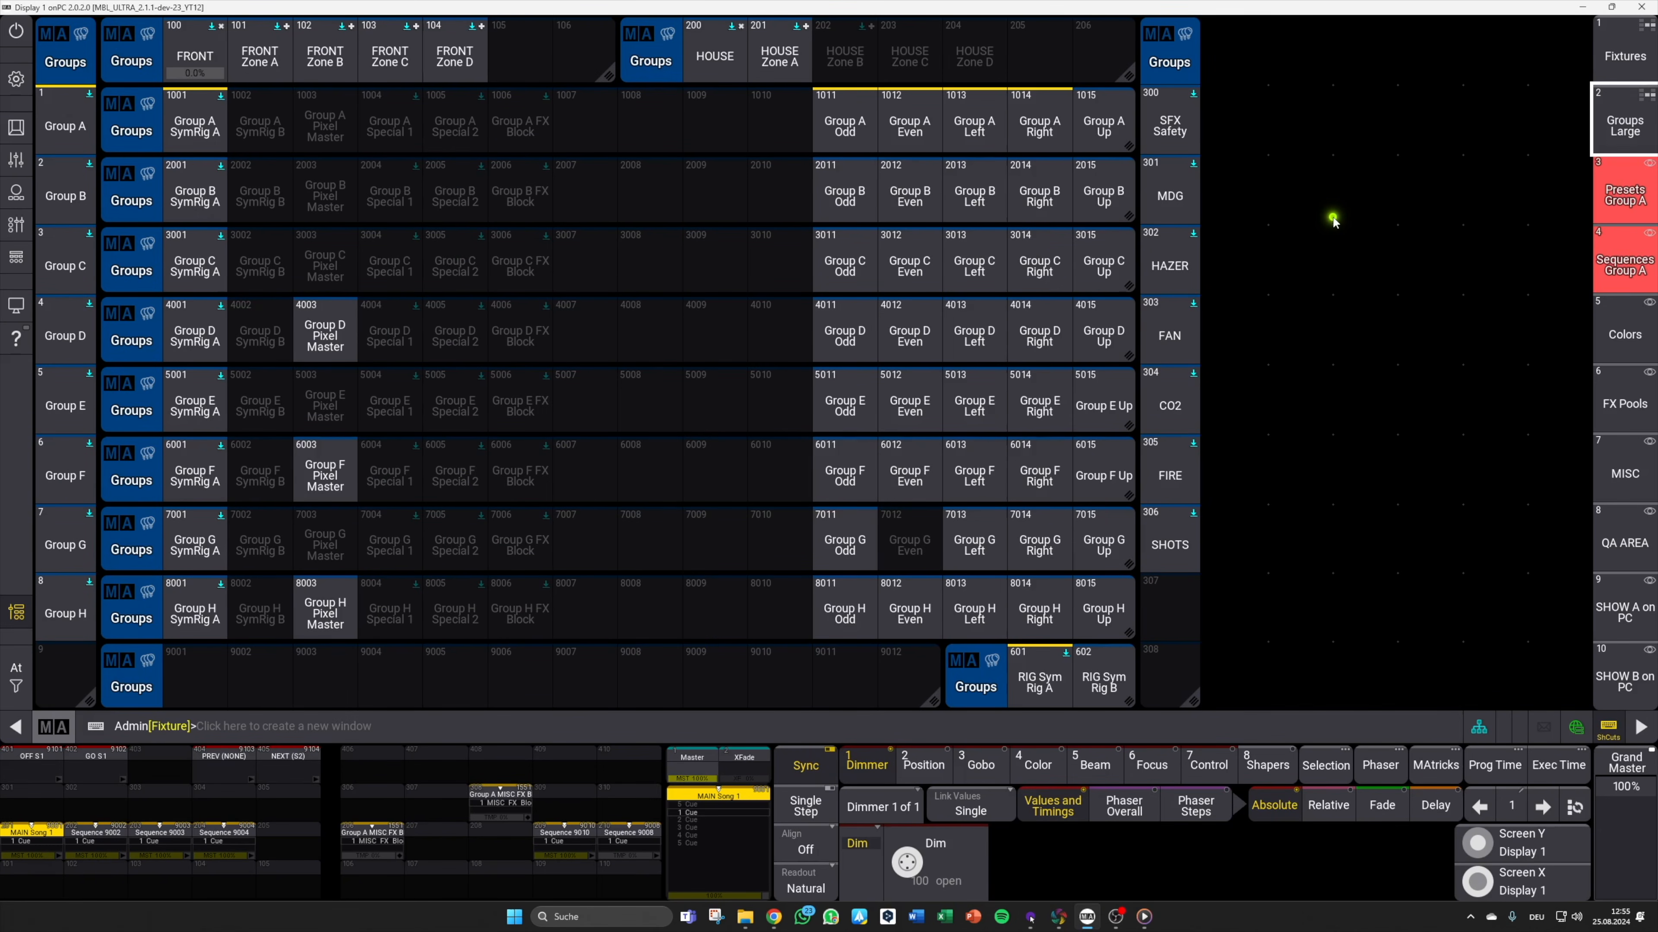
{"action": "left_click", "coordinate": [1615, 598]}
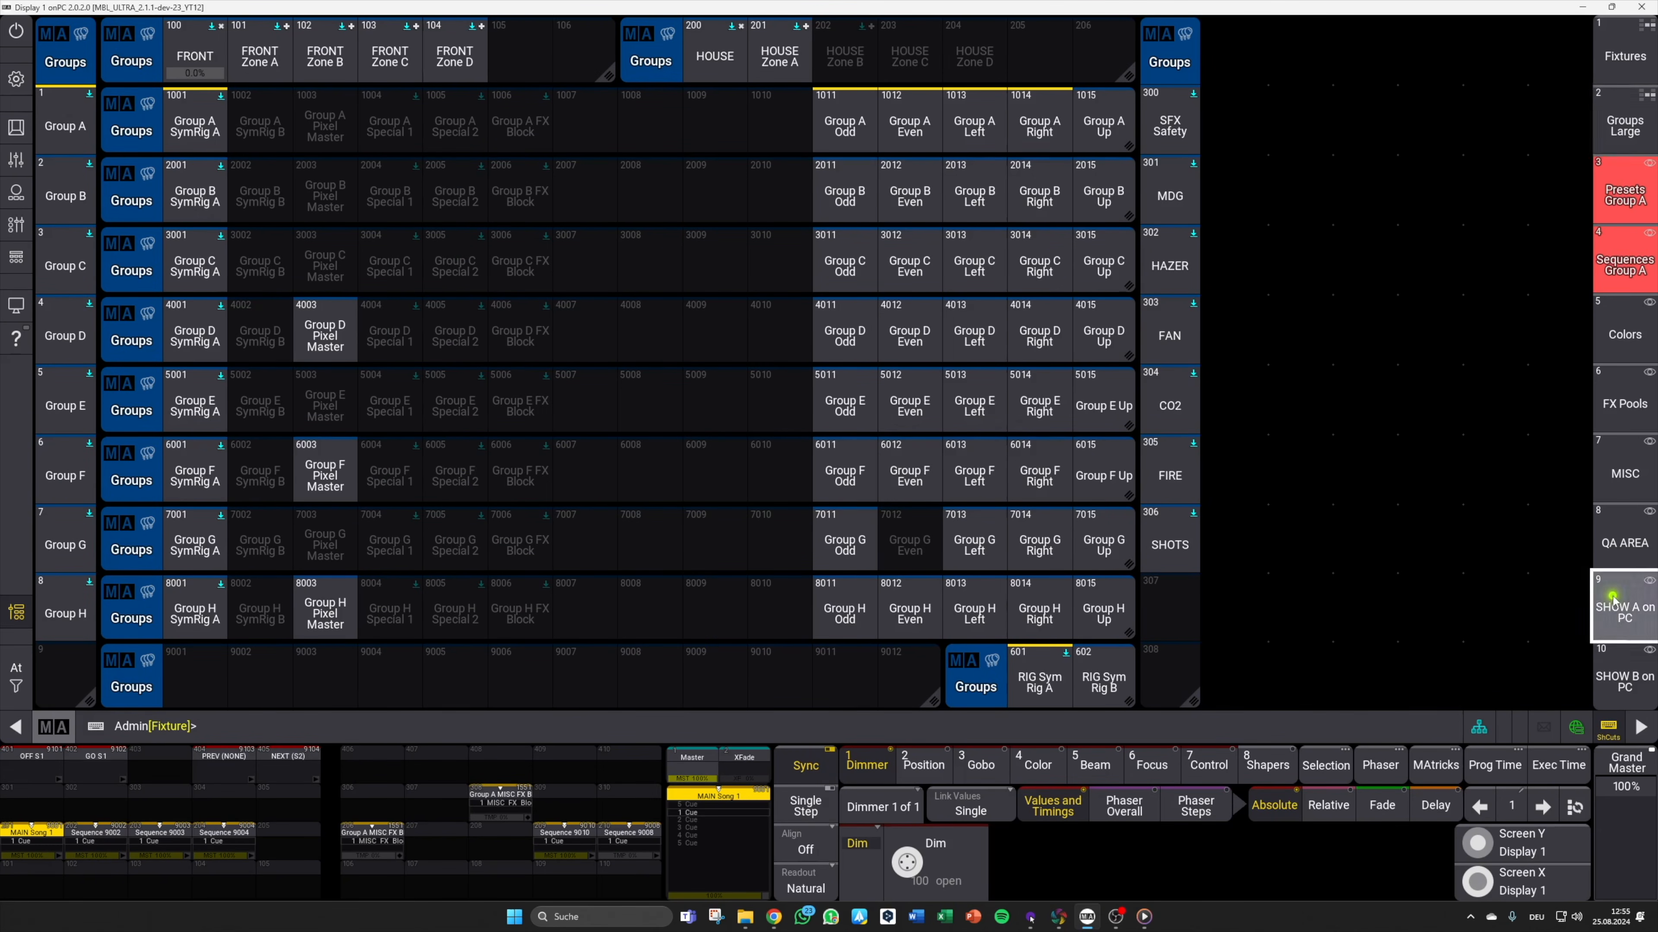